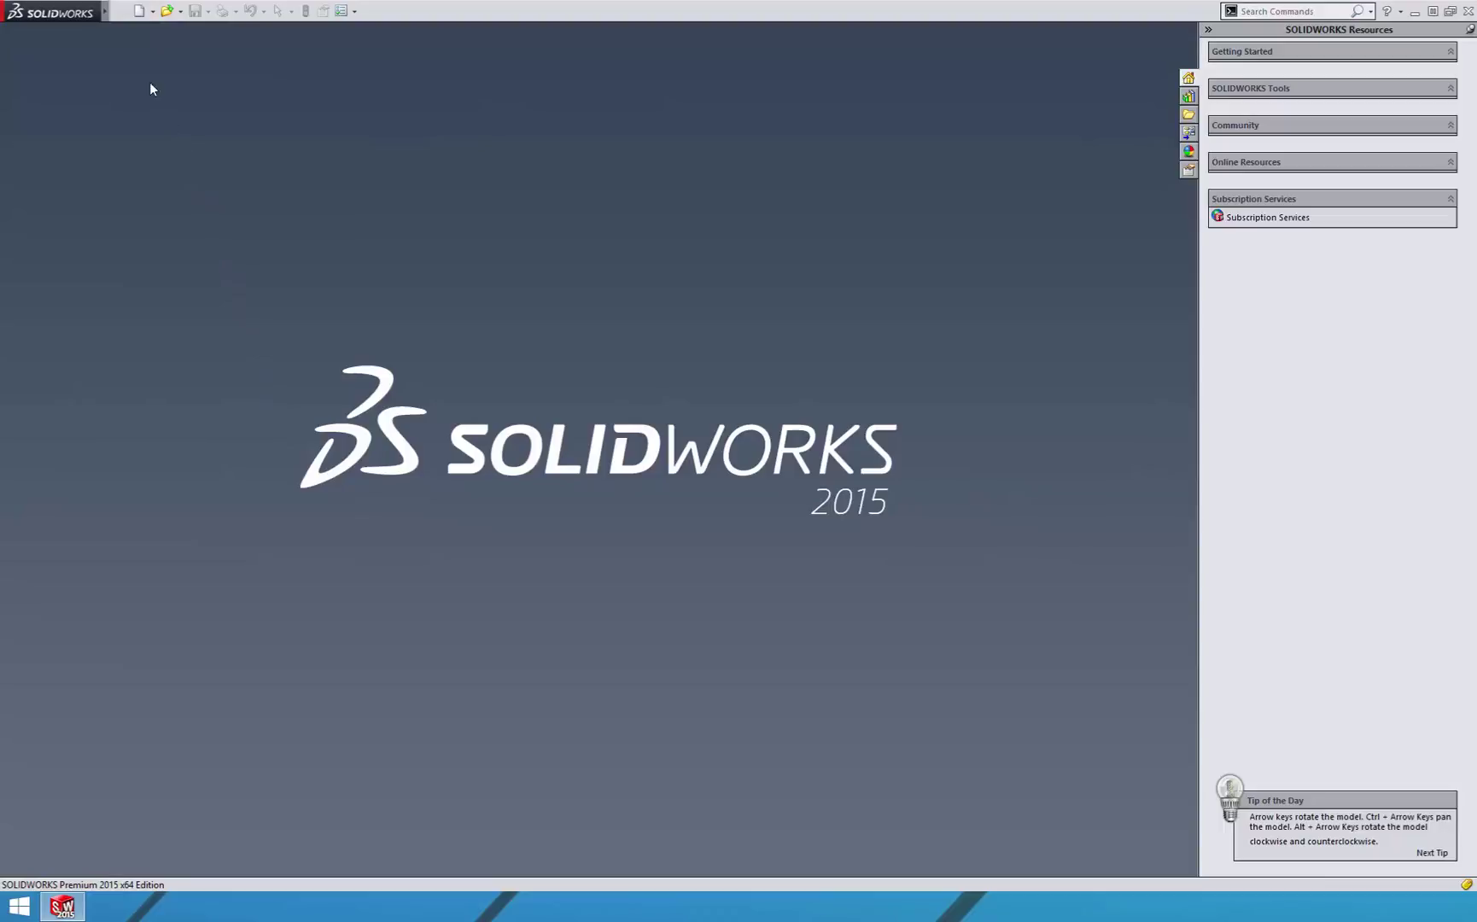
# Start DriveWorksXpress and create Conveyor.mdb in the ConveyorBase Files folder as its database
pyautogui.click(121, 11)
pyautogui.moveTo(226, 47)
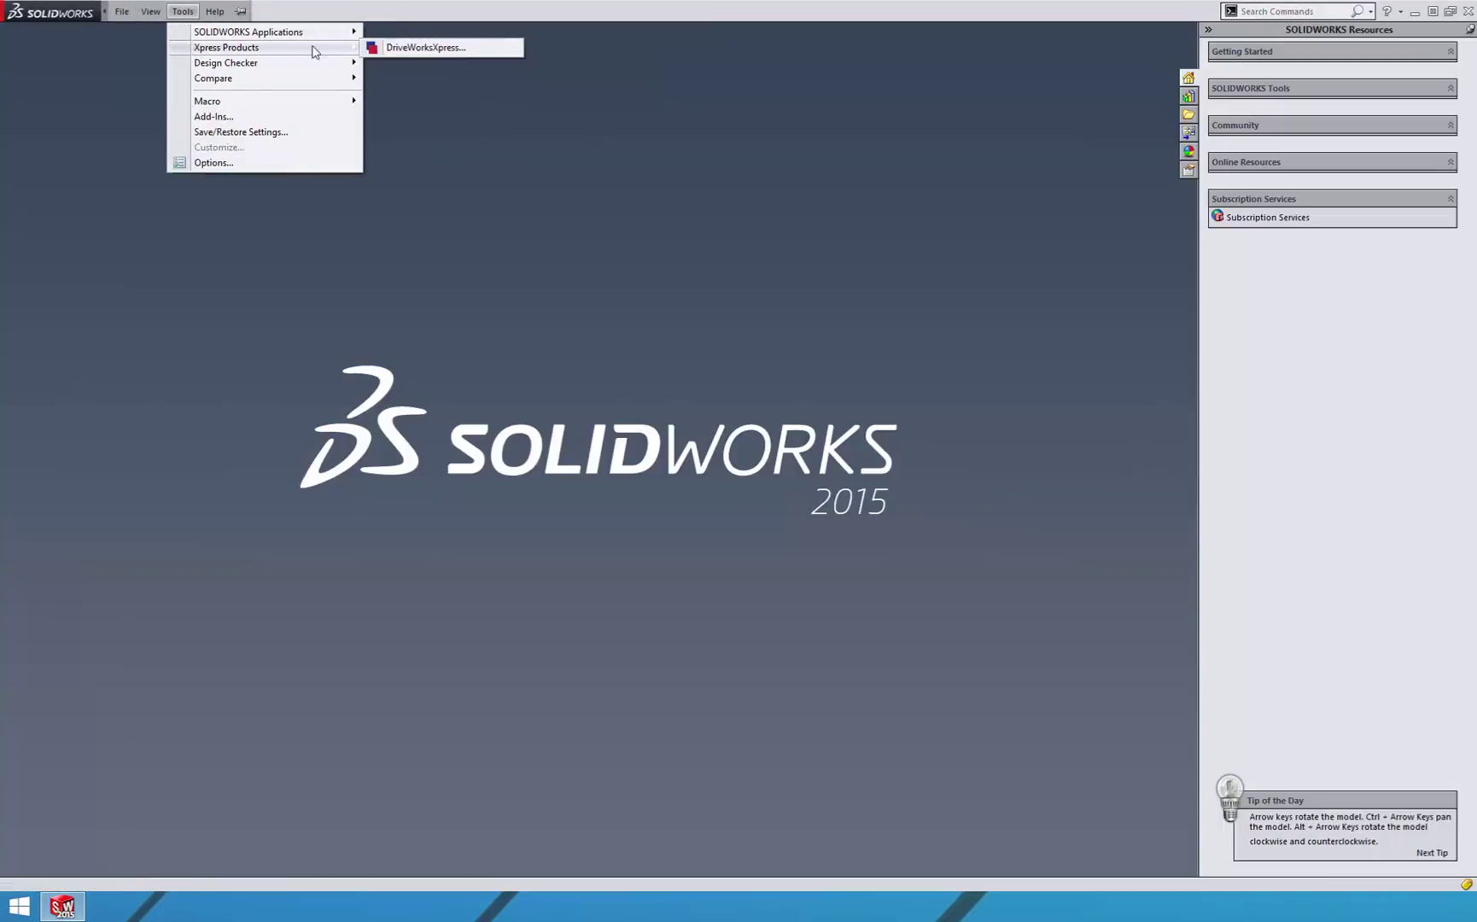
pyautogui.click(445, 52)
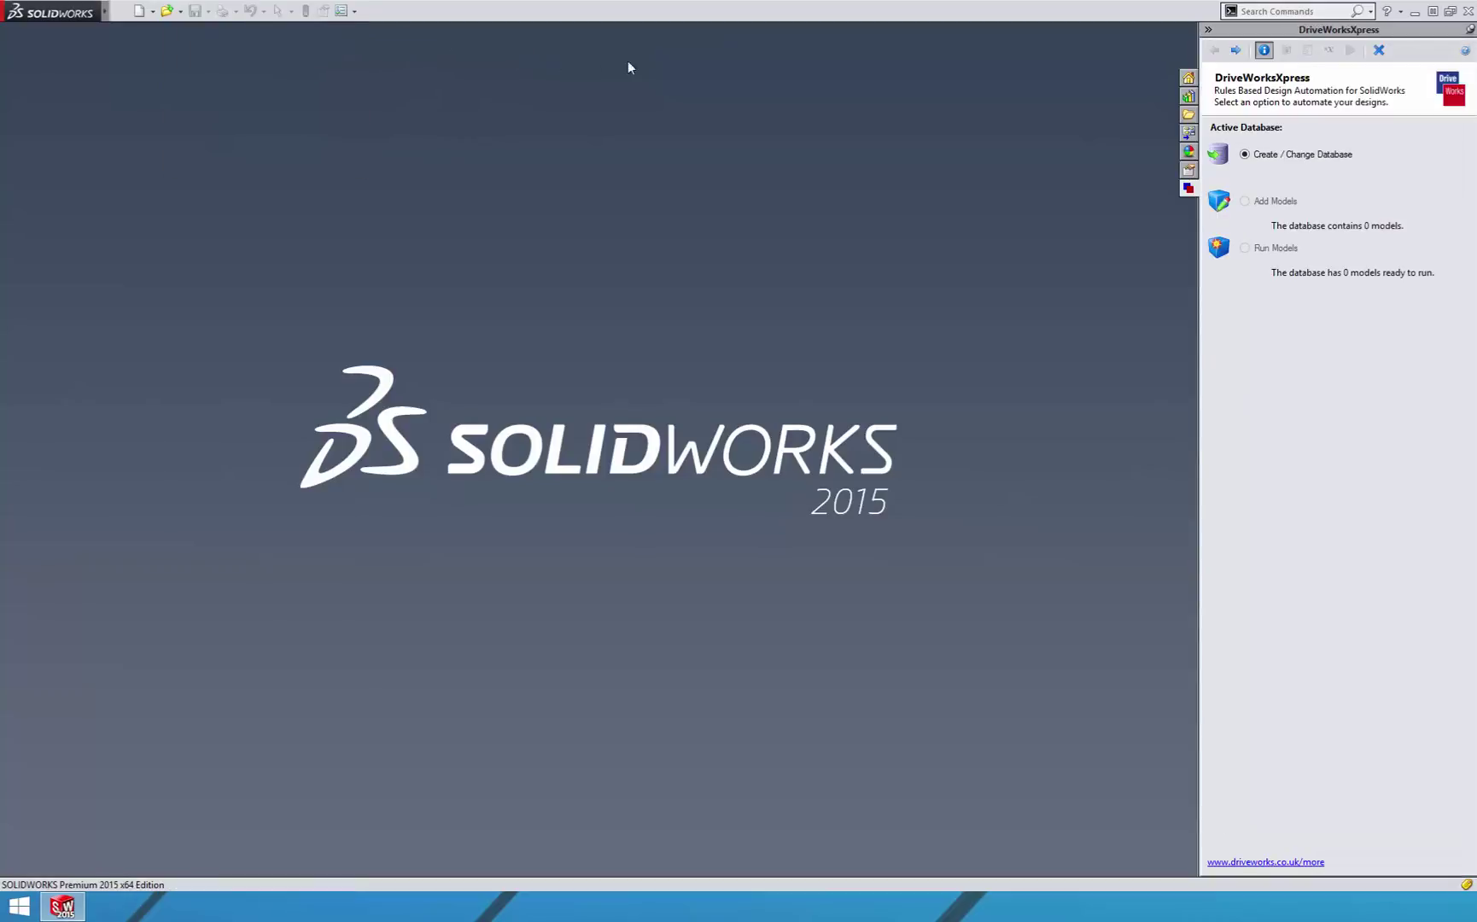
pyautogui.click(1235, 51)
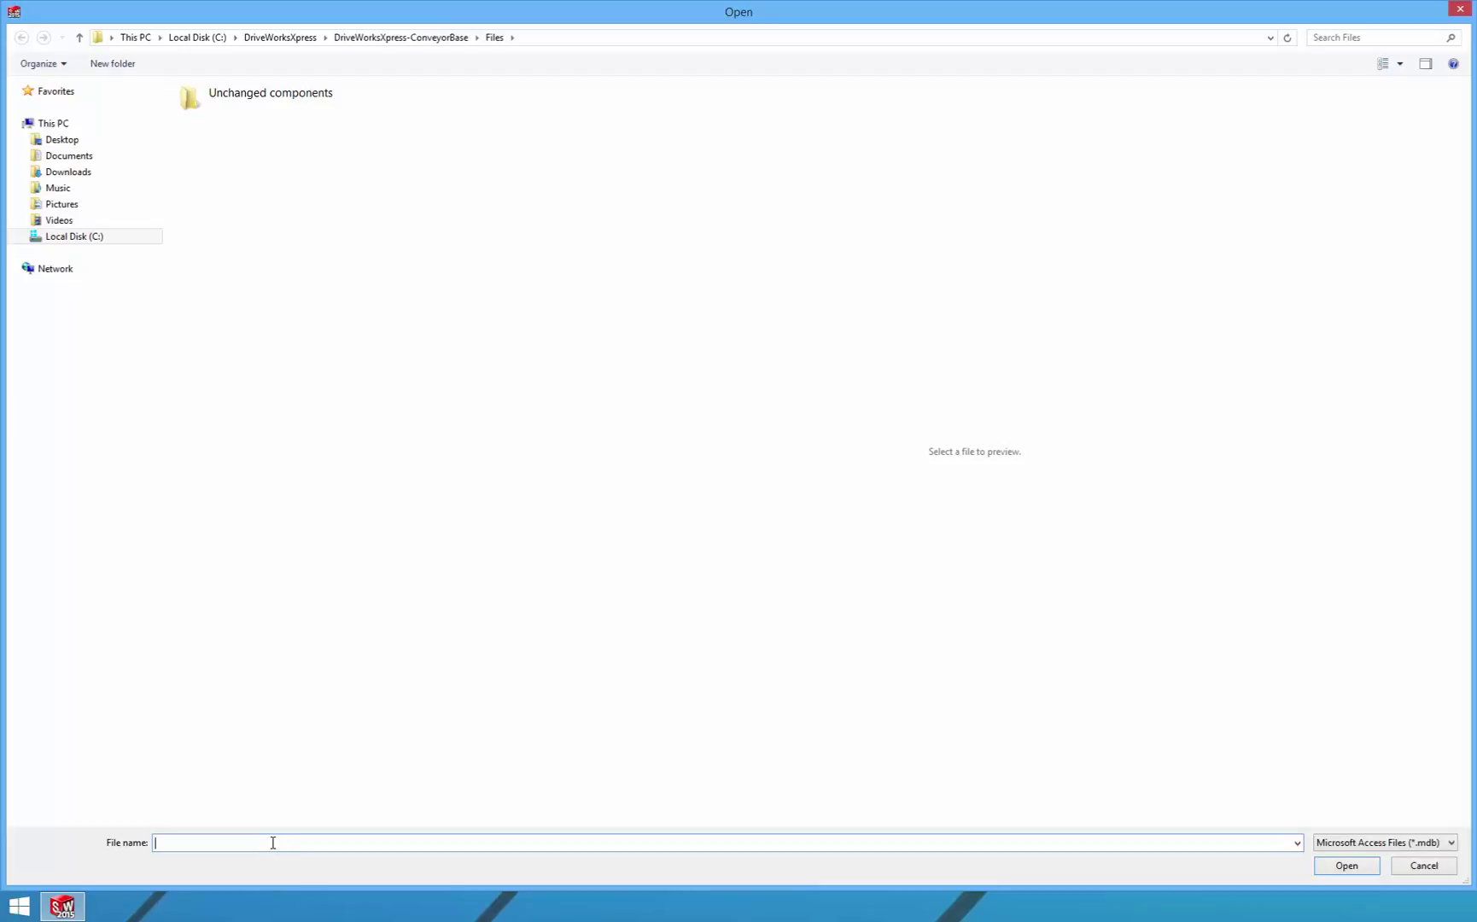
pyautogui.write('Conveyor')
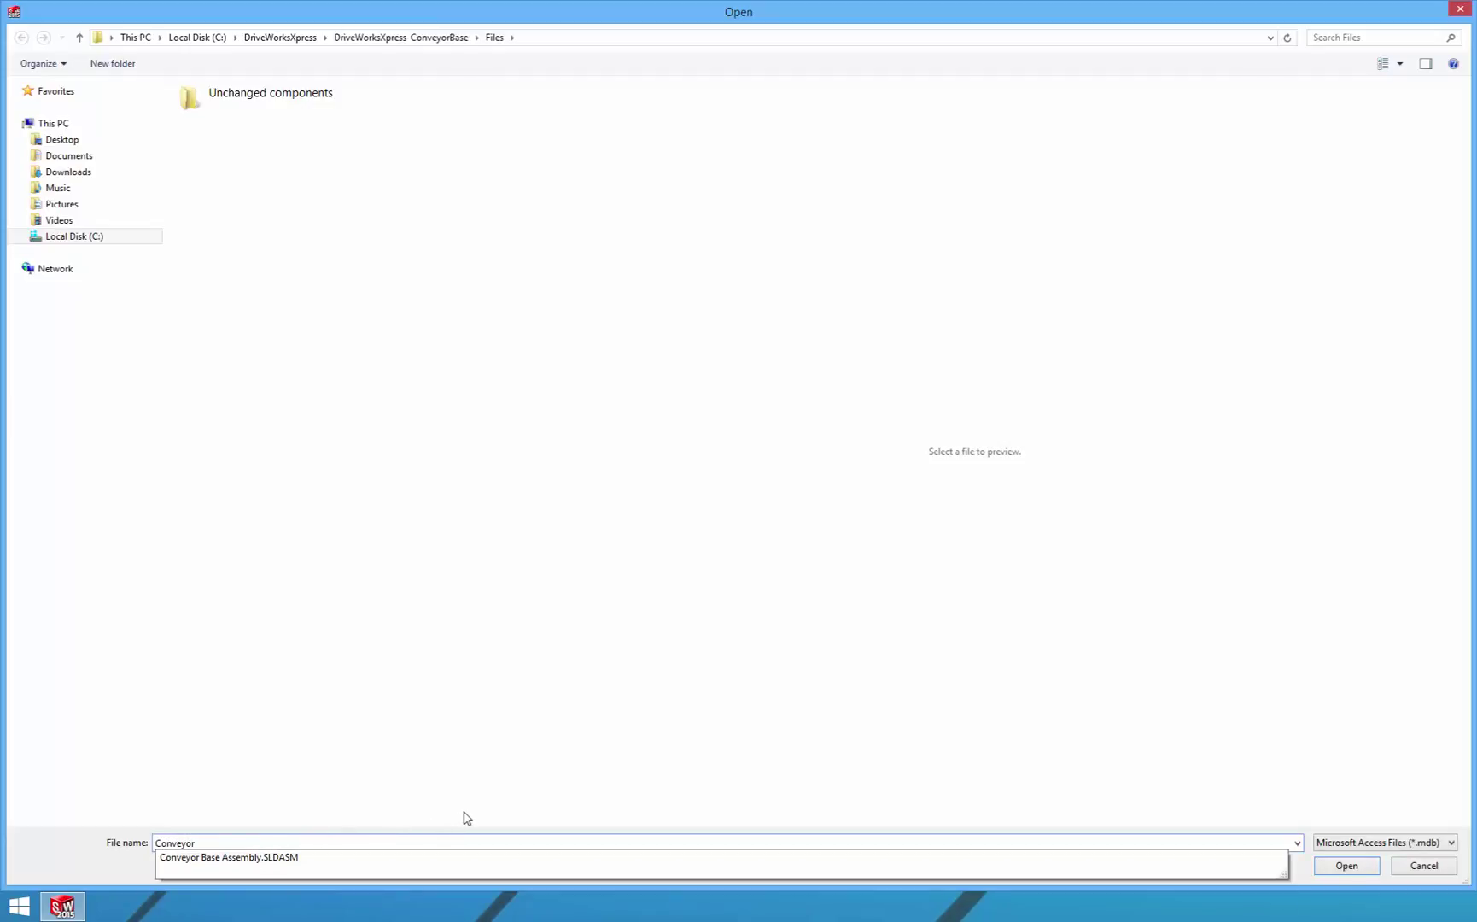
pyautogui.click(468, 820)
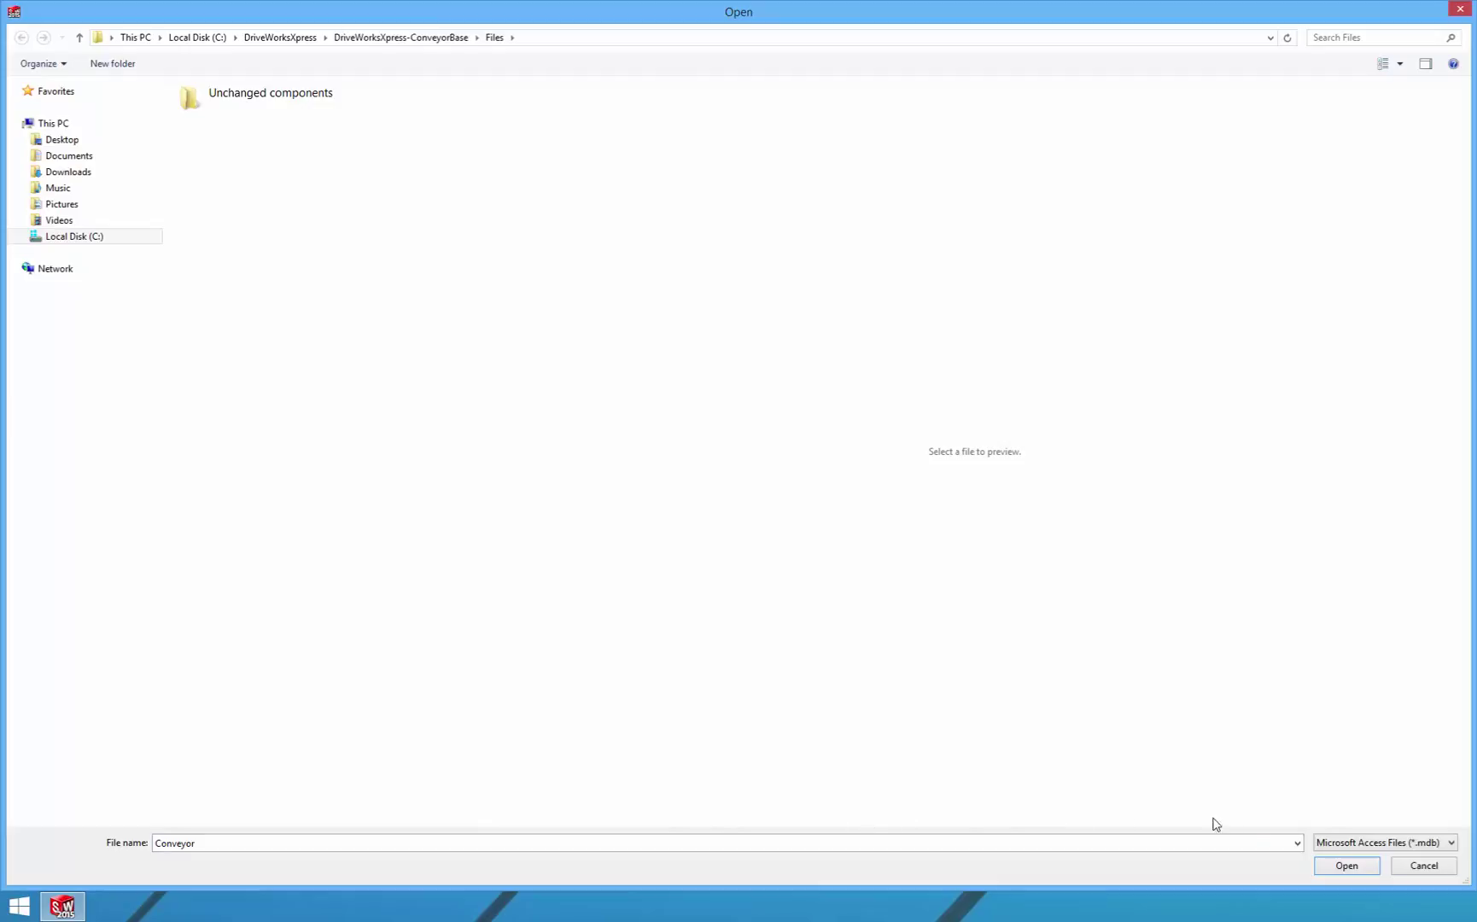
pyautogui.click(1338, 867)
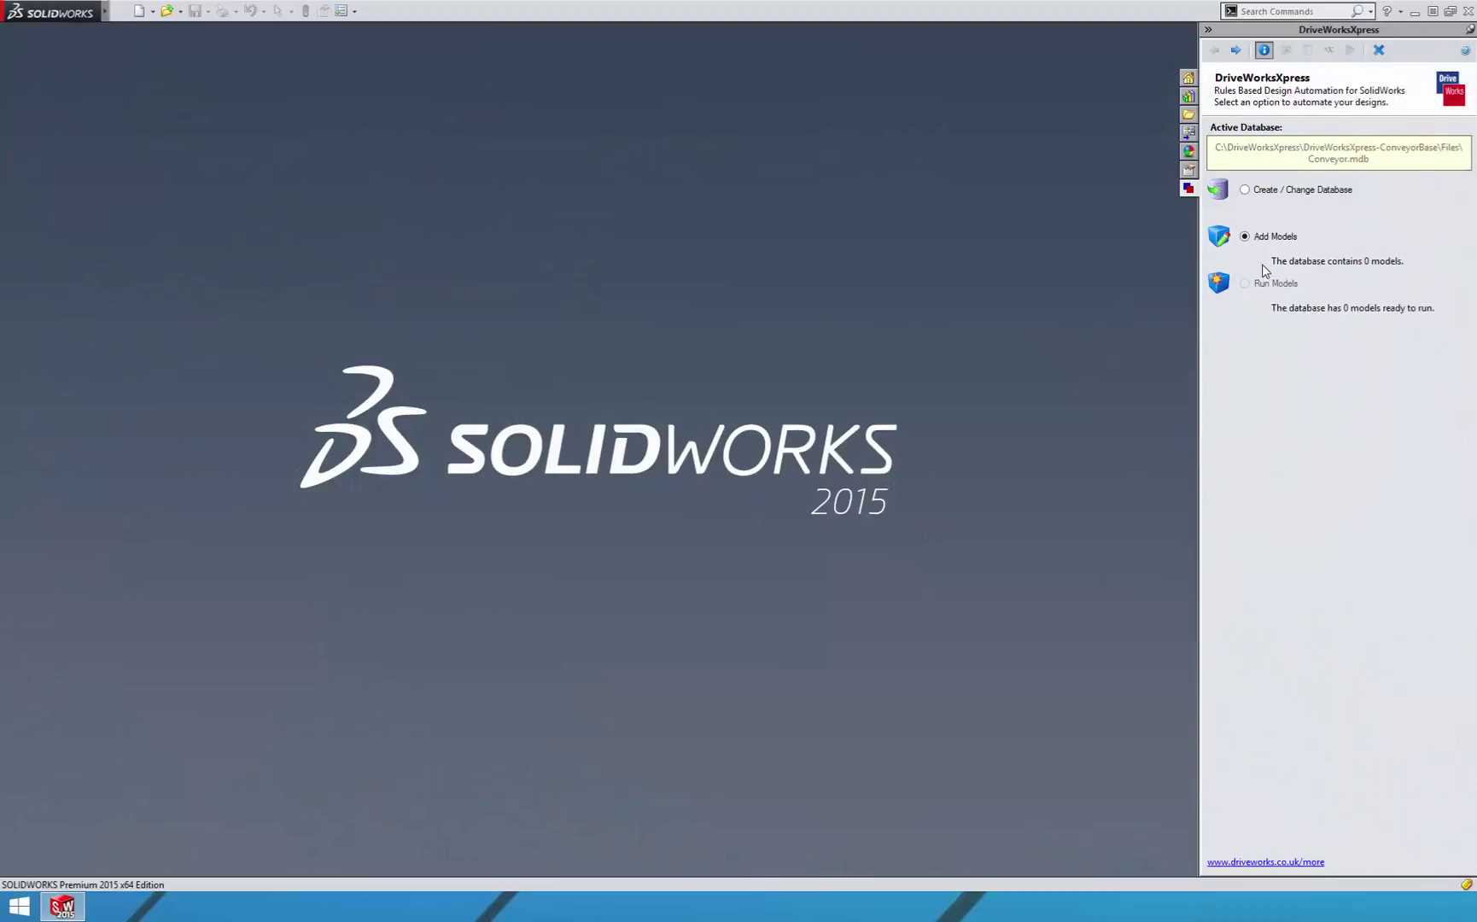
# Browse to Conveyor Base Assembly.SLDASM and add it as a captured model
pyautogui.click(1235, 52)
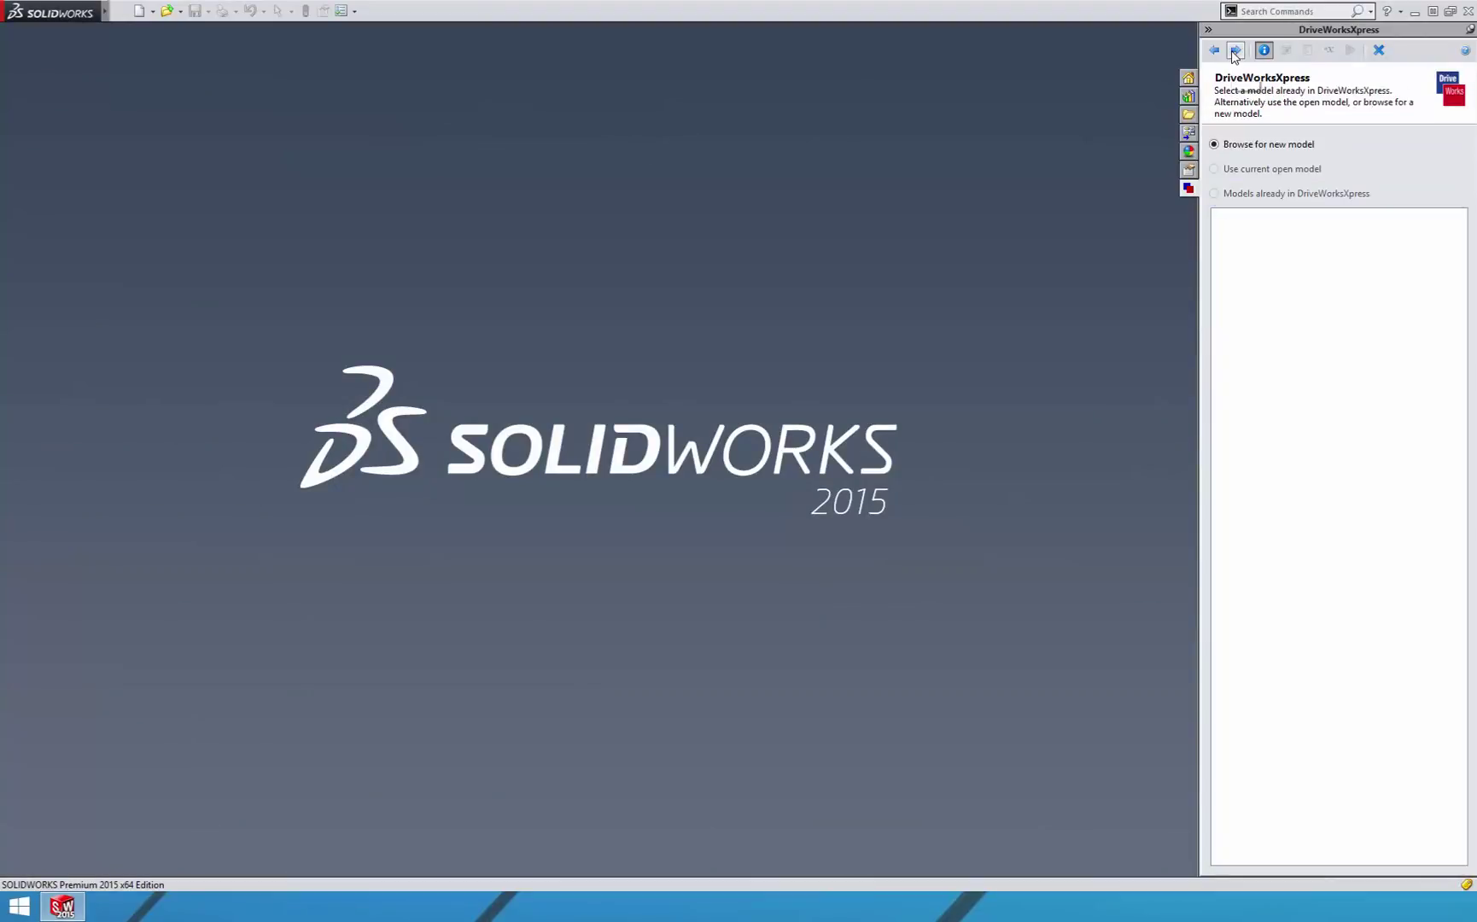
pyautogui.click(1235, 51)
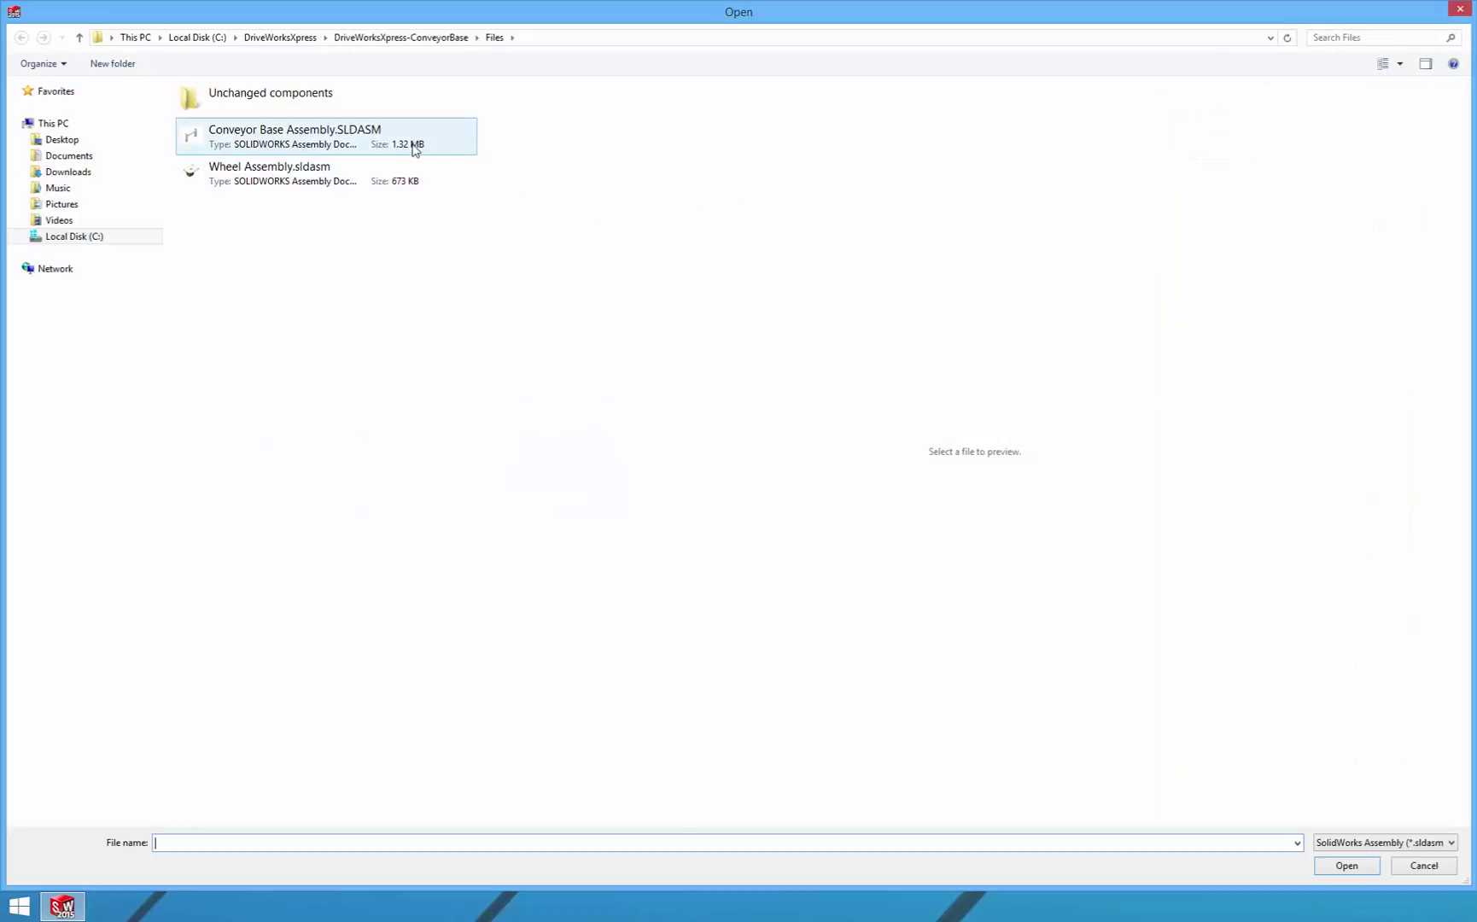
pyautogui.click(413, 147)
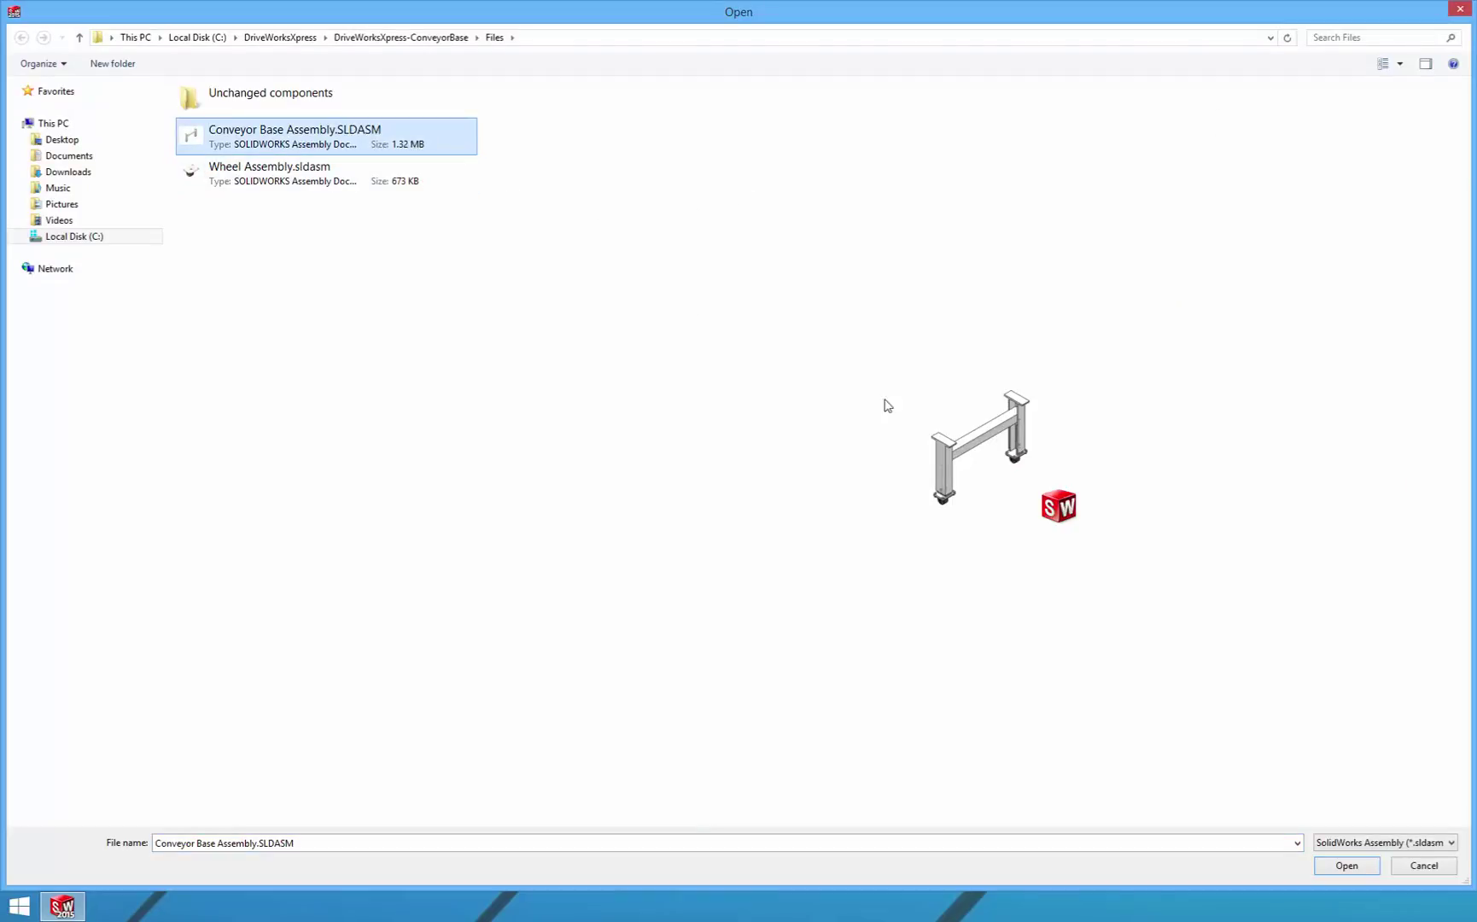
pyautogui.click(1339, 866)
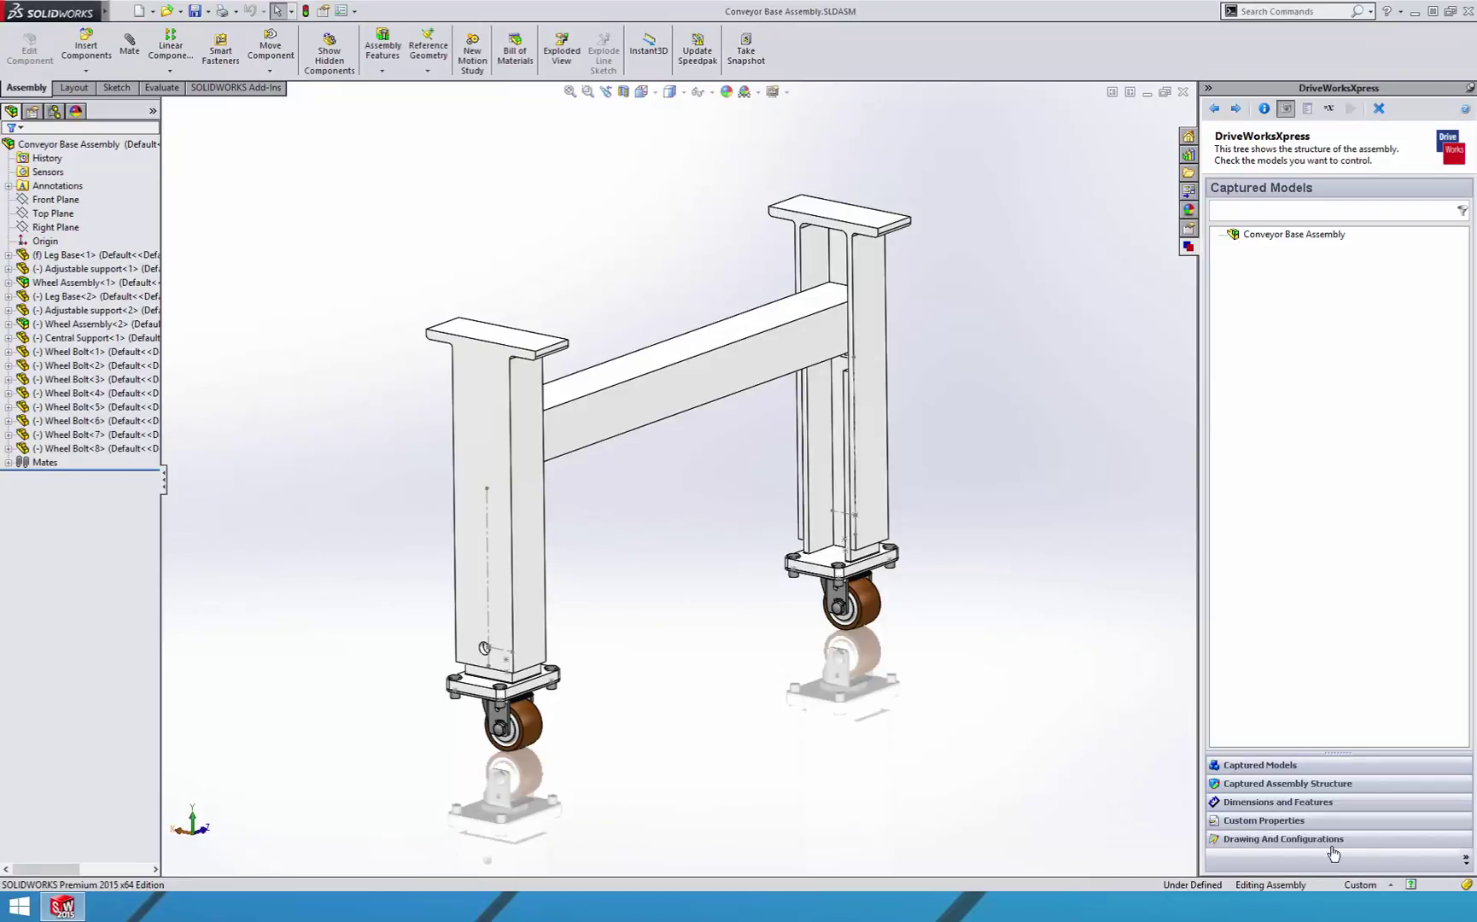
# Tick Wheel Assembly, Adjustable support, Leg Base and the other controlled components in the assembly structure
pyautogui.click(1316, 786)
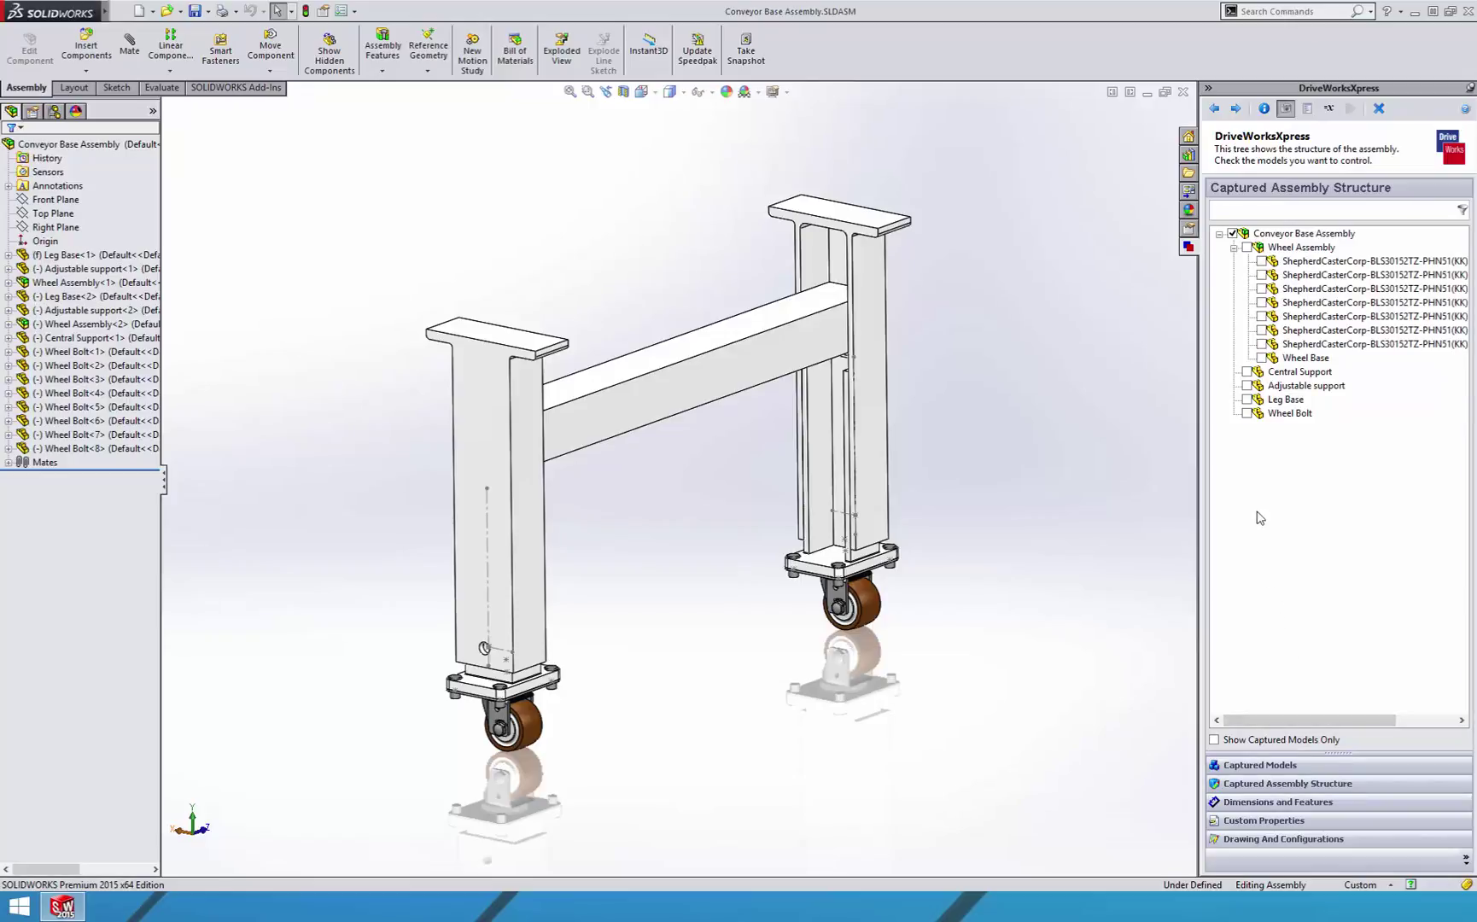
pyautogui.click(1248, 248)
pyautogui.click(1248, 386)
pyautogui.click(1281, 806)
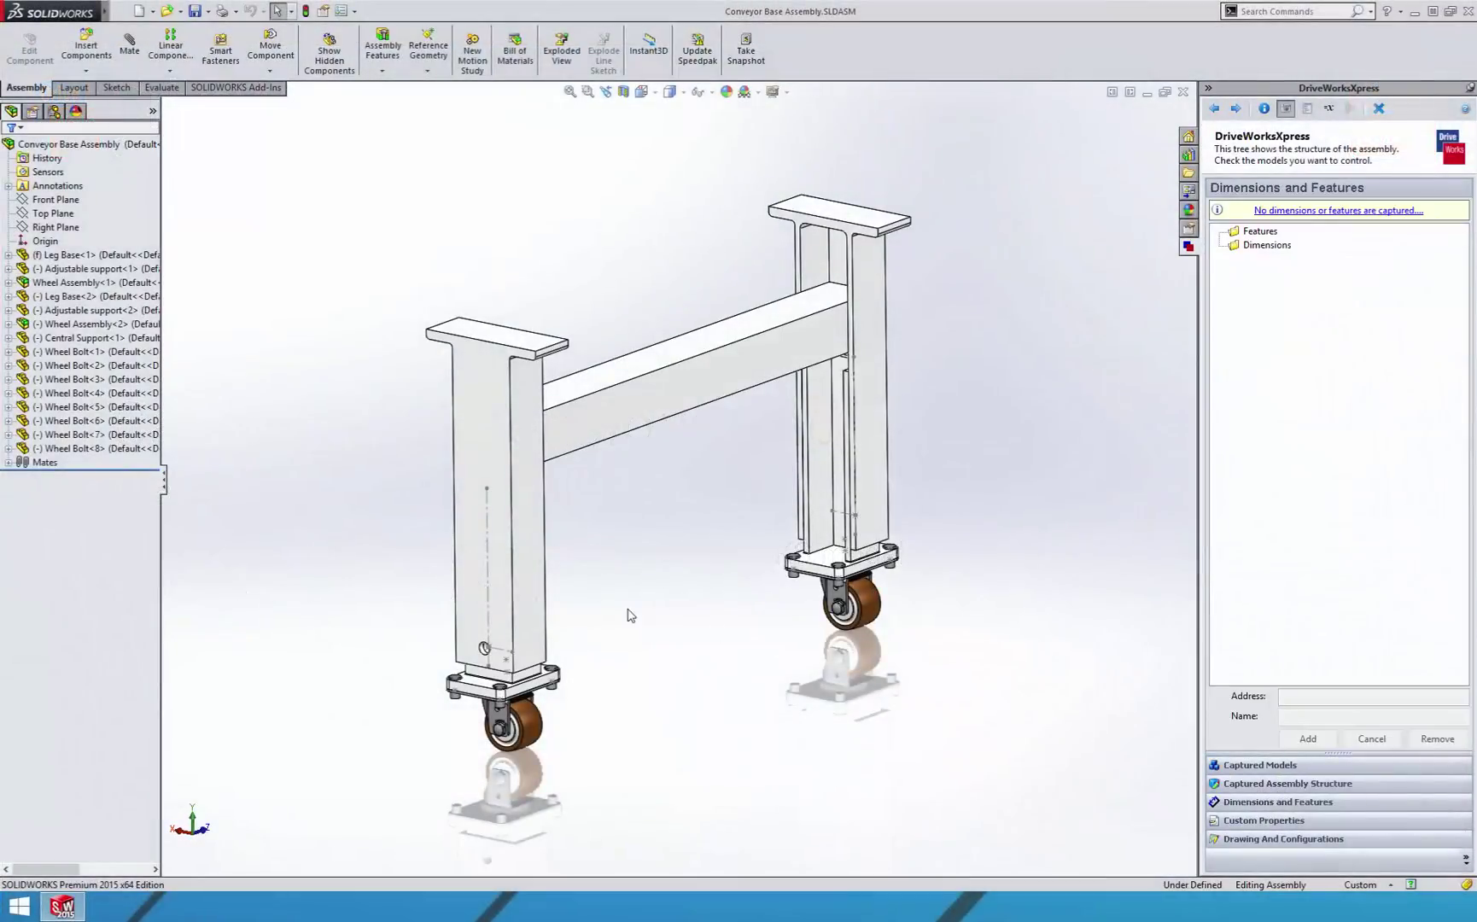
# Capture the Distance6 mate's 100 mm dimension as Support Height
pyautogui.click(10, 463)
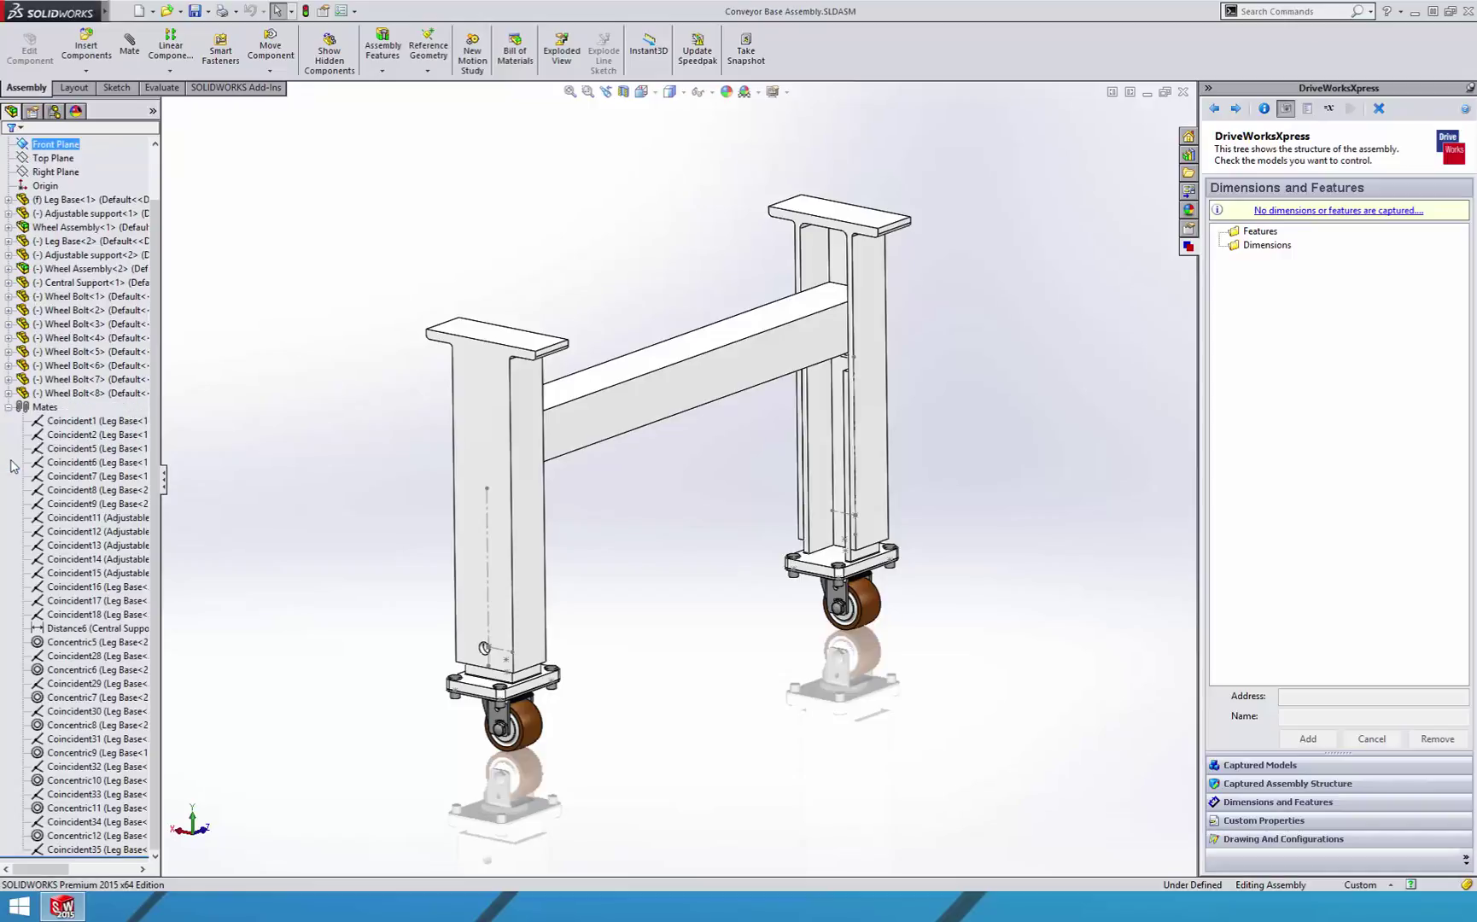
pyautogui.click(43, 628)
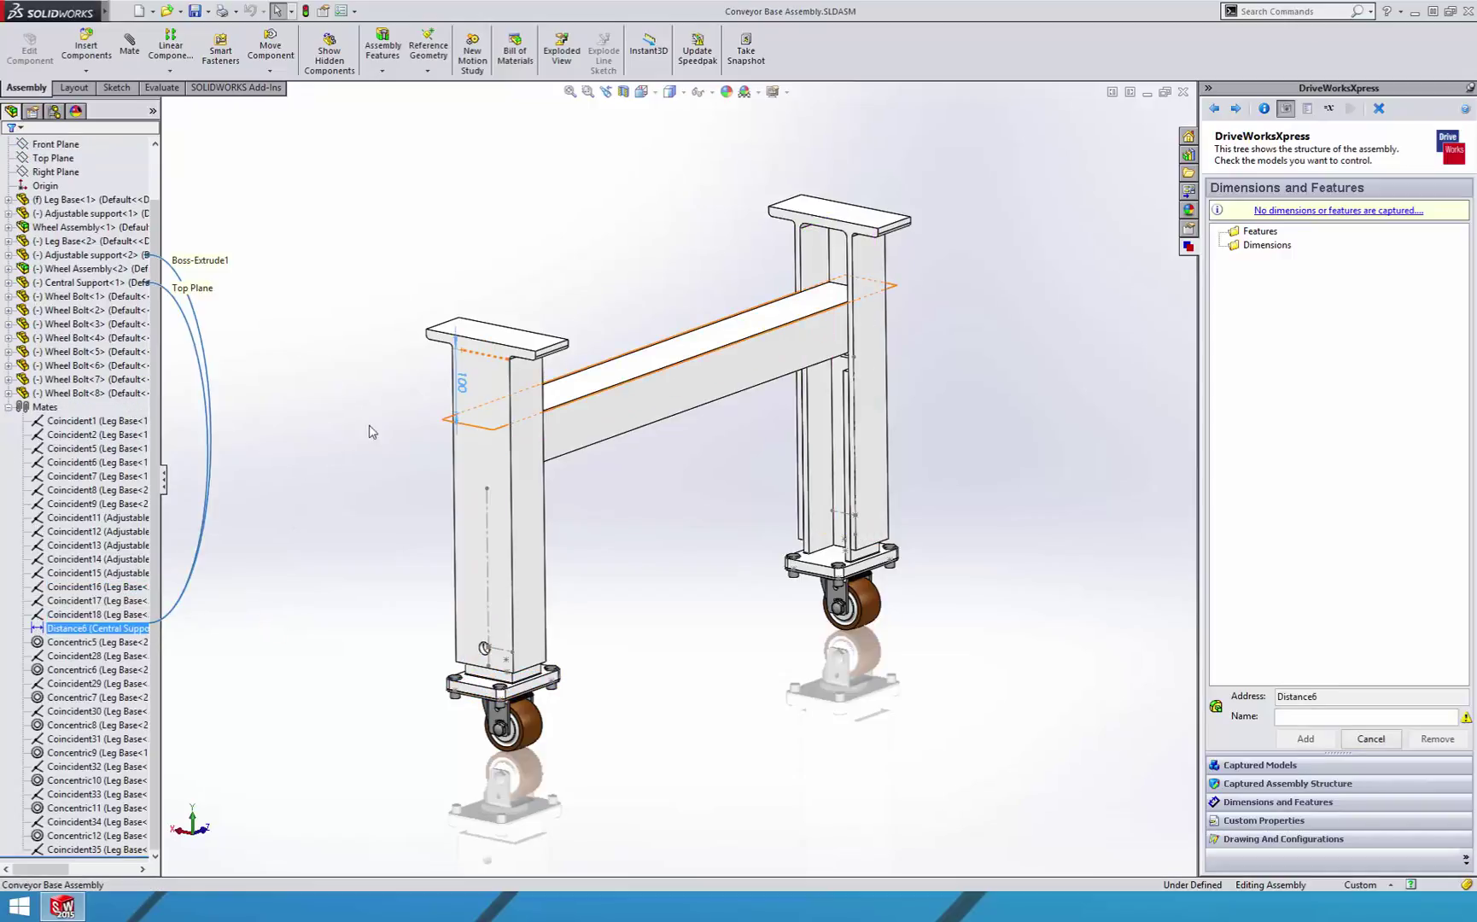
pyautogui.click(464, 386)
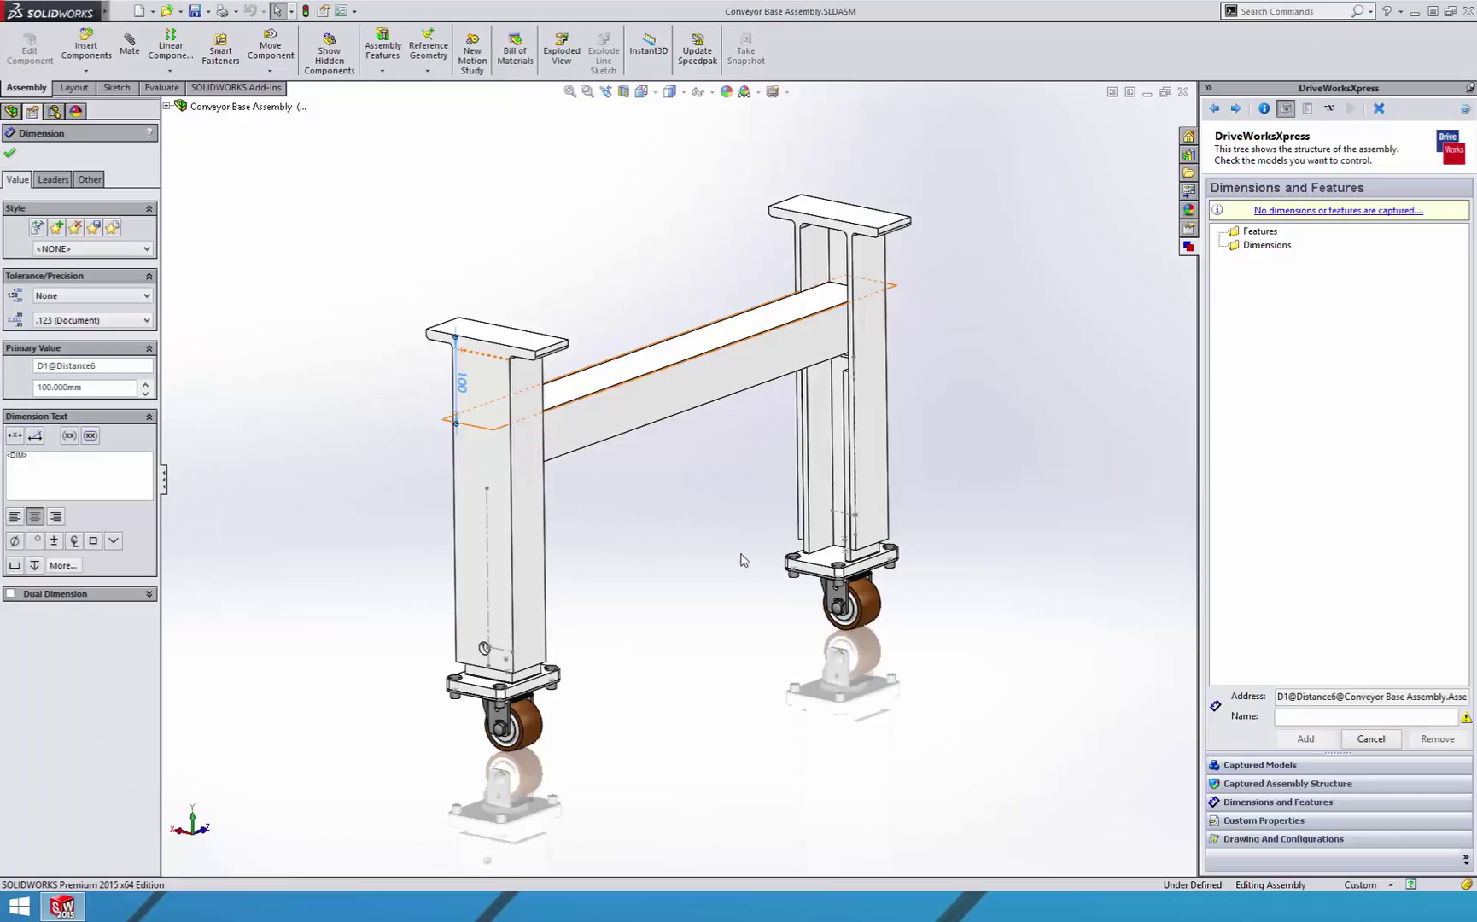
pyautogui.click(1287, 717)
pyautogui.write('Support')
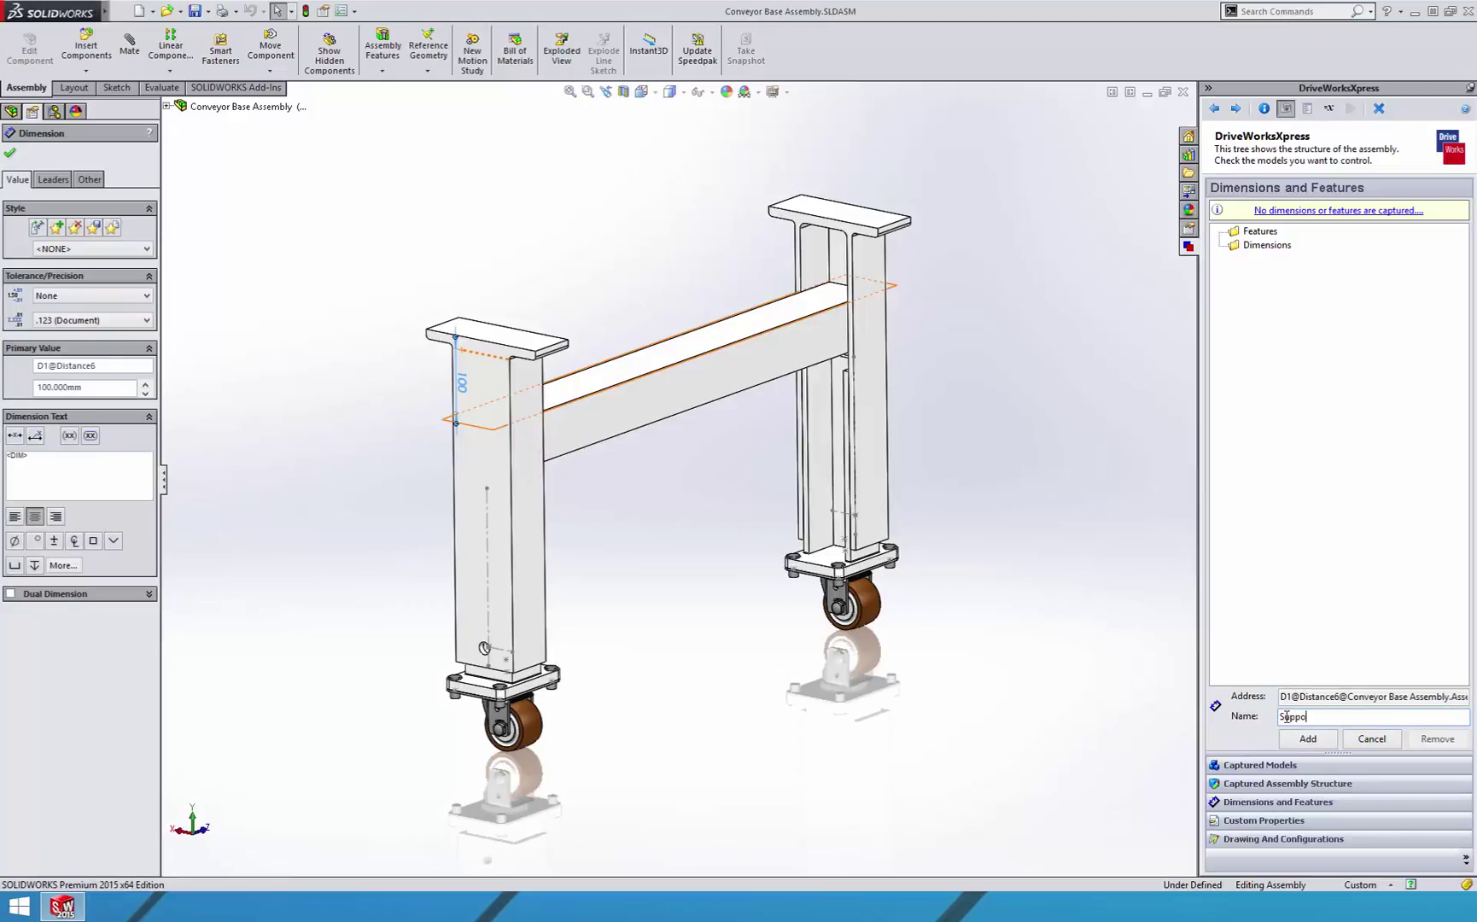
pyautogui.write(' Height')
pyautogui.click(1312, 742)
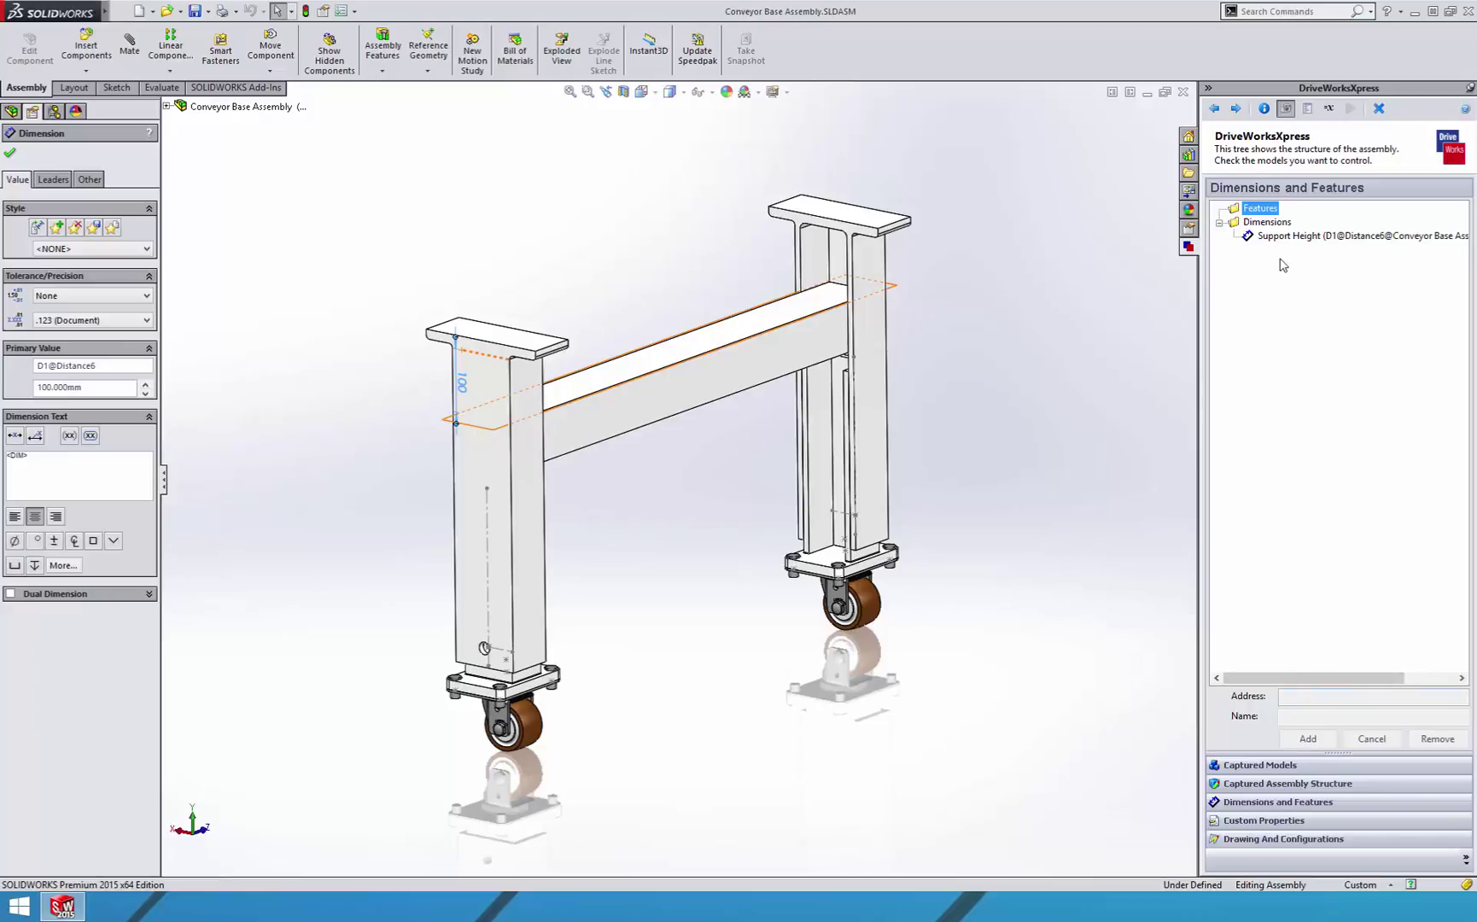
pyautogui.click(1251, 773)
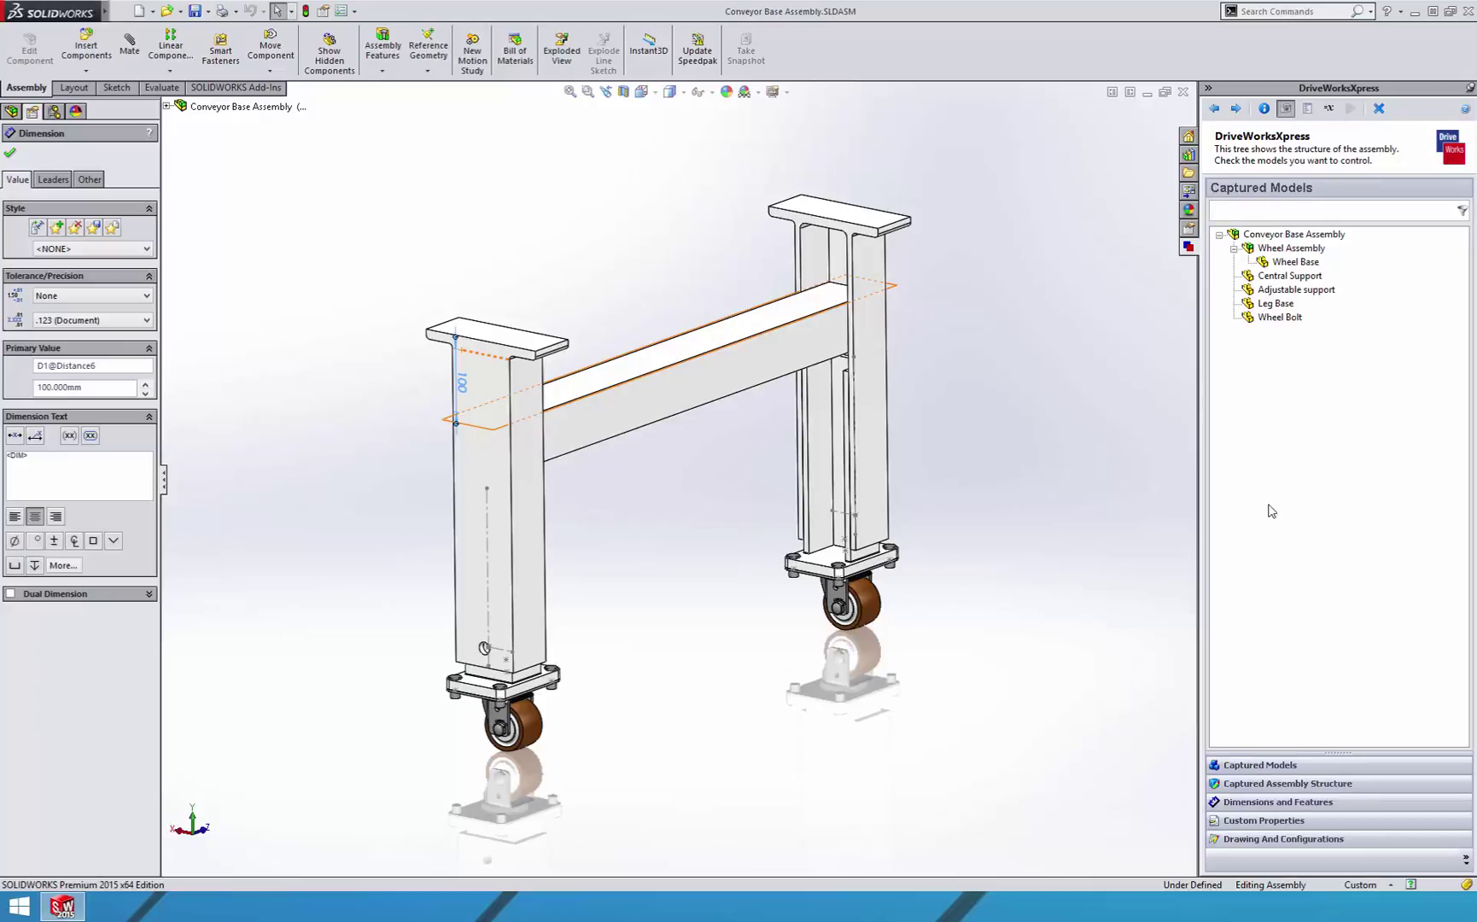
# Open the Wheel Base part and capture its 150 dimension as Wheel Base Depth
pyautogui.doubleClick(1283, 262)
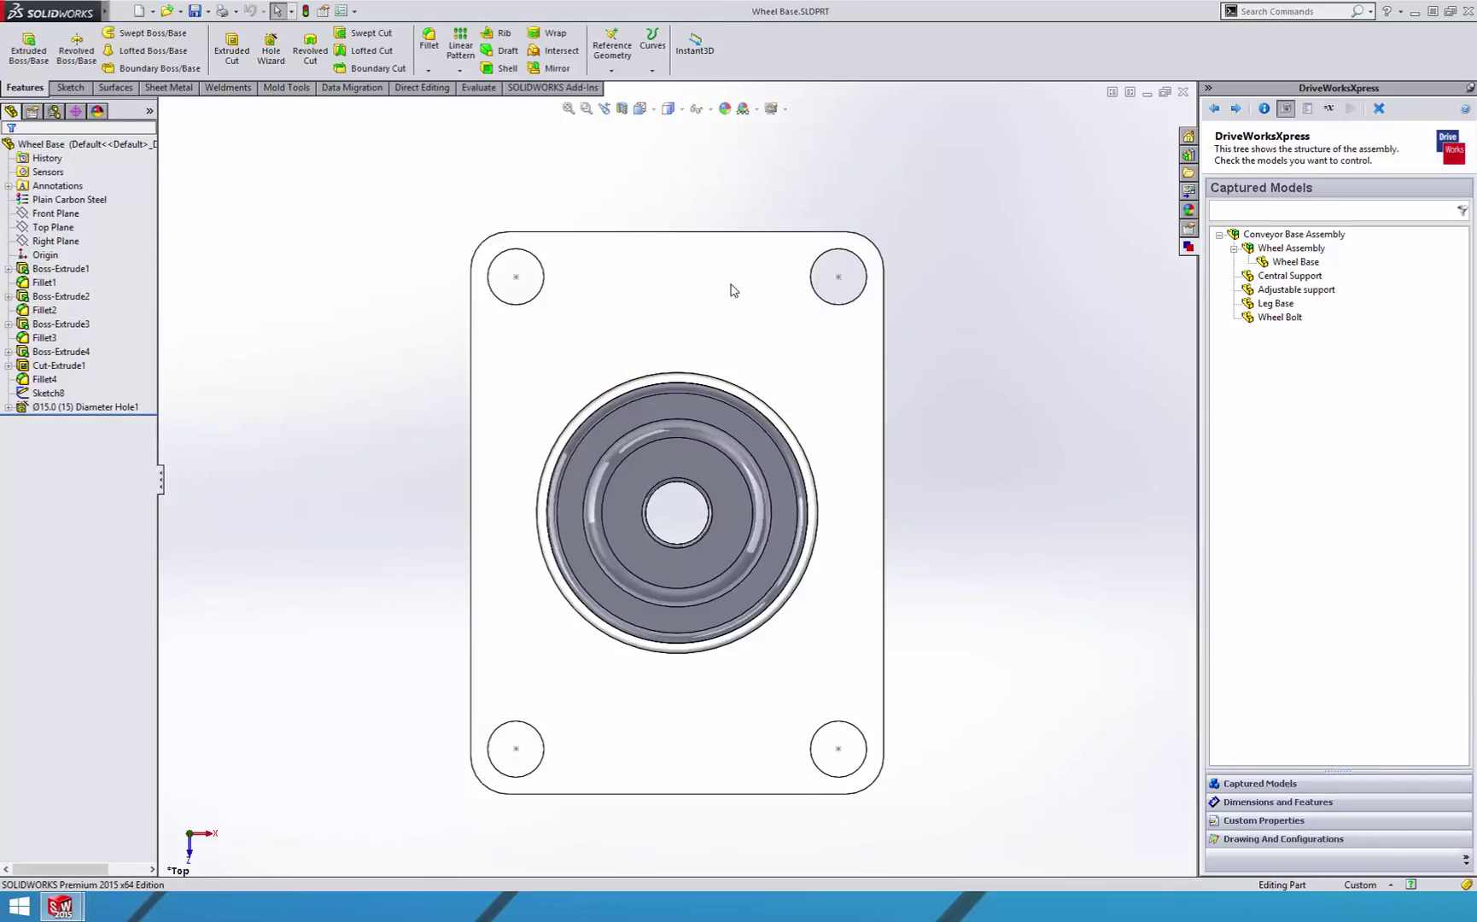
pyautogui.click(64, 269)
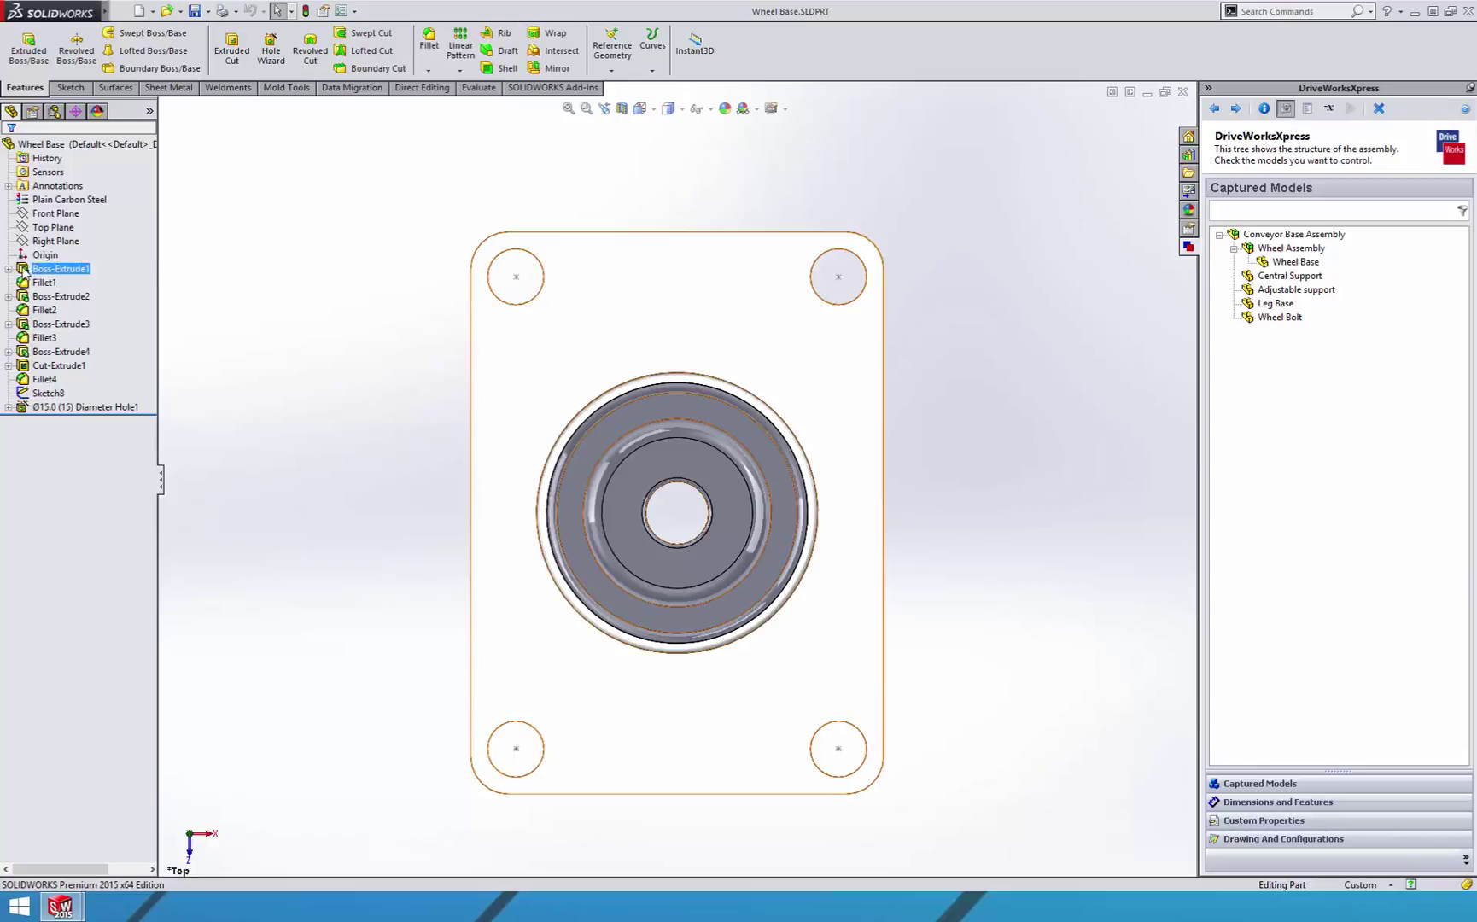
pyautogui.doubleClick(25, 270)
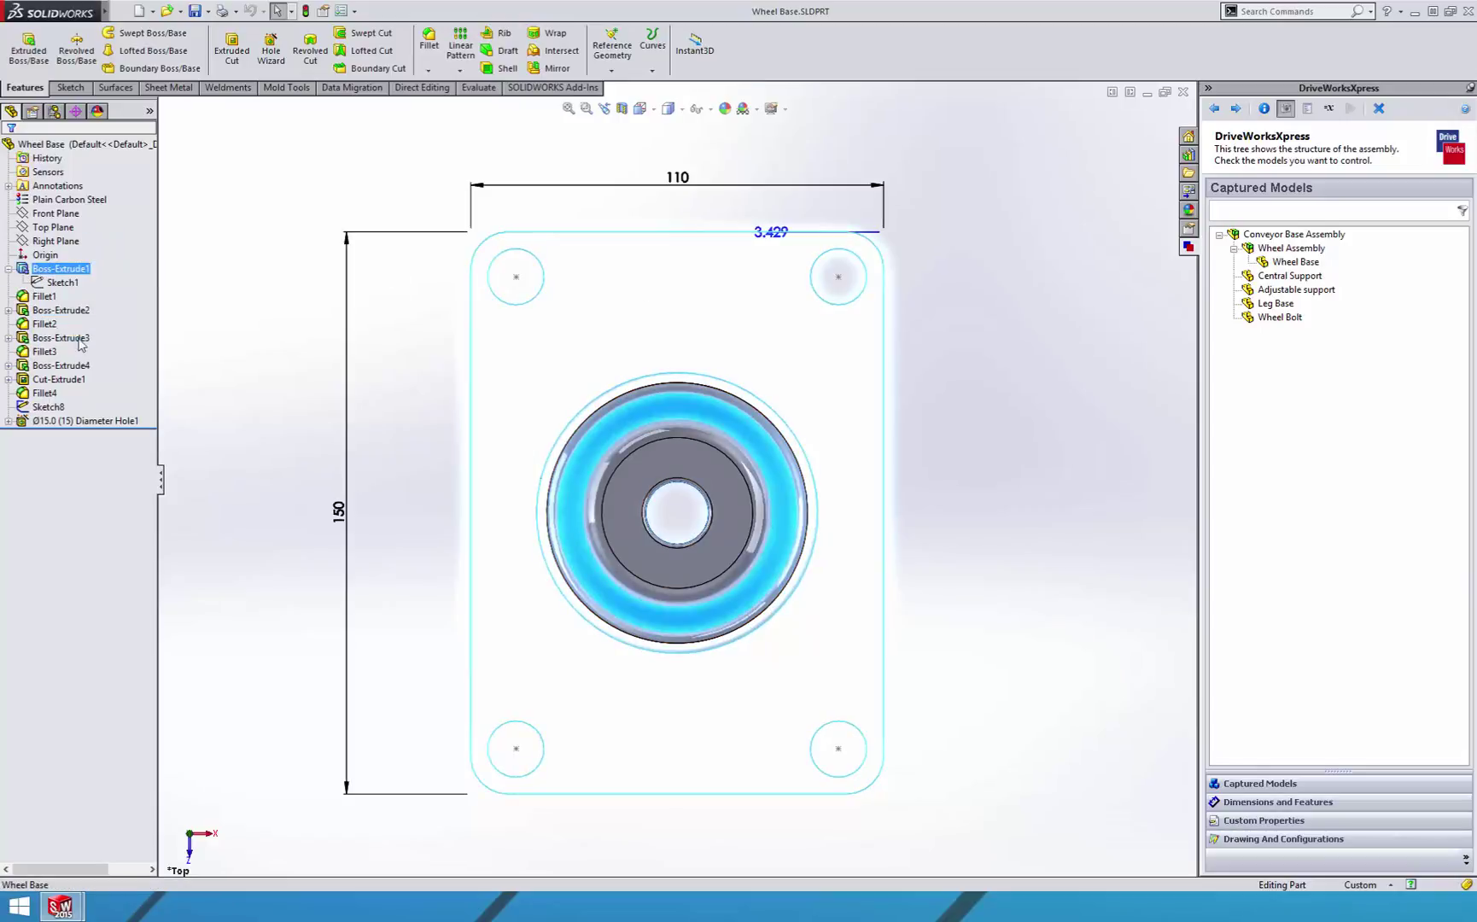
pyautogui.click(339, 515)
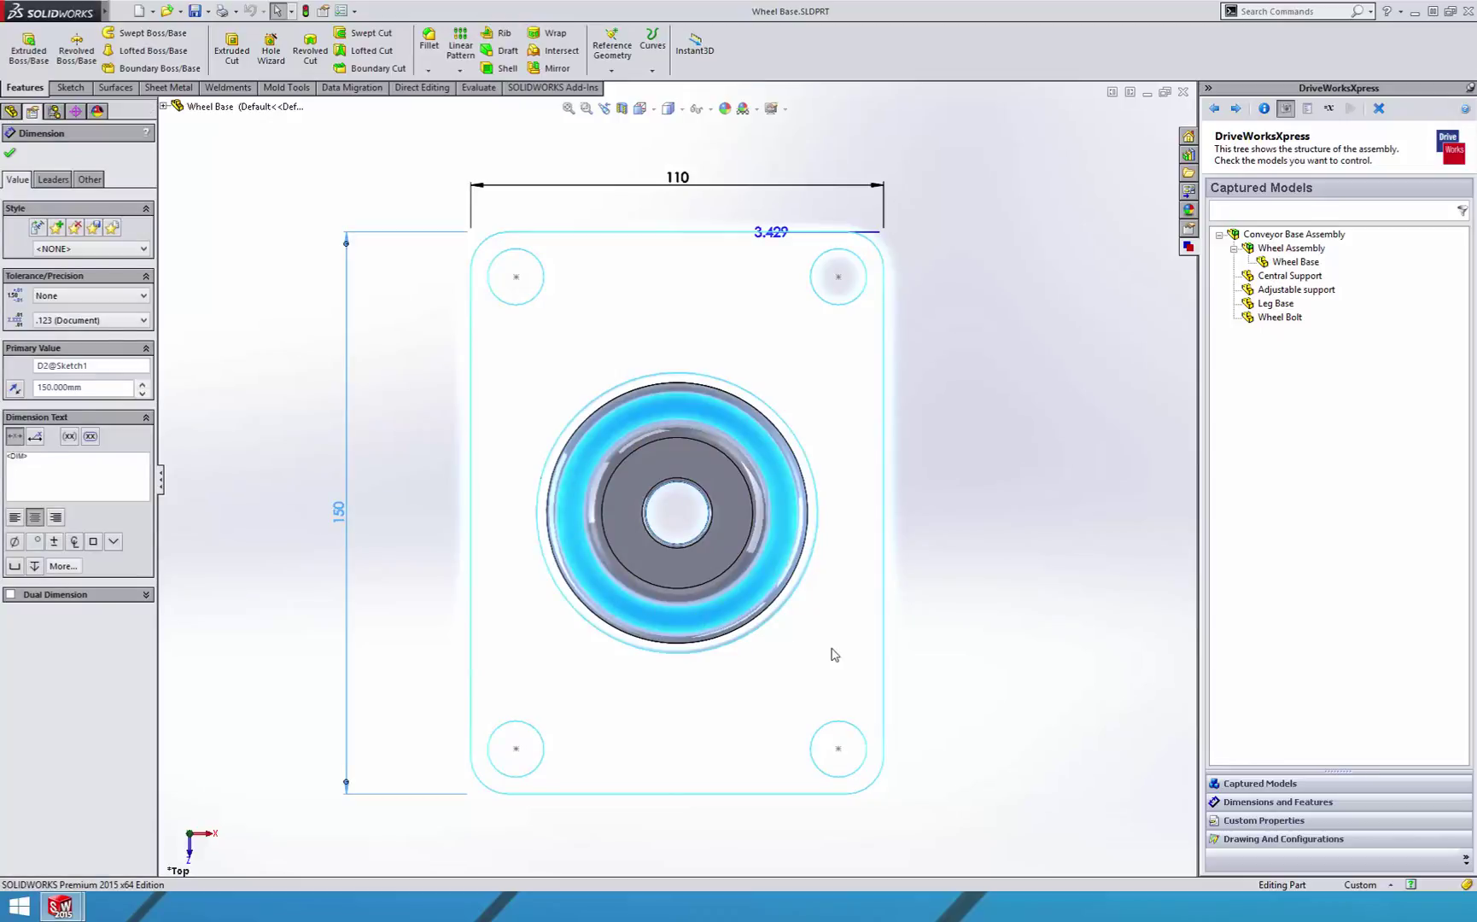
pyautogui.click(1234, 803)
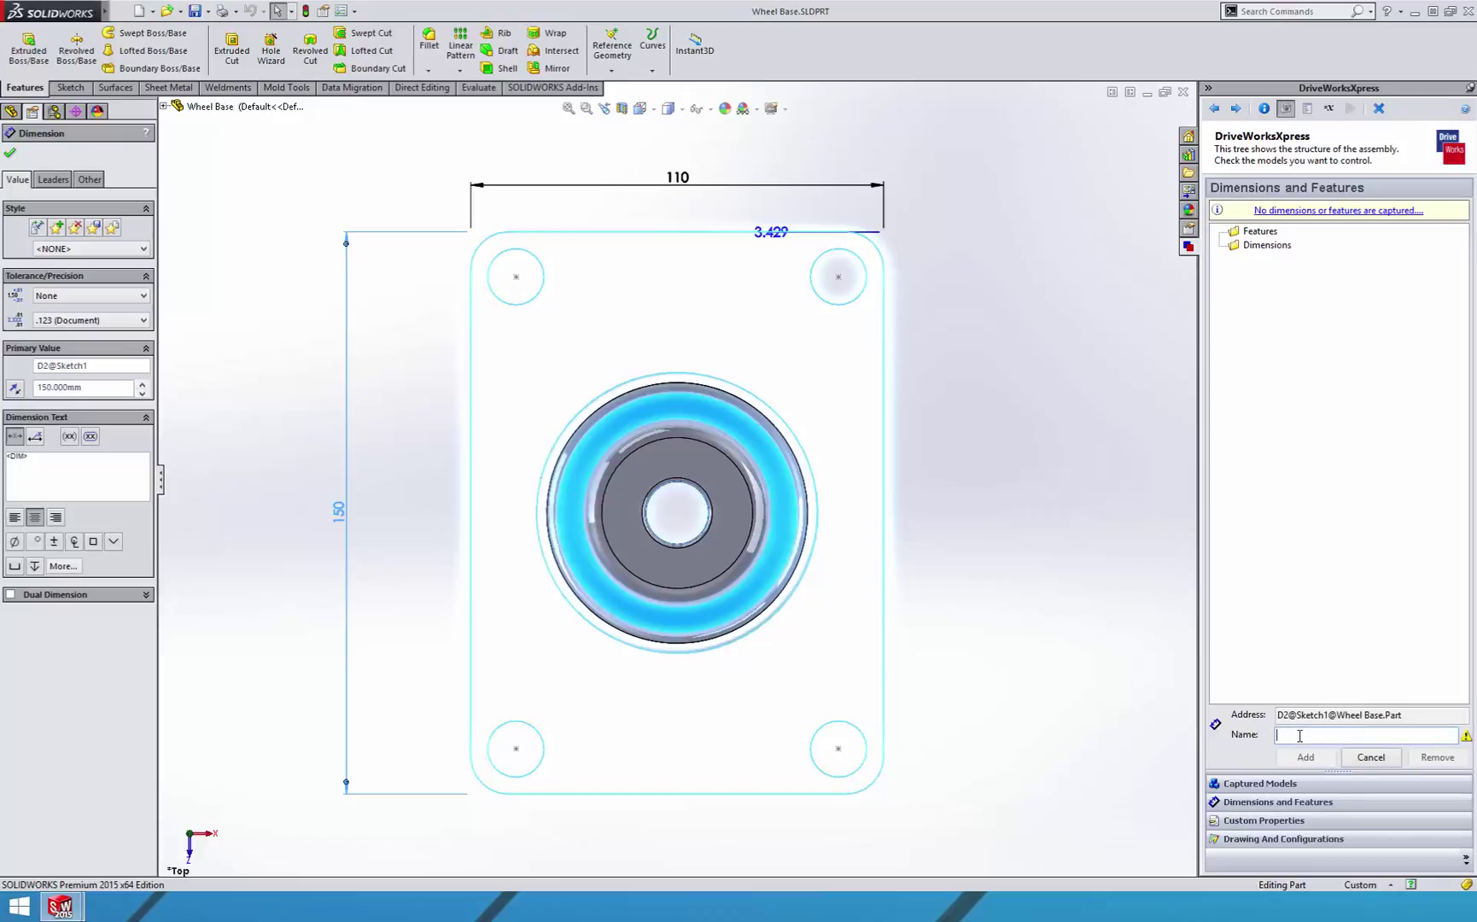
pyautogui.write('Wheel Bas')
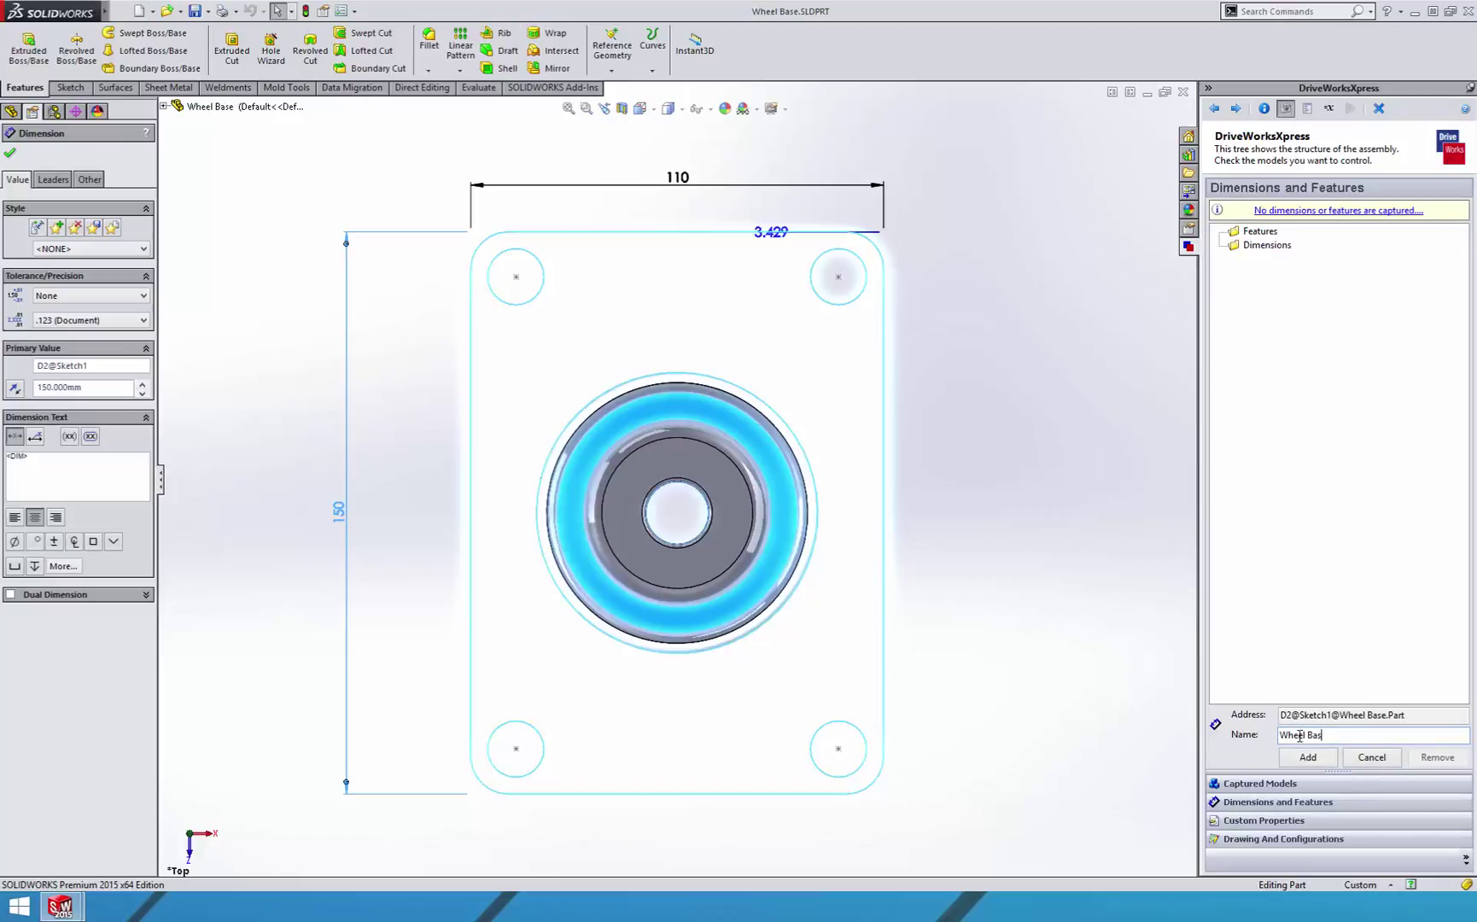
pyautogui.write('e Depth')
pyautogui.click(1307, 758)
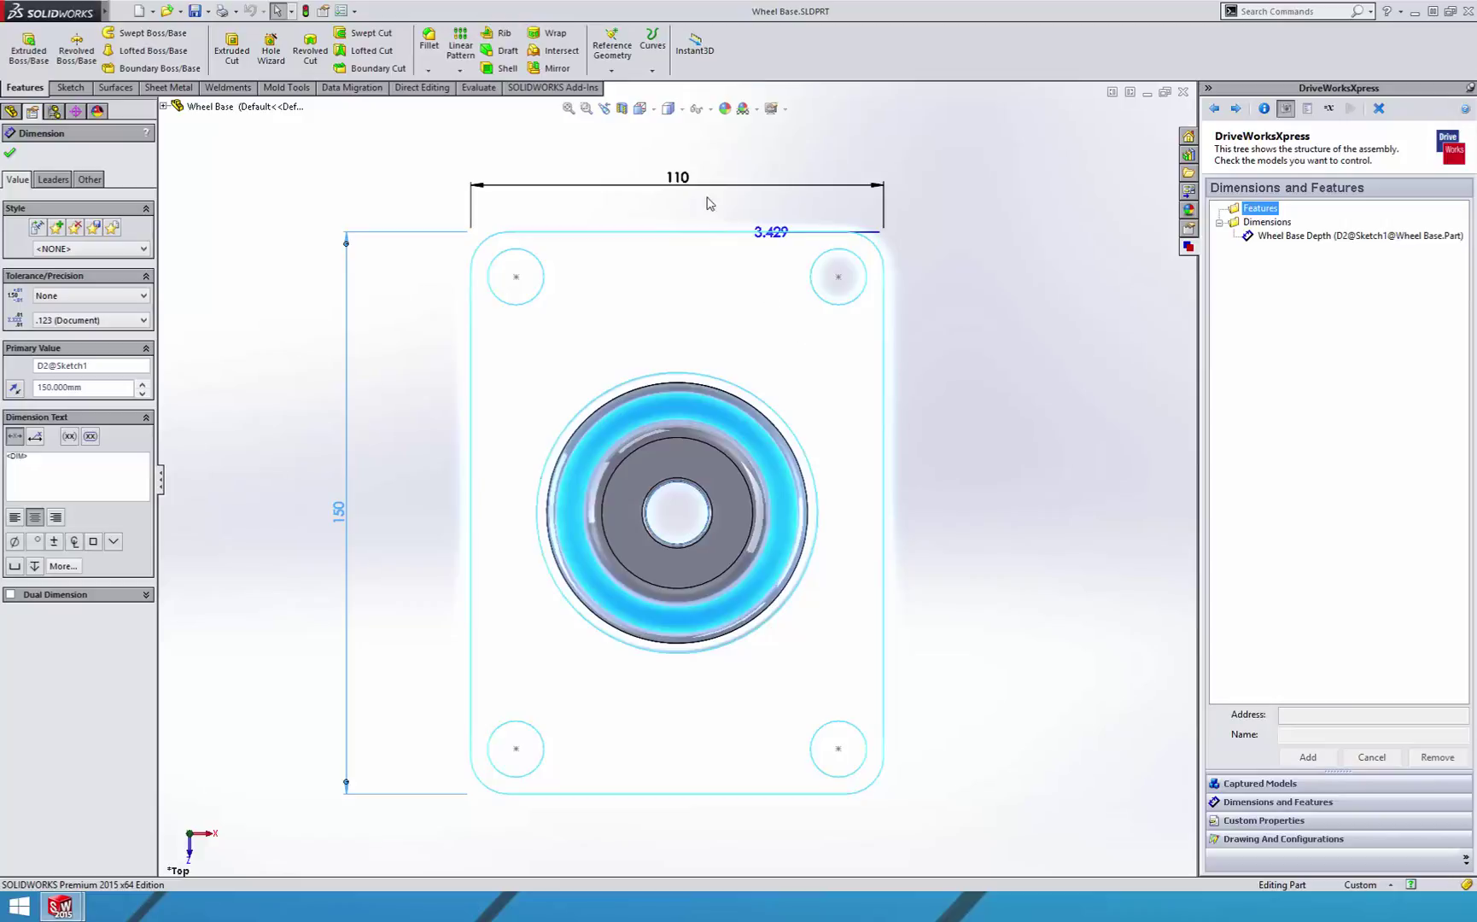
# Capture the 110 dimension as Wheel Base Width and close the Wheel Base part
pyautogui.click(686, 172)
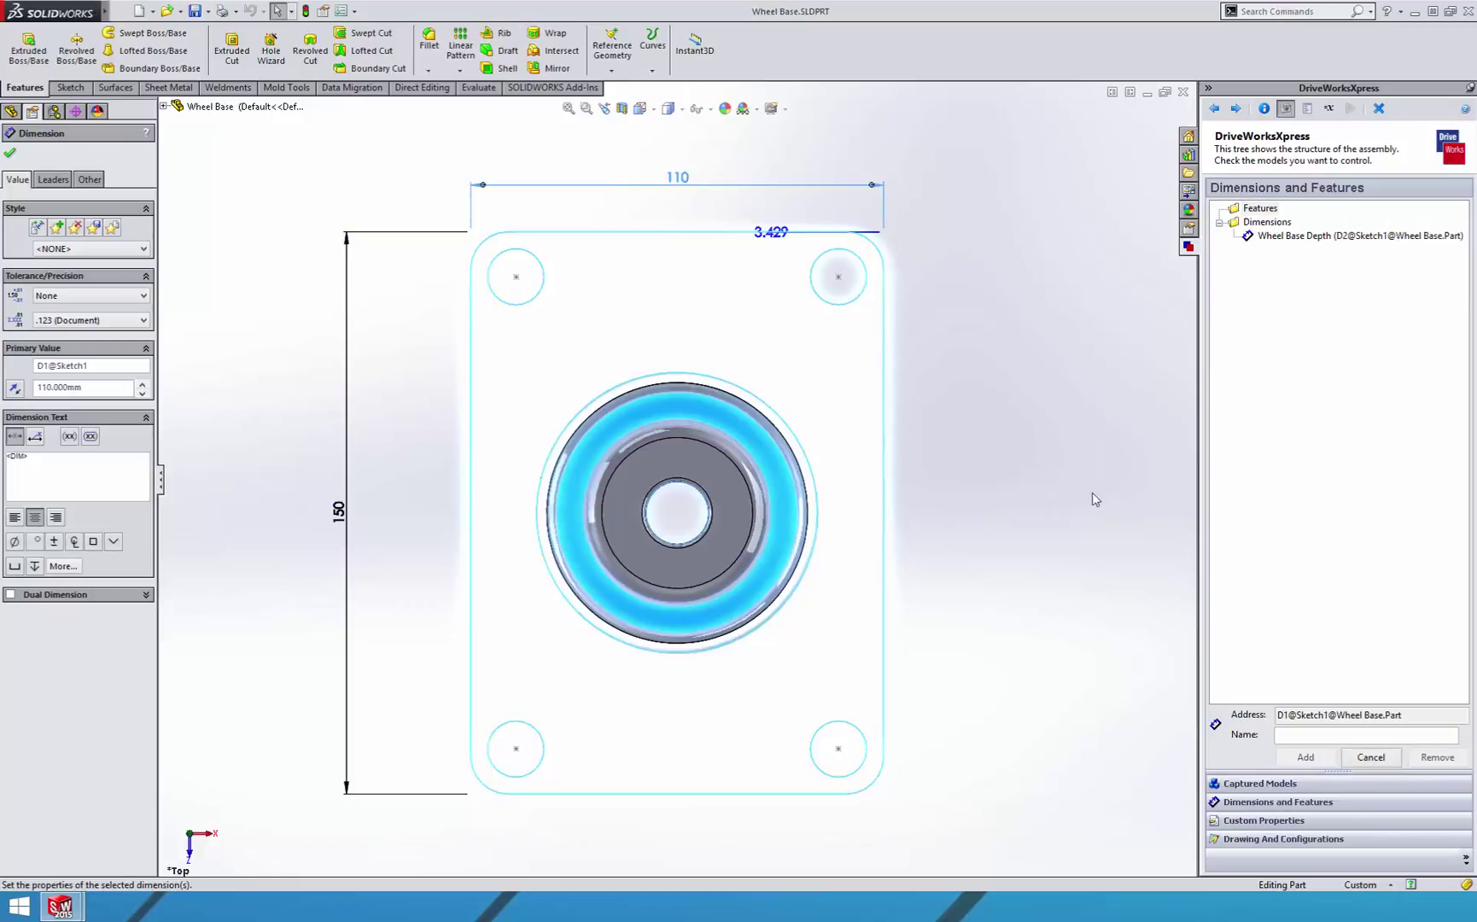
pyautogui.click(1284, 735)
pyautogui.write('Wheel Base')
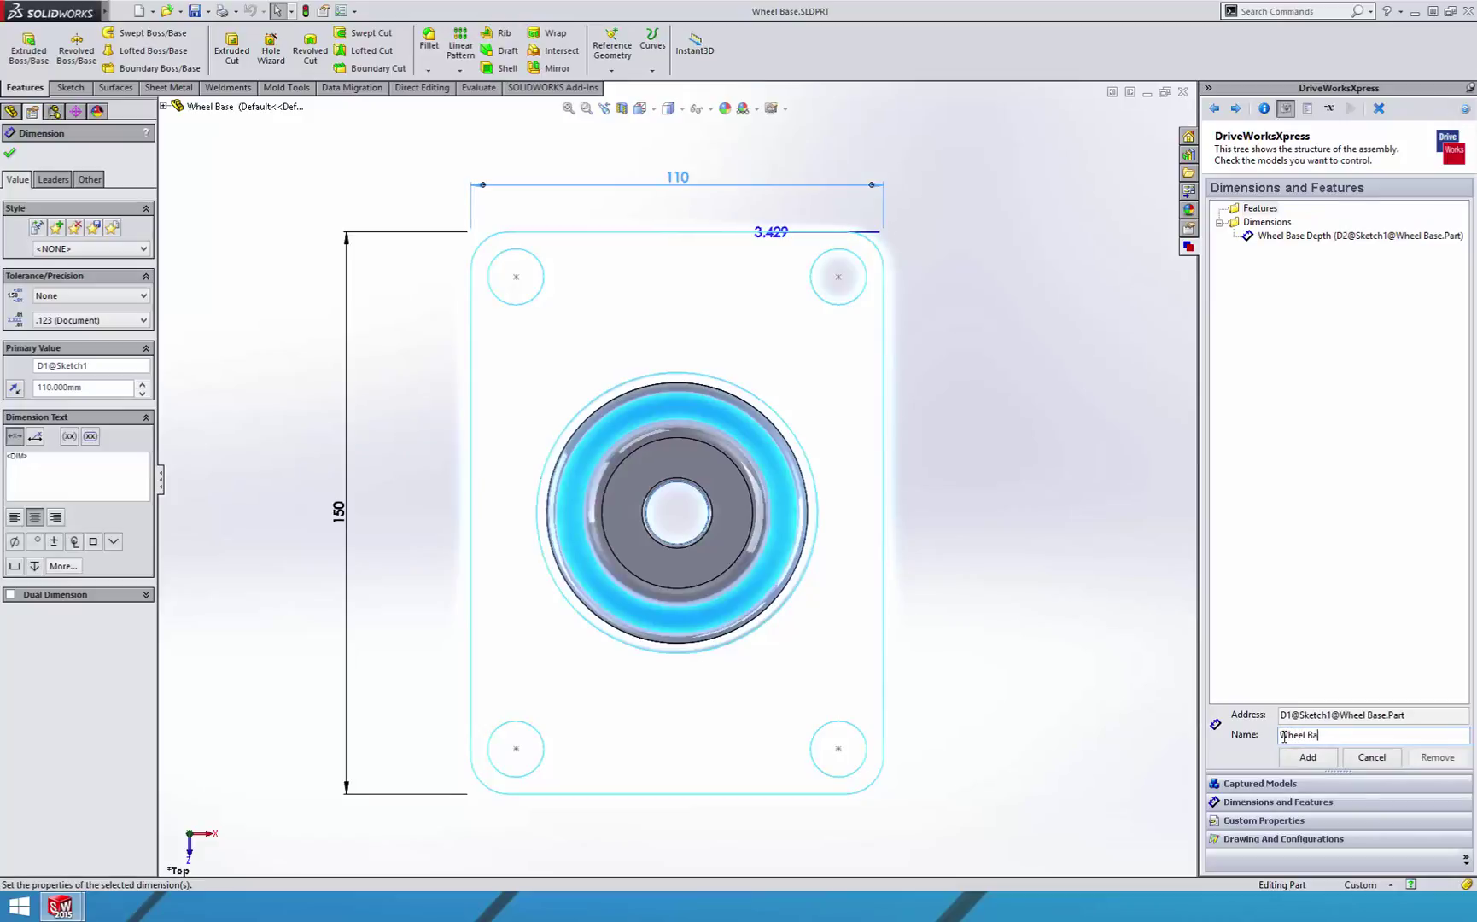
pyautogui.write(' Width')
pyautogui.click(1307, 758)
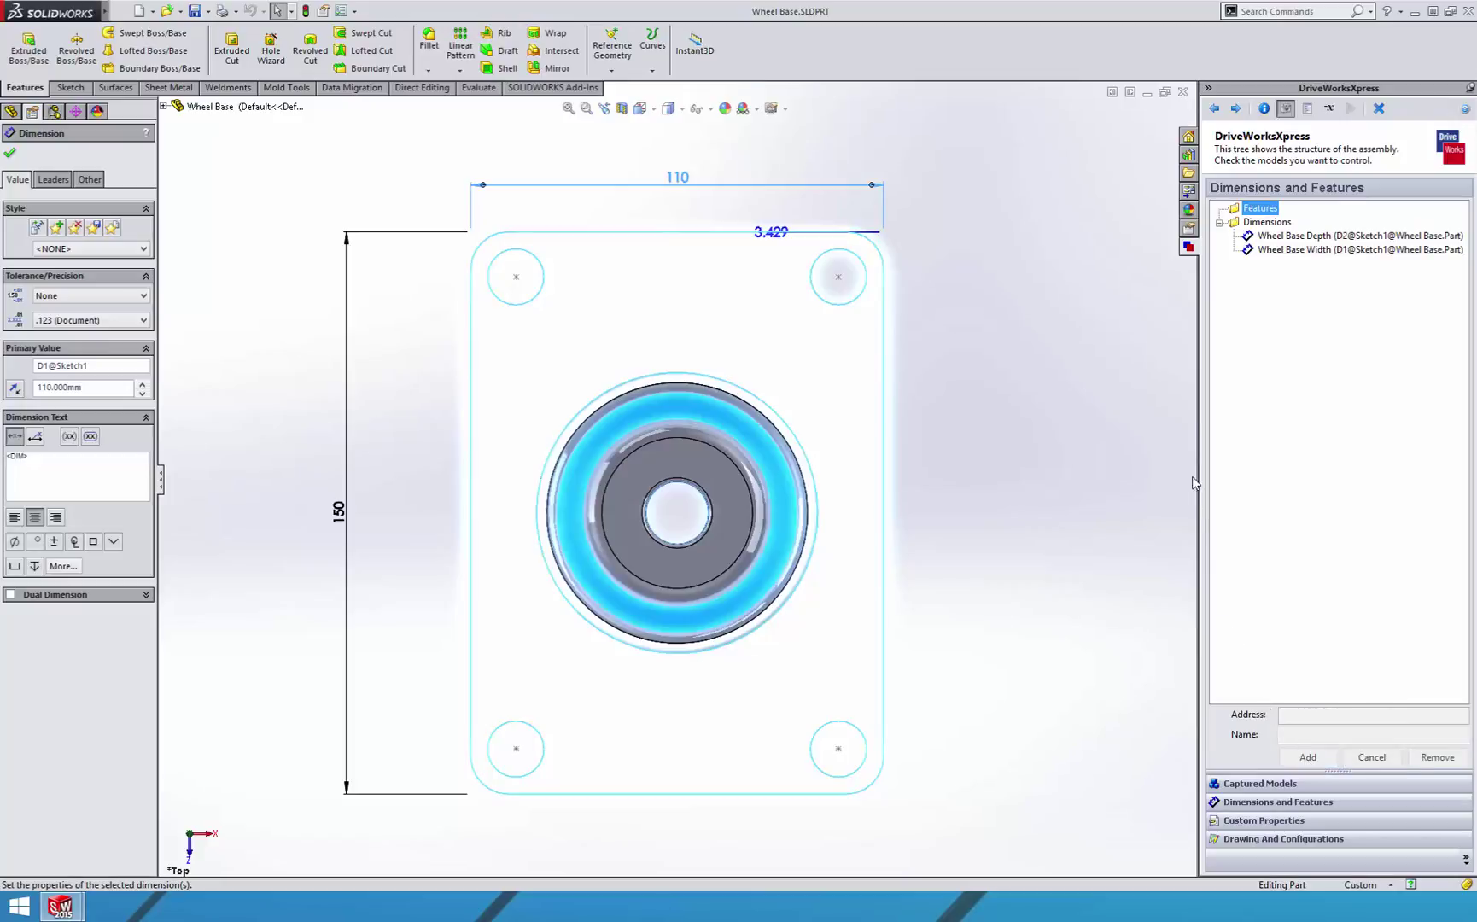
pyautogui.click(1184, 92)
# Open the Adjustable support part and capture its 800 dimension as AS Inside Height
pyautogui.click(1236, 108)
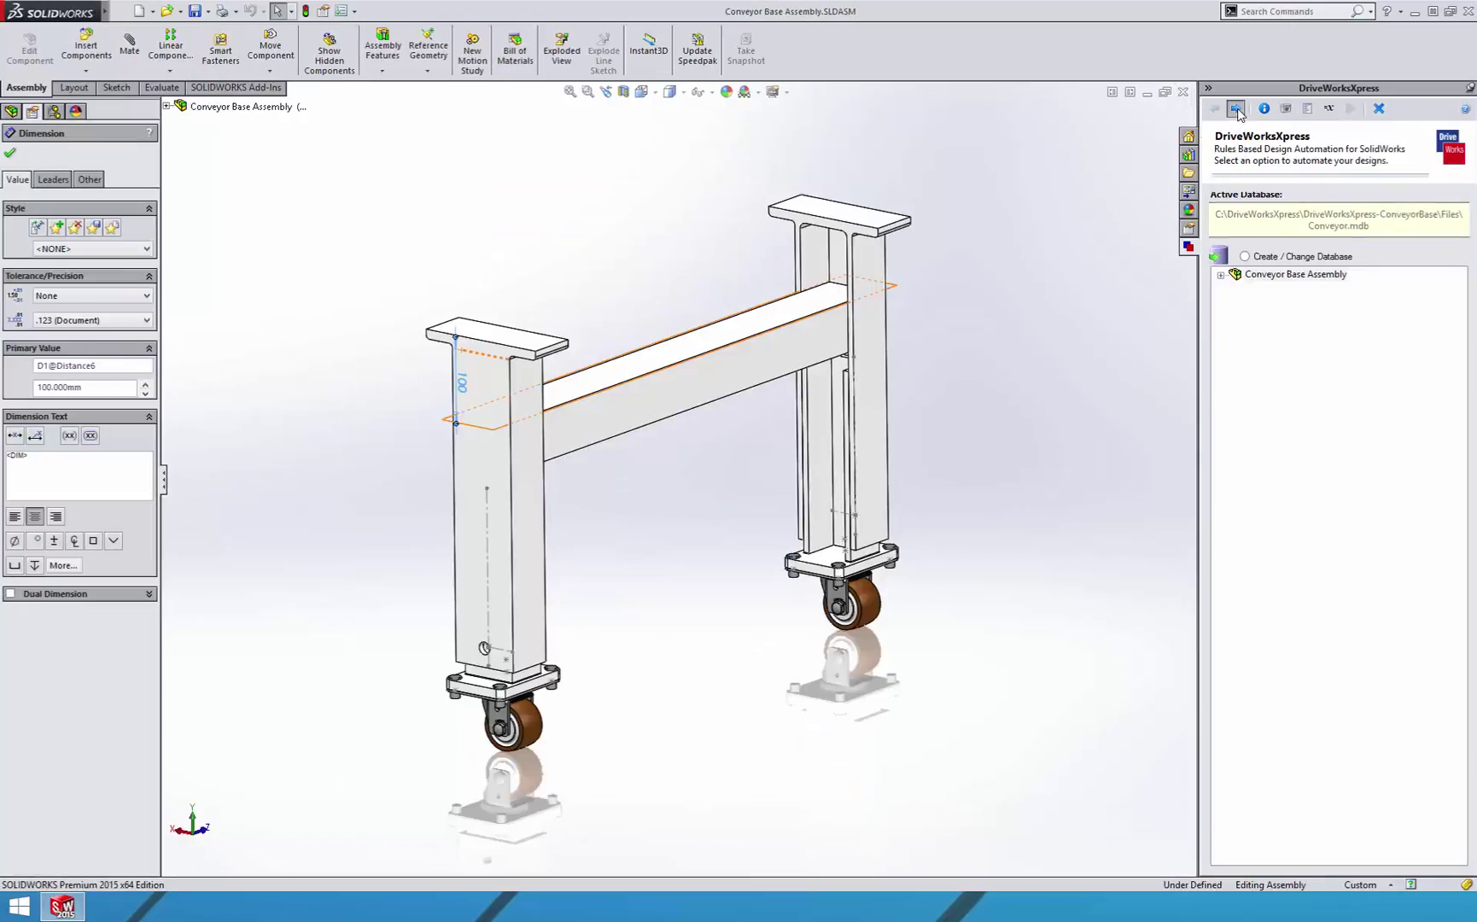
pyautogui.click(1222, 275)
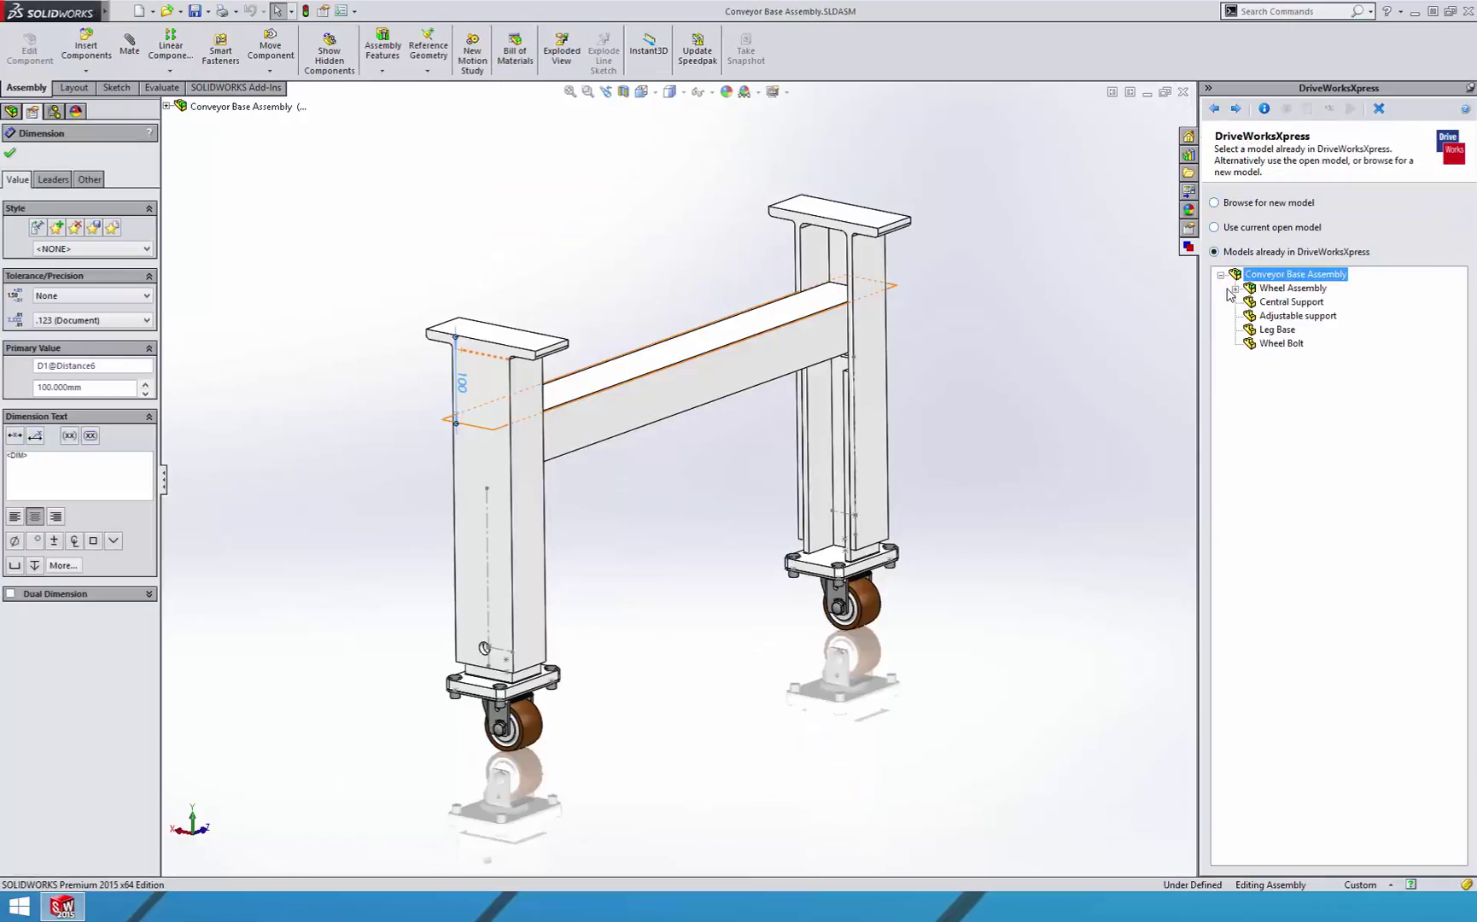
pyautogui.doubleClick(1272, 316)
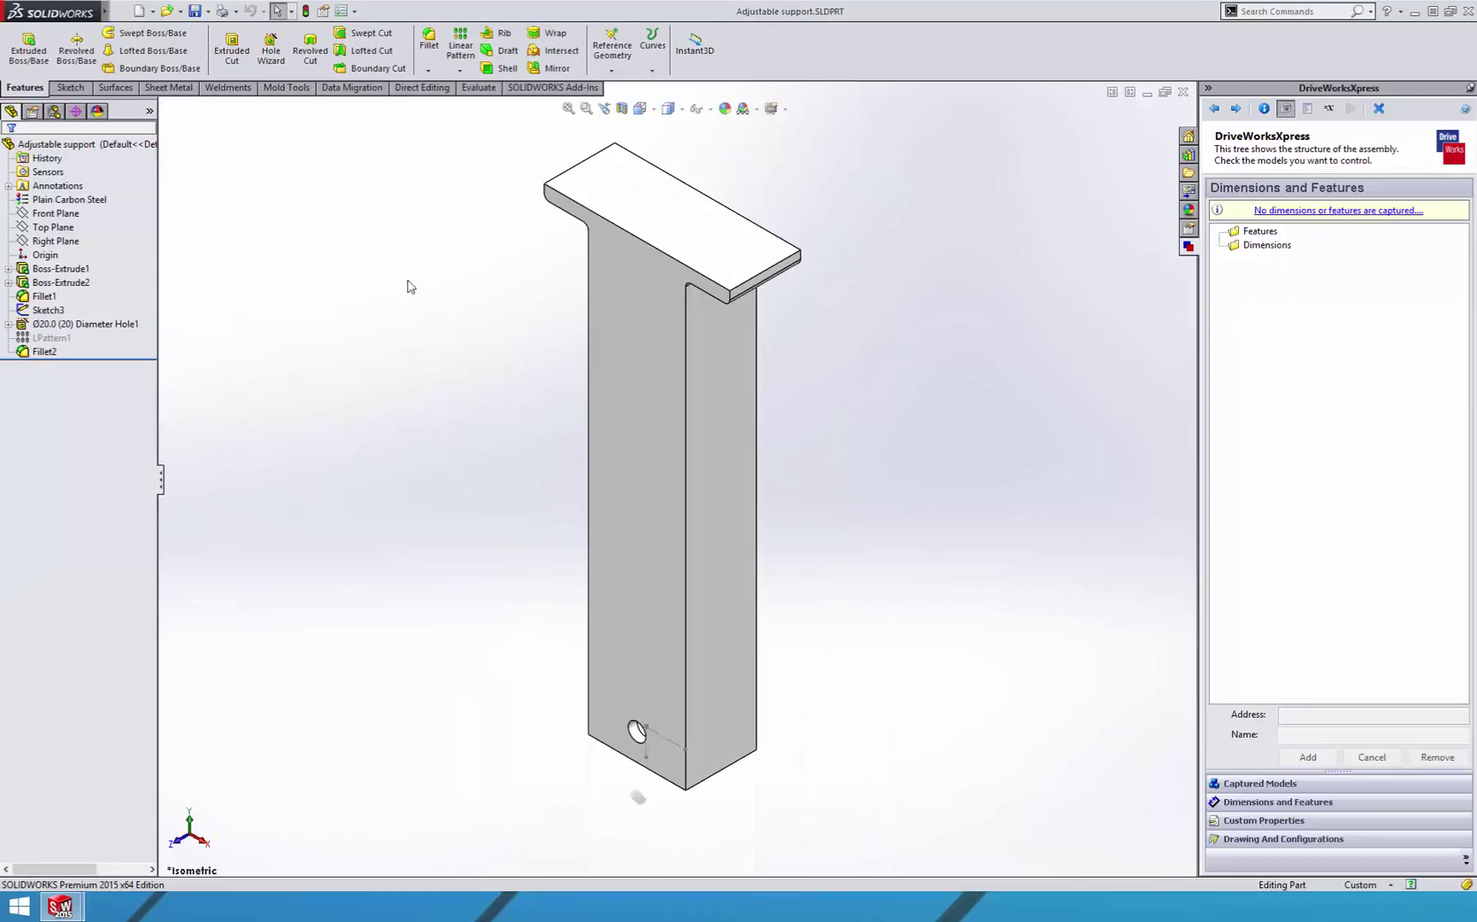
pyautogui.click(53, 283)
pyautogui.doubleClick(22, 269)
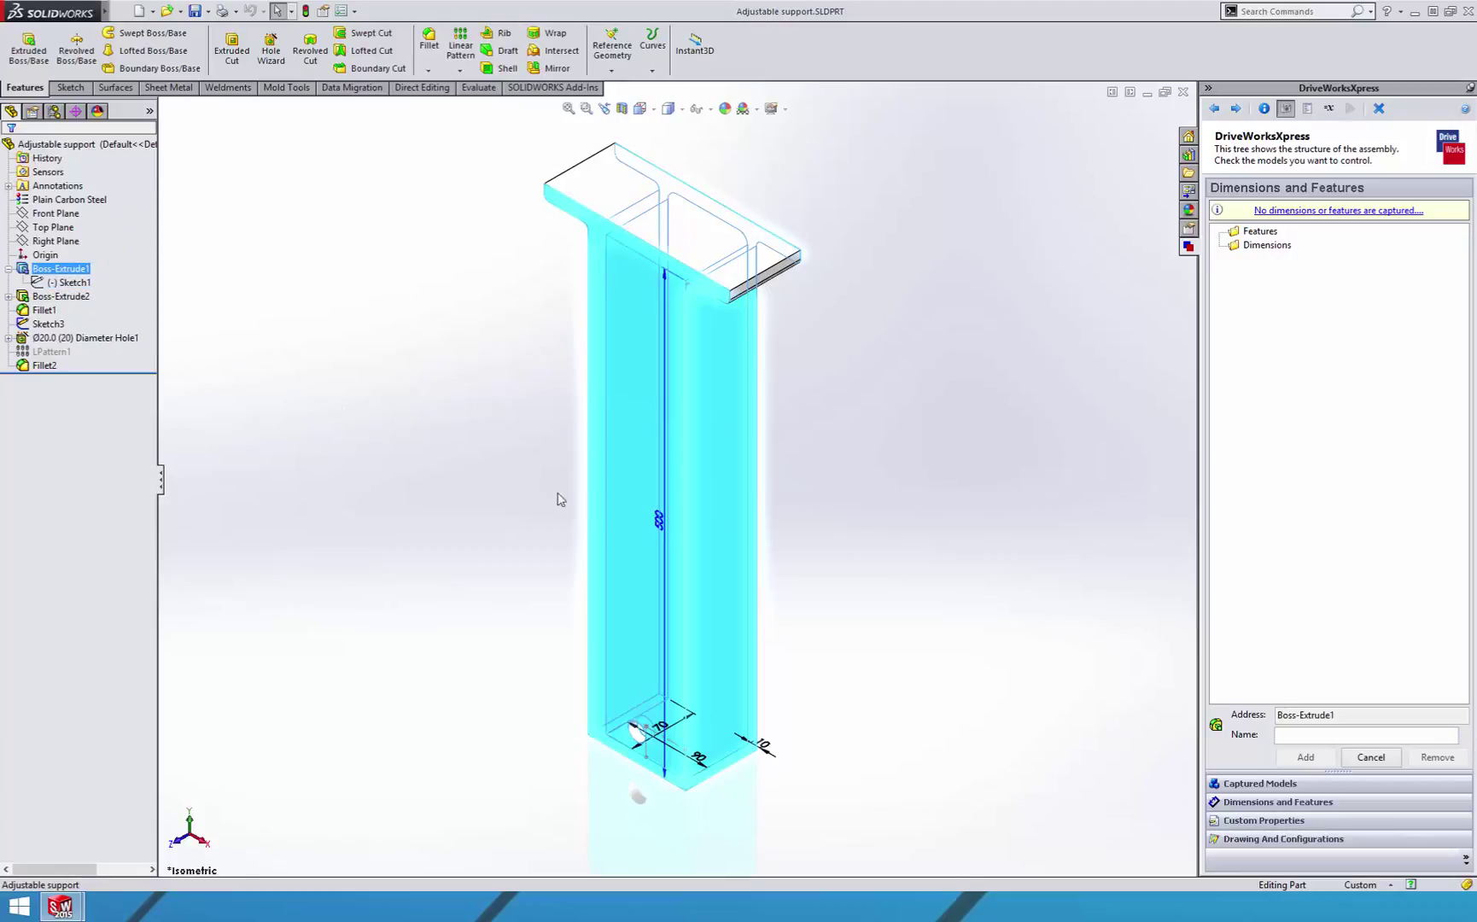
pyautogui.click(659, 521)
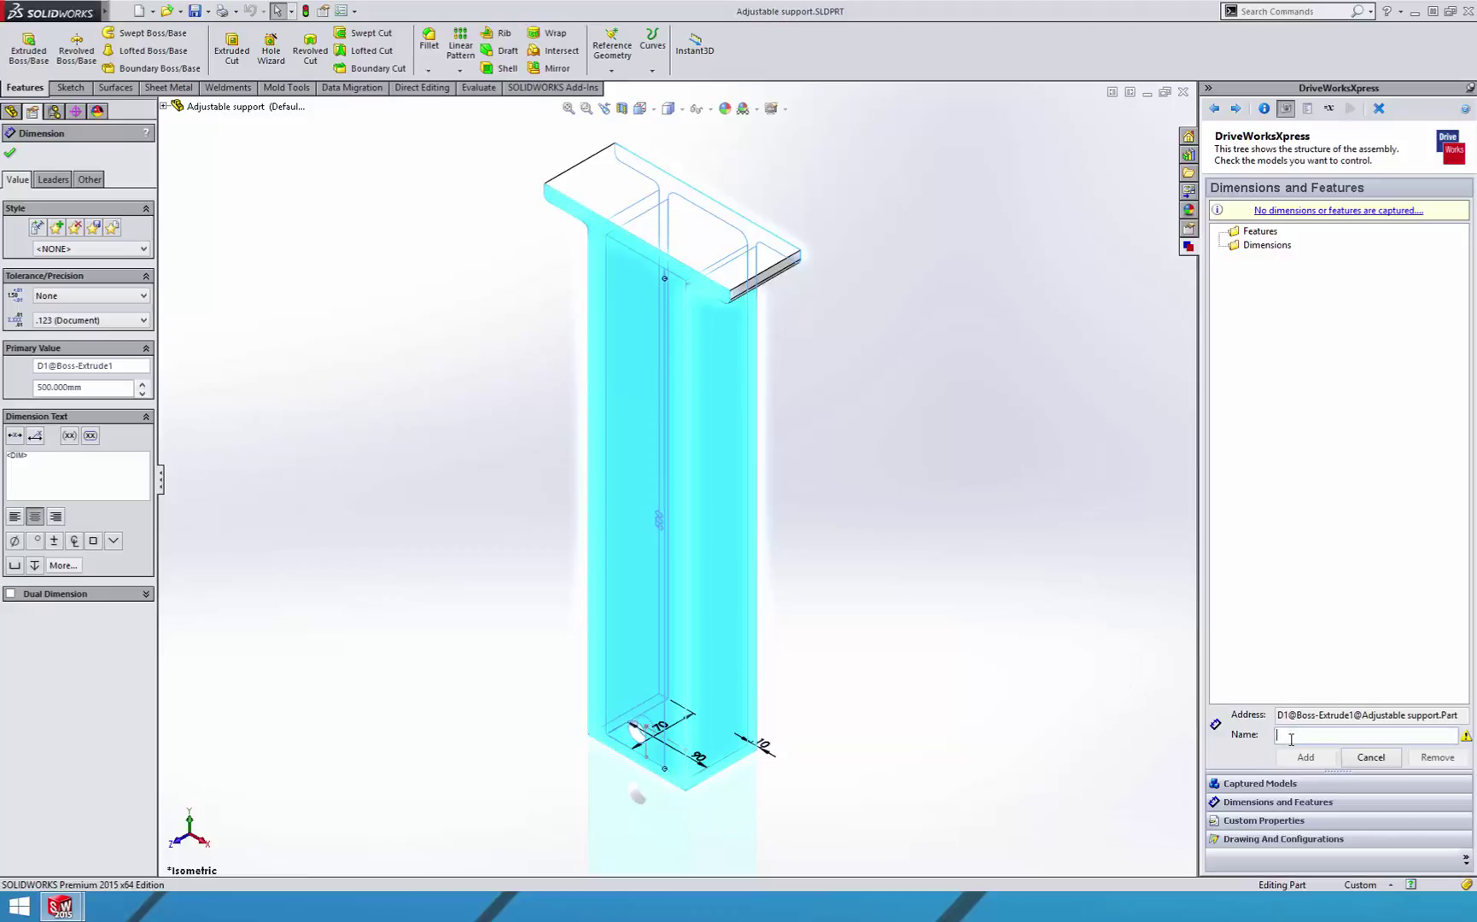
pyautogui.write('A')
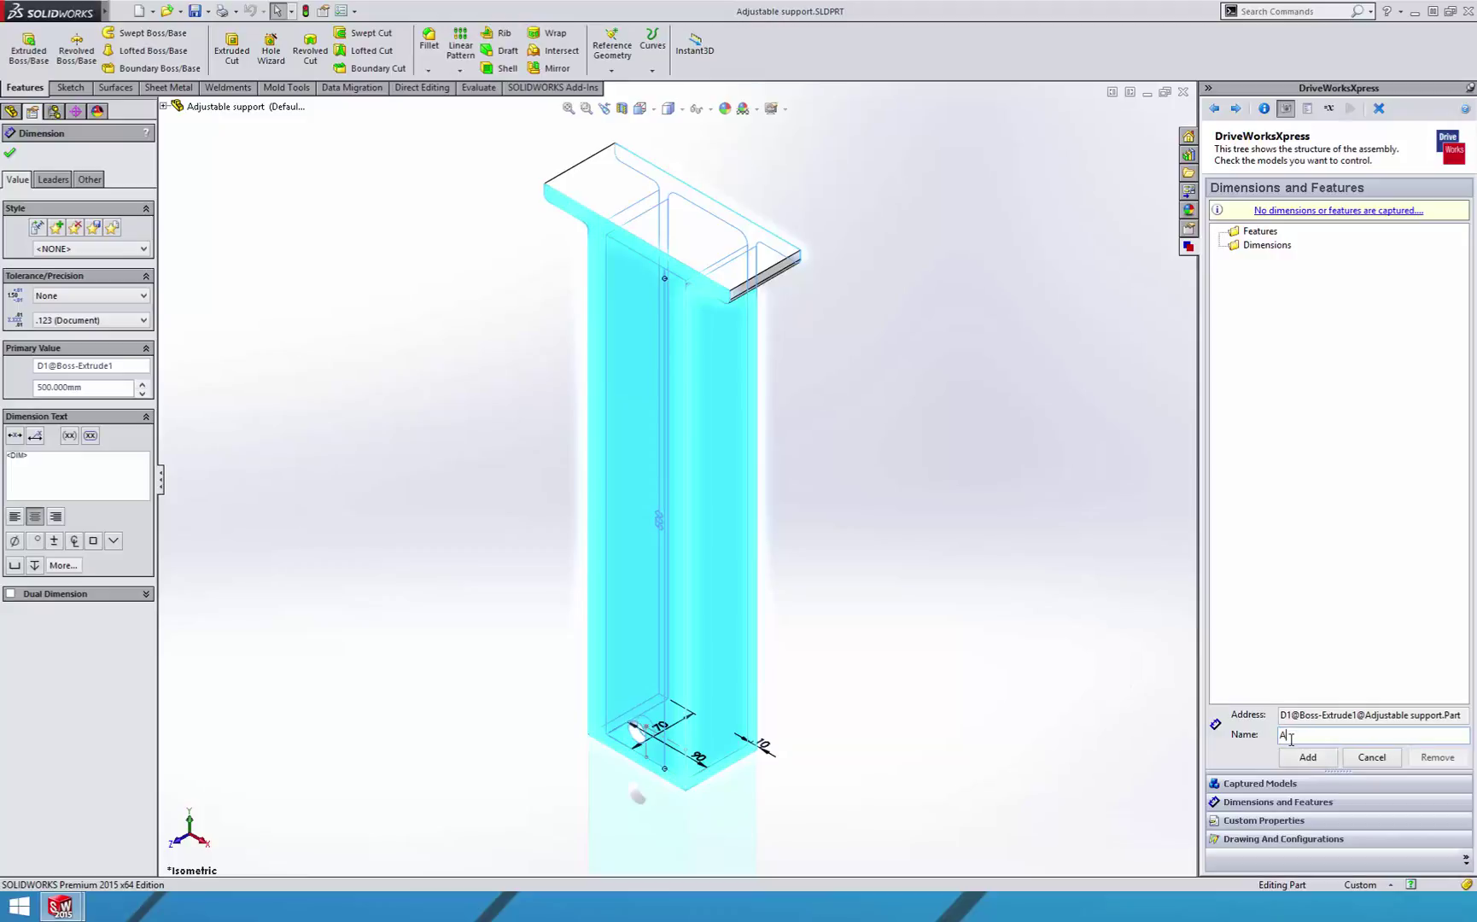
pyautogui.write('h')
pyautogui.write('e H')
pyautogui.click(1302, 758)
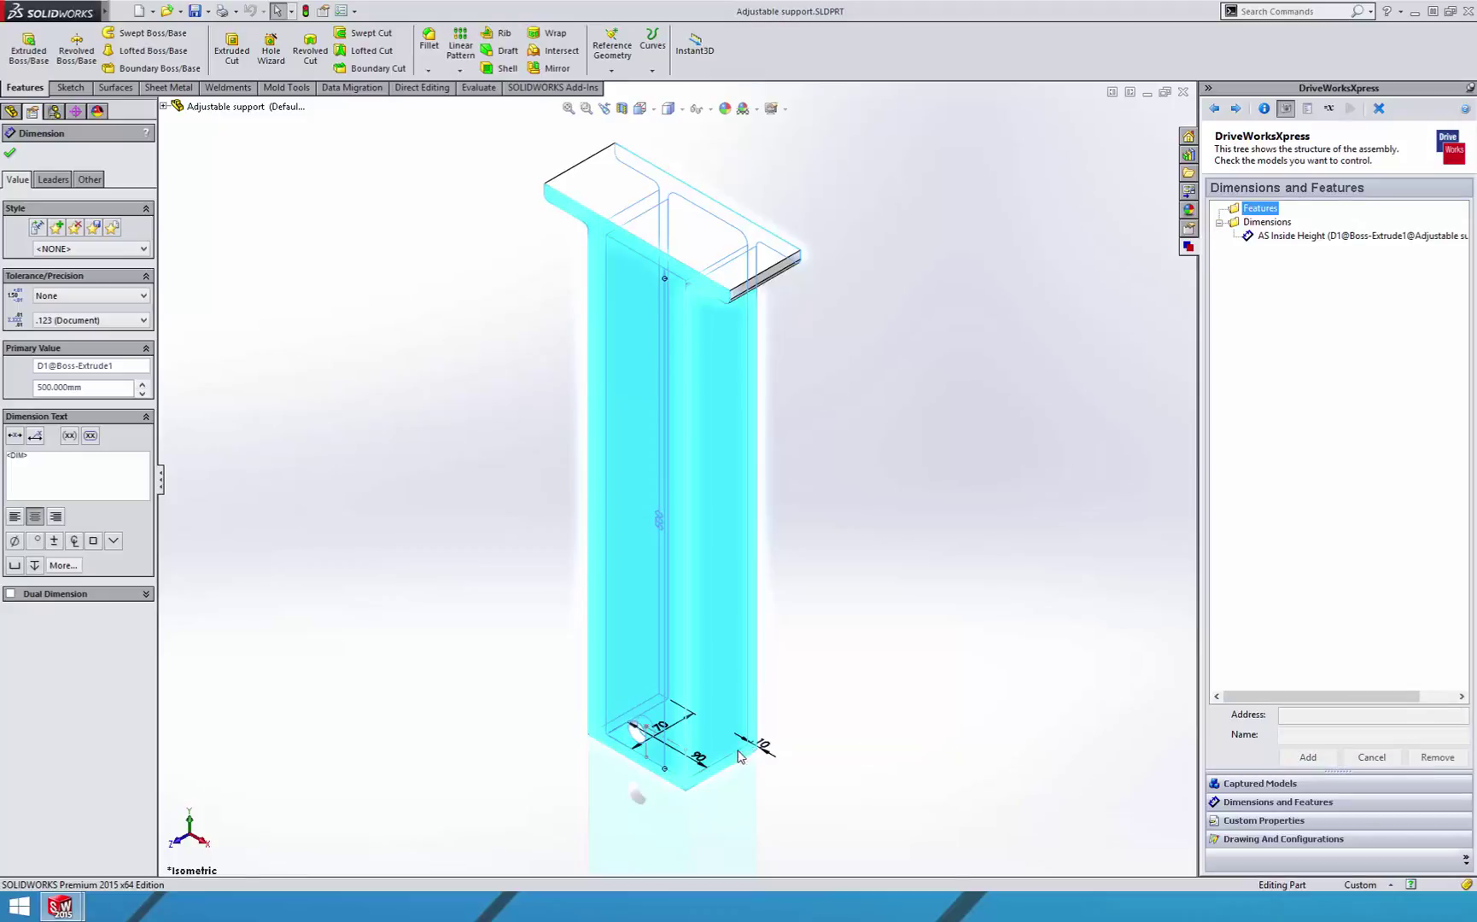
# Capture the 90 and 70 dimensions as AS Inside Width and AS Inside Depth
pyautogui.click(699, 760)
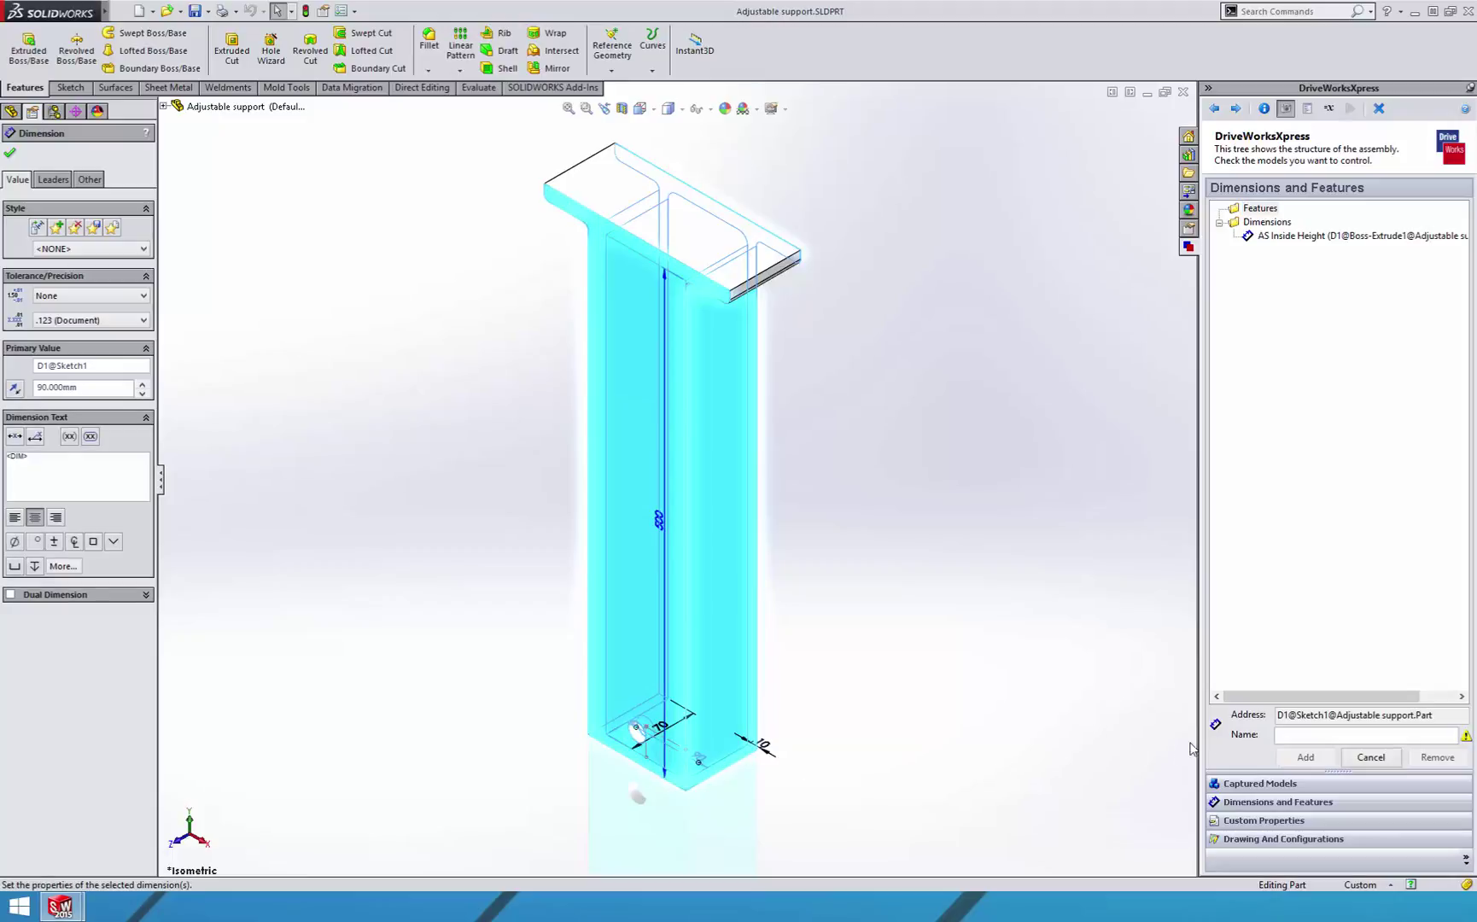
pyautogui.click(1290, 735)
pyautogui.write('AS Inside')
pyautogui.write(' Width')
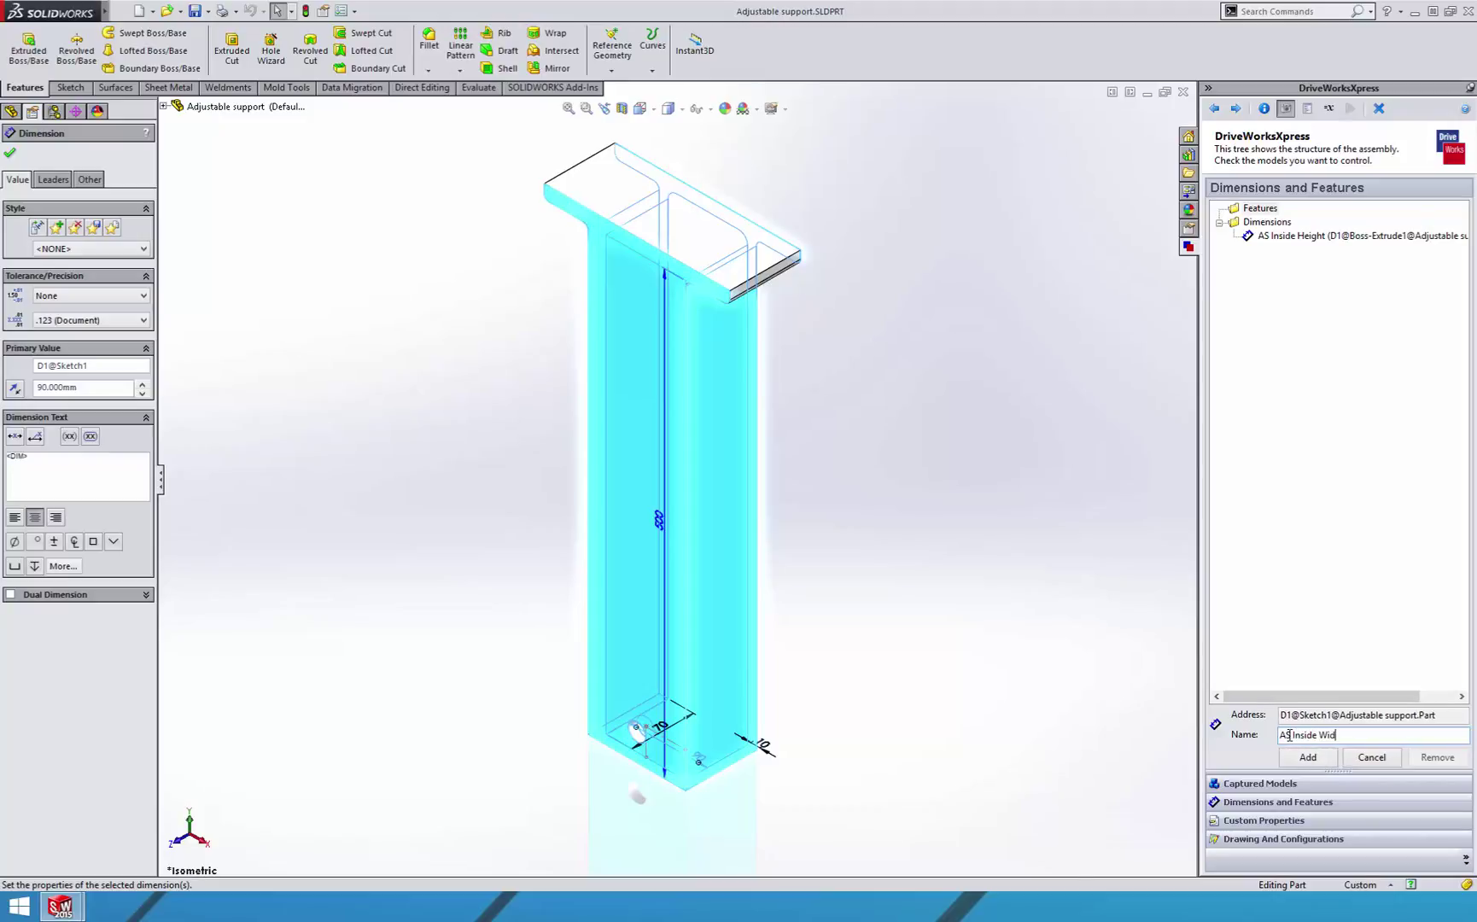
pyautogui.click(1308, 758)
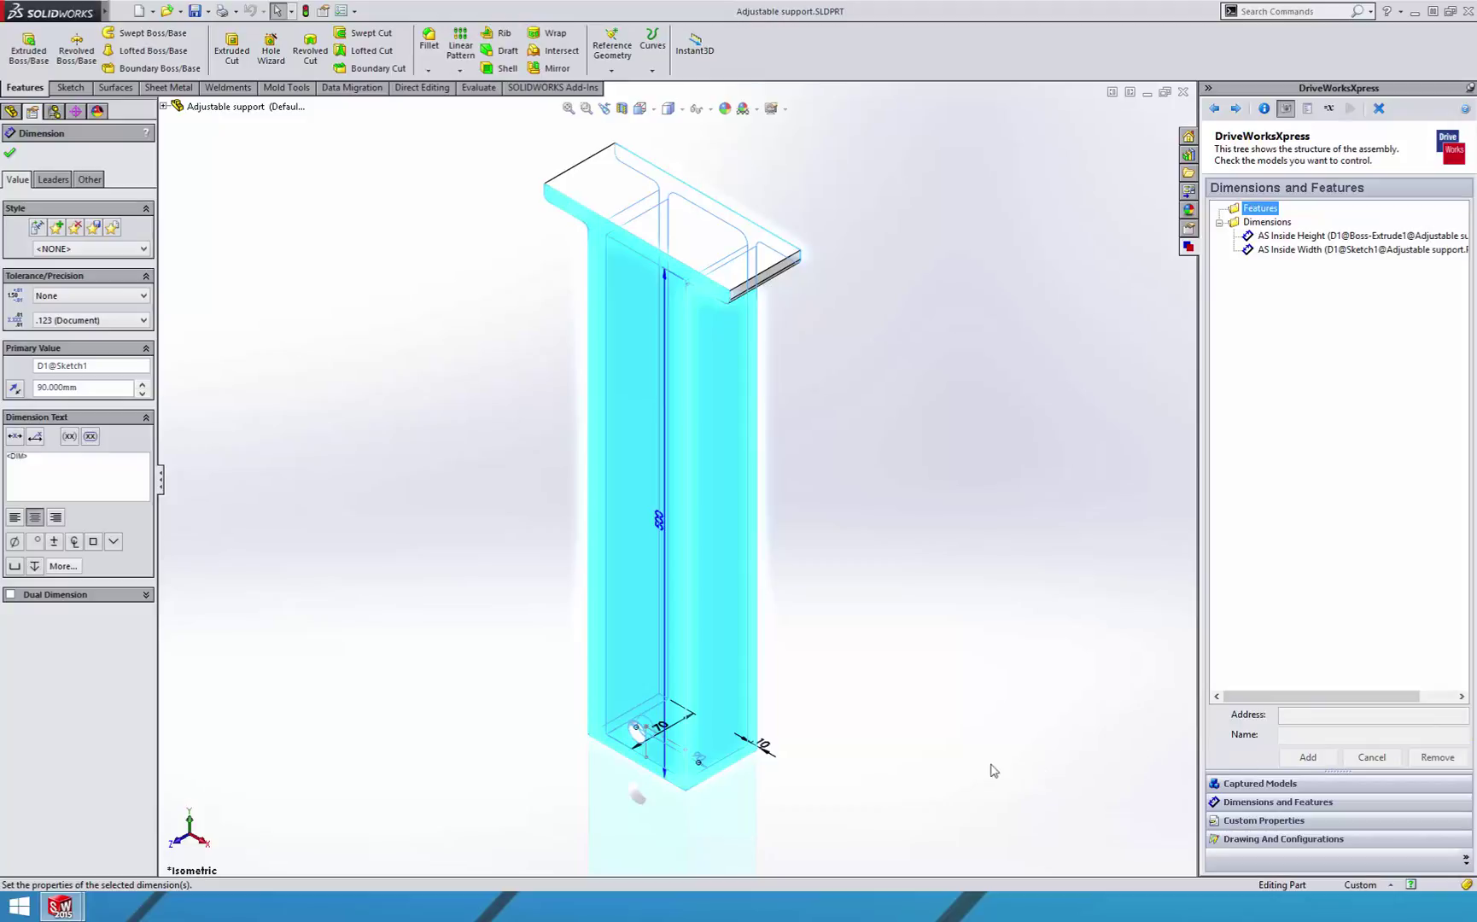
pyautogui.click(662, 732)
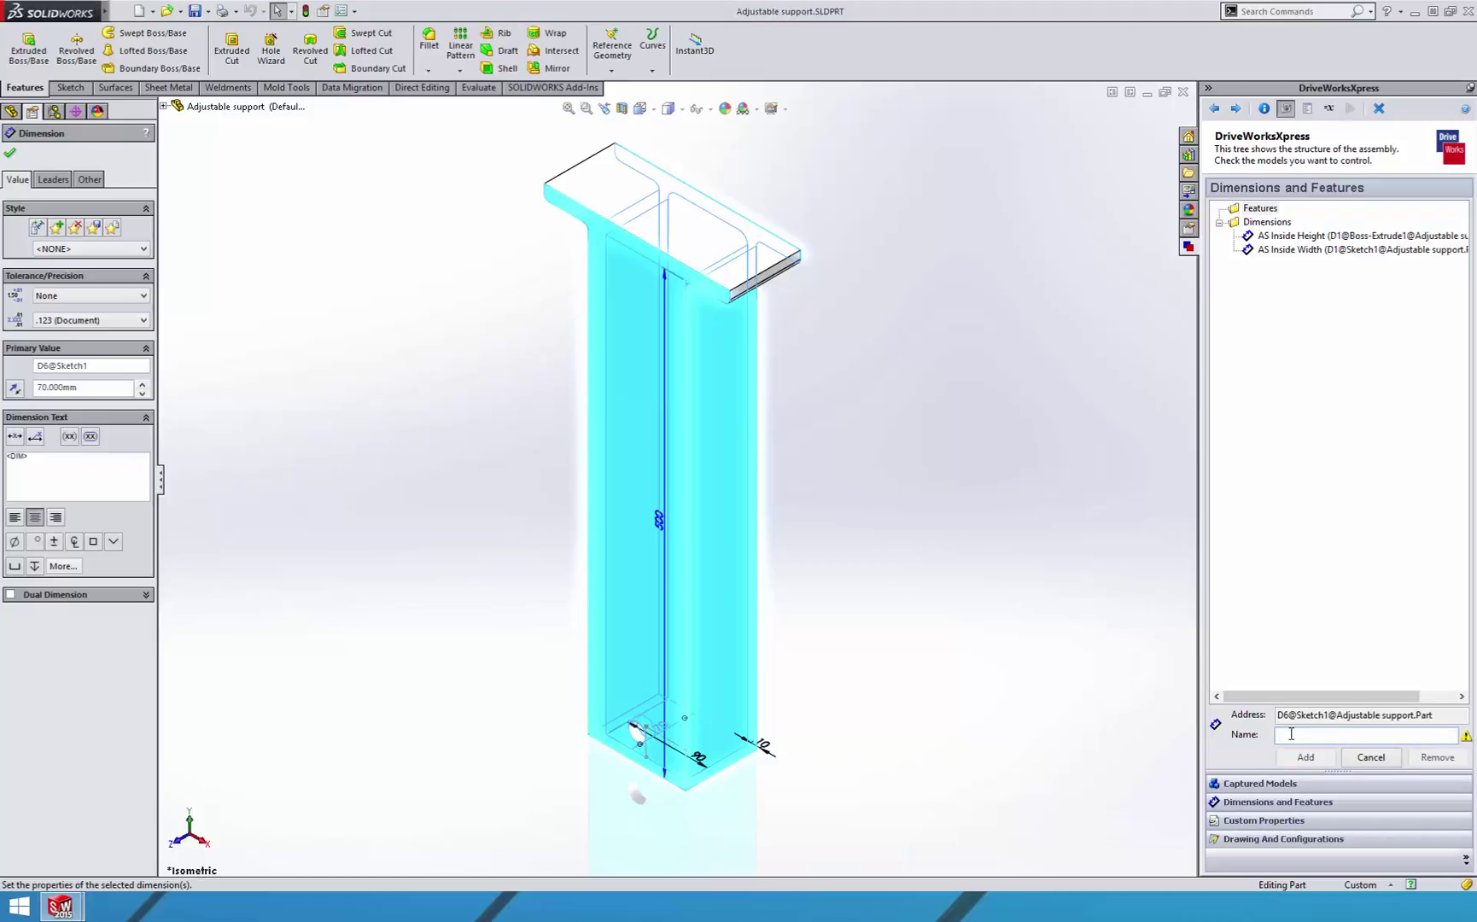
pyautogui.click(1291, 734)
pyautogui.write('AS Inside ')
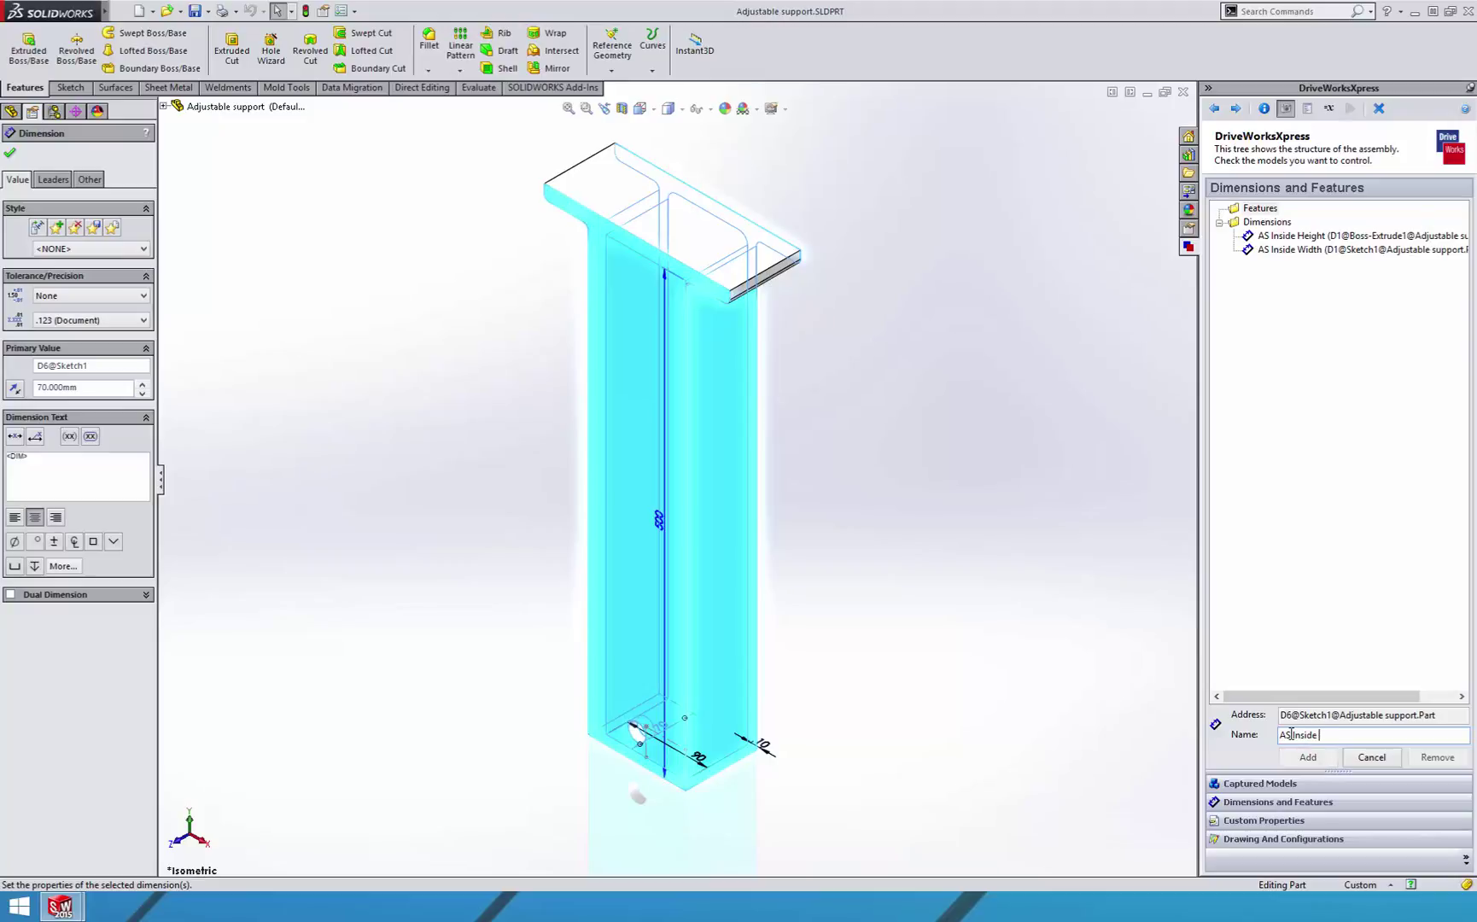
pyautogui.write('Depth')
pyautogui.click(1305, 760)
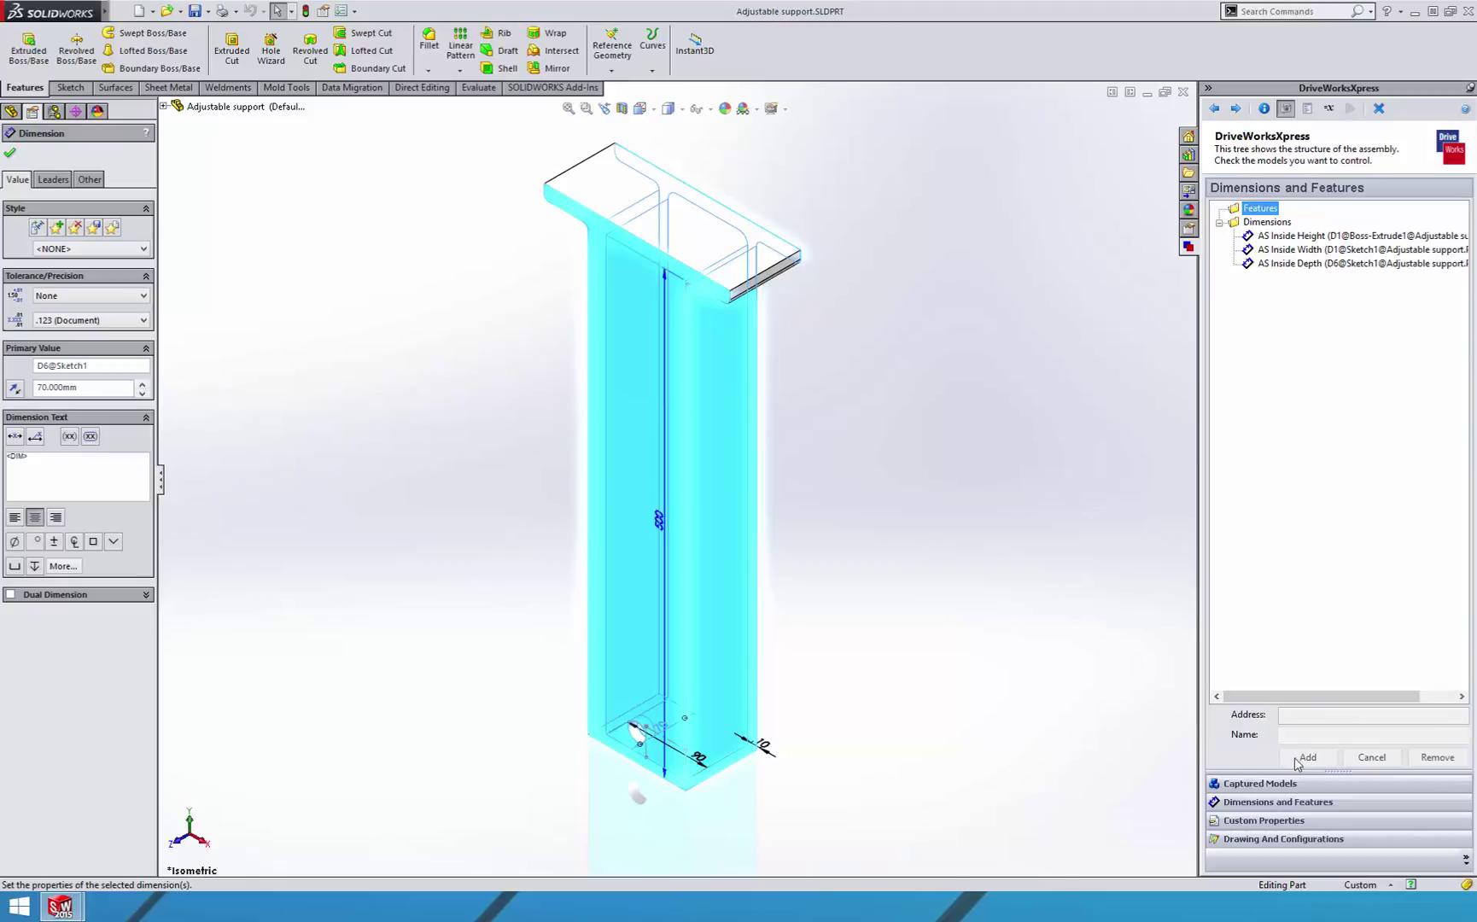
# Capture the 10 wall as AS Thickness and the 15 top plate as AS Top Plate Thickness
pyautogui.click(772, 752)
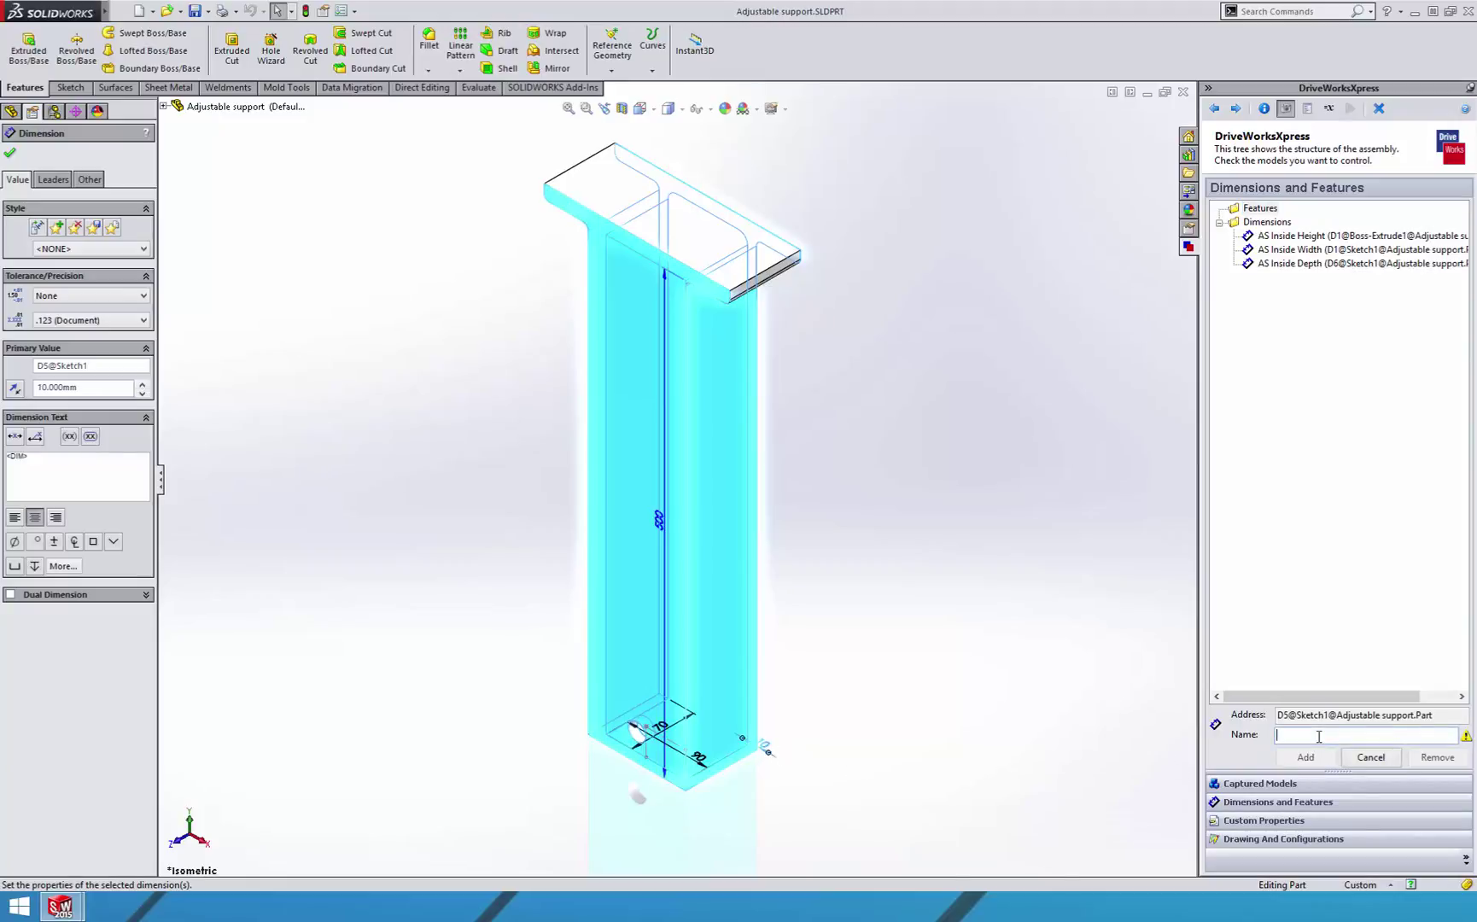
pyautogui.write('AS Thickness')
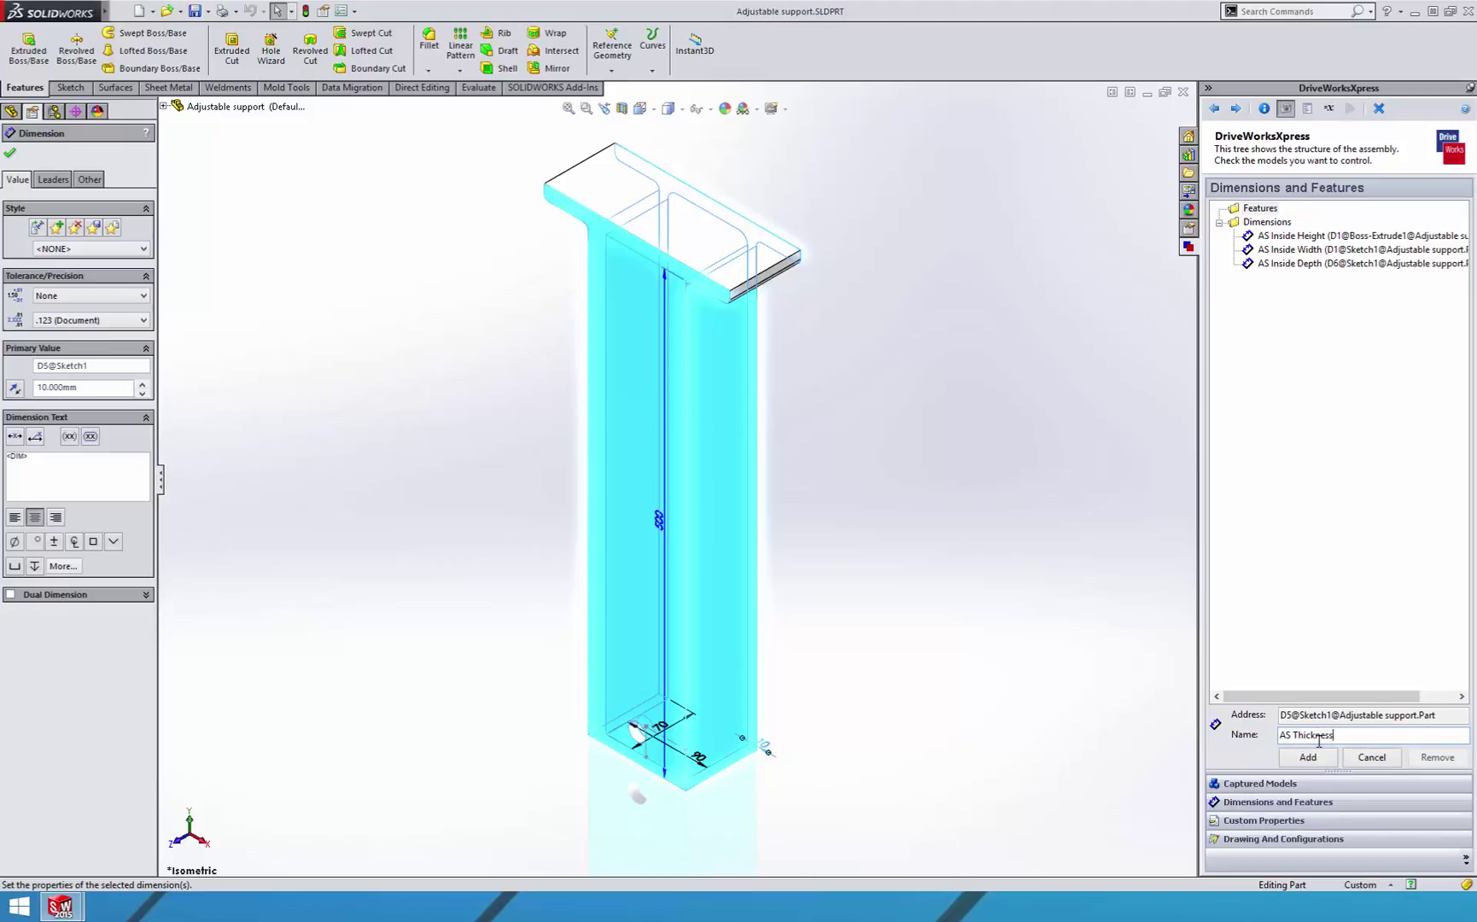
pyautogui.click(1315, 757)
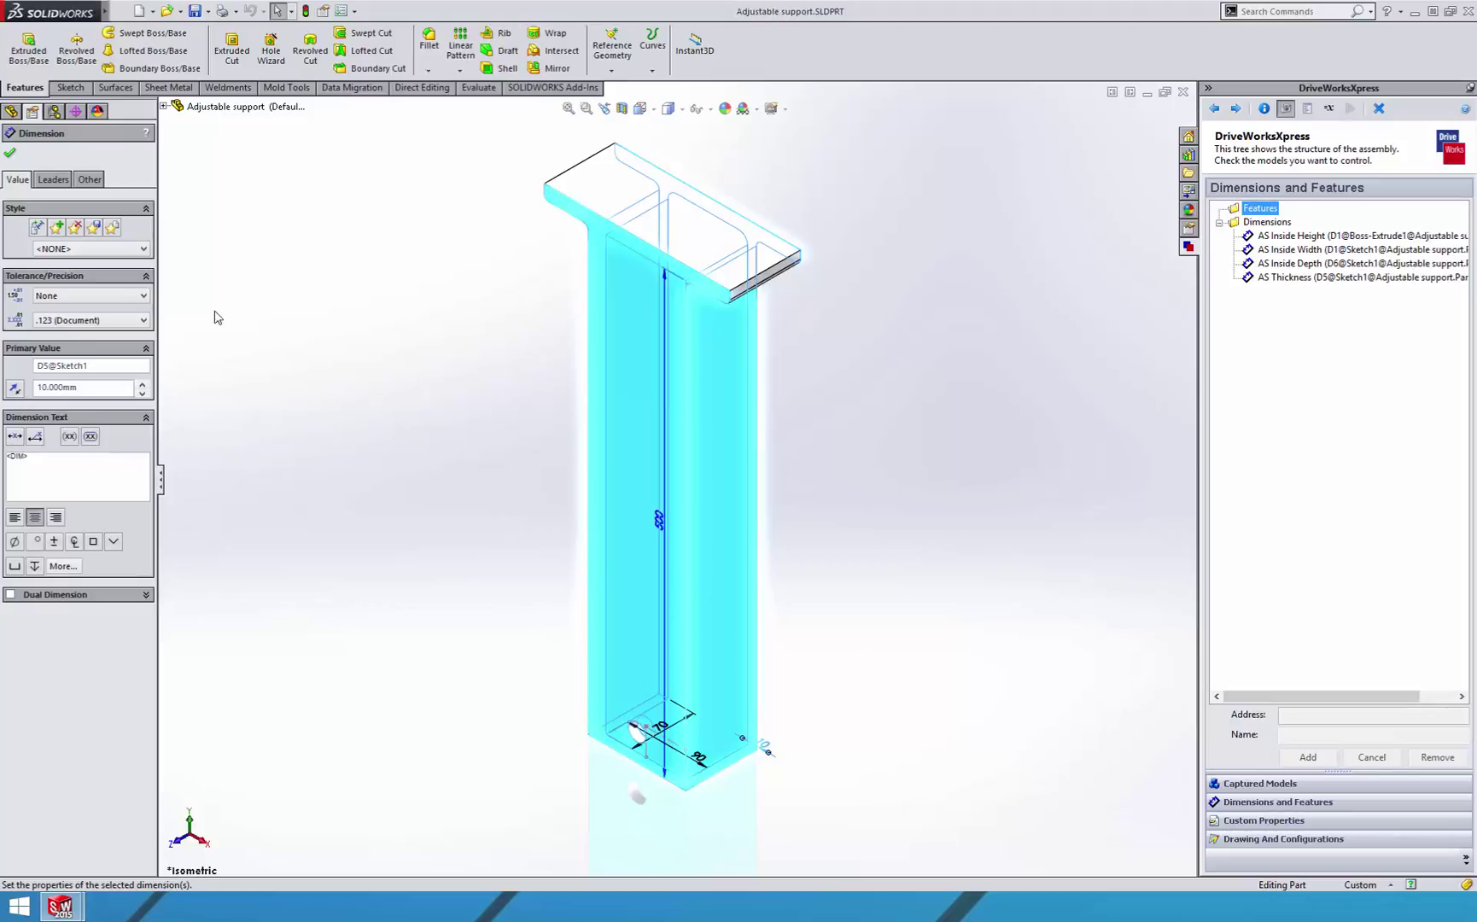
pyautogui.click(10, 152)
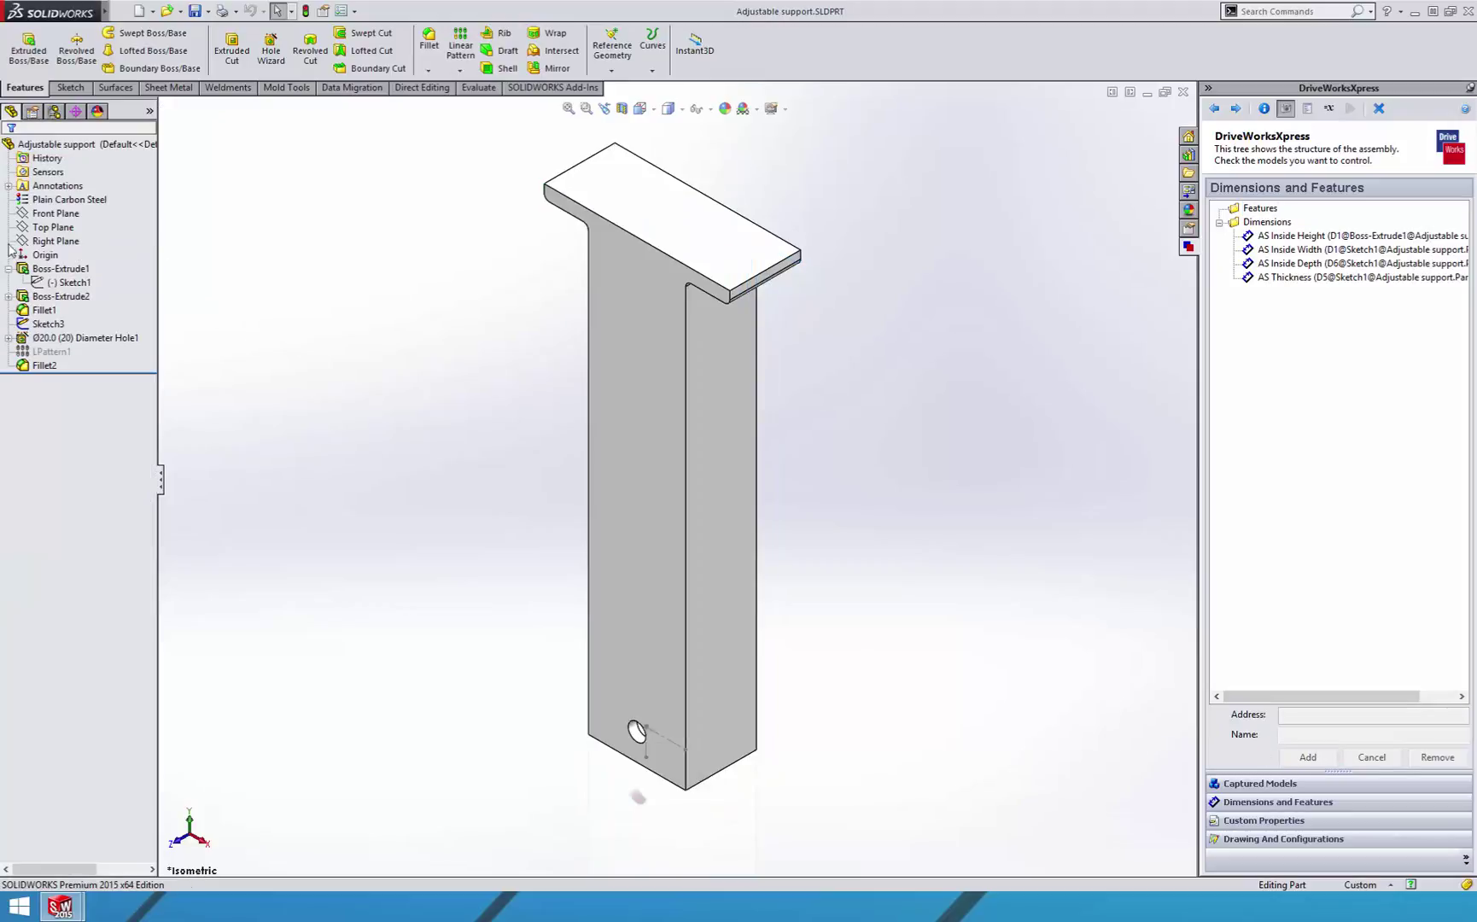
pyautogui.click(45, 296)
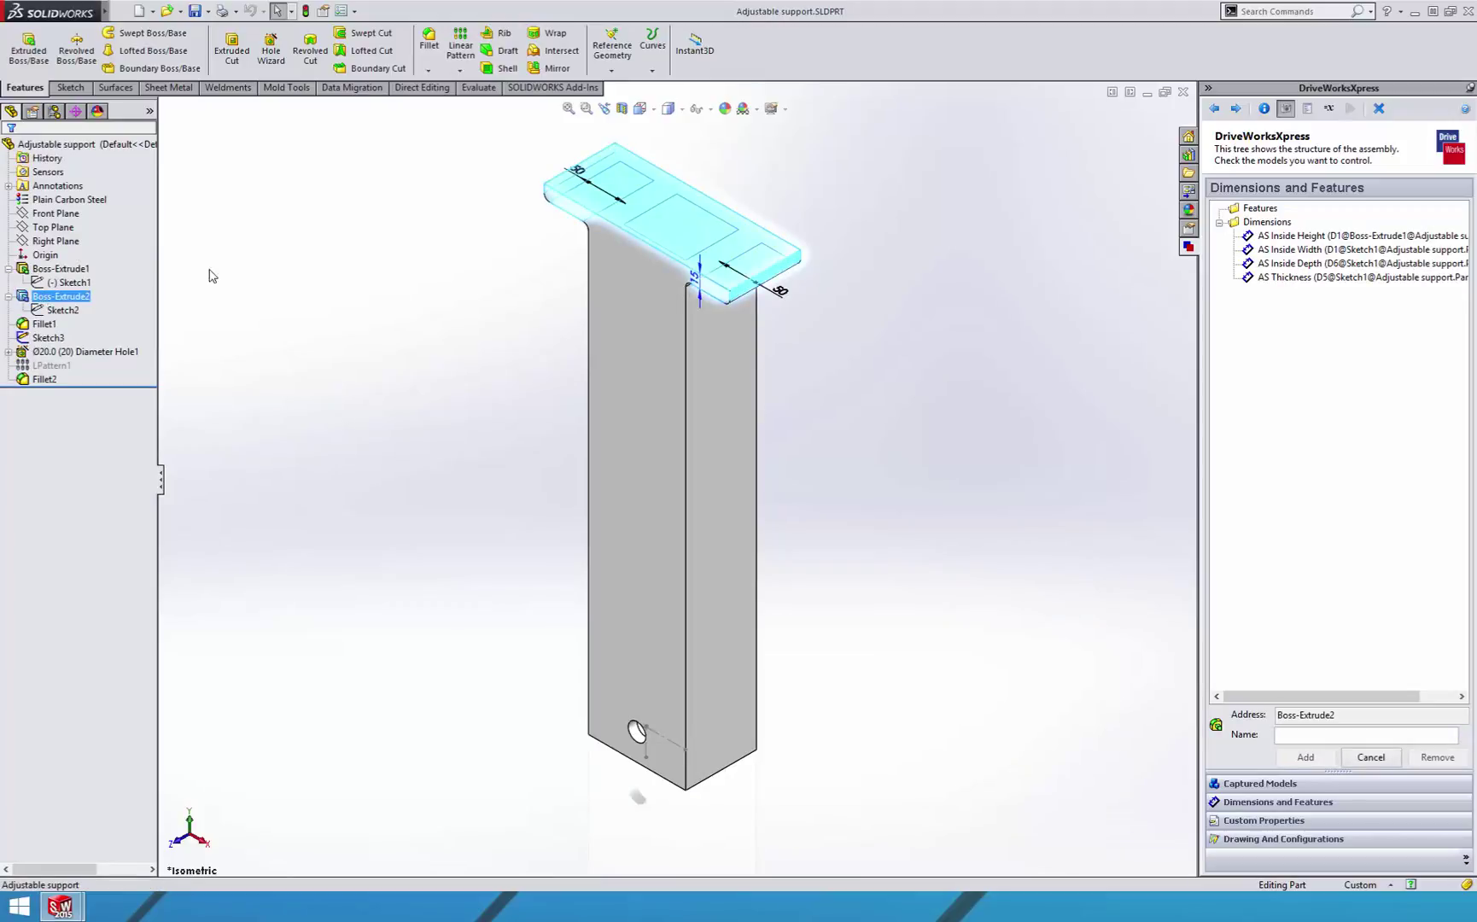
pyautogui.click(693, 277)
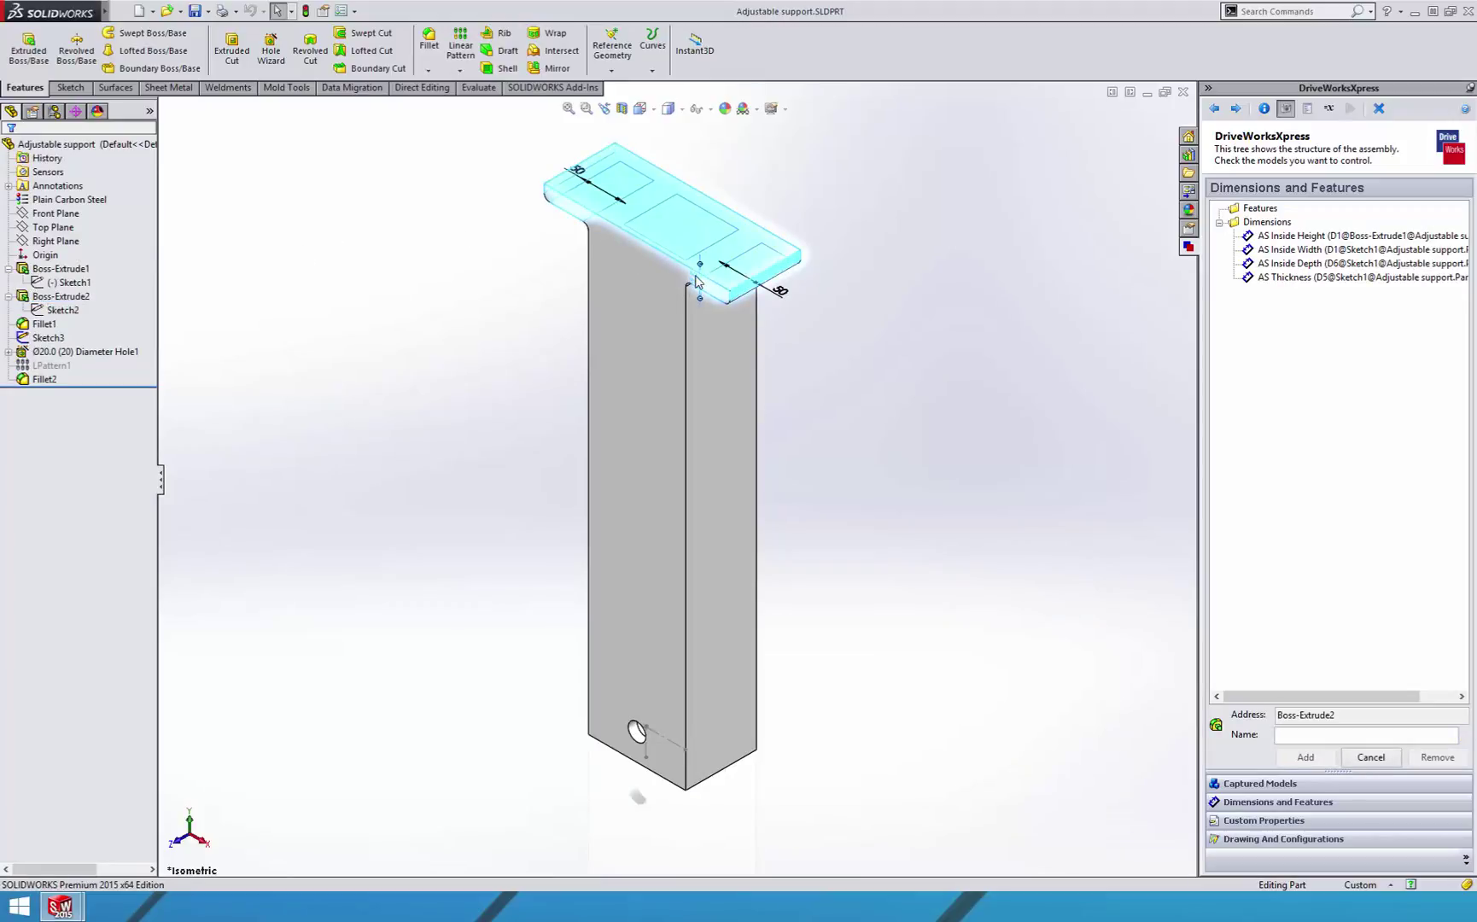
pyautogui.click(1293, 737)
pyautogui.write('AS ')
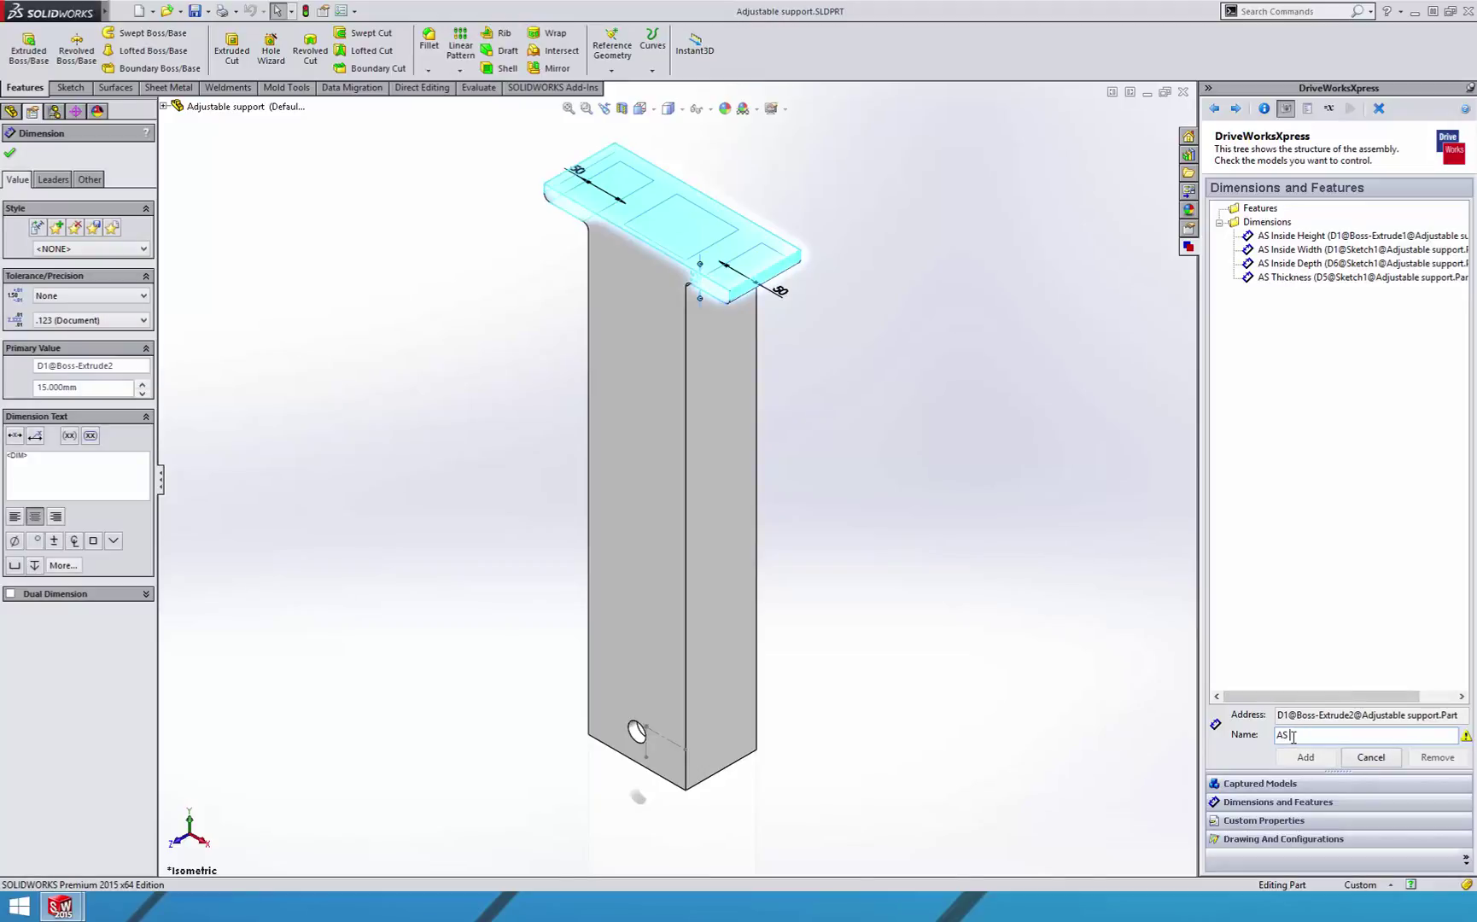
pyautogui.write('Top Plate ')
pyautogui.write('Thickness')
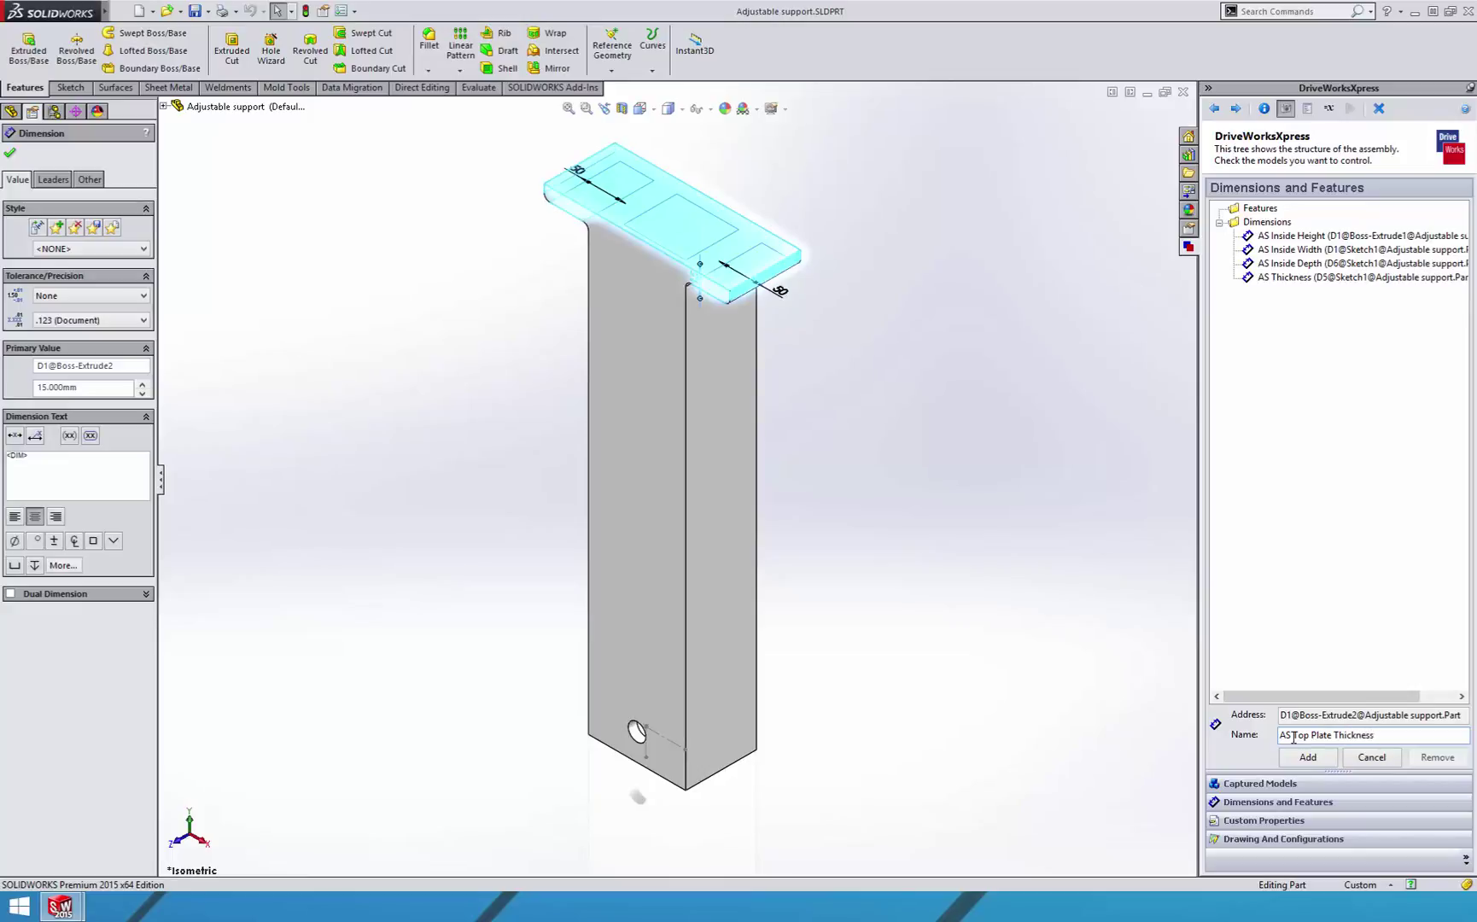
pyautogui.click(1297, 757)
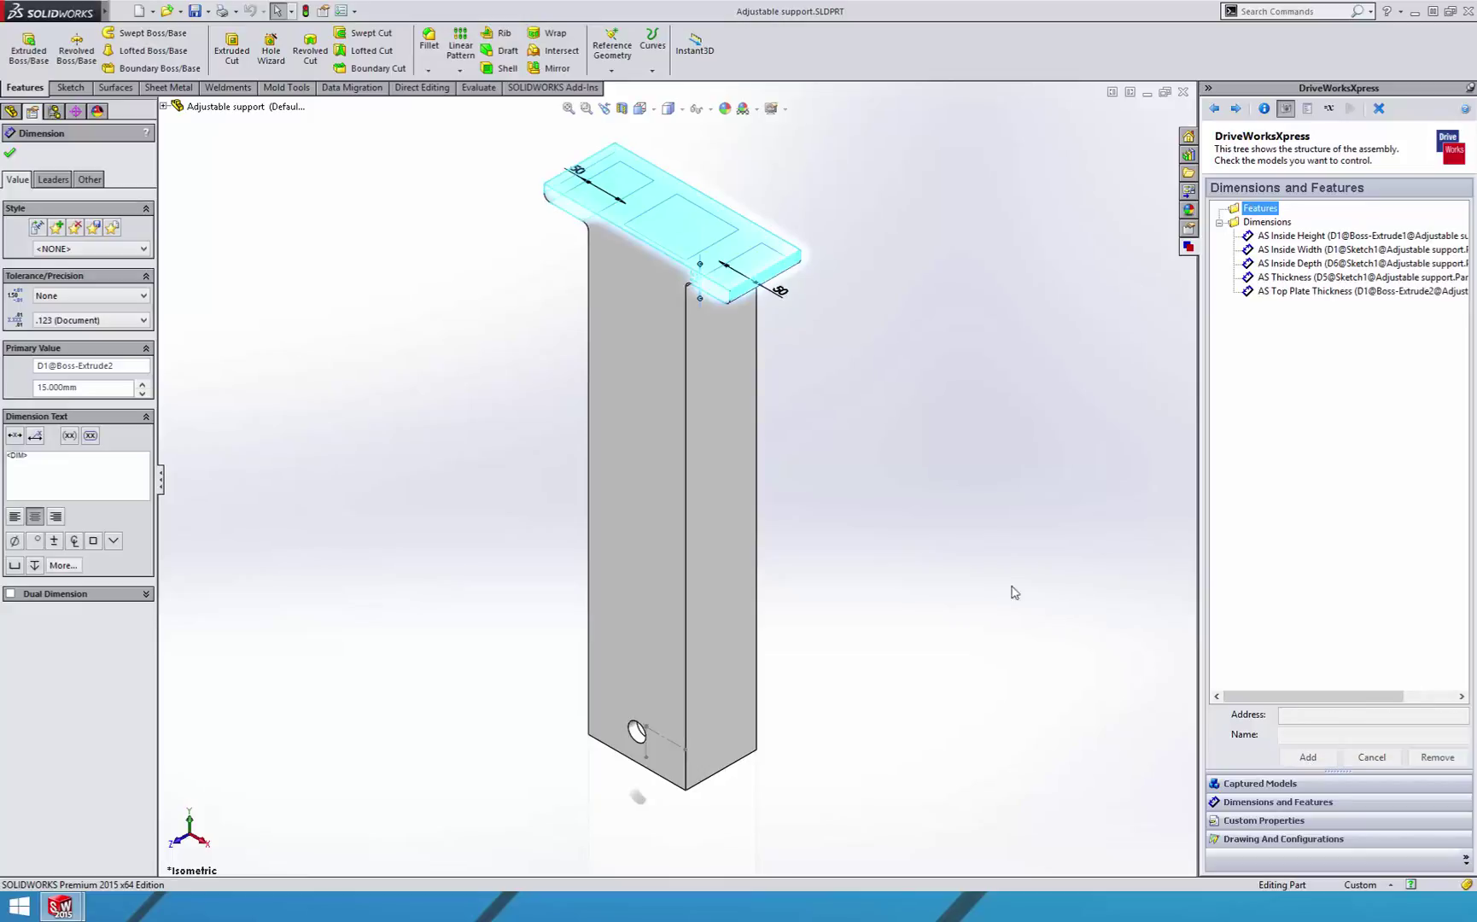
# Capture the top plate's two 50 dimensions as AS Top Plate 1 and AS Top Plate 2
pyautogui.click(577, 177)
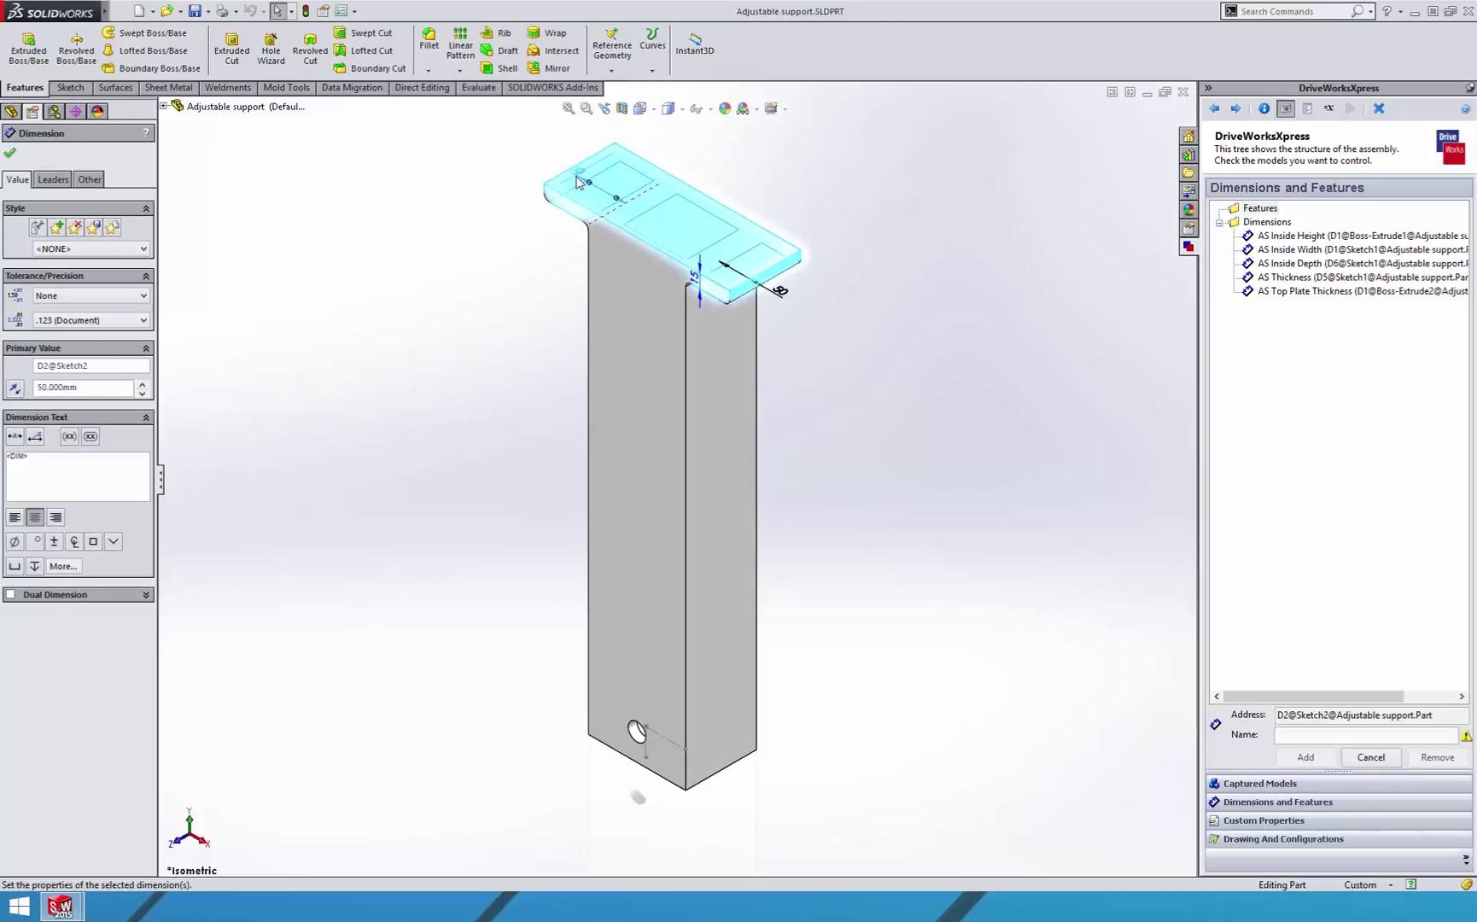
pyautogui.click(1281, 735)
pyautogui.write('AS Top')
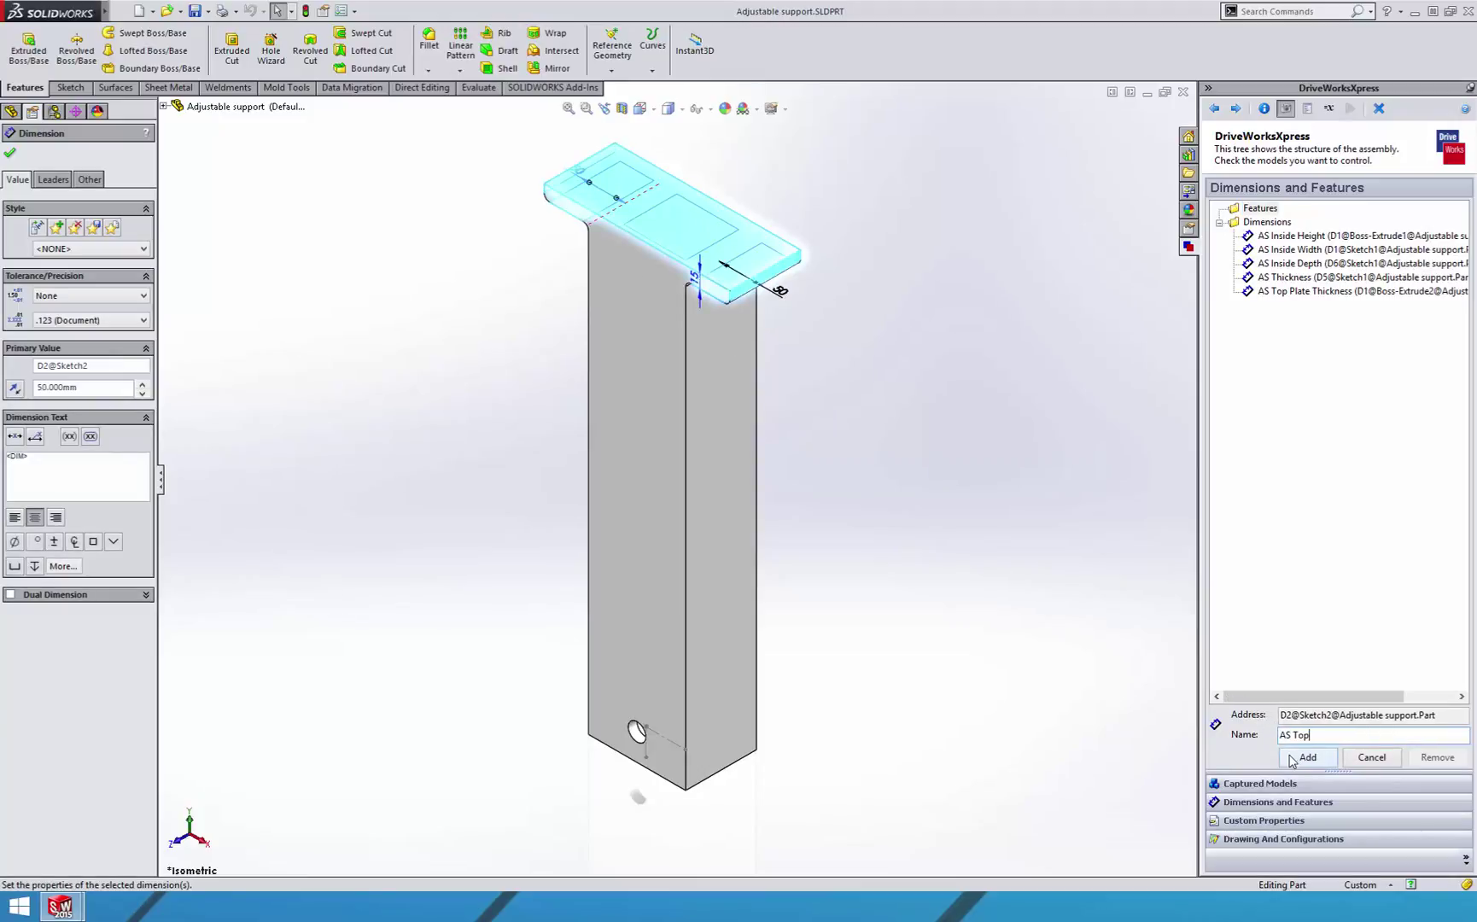
pyautogui.write(' Plate 1')
pyautogui.click(1291, 758)
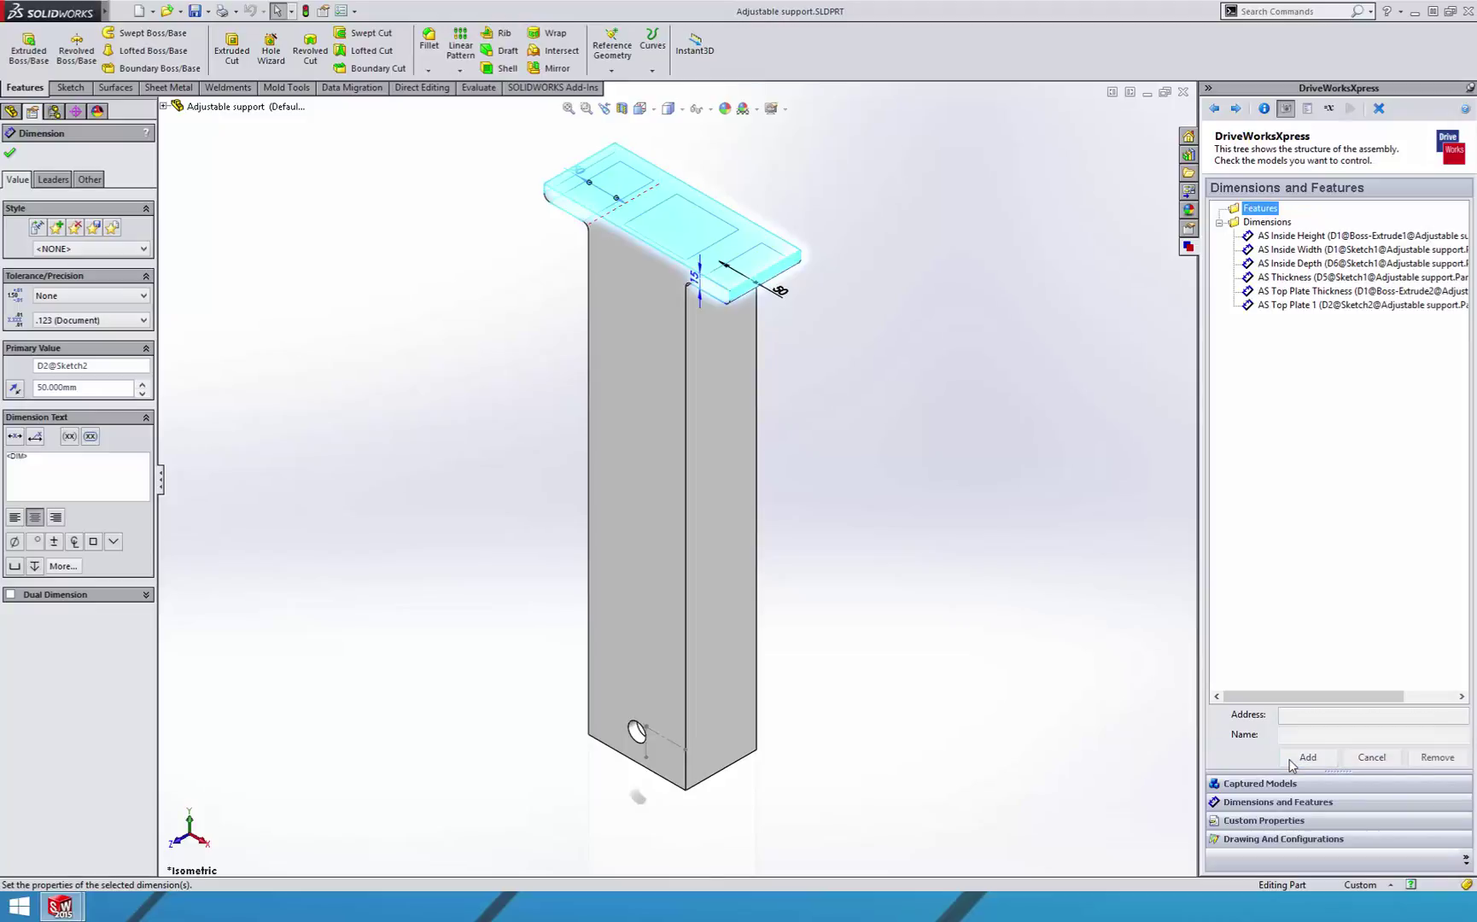
pyautogui.click(782, 292)
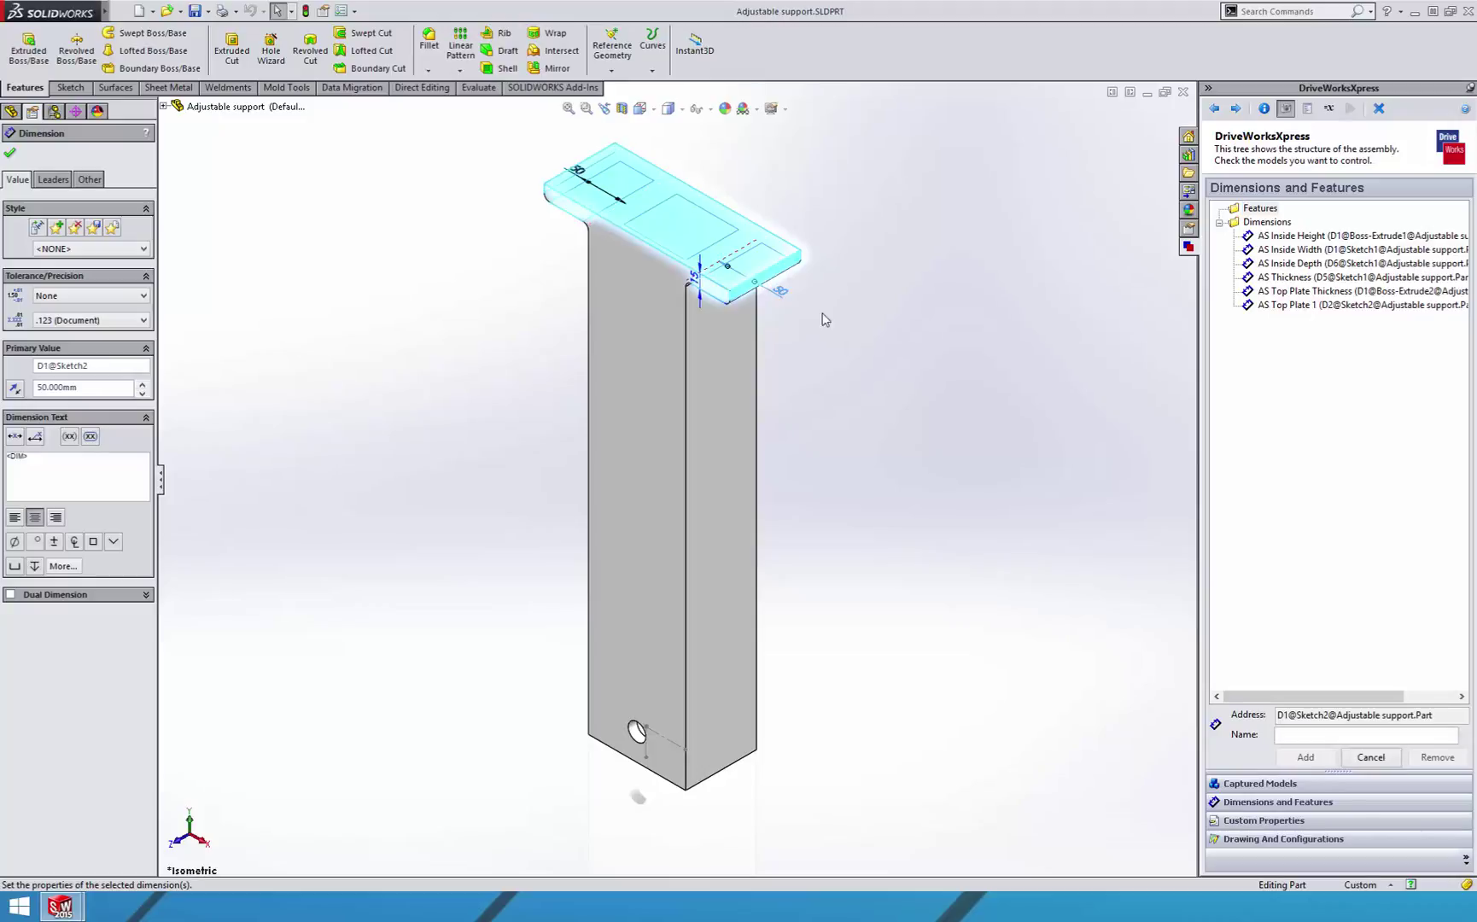
pyautogui.click(1305, 733)
pyautogui.write('AS ')
pyautogui.write('Top P')
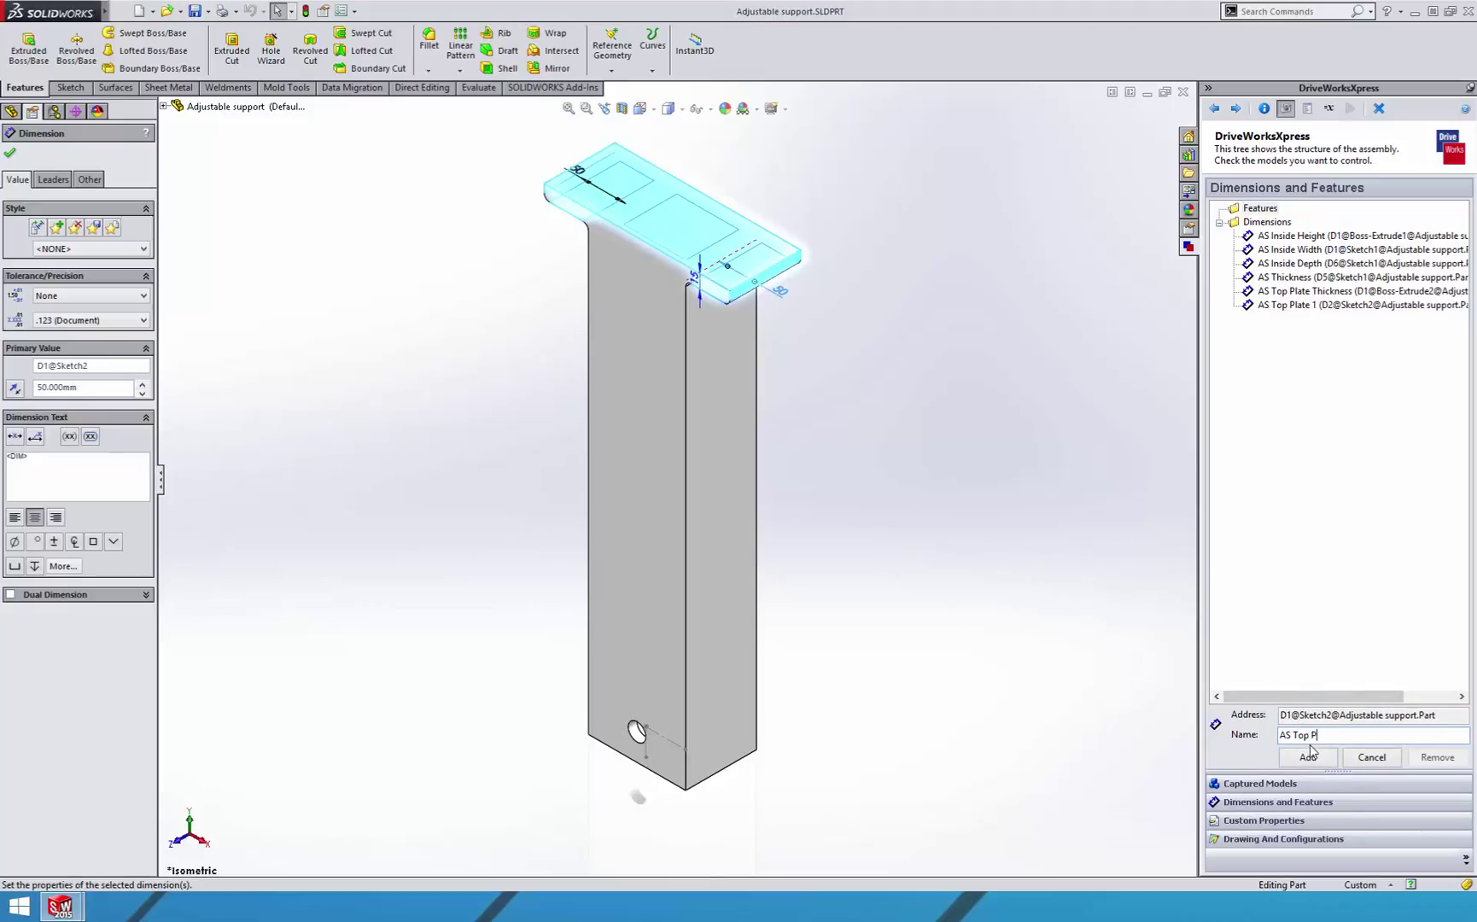
pyautogui.write('late 2')
pyautogui.click(1315, 757)
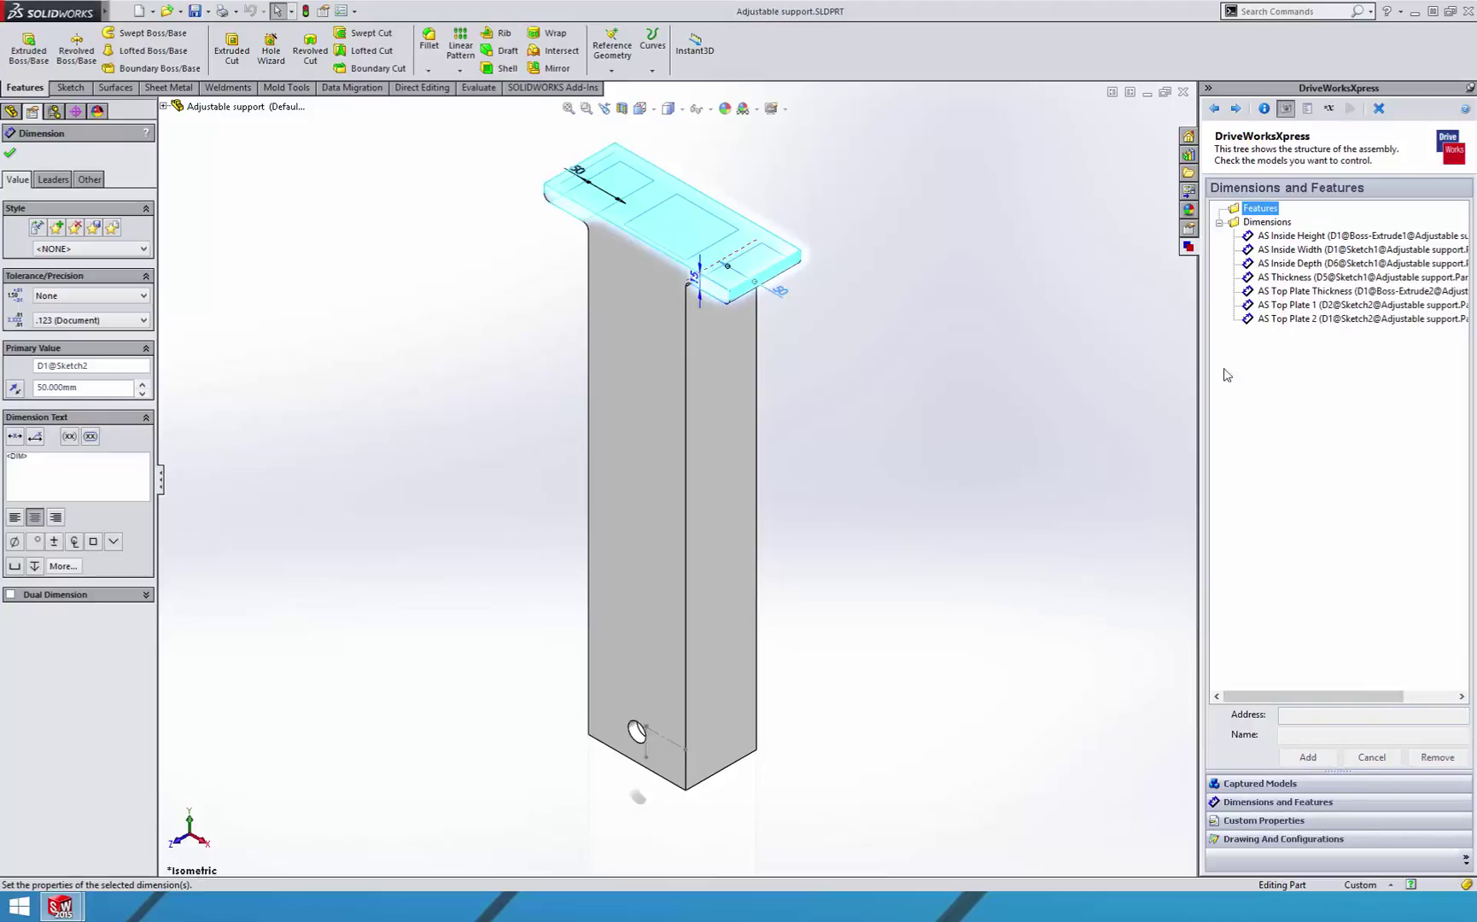
# Close Adjustable support and open the Leg Base part with its base plate dimensions shown
pyautogui.click(1213, 107)
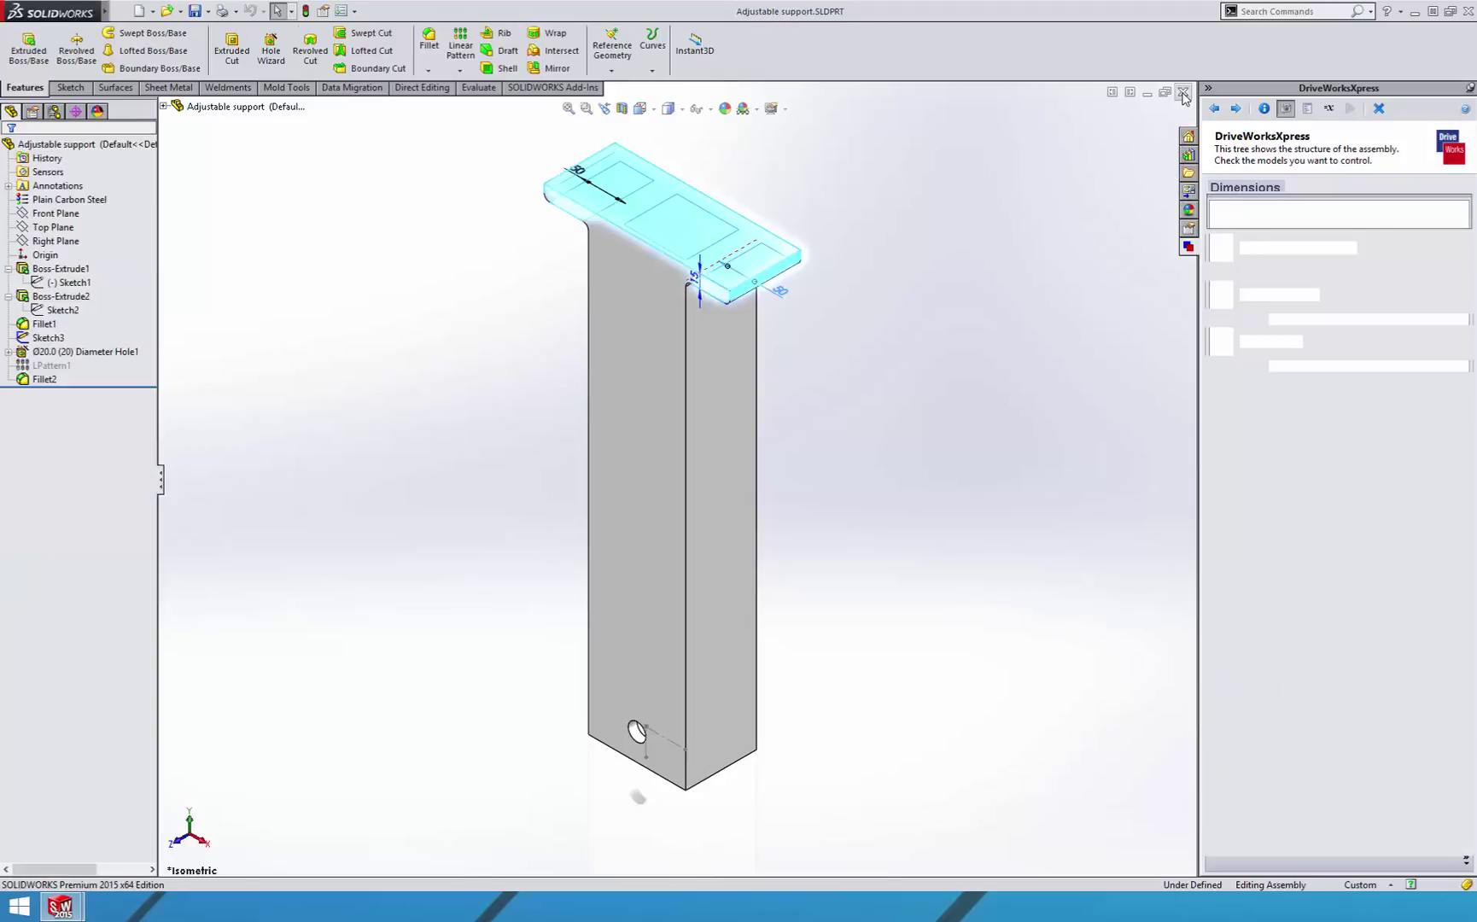
pyautogui.click(1235, 108)
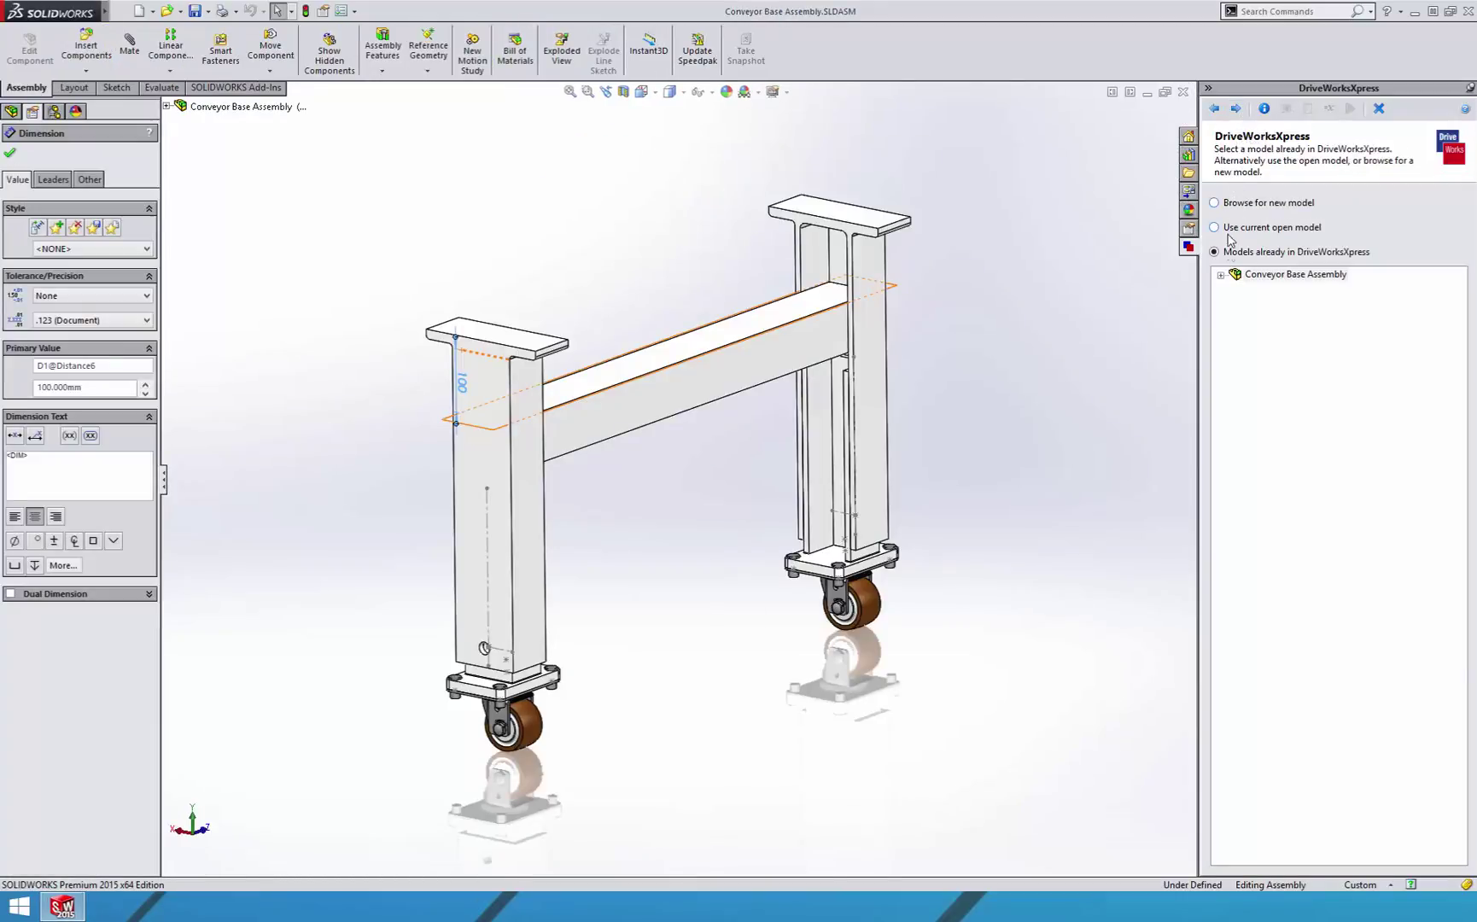
pyautogui.click(1222, 275)
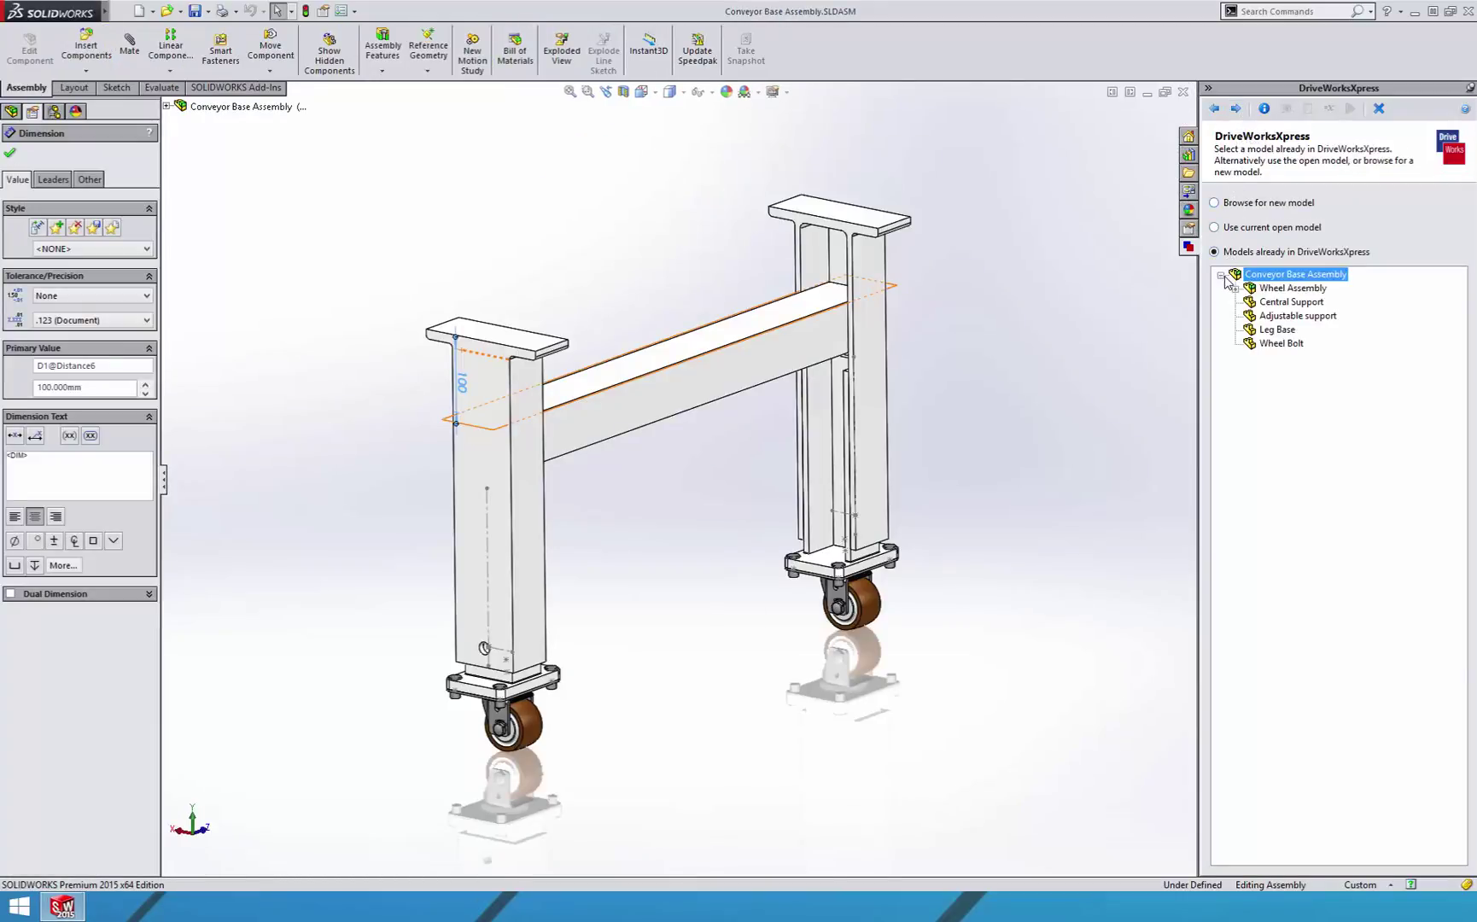
pyautogui.click(1280, 334)
pyautogui.doubleClick(1281, 334)
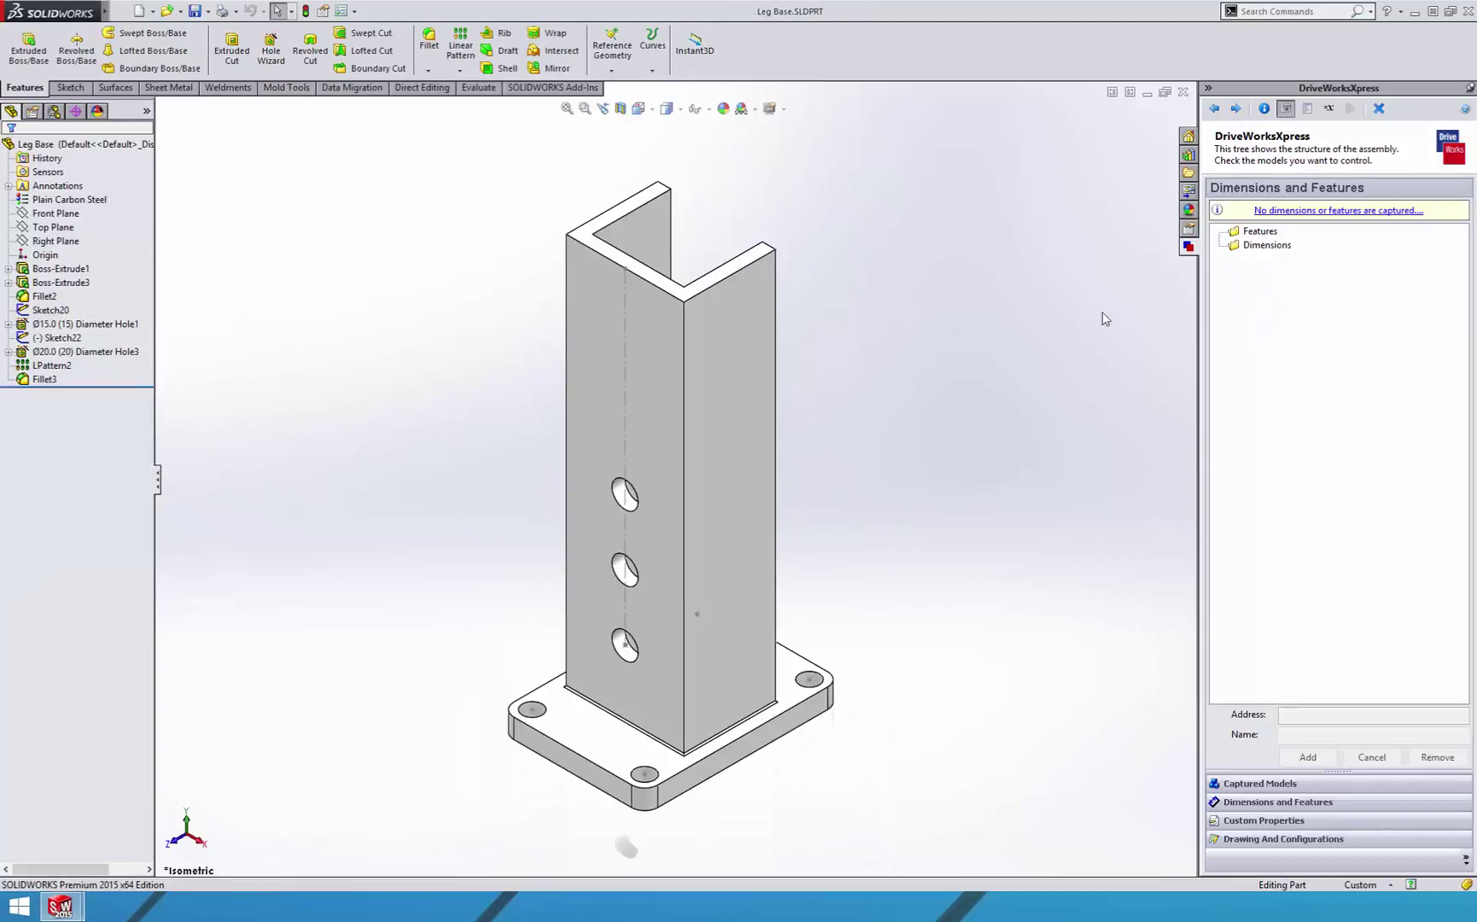
pyautogui.click(59, 269)
pyautogui.doubleClick(22, 272)
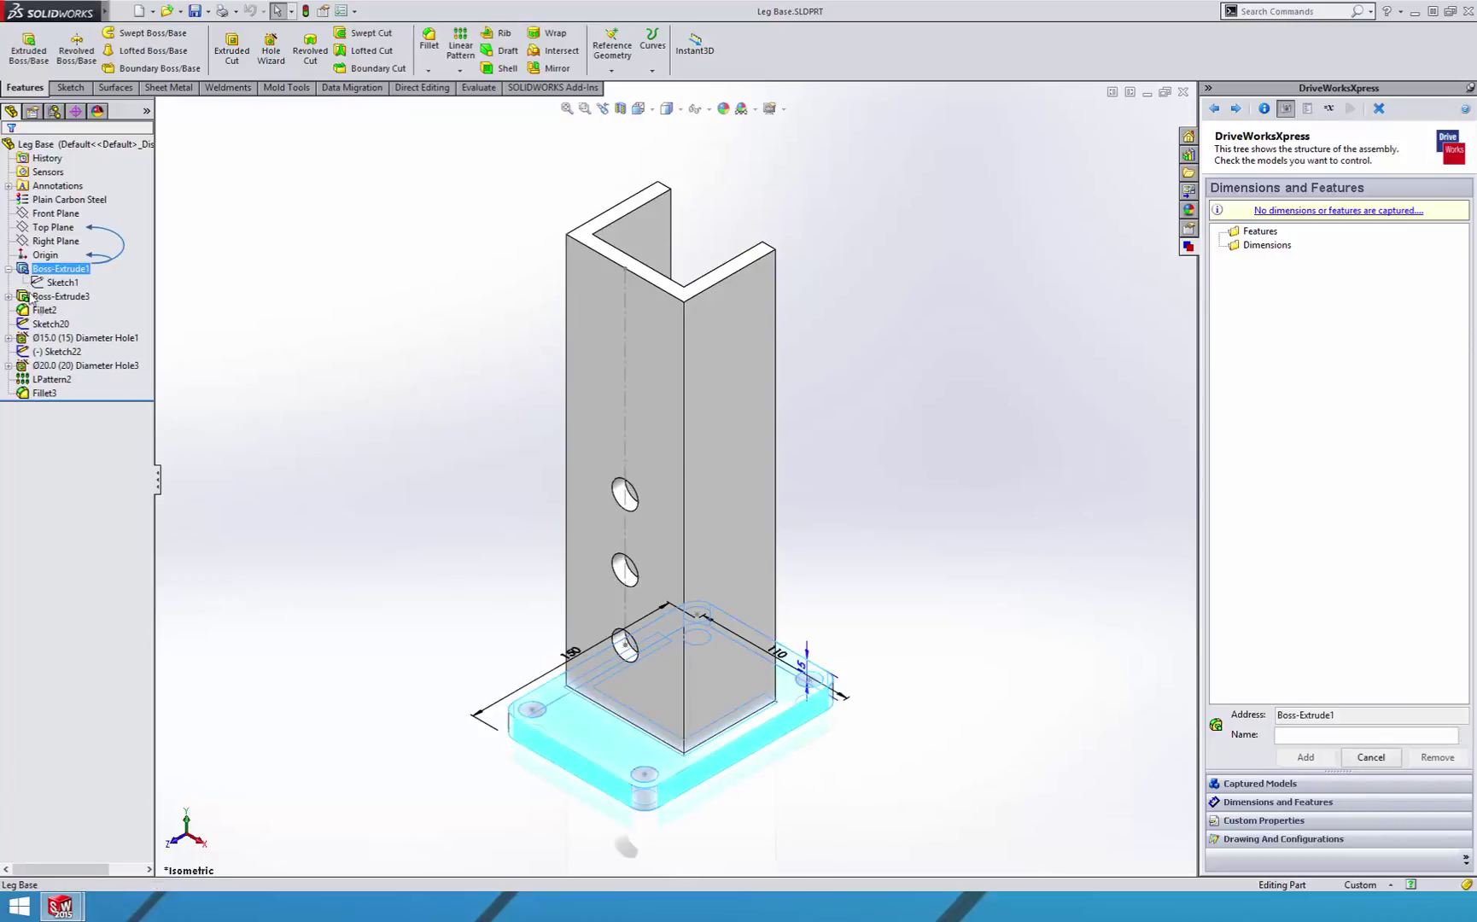
# Capture the 150, 110 and 15 mm plate dimensions as Base Depth, Base Width and Base Thickness
pyautogui.click(573, 654)
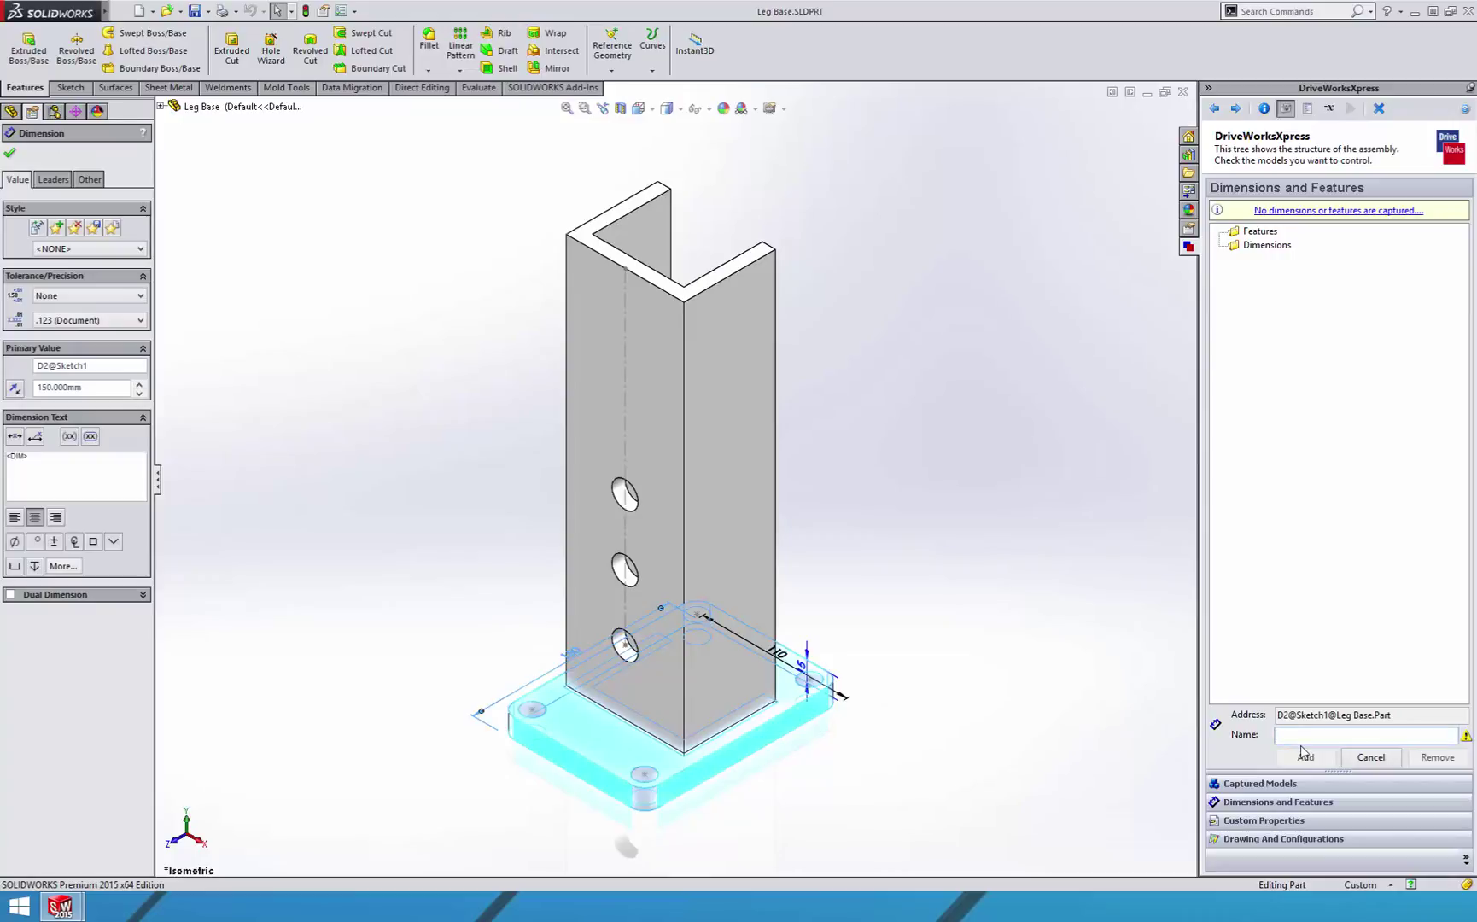
pyautogui.write('Base Depth')
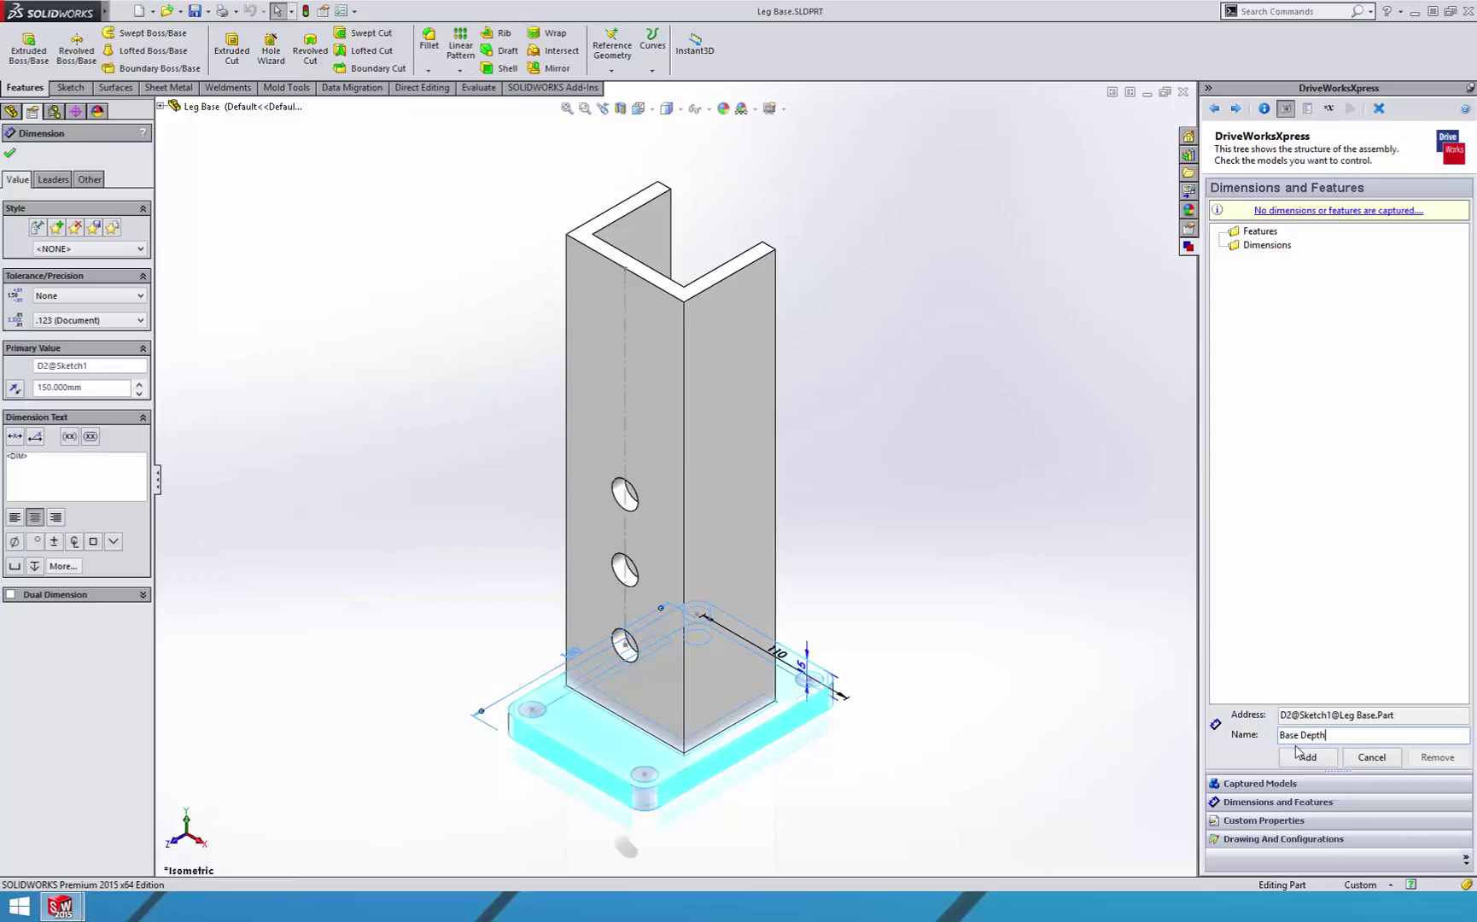
pyautogui.click(1302, 759)
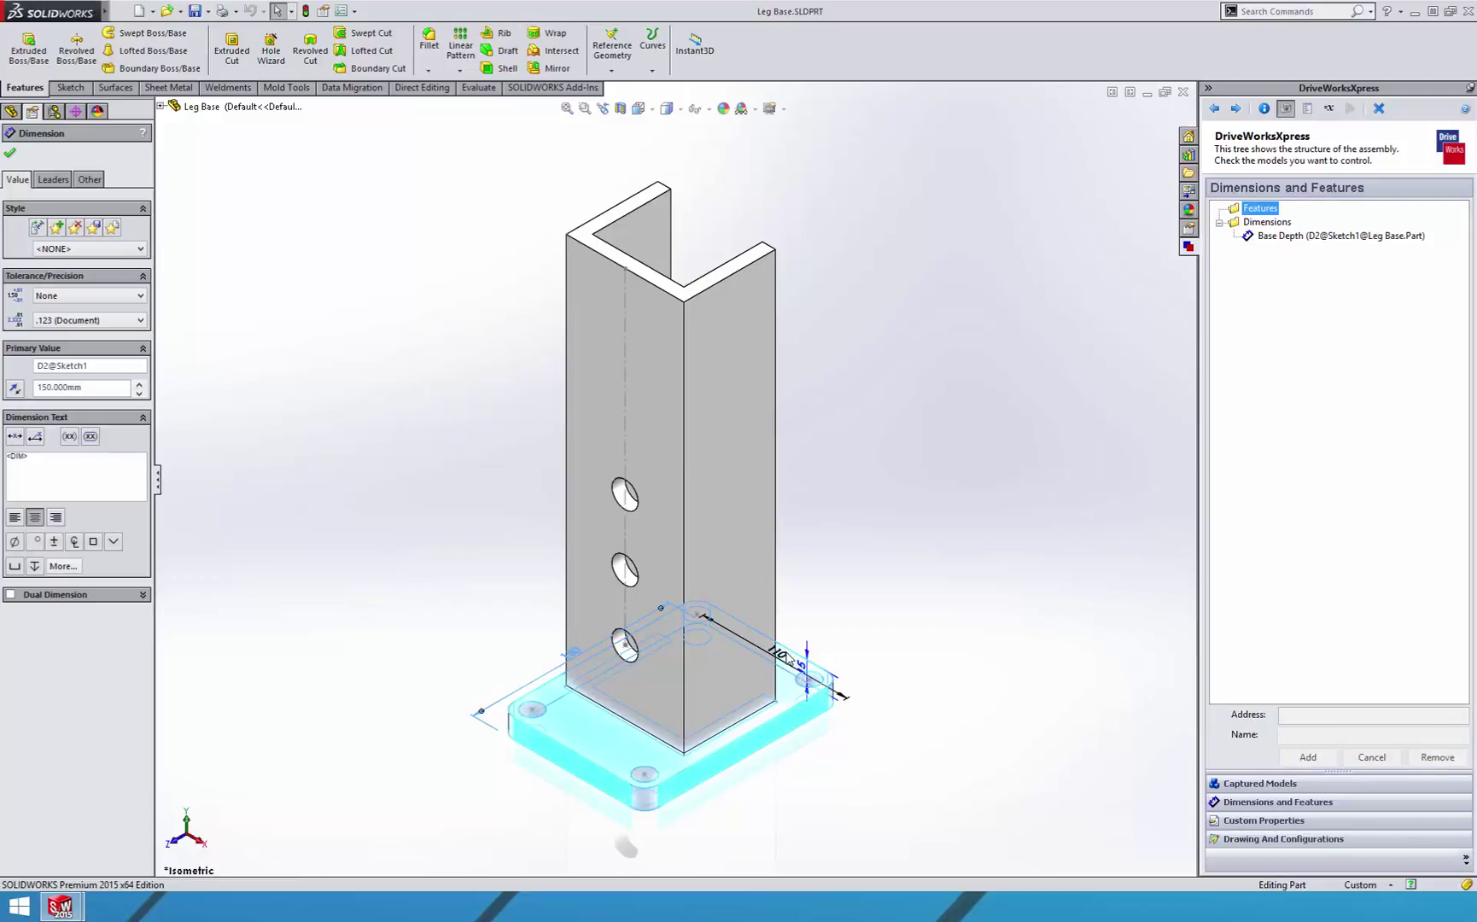
pyautogui.click(786, 656)
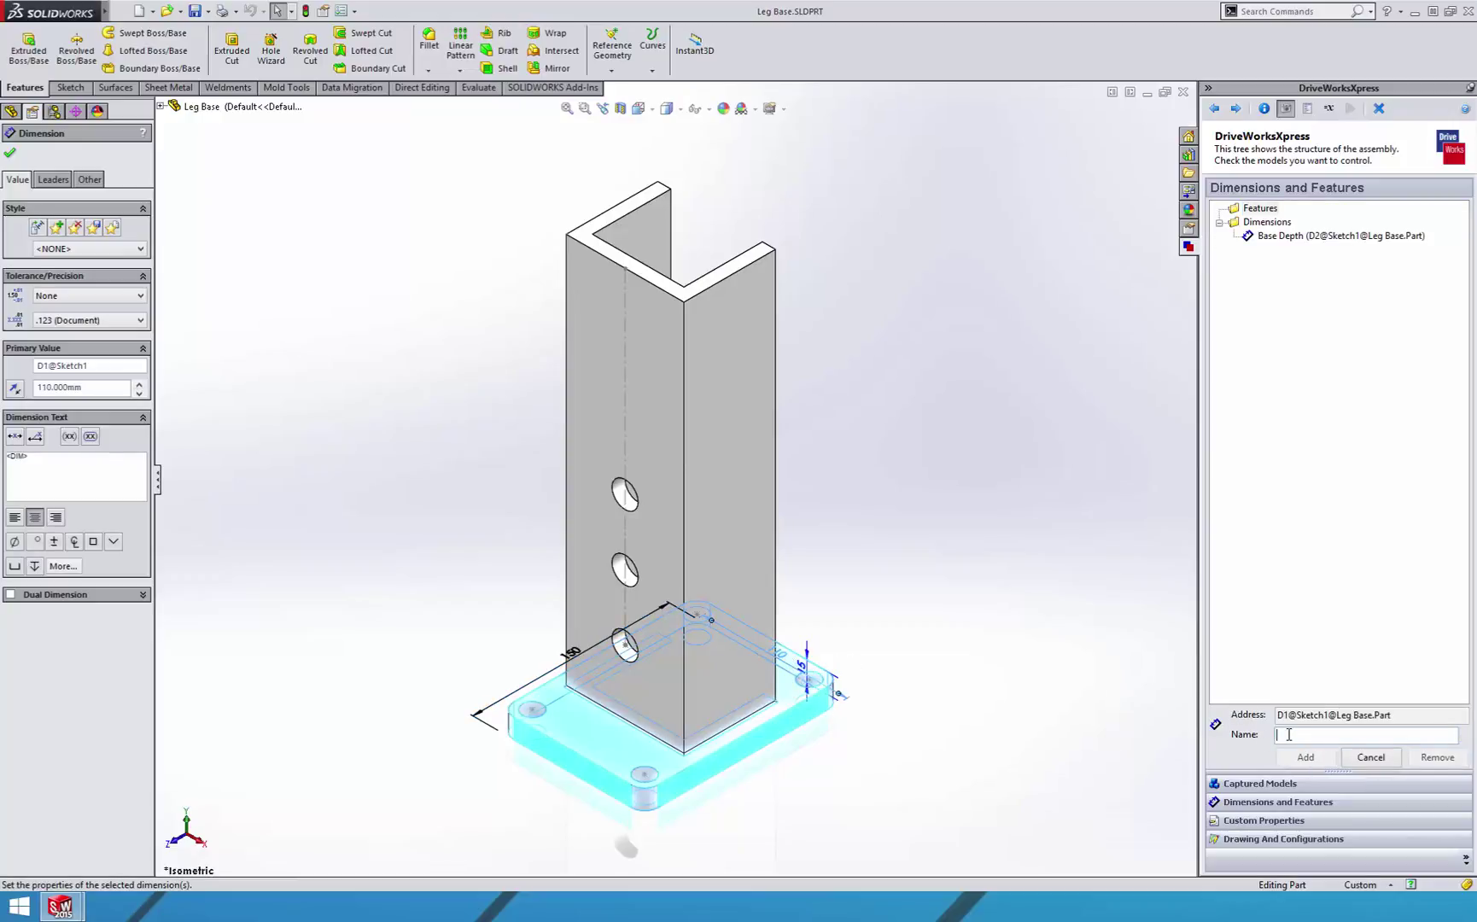
pyautogui.write('Base Width')
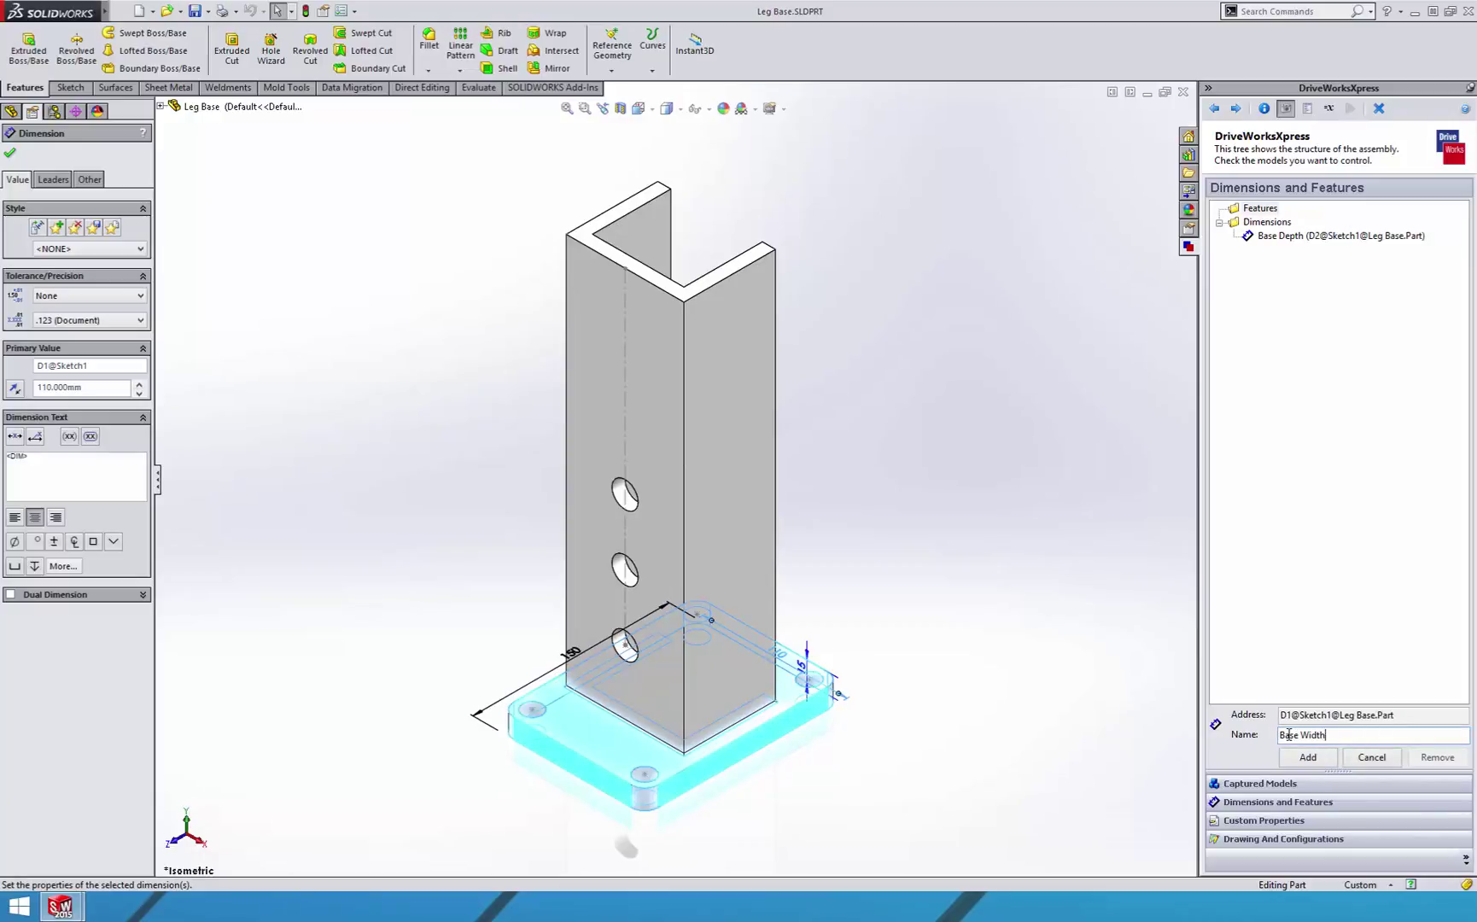
pyautogui.click(1288, 756)
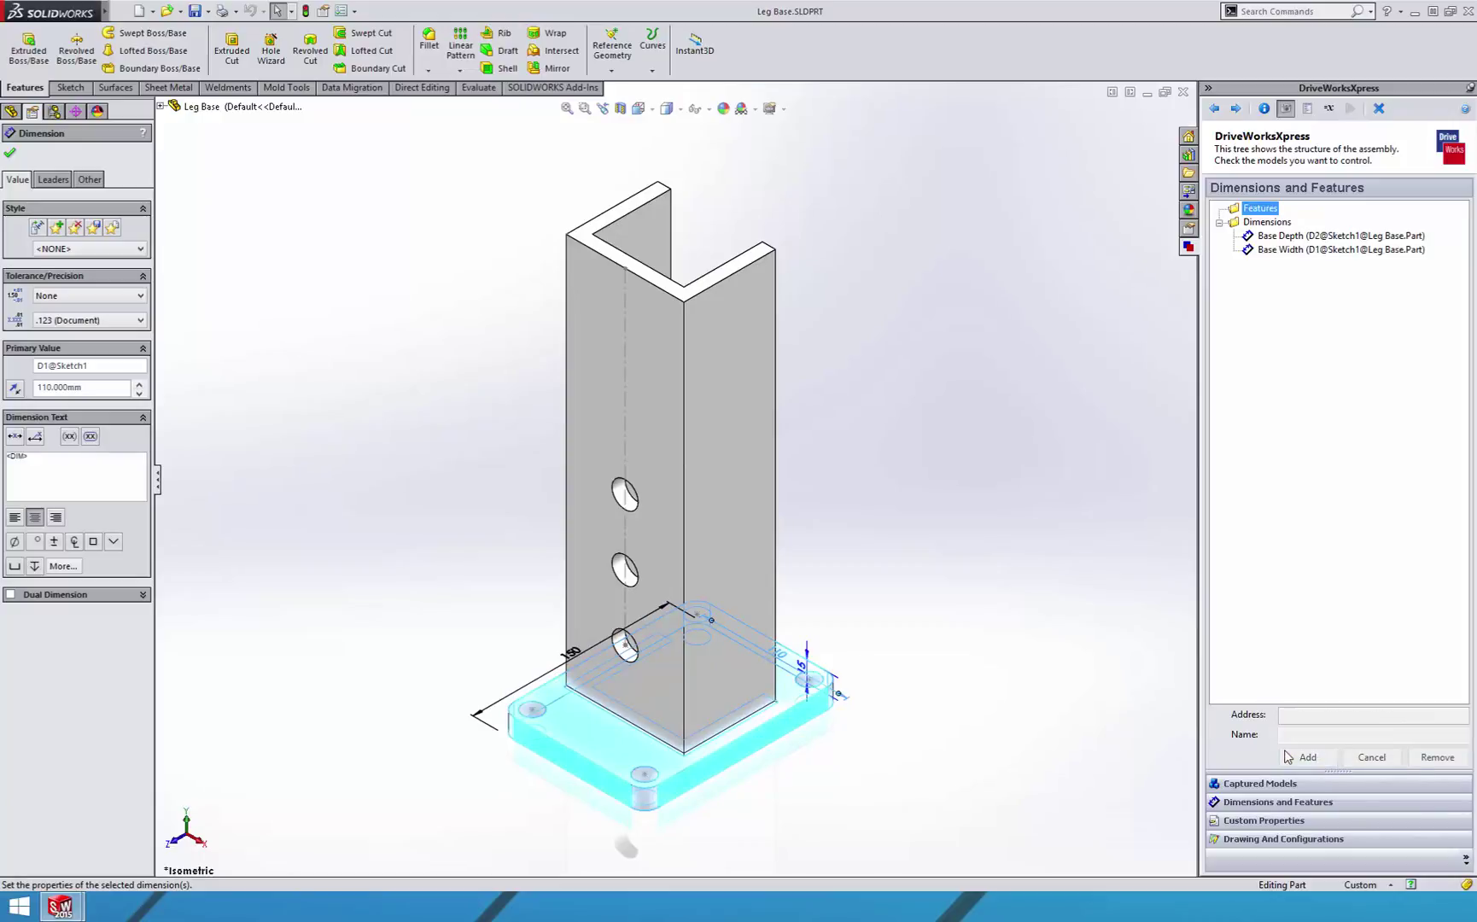
pyautogui.click(804, 674)
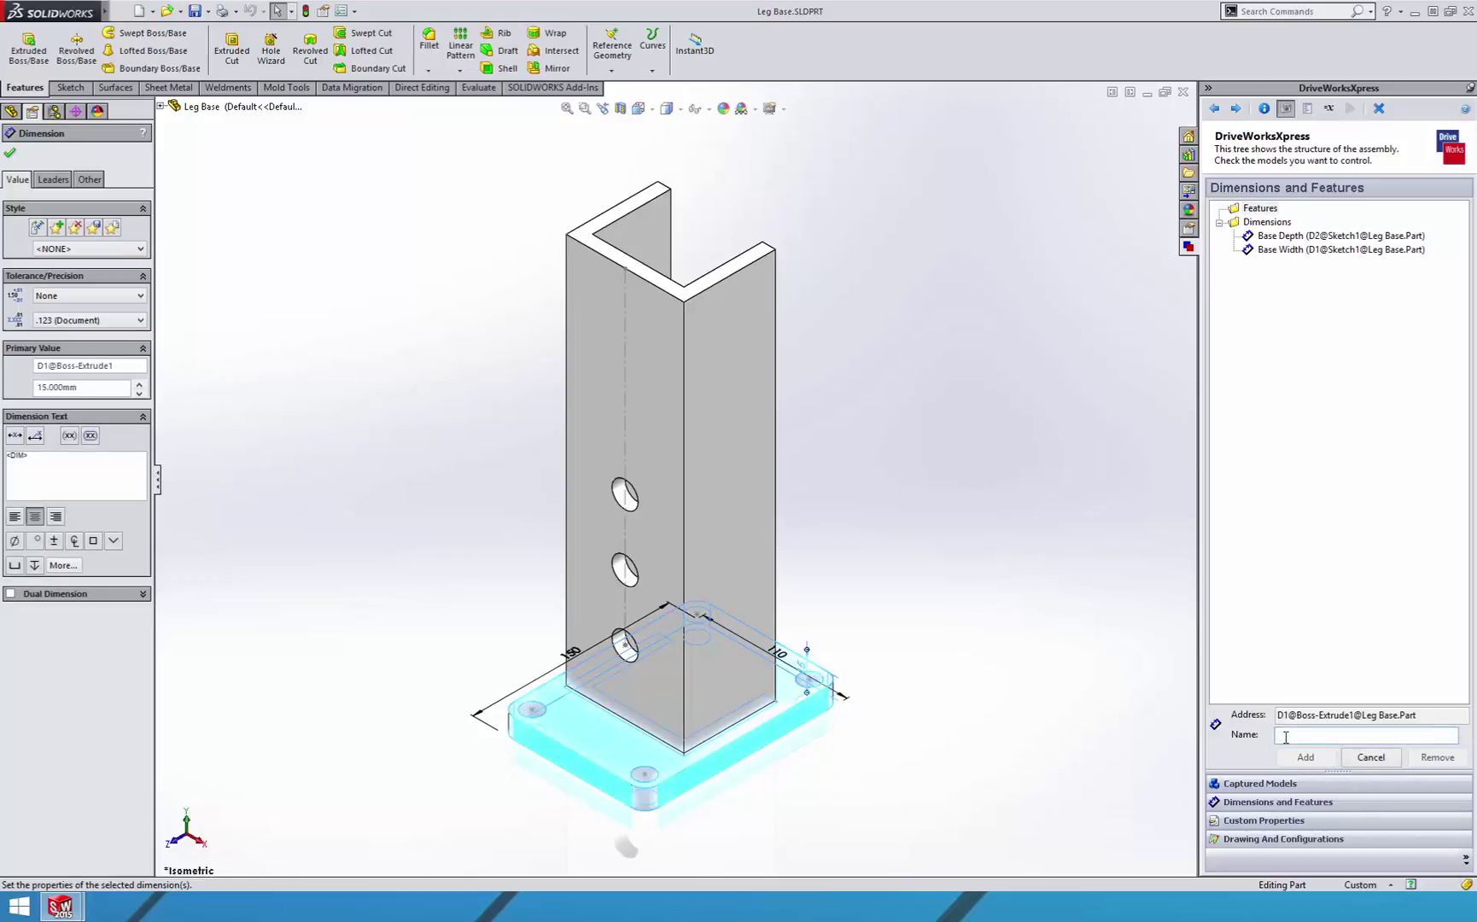
pyautogui.write('Base Thickness')
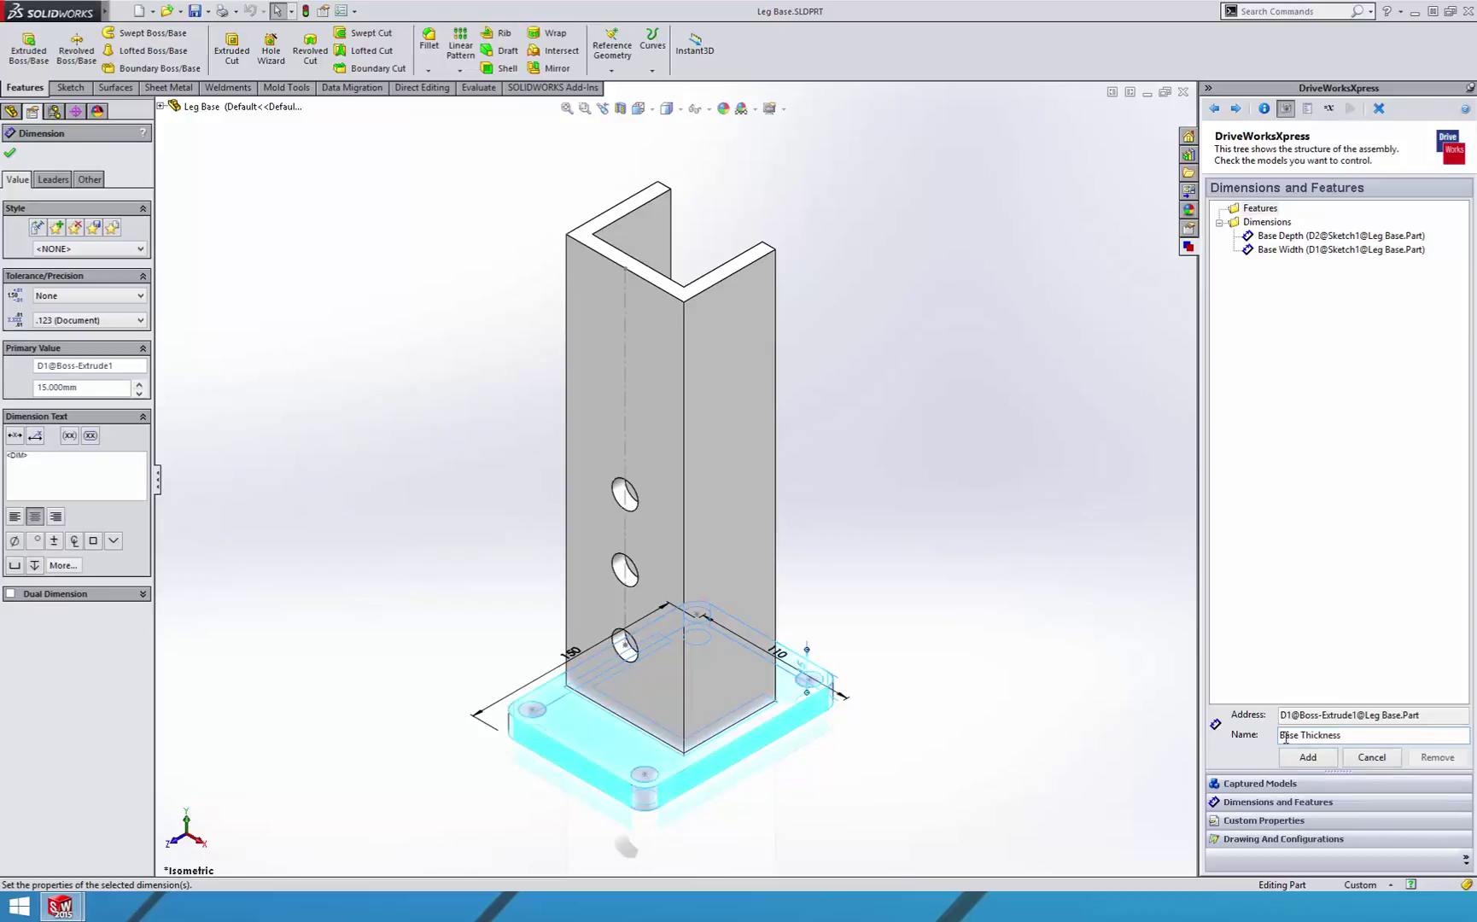
pyautogui.click(1302, 763)
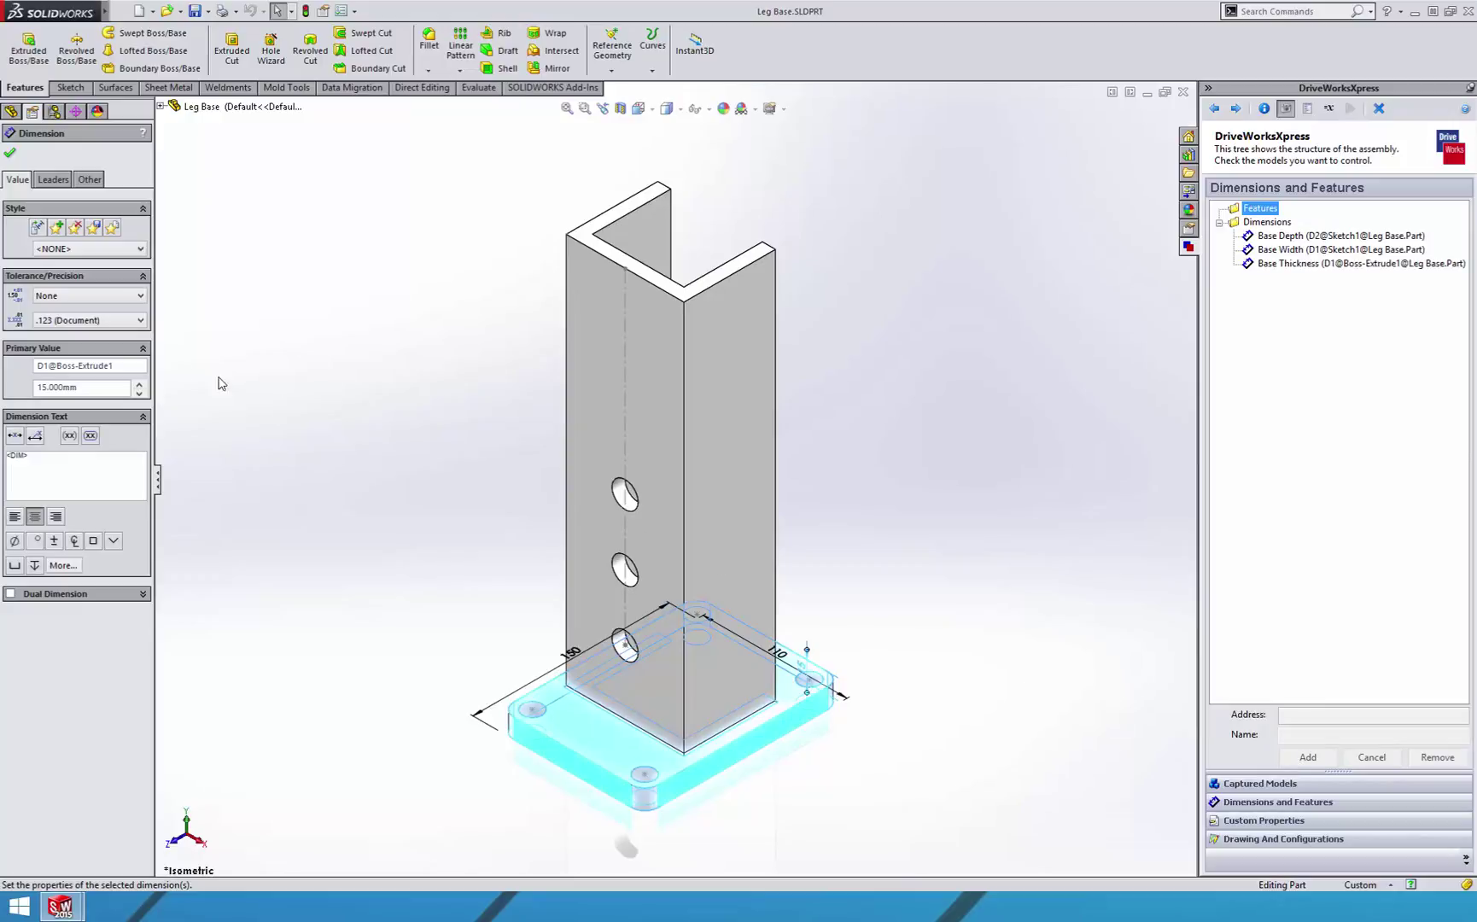
pyautogui.click(9, 154)
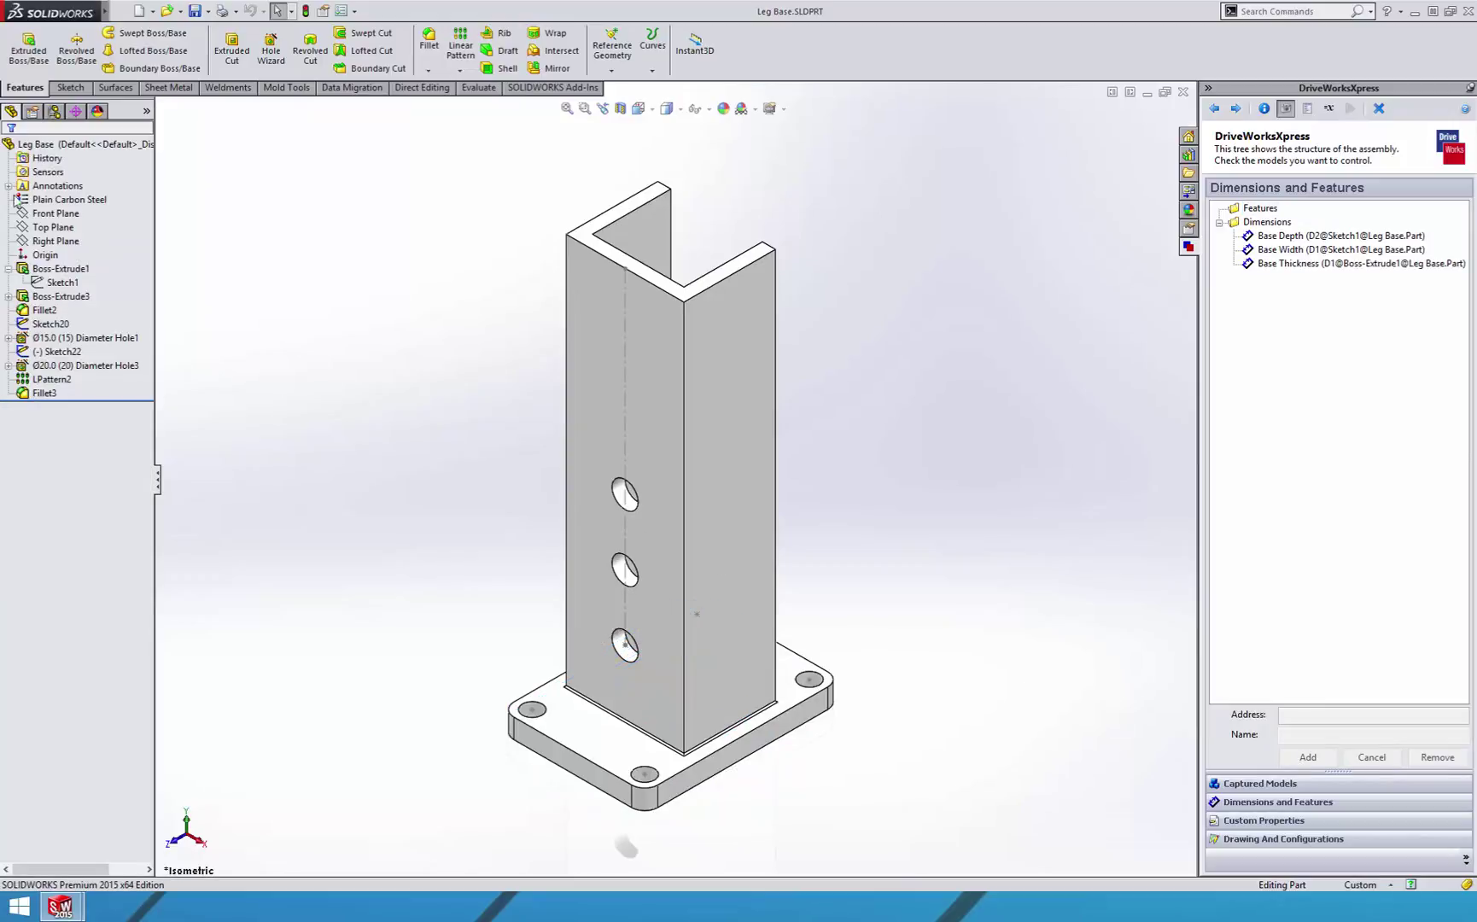
# Show Boss-Extrude3's dimensions and capture Inner Stand Width and the 60 mm Stand Depth
pyautogui.click(20, 296)
pyautogui.doubleClick(61, 297)
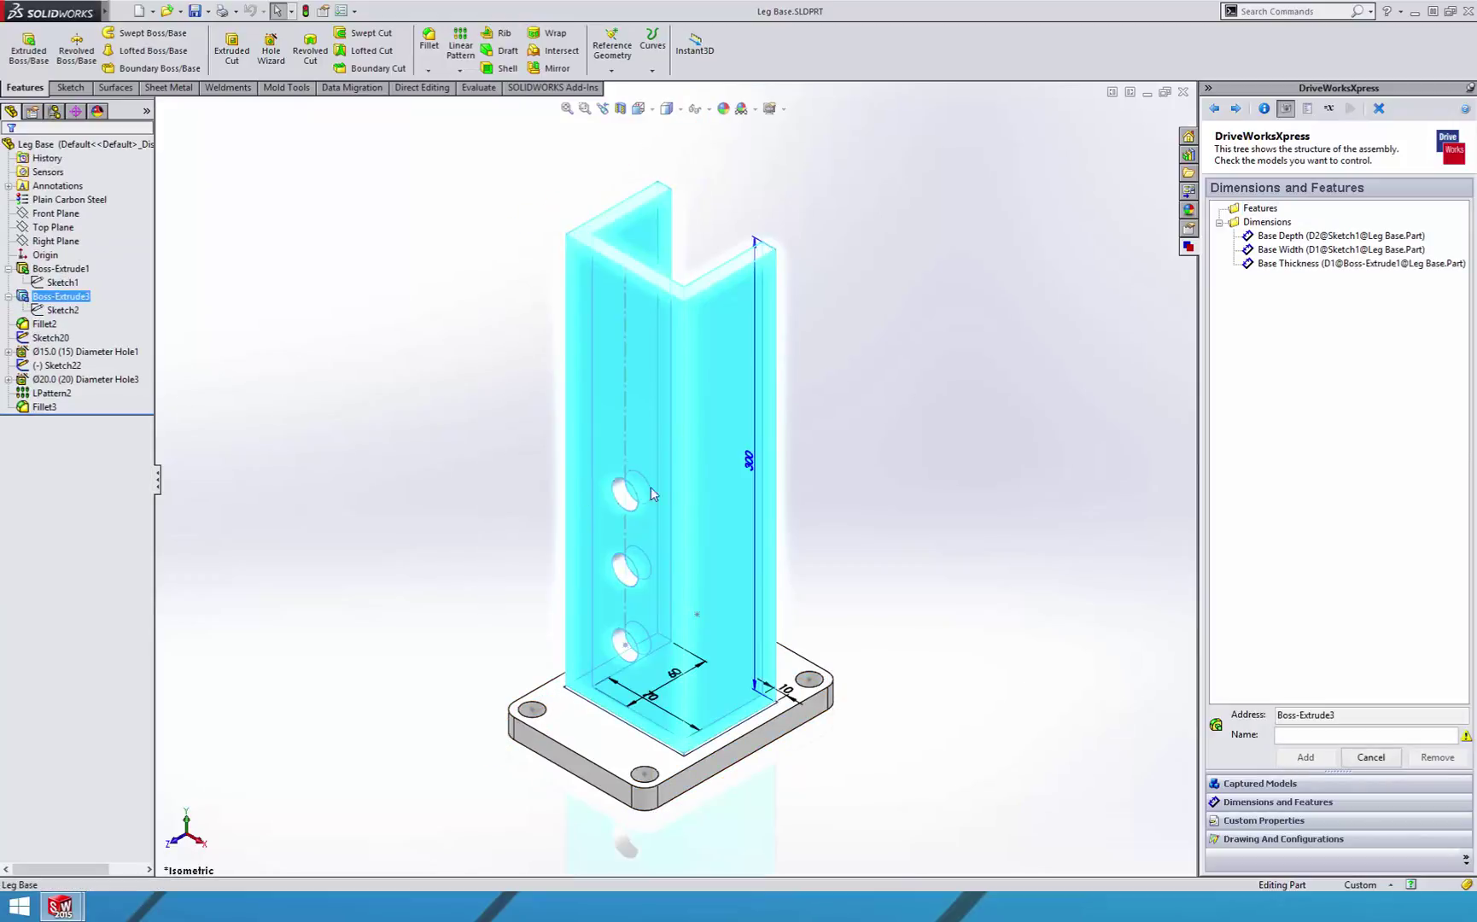
pyautogui.click(750, 460)
pyautogui.write('Inner')
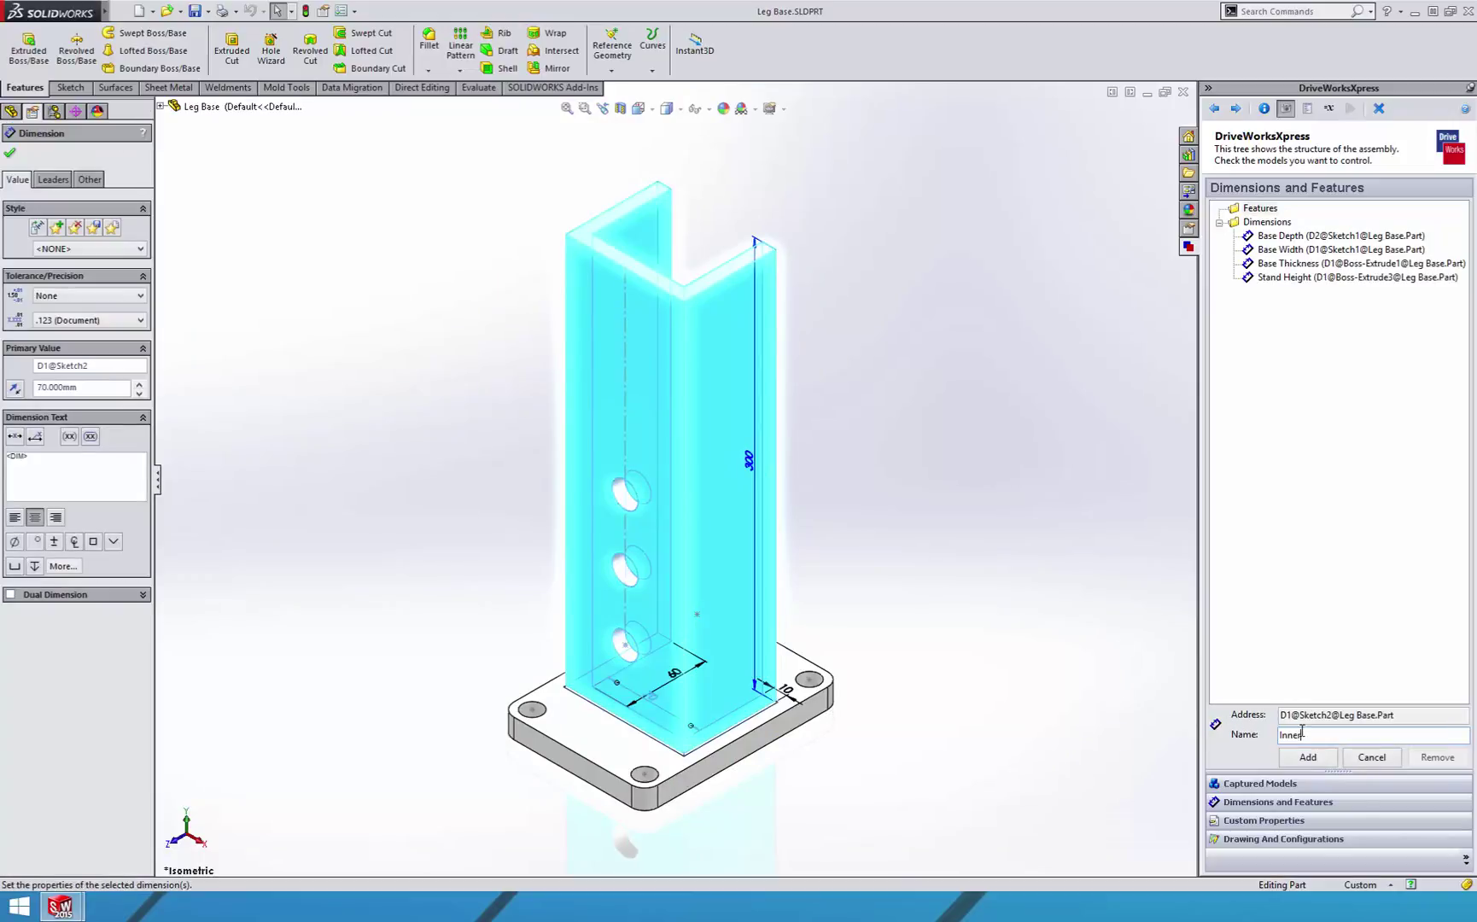
pyautogui.write('Stand Width')
pyautogui.click(1307, 758)
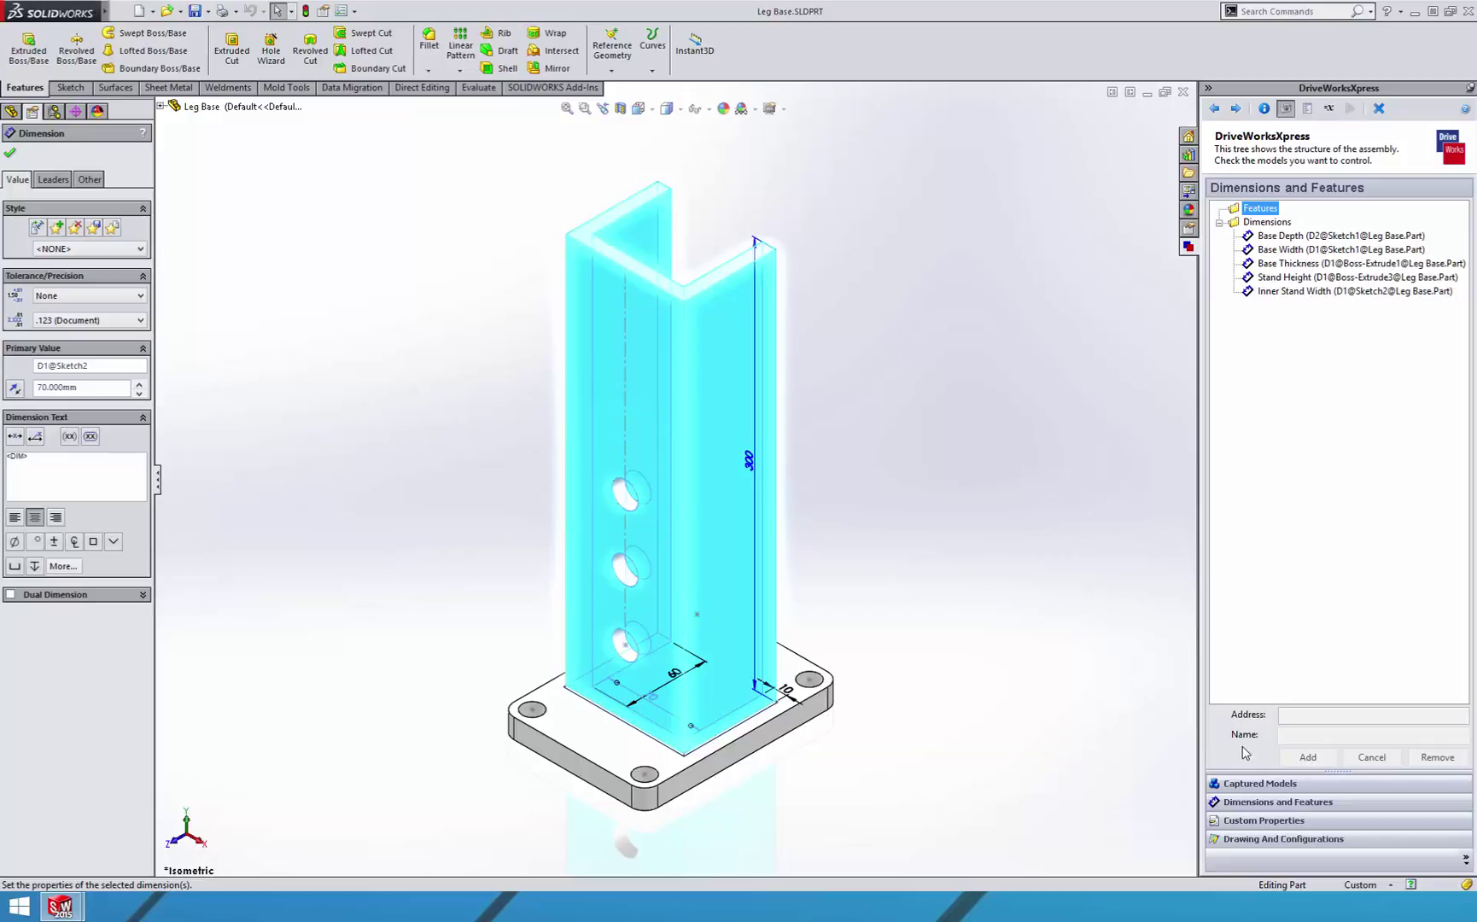
pyautogui.click(703, 671)
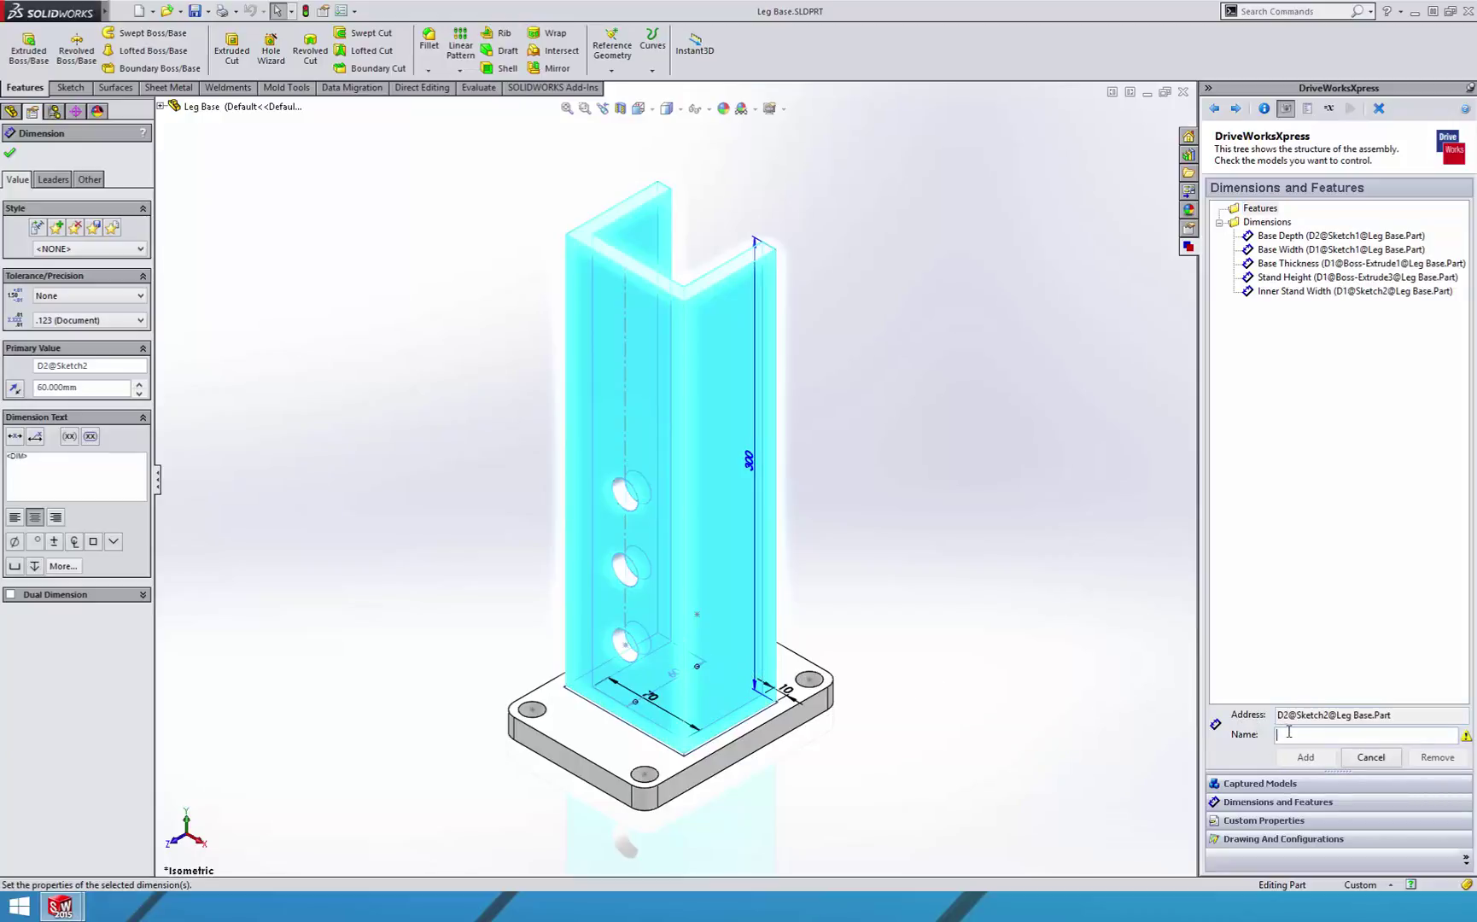
pyautogui.click(1288, 735)
pyautogui.write('Stand')
pyautogui.write(' Depth')
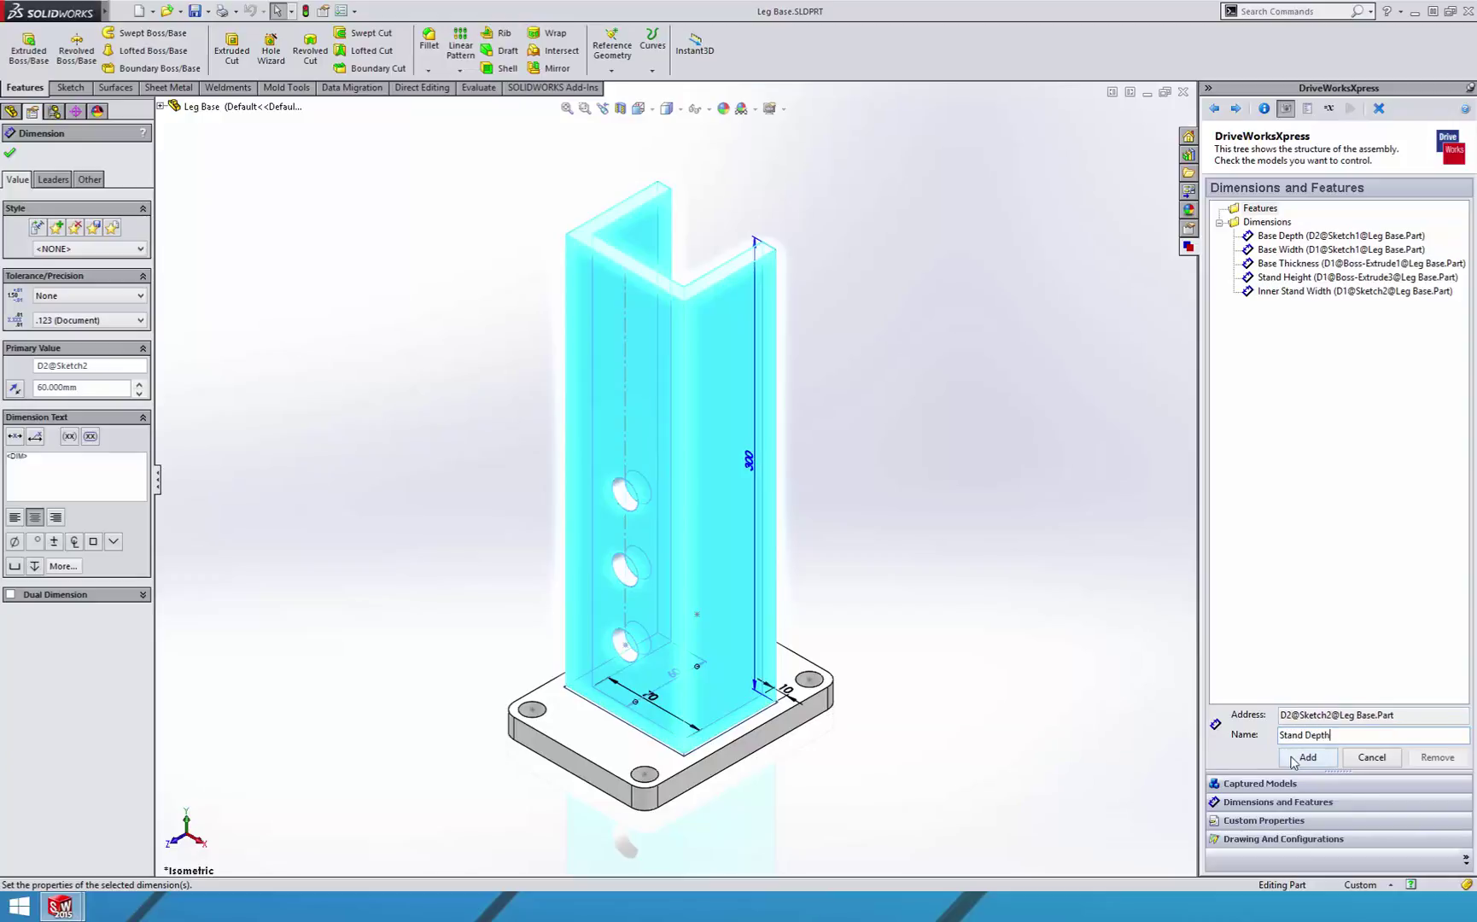
pyautogui.click(1296, 761)
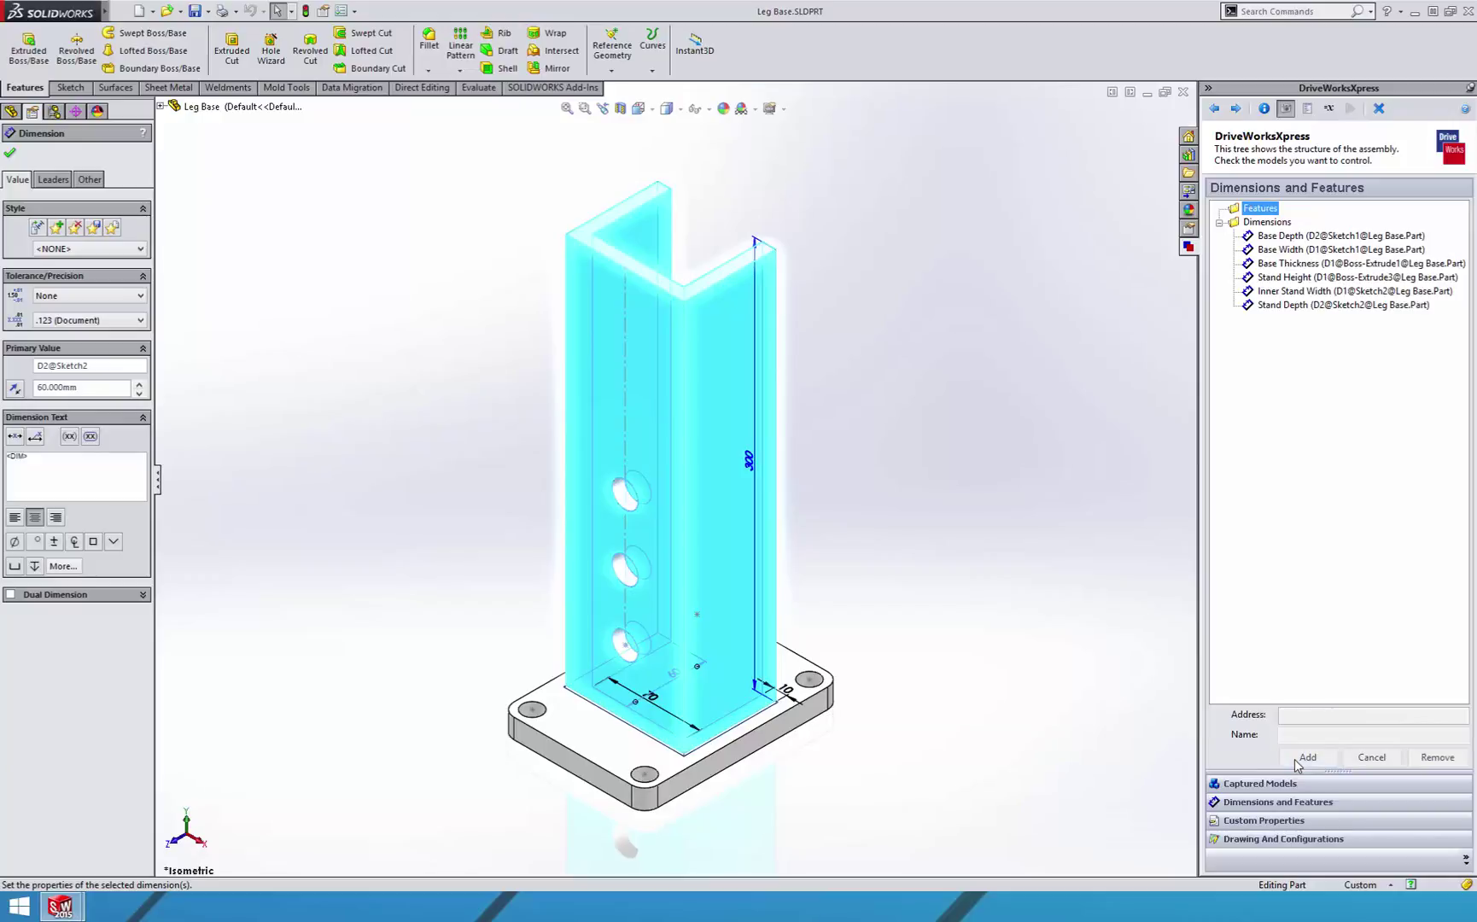
# Capture the 10 mm Stand Thickness and LPattern2's 50 mm spacing as Adjustment Hole Distance
pyautogui.click(806, 694)
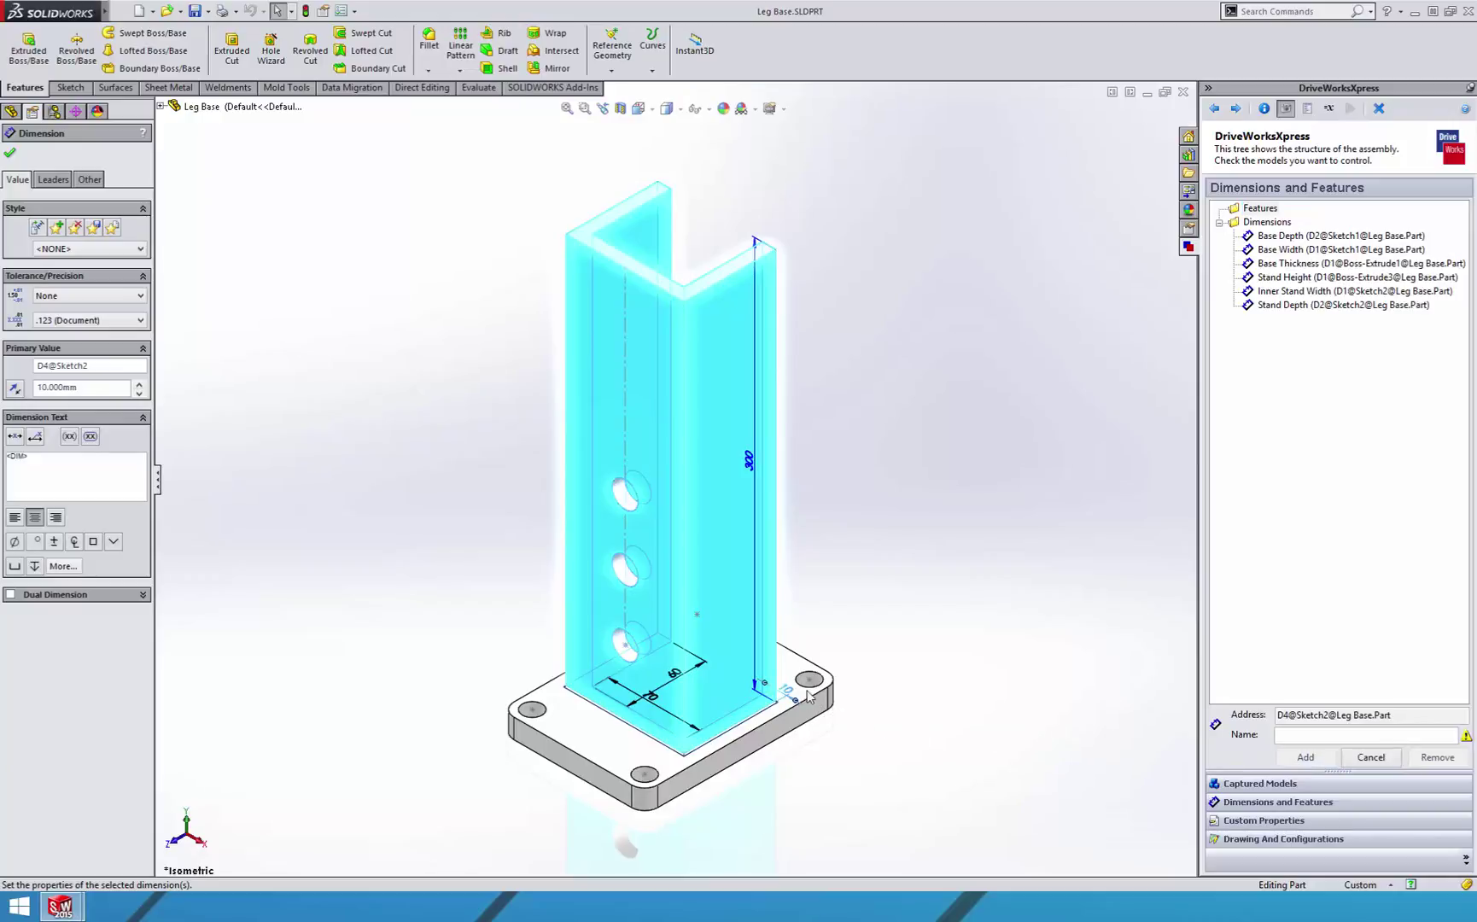
pyautogui.click(1291, 731)
pyautogui.write('Sta')
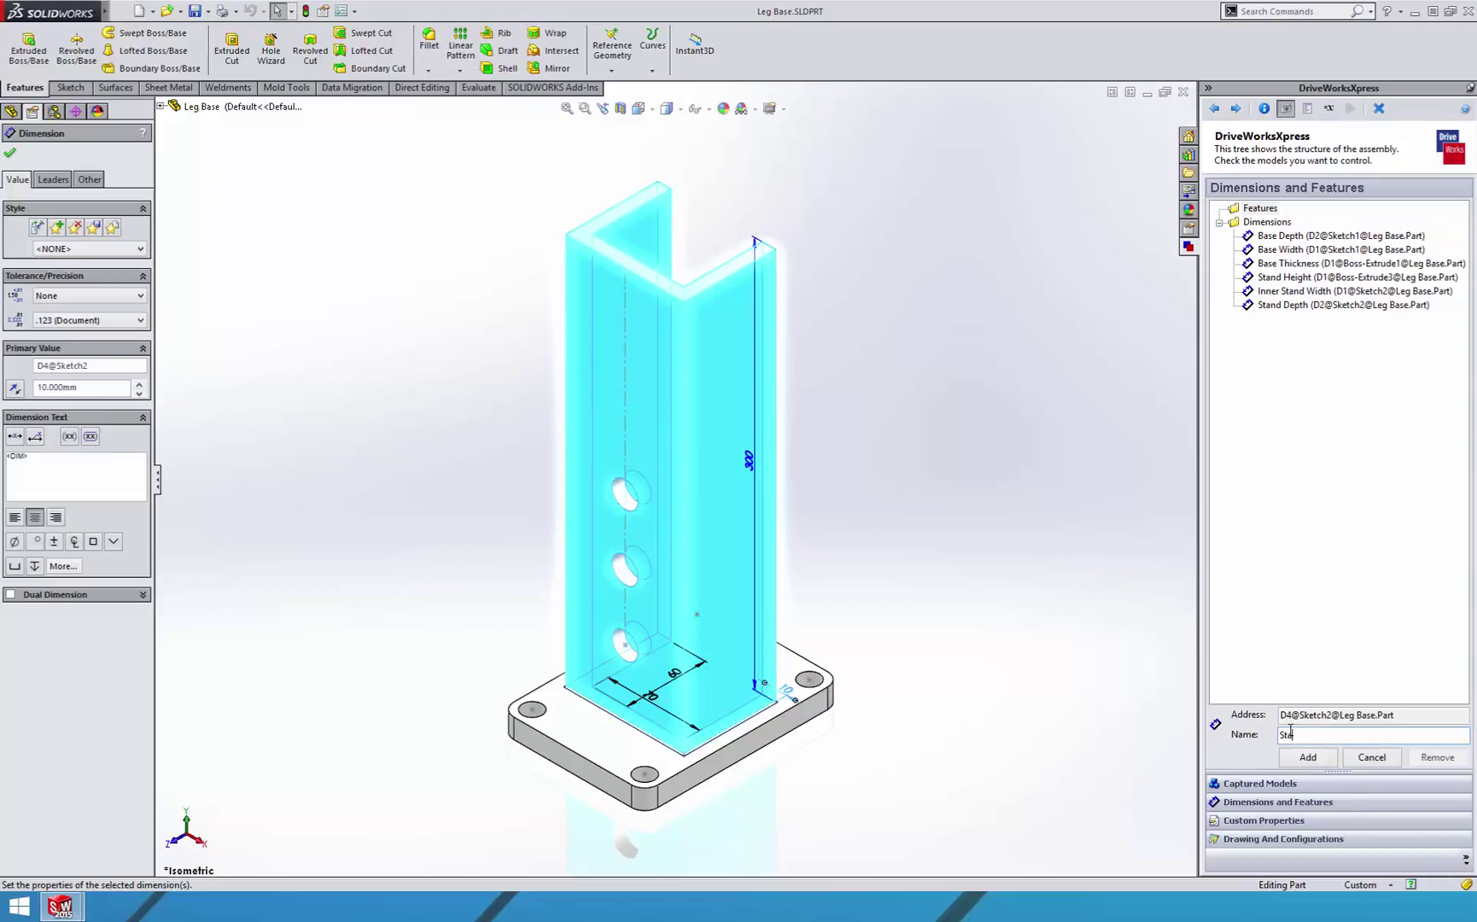
pyautogui.write('nd Thickness')
pyautogui.click(1315, 759)
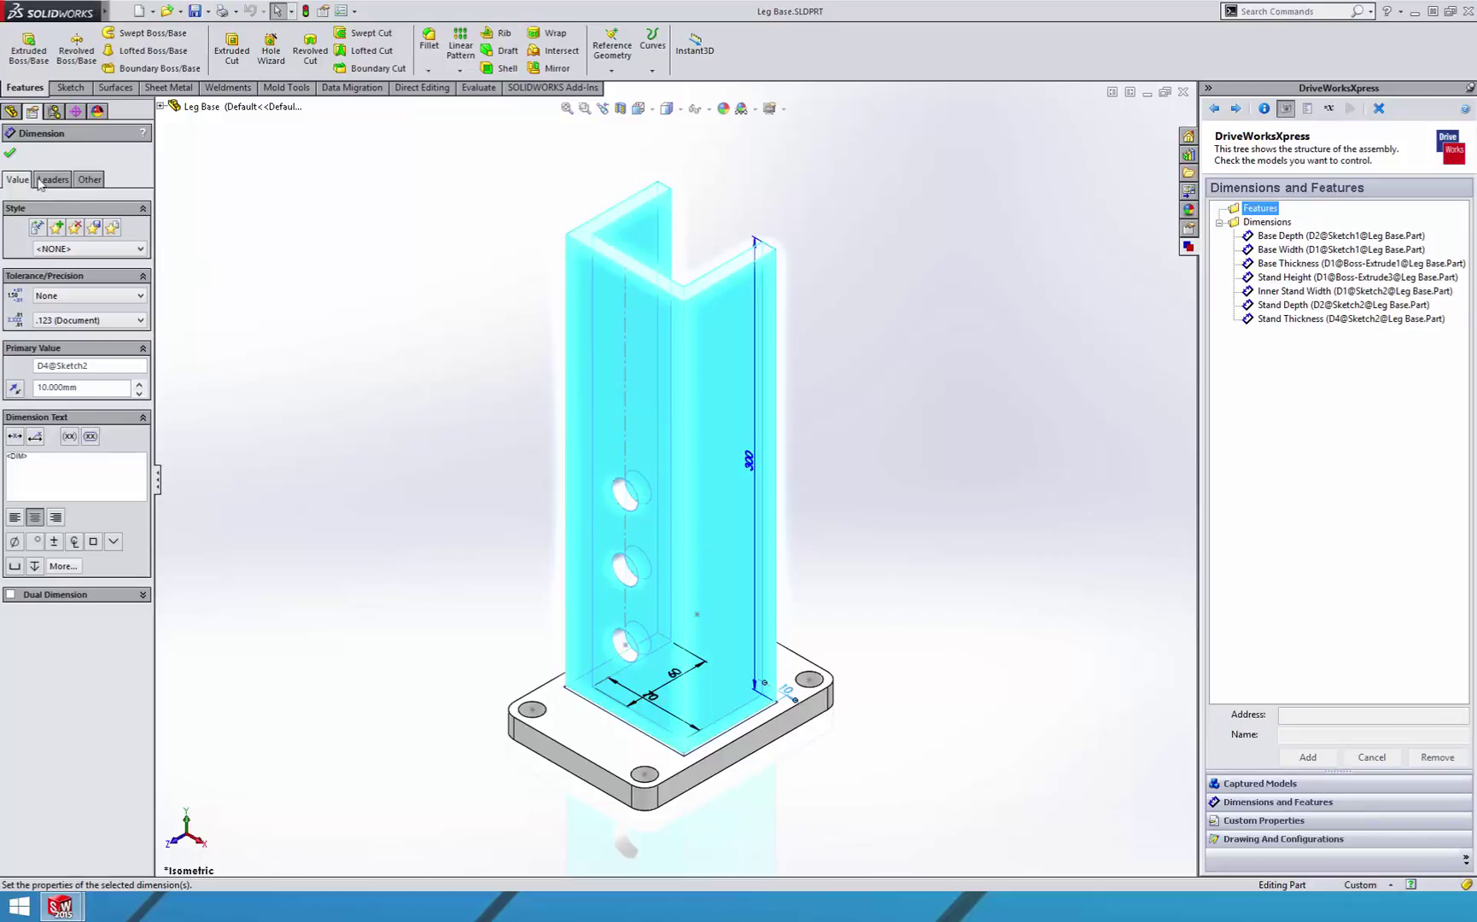
pyautogui.click(10, 153)
pyautogui.click(51, 393)
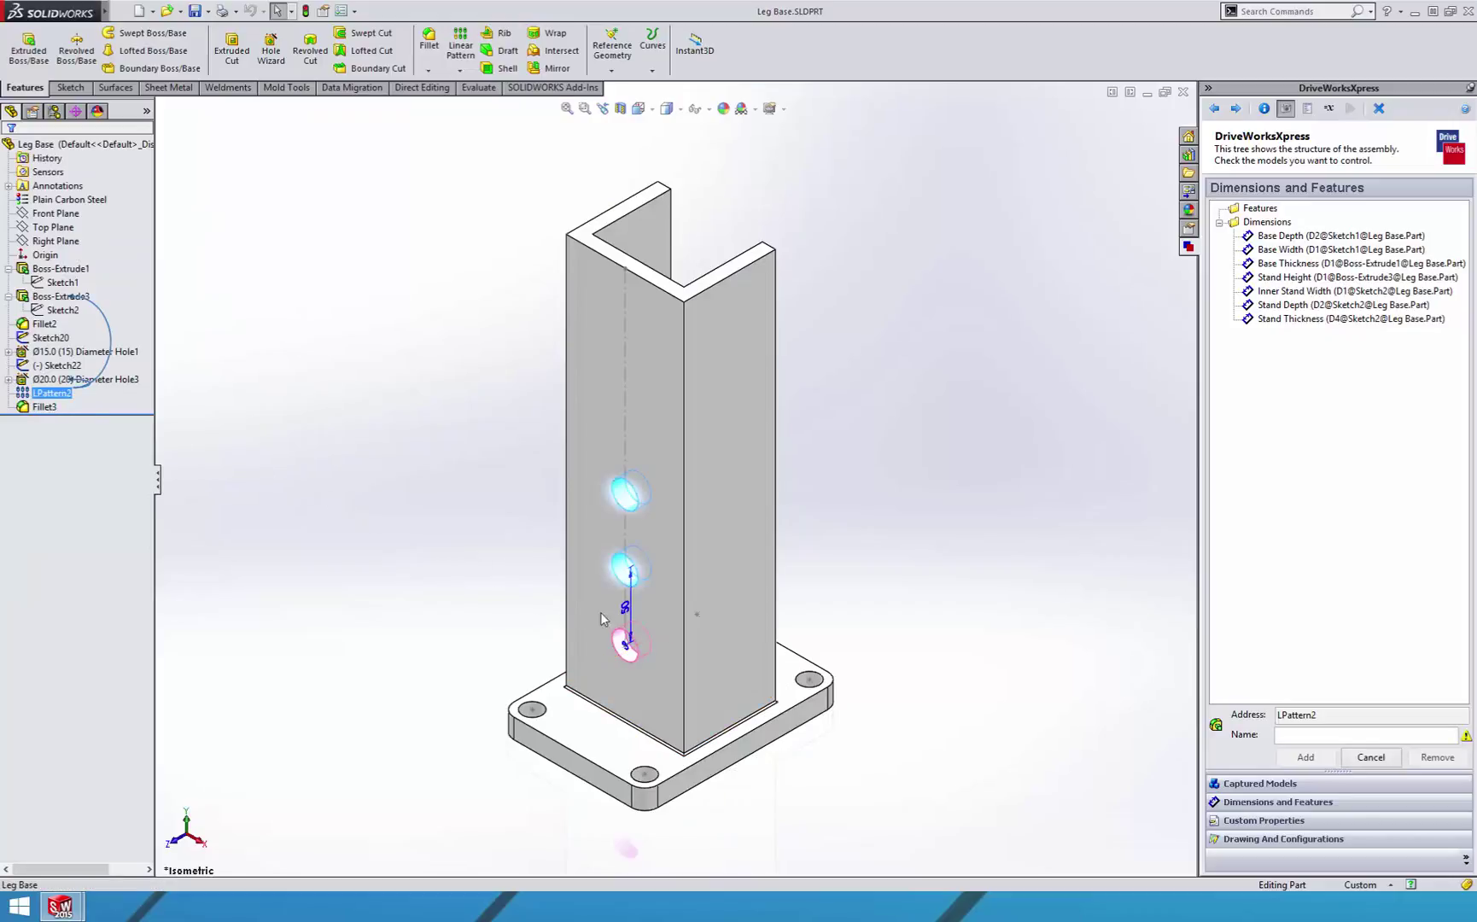
pyautogui.click(625, 609)
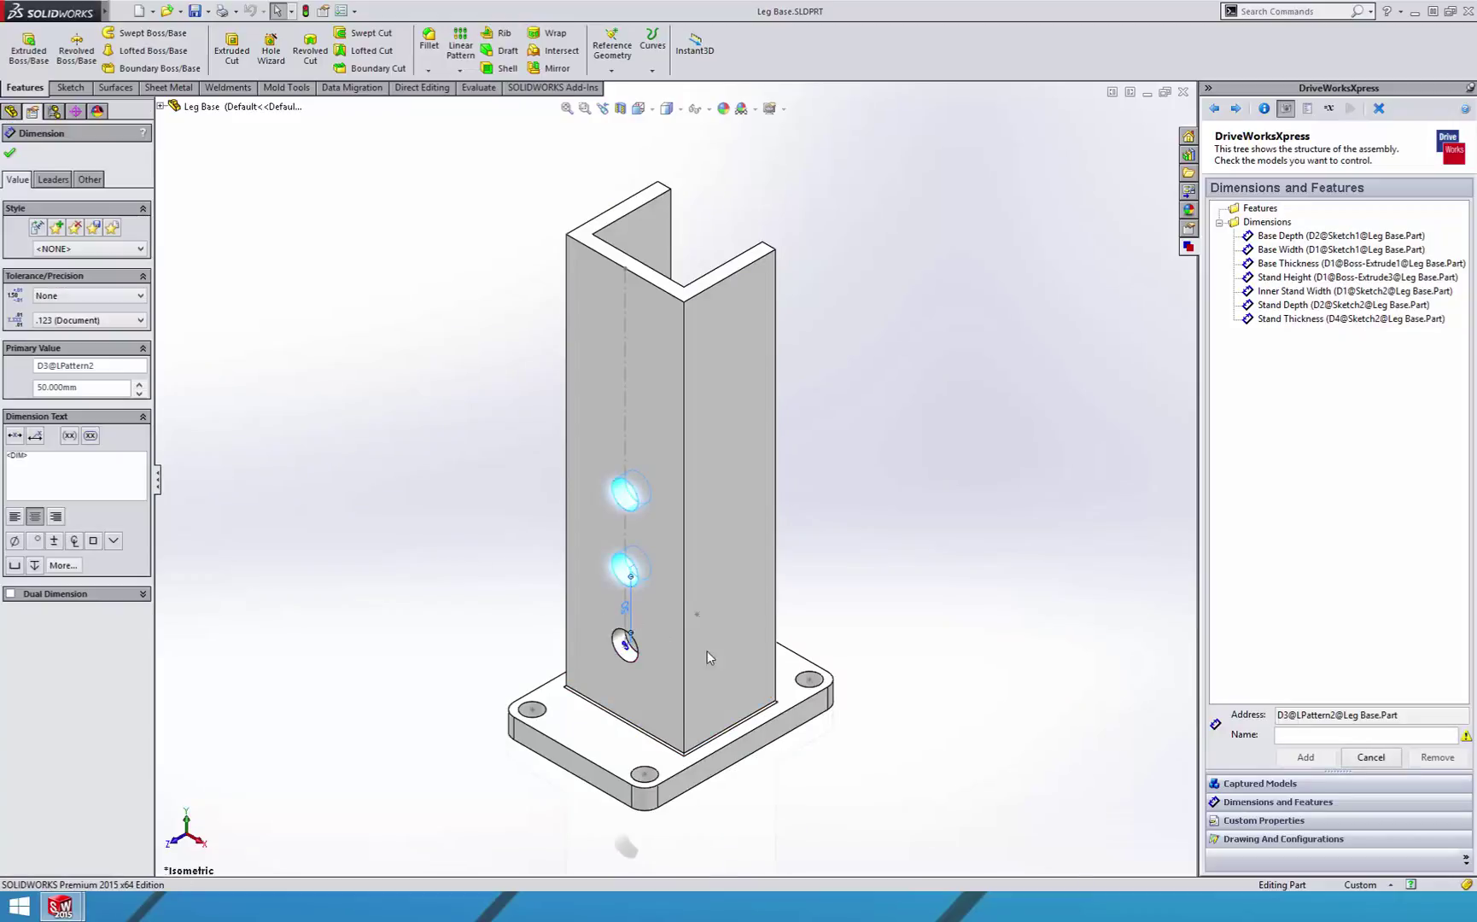
pyautogui.click(1295, 735)
pyautogui.write('Adjustment')
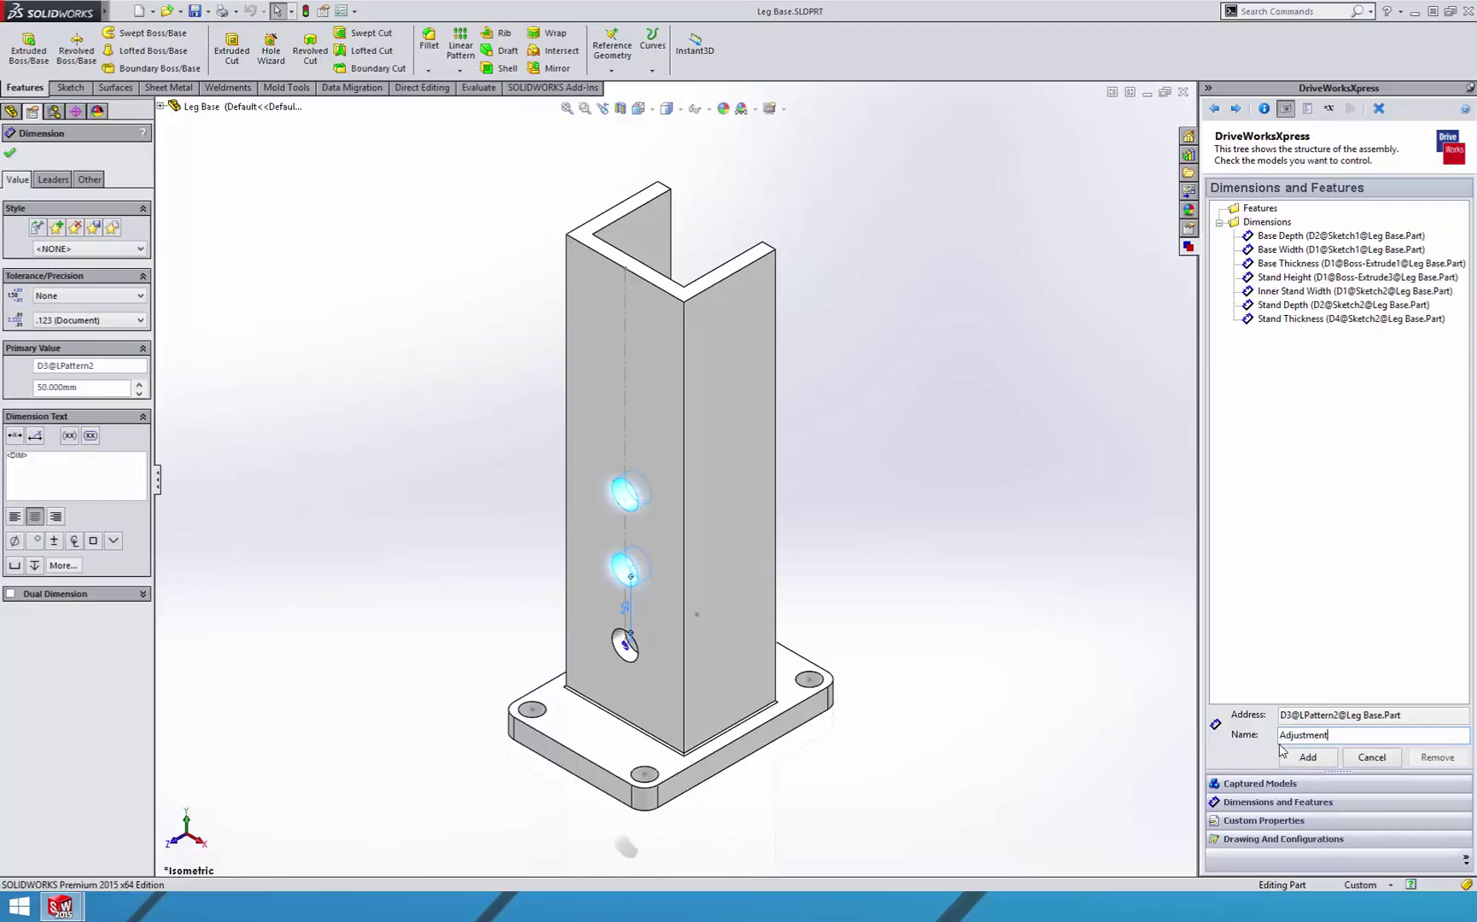
pyautogui.write(' Hole Distance')
pyautogui.click(1289, 763)
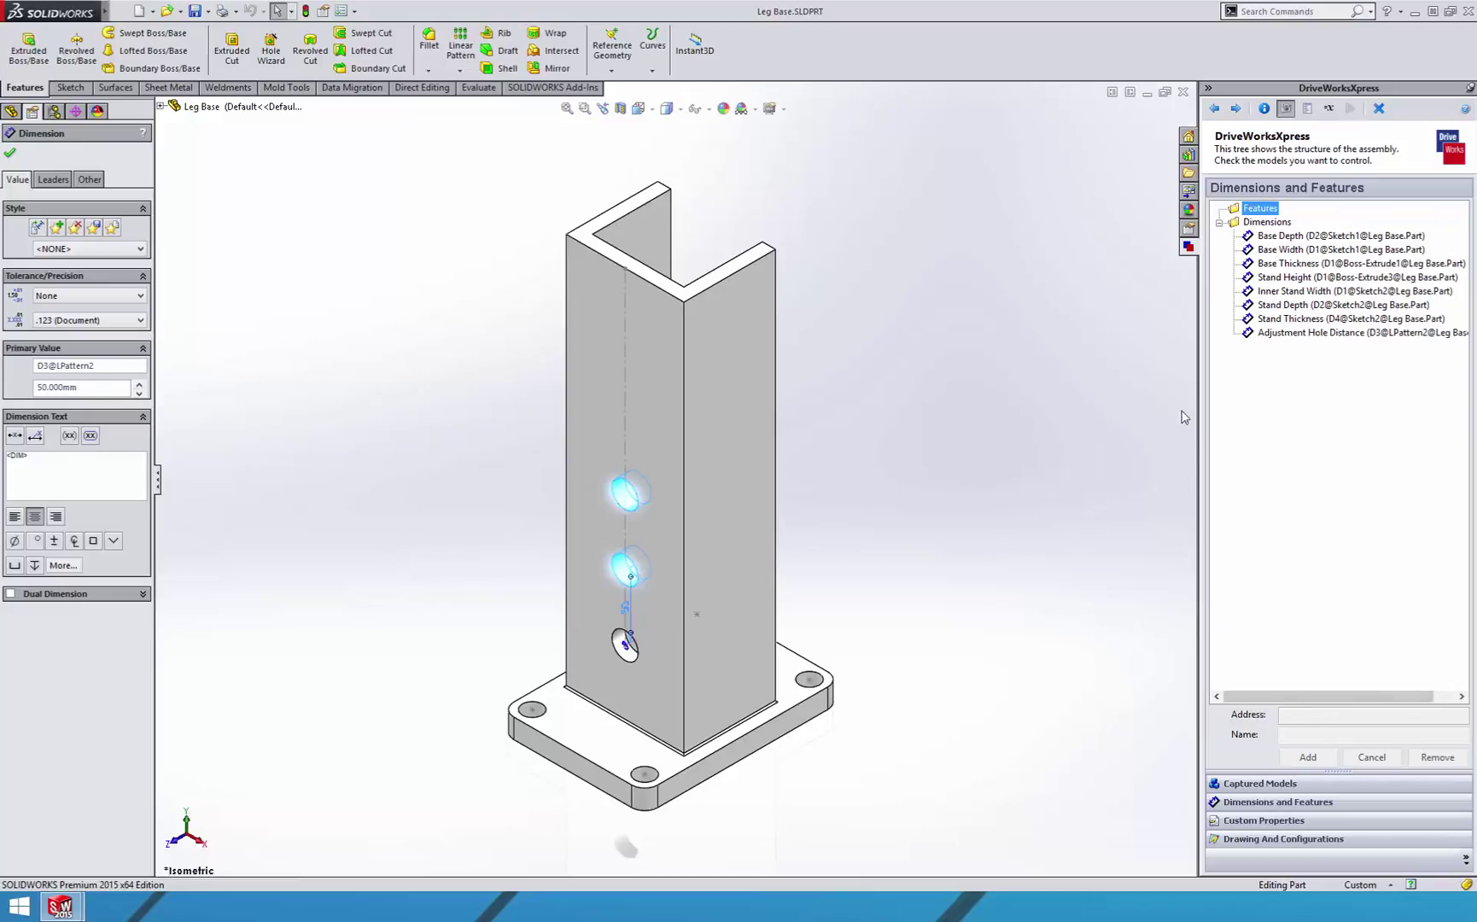
# Close Leg Base, open Central Support and capture its 900 mm dimension as Central Support Length
pyautogui.click(1183, 91)
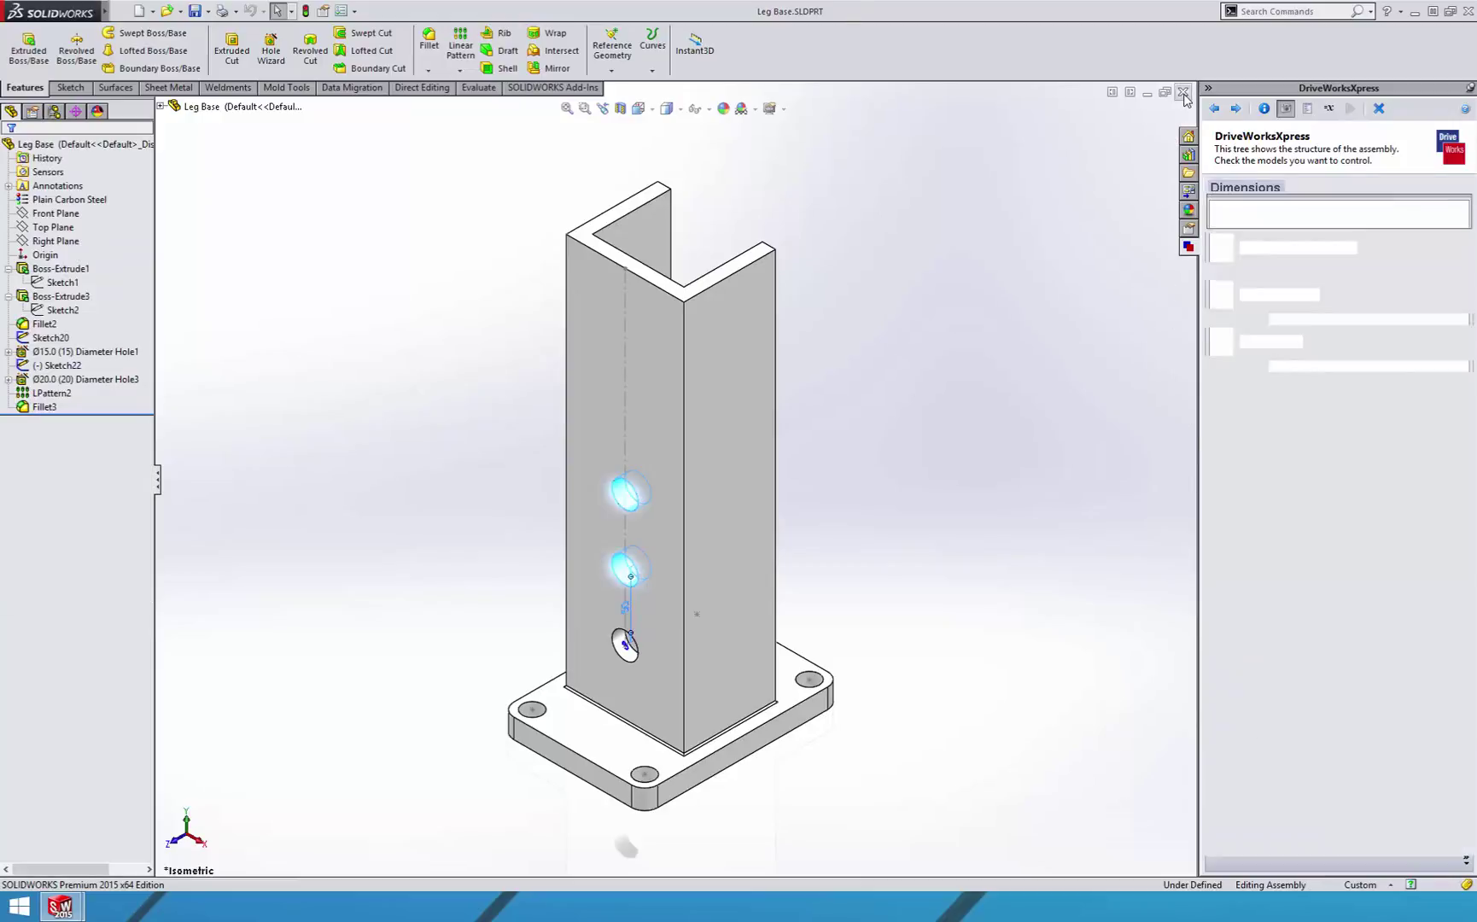
pyautogui.click(1235, 109)
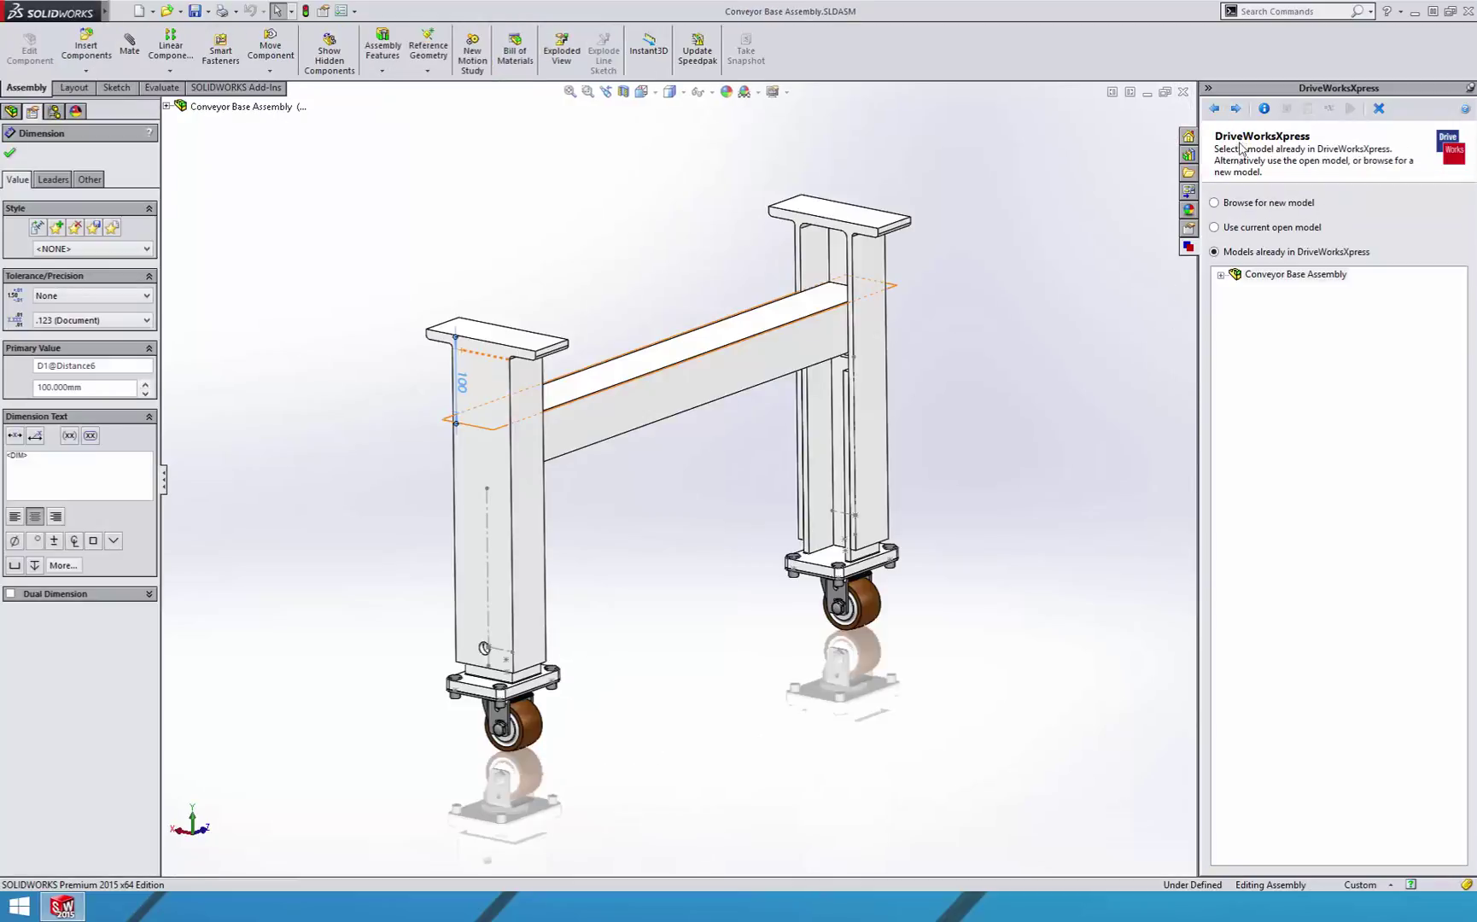
pyautogui.click(1222, 274)
pyautogui.doubleClick(1277, 304)
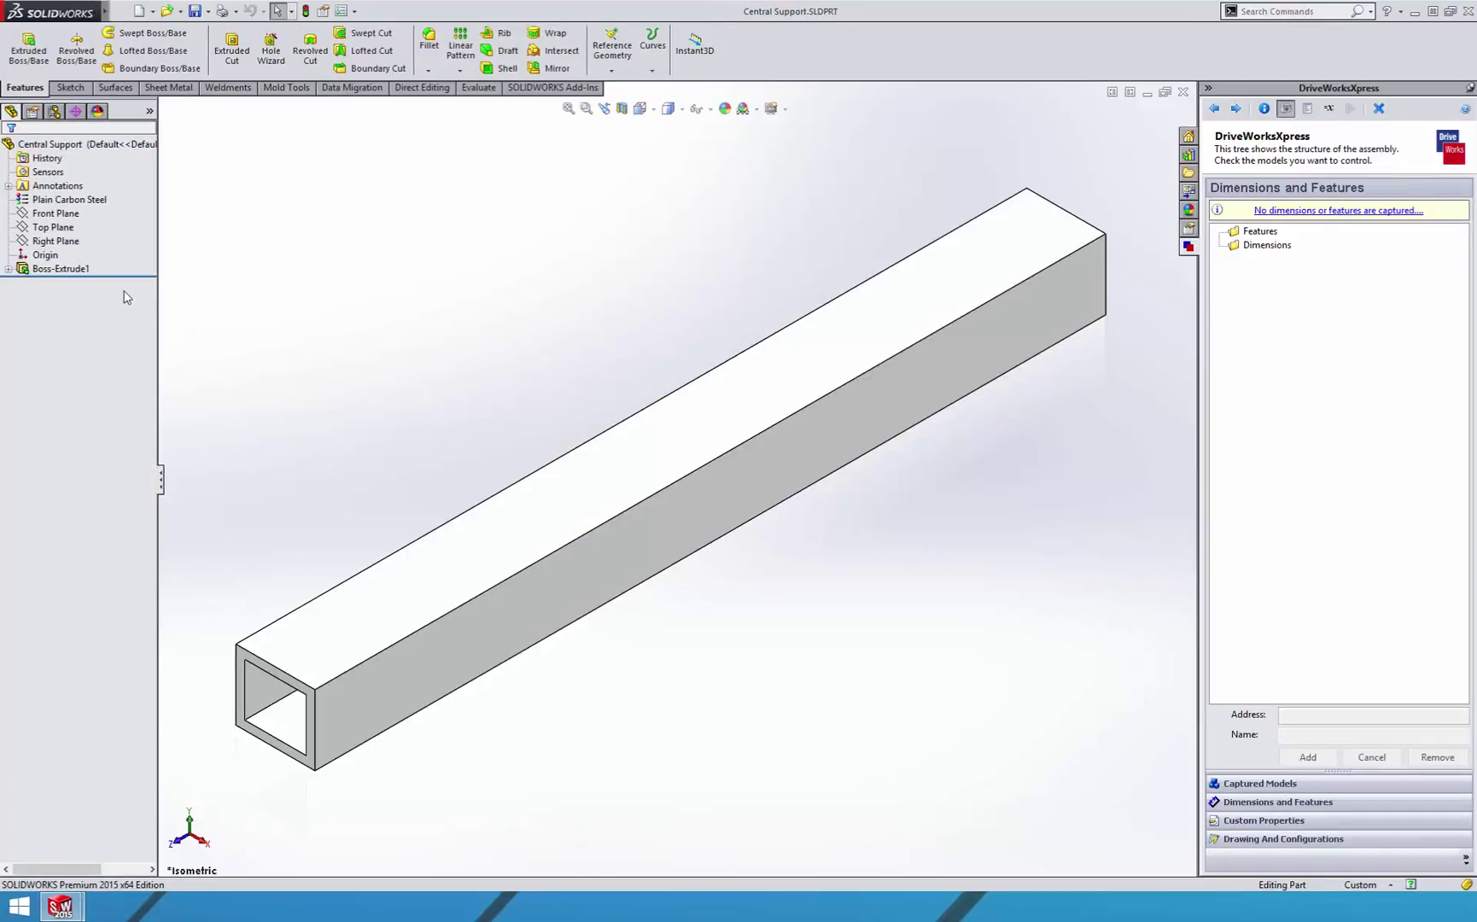
pyautogui.click(25, 269)
pyautogui.doubleClick(25, 269)
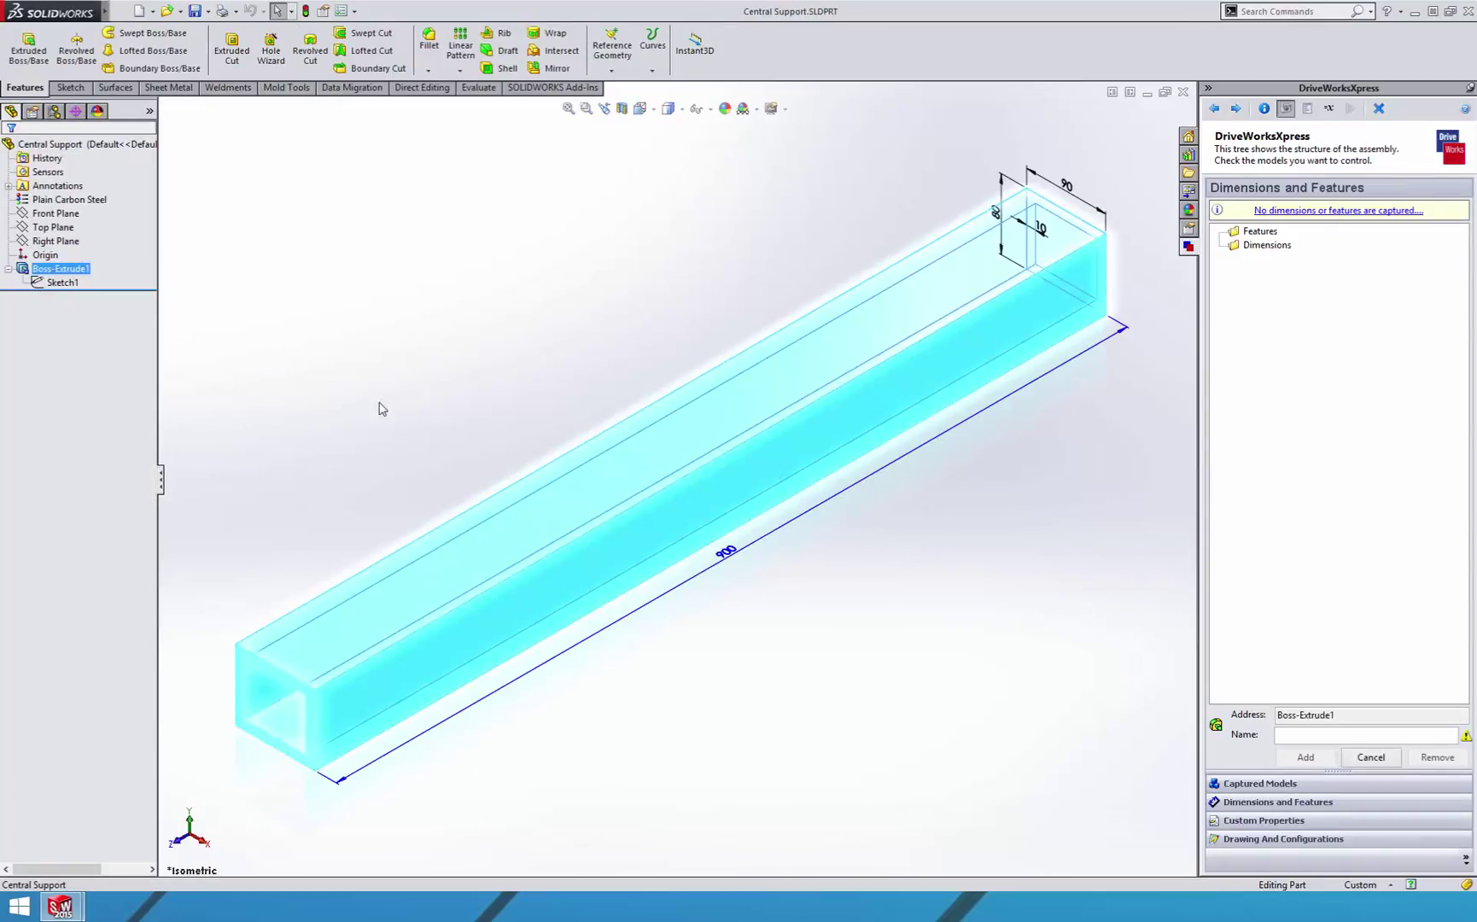
pyautogui.click(724, 553)
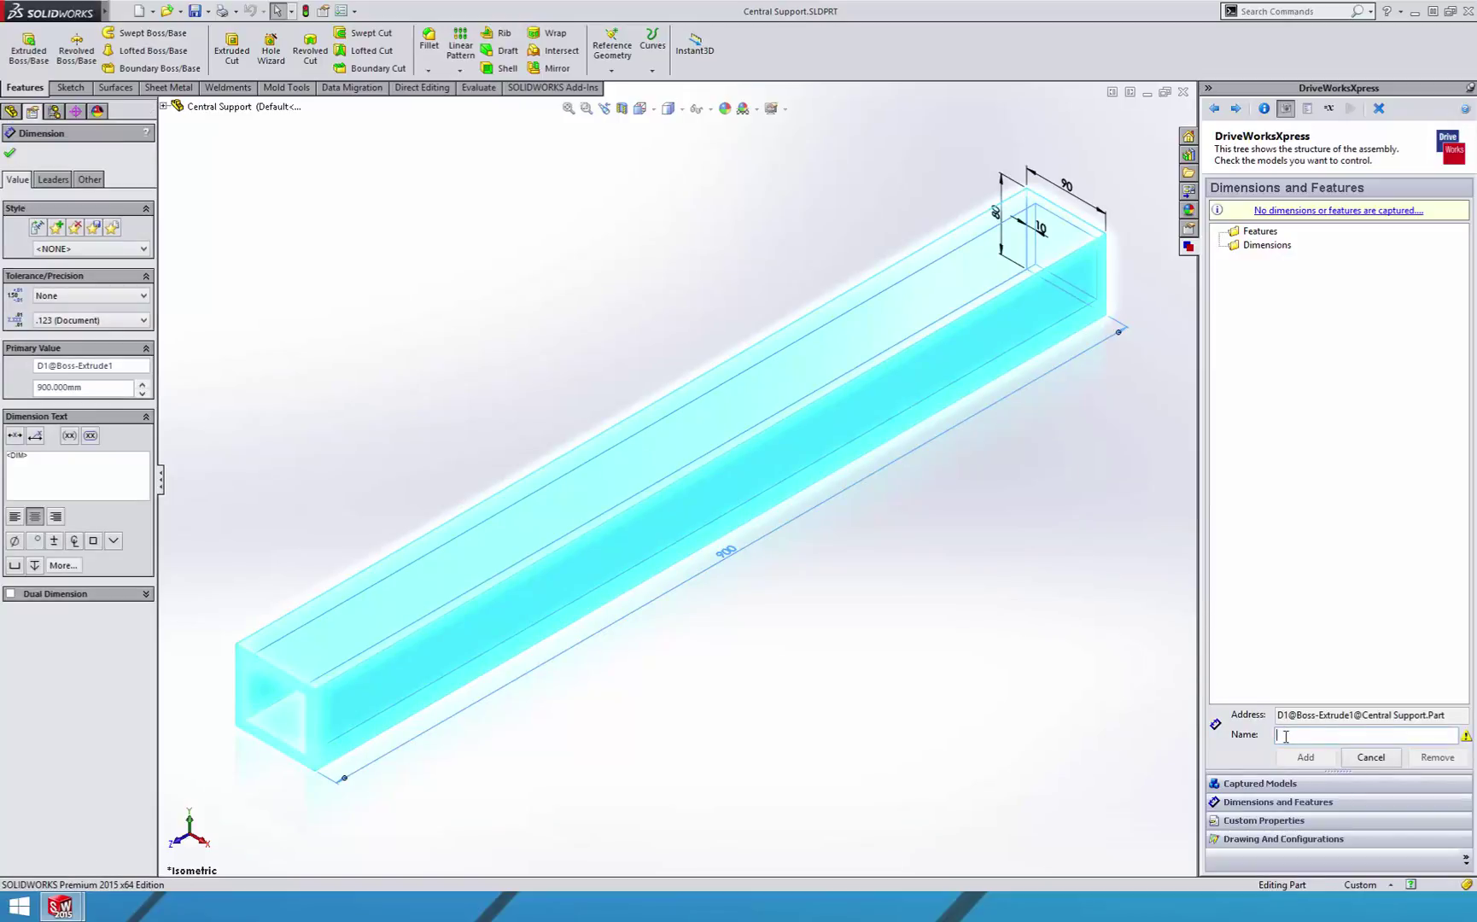
pyautogui.write('Central Suppo')
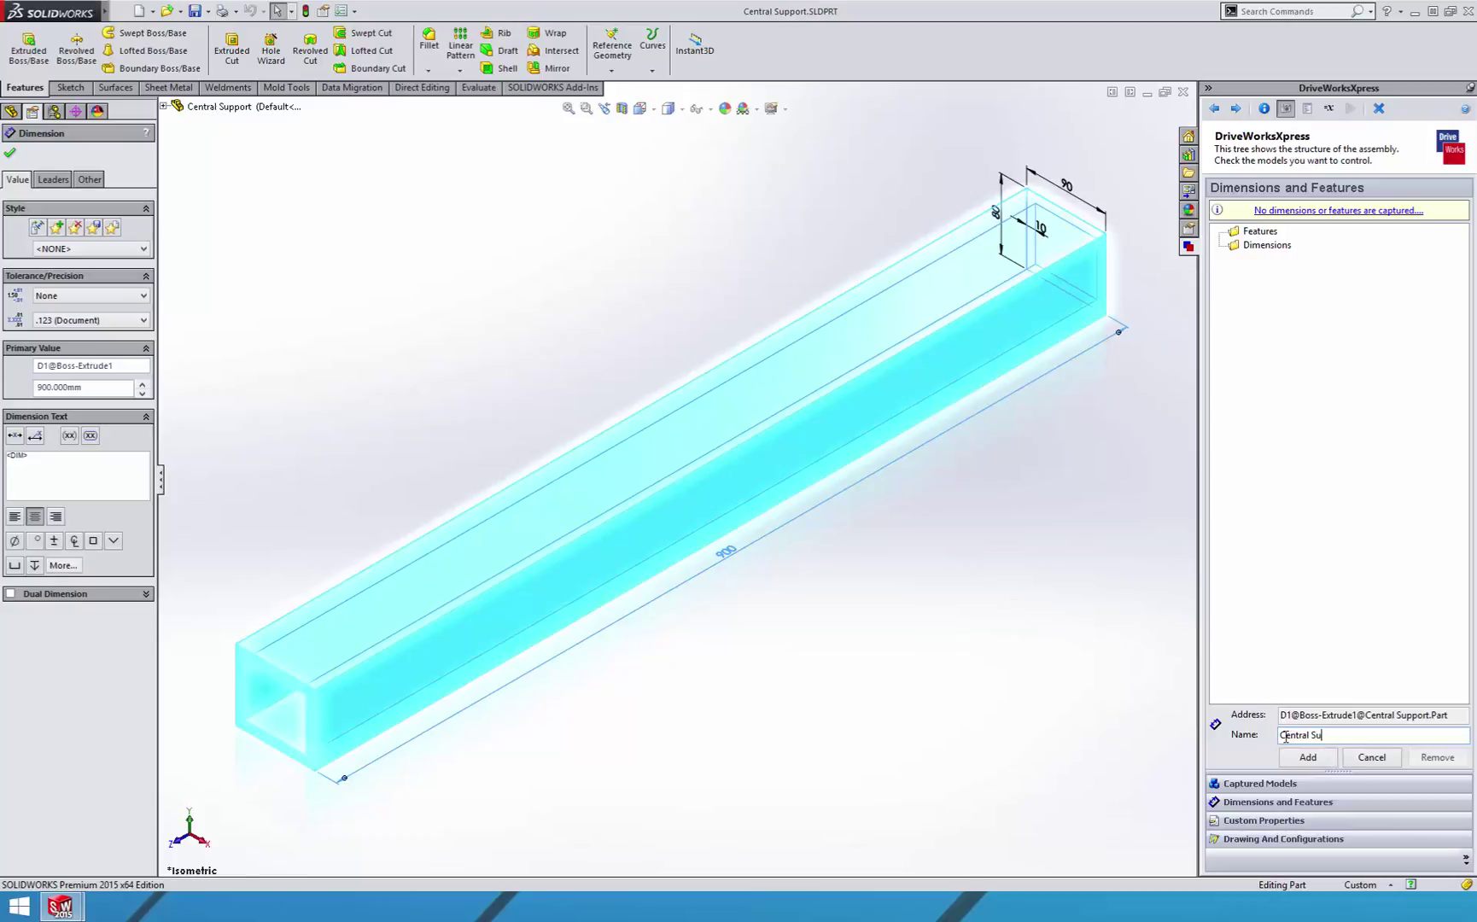
pyautogui.write('rt Length')
pyautogui.click(1293, 758)
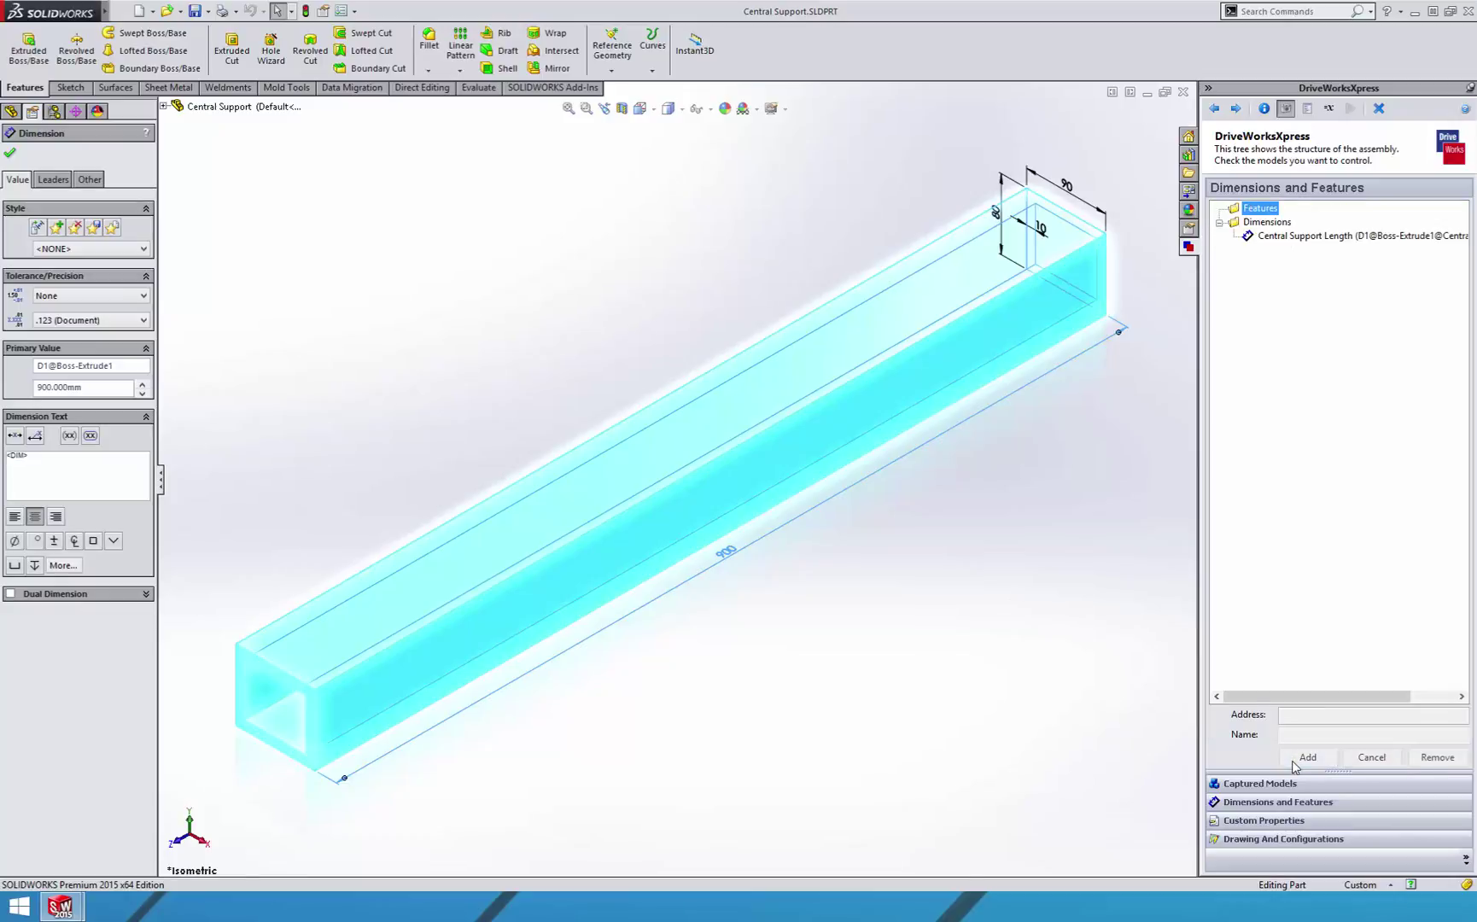
# Capture the 90, 80 and 10 mm dimensions as Central Support Width, Depth and Thickness
pyautogui.click(1068, 193)
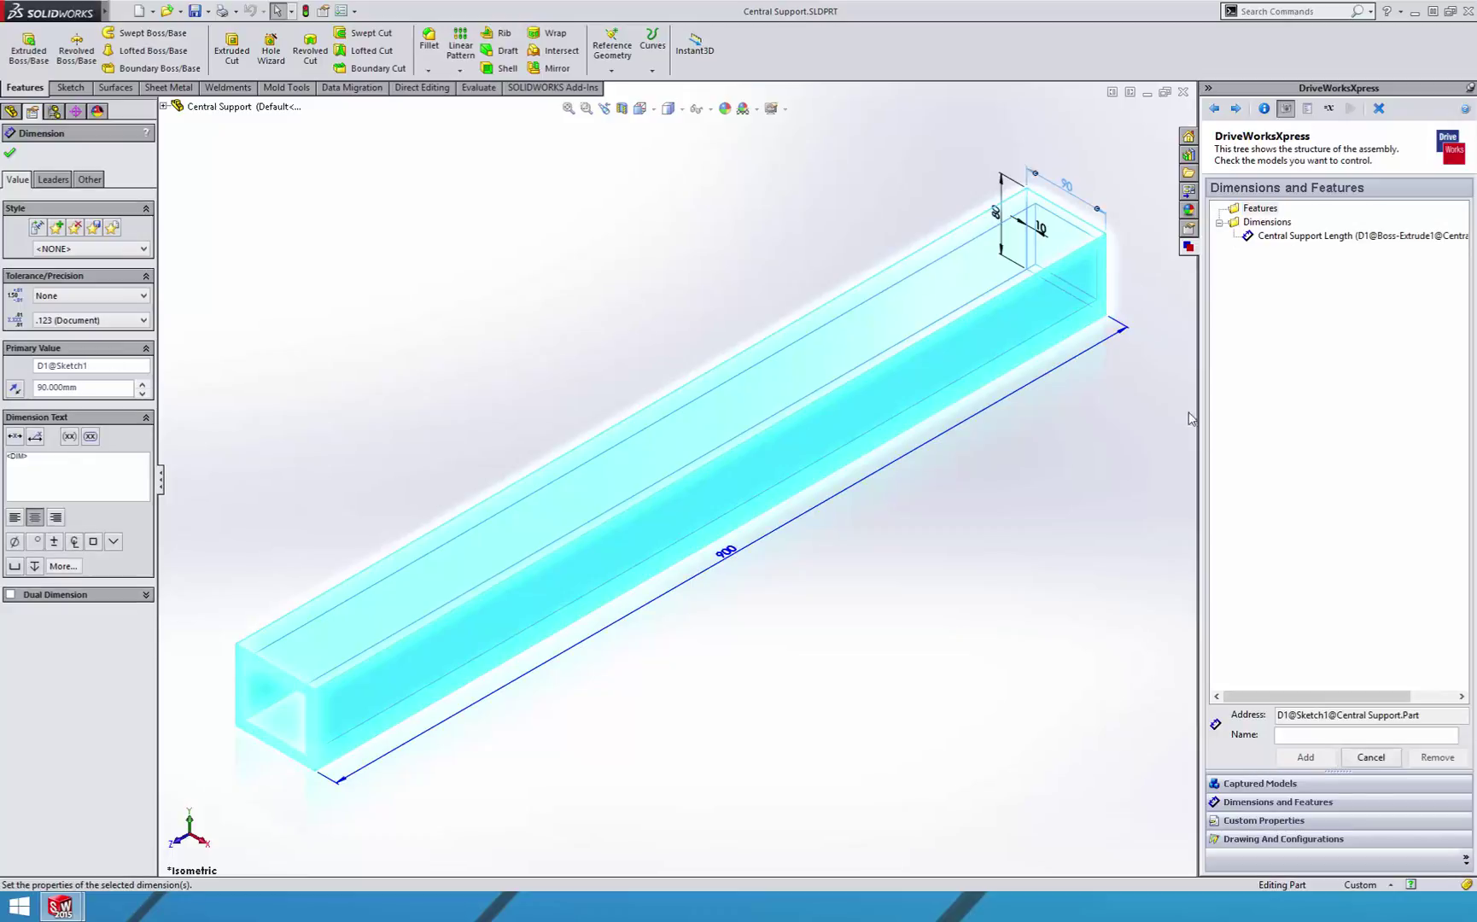
pyautogui.write('Ce')
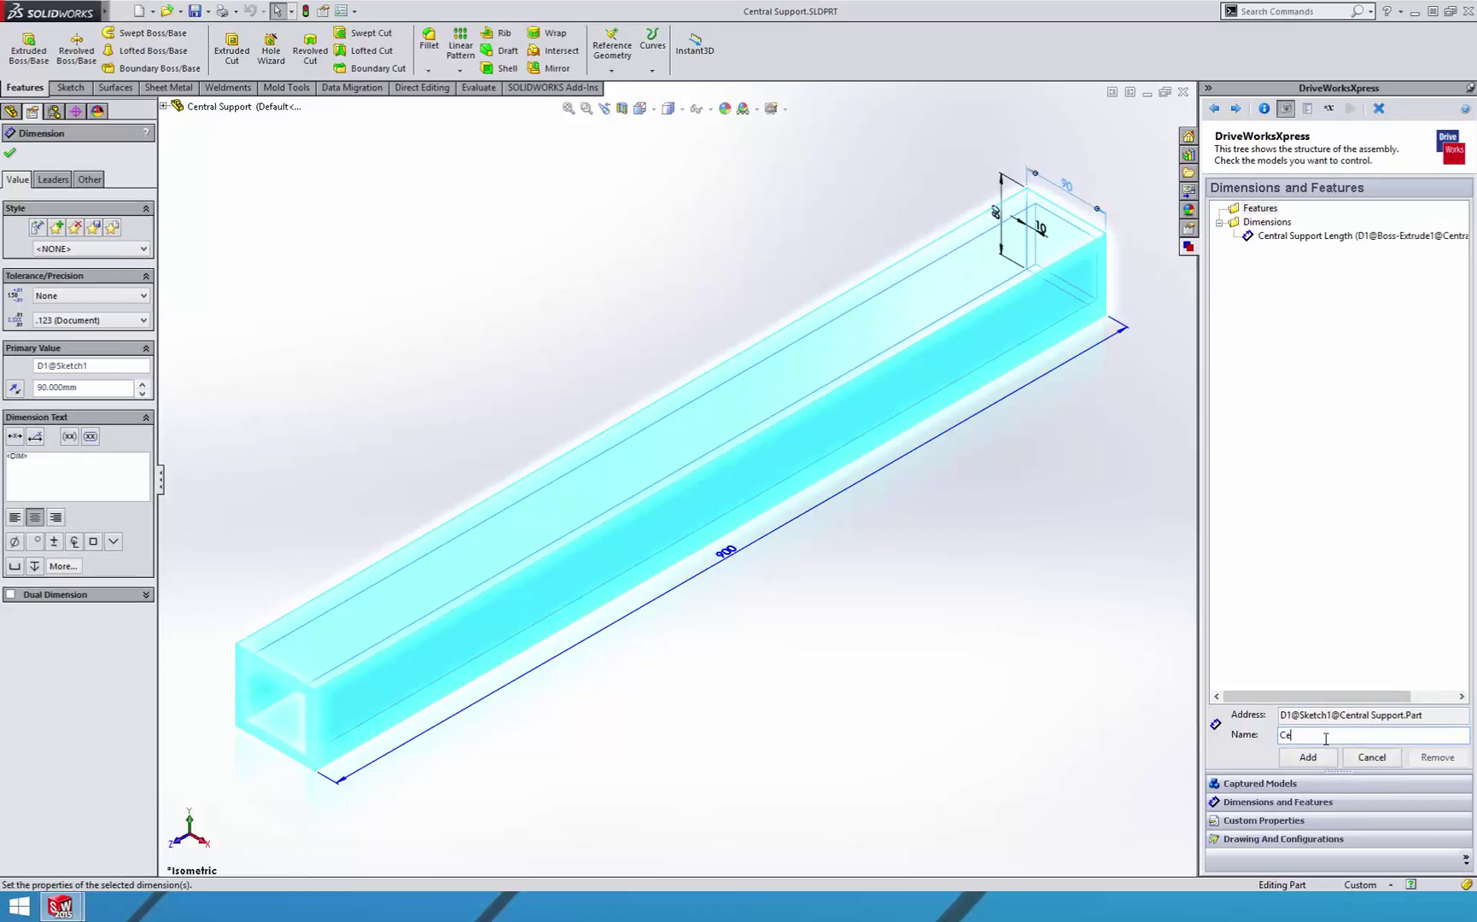
pyautogui.write('ntral Suppo')
pyautogui.write('rt Width')
pyautogui.click(1326, 762)
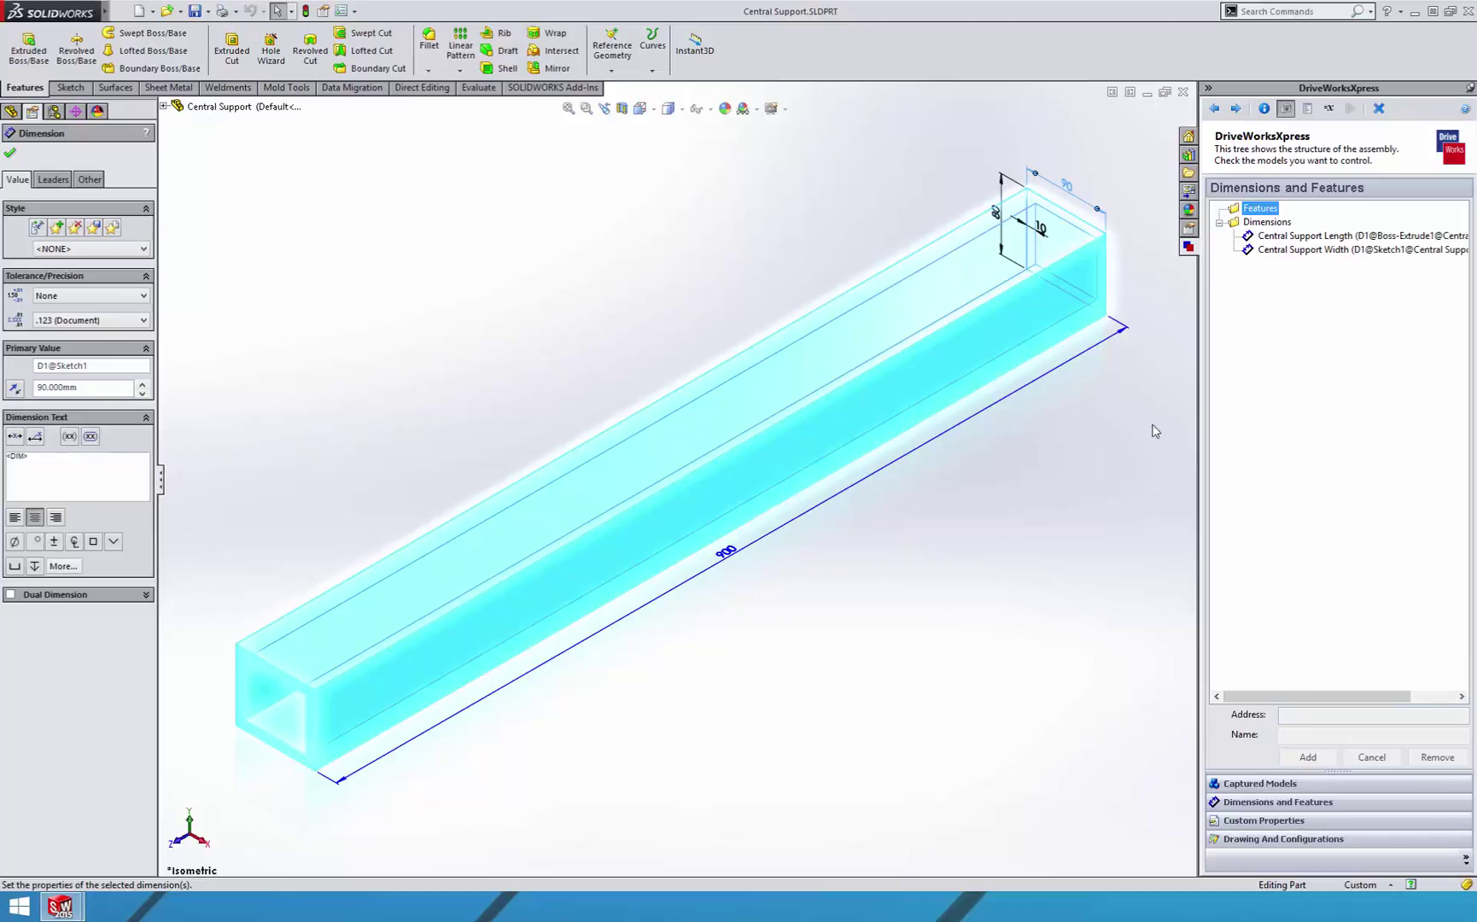
pyautogui.click(997, 213)
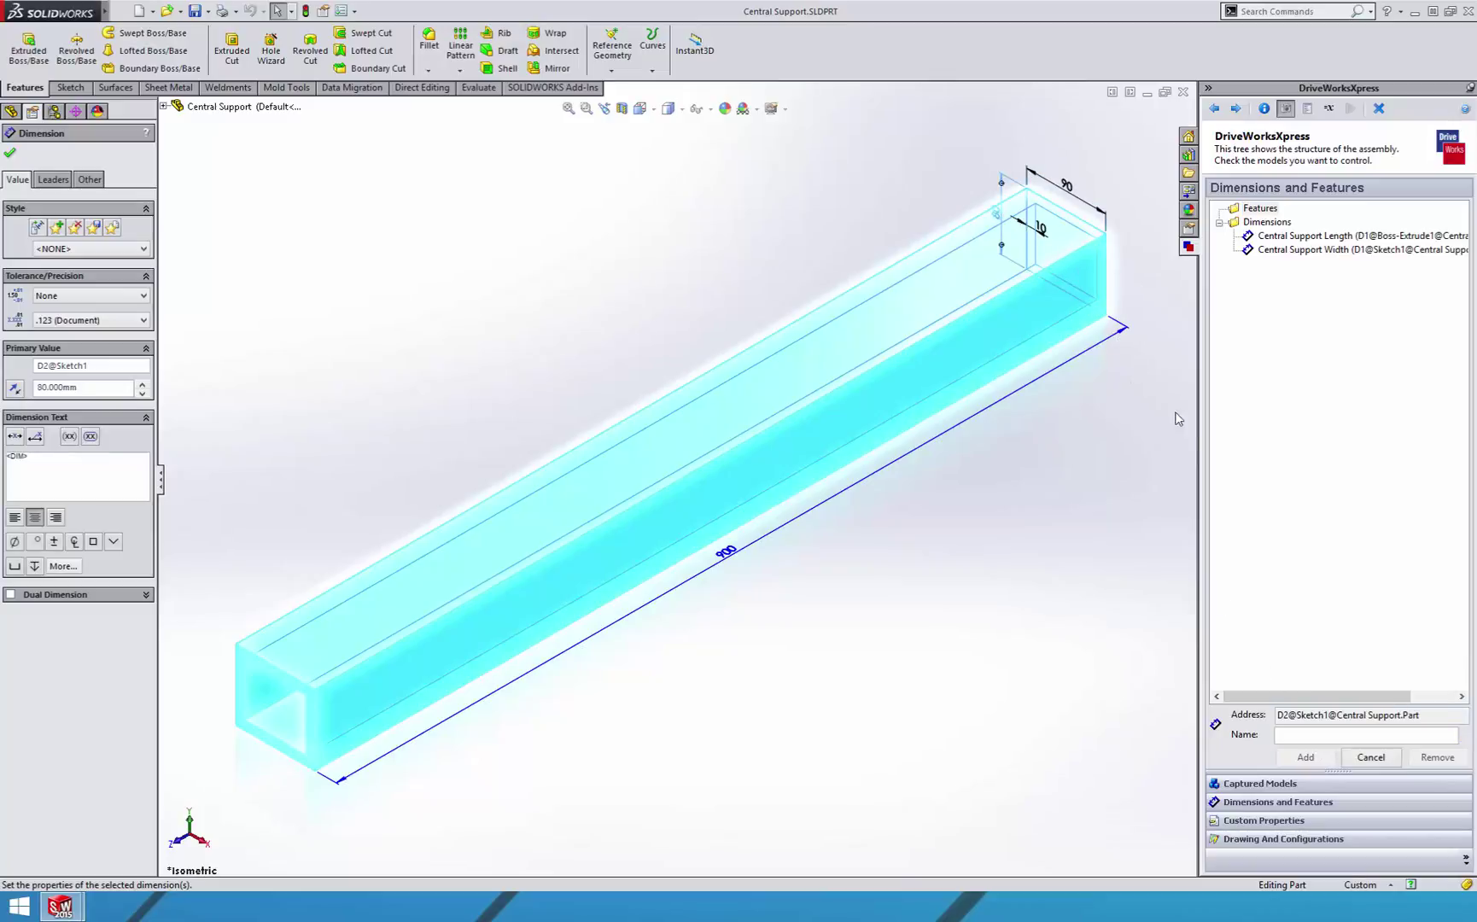
pyautogui.click(1332, 735)
pyautogui.write('Central Support')
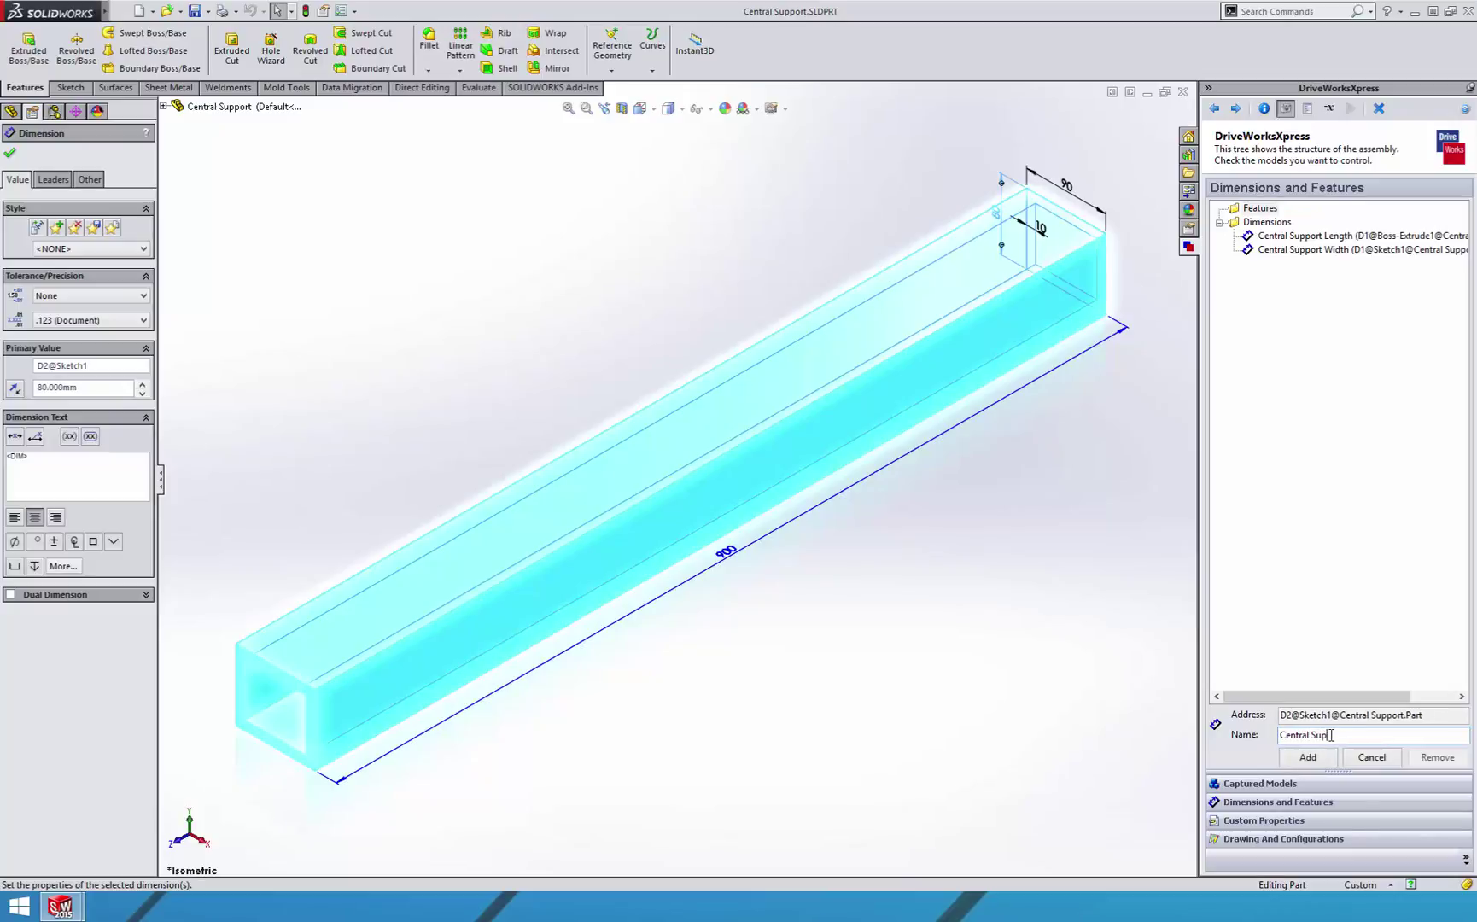
pyautogui.write(' Depth')
pyautogui.click(1343, 758)
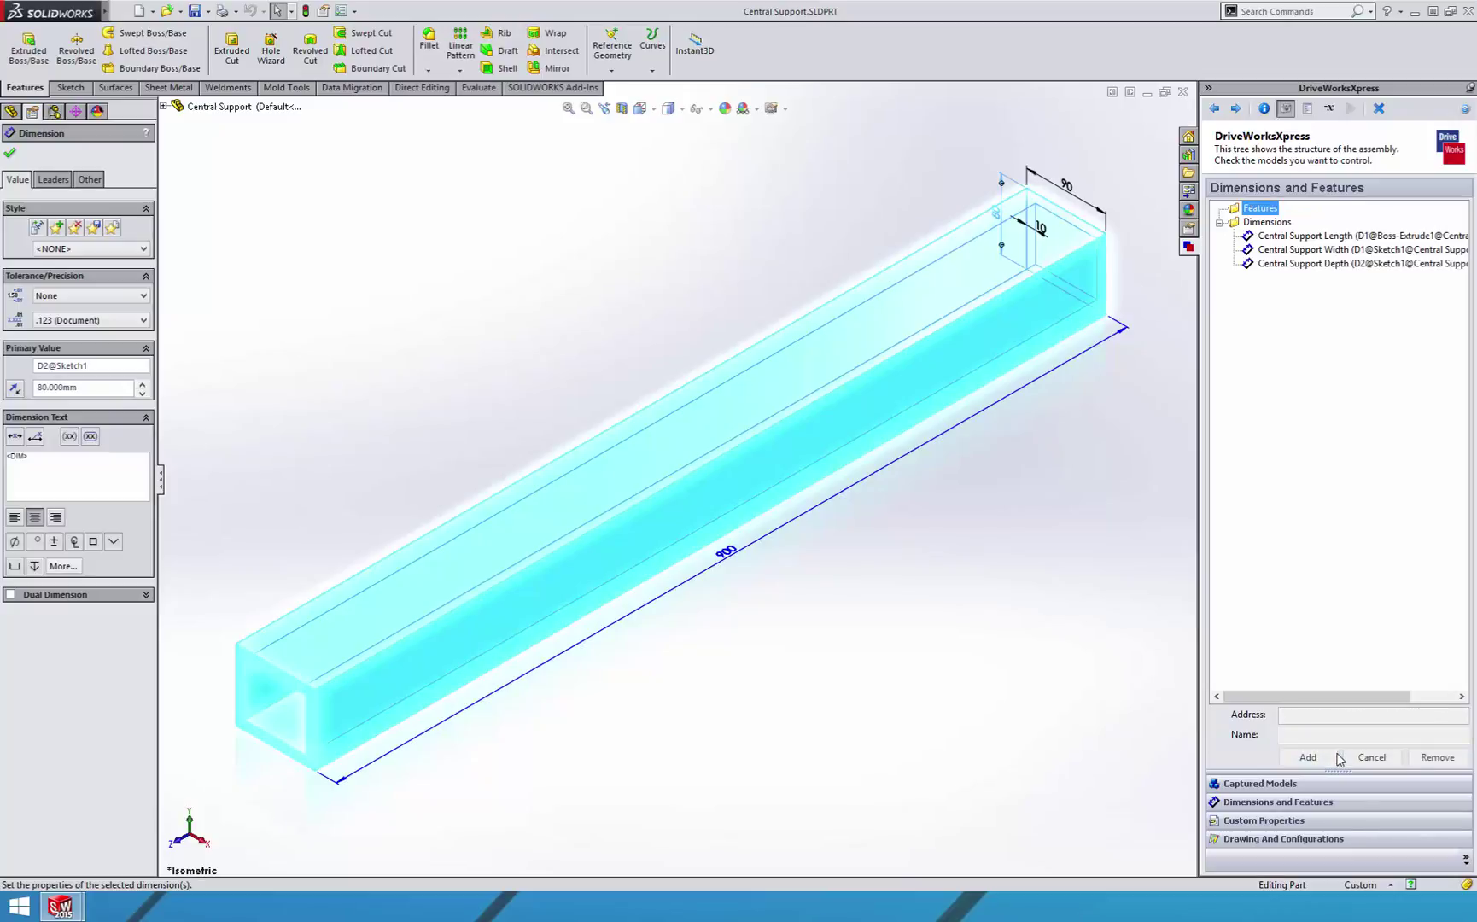
pyautogui.click(1044, 230)
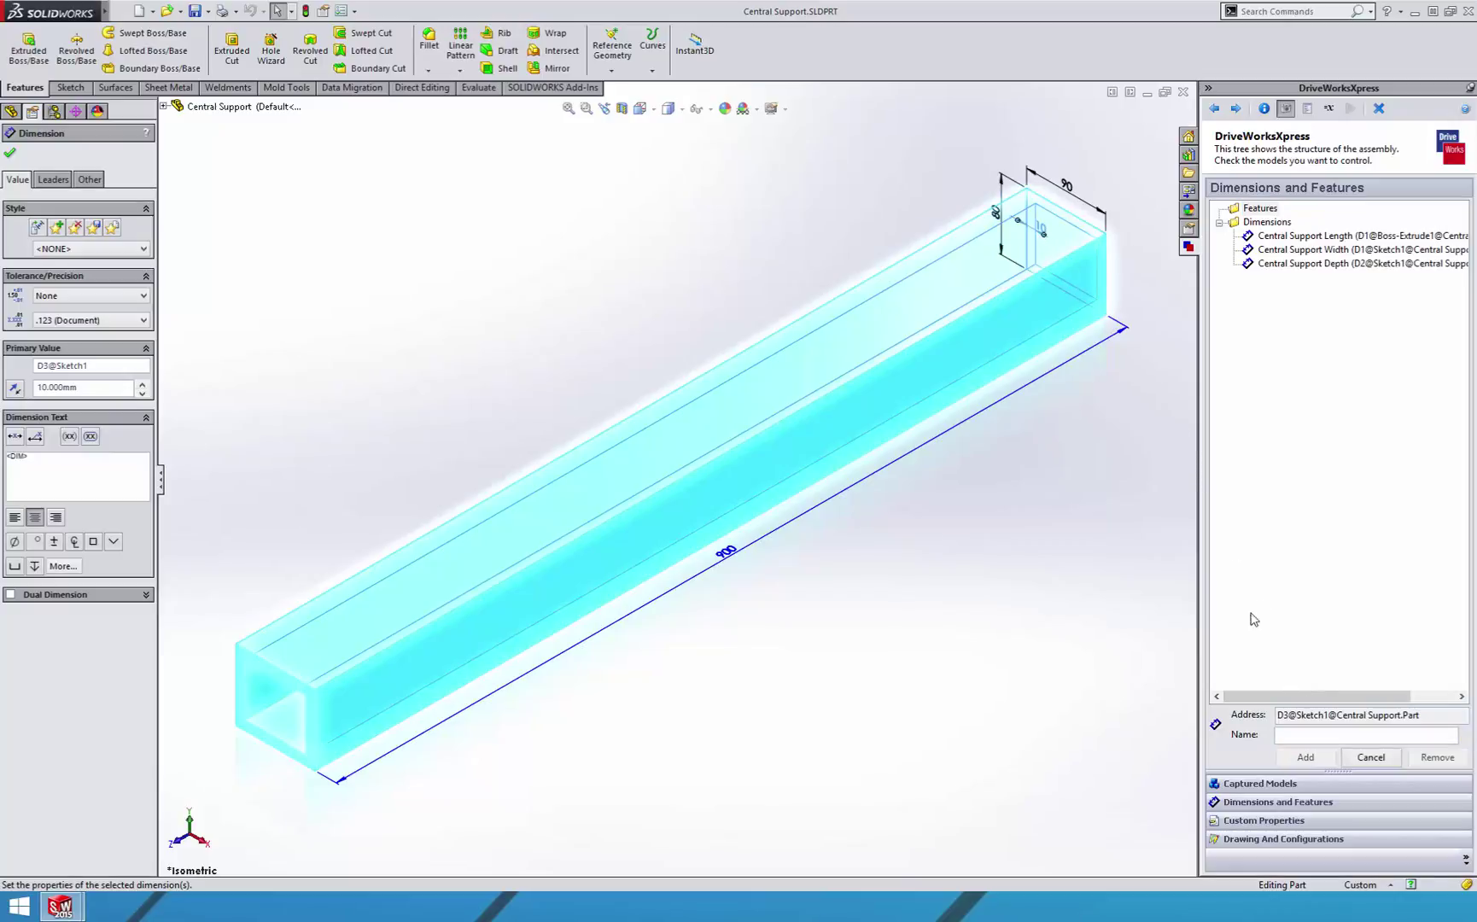
pyautogui.click(1304, 735)
pyautogui.write('C')
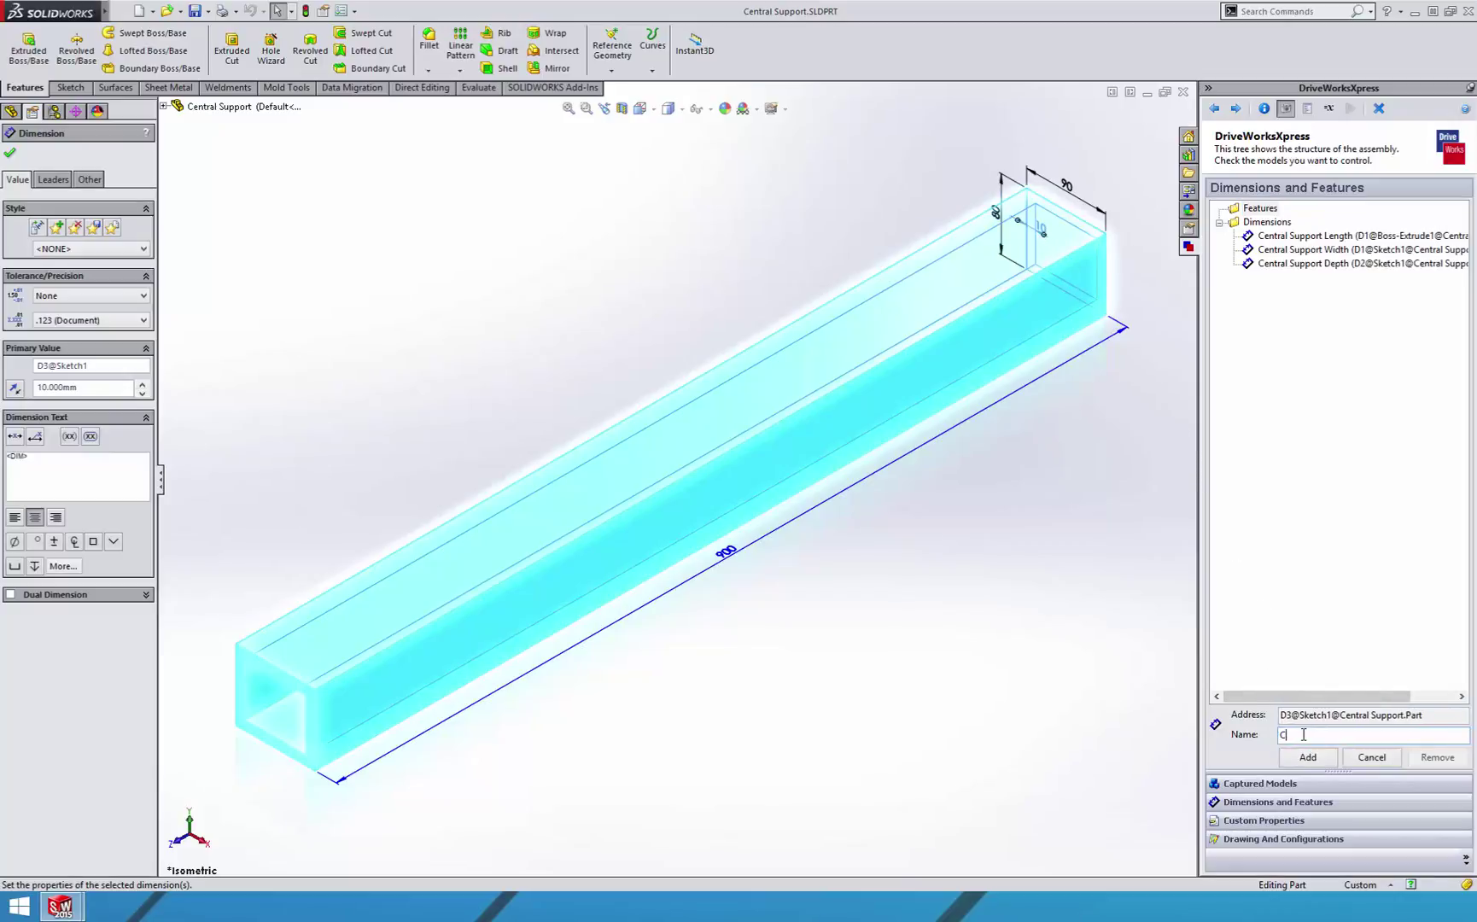
pyautogui.write(' Su')
pyautogui.write(' Thickness')
pyautogui.click(1303, 758)
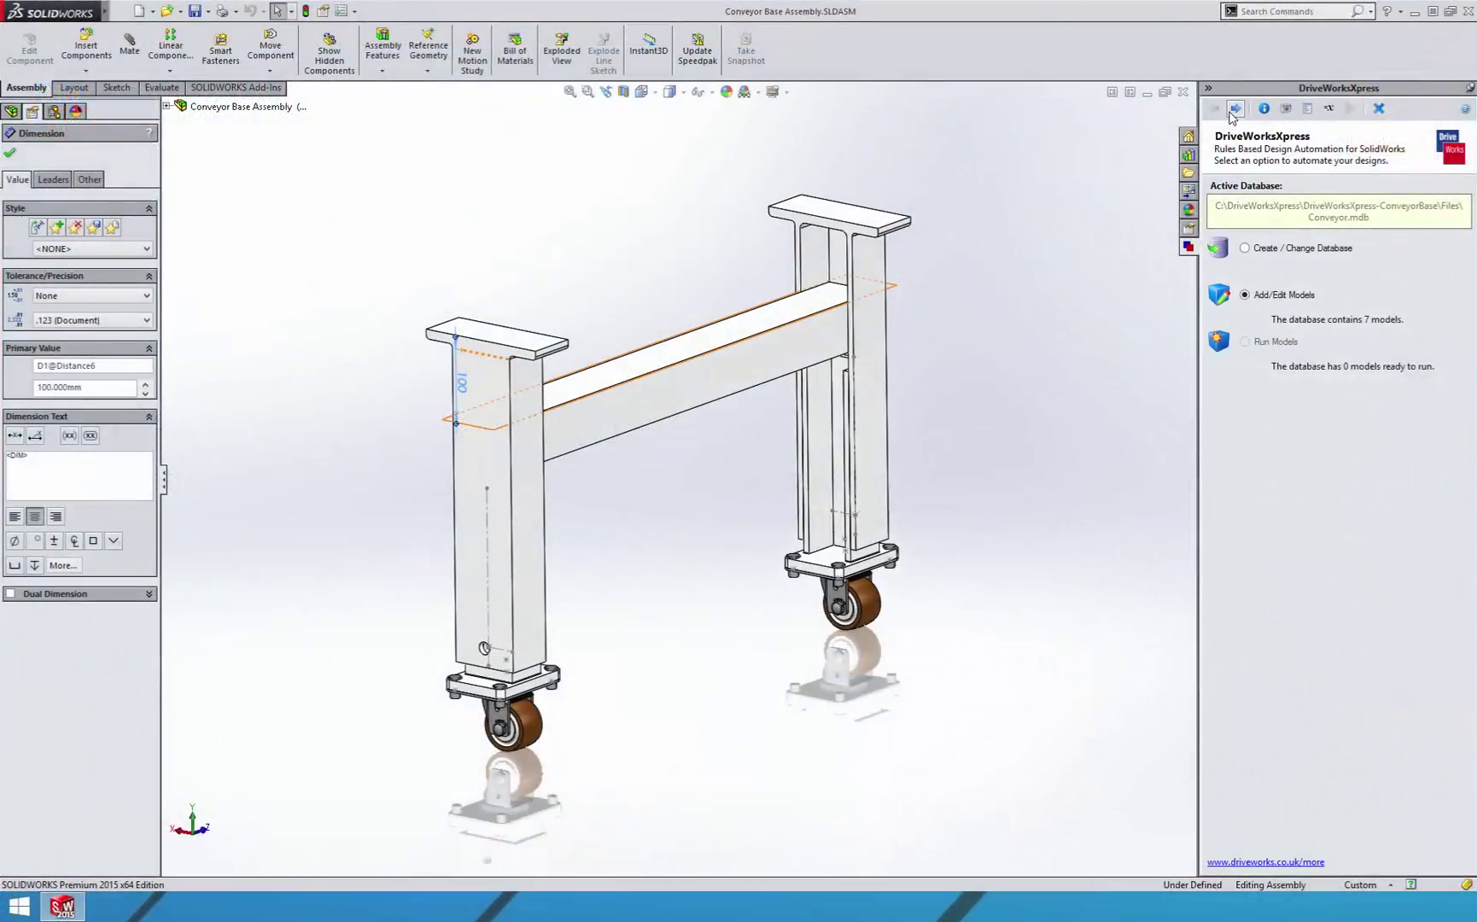
# Capture Adjustable support.SLDDRW as the Adjustable support part's drawing and close the part
pyautogui.click(1235, 110)
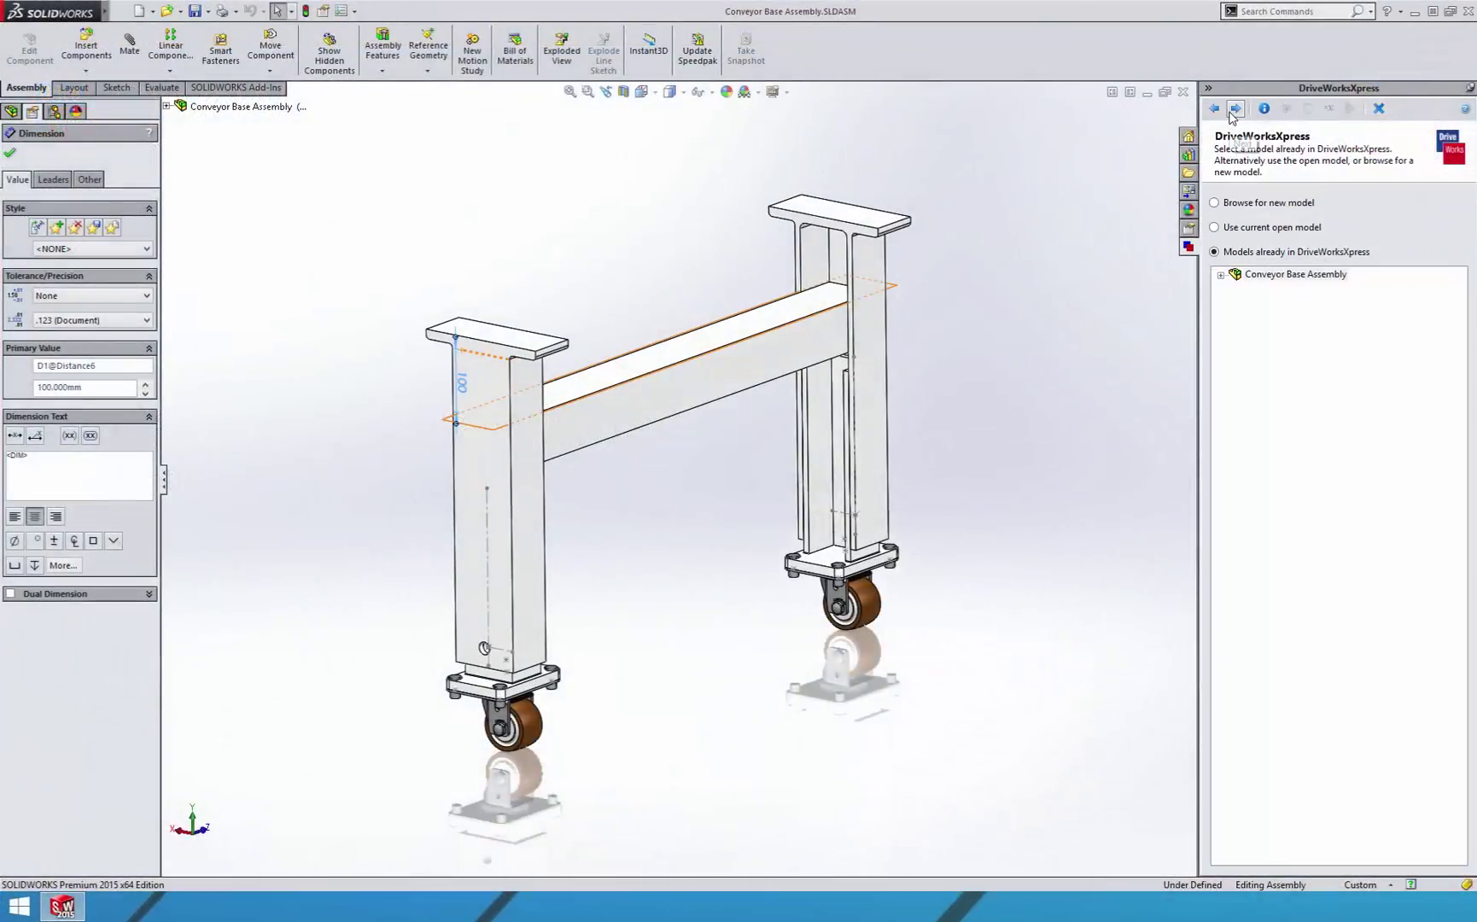
pyautogui.click(1221, 275)
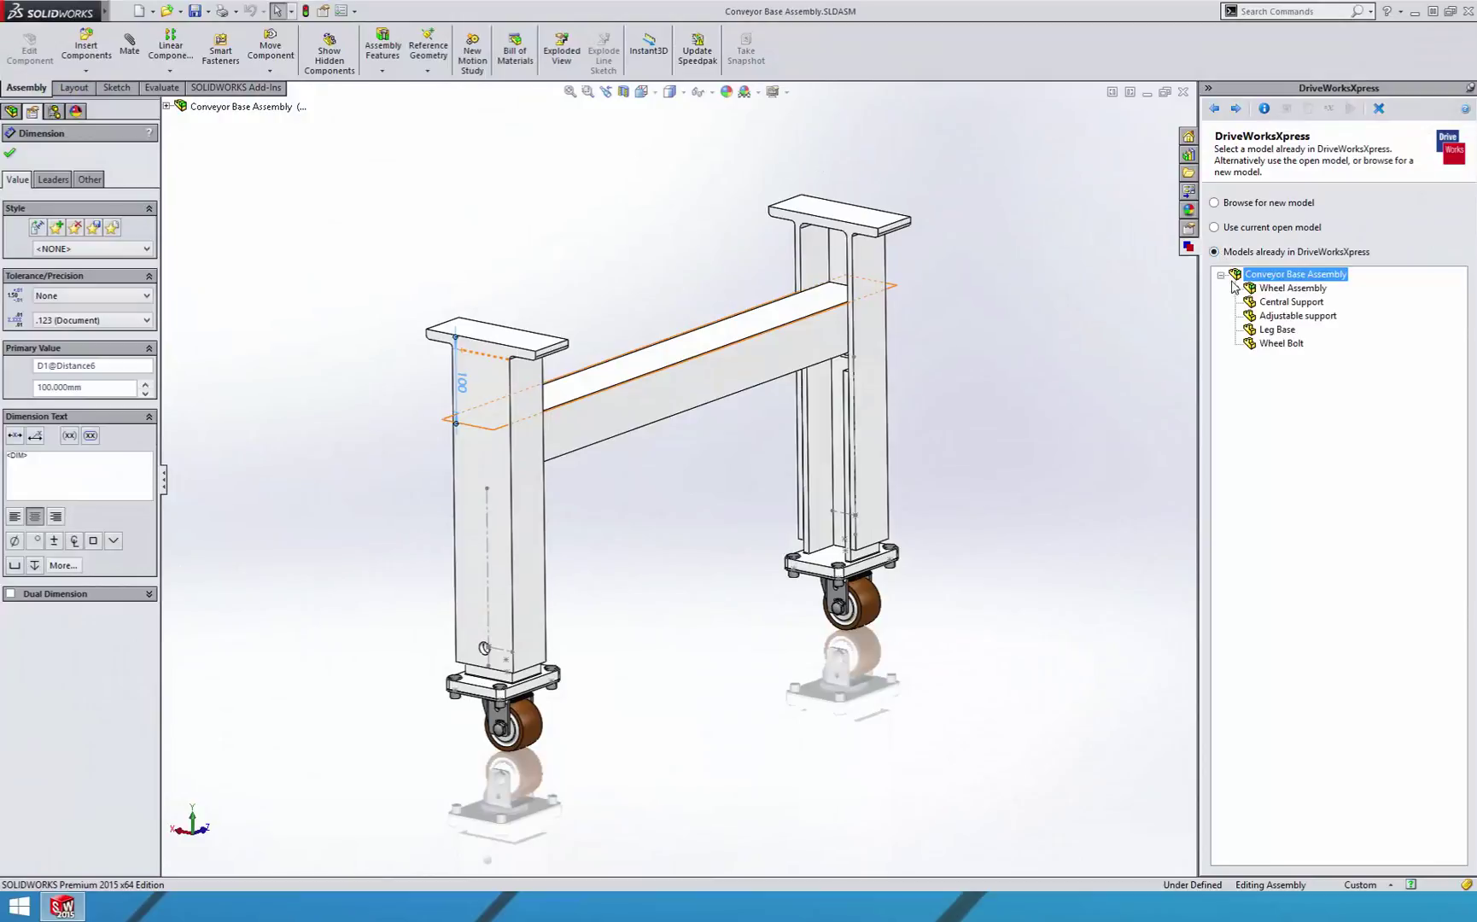
pyautogui.click(1294, 317)
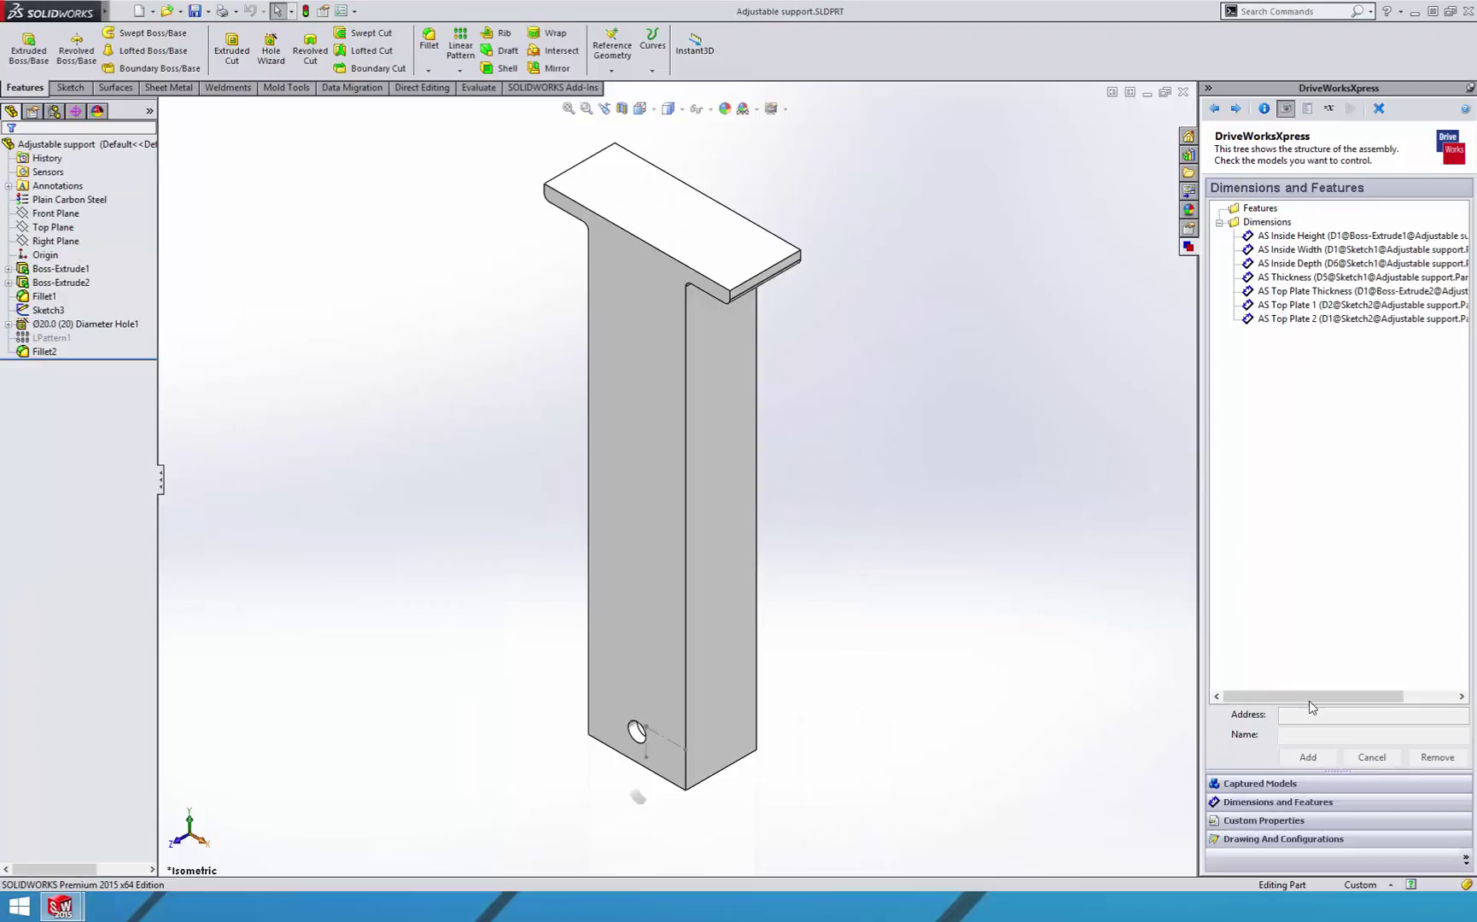
pyautogui.click(1324, 841)
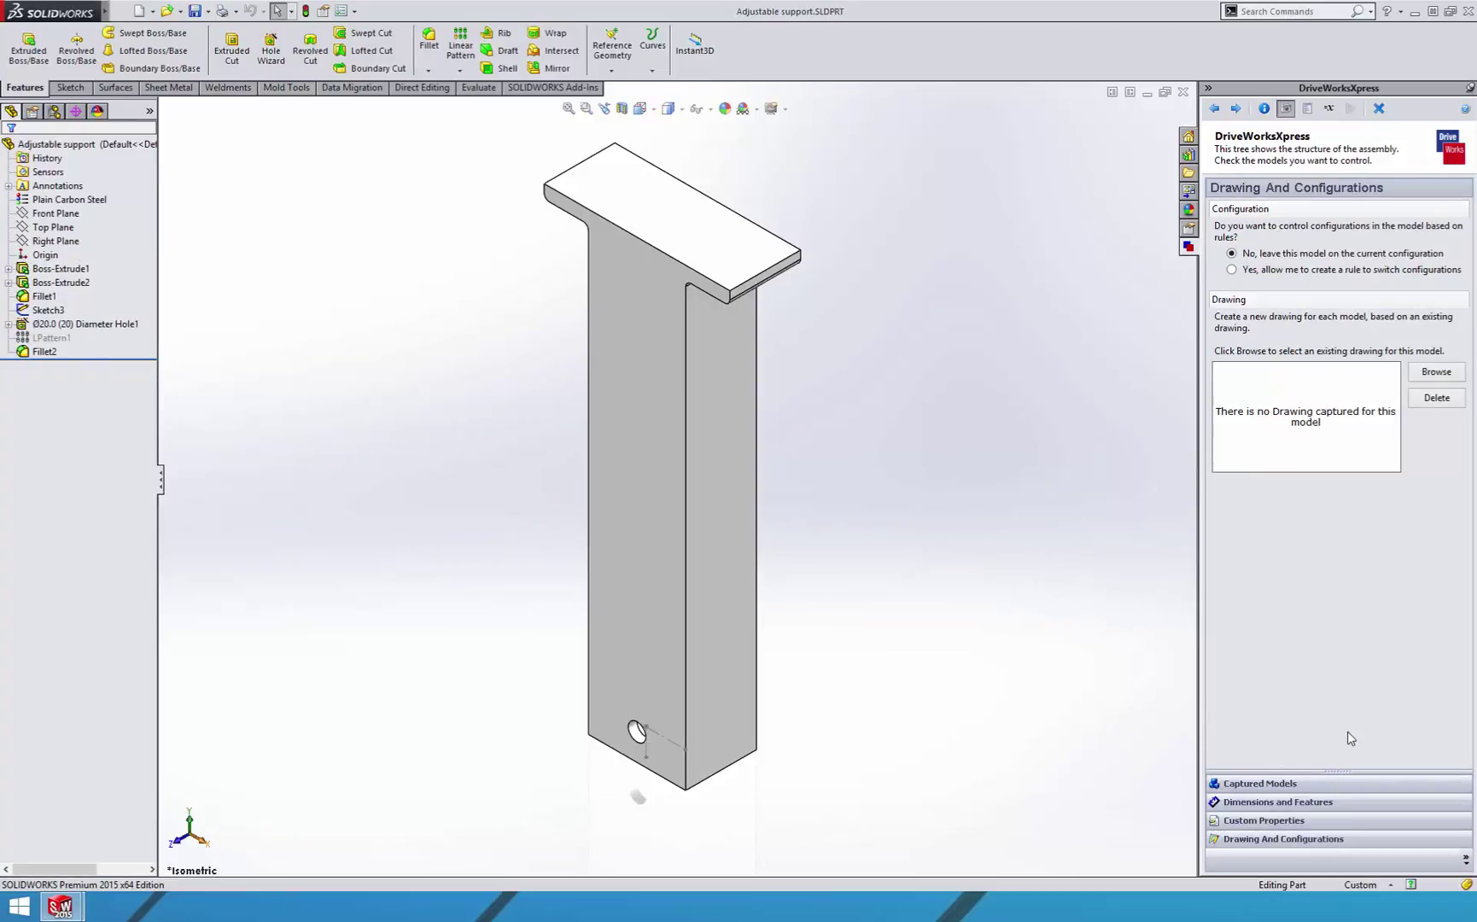
pyautogui.click(1437, 372)
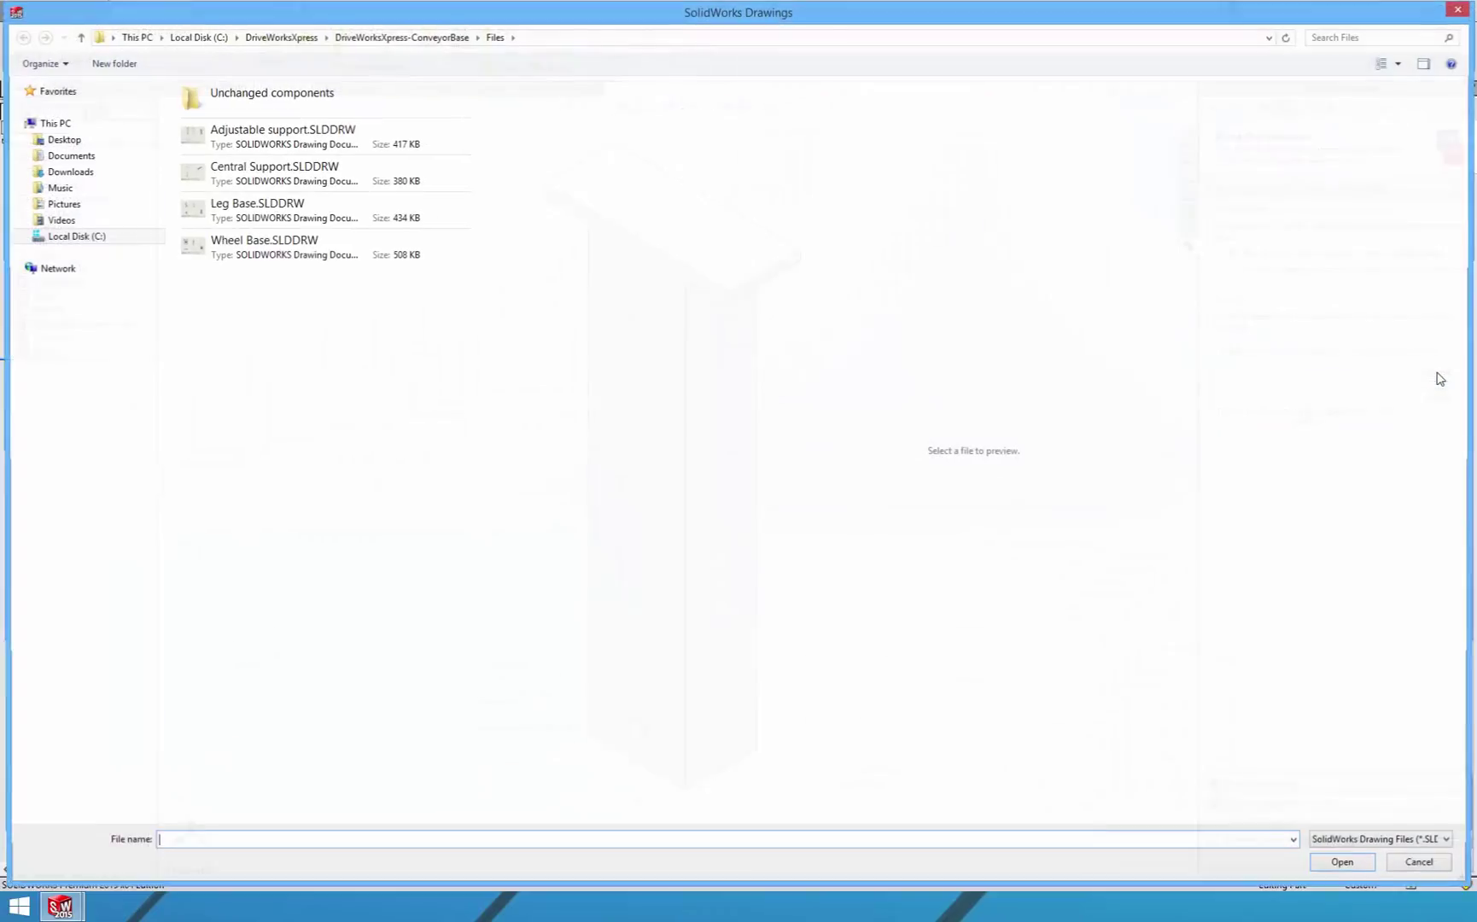
pyautogui.doubleClick(307, 135)
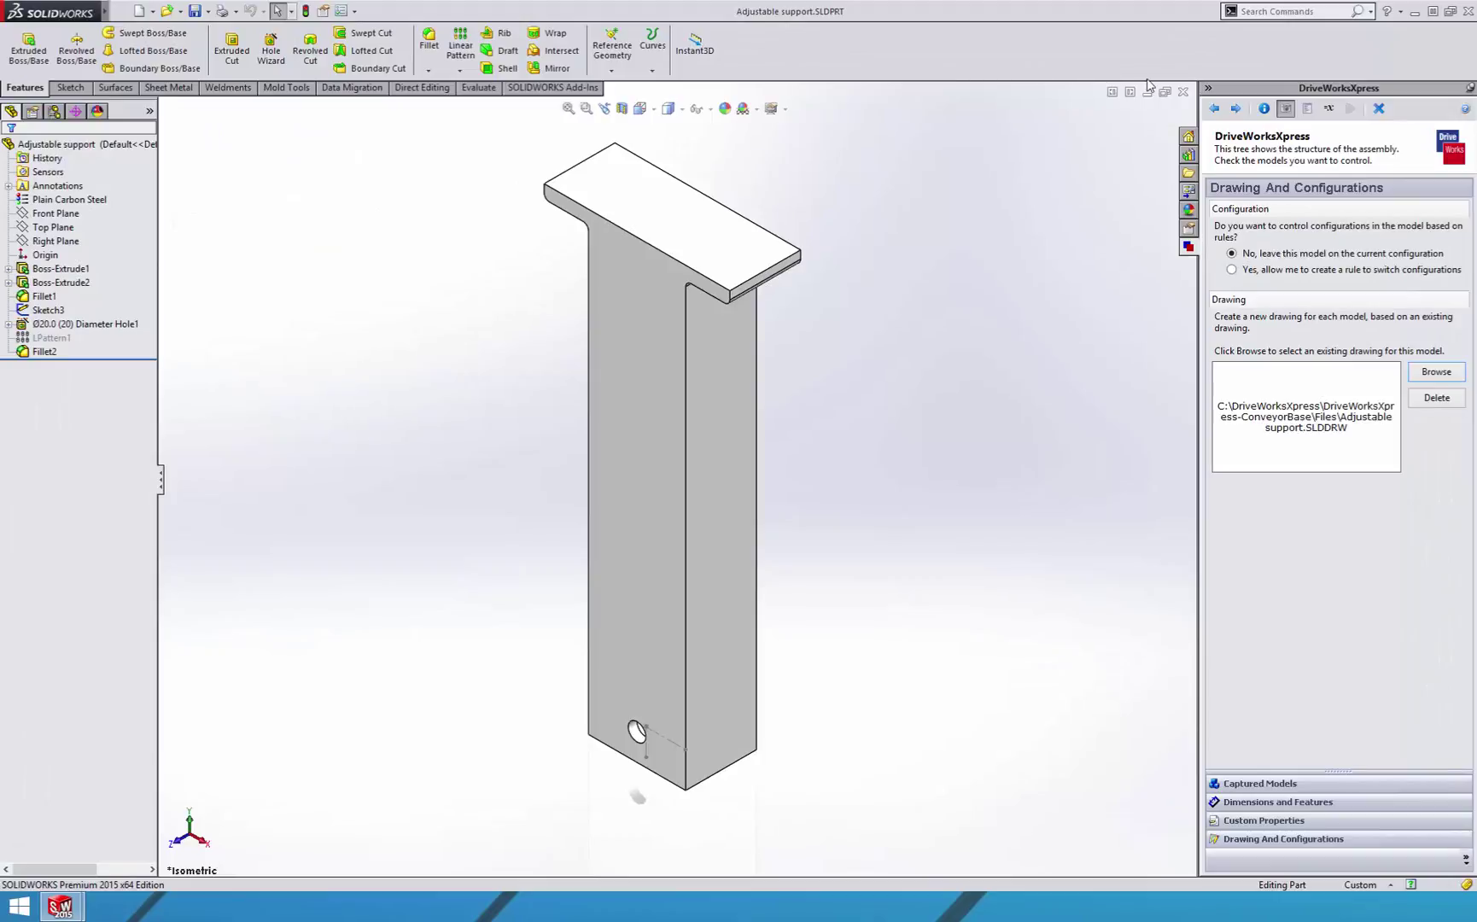
pyautogui.click(1183, 91)
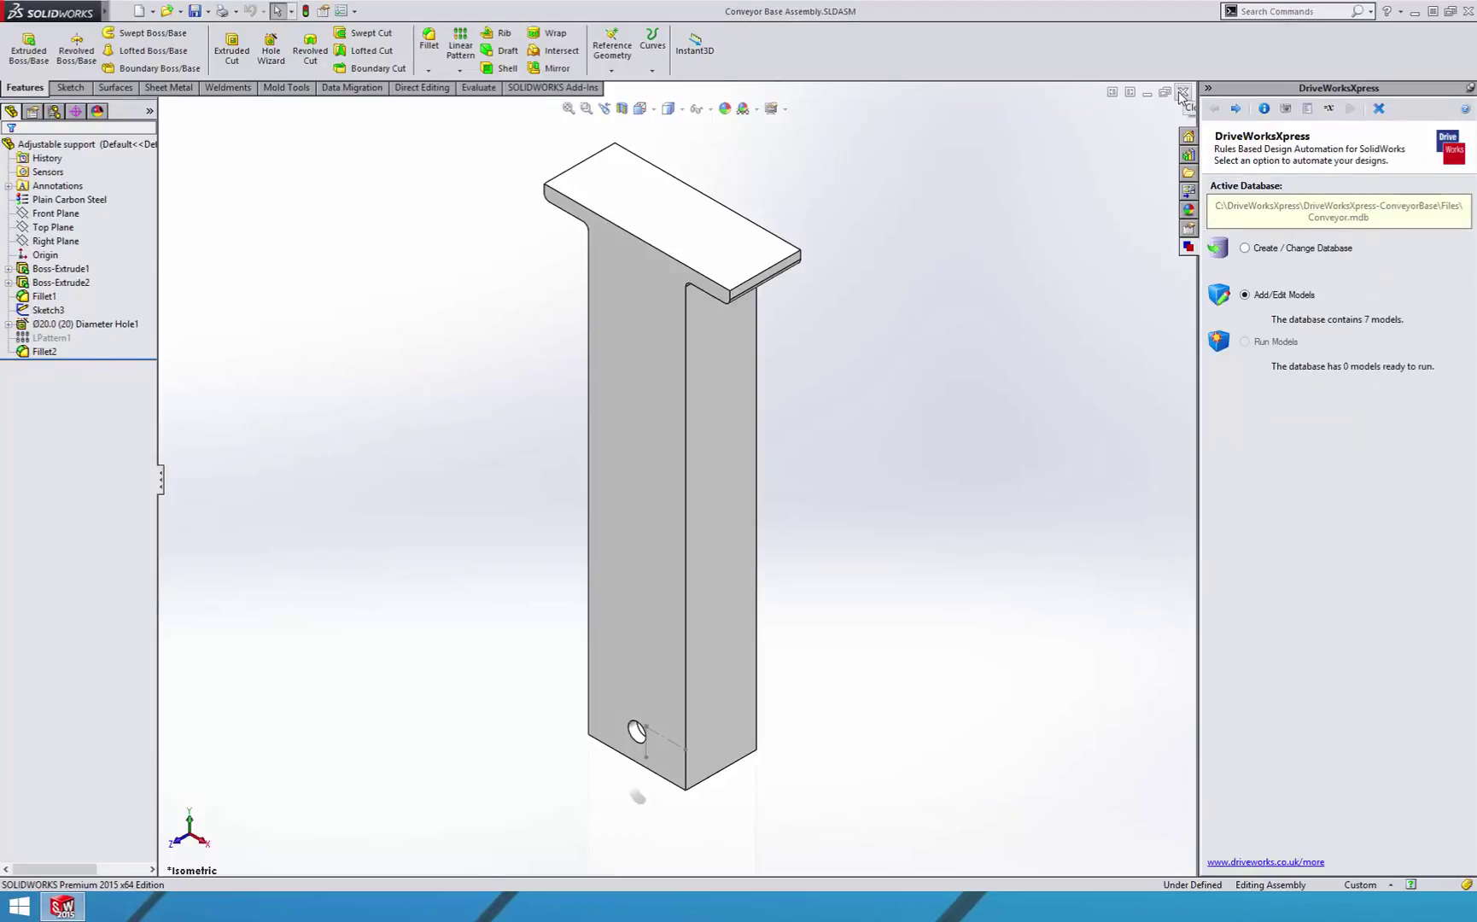
# Capture Leg Base.SLDDRW as the Leg Base part's drawing and close the part
pyautogui.click(1236, 108)
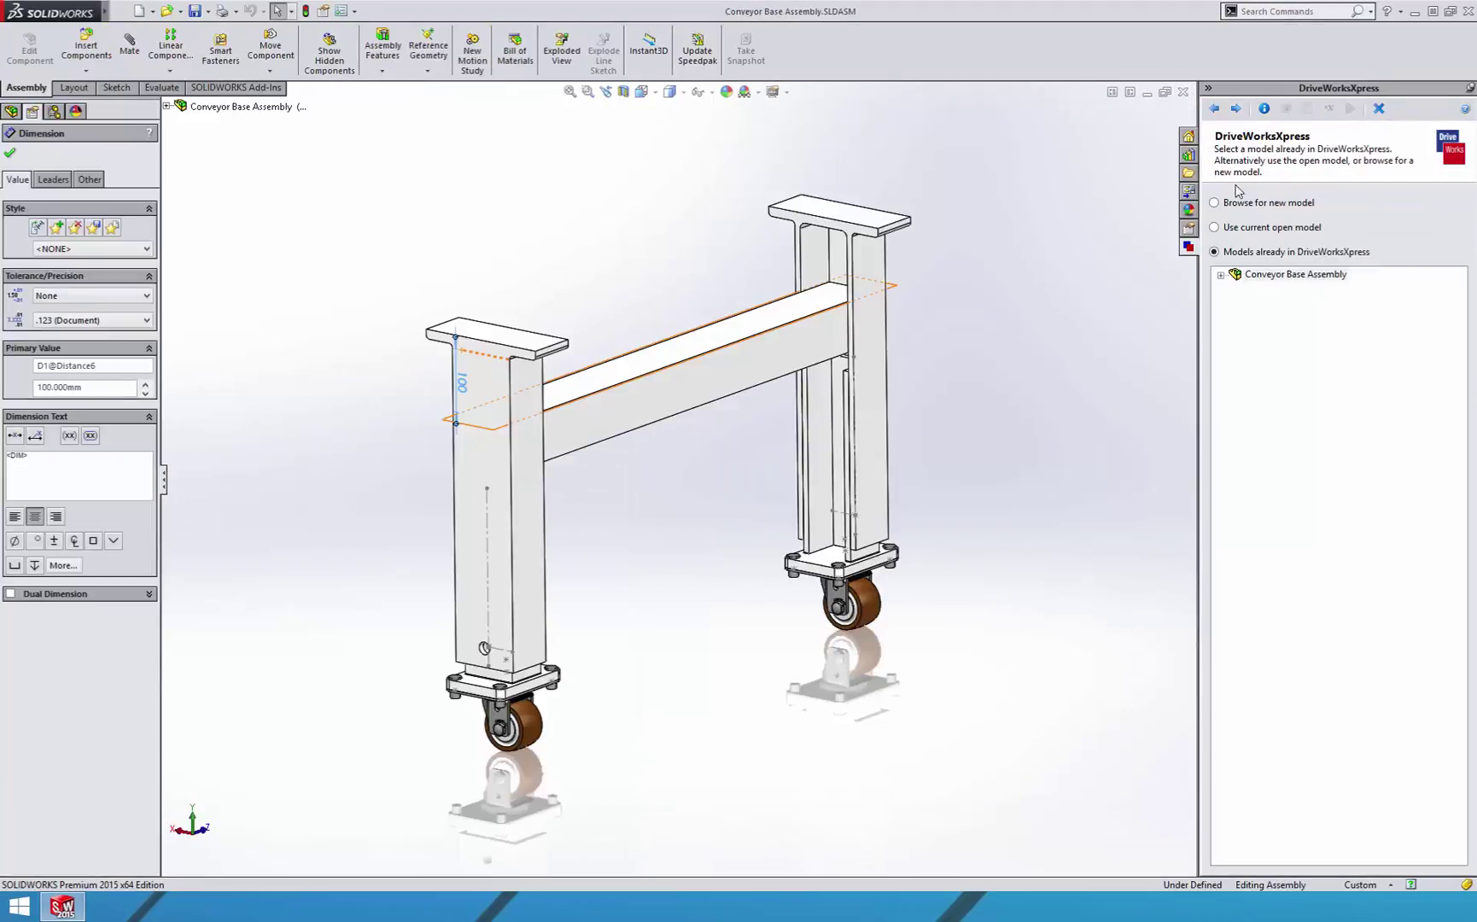
pyautogui.click(1223, 276)
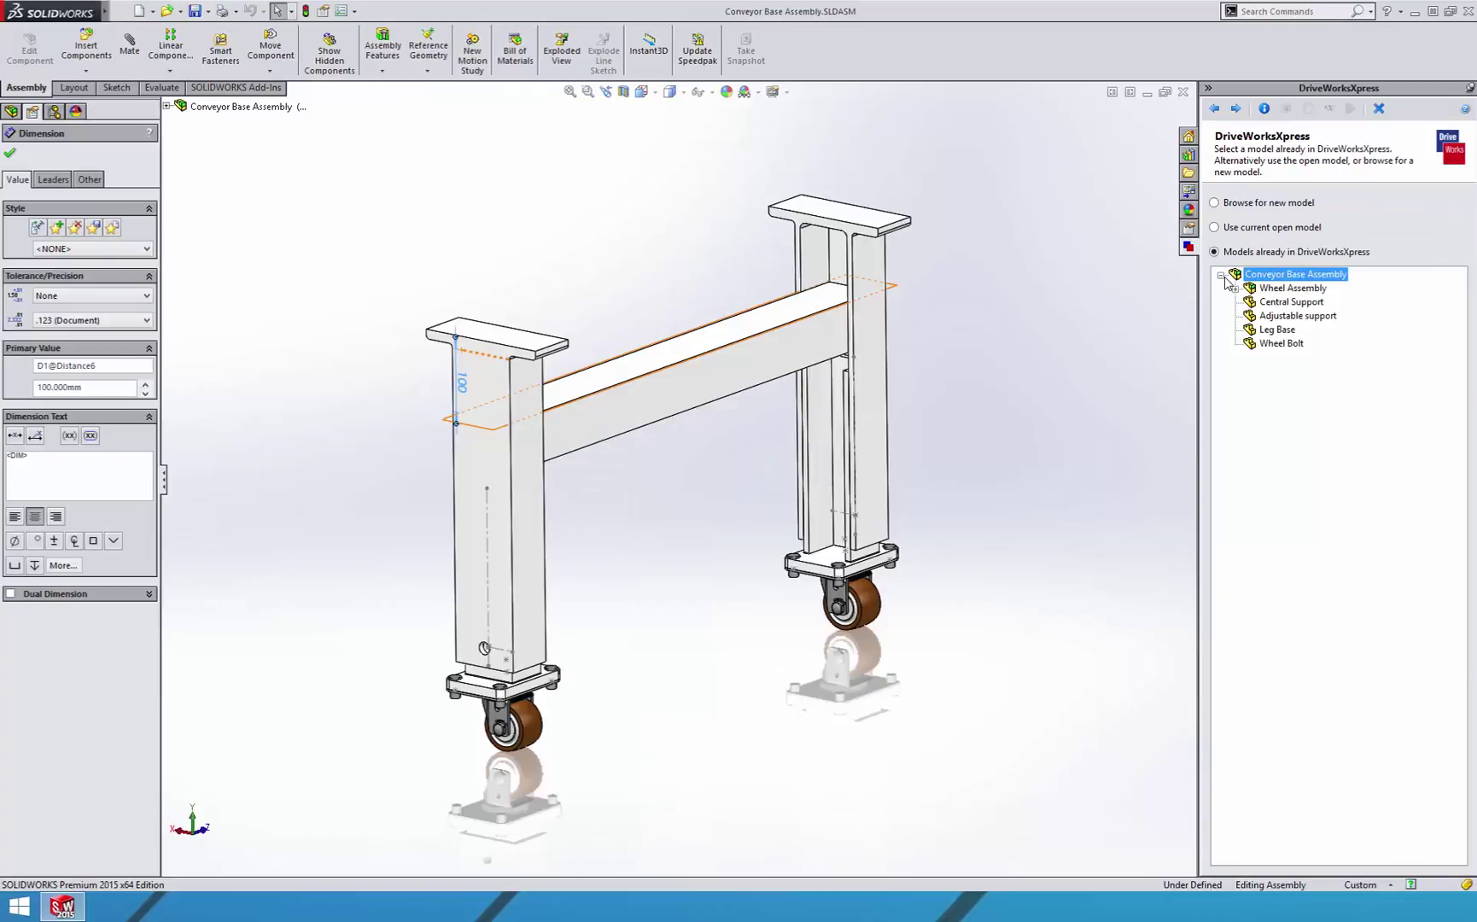
pyautogui.doubleClick(1272, 332)
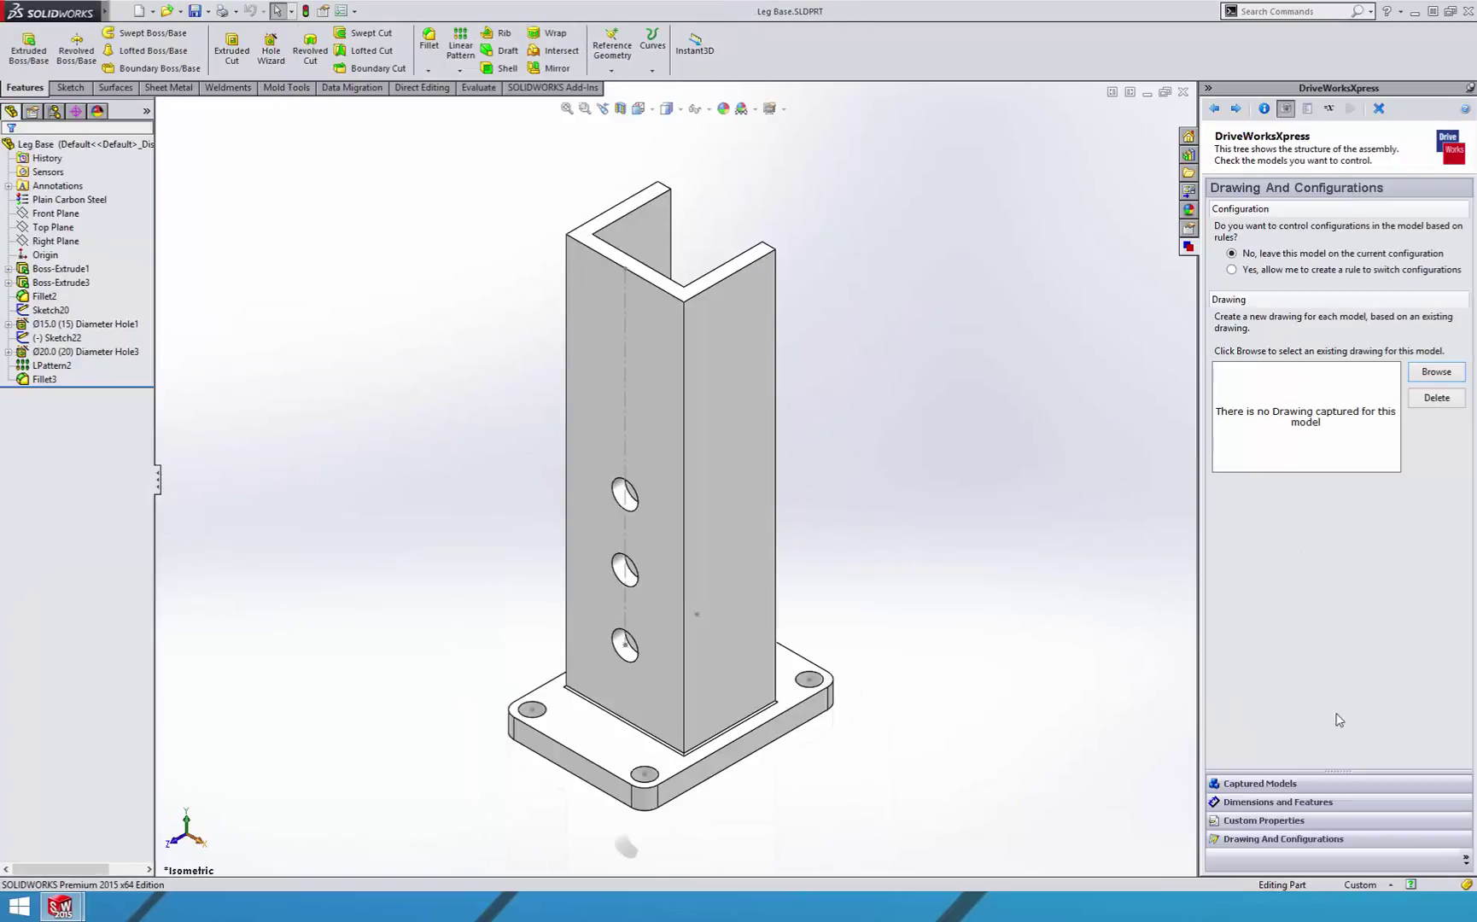
pyautogui.click(1436, 372)
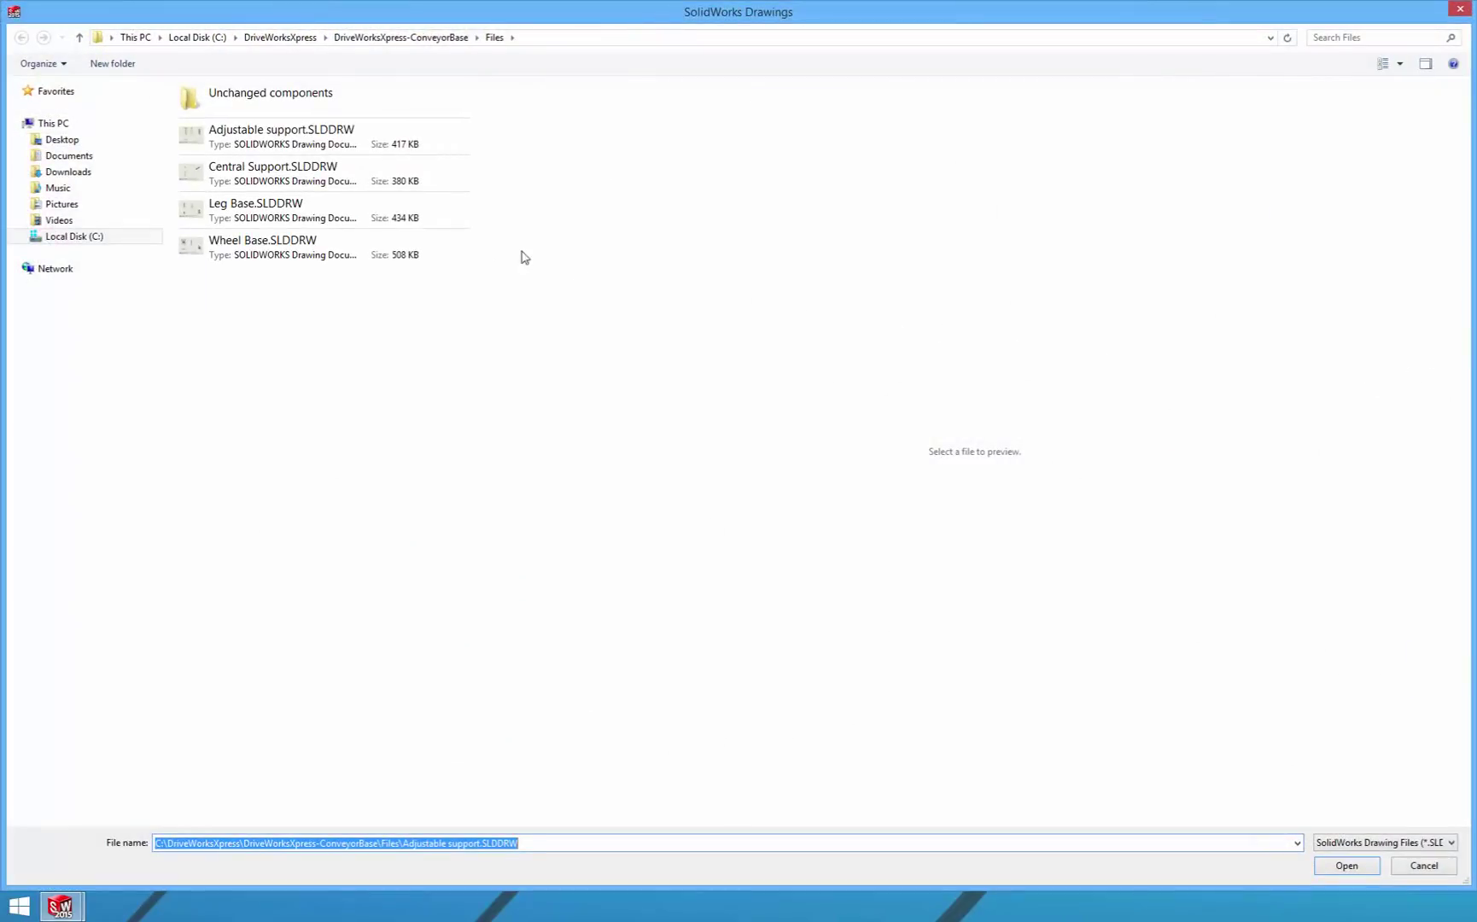
pyautogui.doubleClick(309, 215)
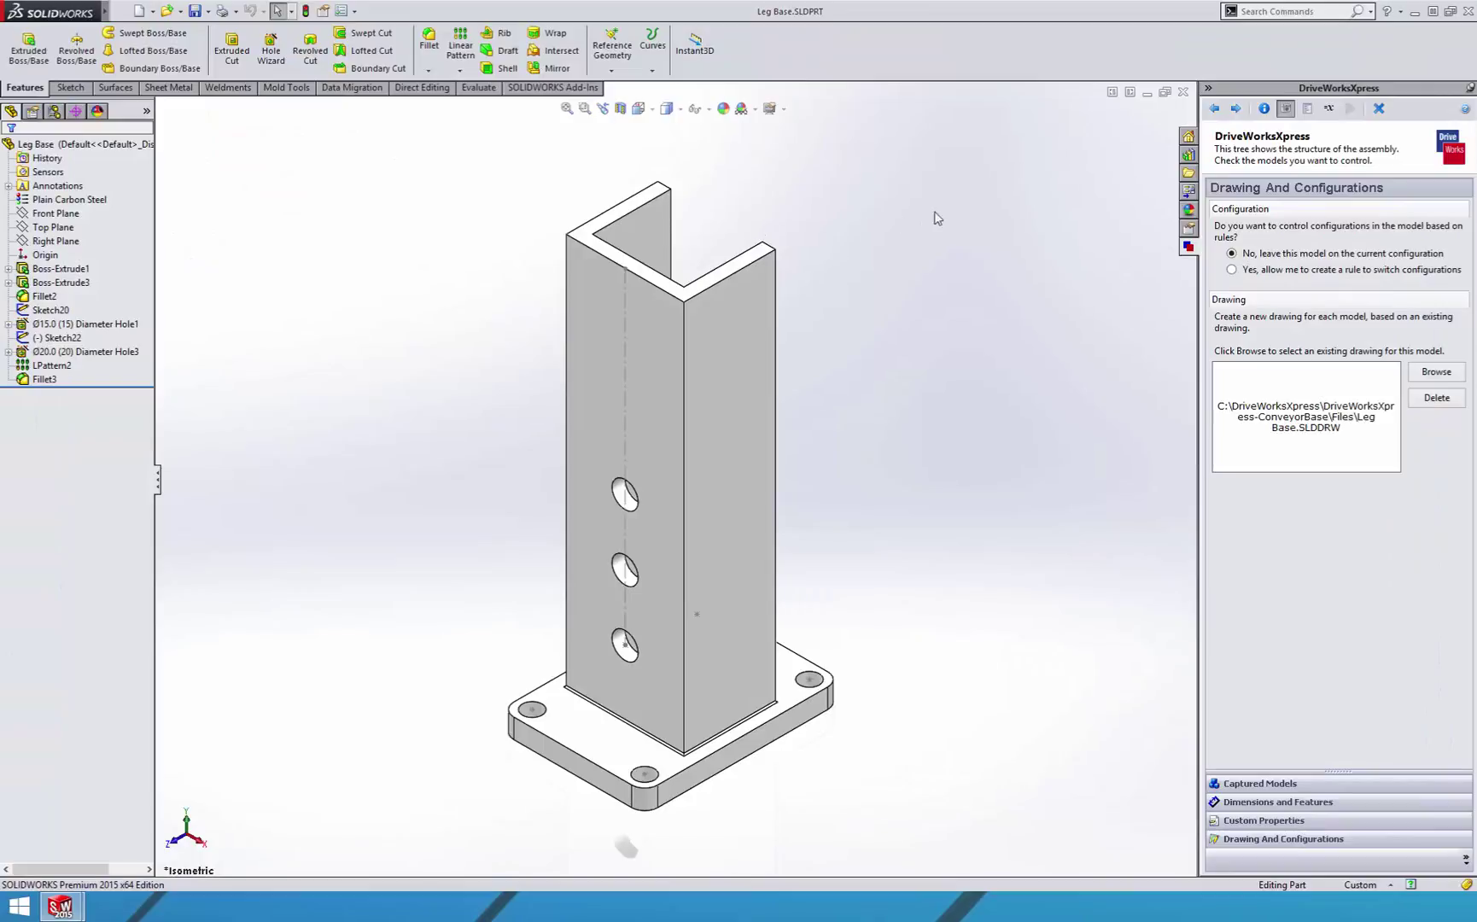
pyautogui.click(1183, 93)
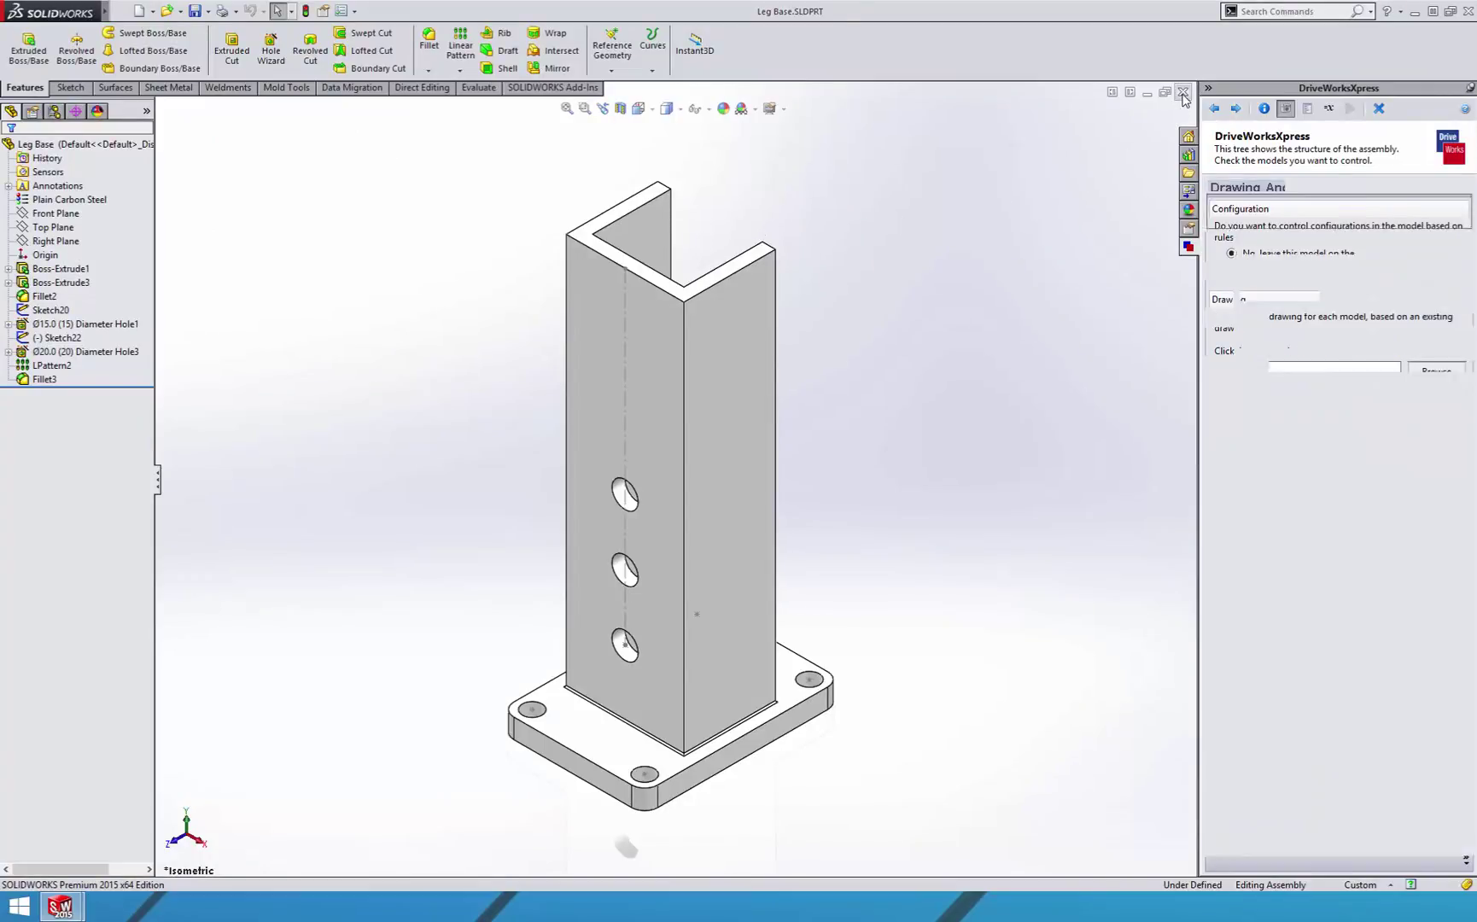
# Capture Wheel Base.SLDDRW as the drawing for the Wheel Base part
pyautogui.click(1235, 109)
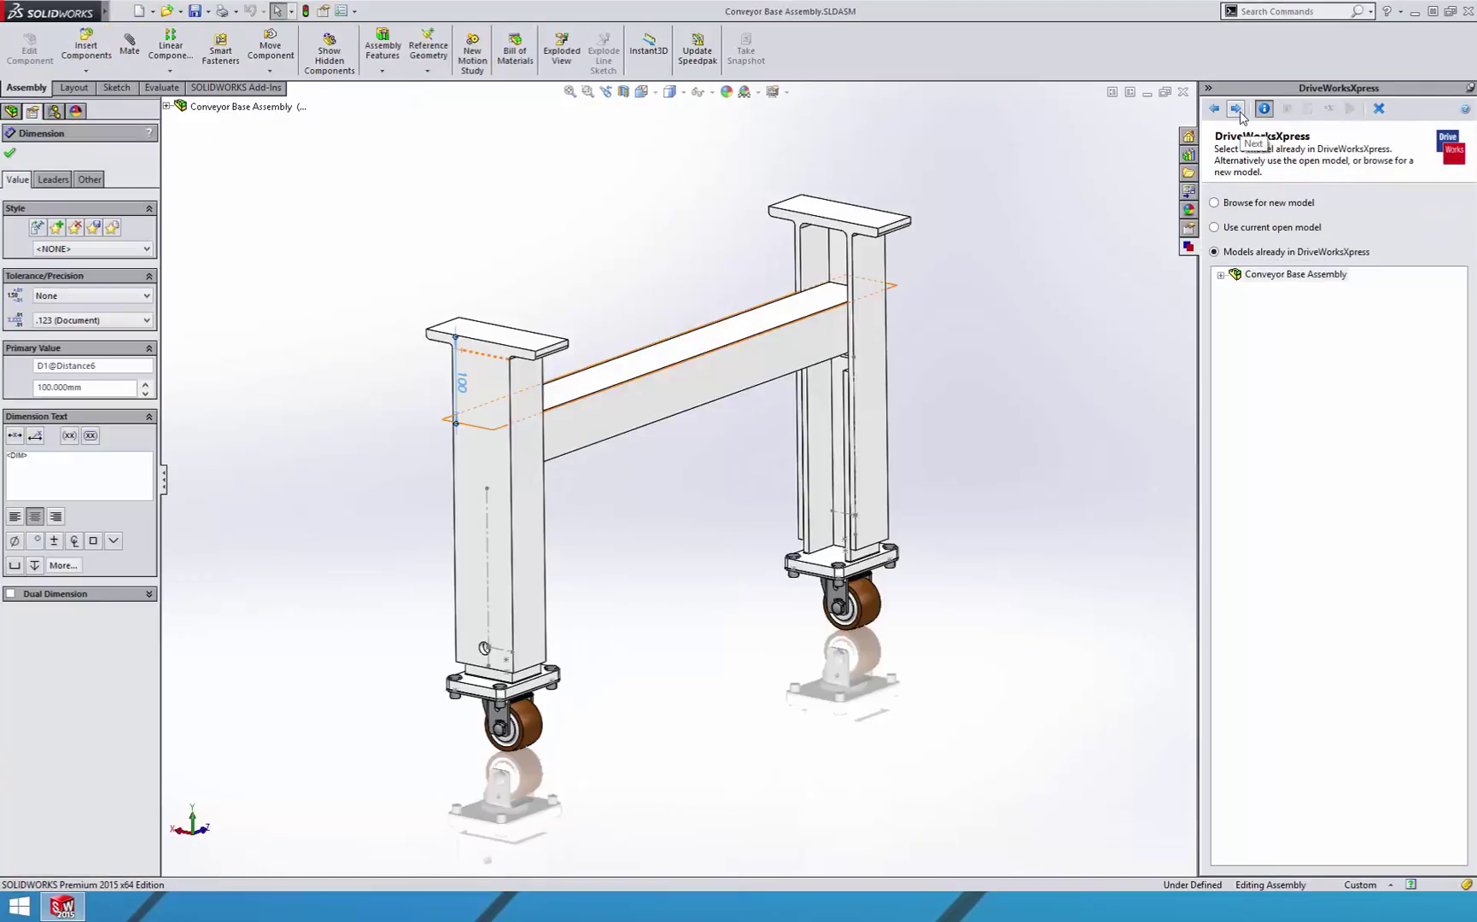
pyautogui.click(1221, 274)
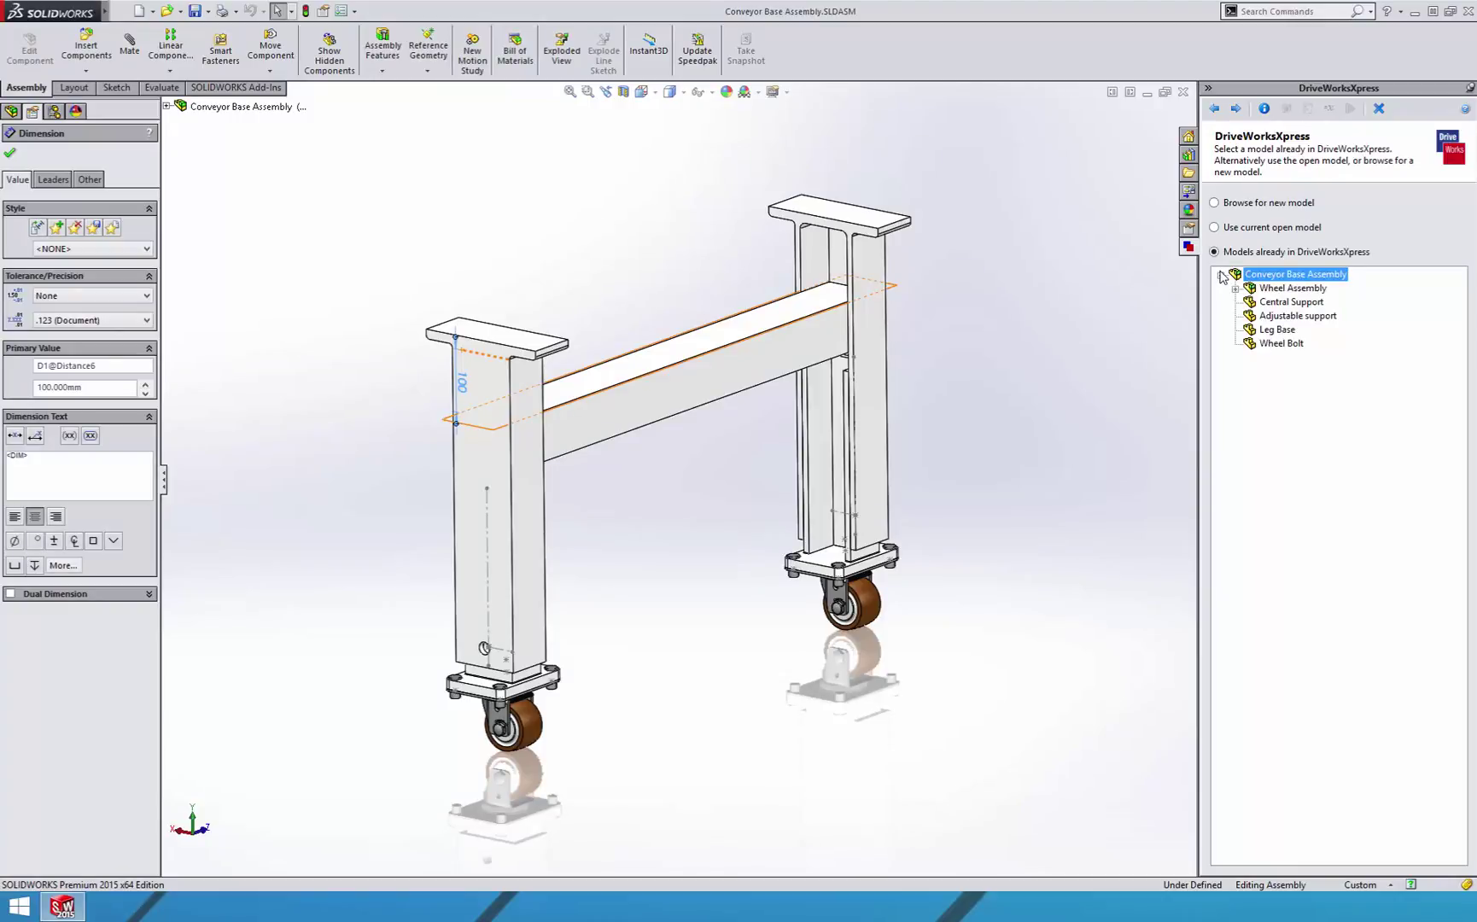
pyautogui.click(1237, 288)
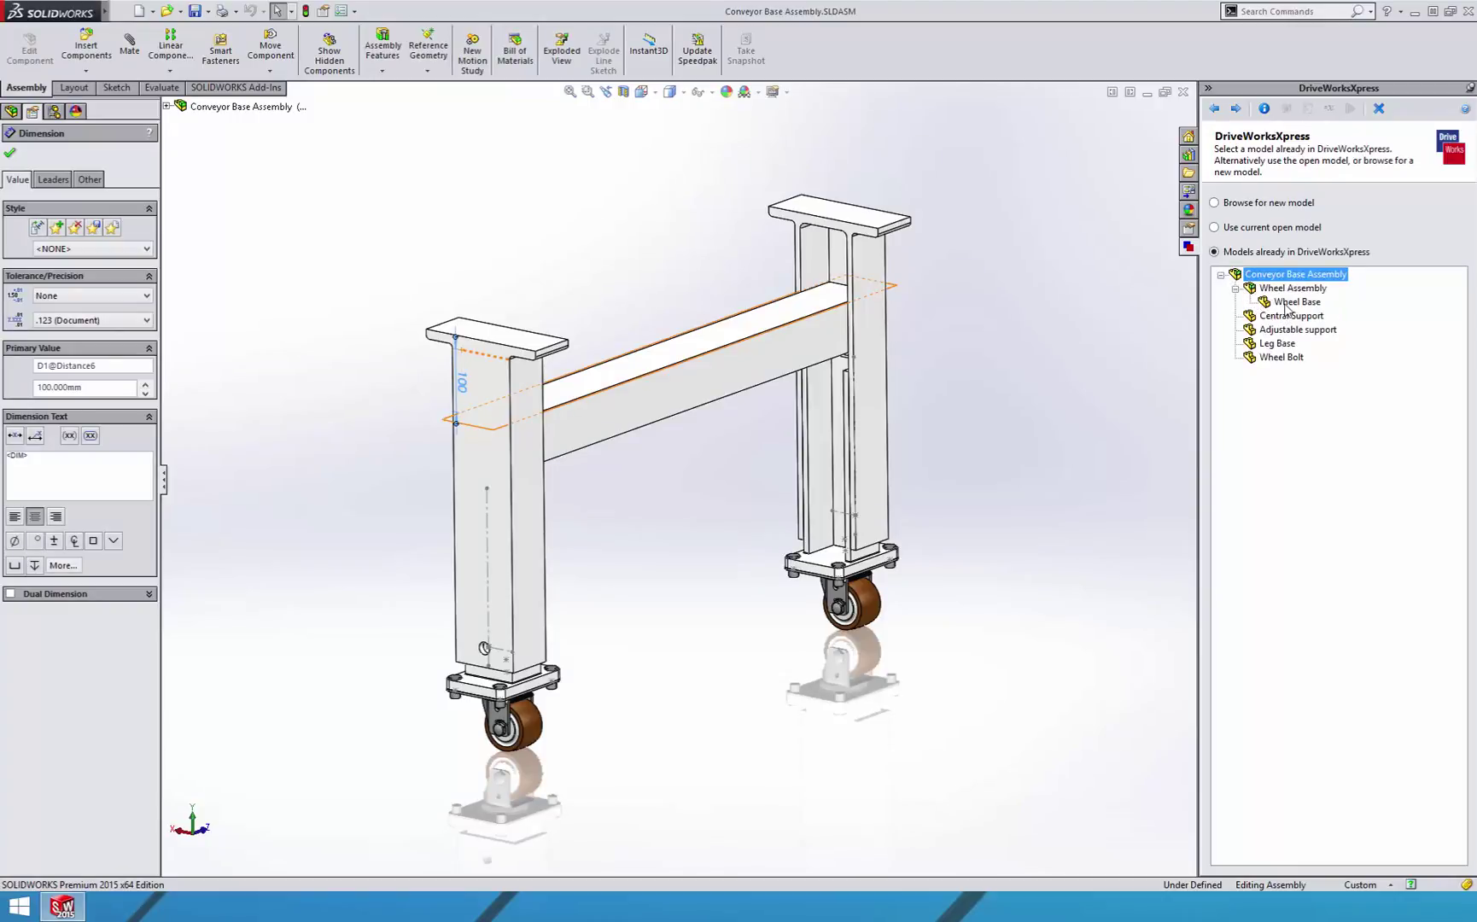
pyautogui.doubleClick(1288, 305)
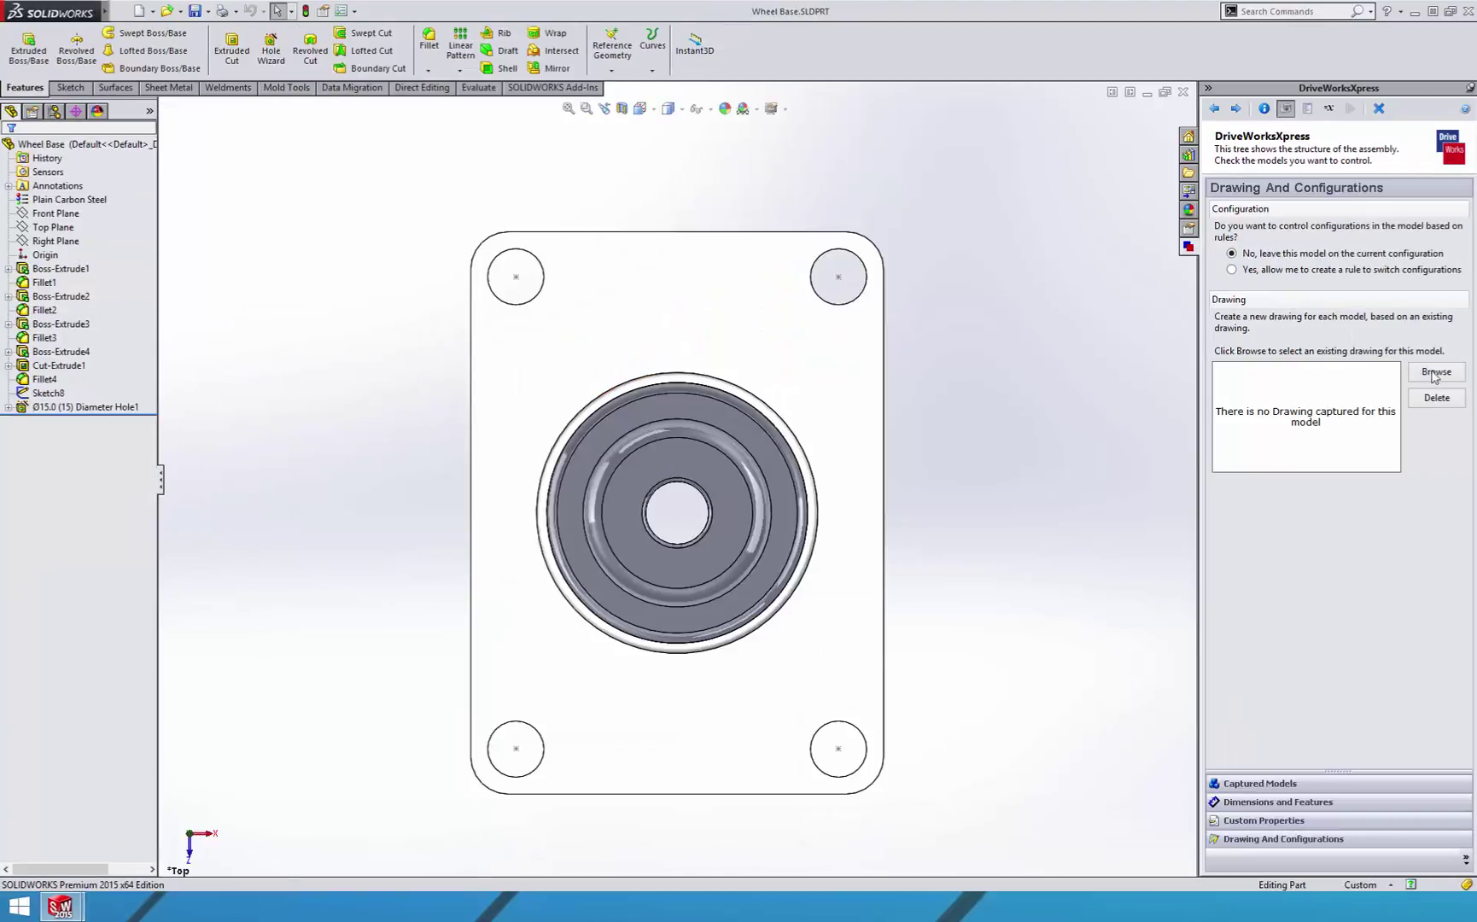
pyautogui.click(1426, 376)
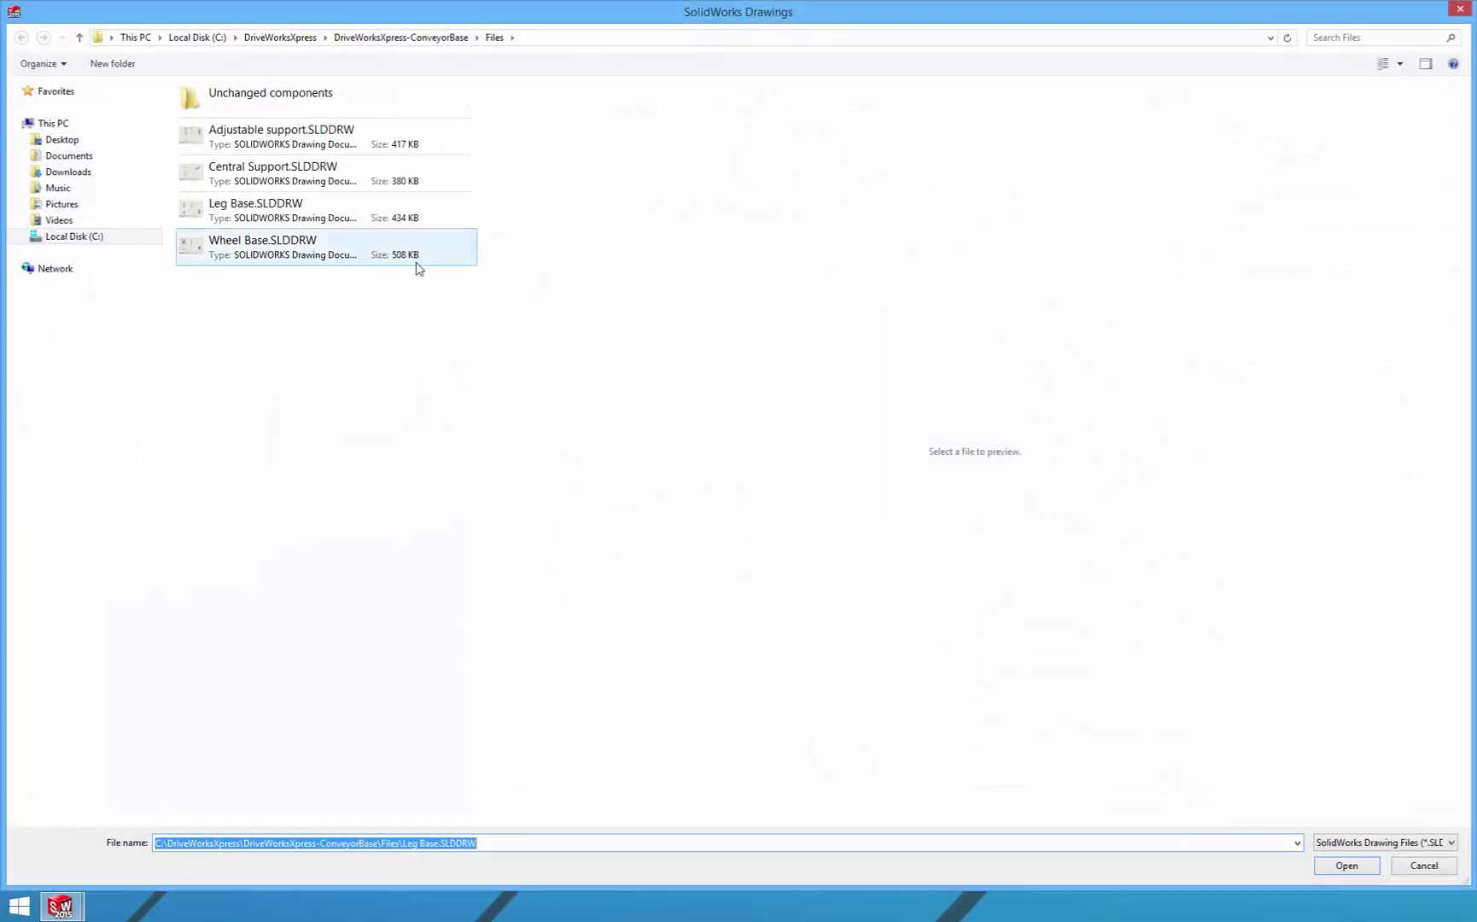
pyautogui.doubleClick(380, 261)
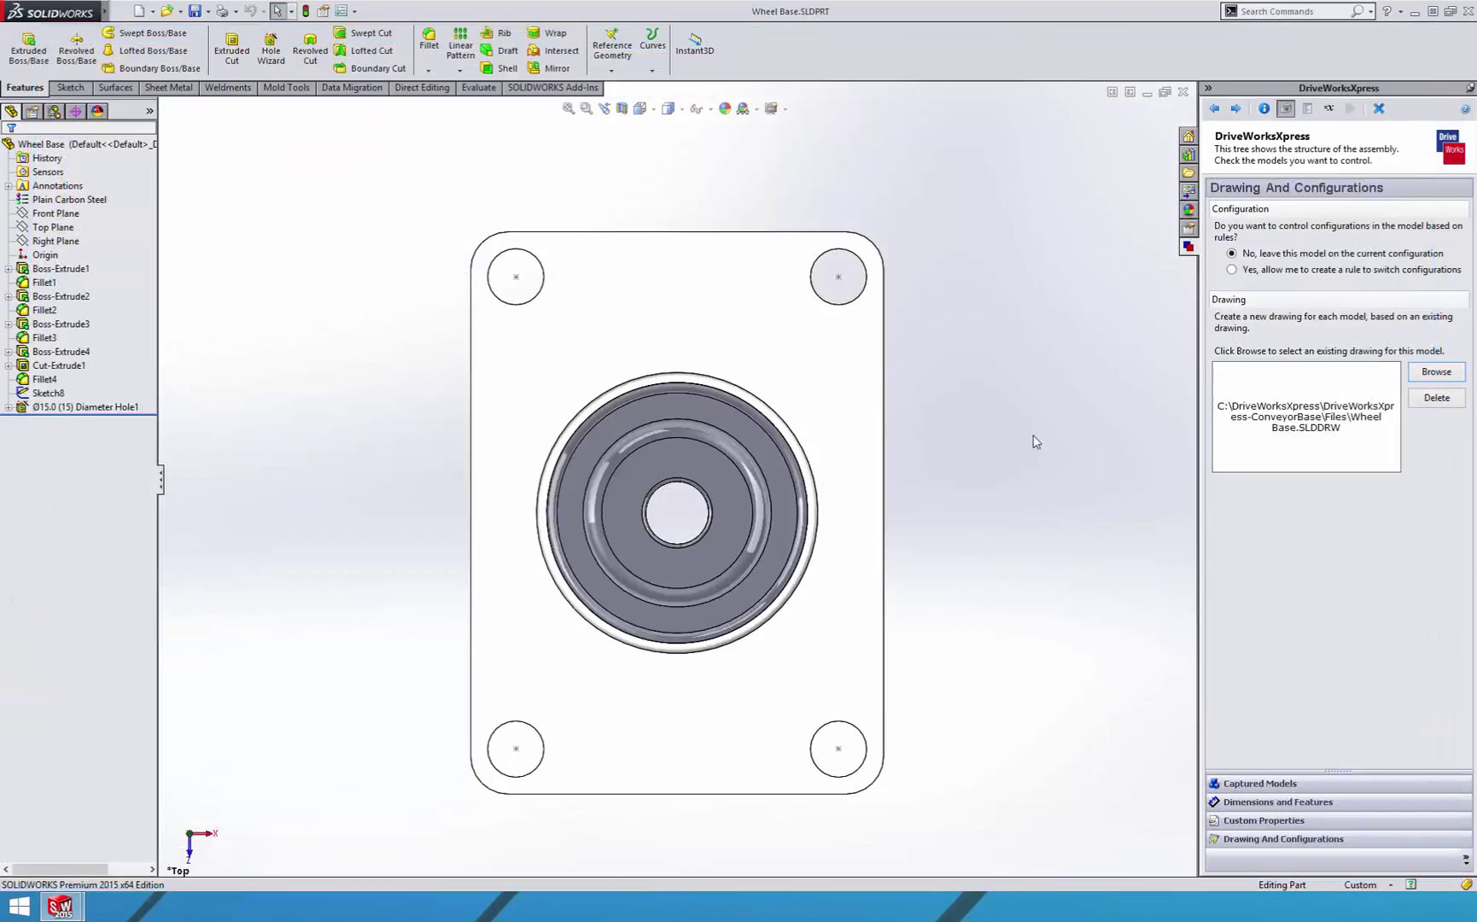
pyautogui.click(1183, 93)
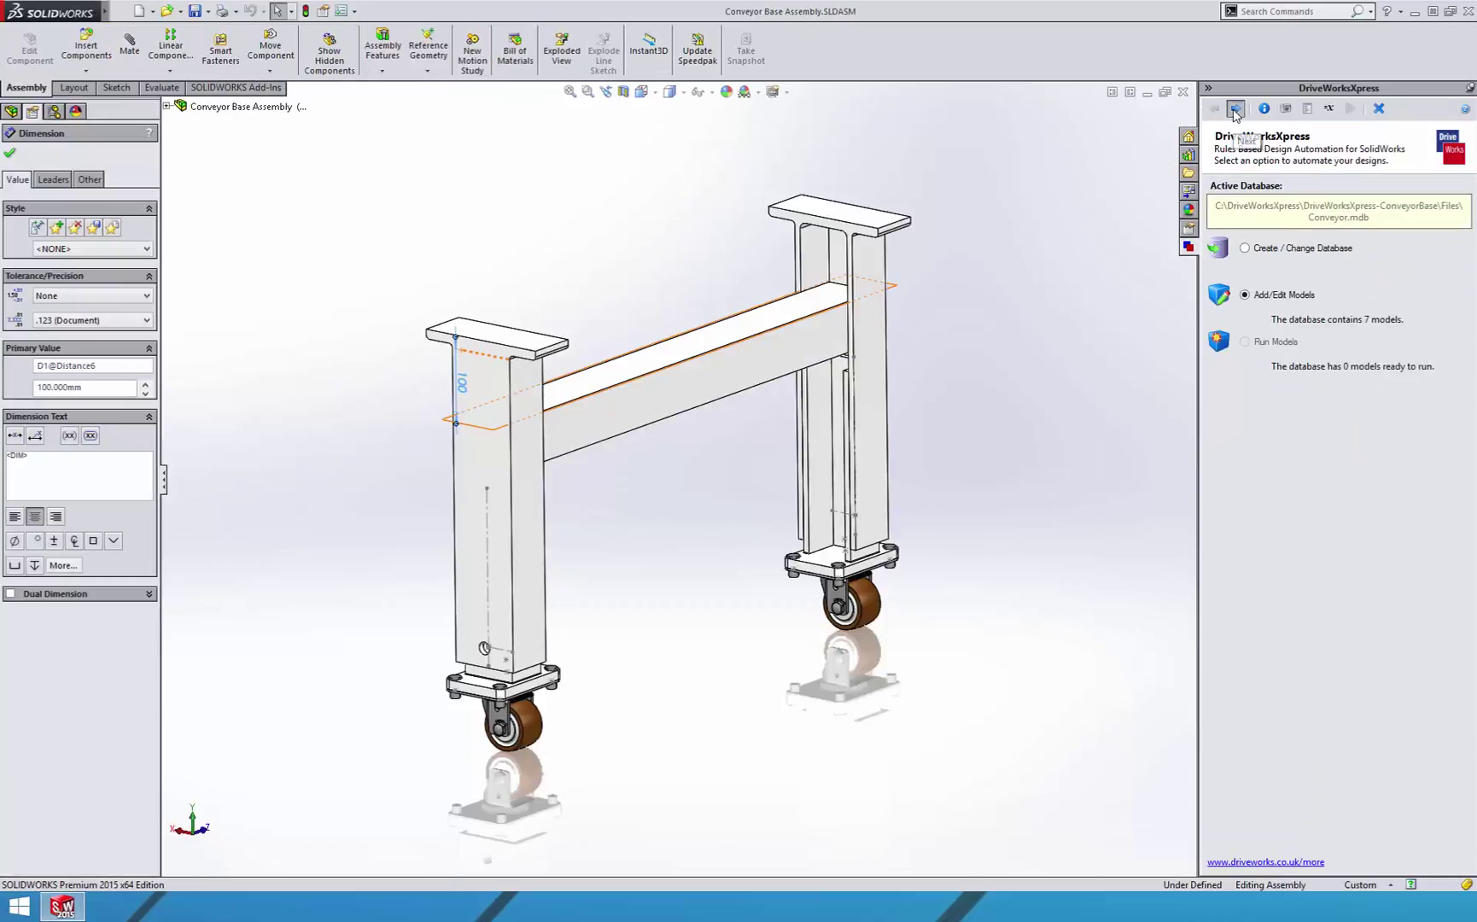
# Capture Central Support.SLDDRW as the Central Support drawing and return to the assembly
pyautogui.click(1236, 108)
pyautogui.click(1220, 275)
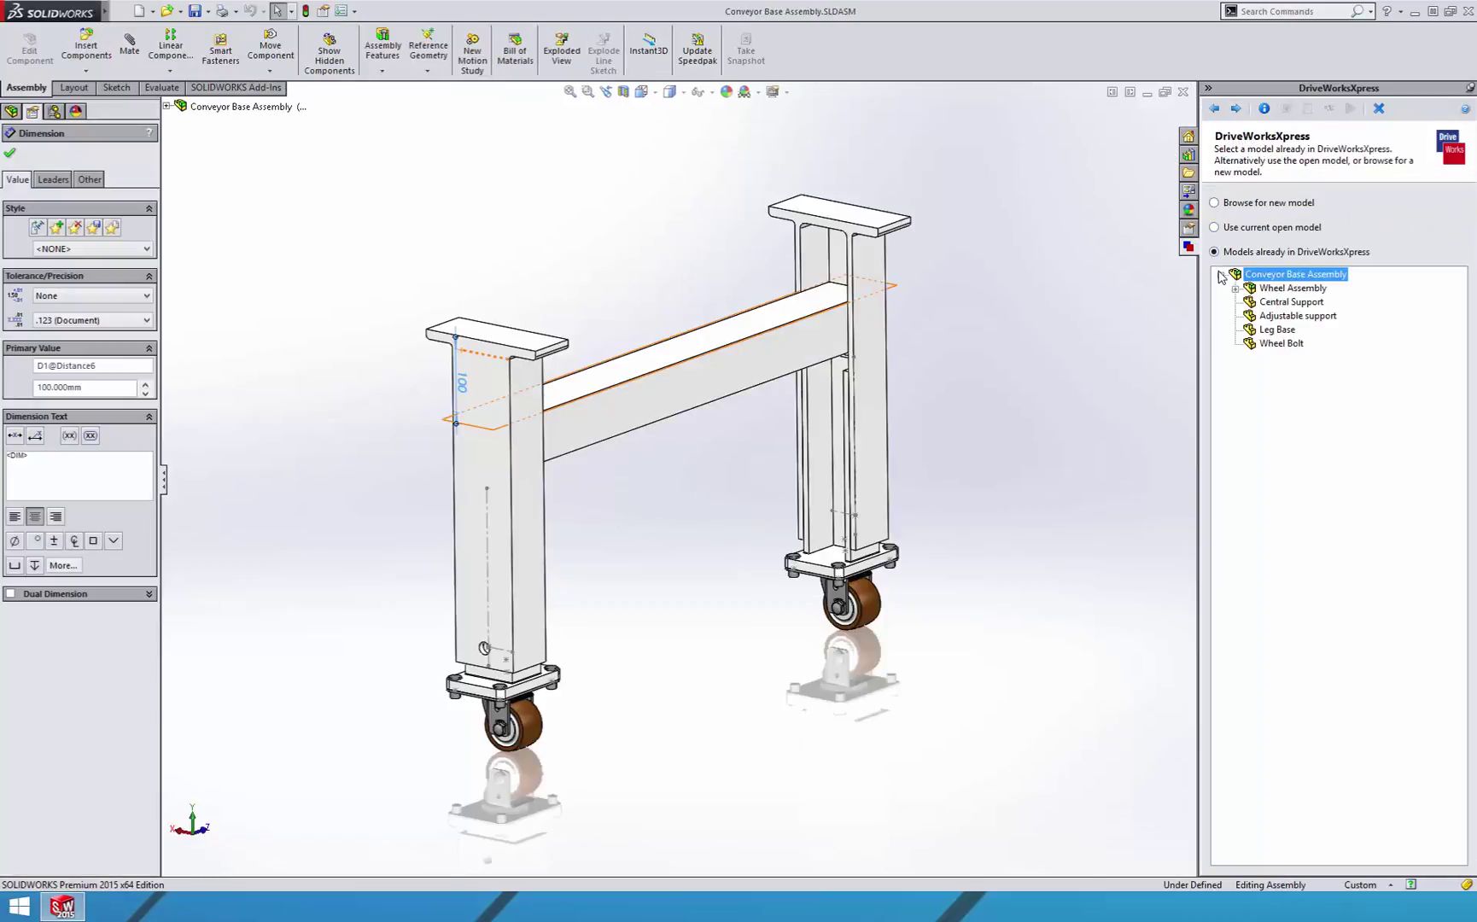
pyautogui.doubleClick(1278, 302)
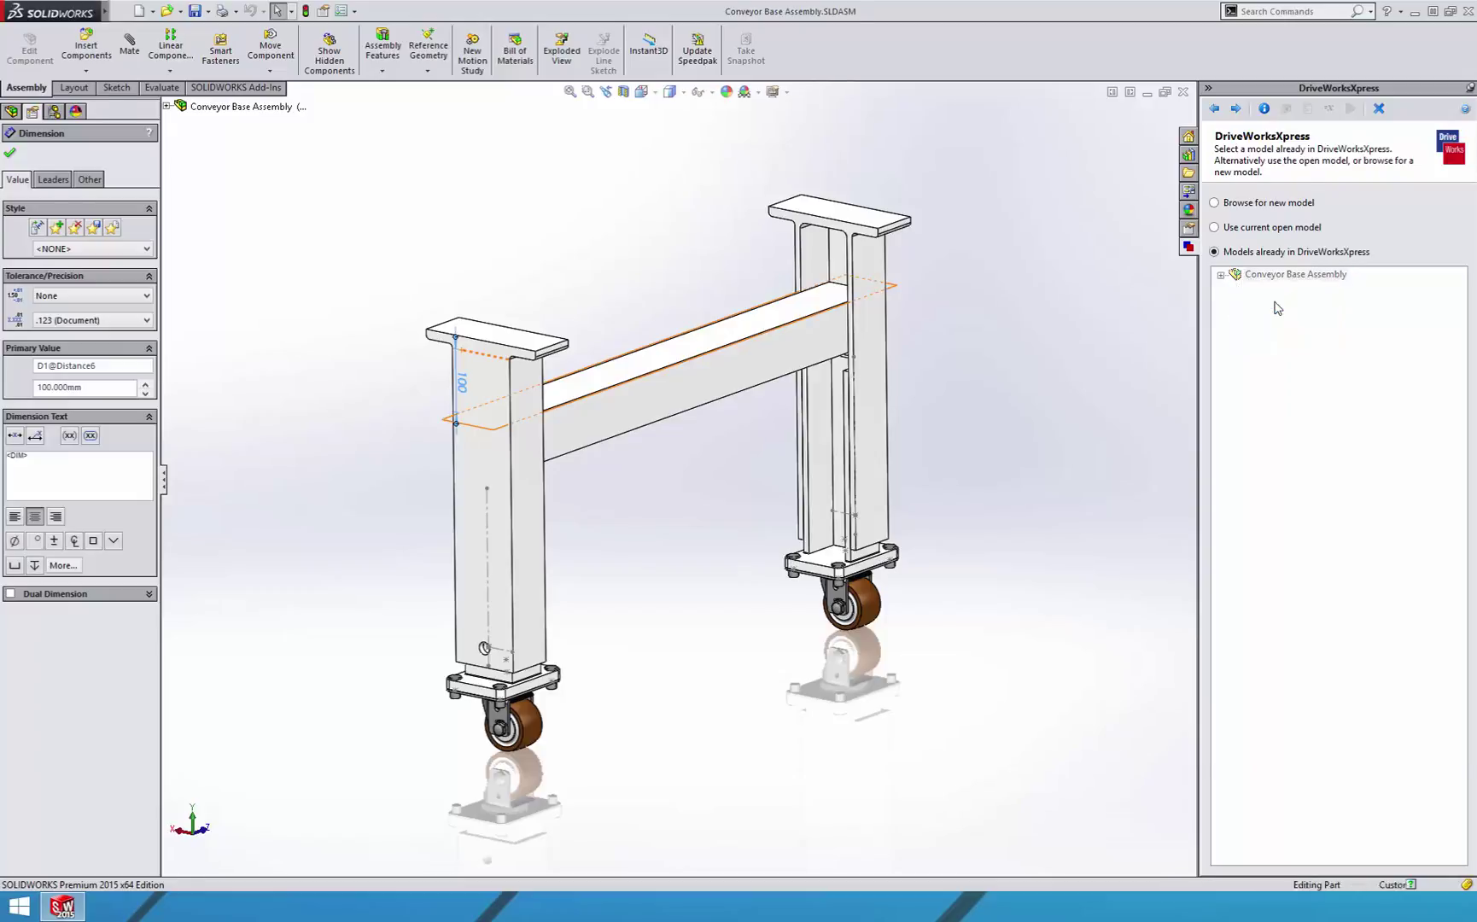
pyautogui.click(1421, 376)
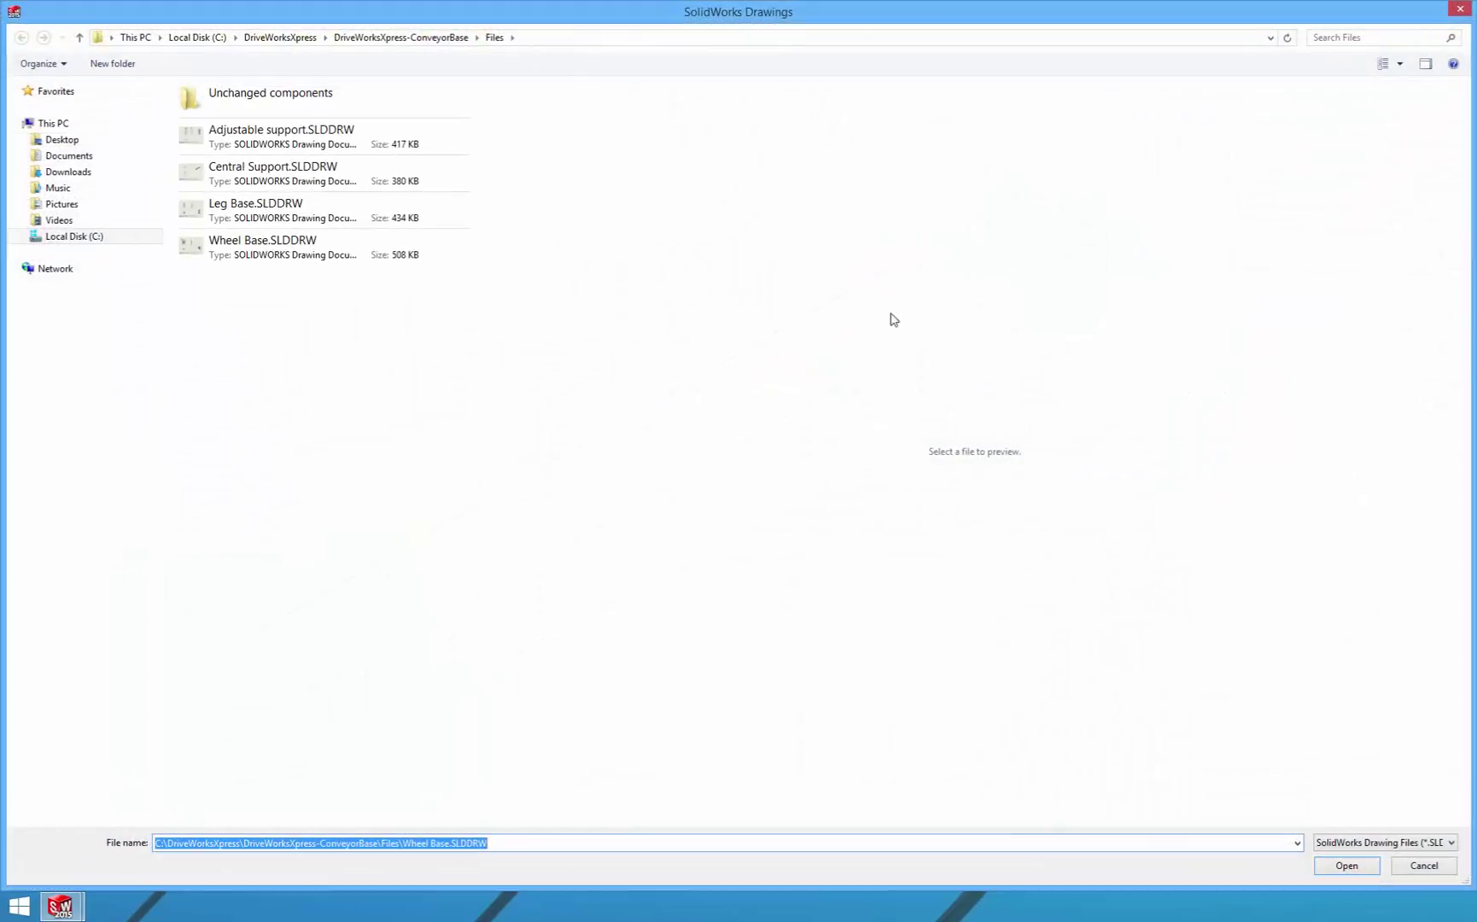
pyautogui.doubleClick(342, 175)
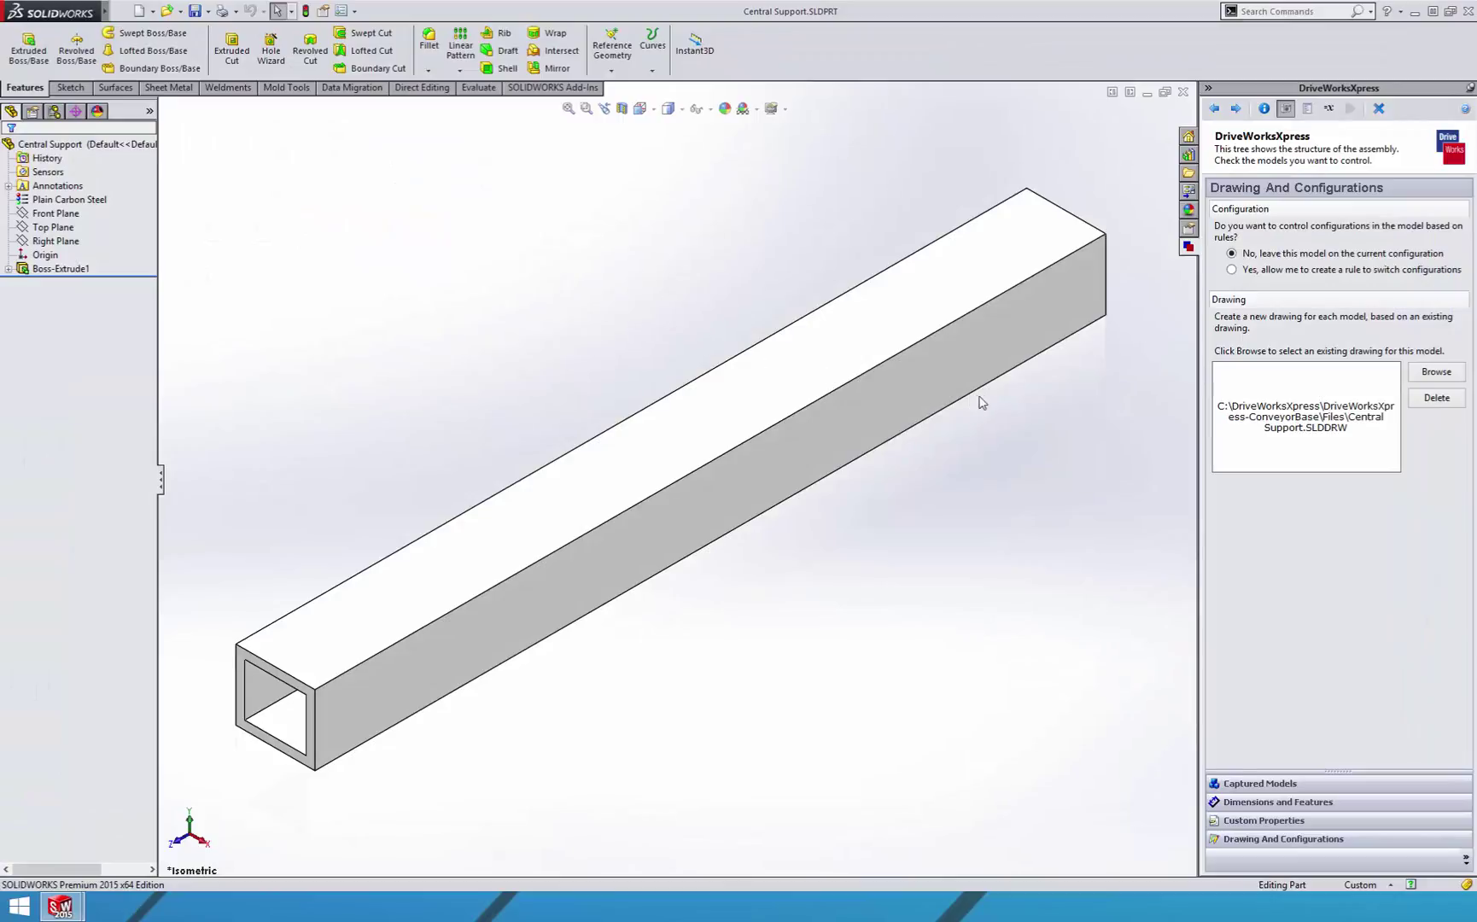
pyautogui.click(1182, 94)
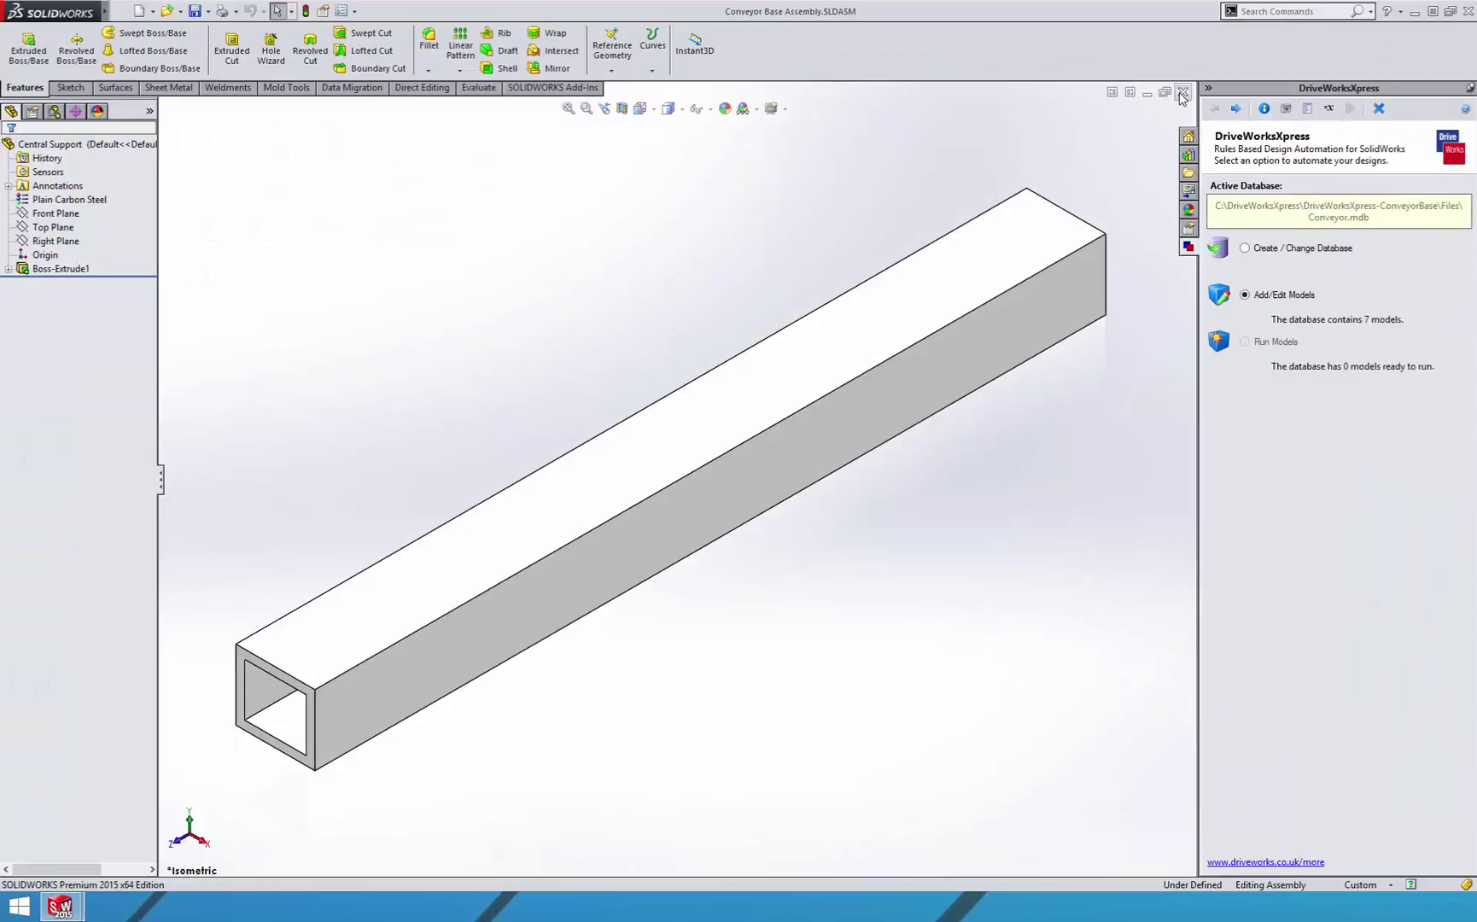
pyautogui.click(1236, 108)
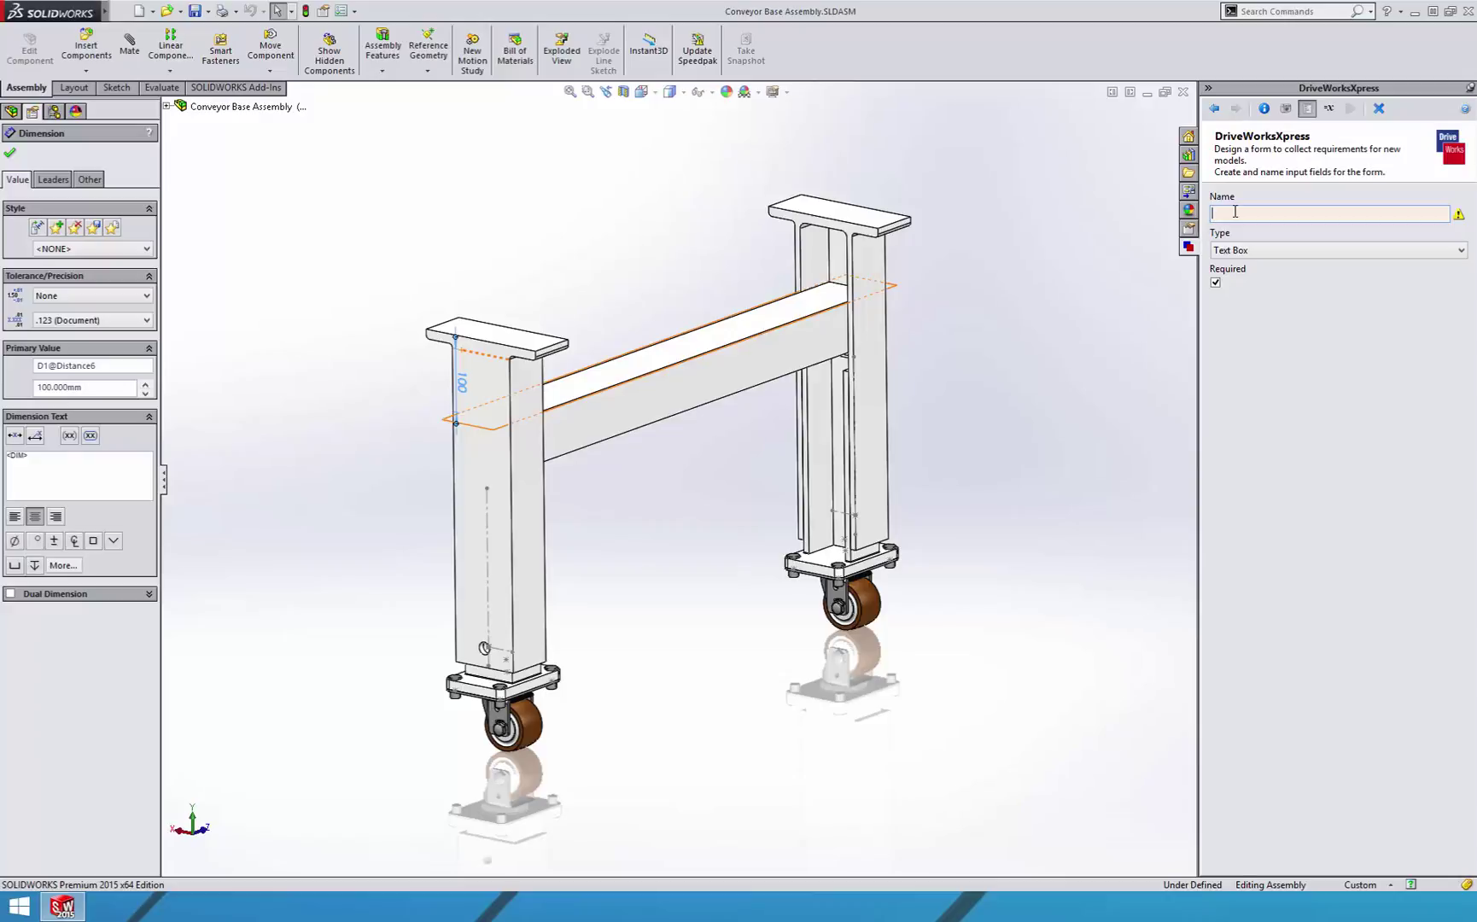
# Add a required Customer Name text box to the form
pyautogui.write('Cus')
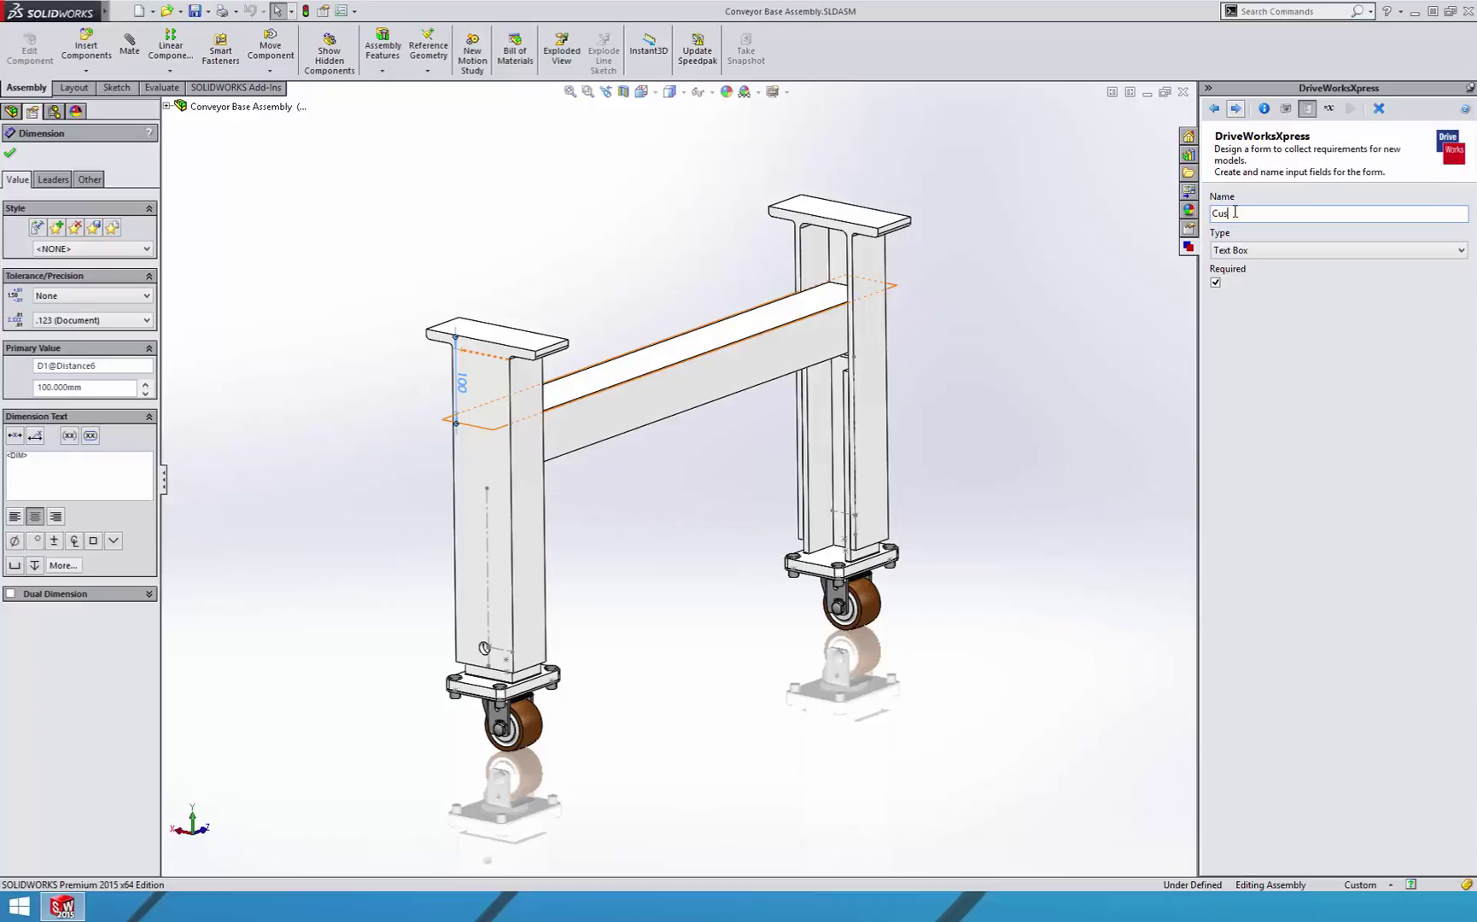
pyautogui.write('ame')
pyautogui.click(1236, 108)
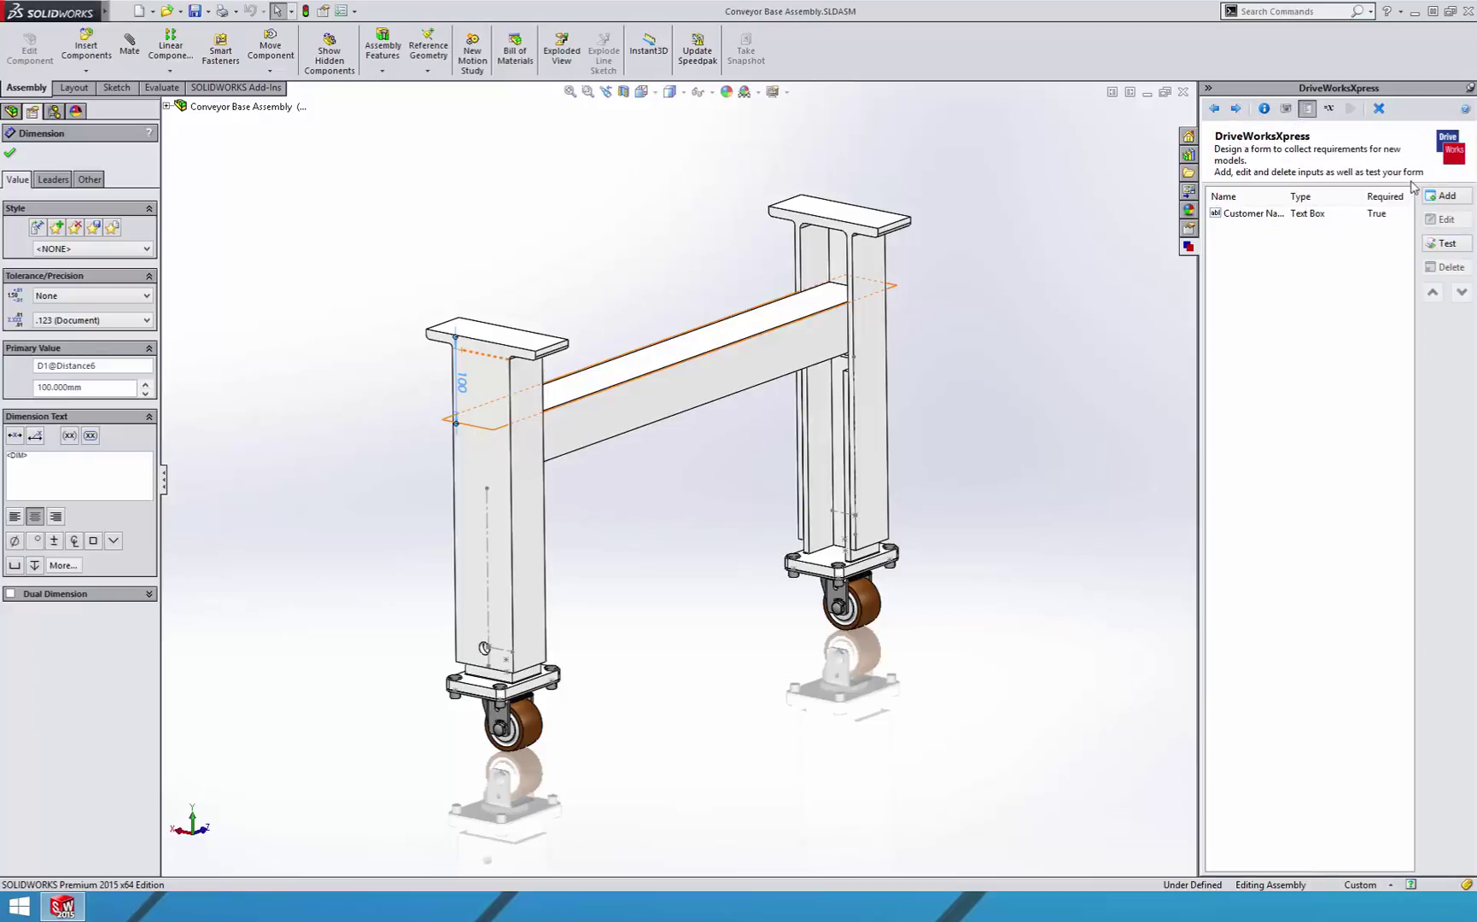
pyautogui.click(1392, 214)
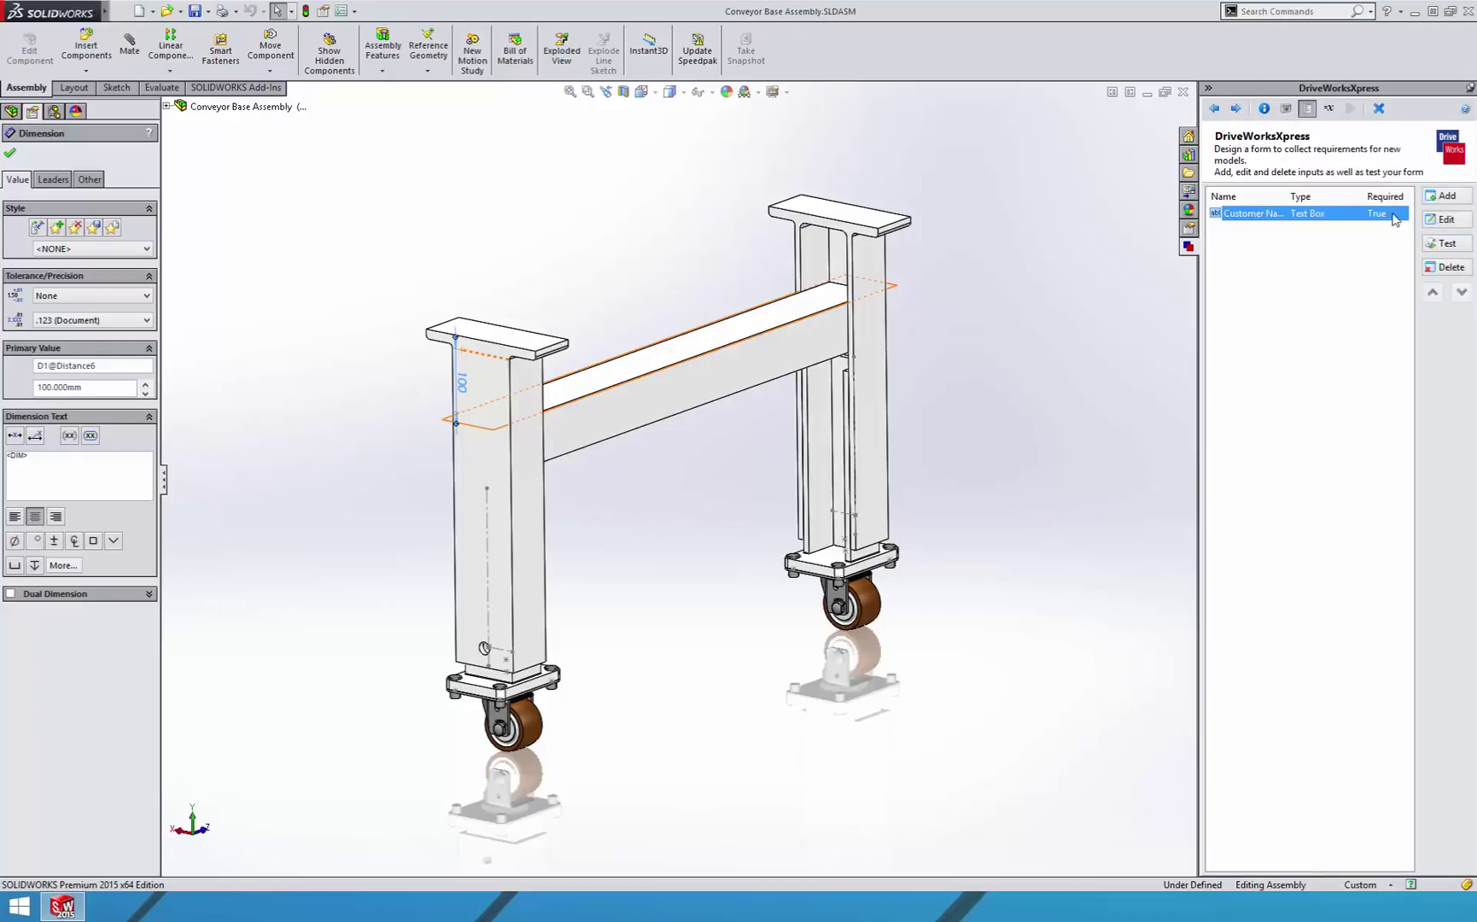
# Test the form with 'Test' as the Customer Name, then return to the inputs list
pyautogui.click(1447, 246)
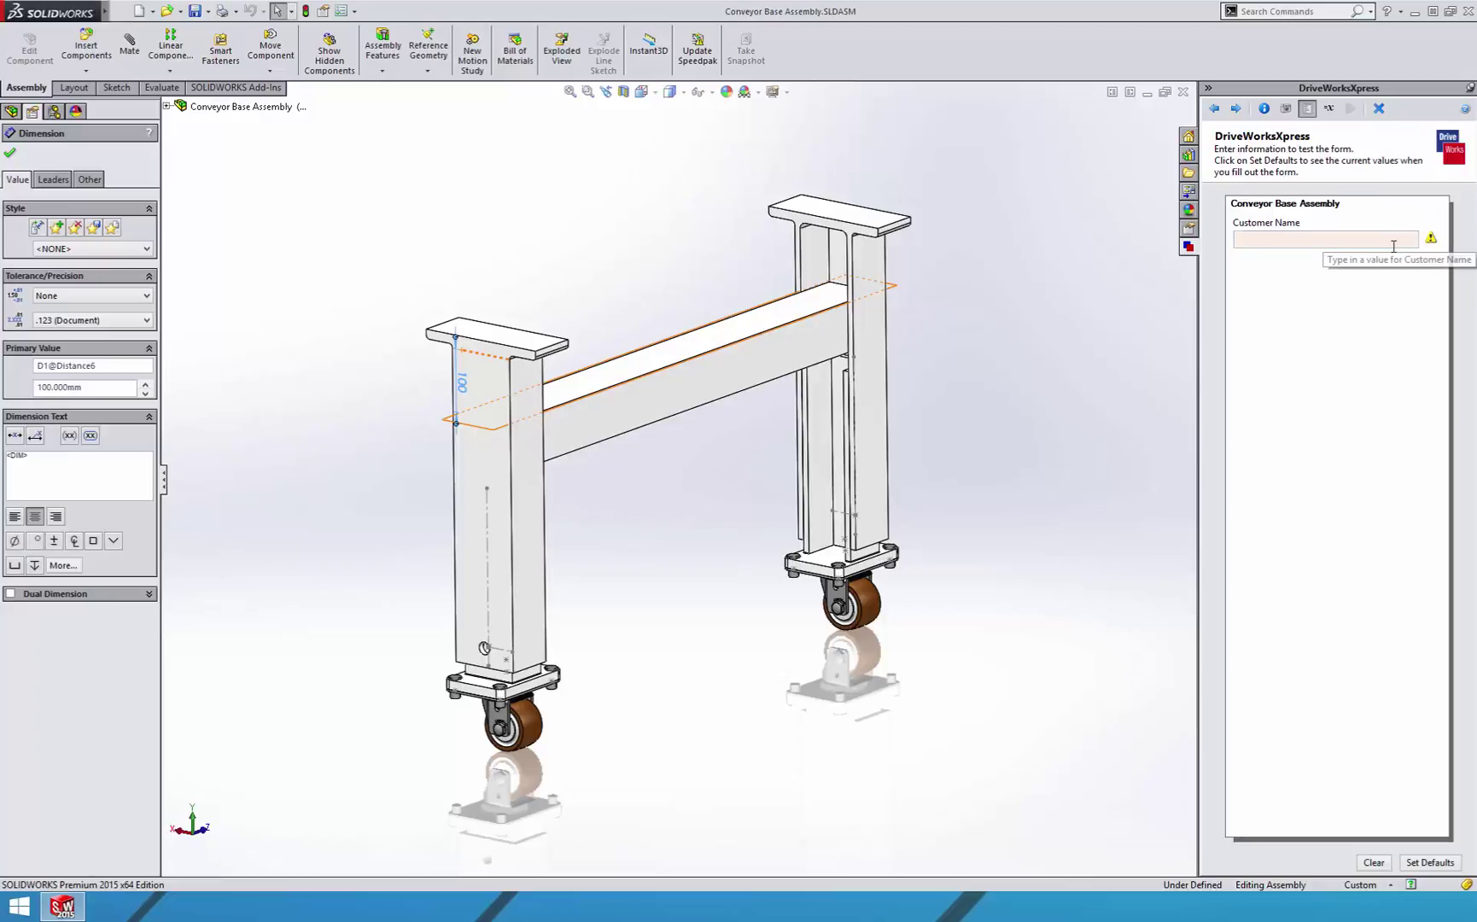
pyautogui.click(1394, 240)
pyautogui.write('Test')
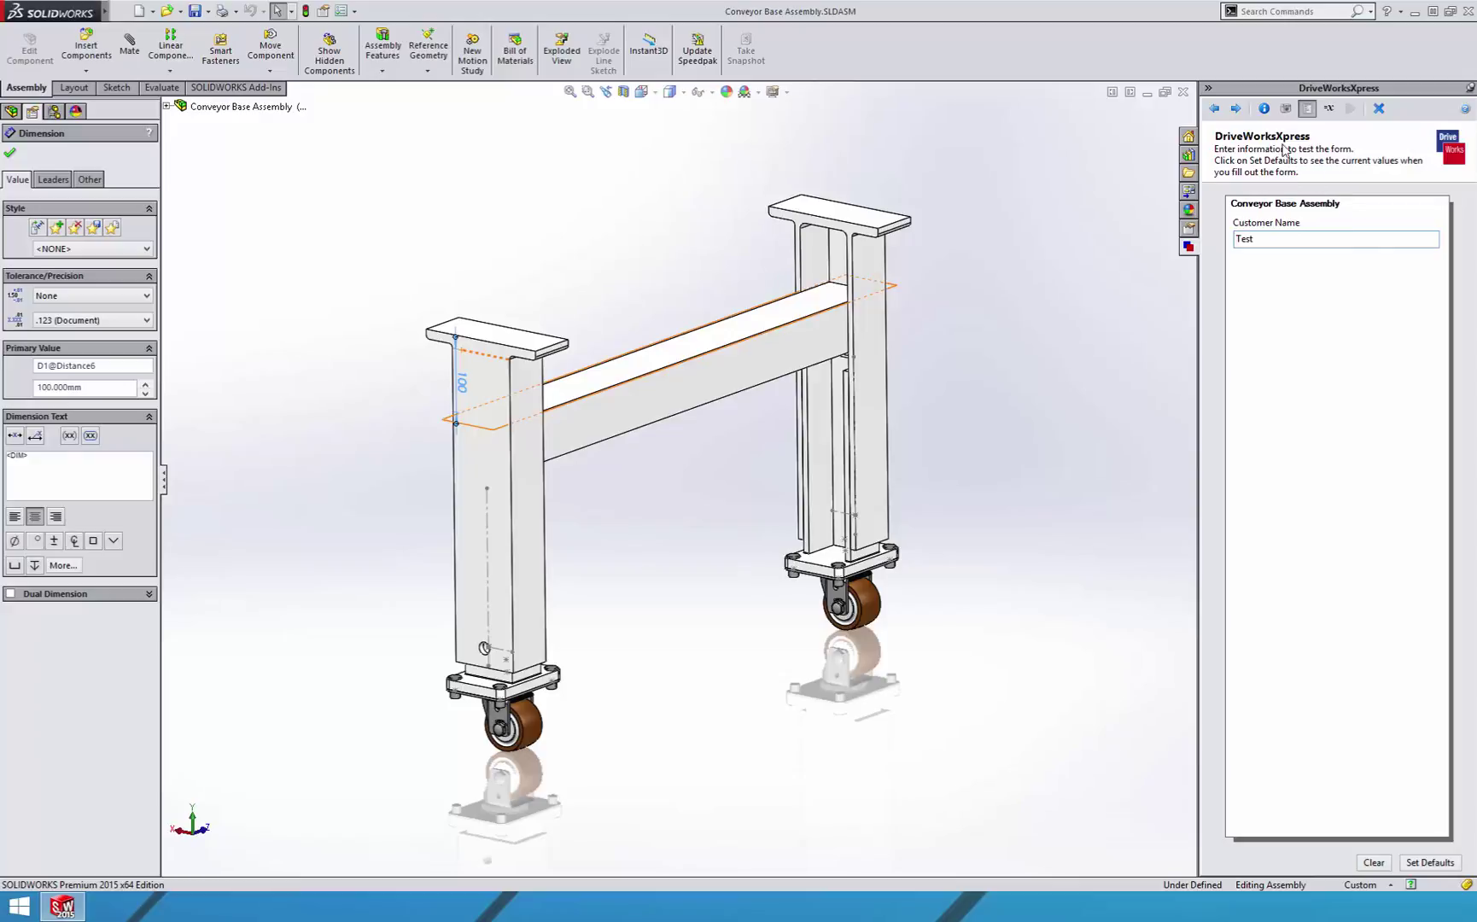
pyautogui.click(1237, 109)
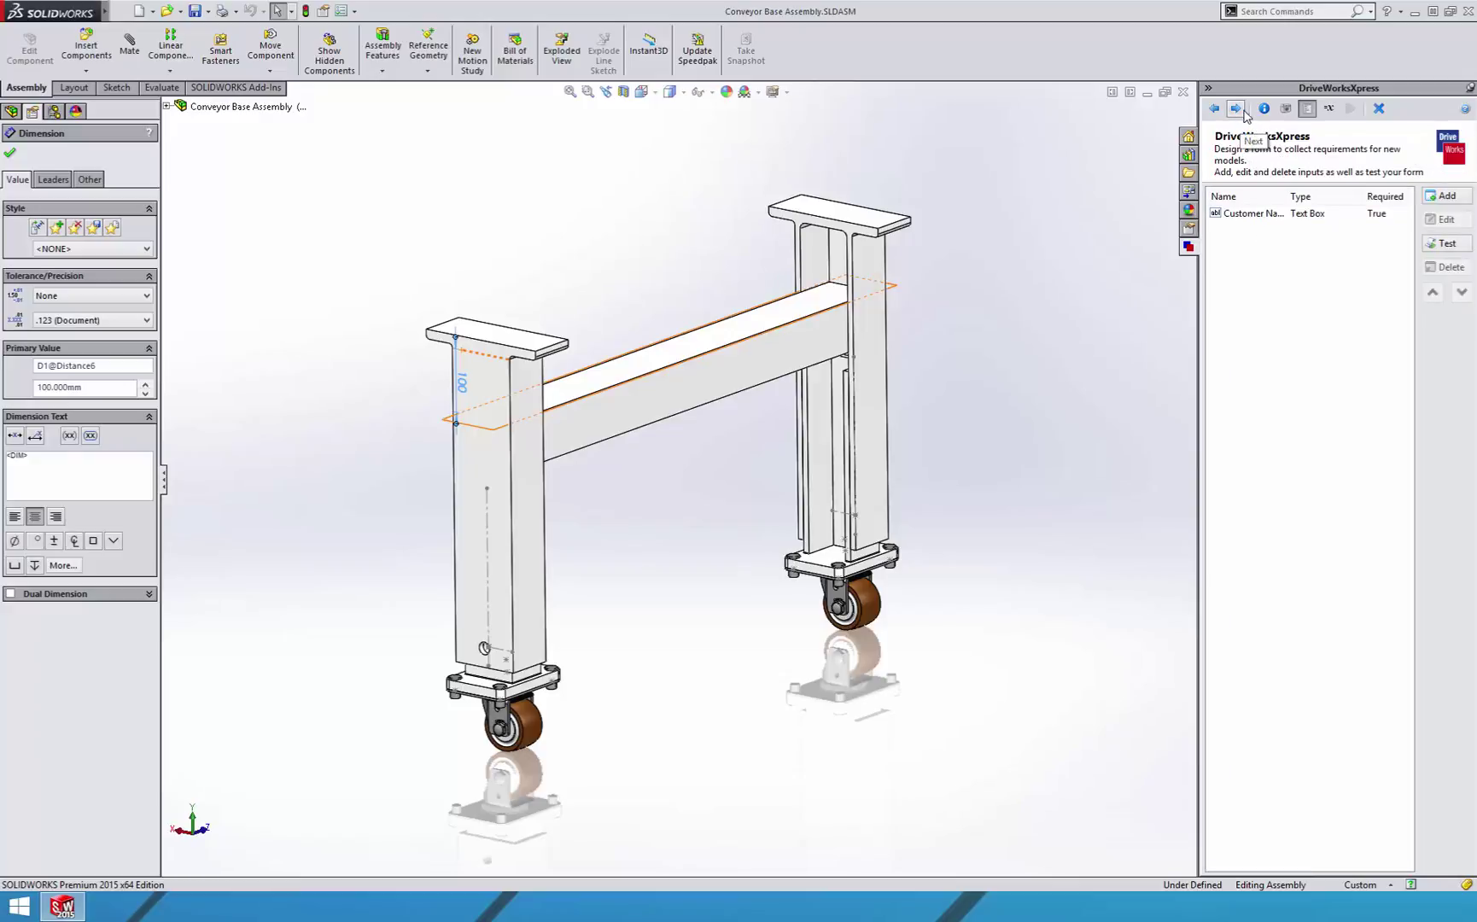
pyautogui.click(1443, 198)
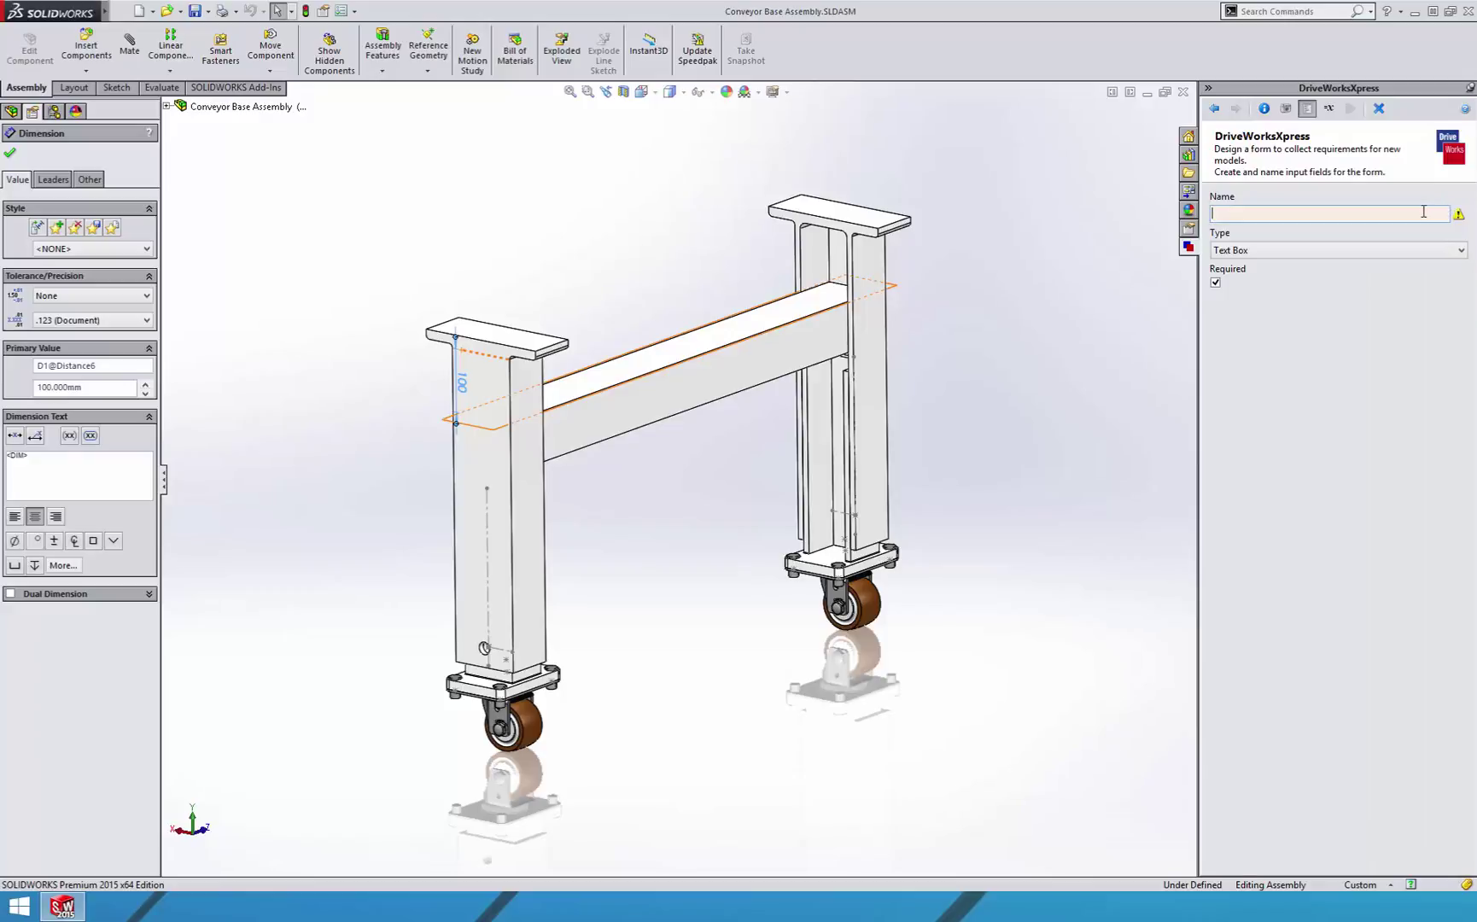
# Add an Order Number text input and a Height of Frame numeric input ranging 500–1200
pyautogui.write('Order Number')
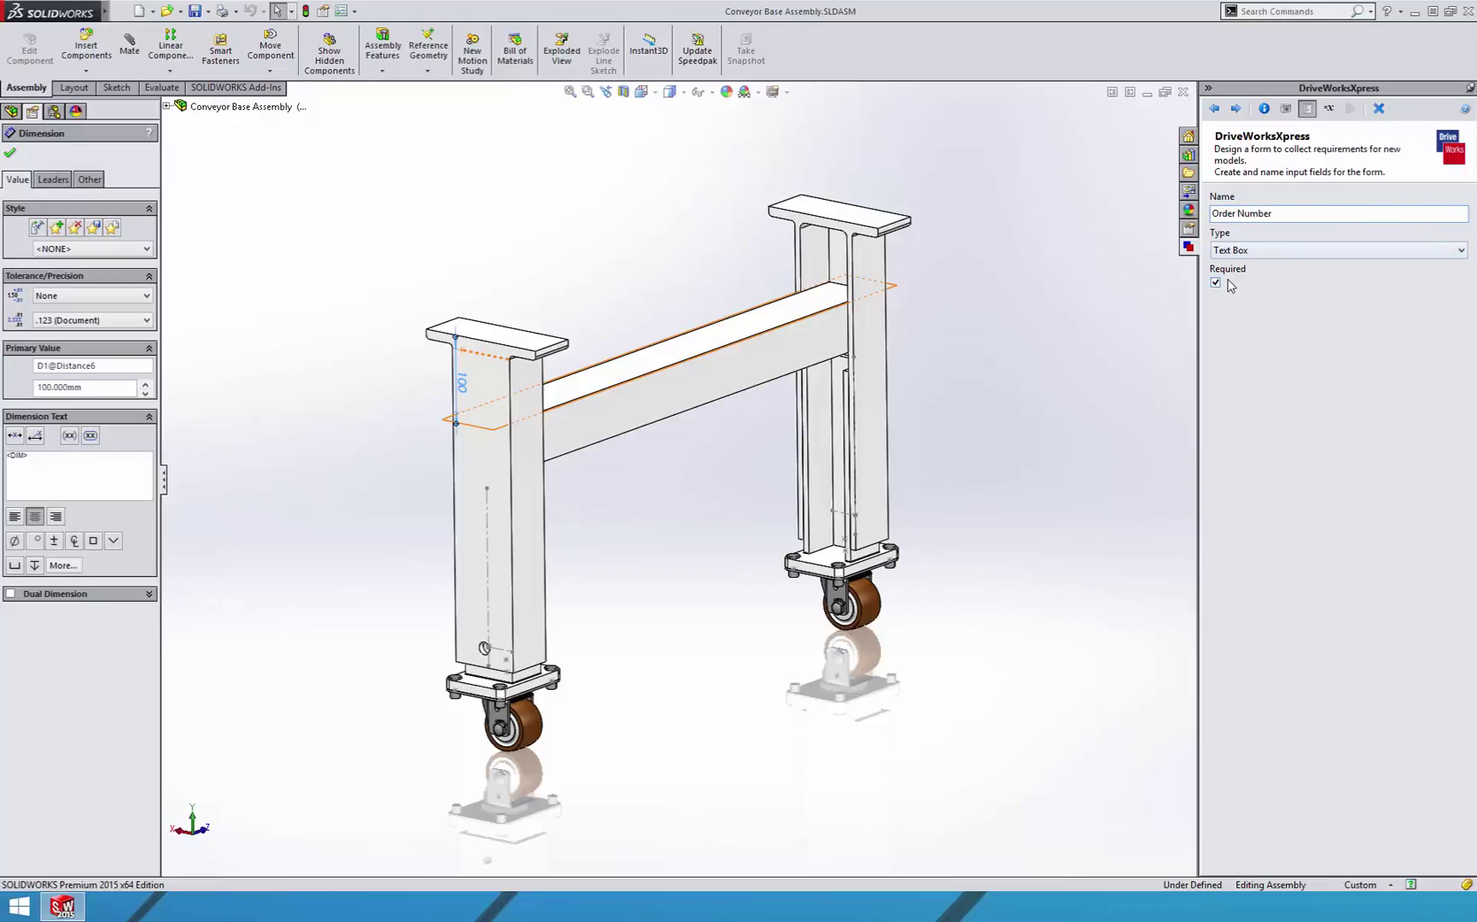
pyautogui.click(1236, 110)
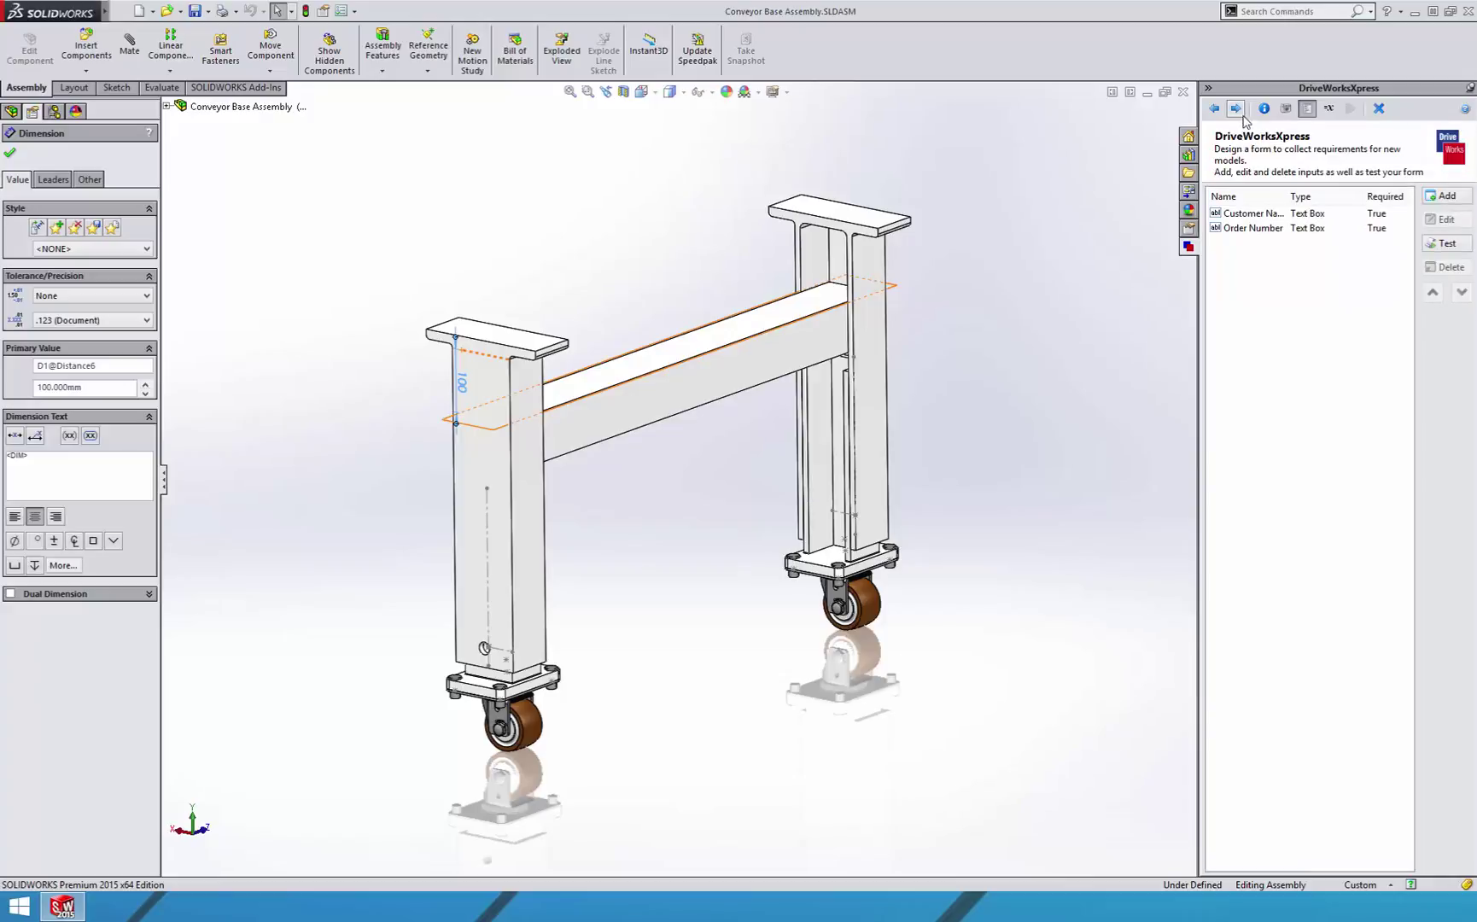
pyautogui.click(1438, 197)
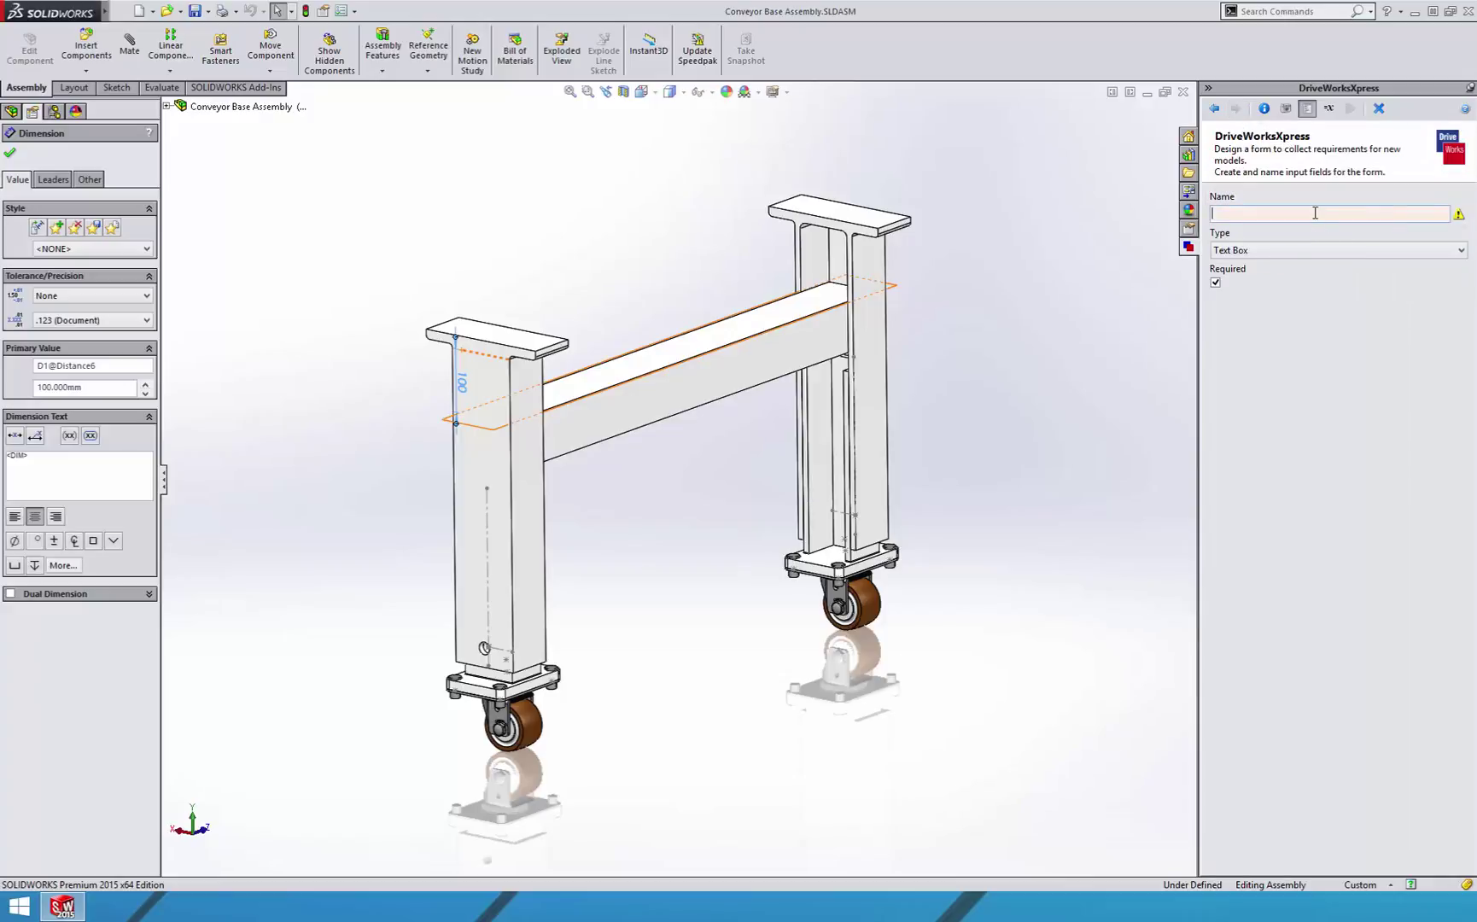
pyautogui.write('Height of Frame')
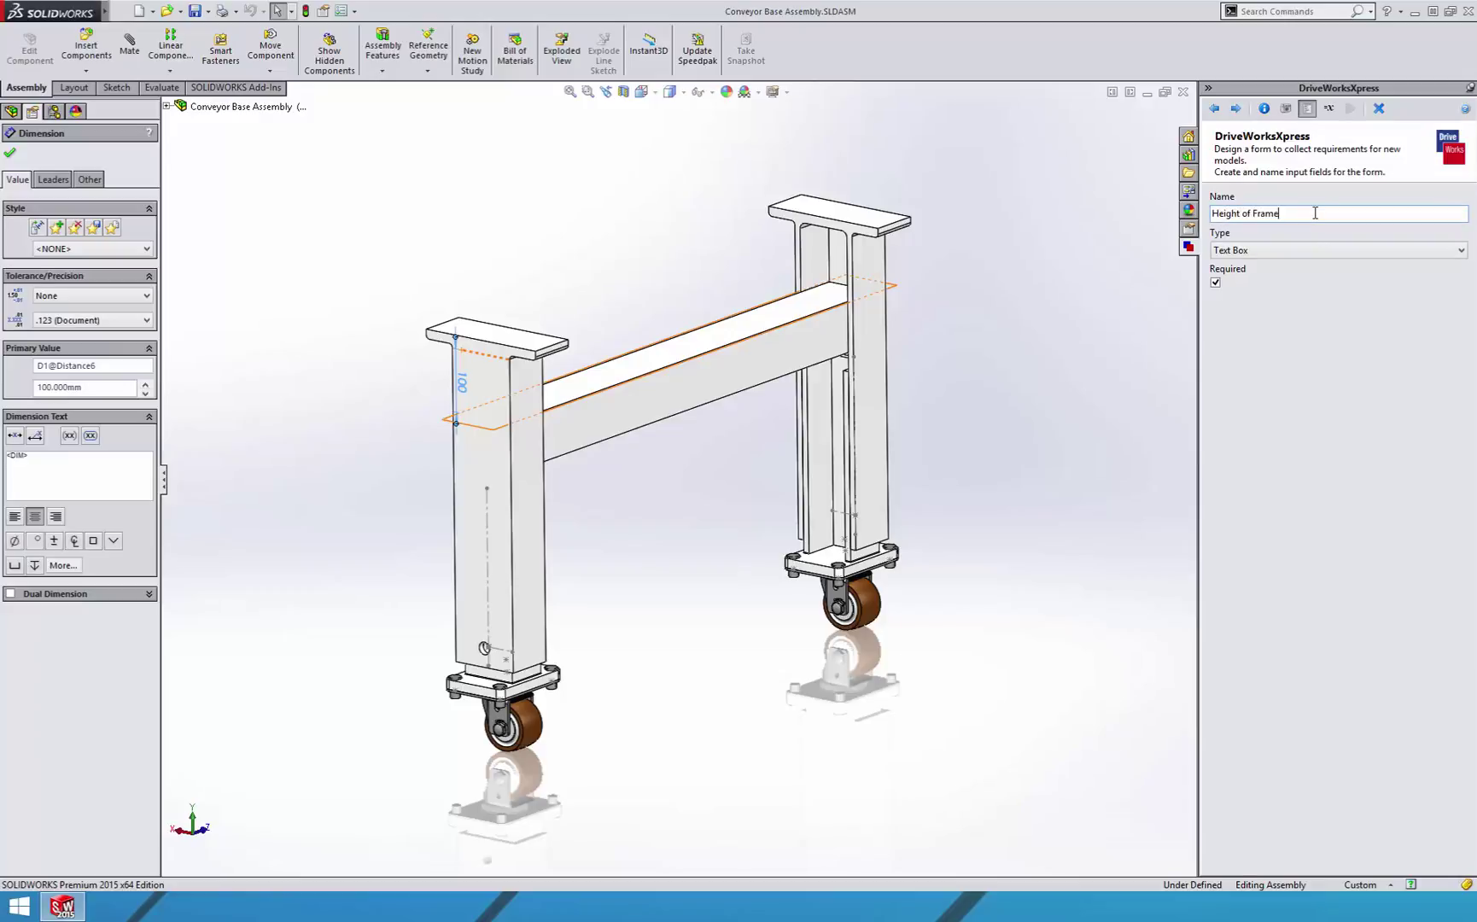
pyautogui.click(1318, 251)
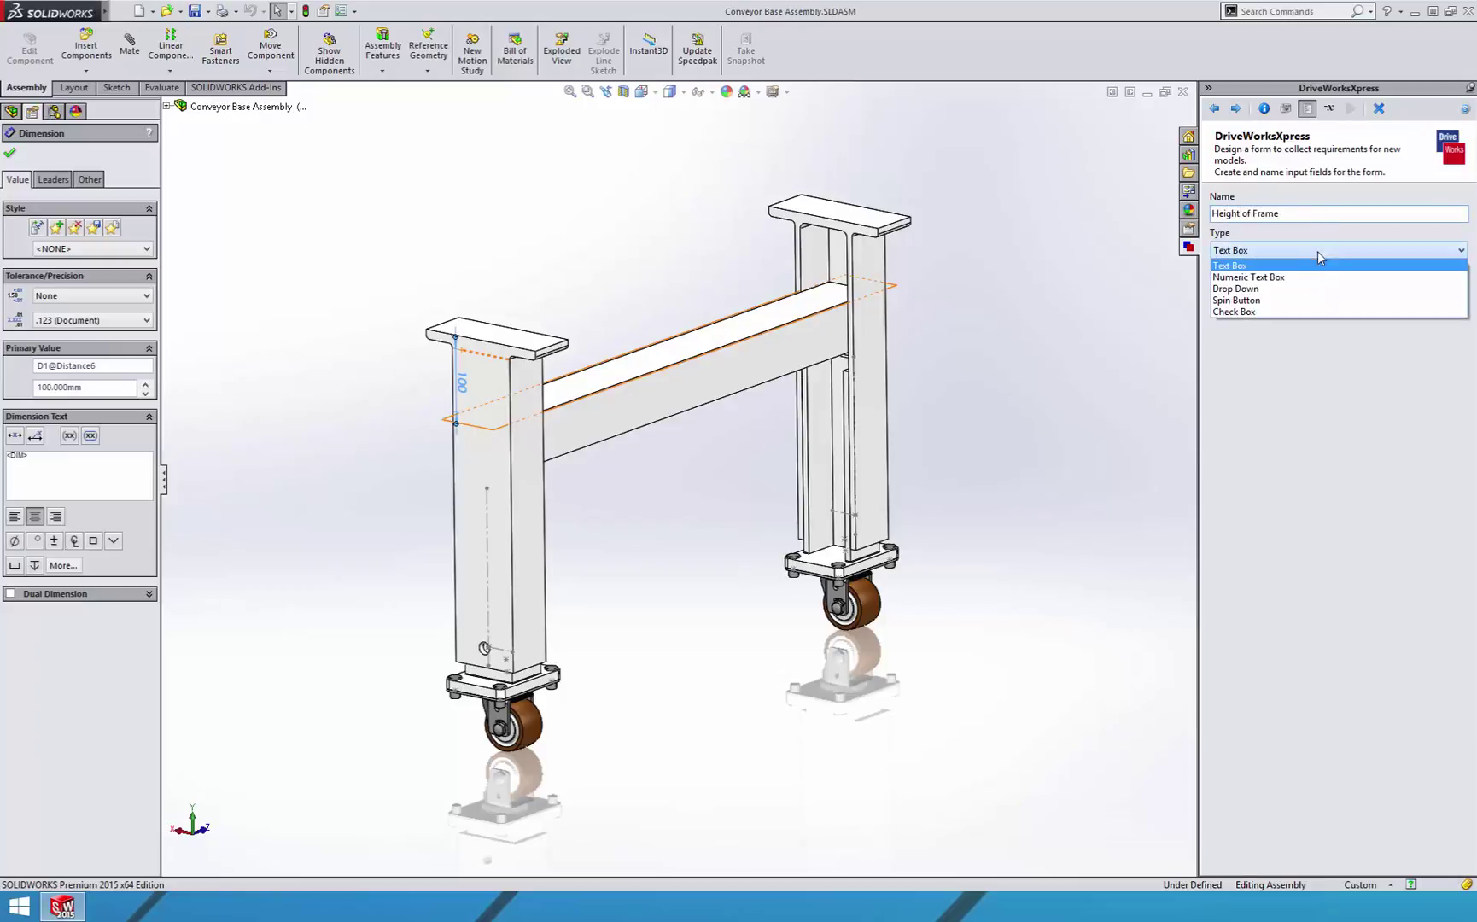
pyautogui.click(1279, 278)
pyautogui.write('12')
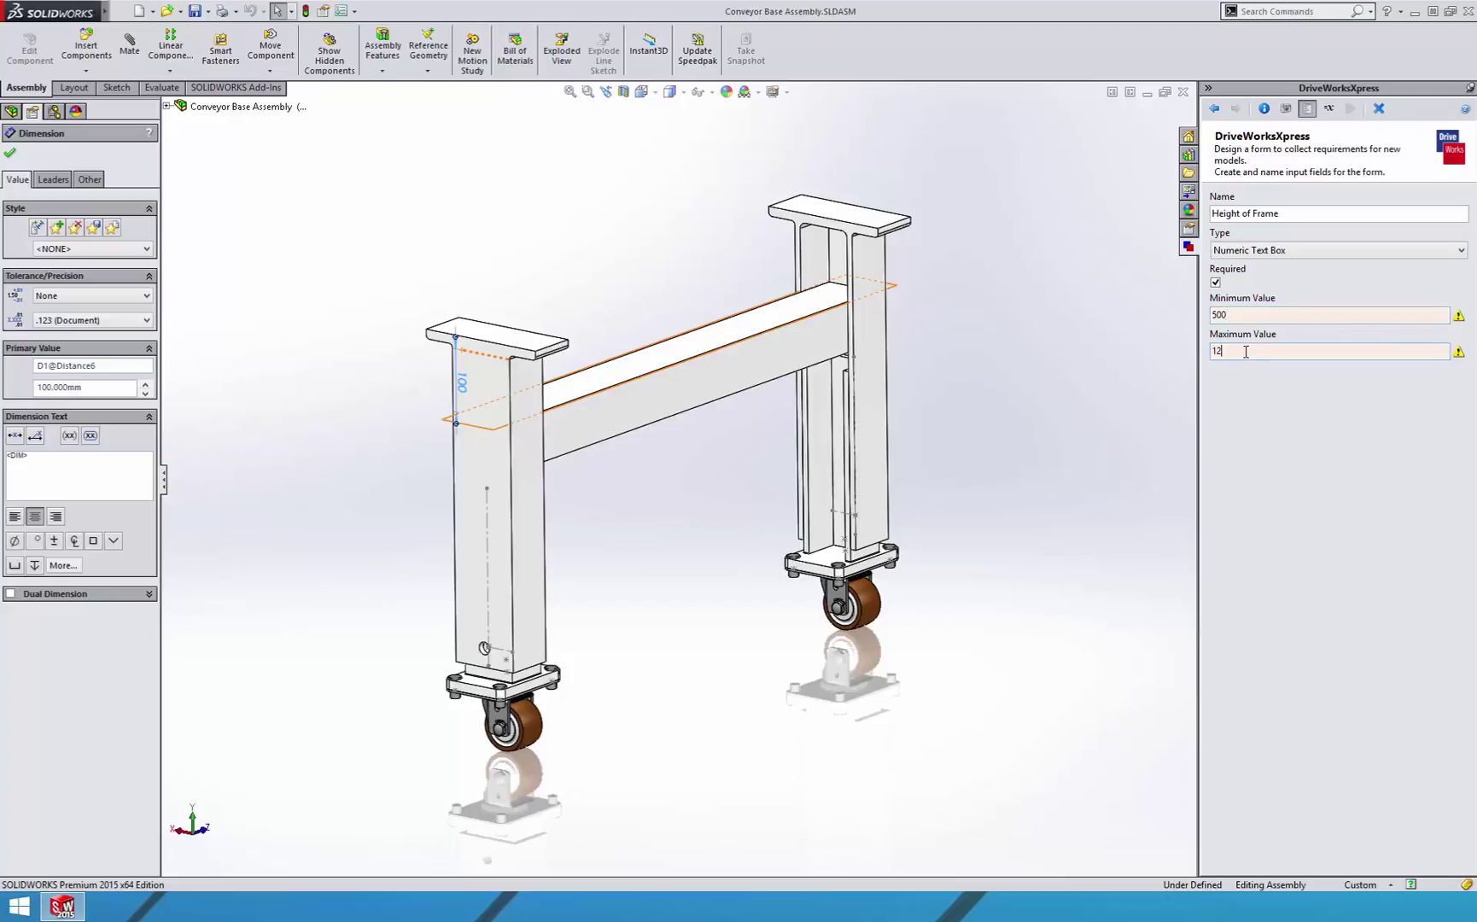
pyautogui.write('00')
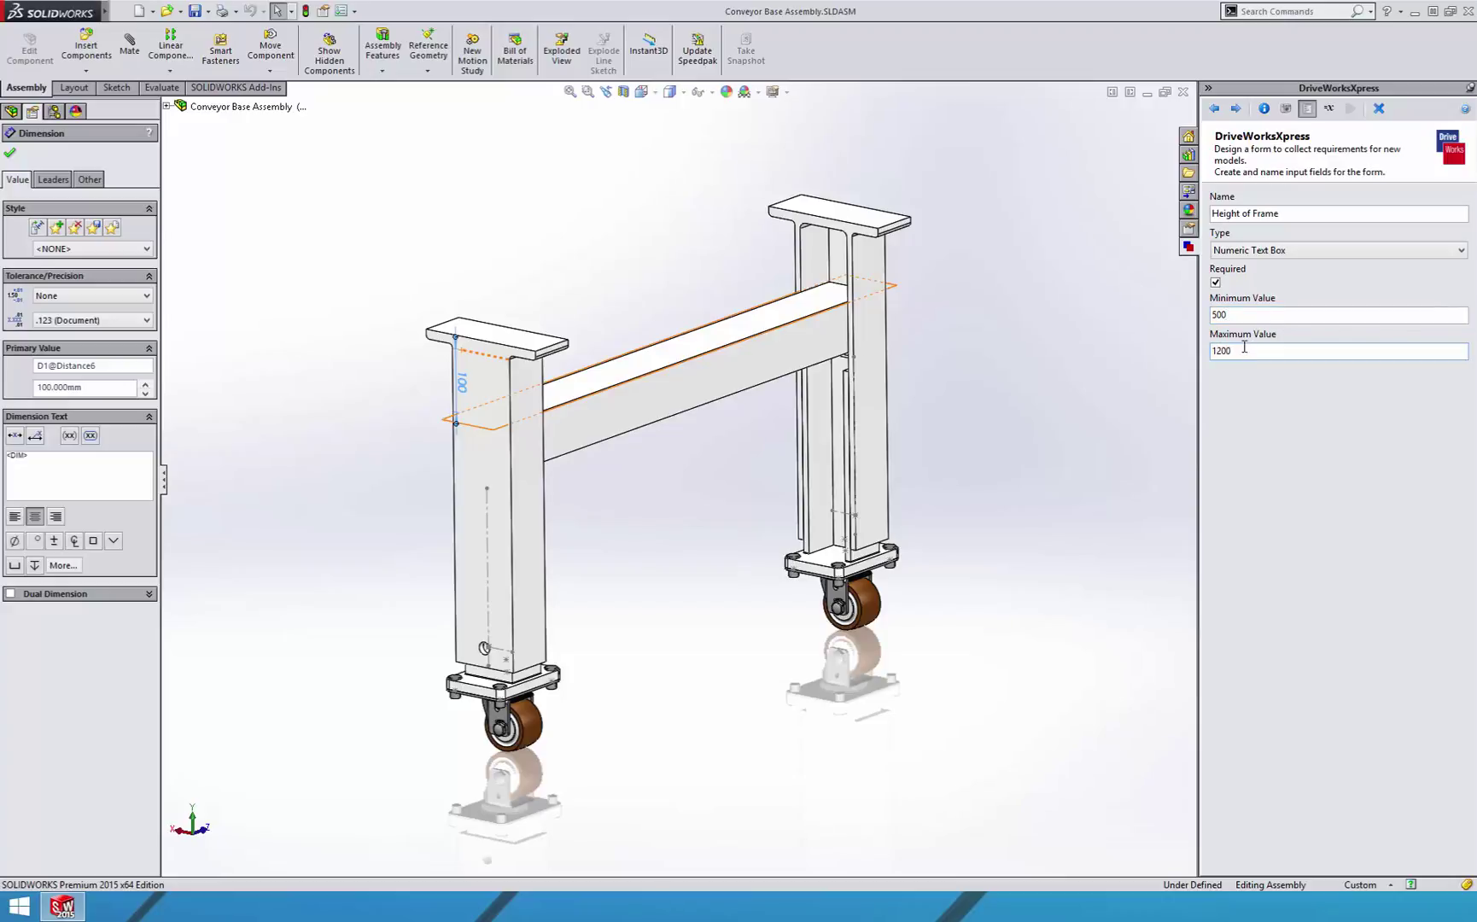
# Save Height of Frame and add a Width of Base Stand numeric input ranging 60–100
pyautogui.click(1235, 109)
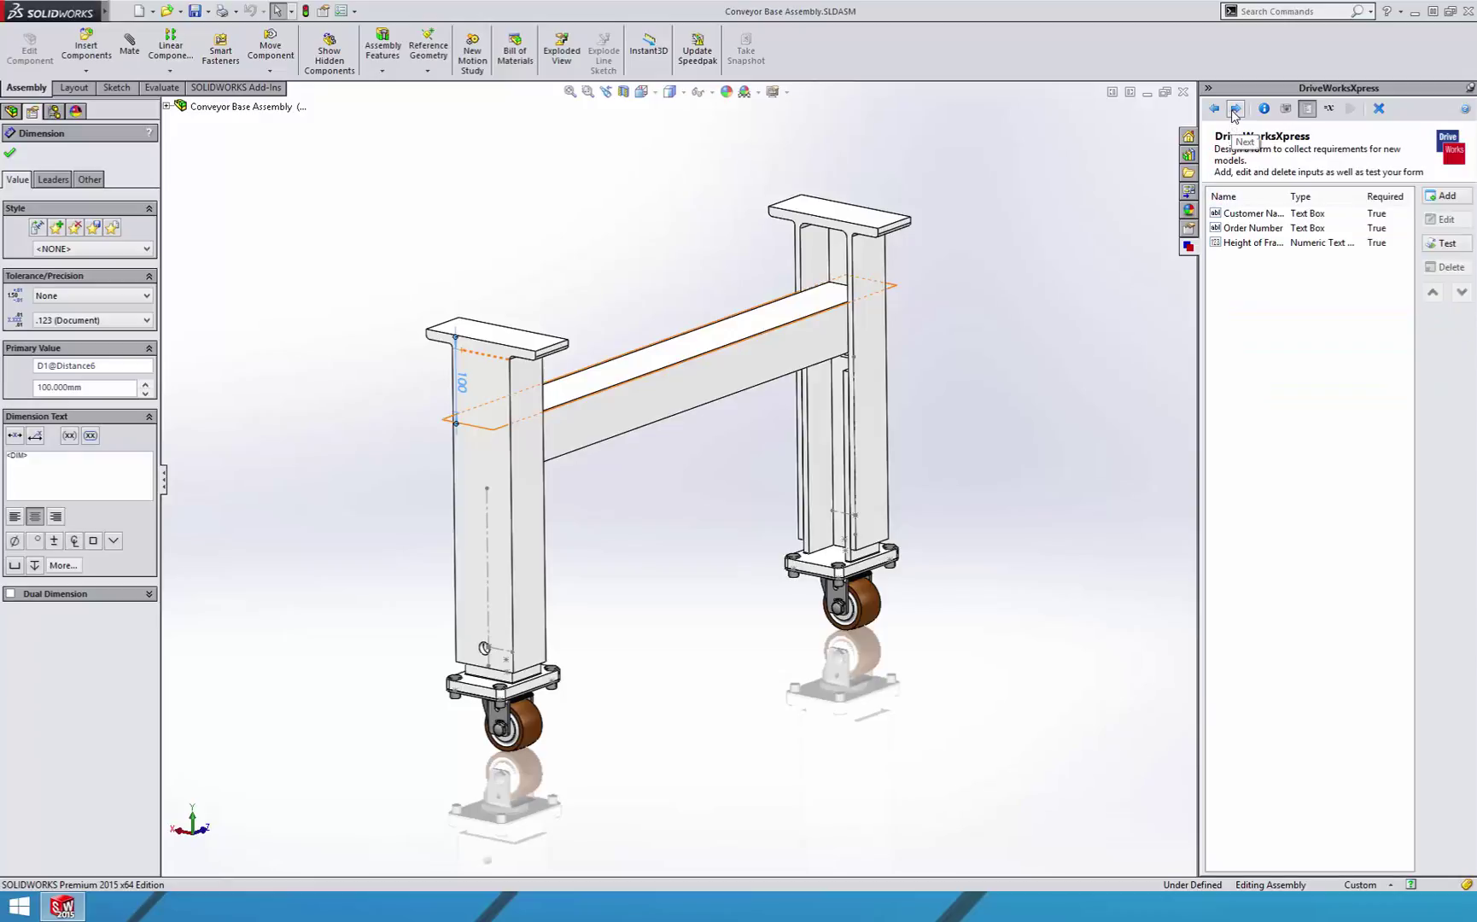
pyautogui.click(1443, 198)
pyautogui.write('W')
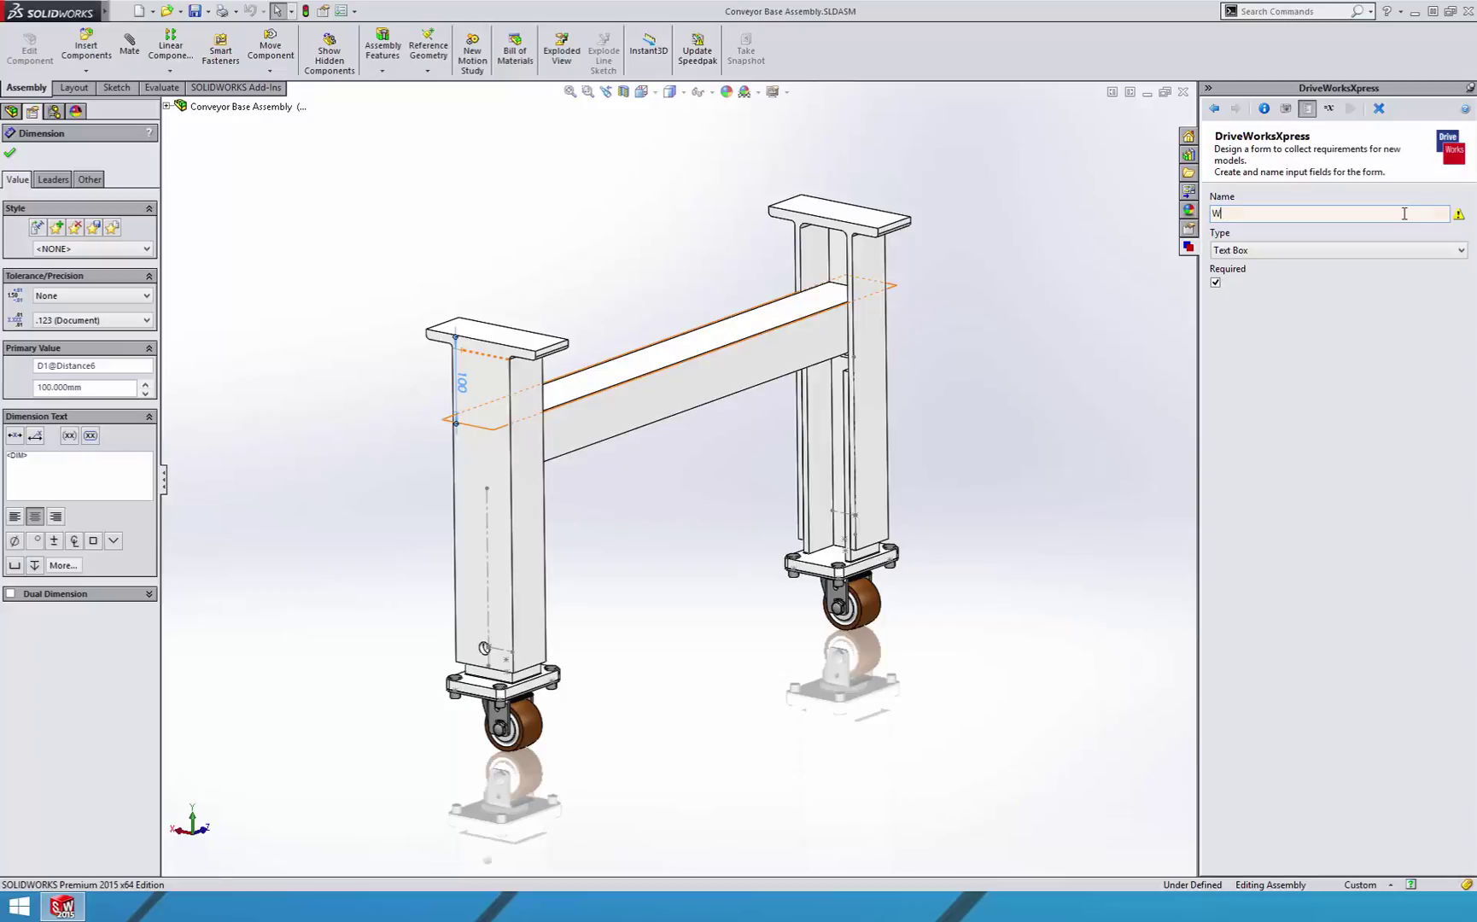
pyautogui.write('idth of Ba')
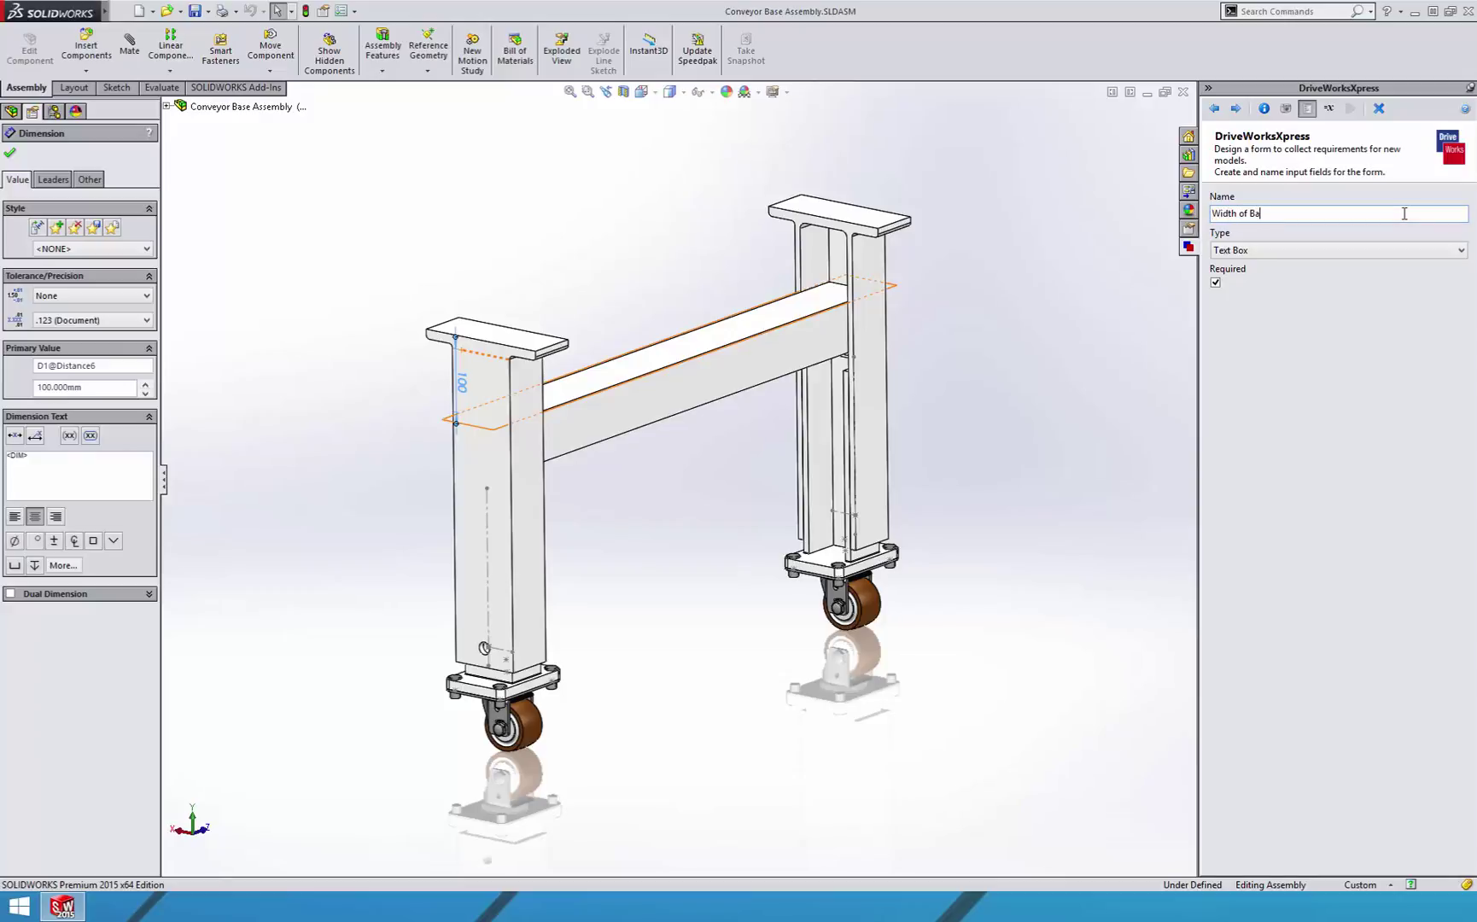
pyautogui.write('se Stand')
pyautogui.click(1328, 253)
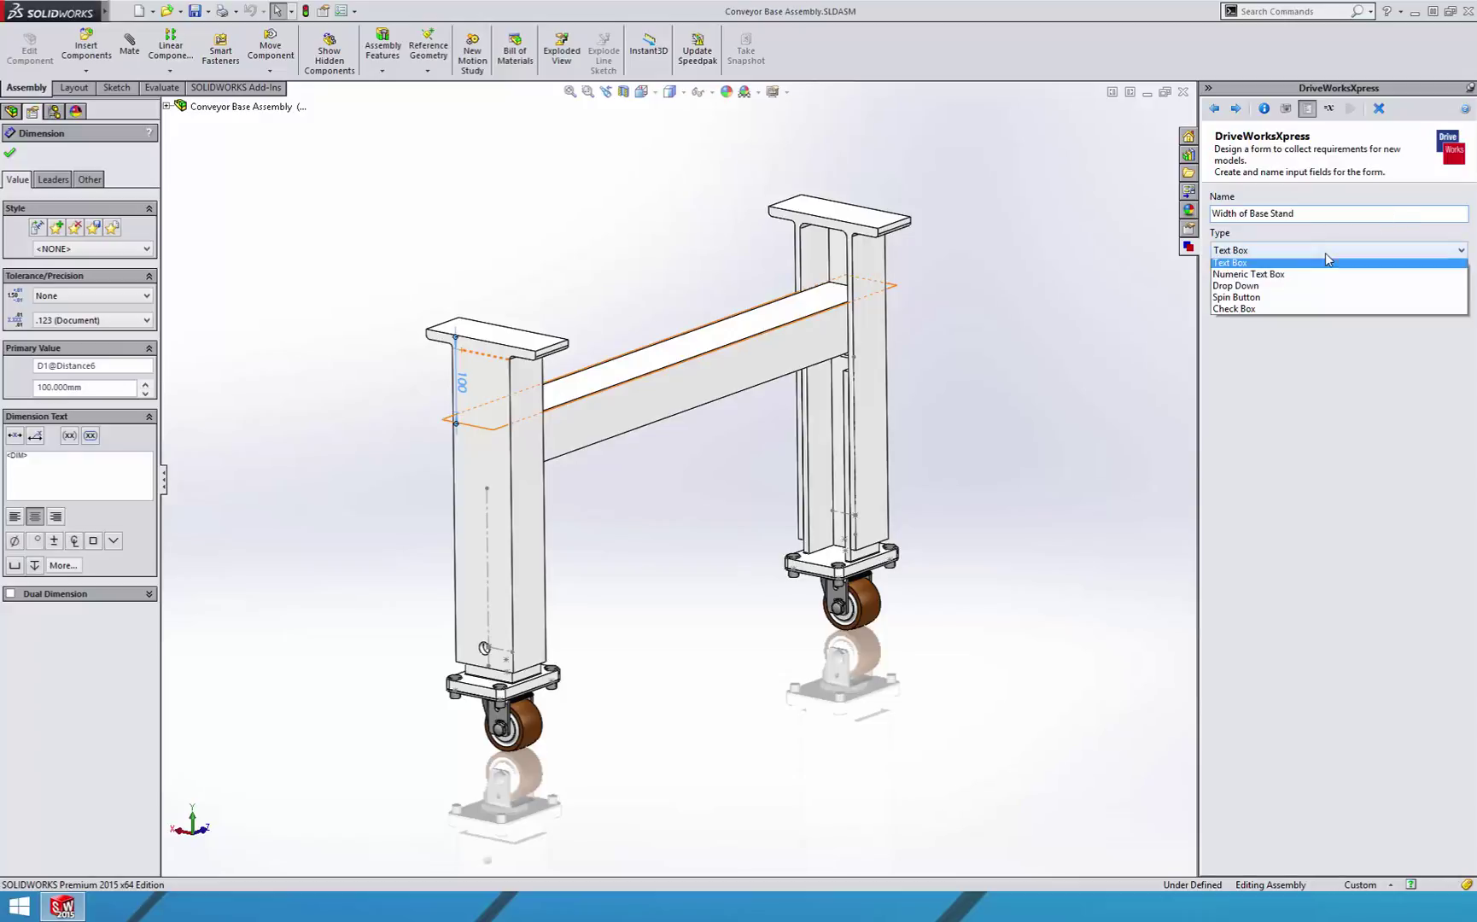
pyautogui.click(1279, 276)
pyautogui.write('60')
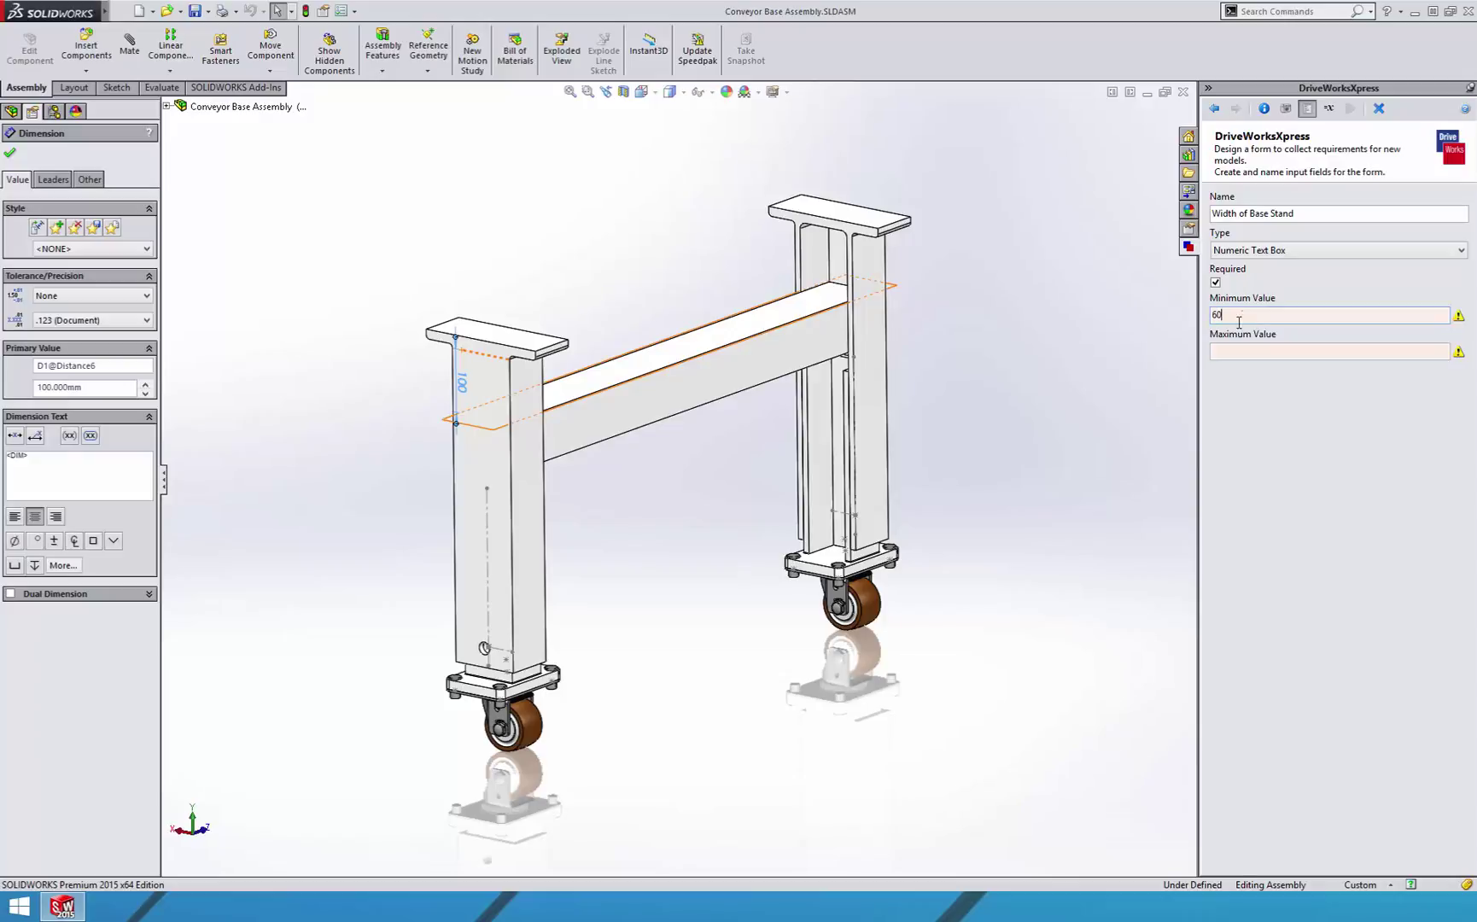
pyautogui.write('100')
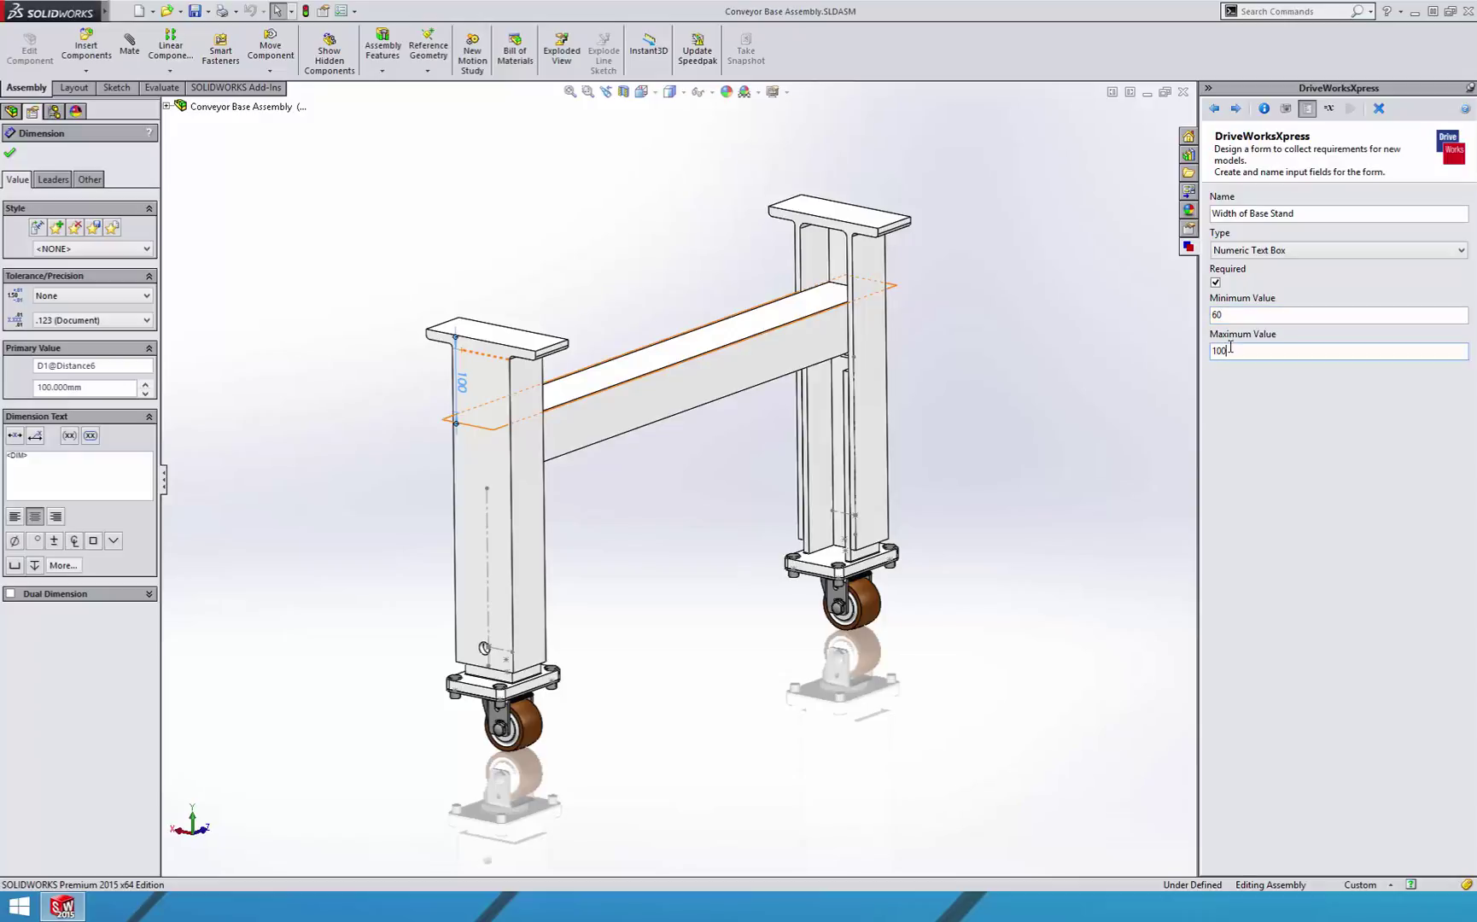
pyautogui.click(1235, 109)
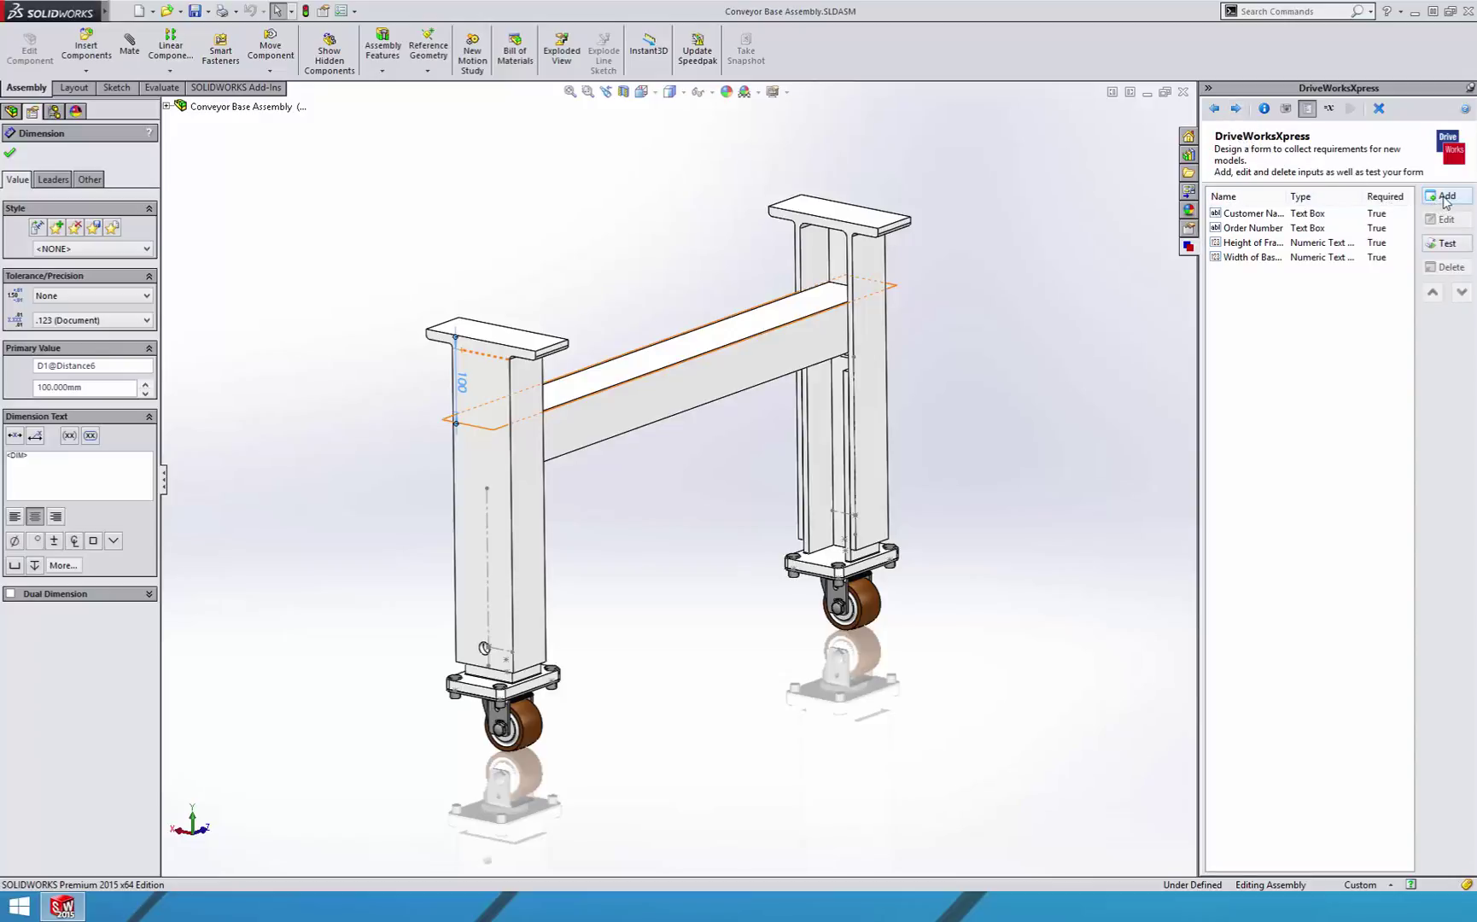
# Add a Depth of Base Stand numeric input ranging 40–90
pyautogui.click(1445, 197)
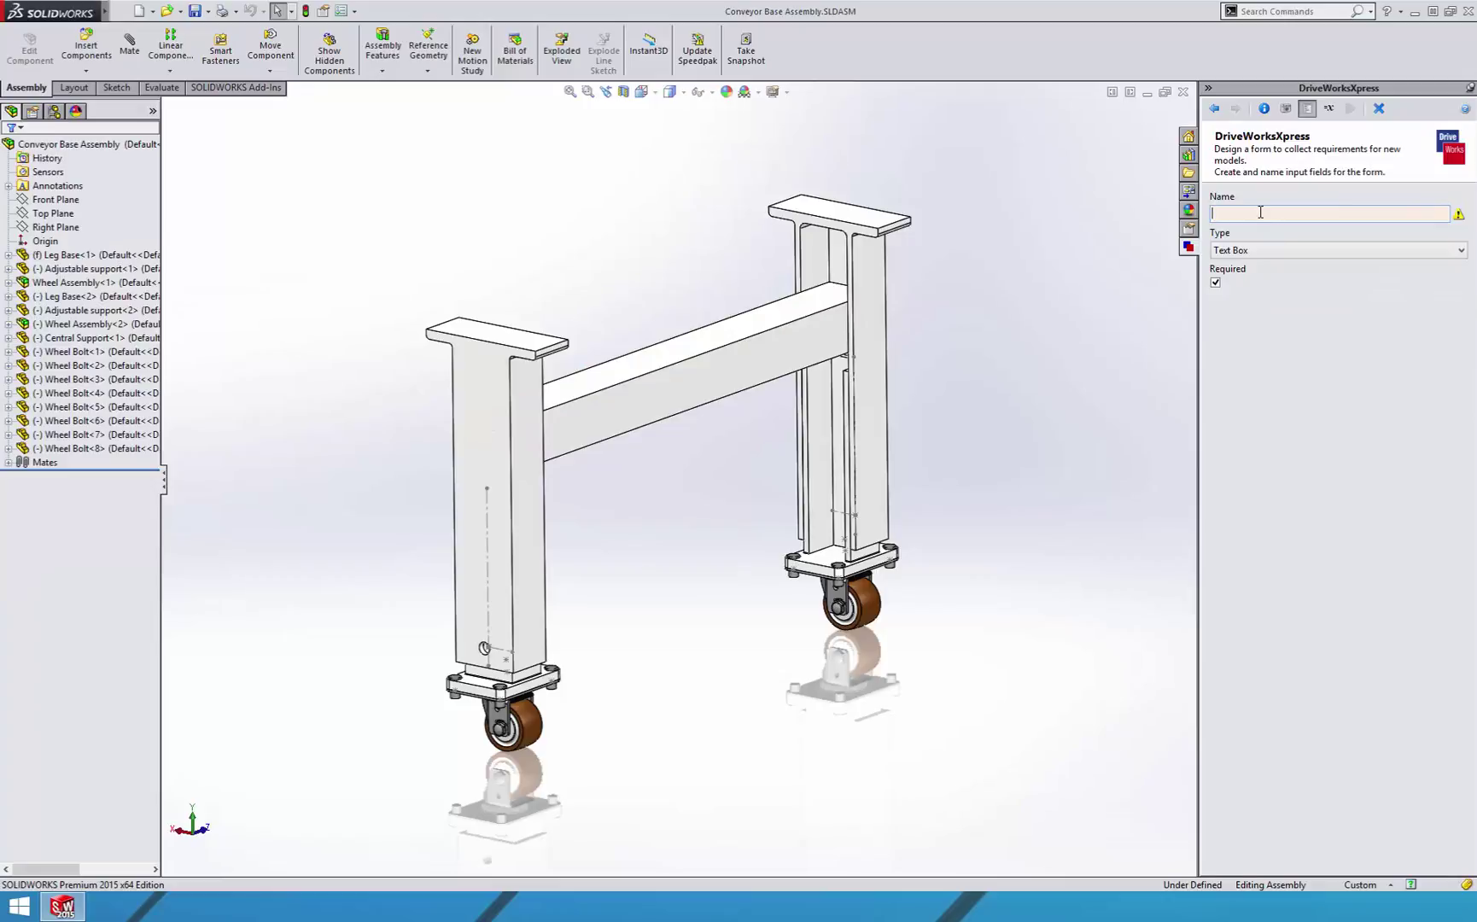
pyautogui.write('Depth of Base Stand')
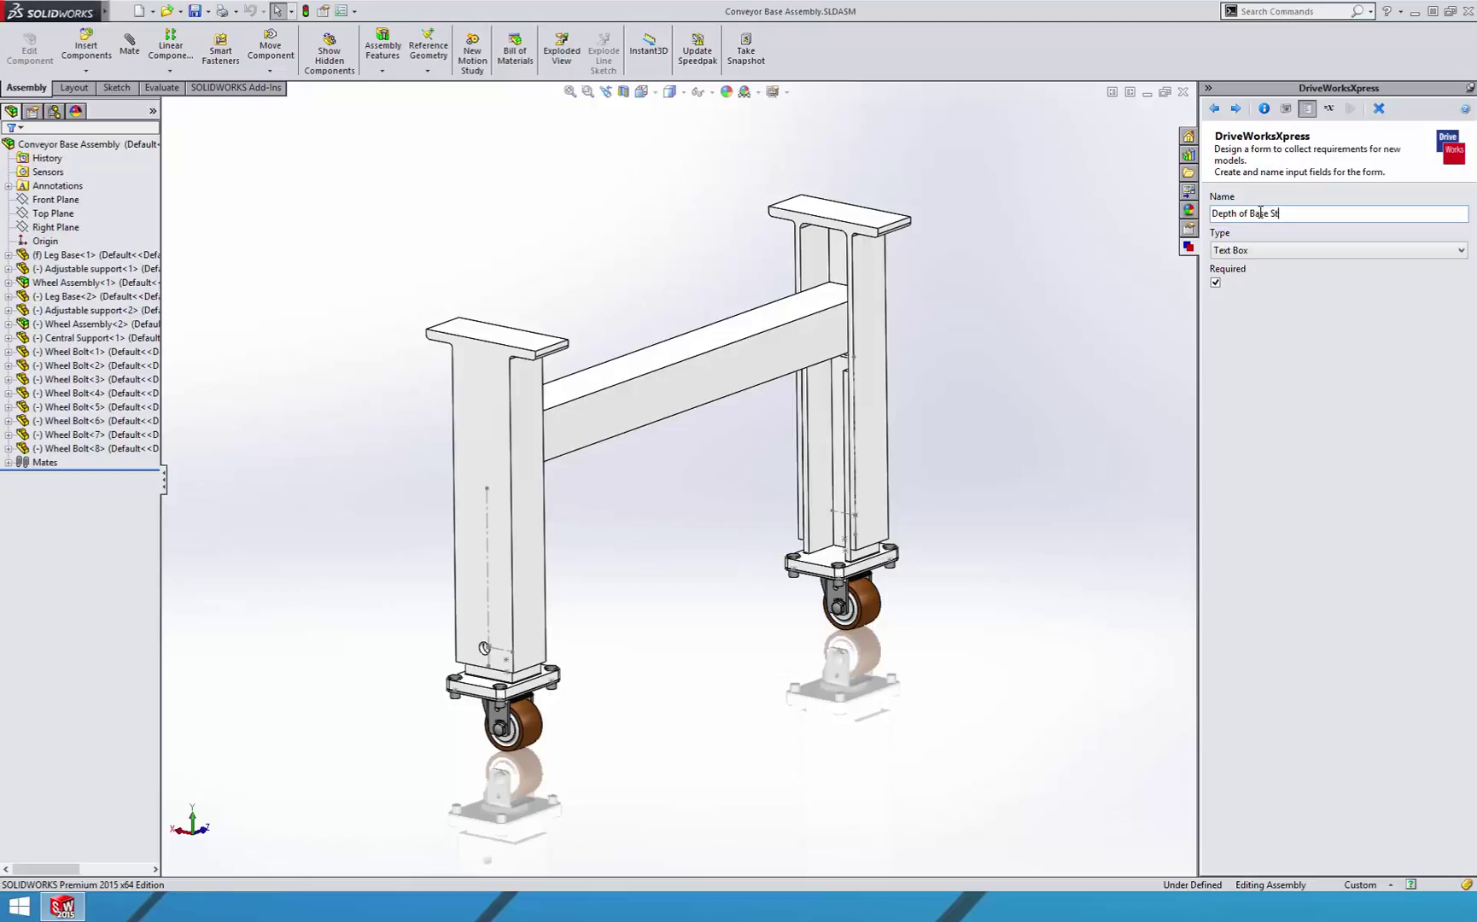
pyautogui.click(1239, 254)
pyautogui.click(1238, 287)
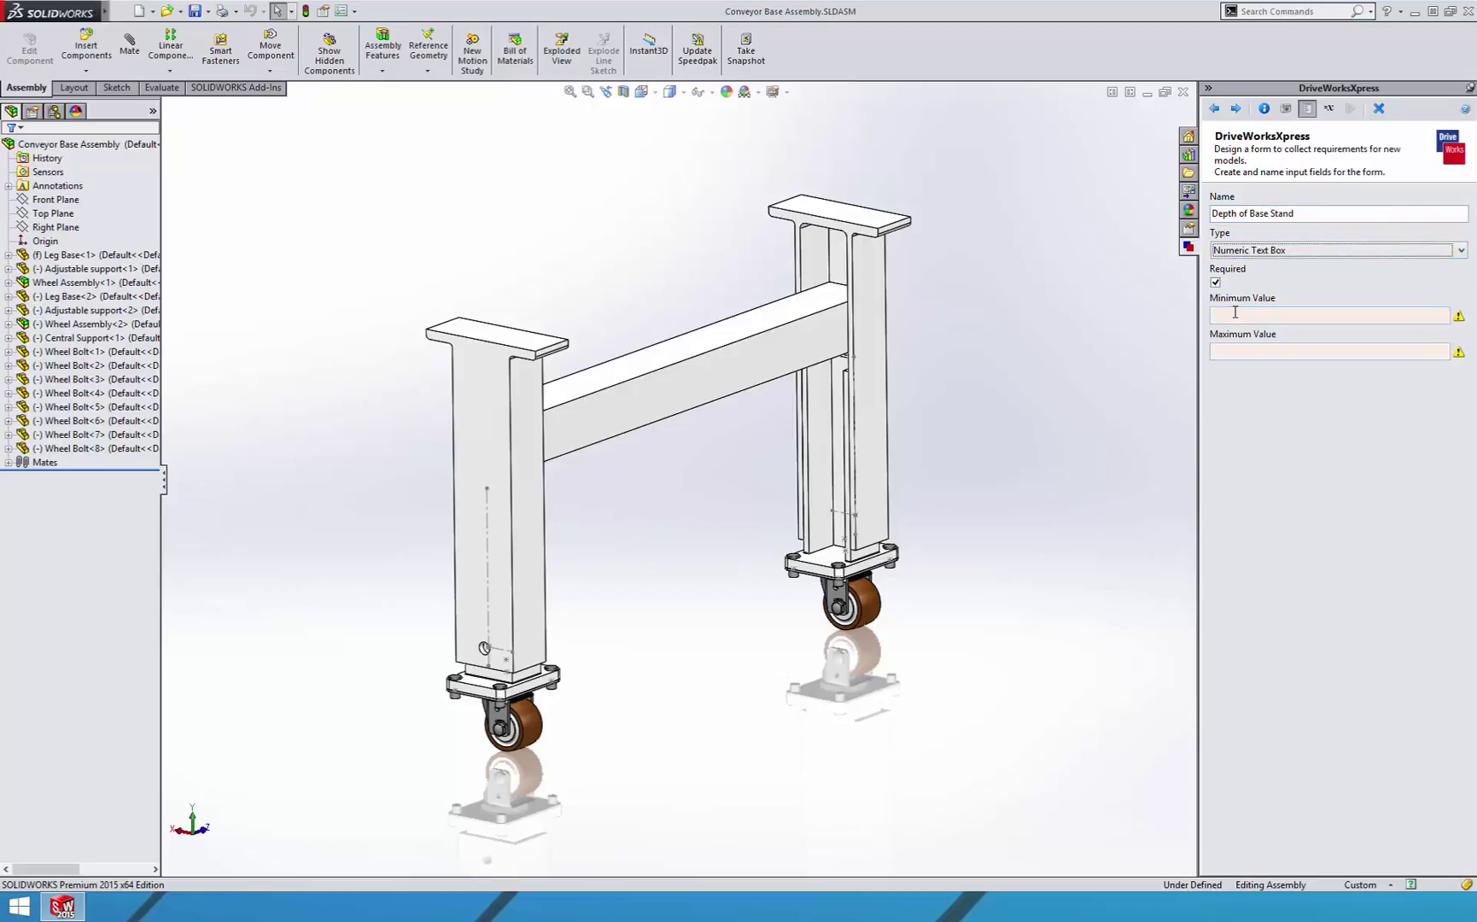
pyautogui.click(1235, 313)
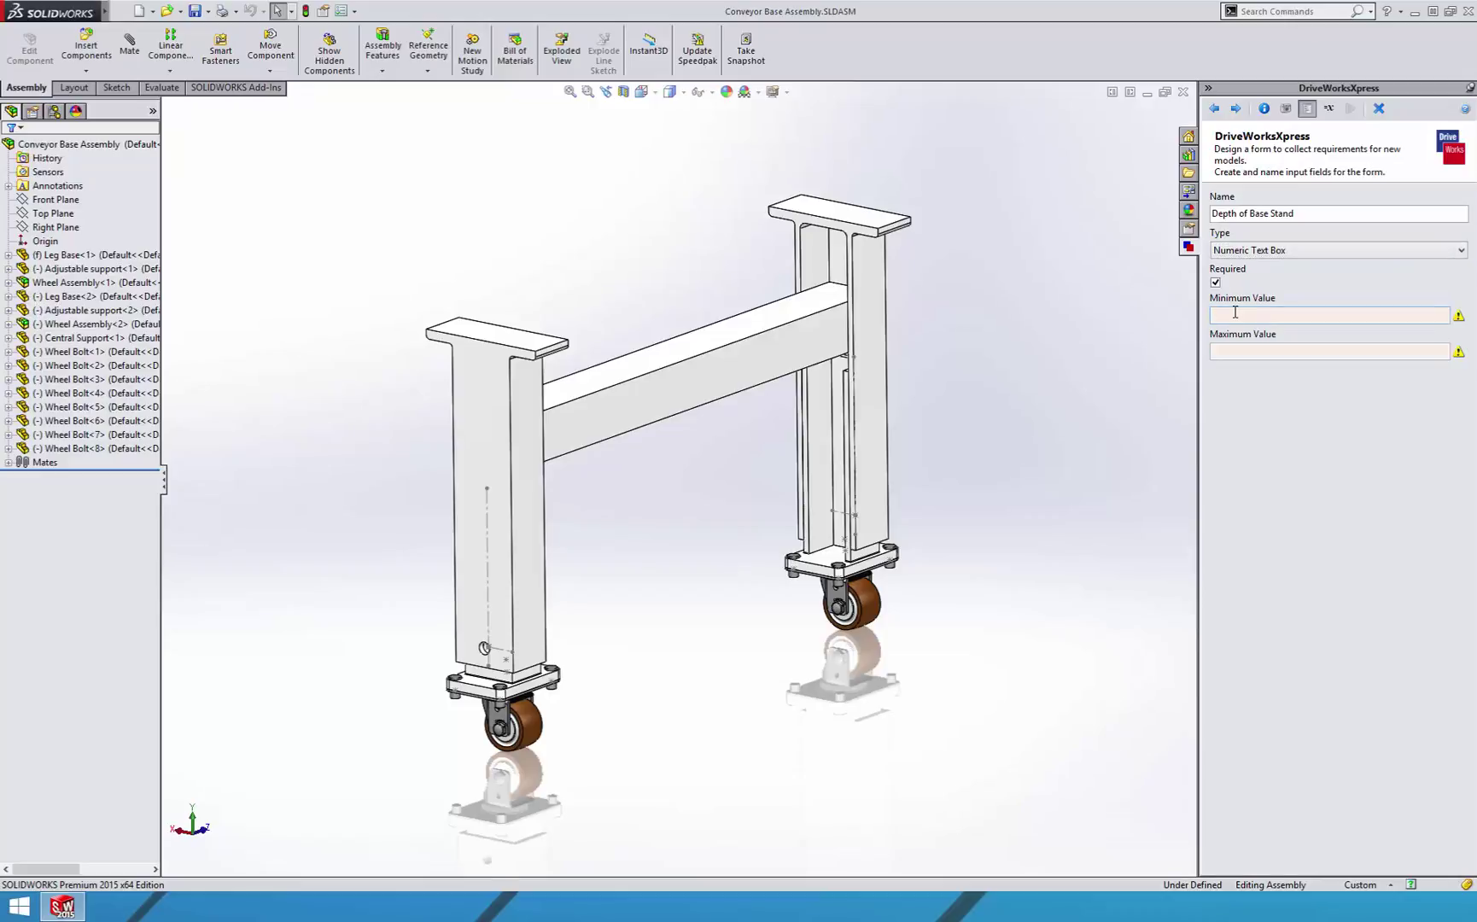
pyautogui.write('40')
pyautogui.click(1230, 347)
pyautogui.write('90')
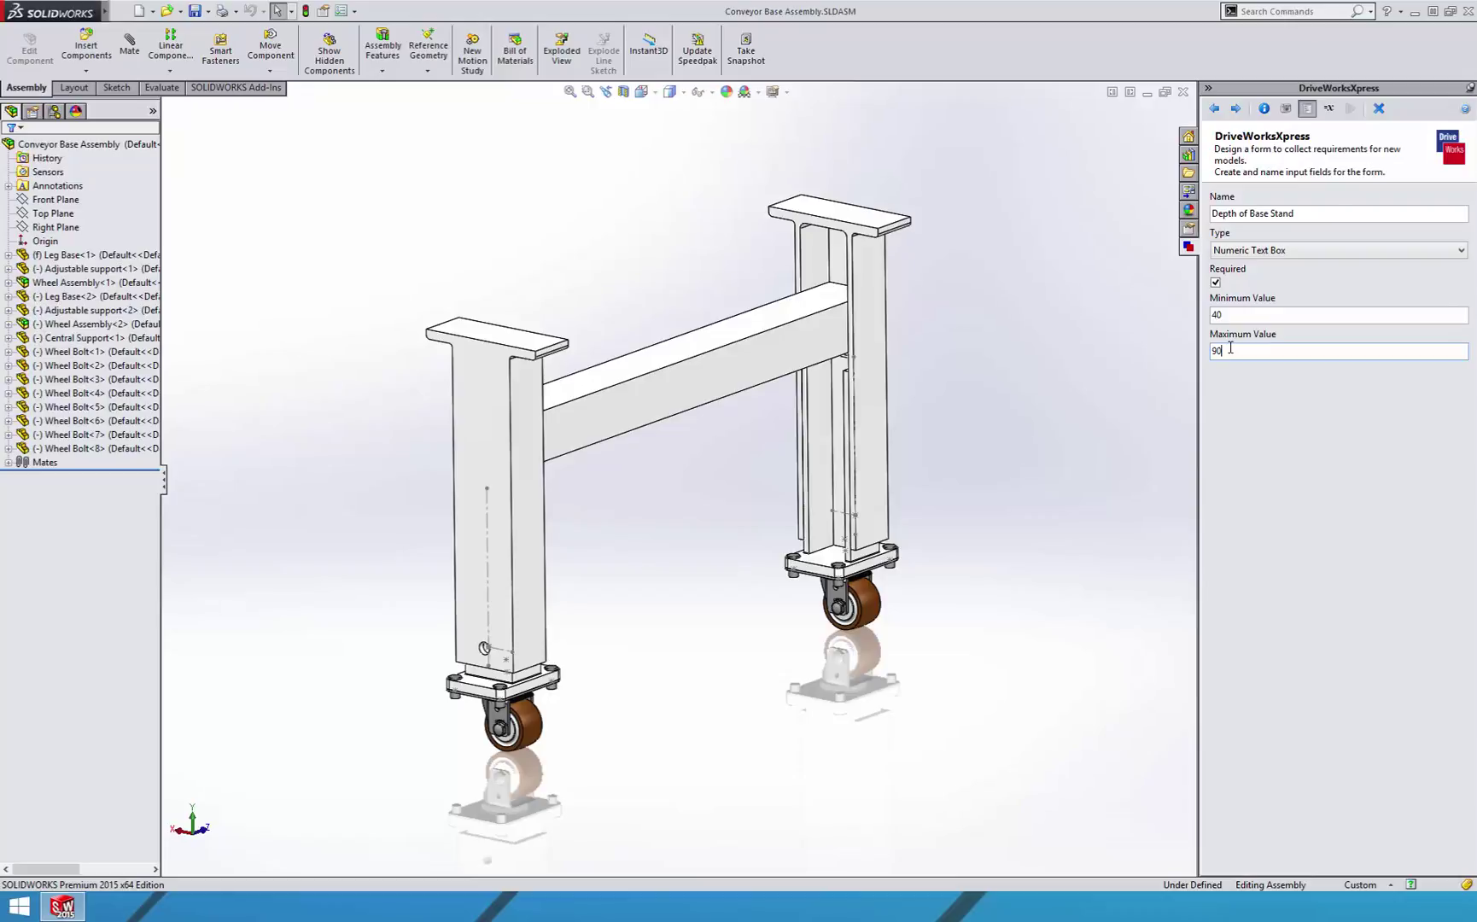
pyautogui.click(1238, 109)
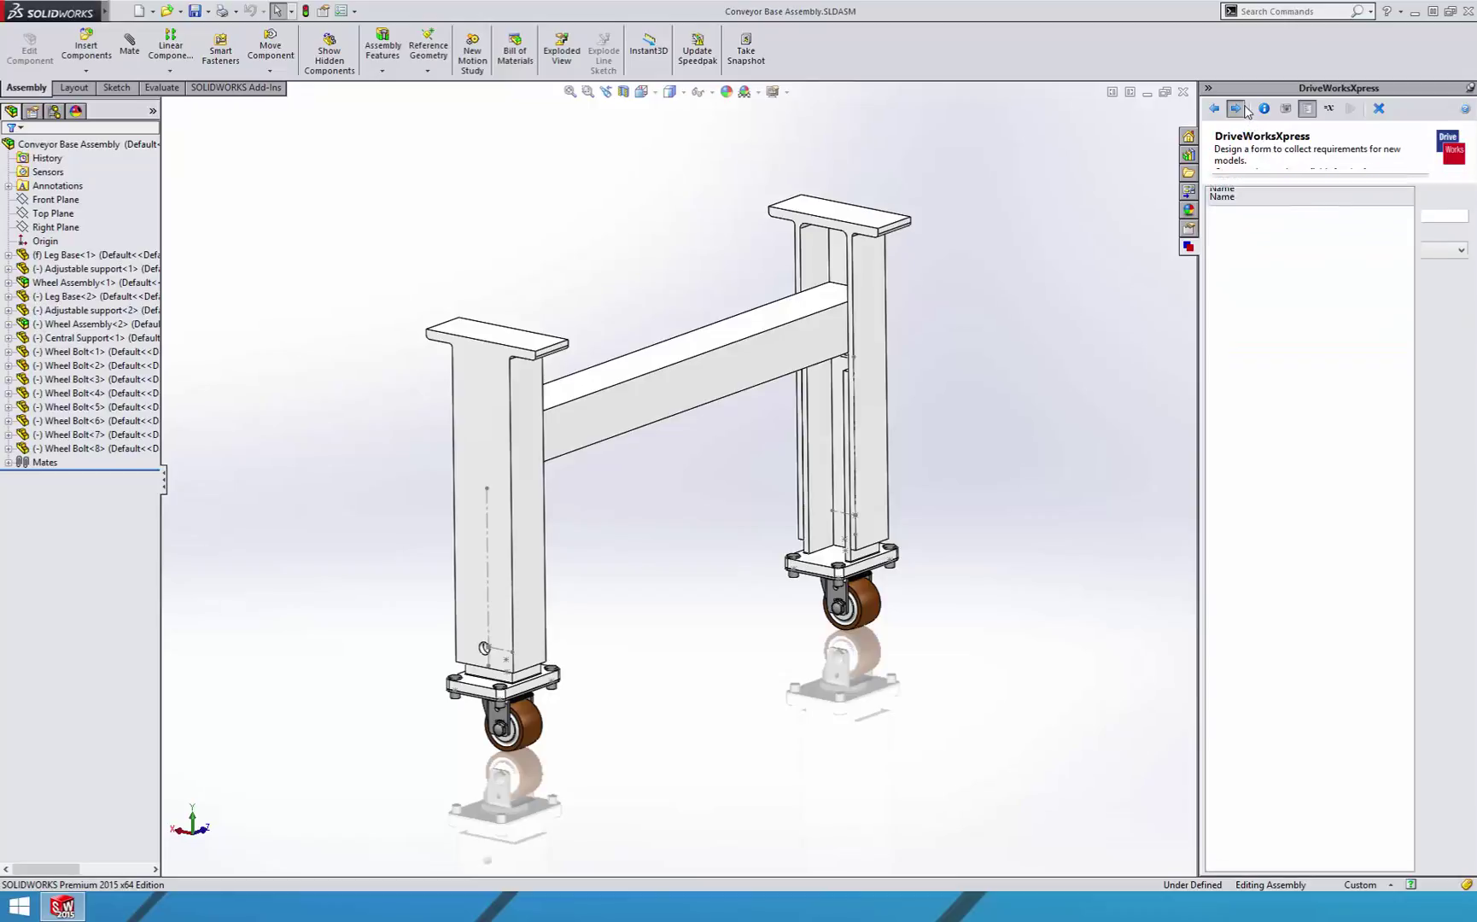
# Add an Overall Width numeric input ranging 600–1400
pyautogui.click(1443, 214)
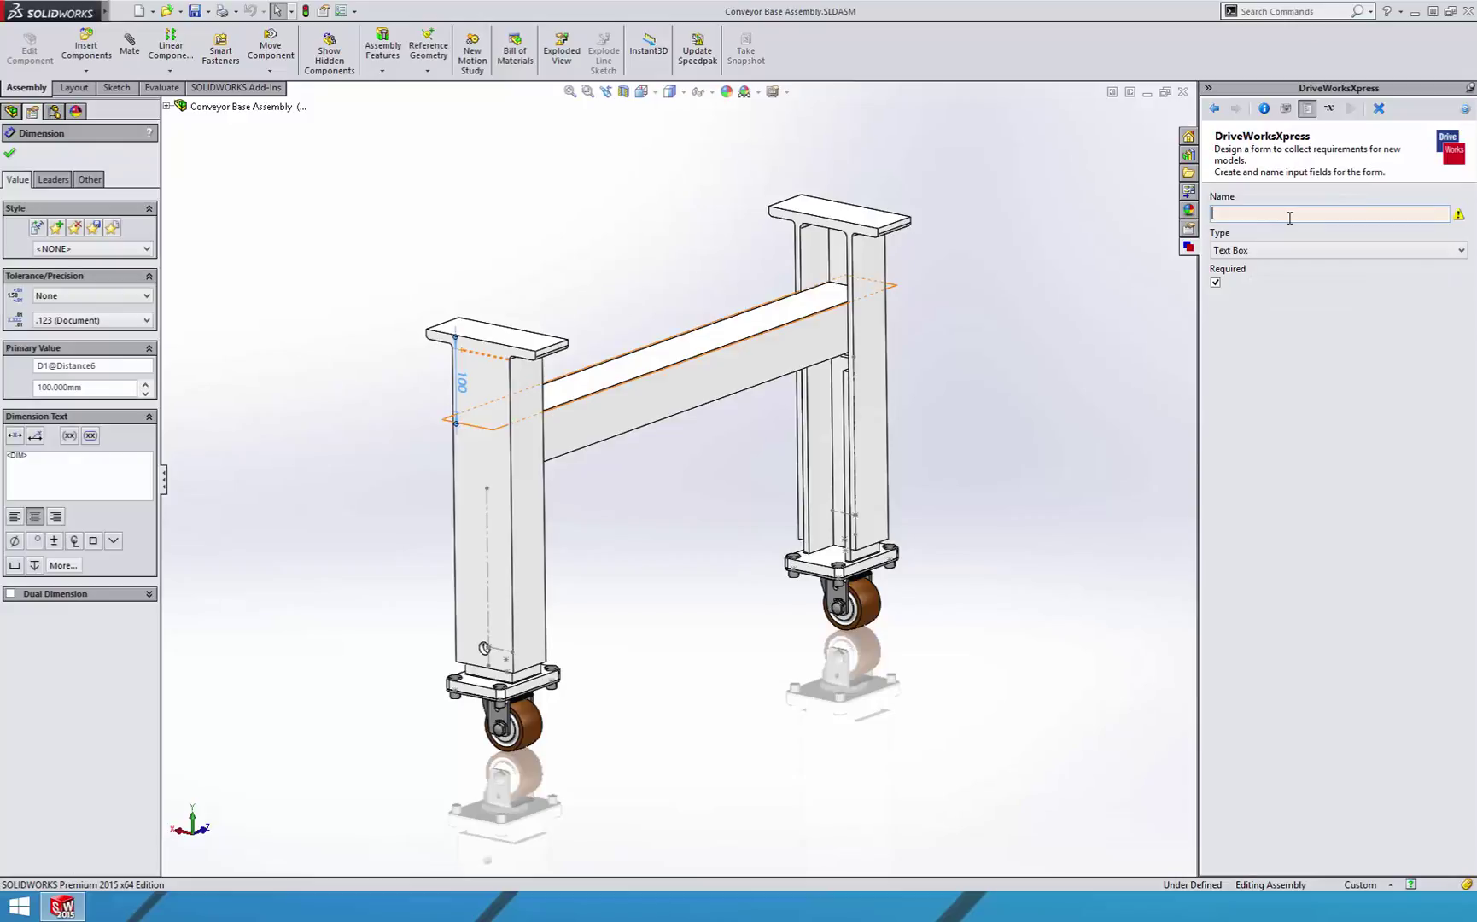
pyautogui.write('Overall ')
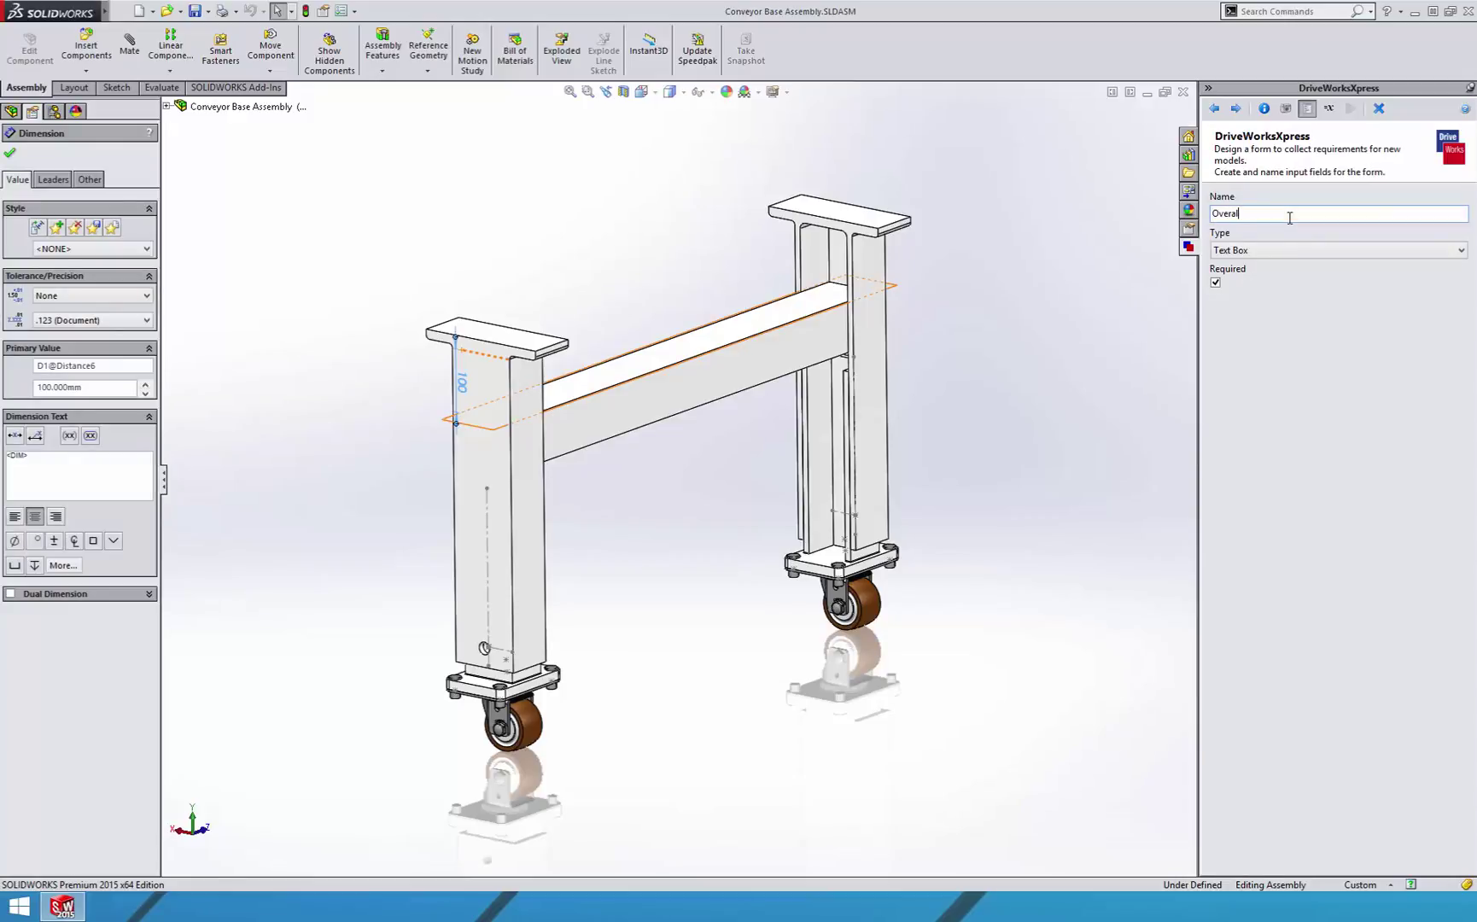
pyautogui.write('Width')
pyautogui.click(1265, 249)
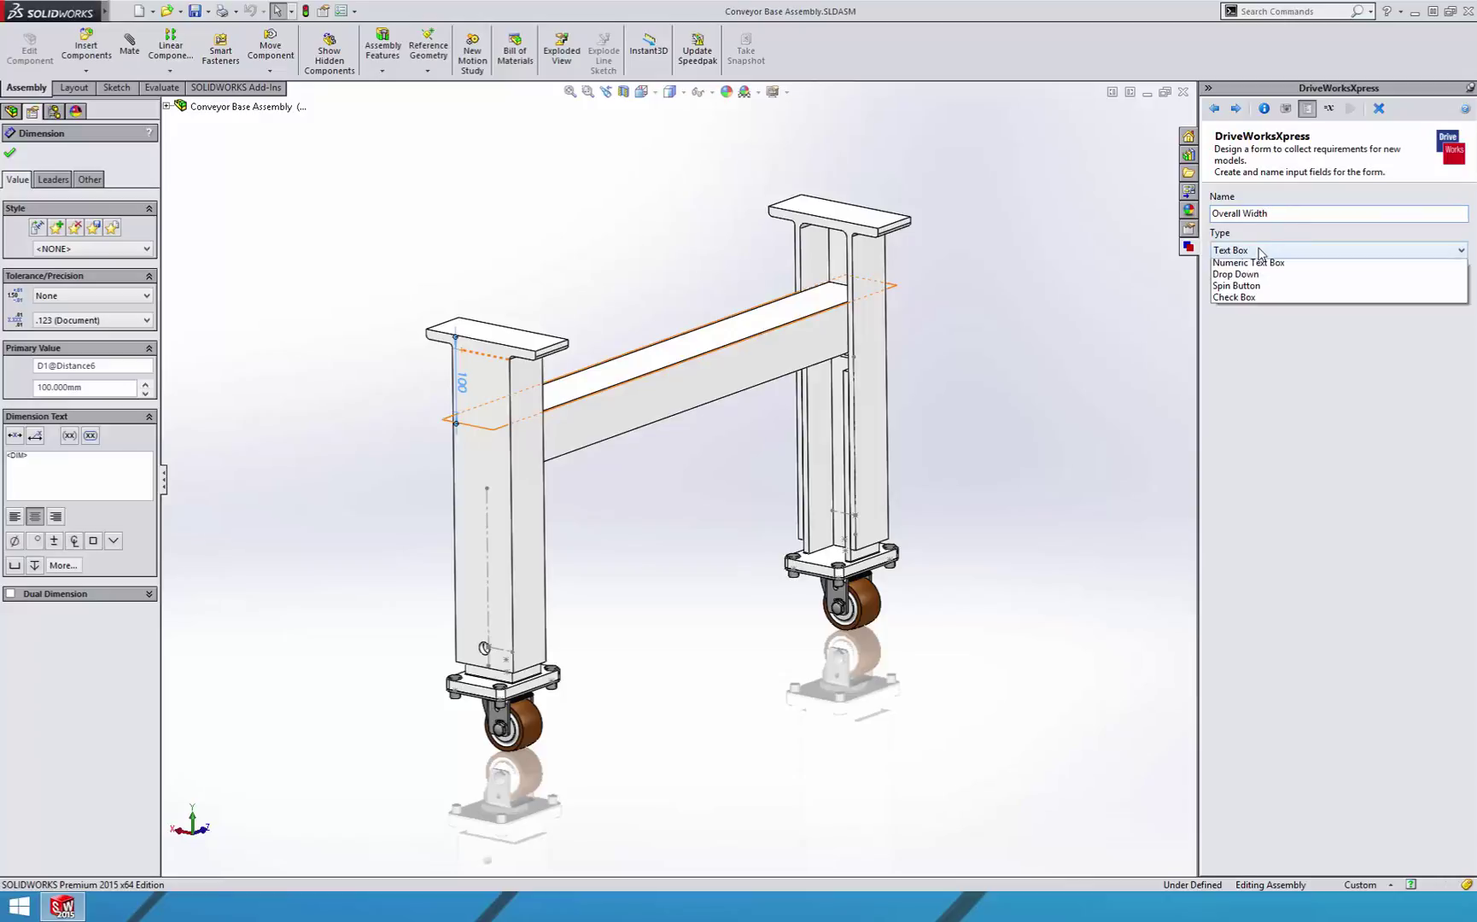
pyautogui.click(1247, 274)
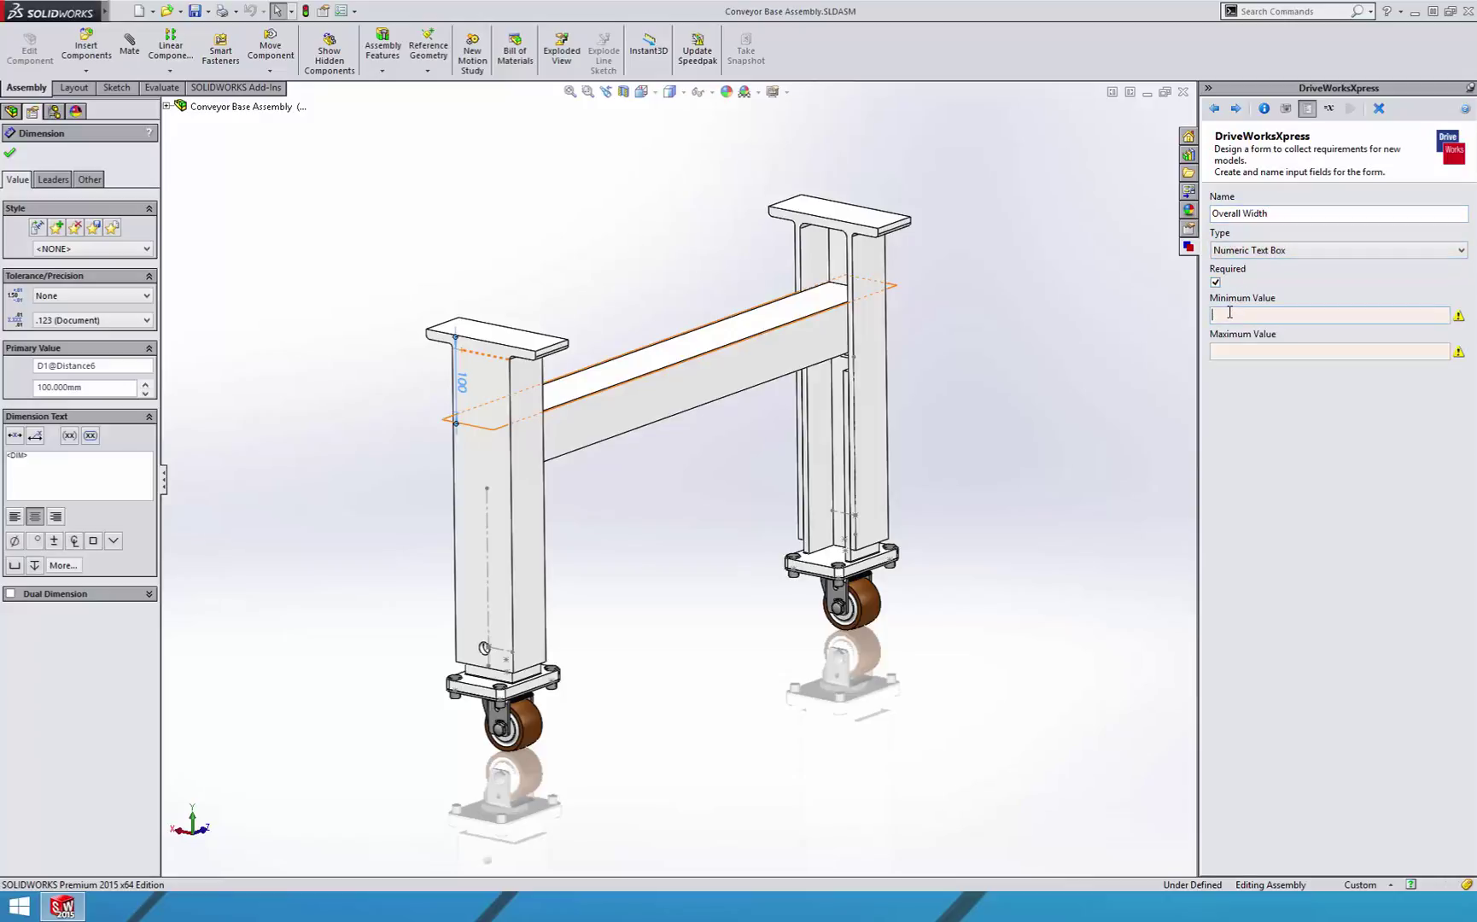
pyautogui.write('600')
pyautogui.click(1228, 345)
pyautogui.write('1')
pyautogui.write('400')
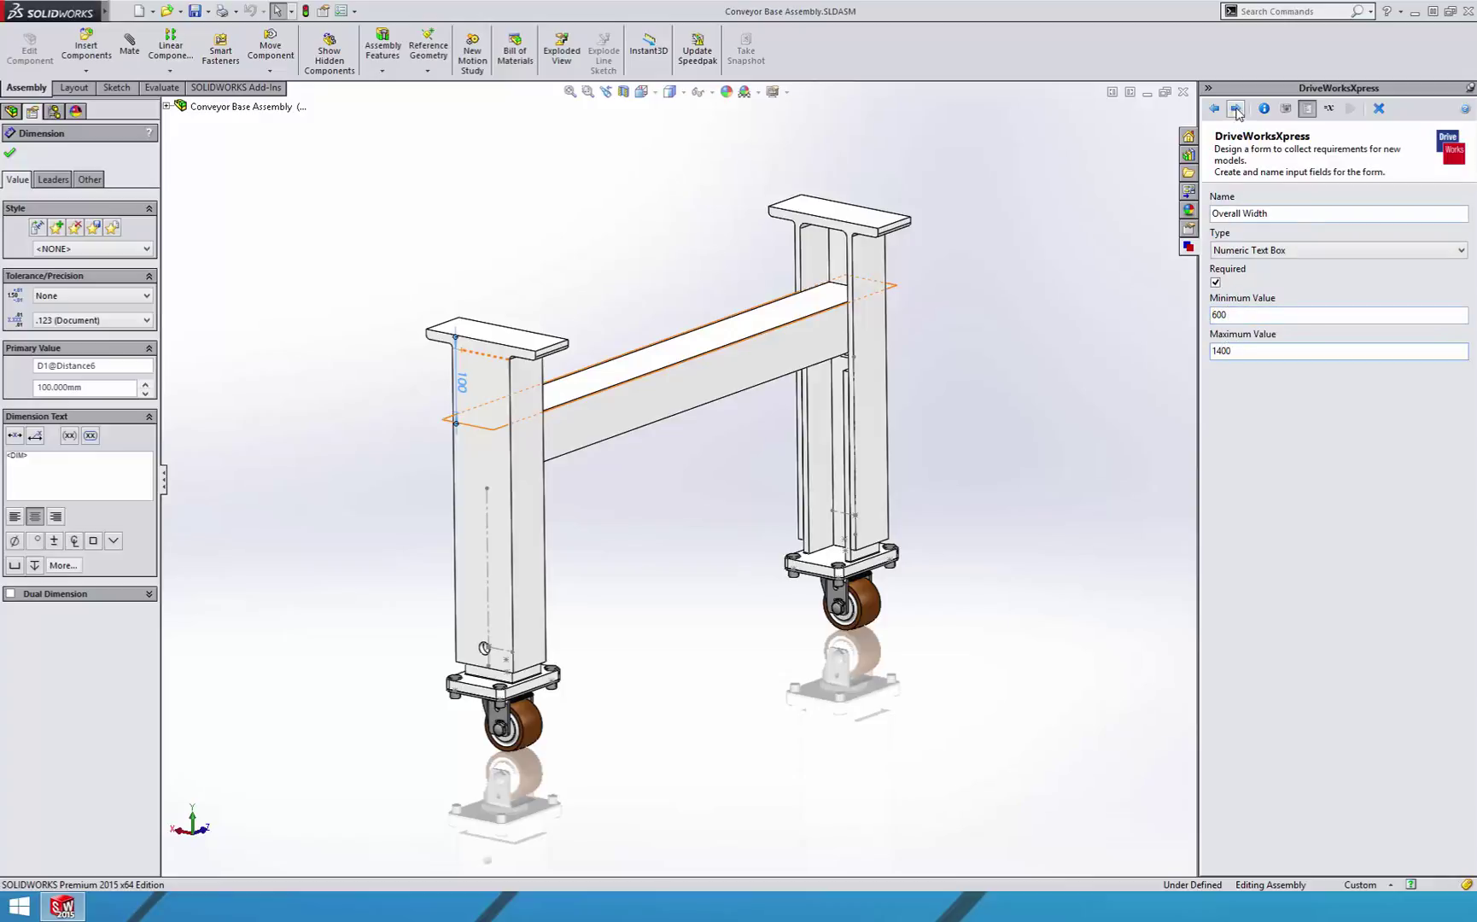
pyautogui.click(1238, 108)
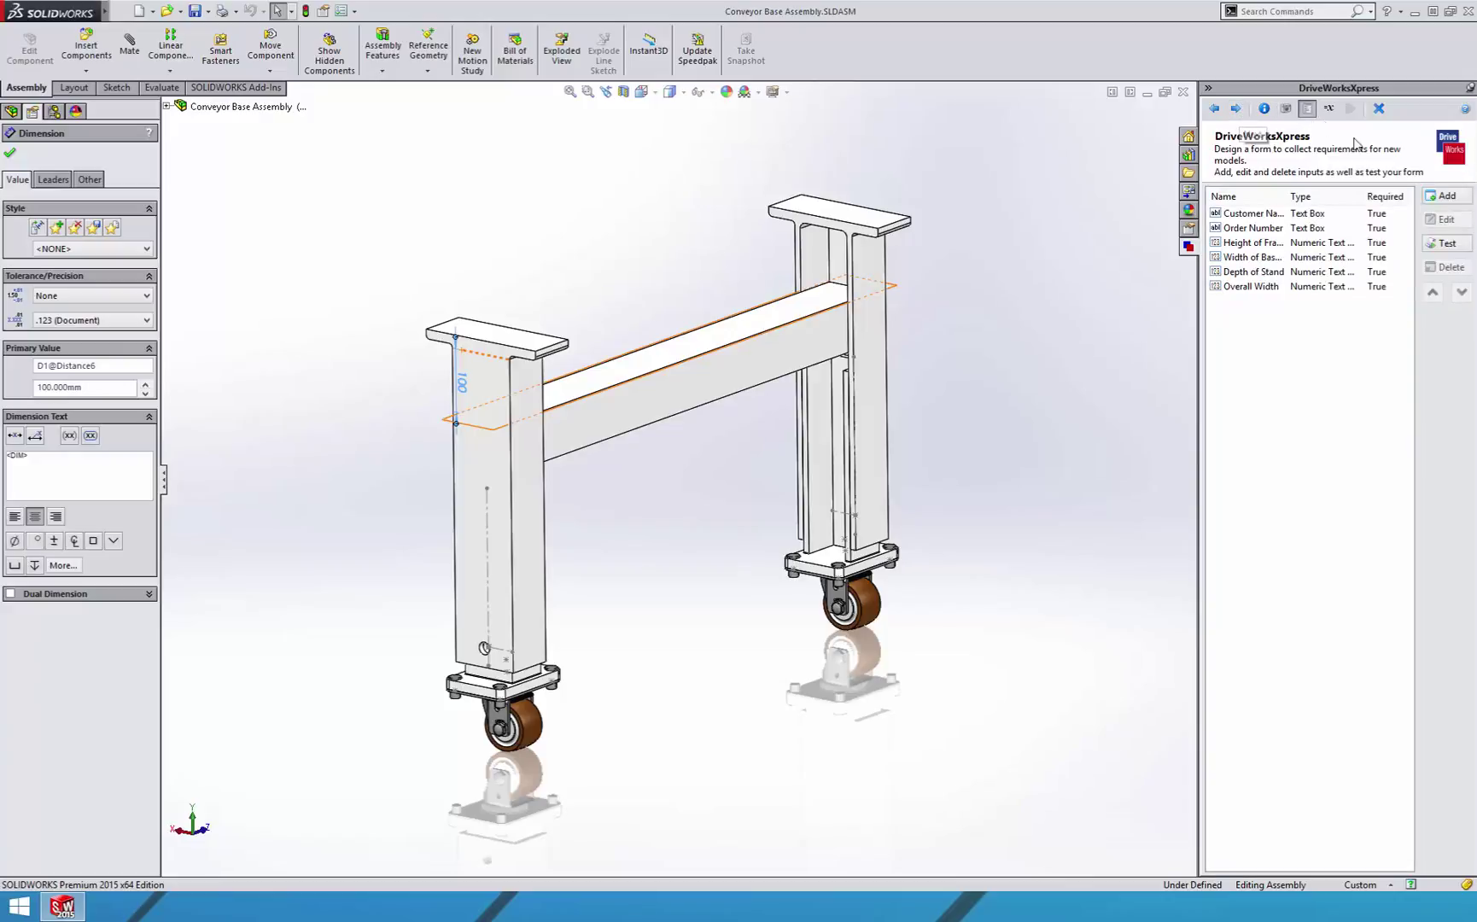
# Add a Length of Top Plate numeric input ranging 100–400
pyautogui.click(1440, 197)
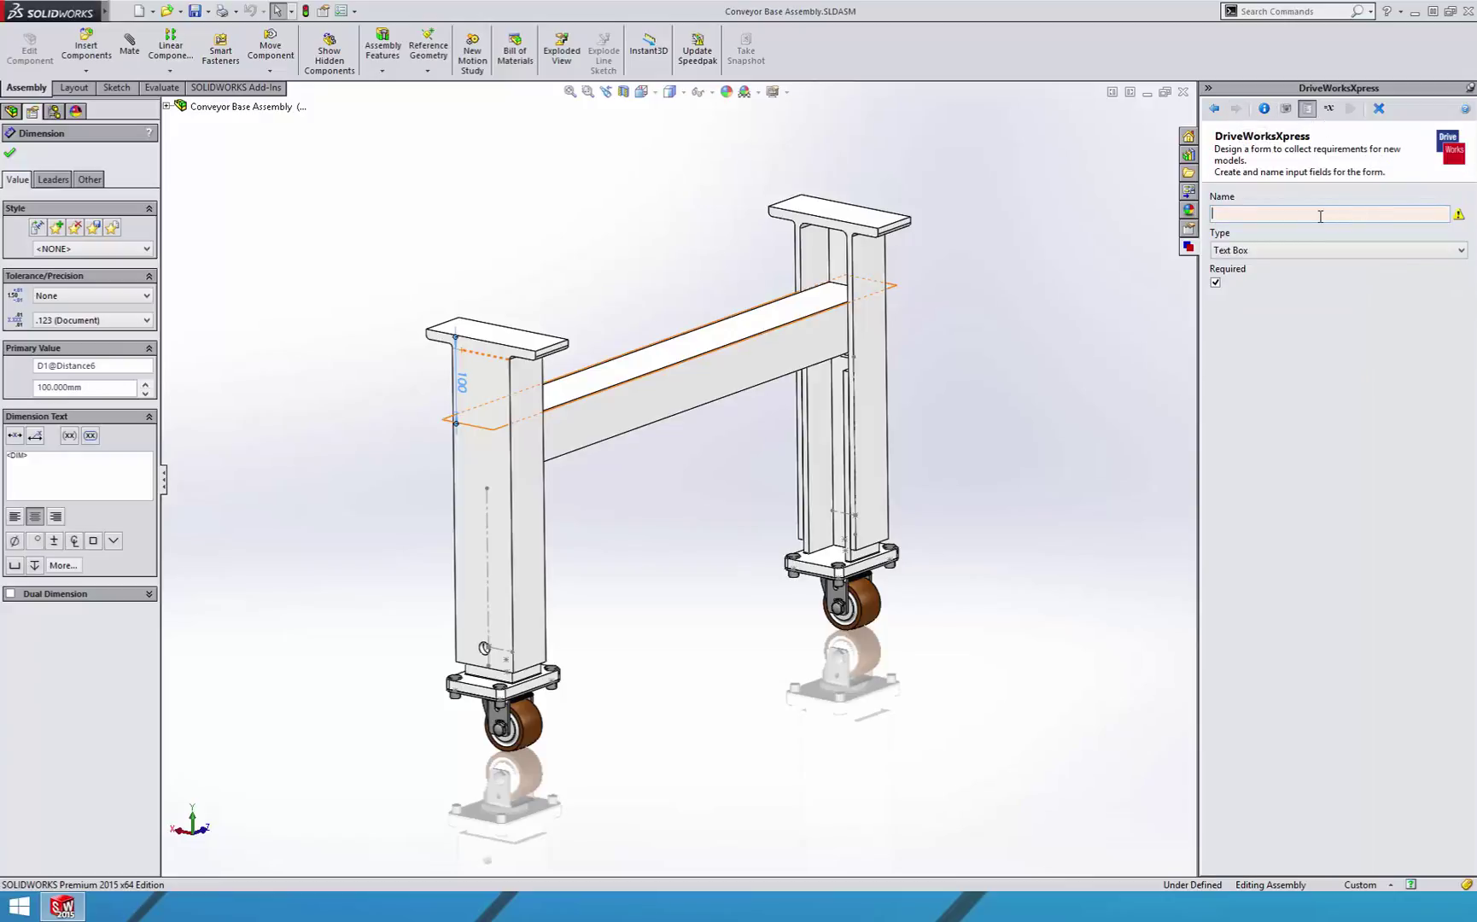
pyautogui.write('Len')
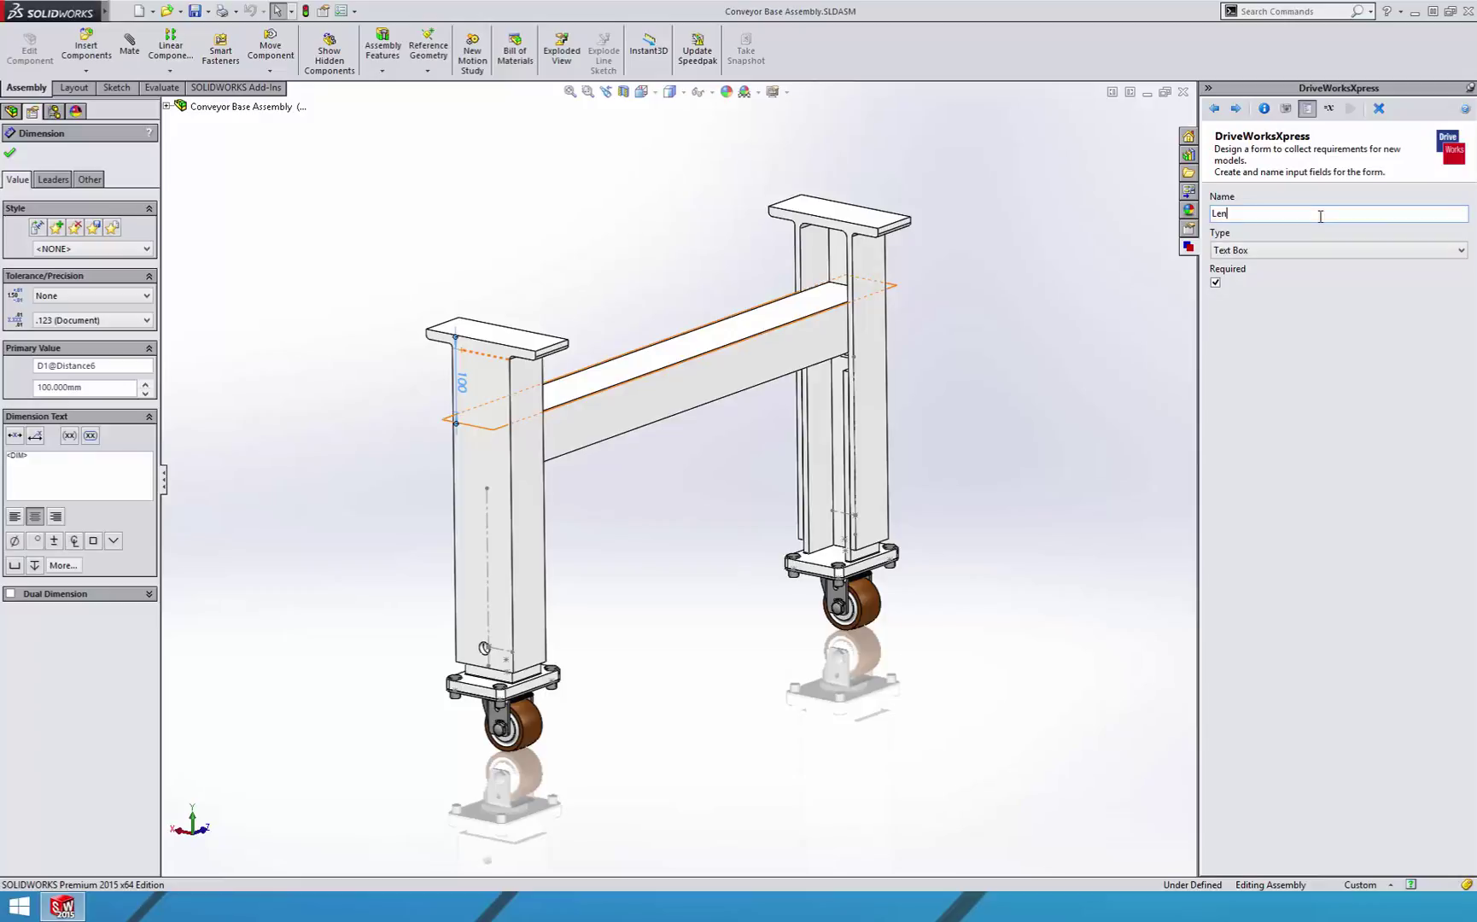
pyautogui.write('gth of')
pyautogui.write(' Top Pla')
pyautogui.write('te')
pyautogui.click(1276, 250)
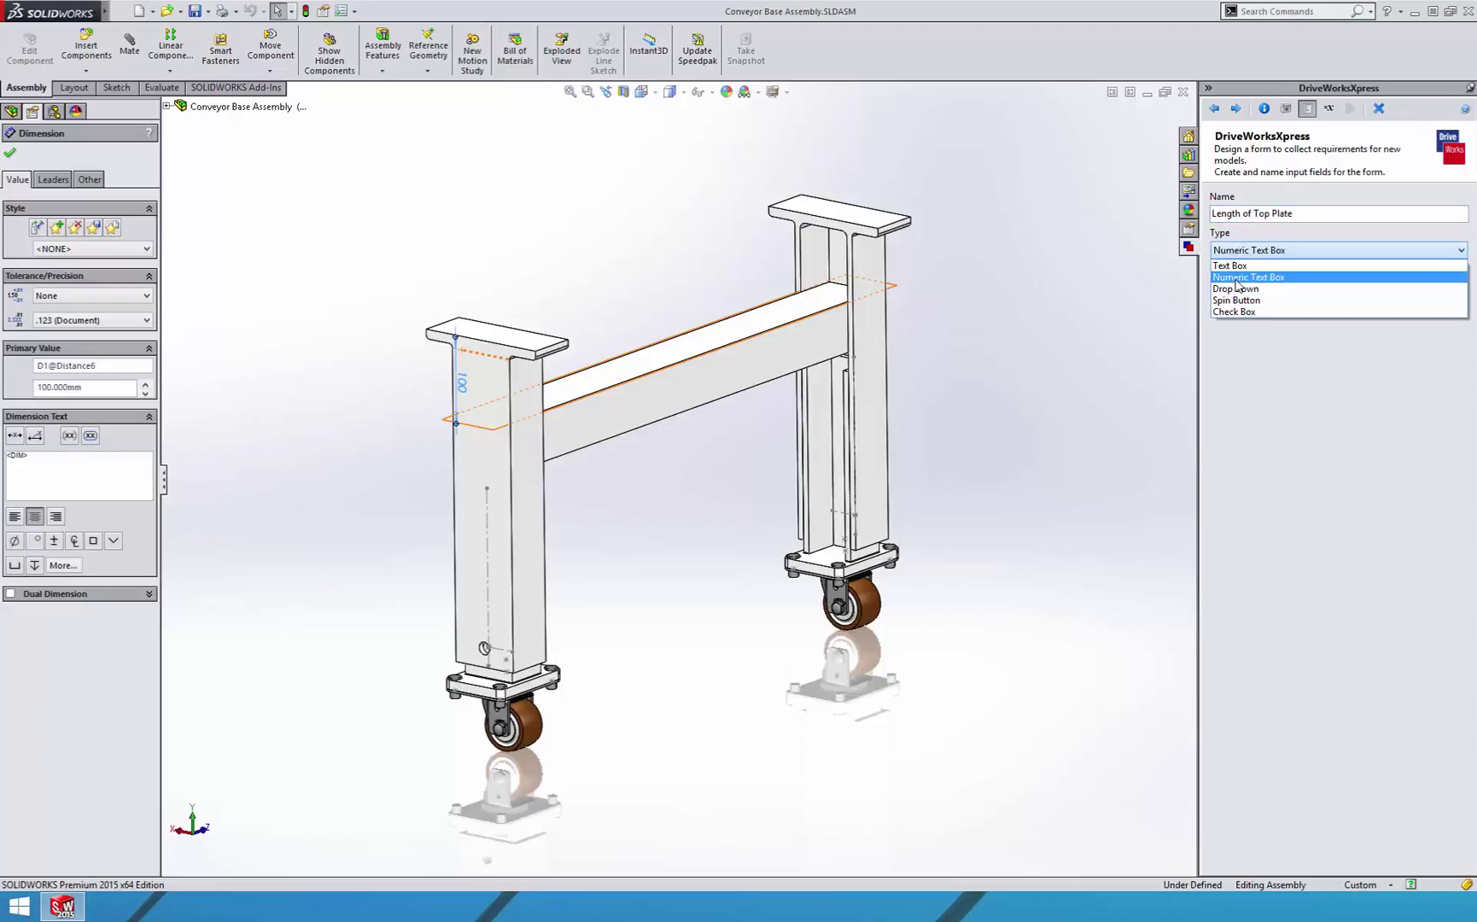
pyautogui.click(1237, 282)
pyautogui.click(1234, 316)
pyautogui.write('1')
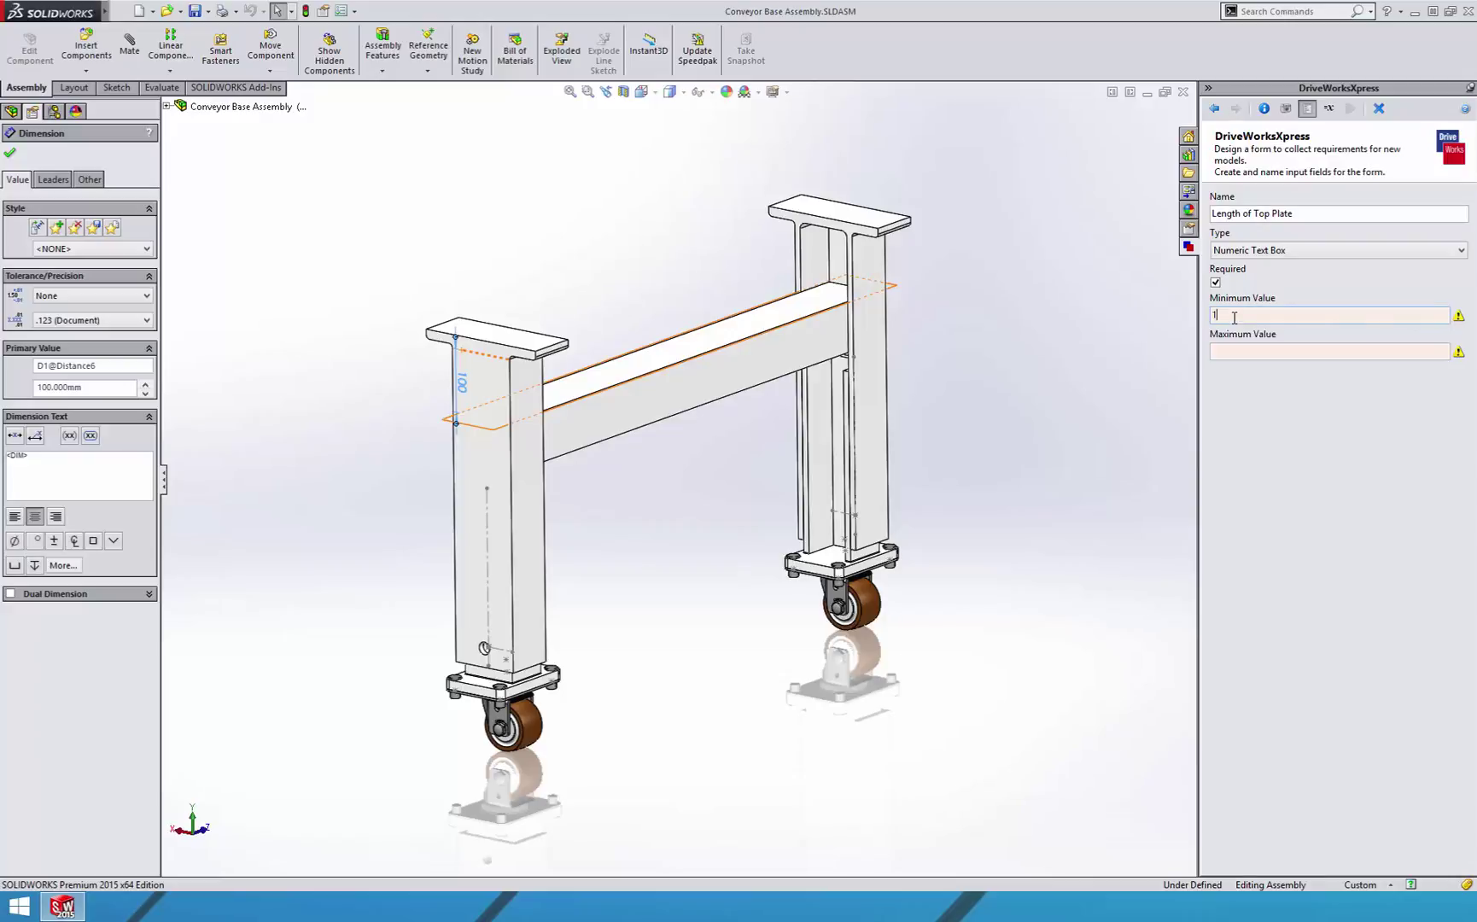
pyautogui.write('00')
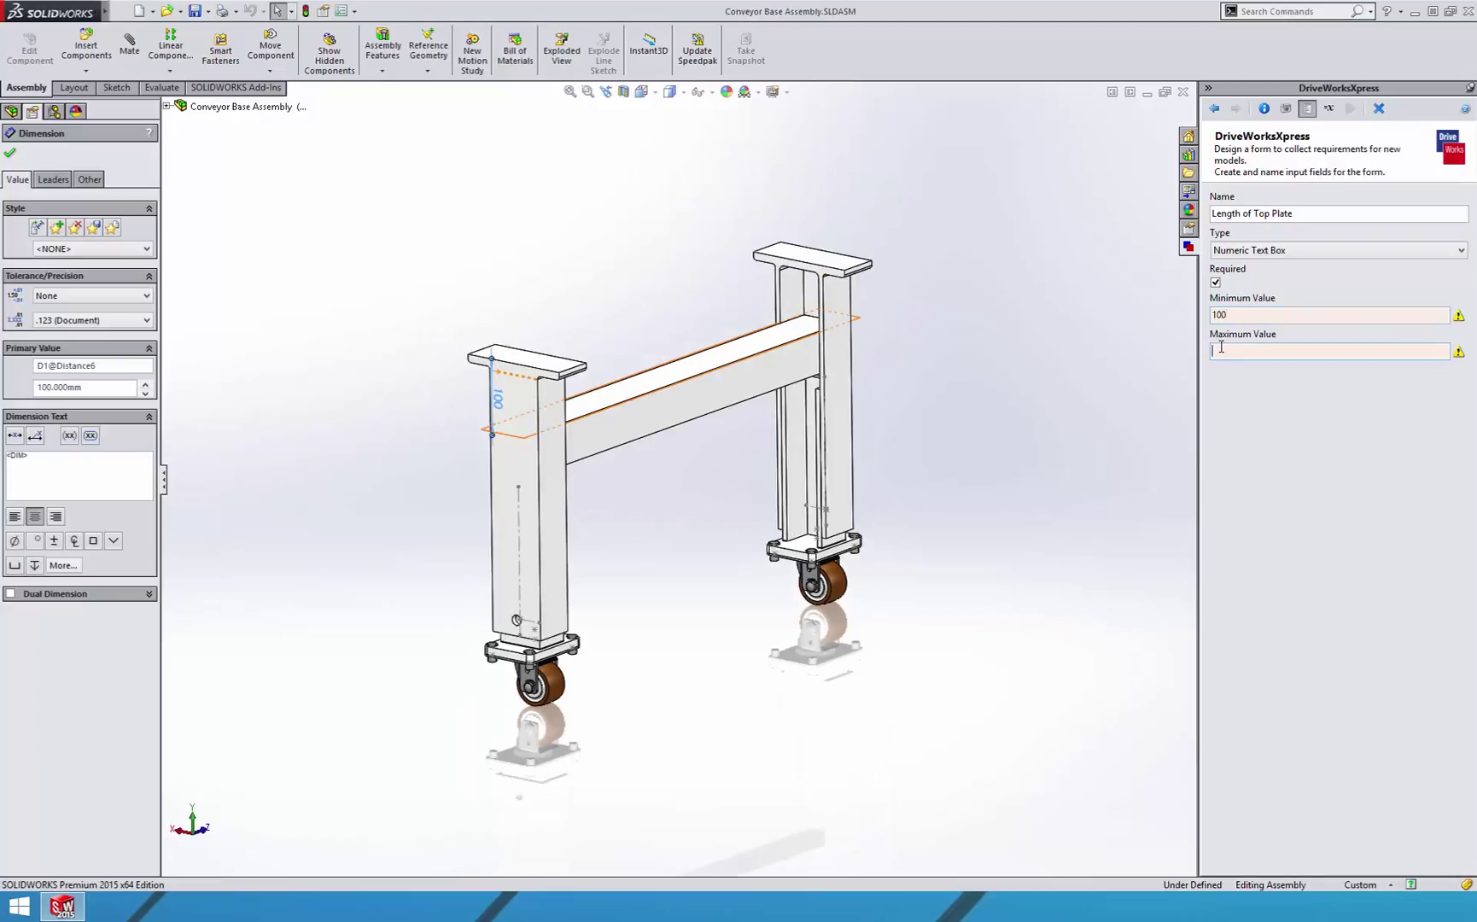
pyautogui.write('00')
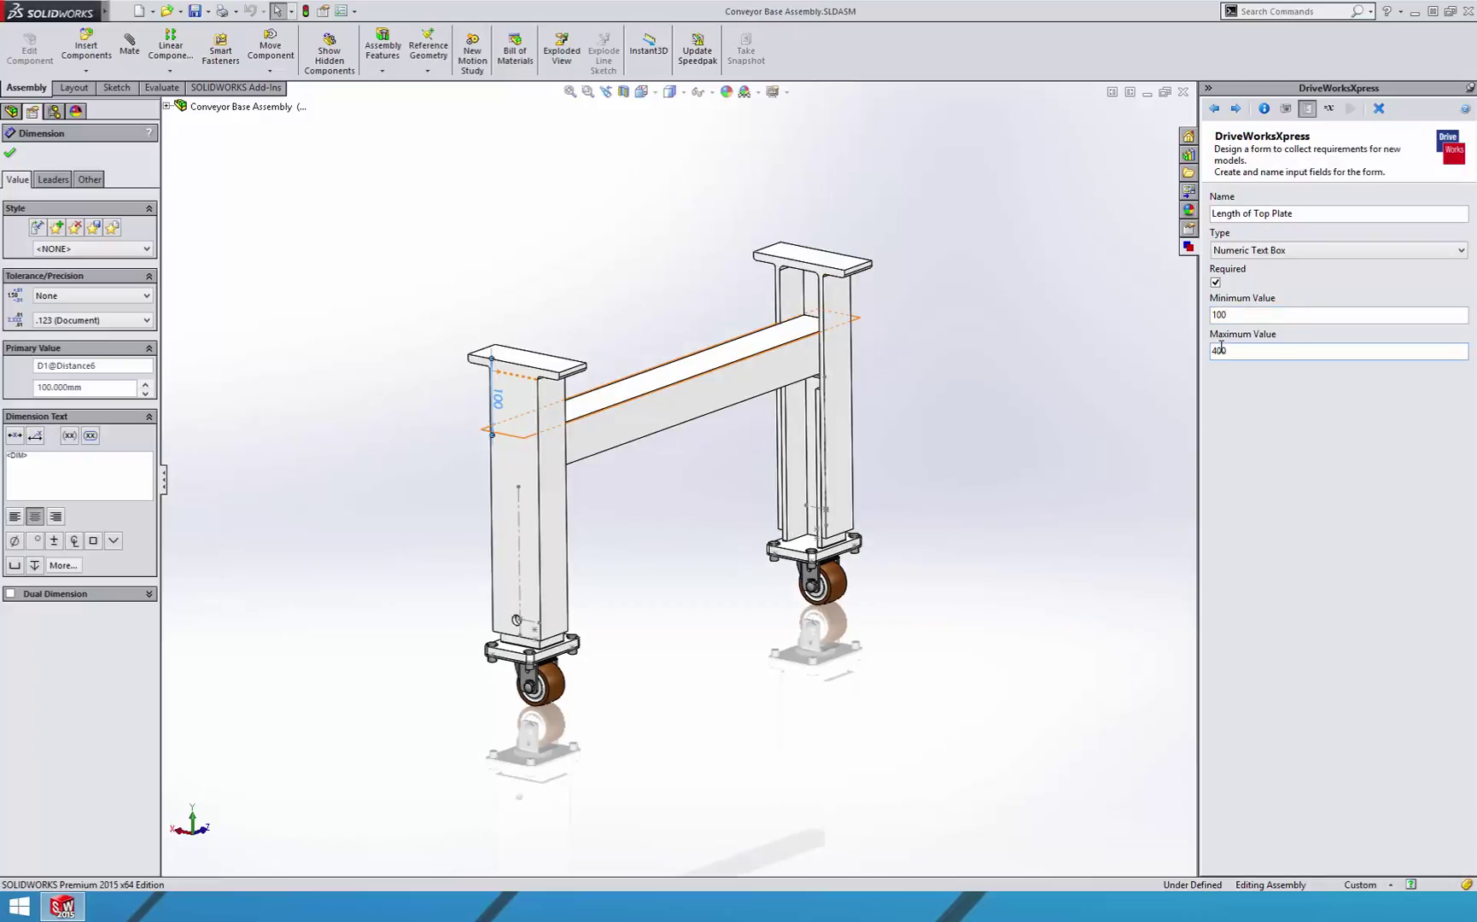
pyautogui.click(1236, 108)
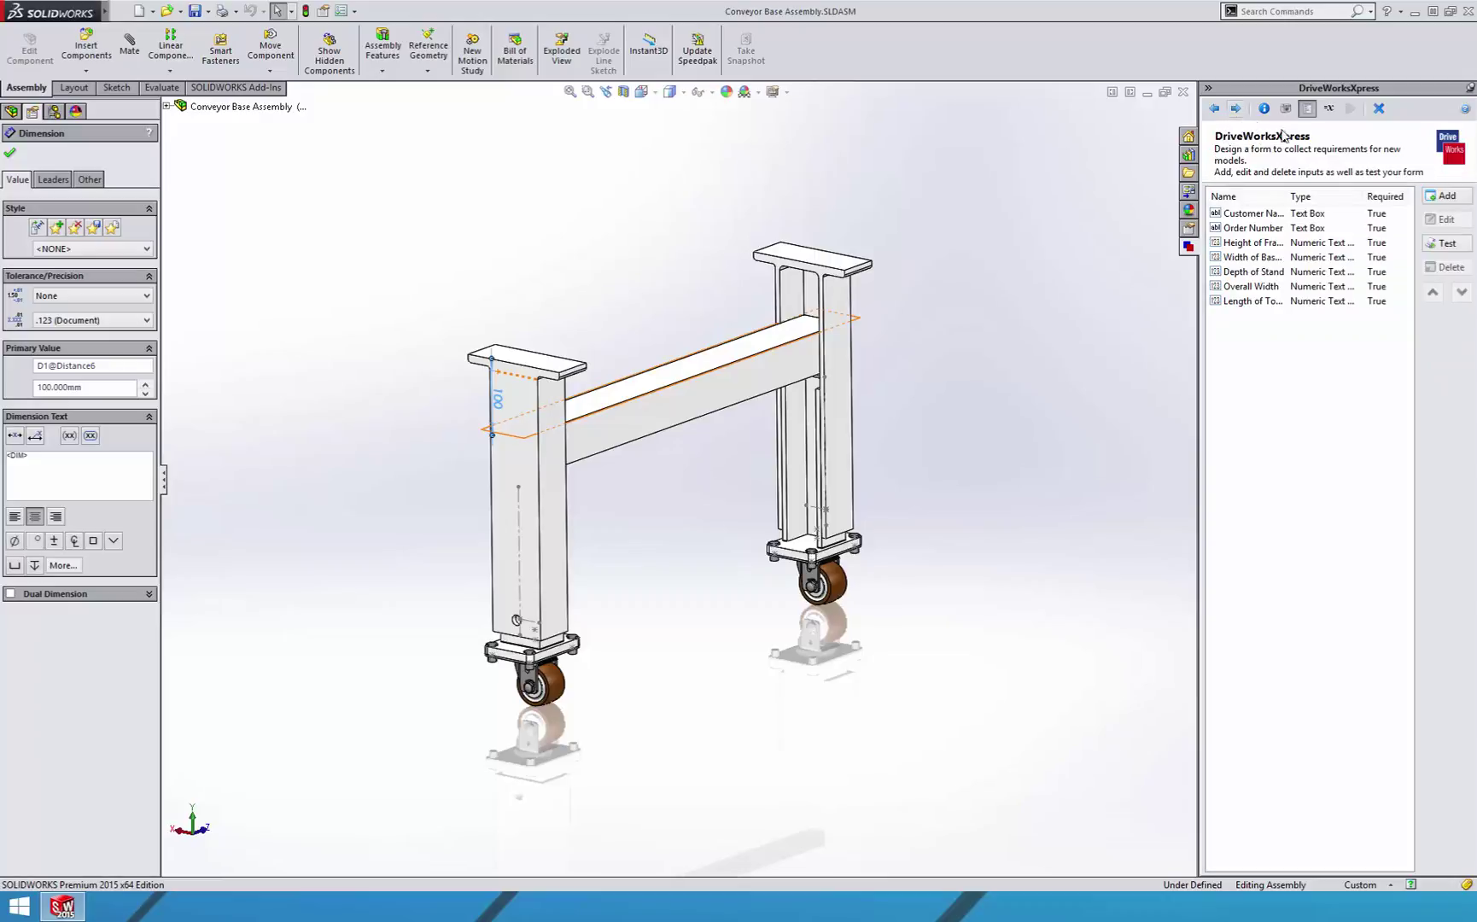
# Add a Thickness of Material spin button input, minimum 5, maximum 17, increment 1
pyautogui.click(1440, 198)
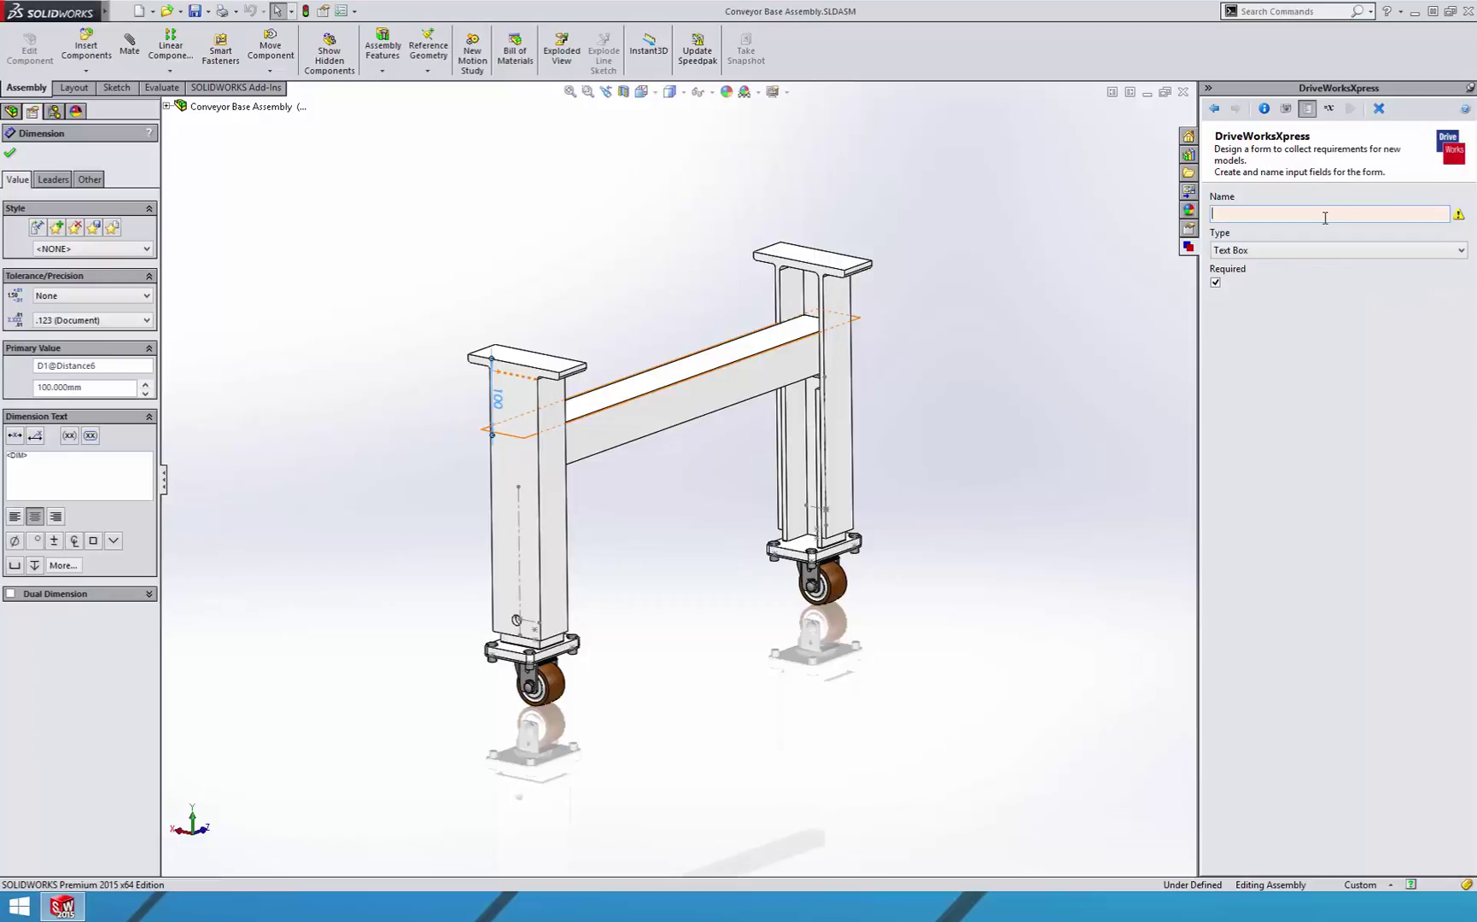
pyautogui.write('Thic')
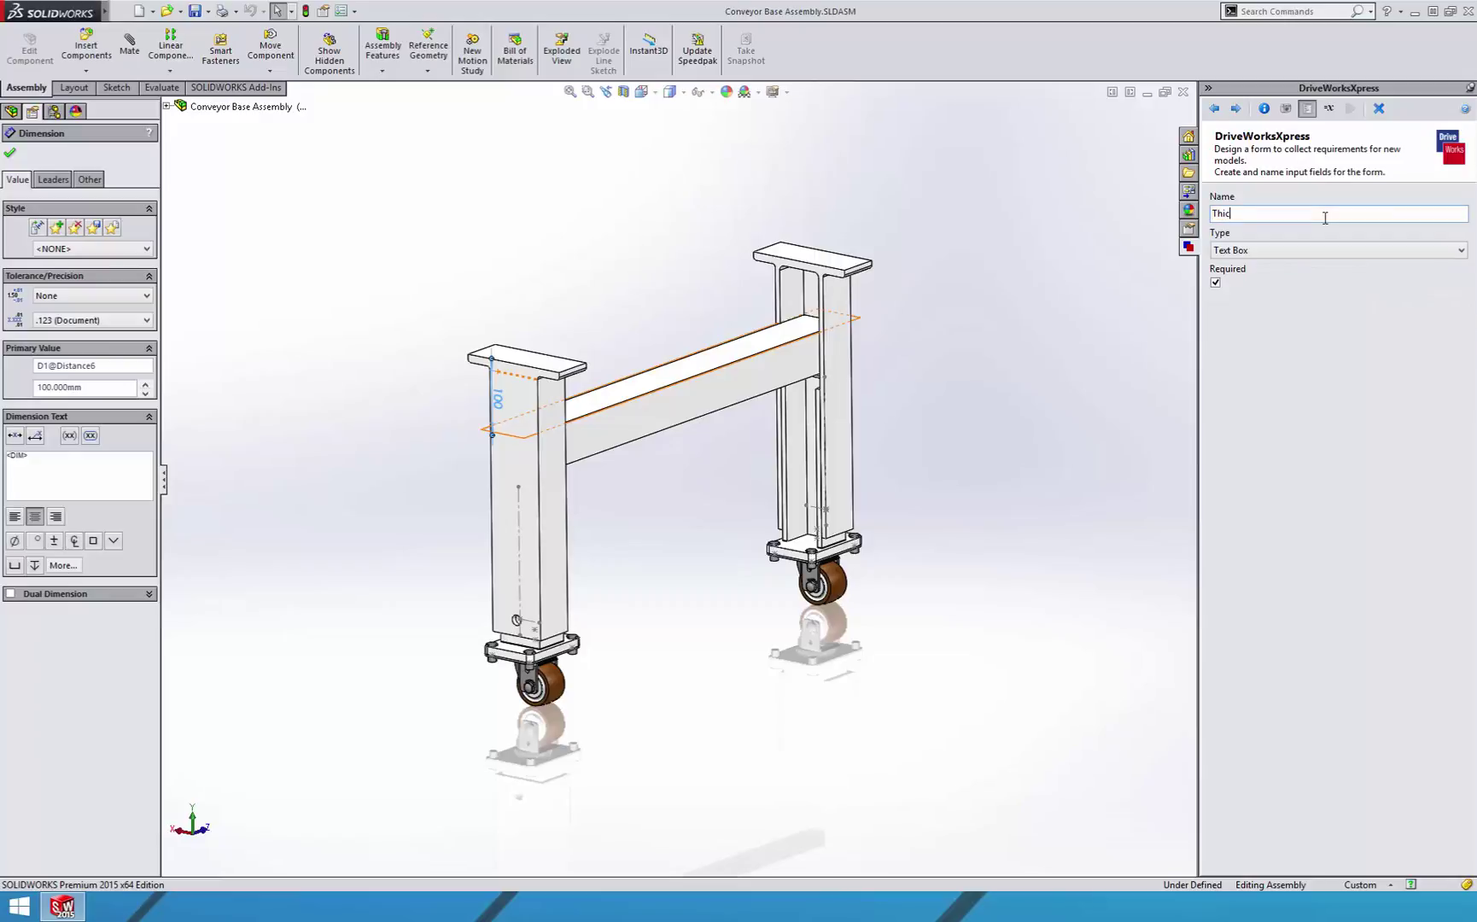
pyautogui.write('kness of Ma')
pyautogui.write('terial')
pyautogui.click(1311, 251)
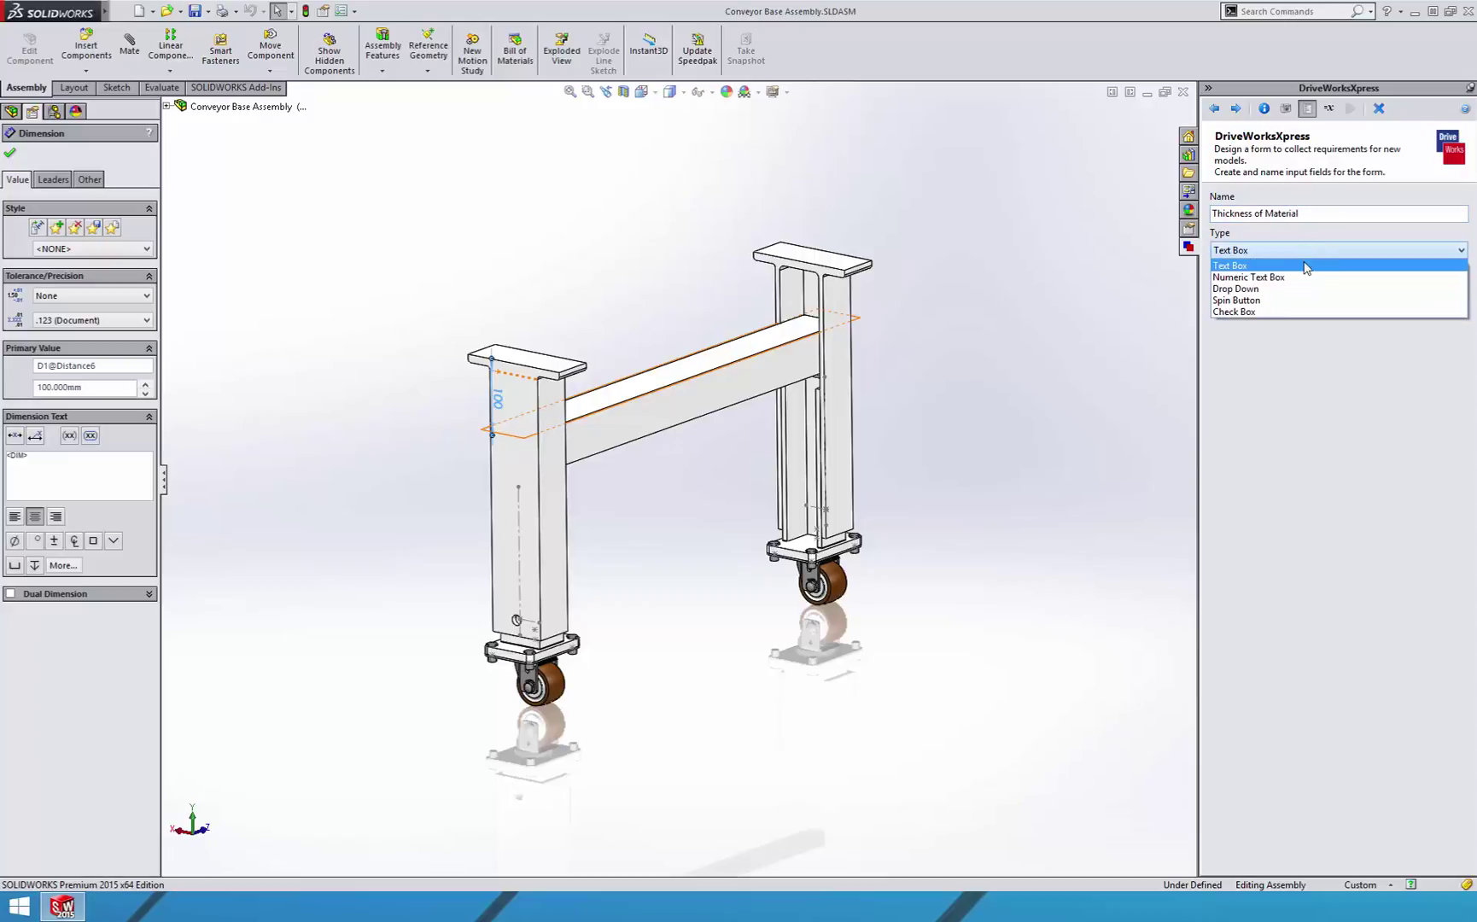
pyautogui.click(1301, 300)
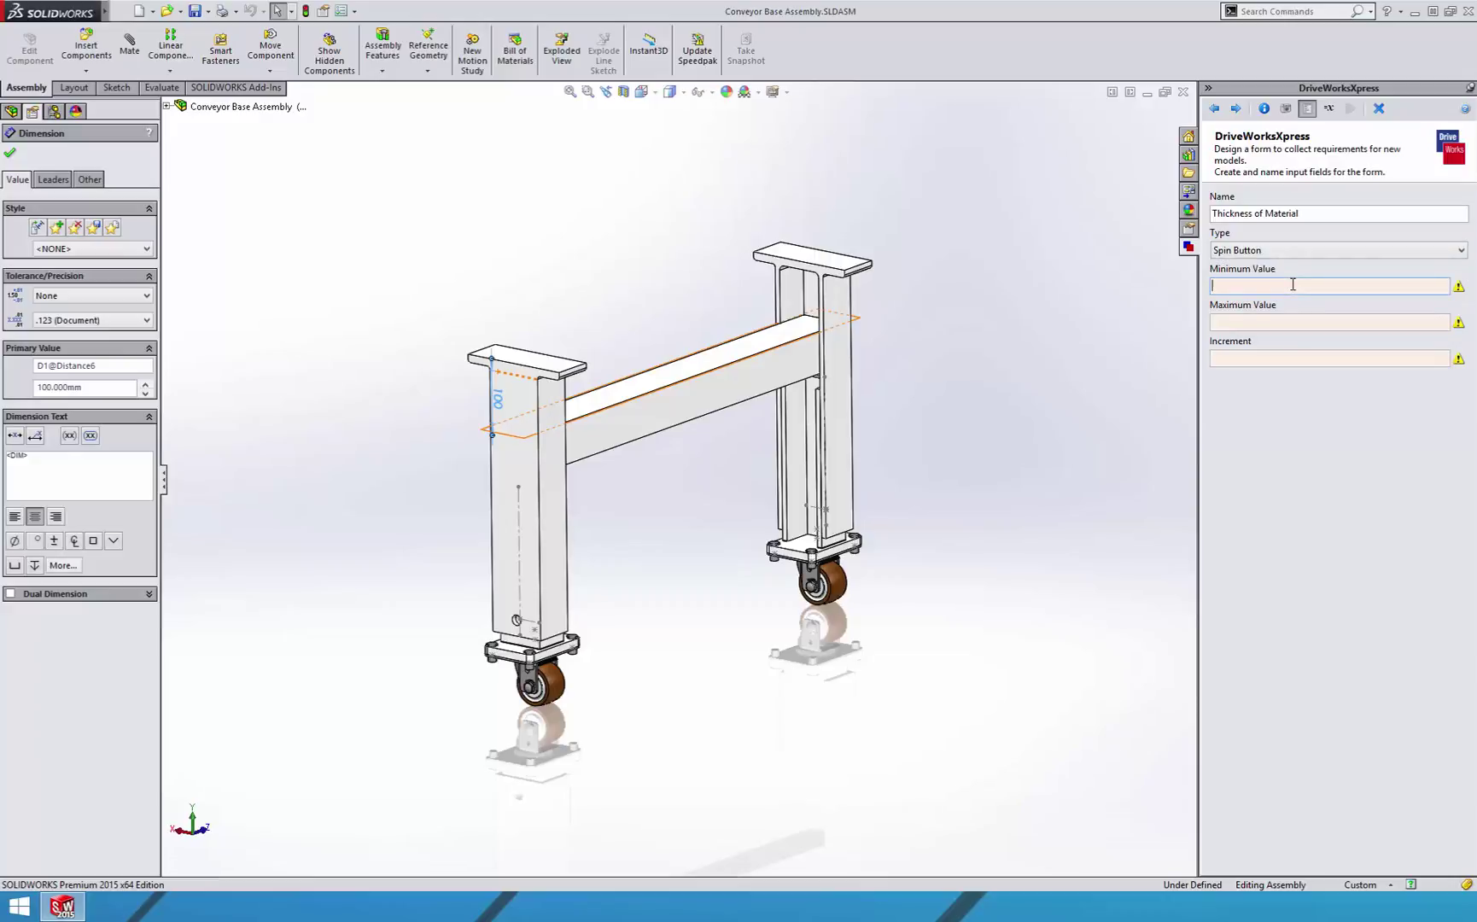
pyautogui.write('5')
pyautogui.click(1284, 321)
pyautogui.write('17')
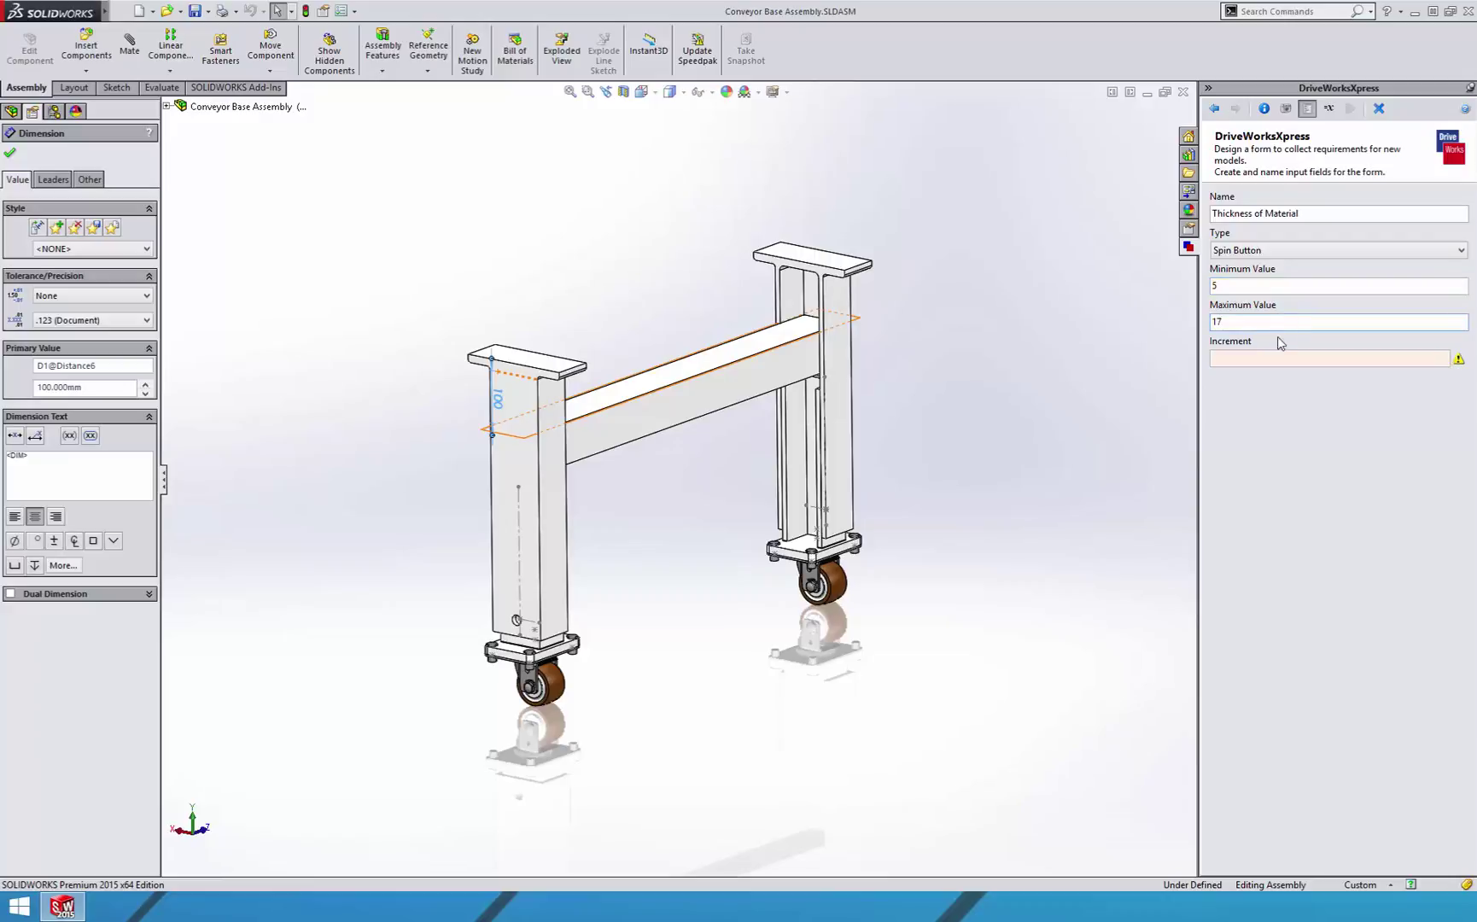
pyautogui.write('1')
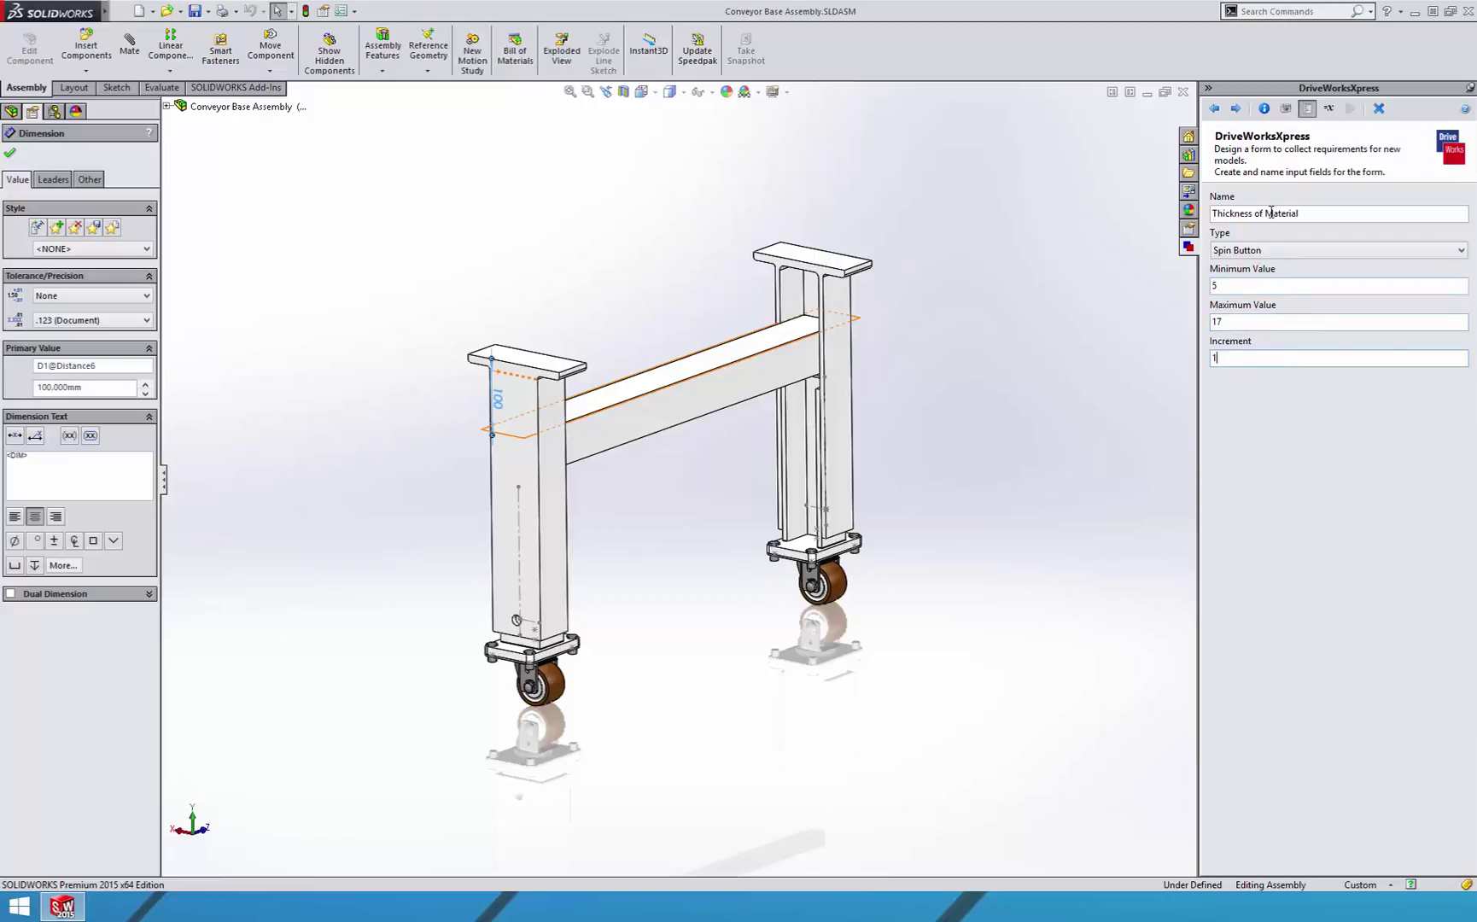
pyautogui.click(1236, 109)
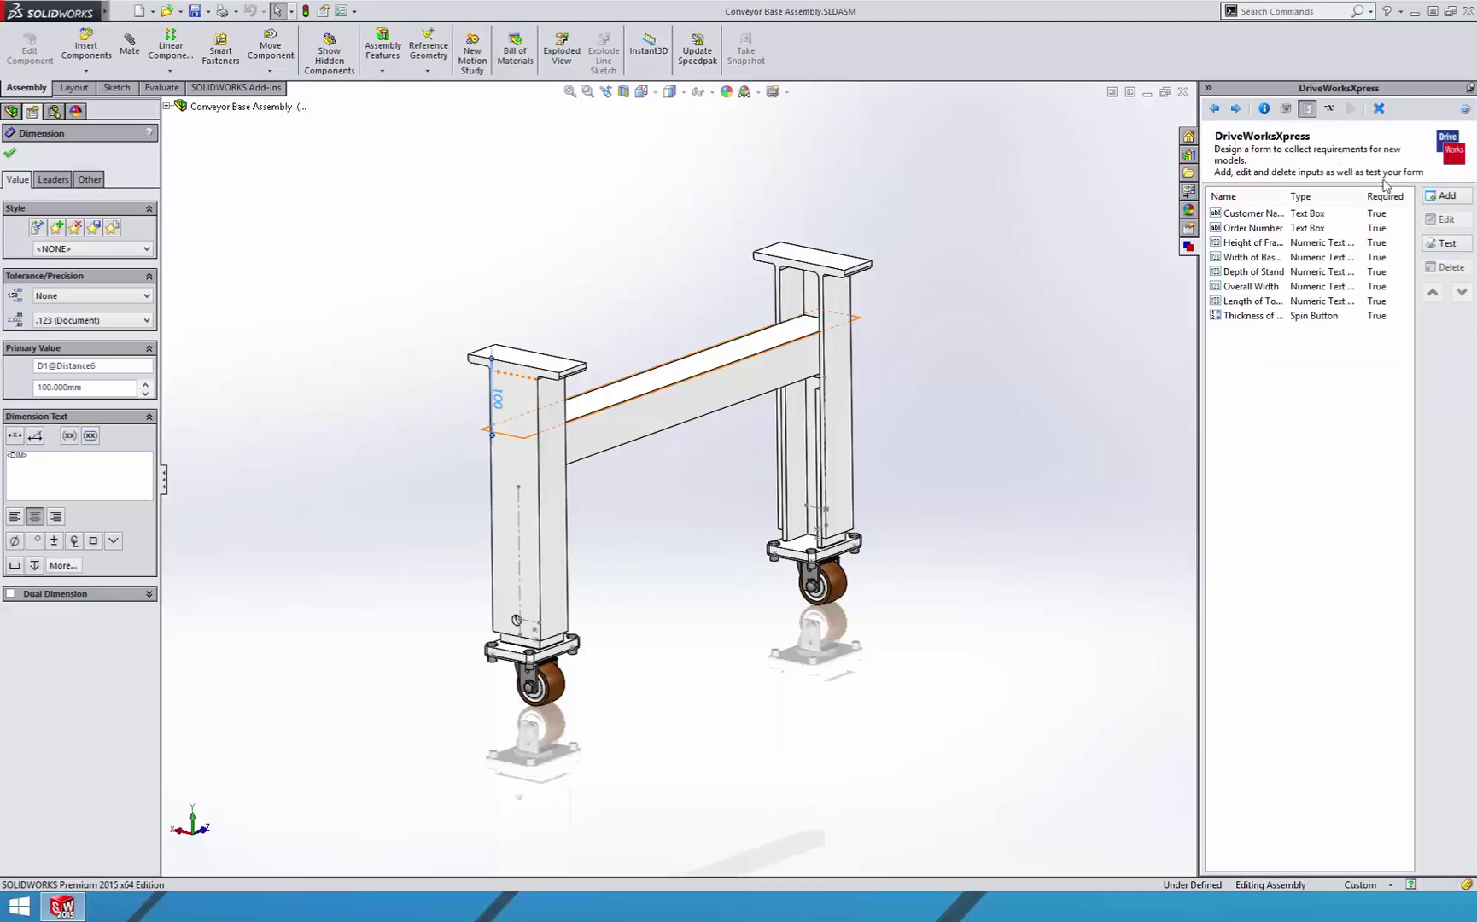
# Add a Wheels check box input
pyautogui.click(1452, 201)
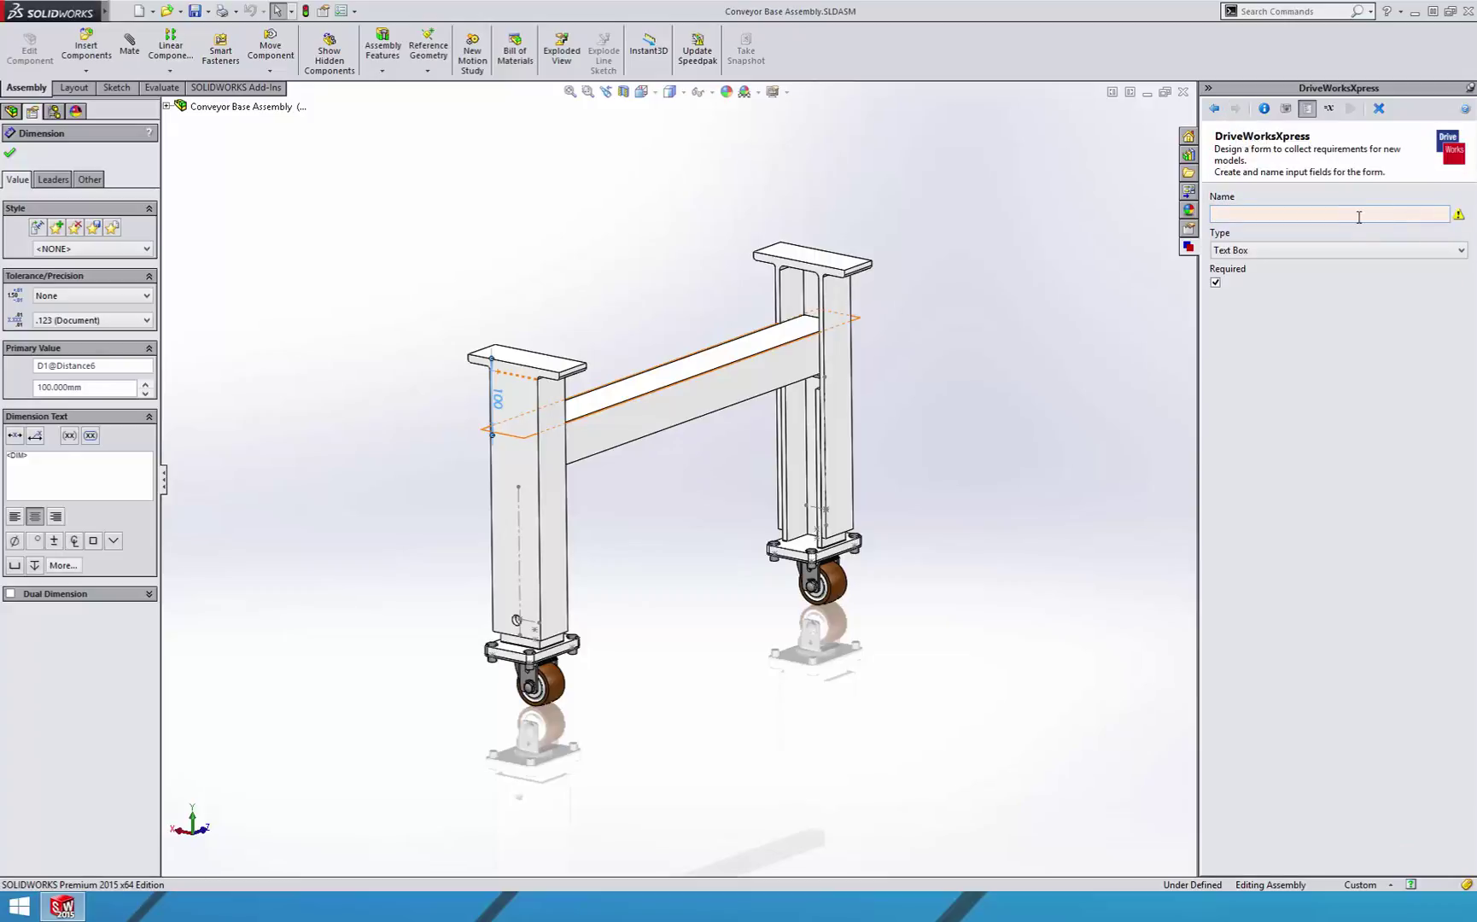
pyautogui.write('Wheels')
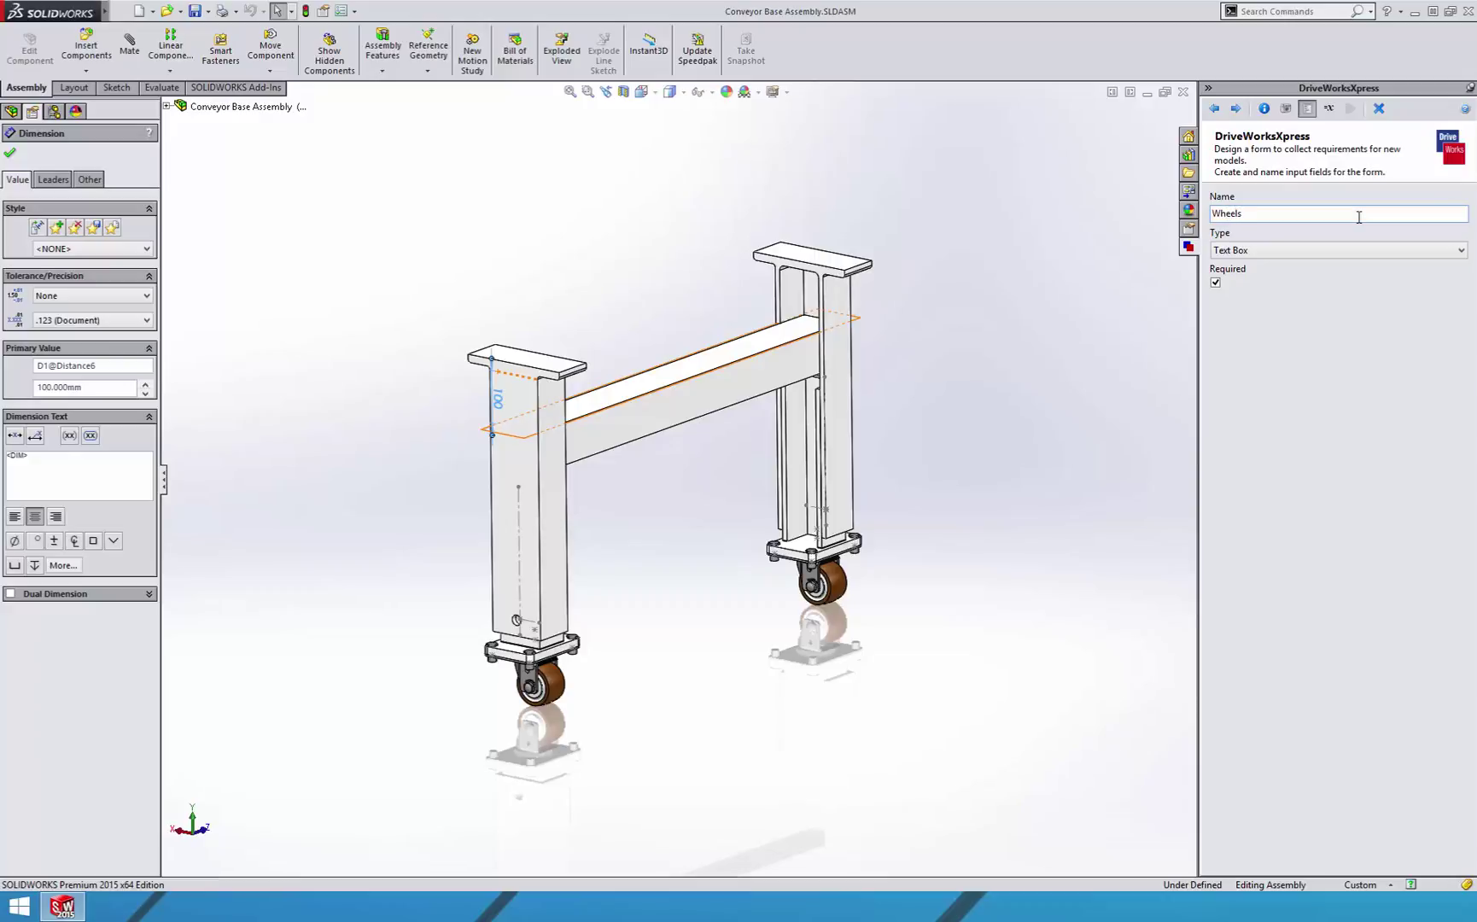
pyautogui.click(1315, 251)
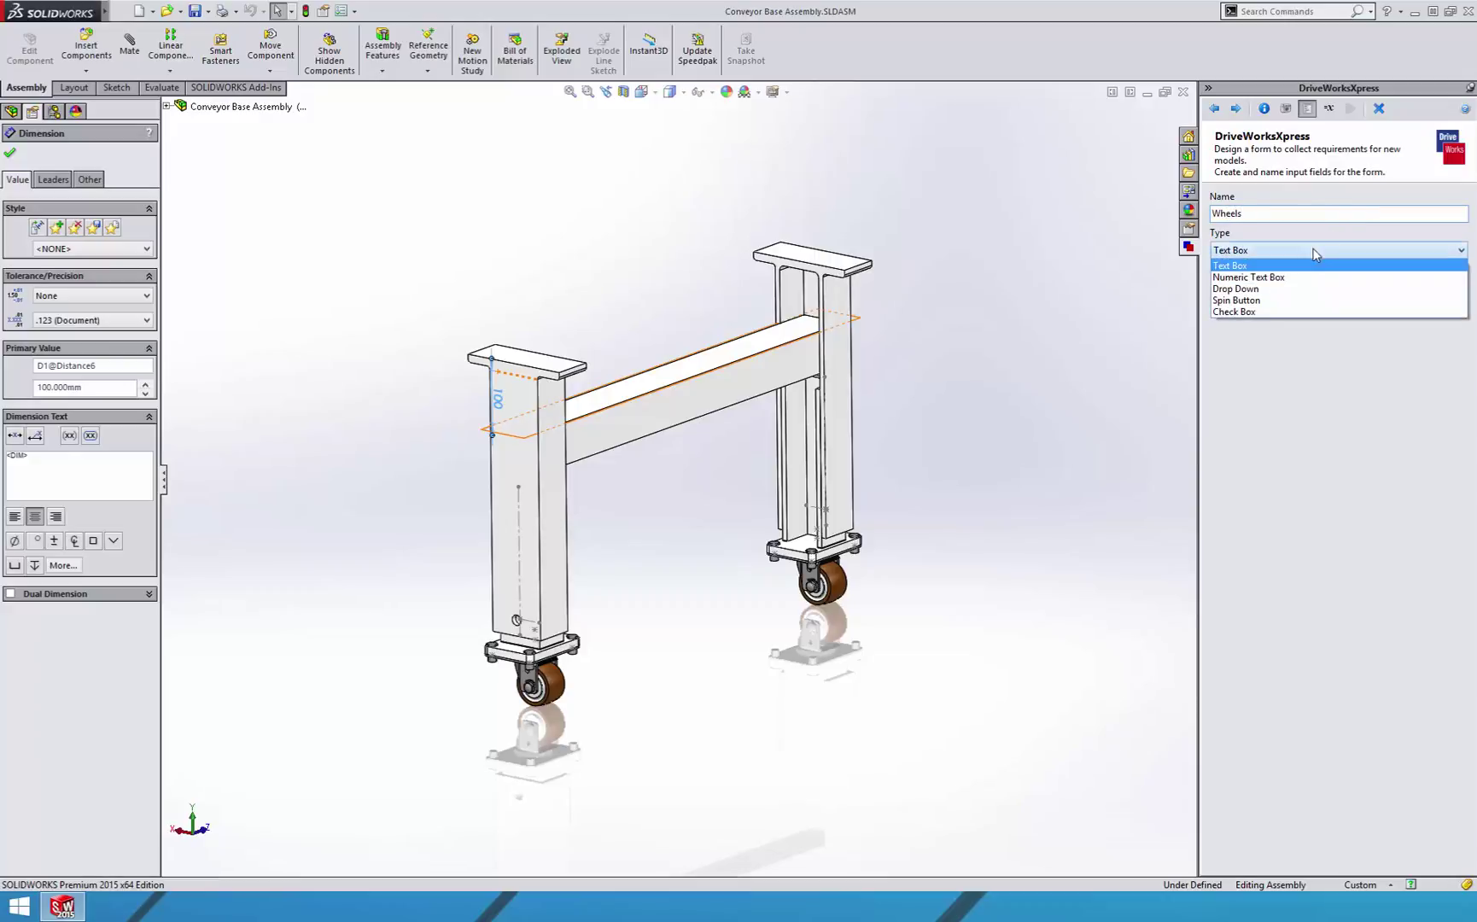
pyautogui.click(1256, 313)
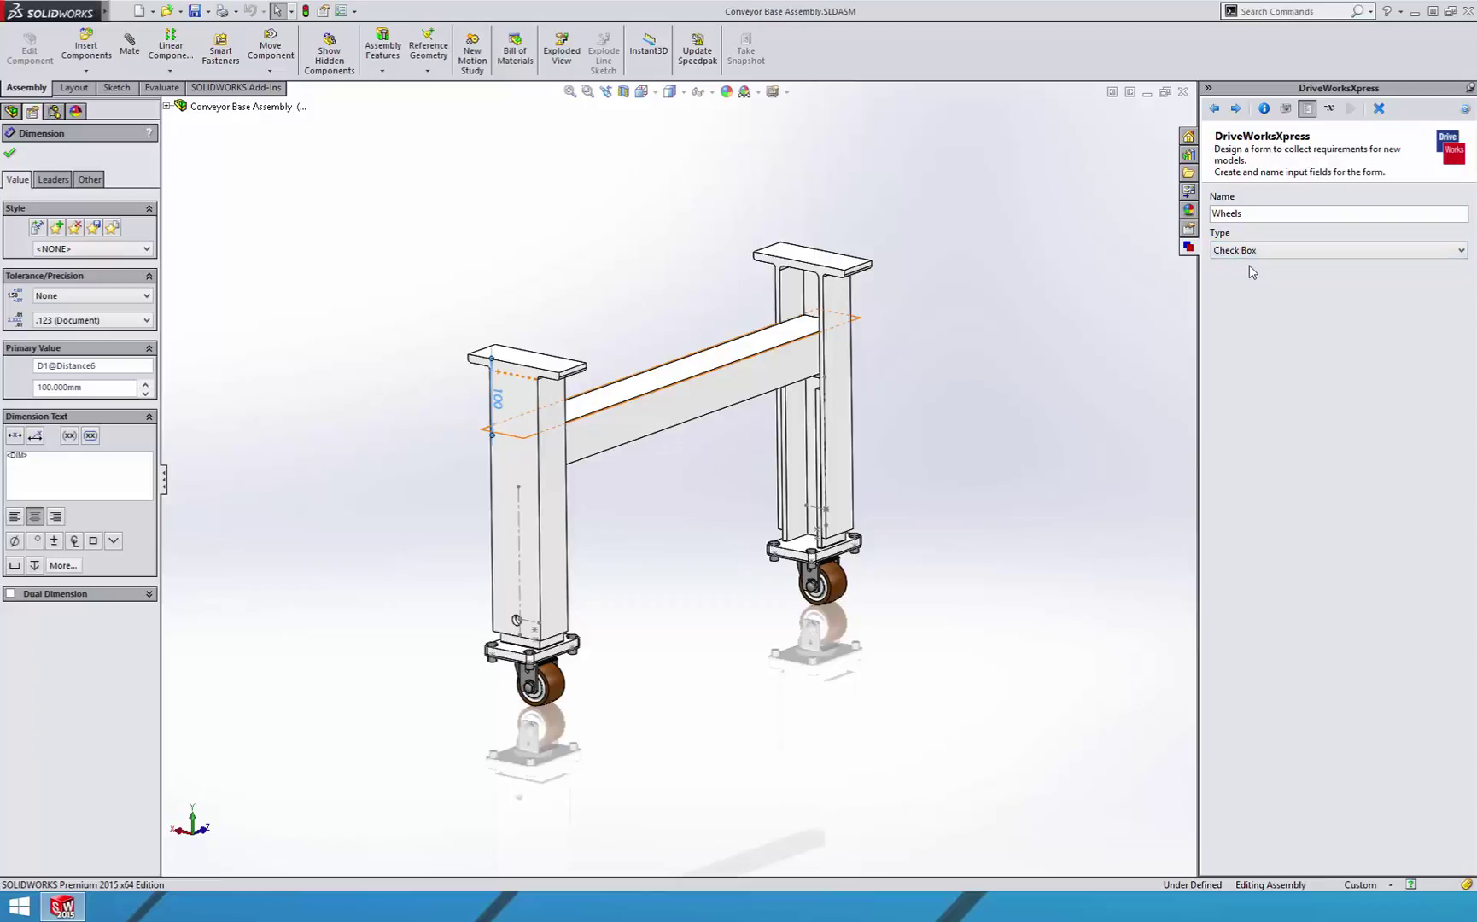
pyautogui.click(1236, 108)
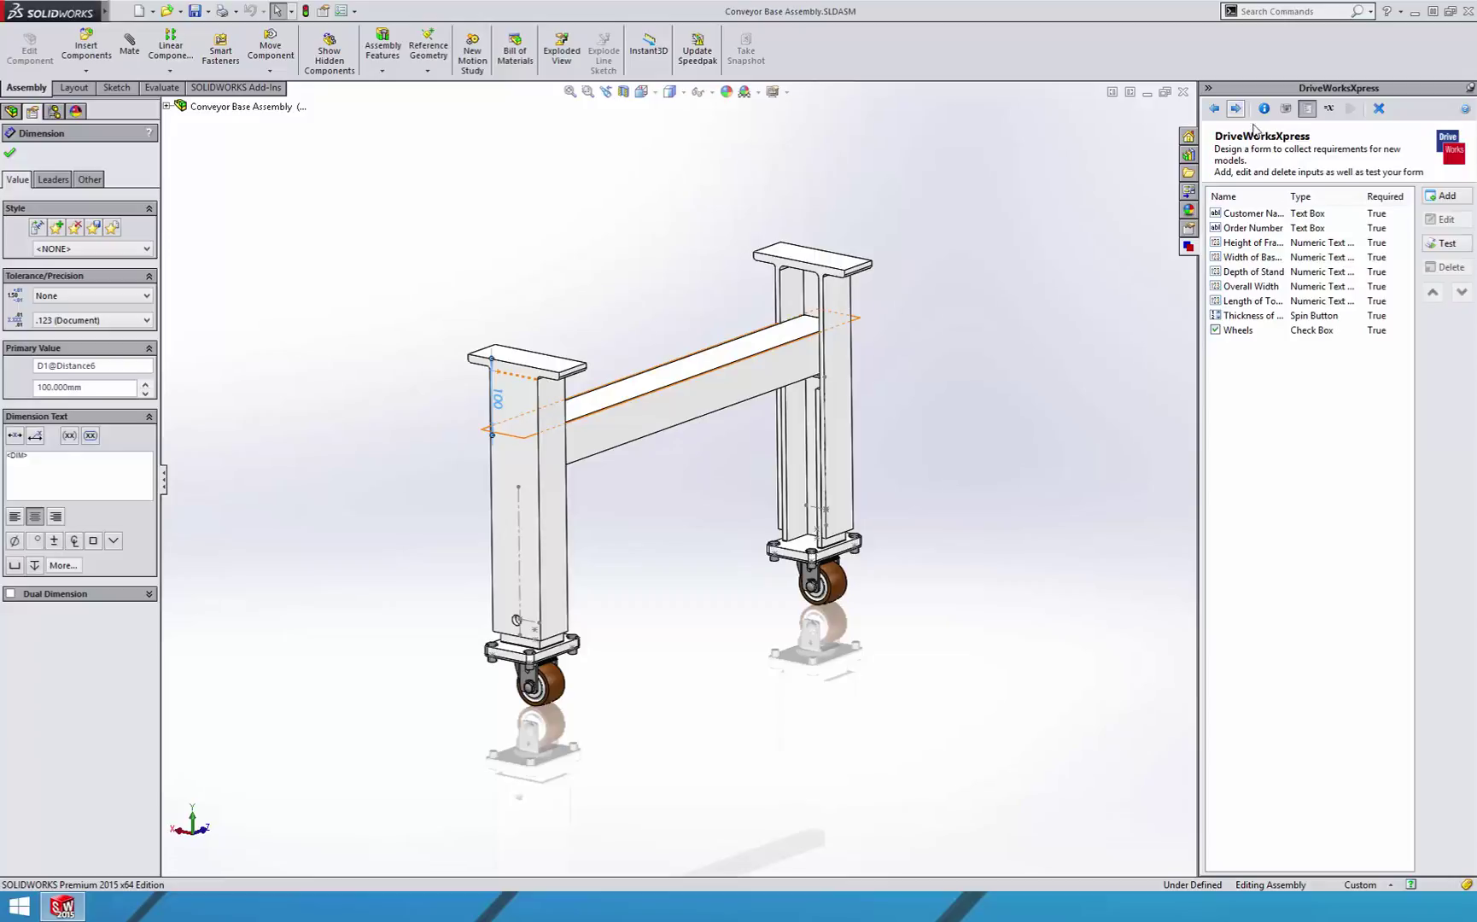
# In test mode, enter an order number, Height 500, Width 60 and Depth 40
pyautogui.click(1447, 245)
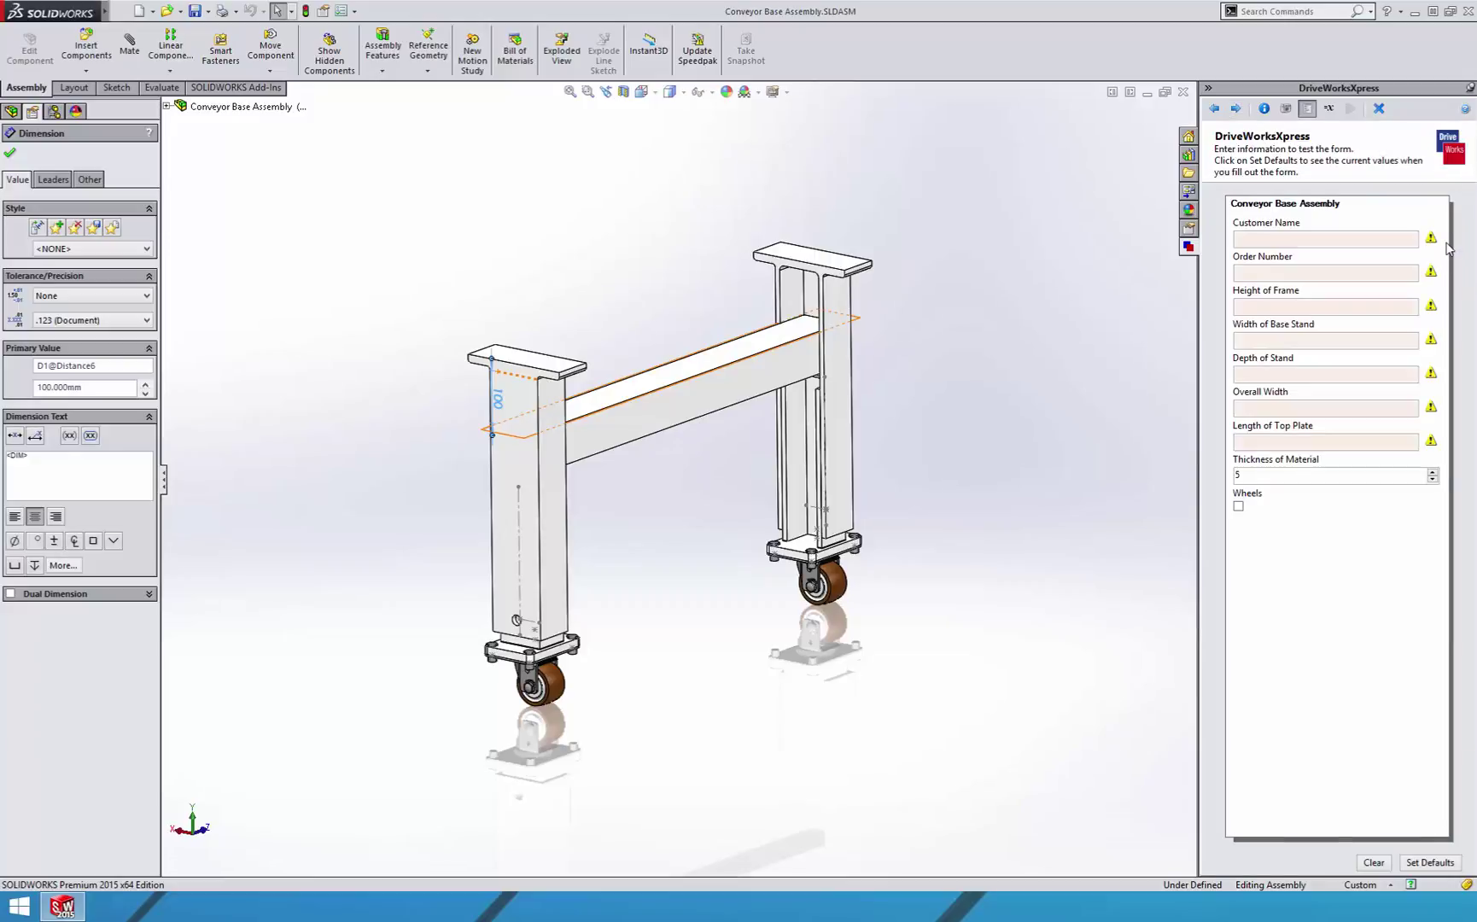
pyautogui.click(1321, 274)
pyautogui.write('CB-')
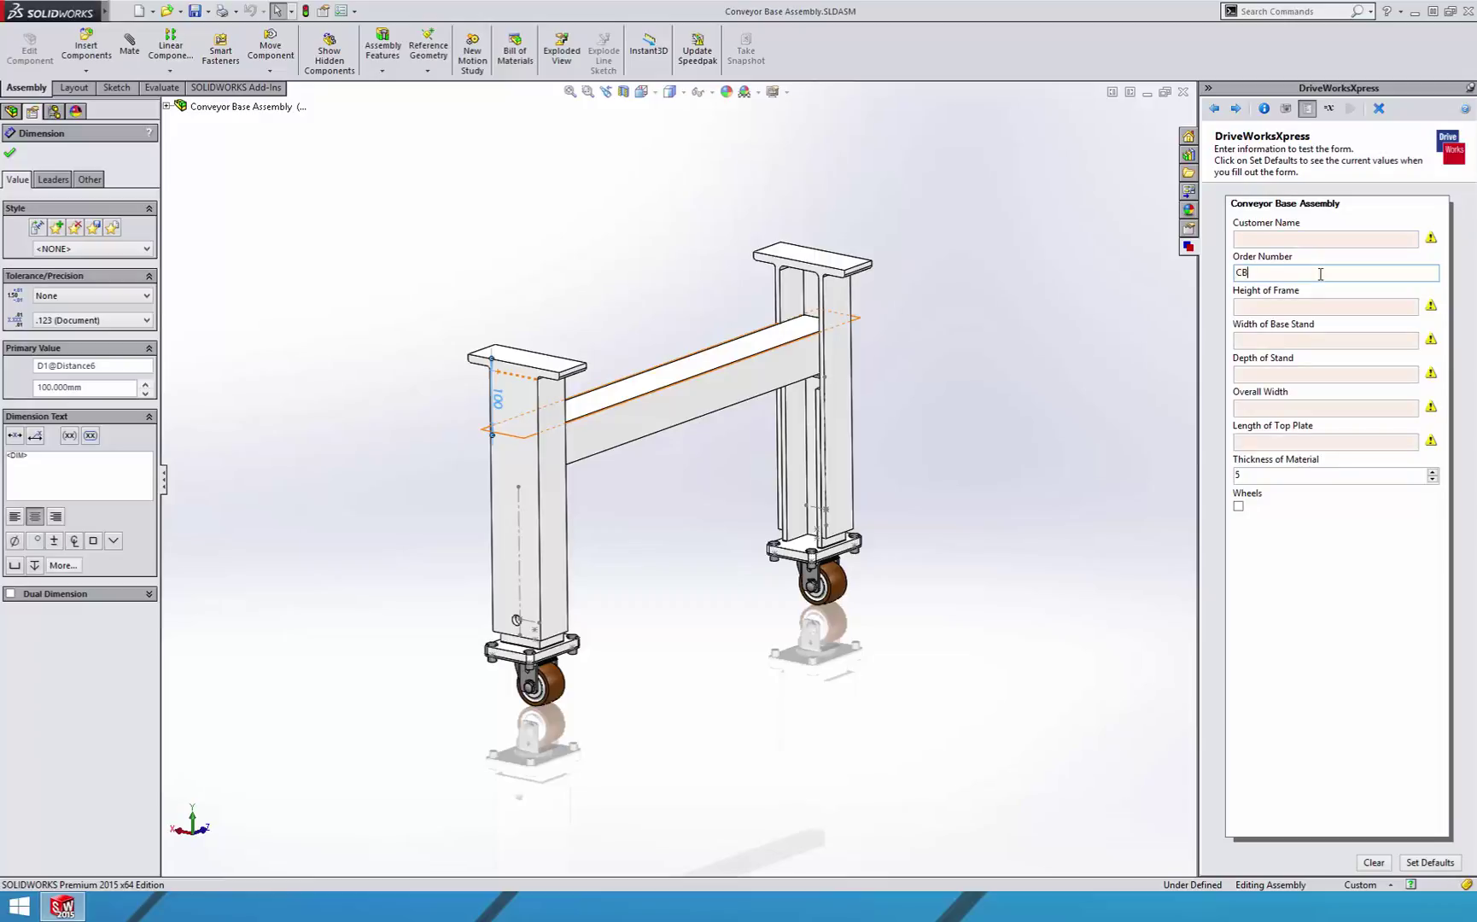
pyautogui.click(1286, 307)
pyautogui.write('500')
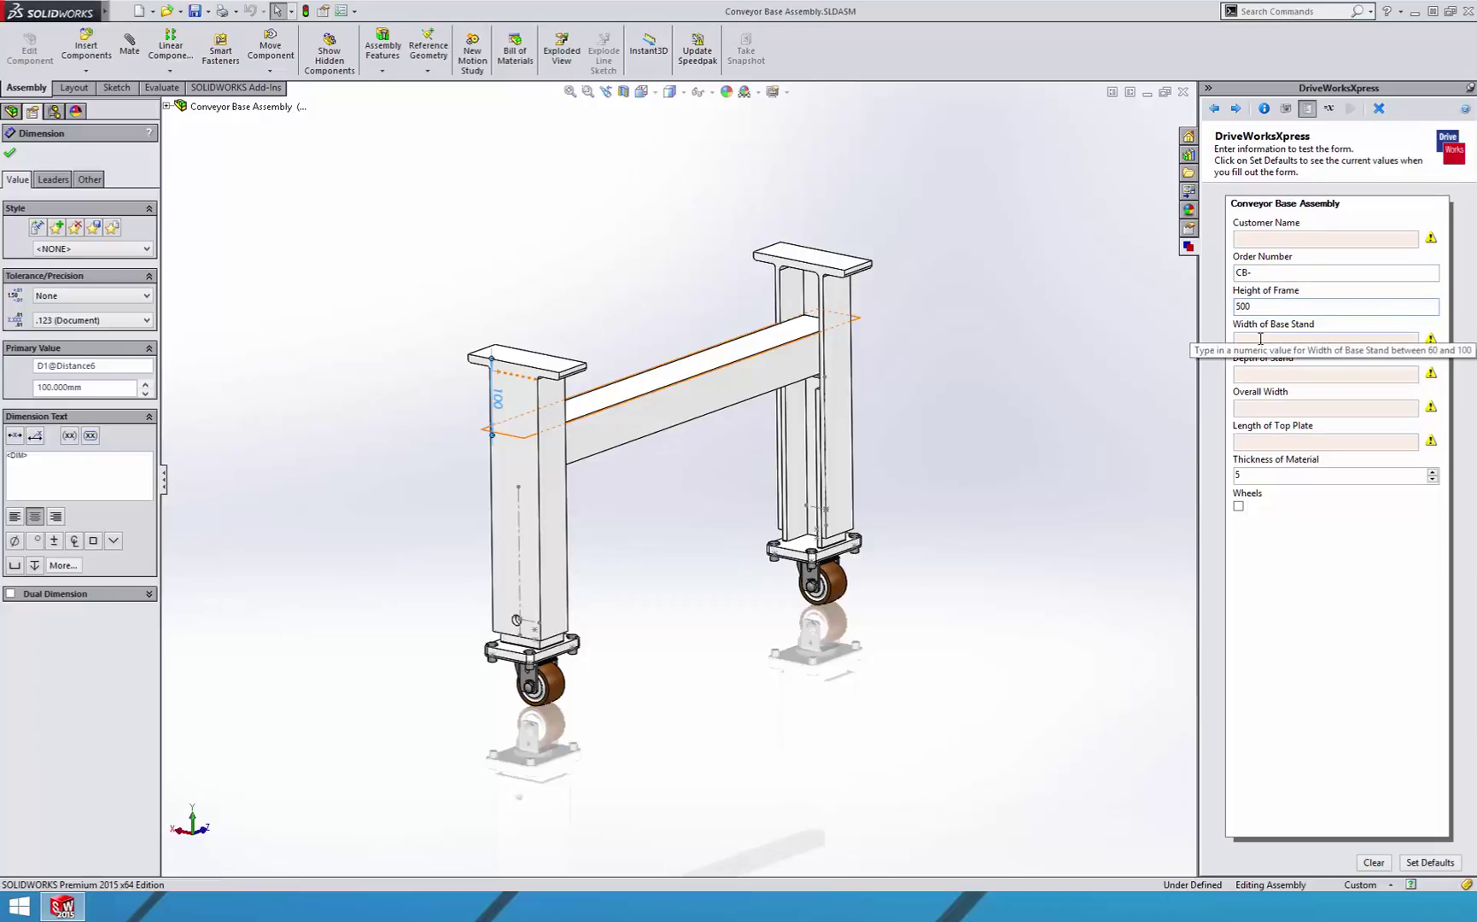
pyautogui.click(1260, 339)
pyautogui.write('60')
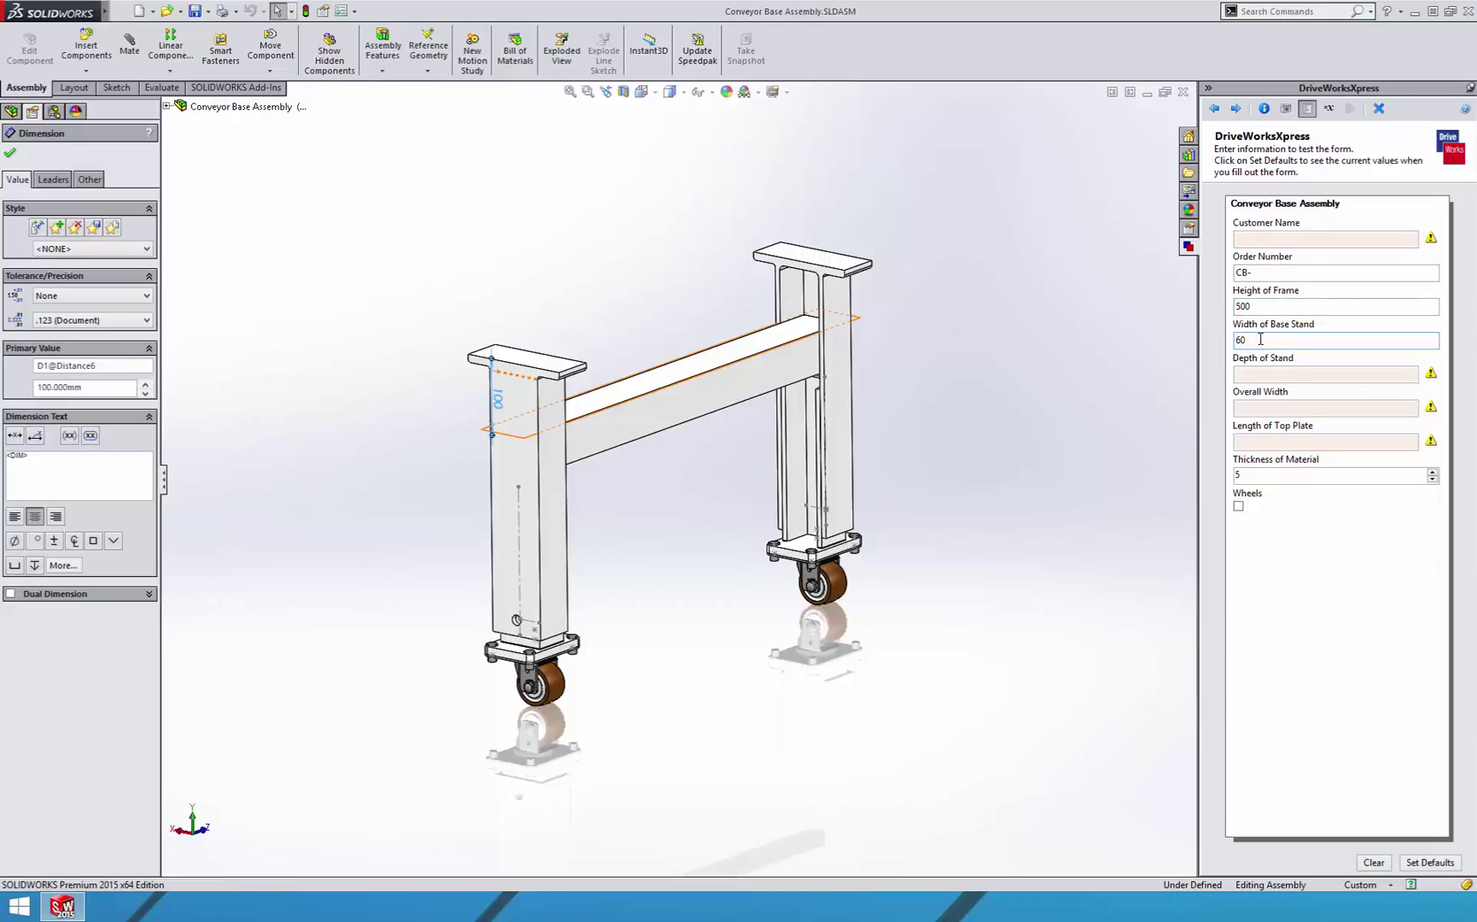
pyautogui.click(1254, 378)
pyautogui.write('40')
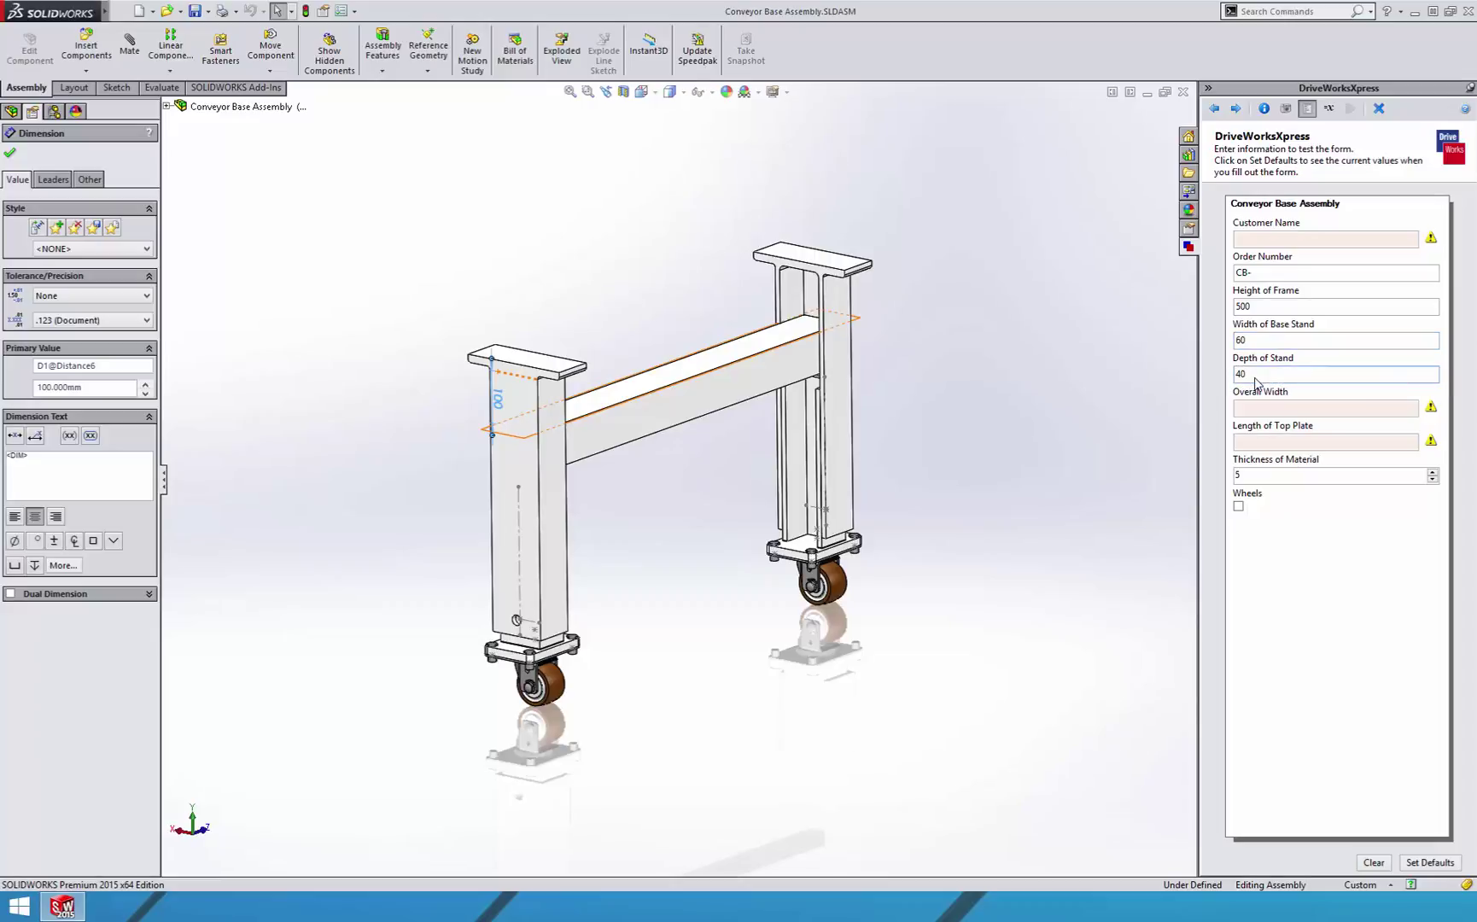
# Enter Overall Width 600 and Top Plate length 100, tick Wheels, and return to the inputs list
pyautogui.click(1252, 406)
pyautogui.write('600')
pyautogui.click(1245, 443)
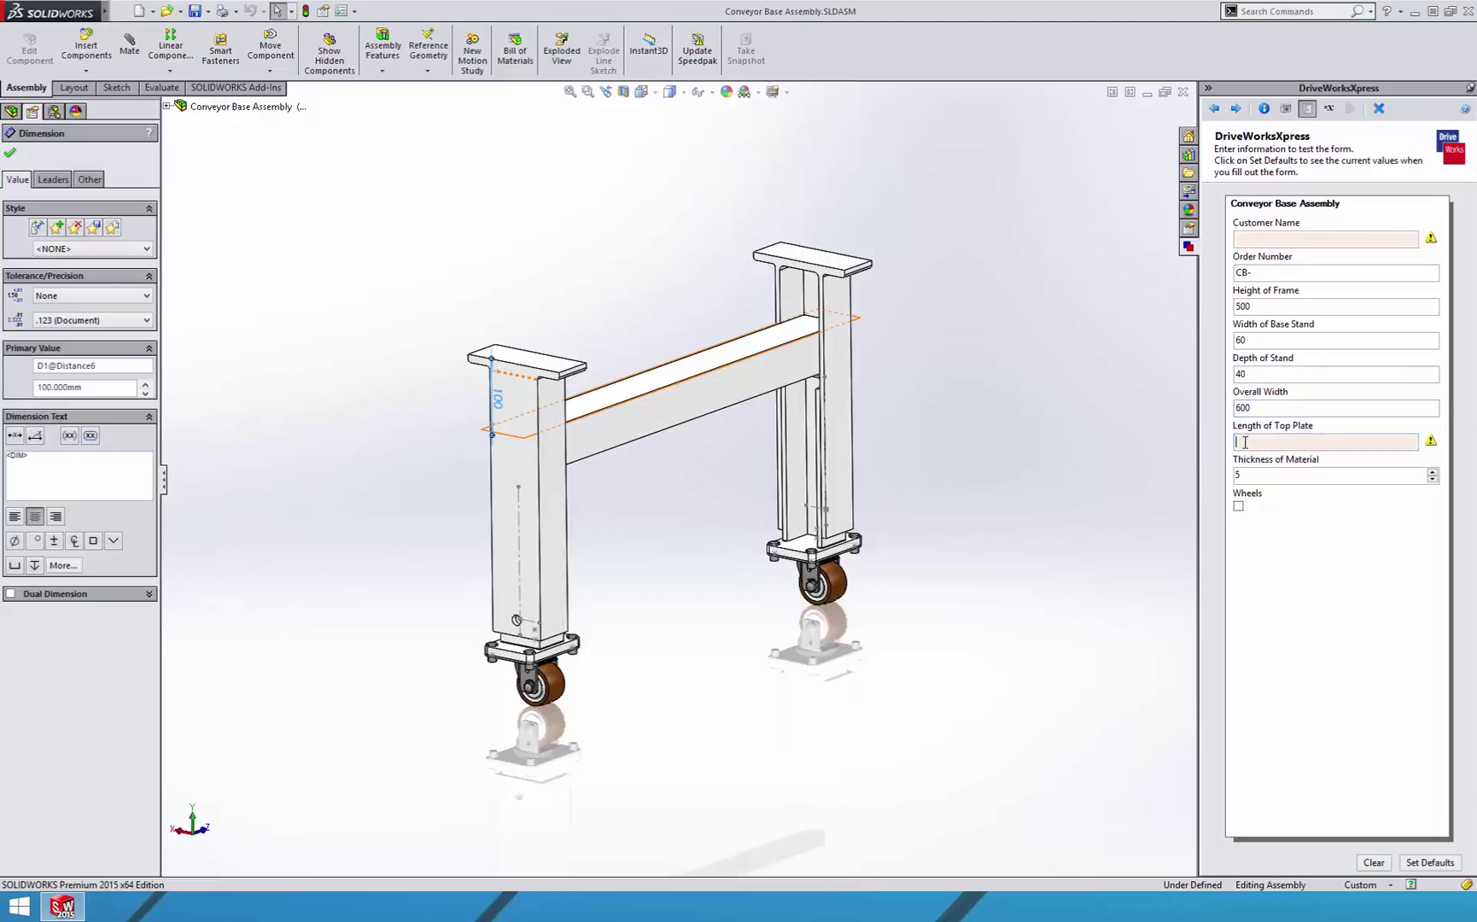
pyautogui.write('100')
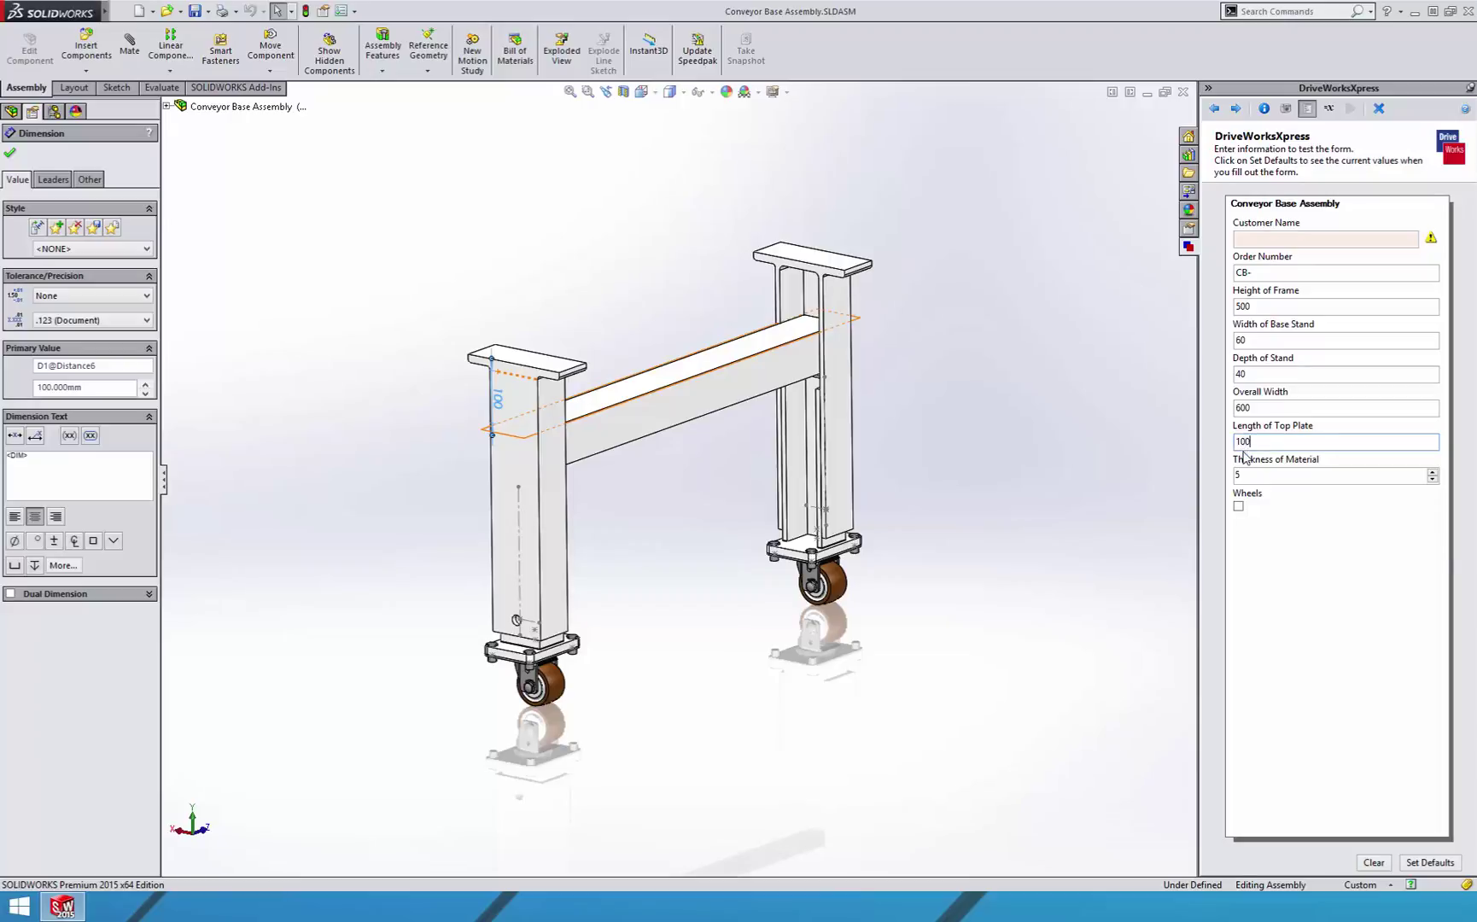
pyautogui.click(1238, 505)
pyautogui.click(1431, 862)
pyautogui.click(1235, 109)
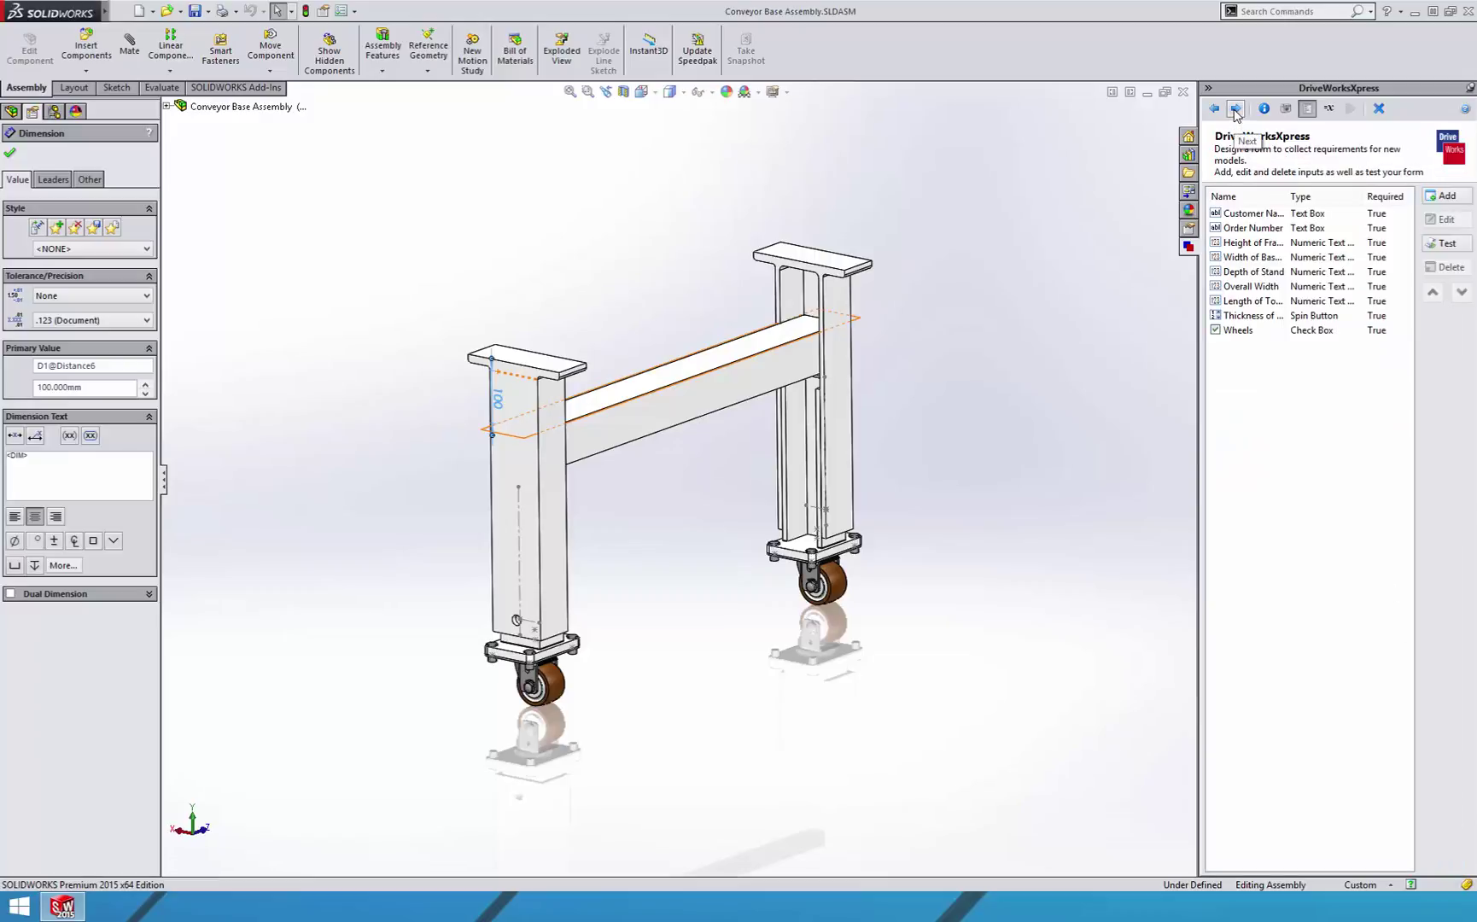
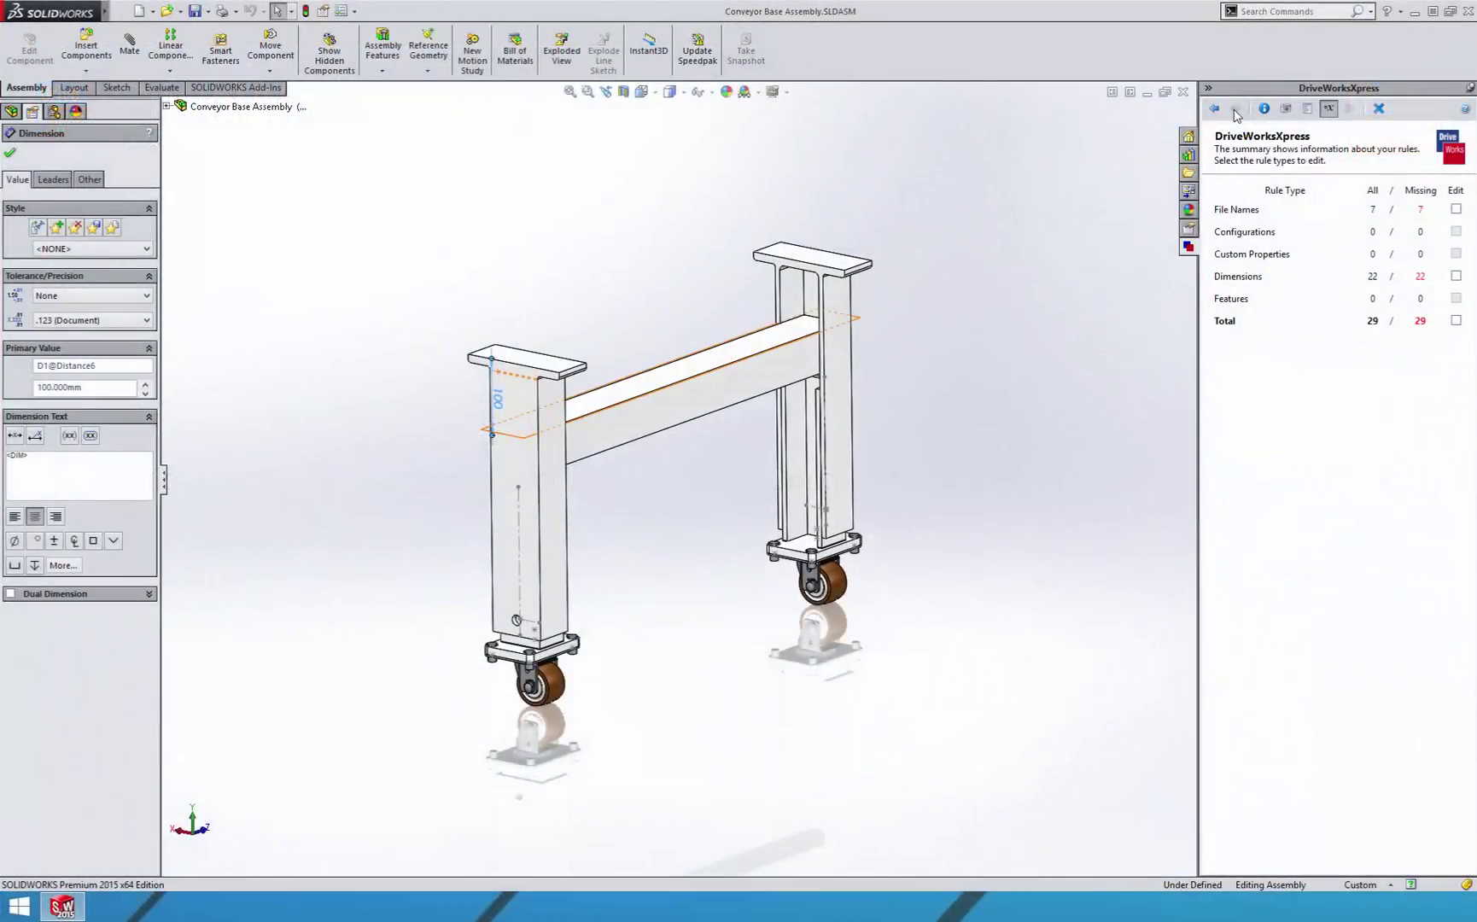
# Switch to file-name rules and select Conveyor Base Assembly plus four parts for one shared rule
pyautogui.click(1456, 210)
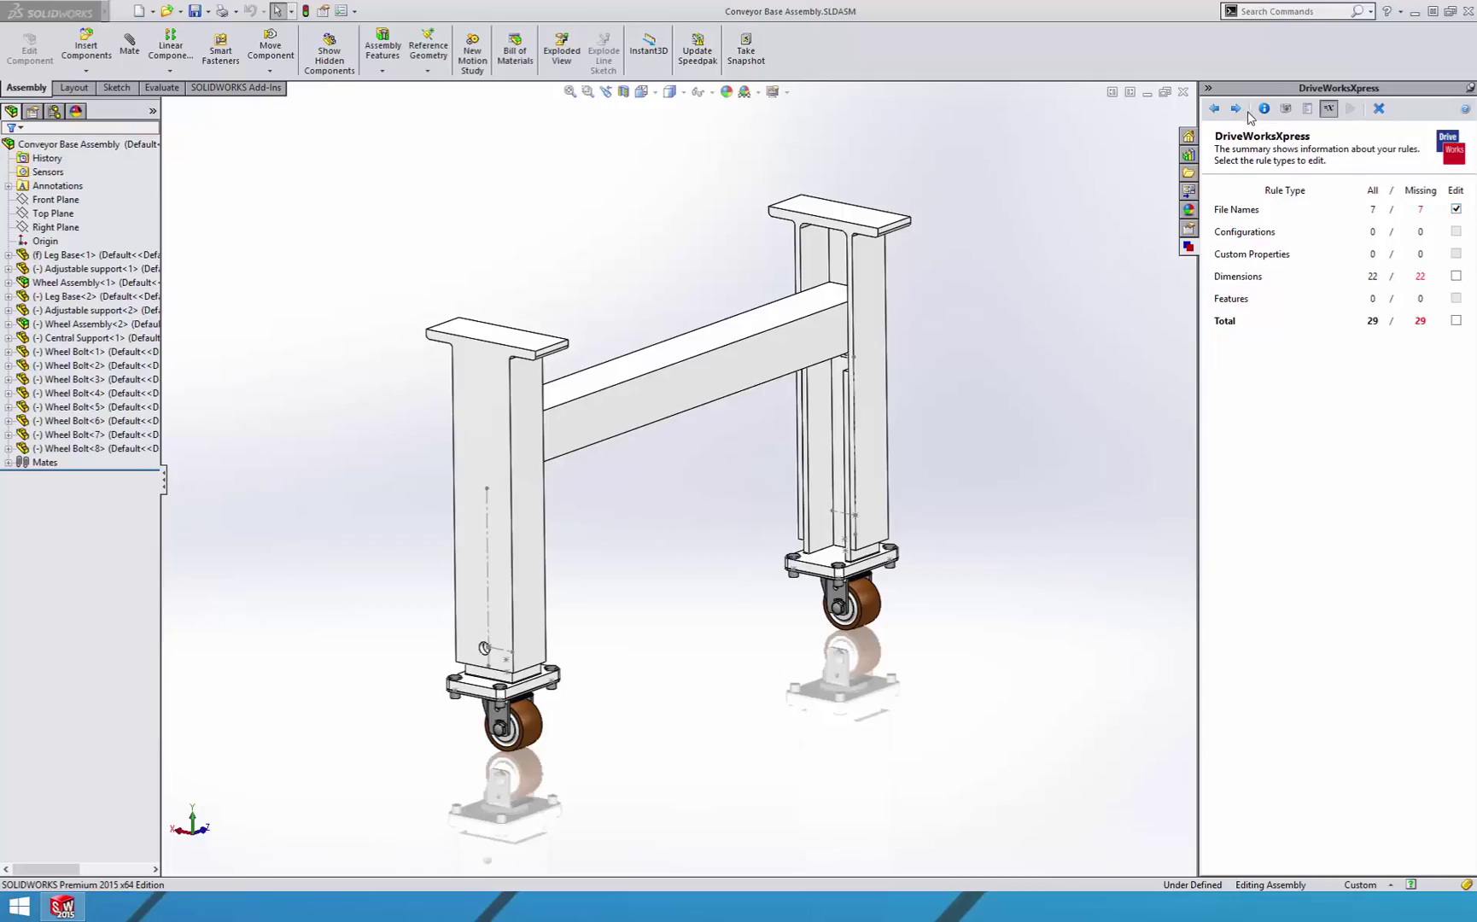
pyautogui.click(1236, 108)
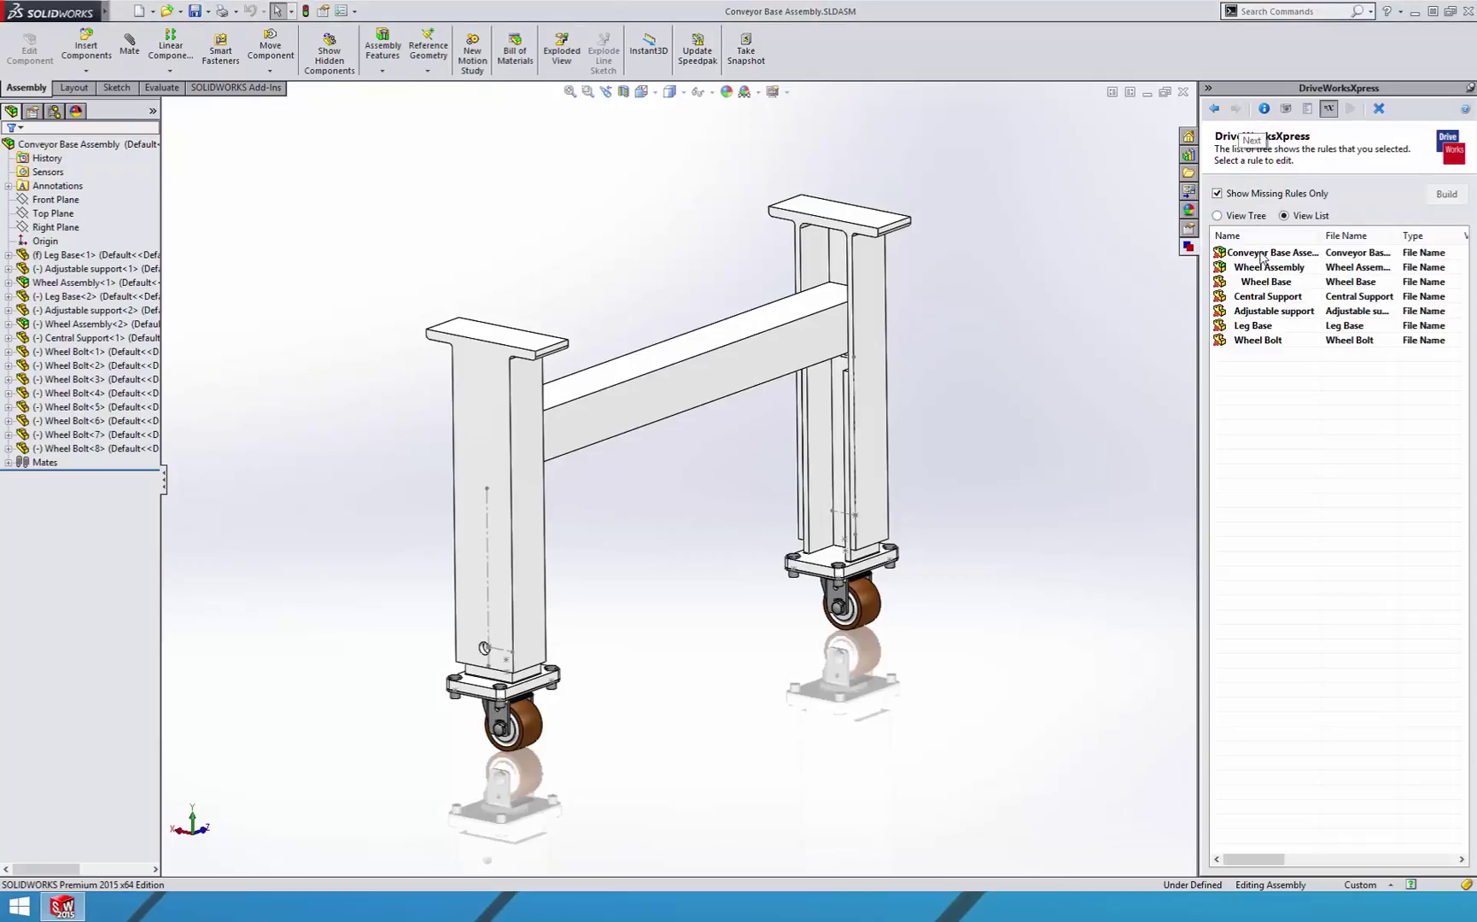
pyautogui.click(1263, 253)
pyautogui.keyDown('ctrl'); pyautogui.click(1267, 282); pyautogui.keyUp('ctrl')
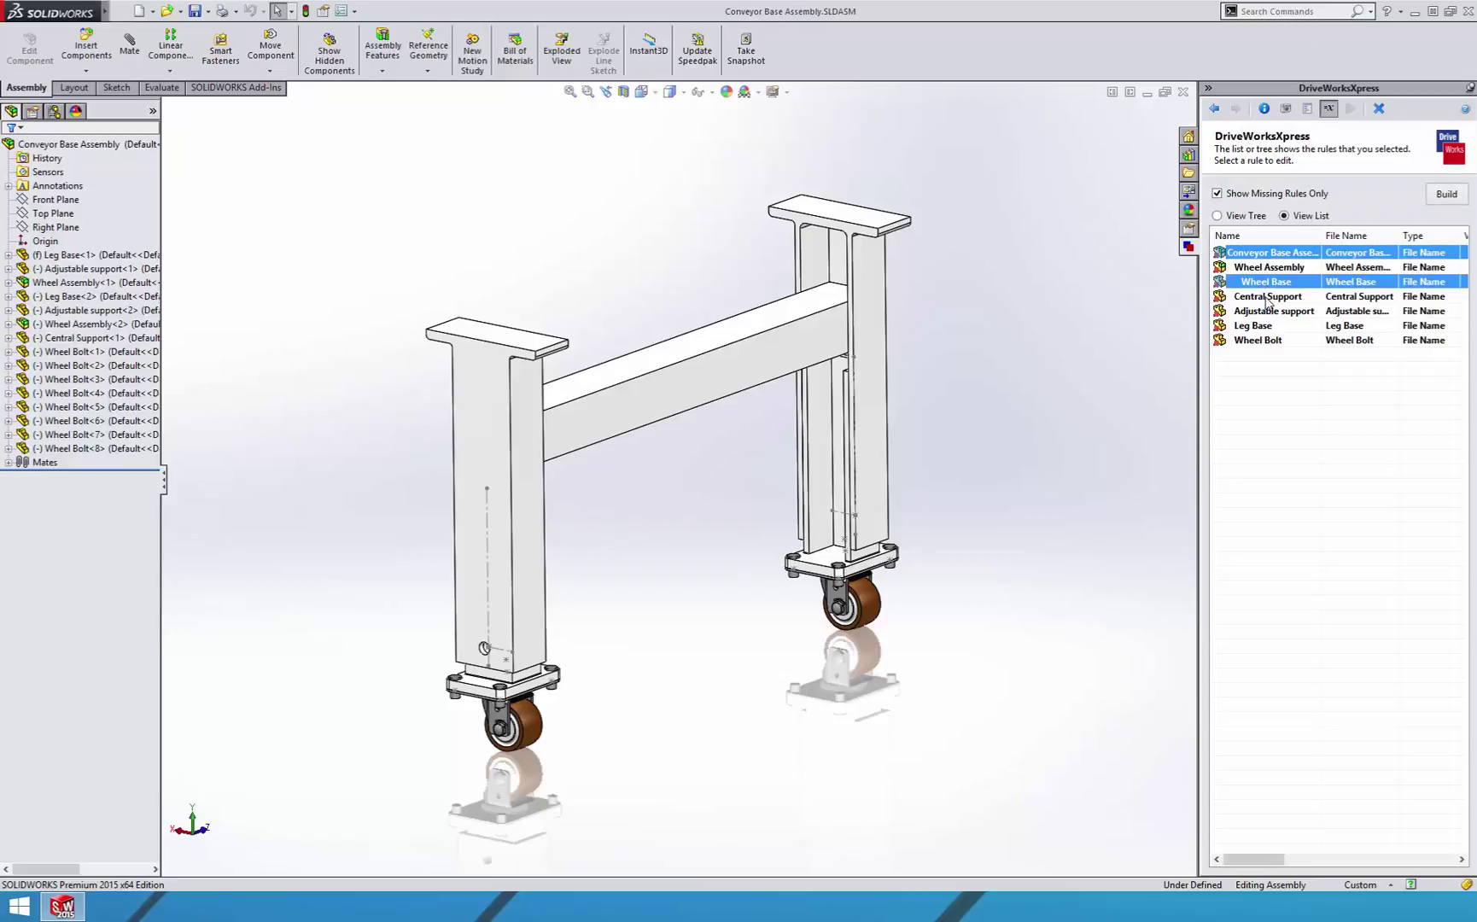
pyautogui.keyDown('ctrl'); pyautogui.click(1268, 298); pyautogui.keyUp('ctrl')
pyautogui.keyDown('ctrl'); pyautogui.click(1254, 328); pyautogui.keyUp('ctrl')
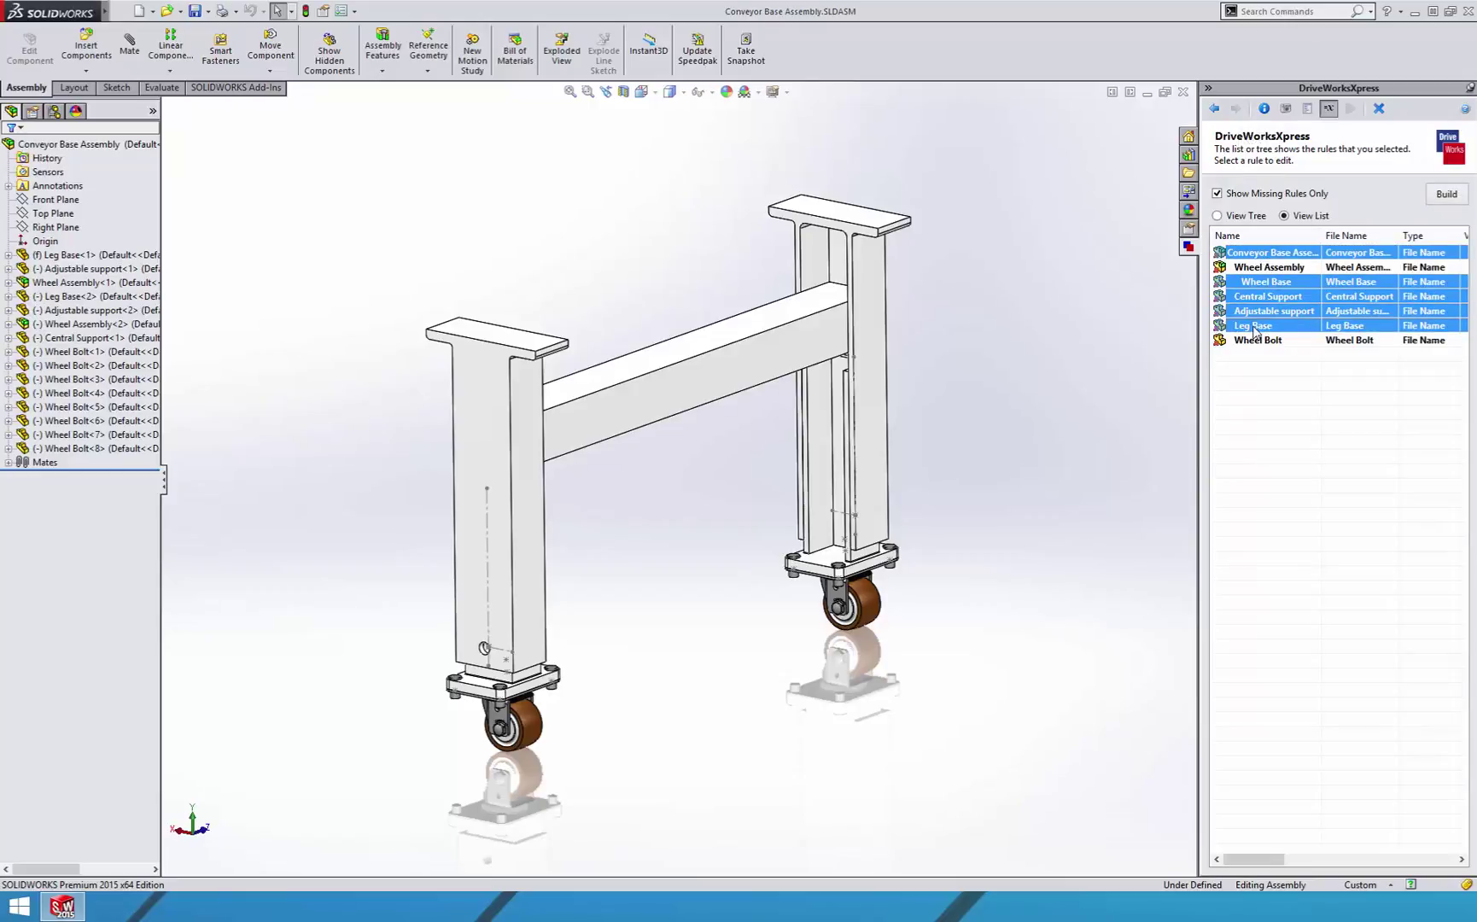
pyautogui.click(1446, 195)
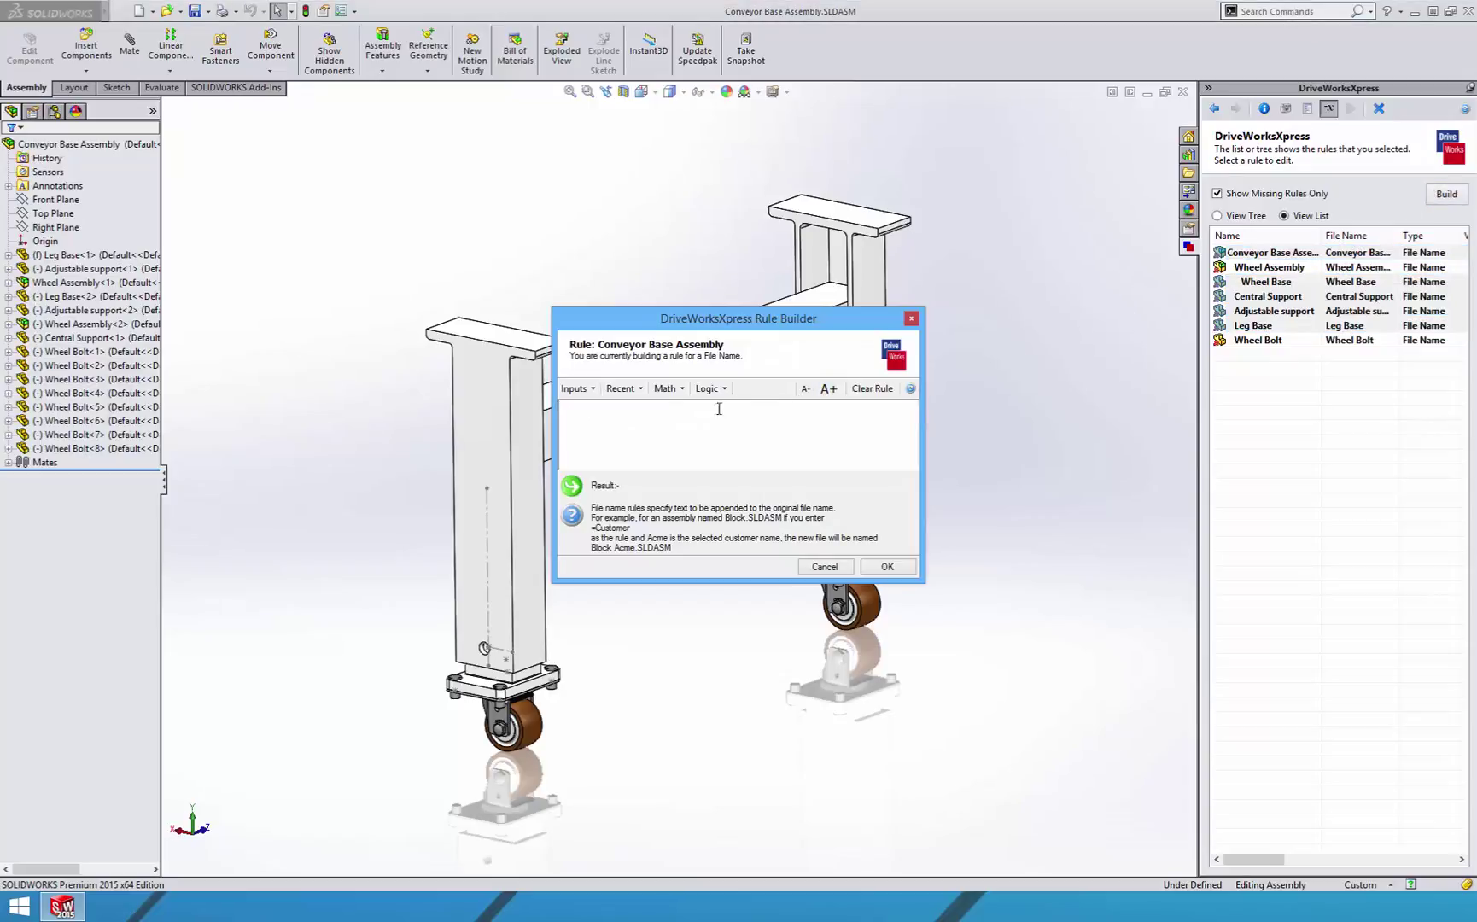
# Write the file name rule CustomerName & "-" & OrderNumber and accept it
pyautogui.click(580, 390)
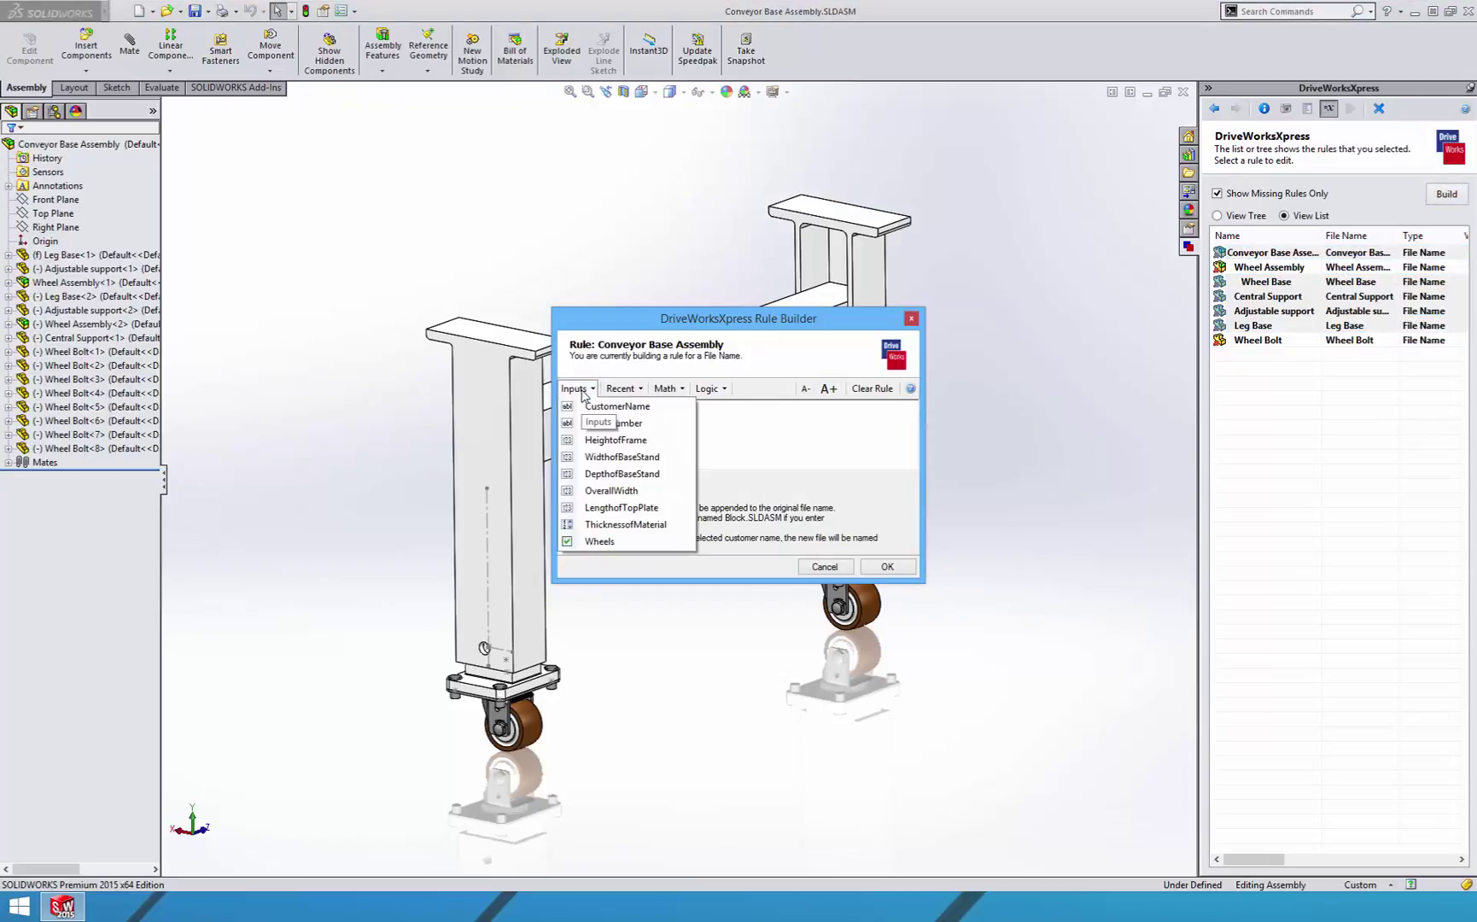
pyautogui.click(613, 408)
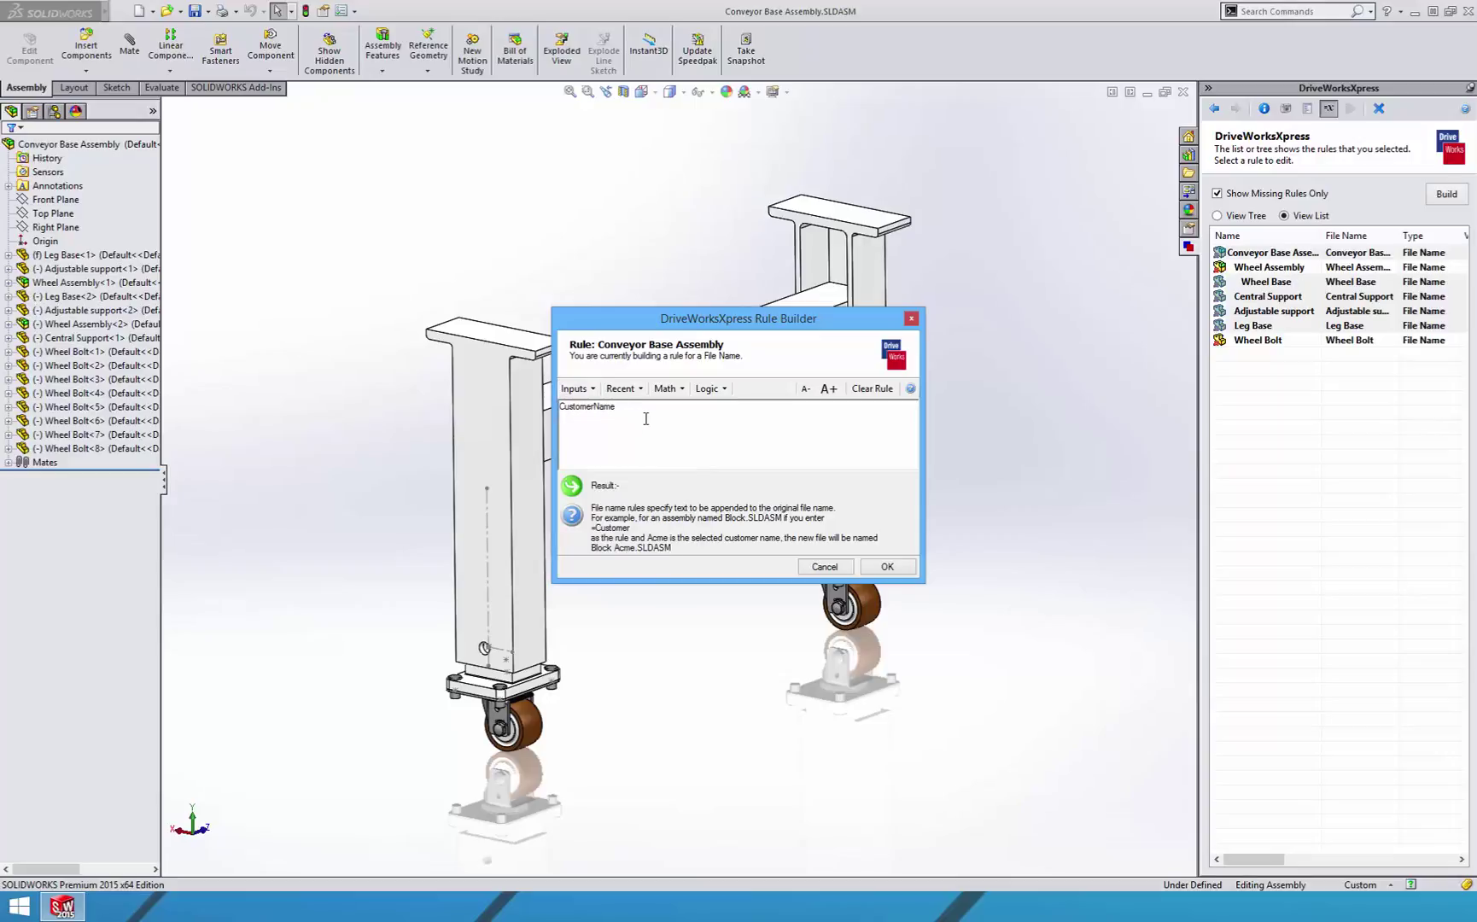
pyautogui.write(' & "-')
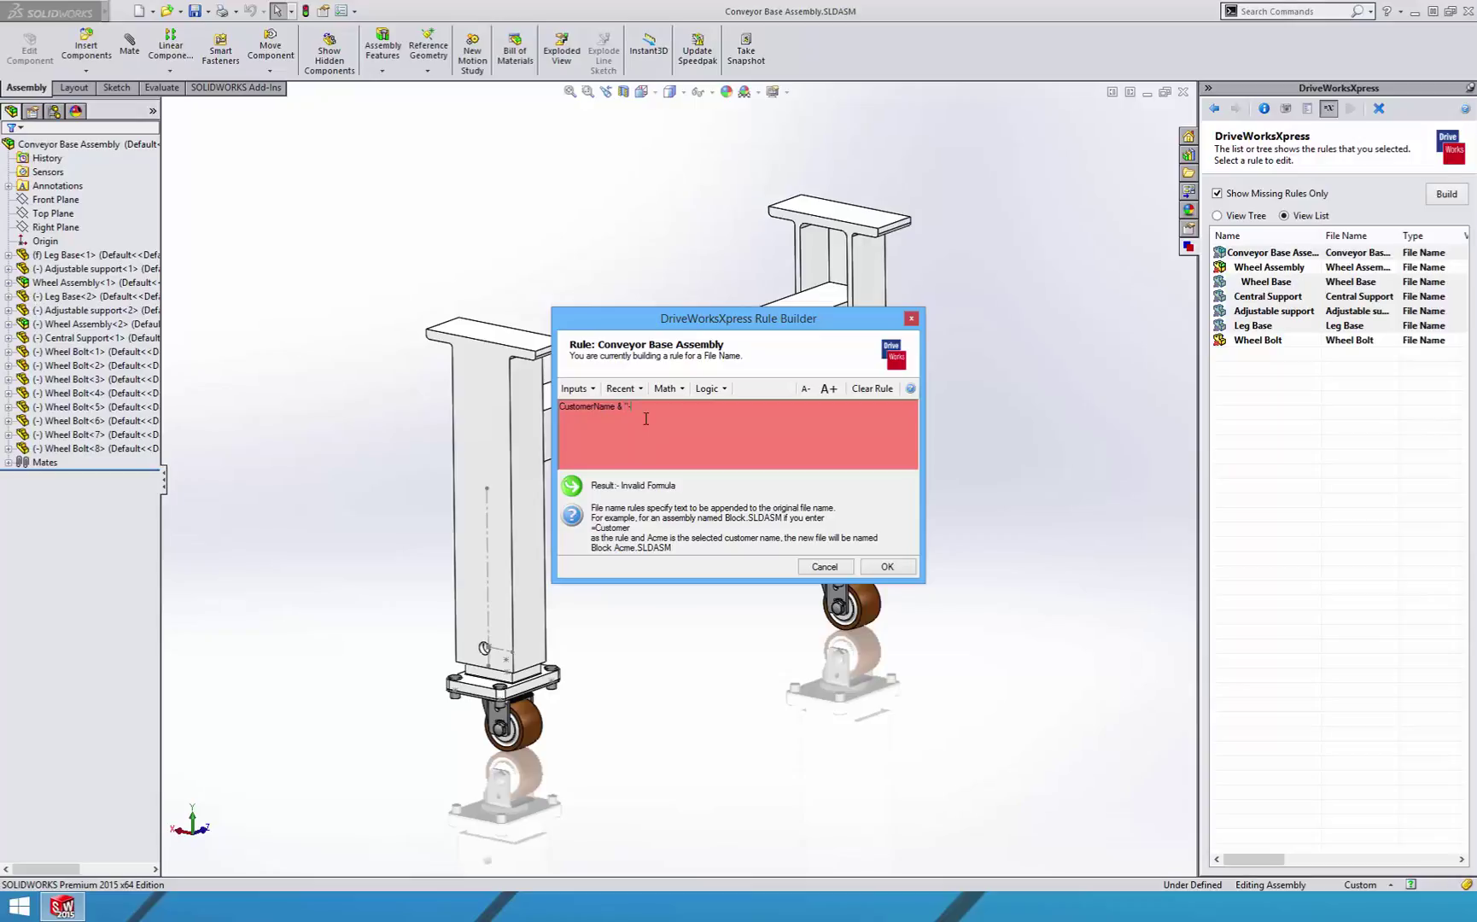
pyautogui.write('"')
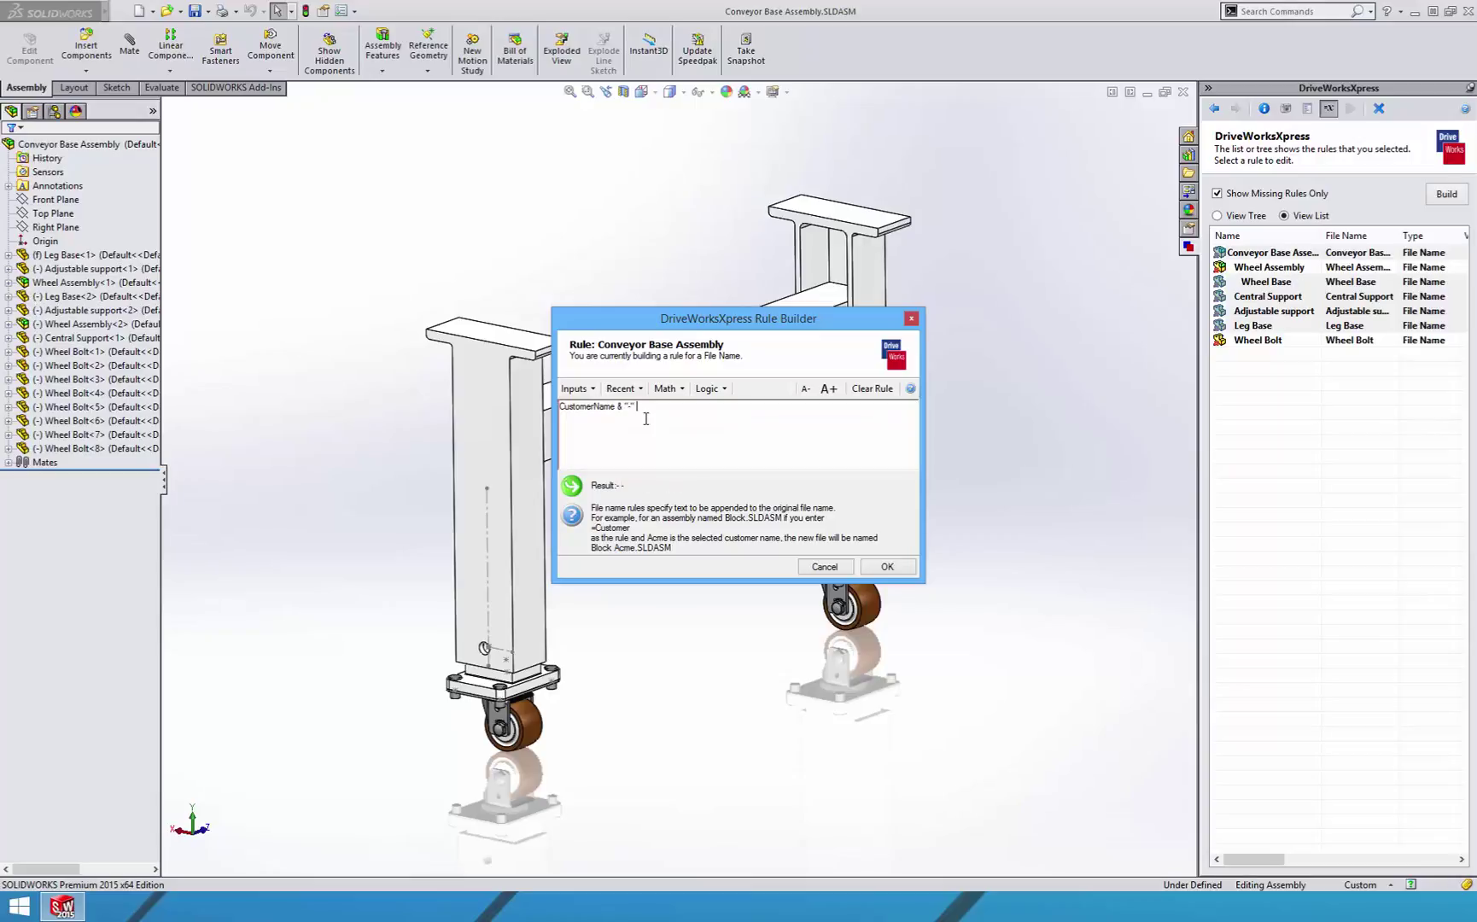
pyautogui.write(' &')
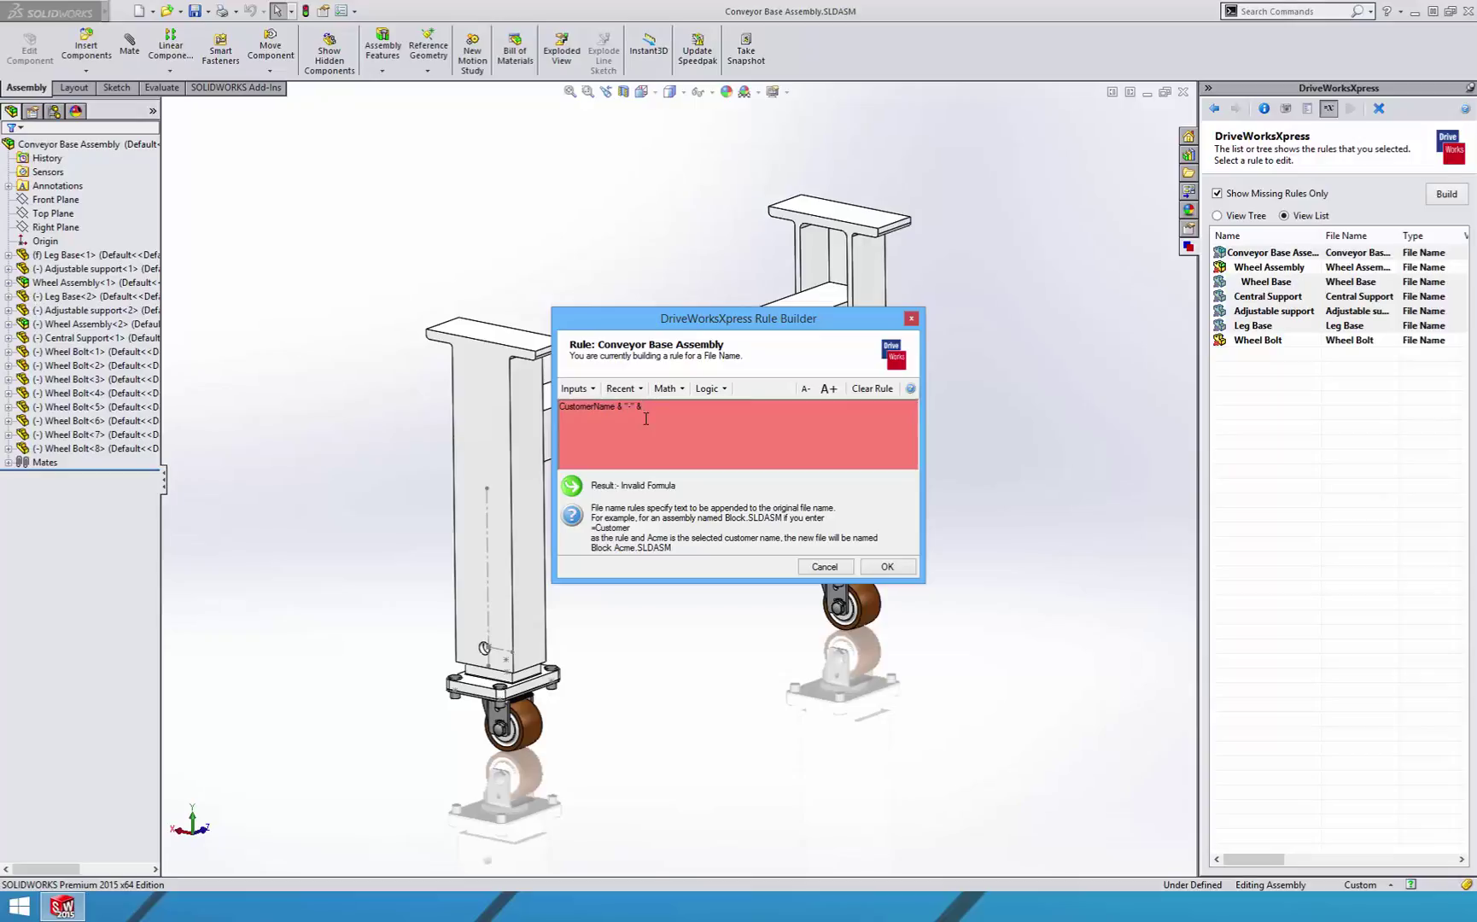
pyautogui.click(576, 389)
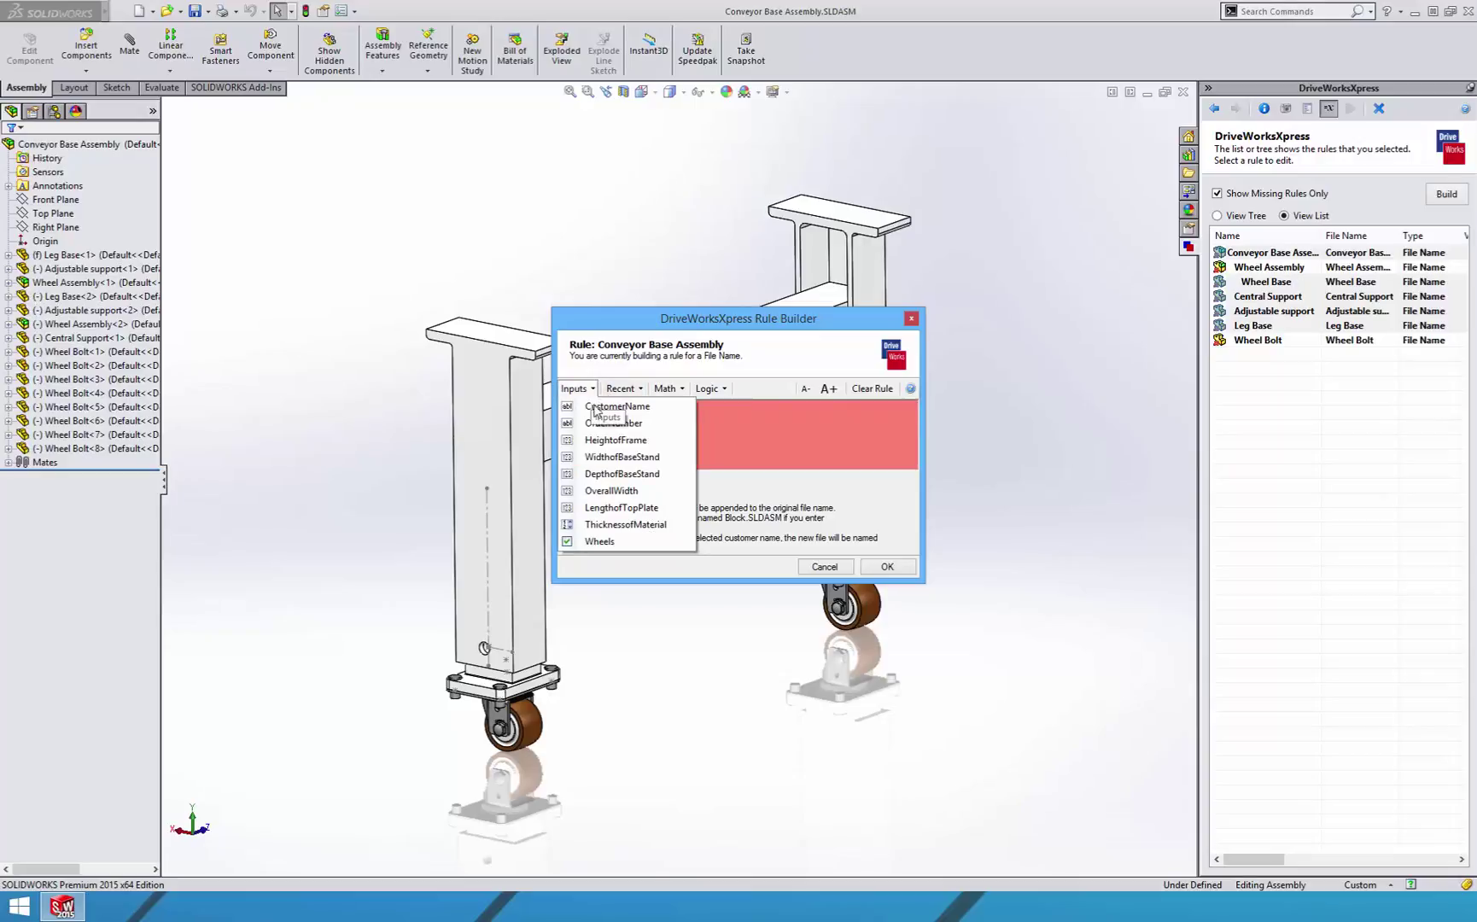
pyautogui.click(602, 425)
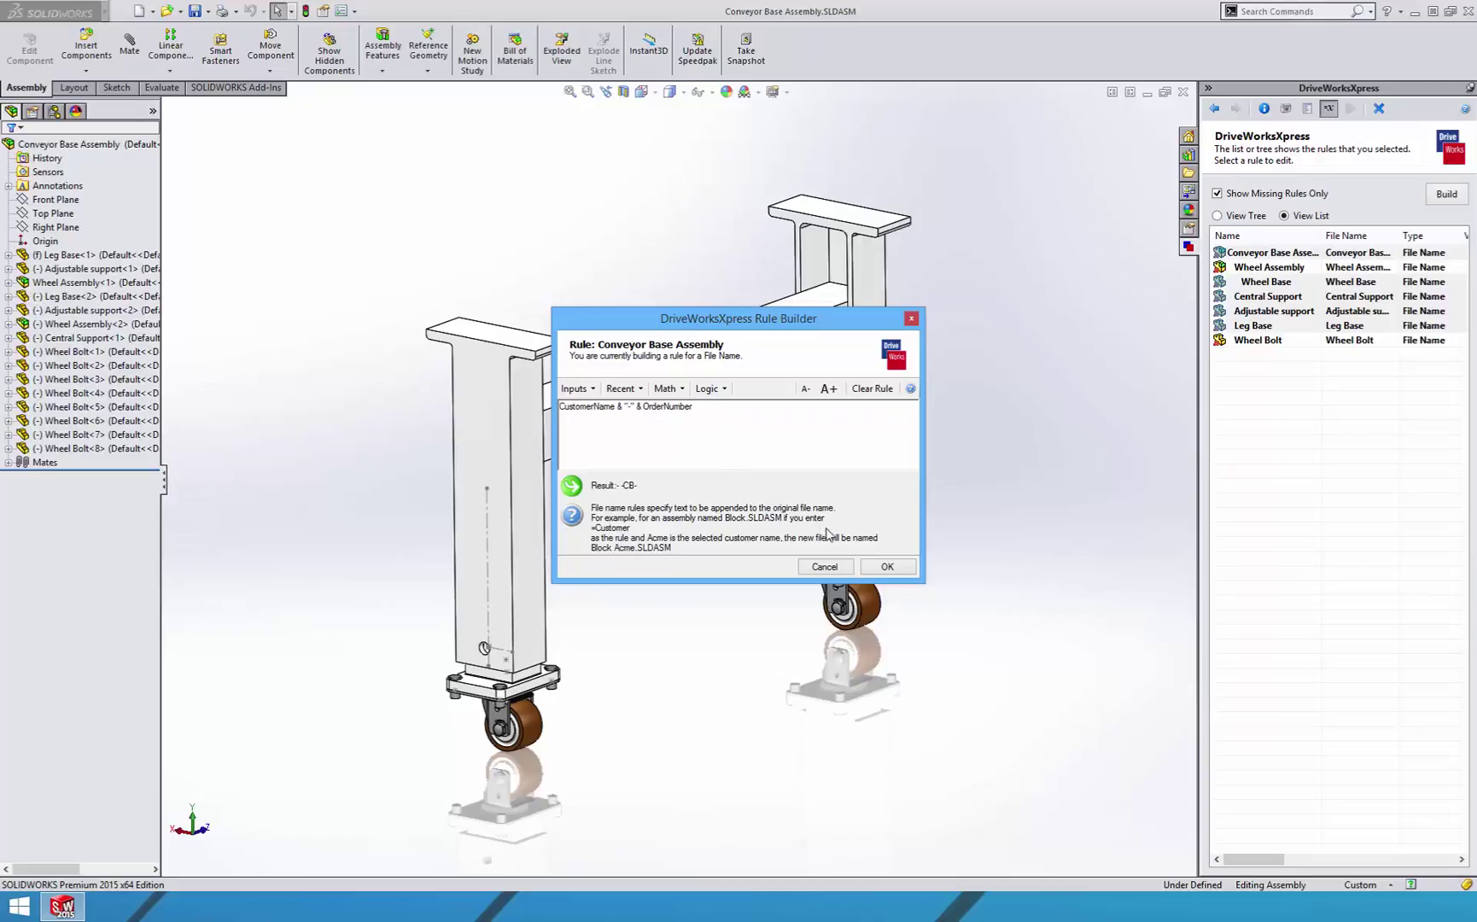
pyautogui.click(905, 572)
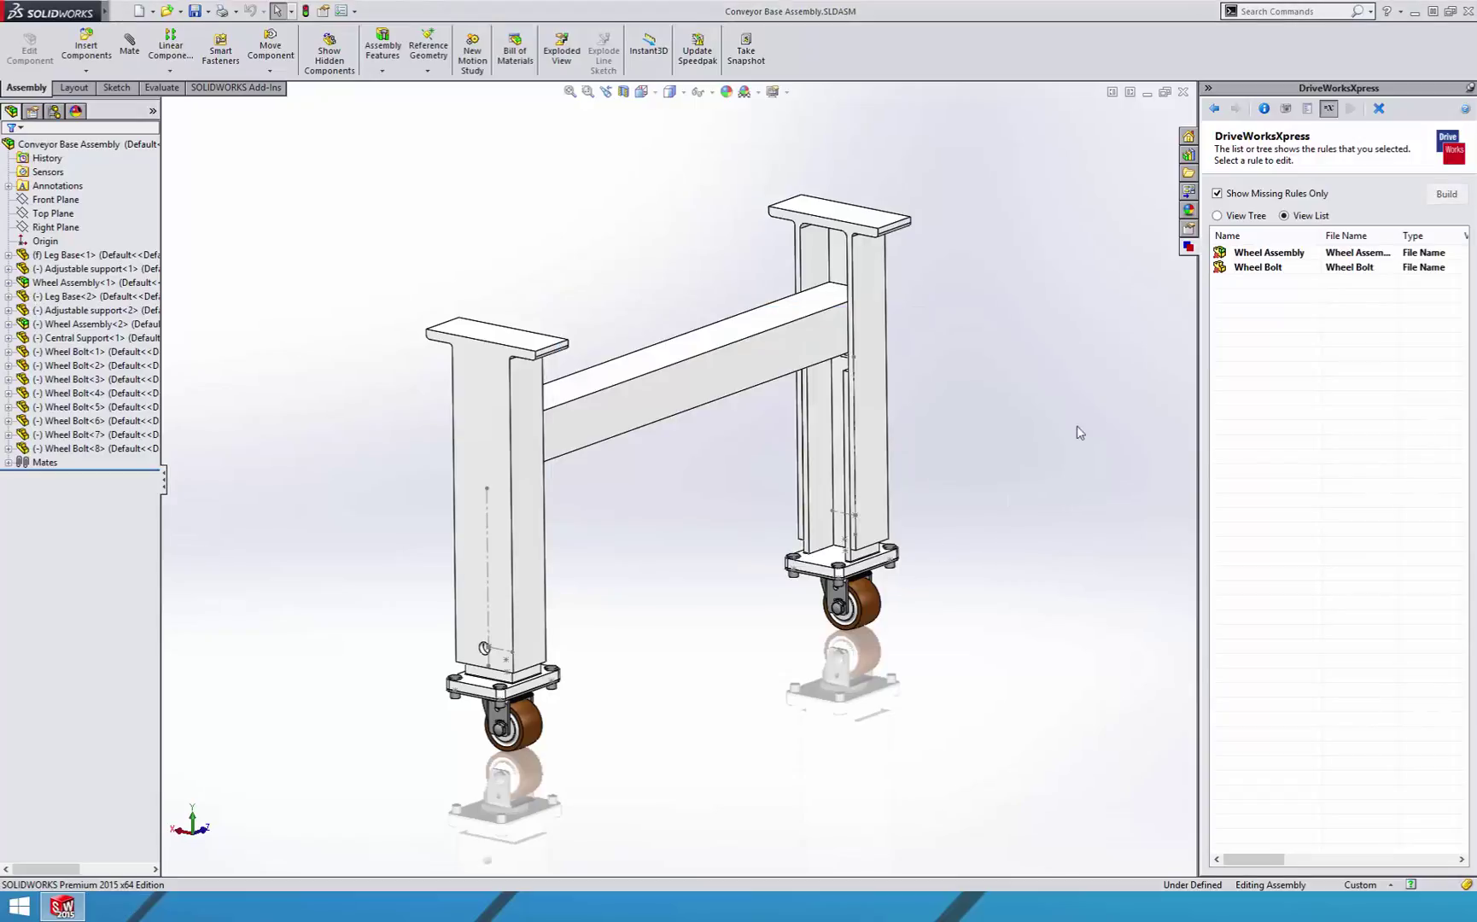
# Start the Wheel Assembly rule with an IF condition testing Wheels = TRUE
pyautogui.click(1246, 257)
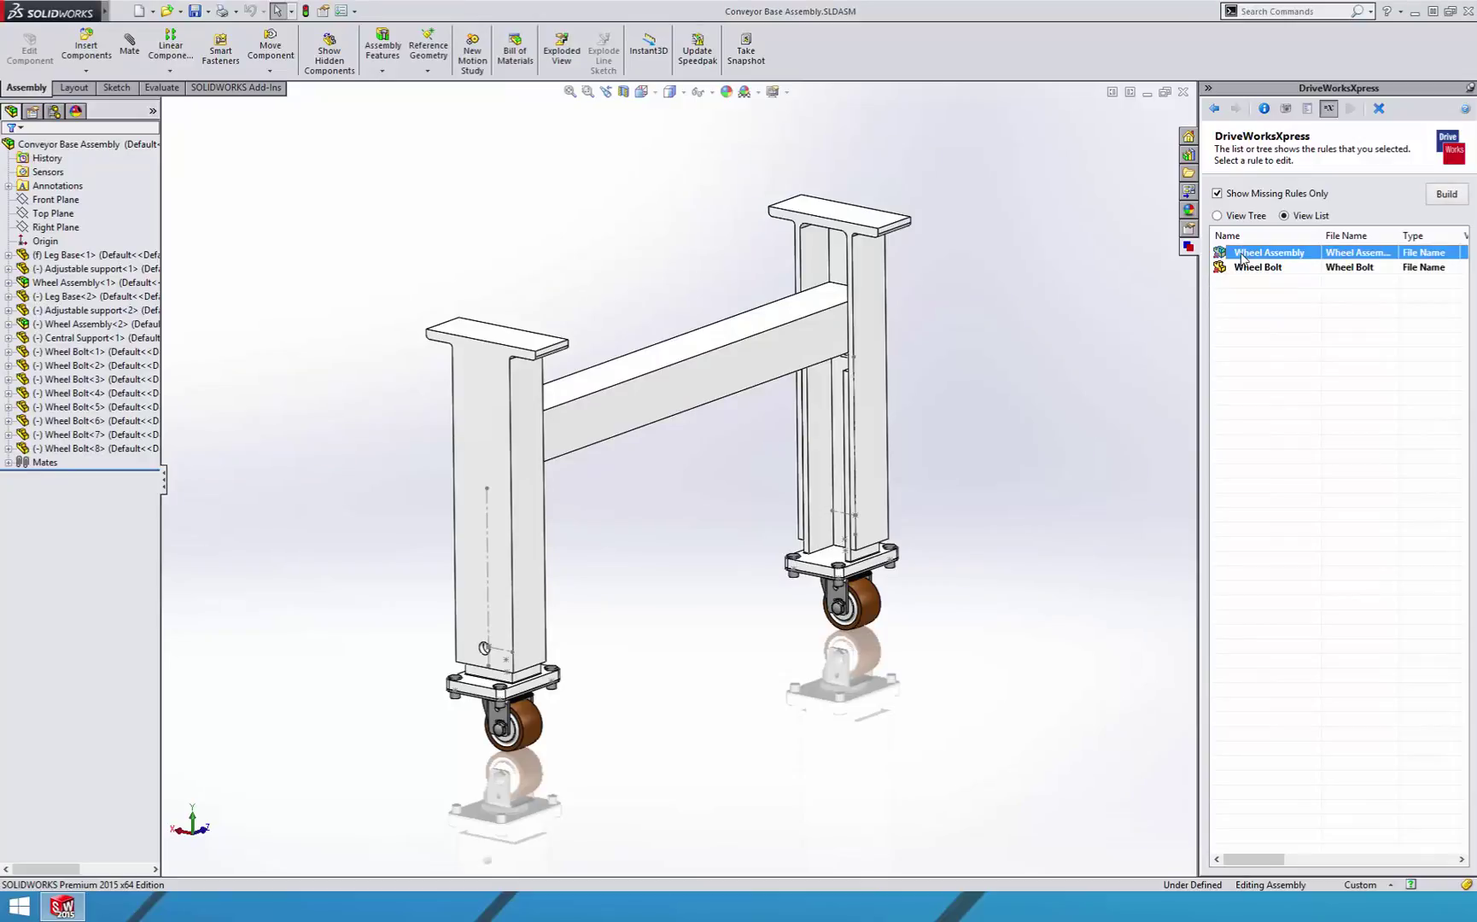
pyautogui.click(1444, 196)
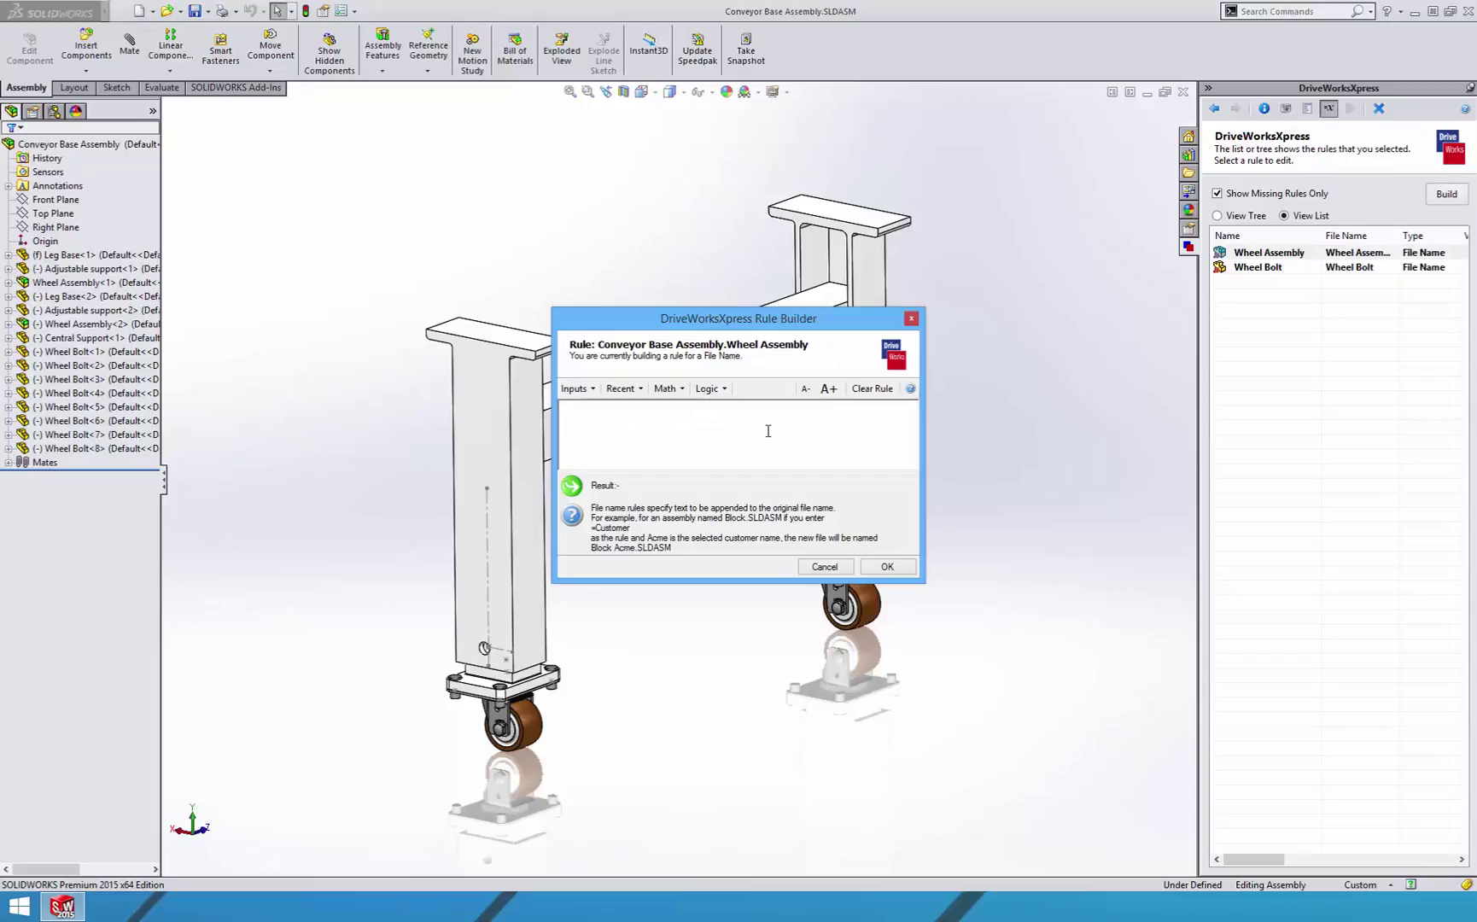
pyautogui.click(722, 392)
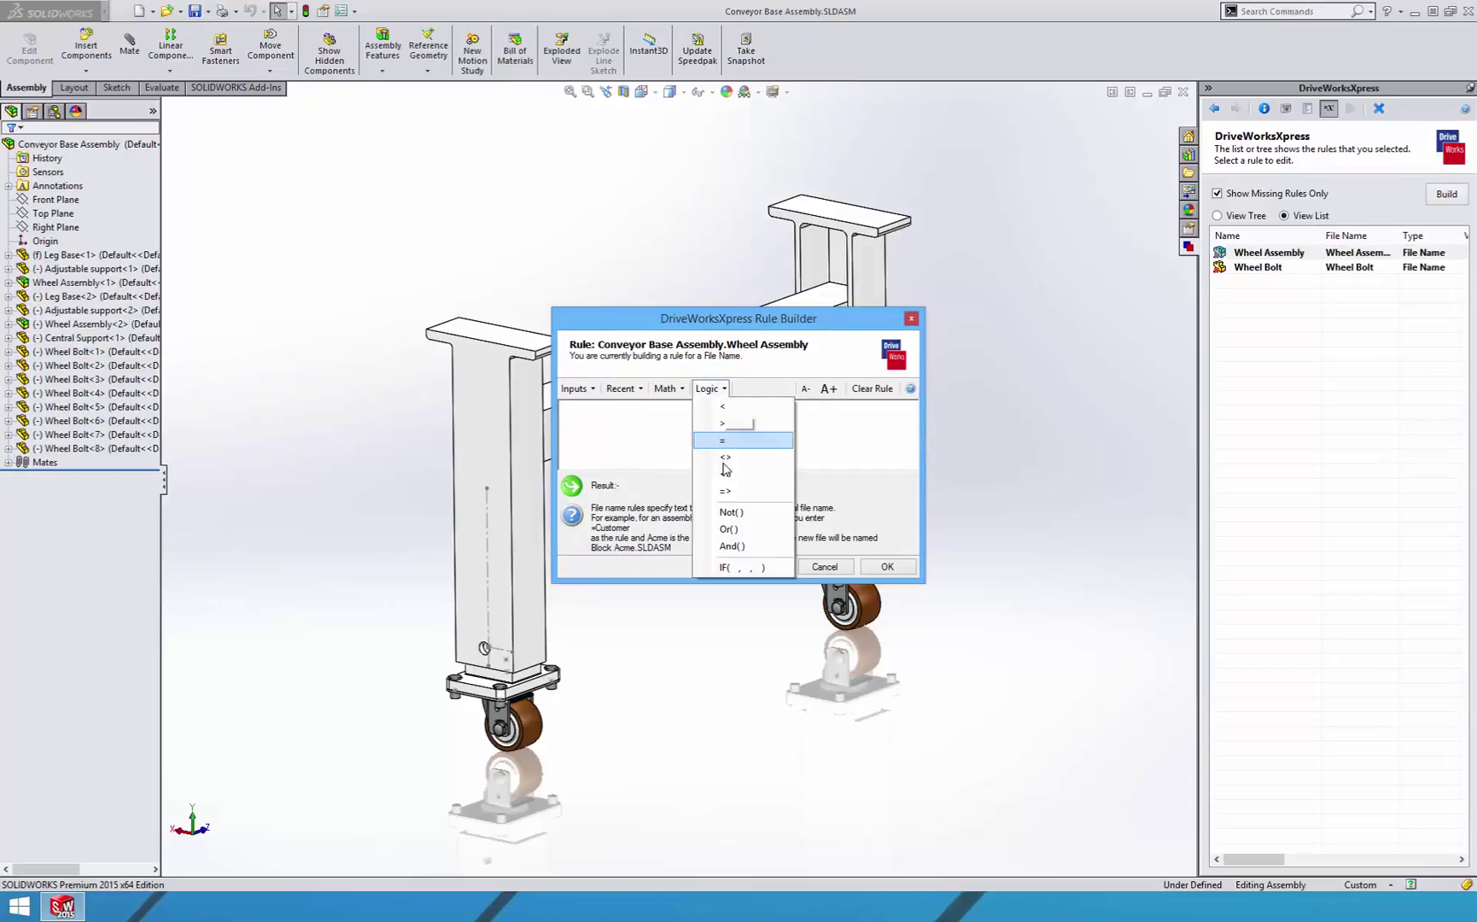
pyautogui.click(730, 571)
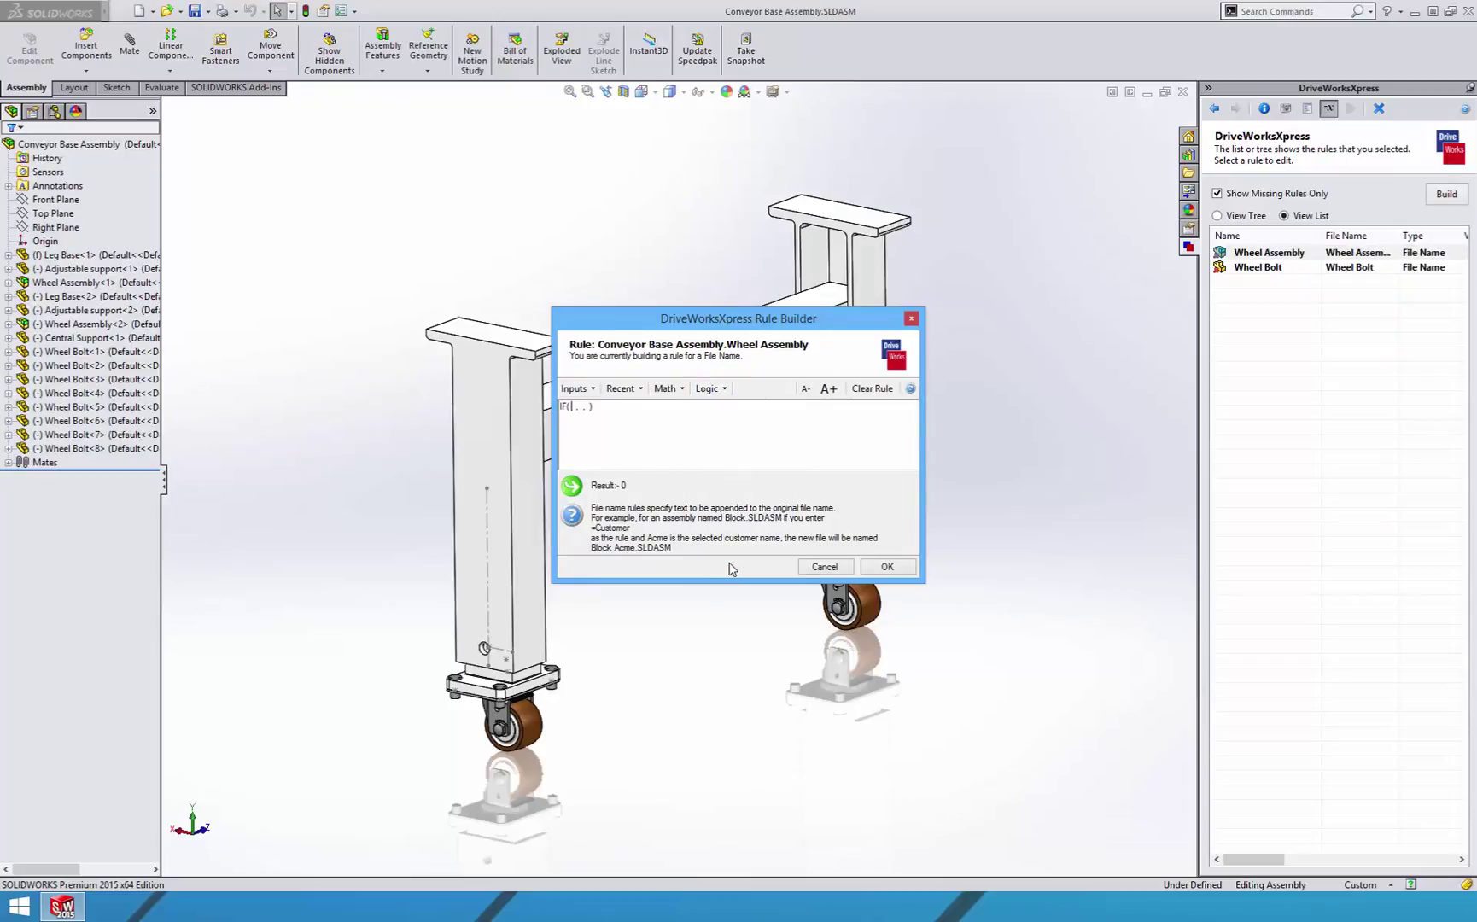
pyautogui.click(577, 388)
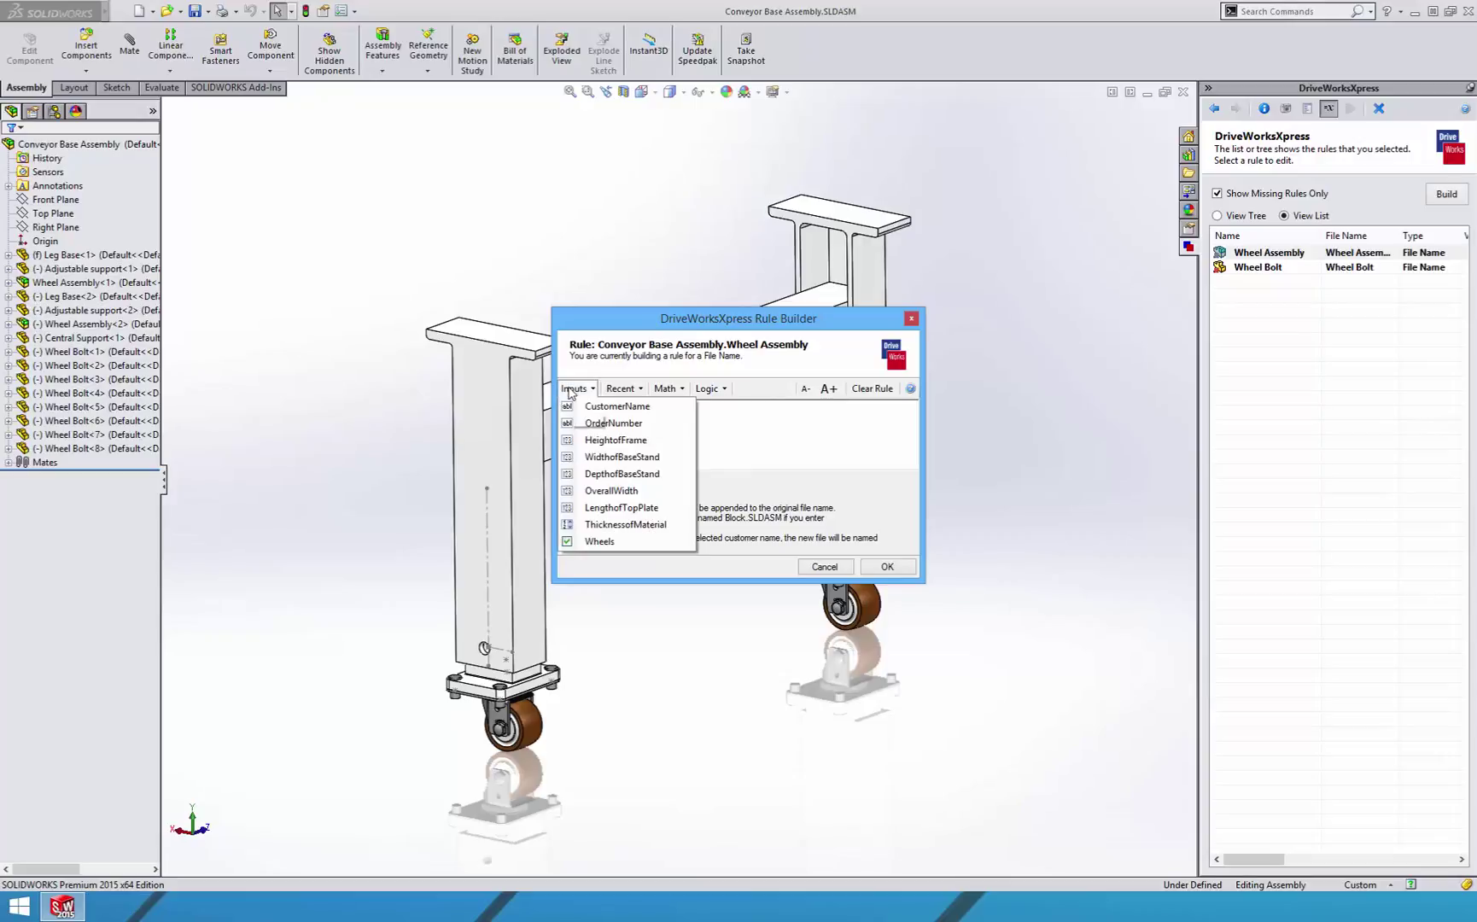
pyautogui.click(583, 542)
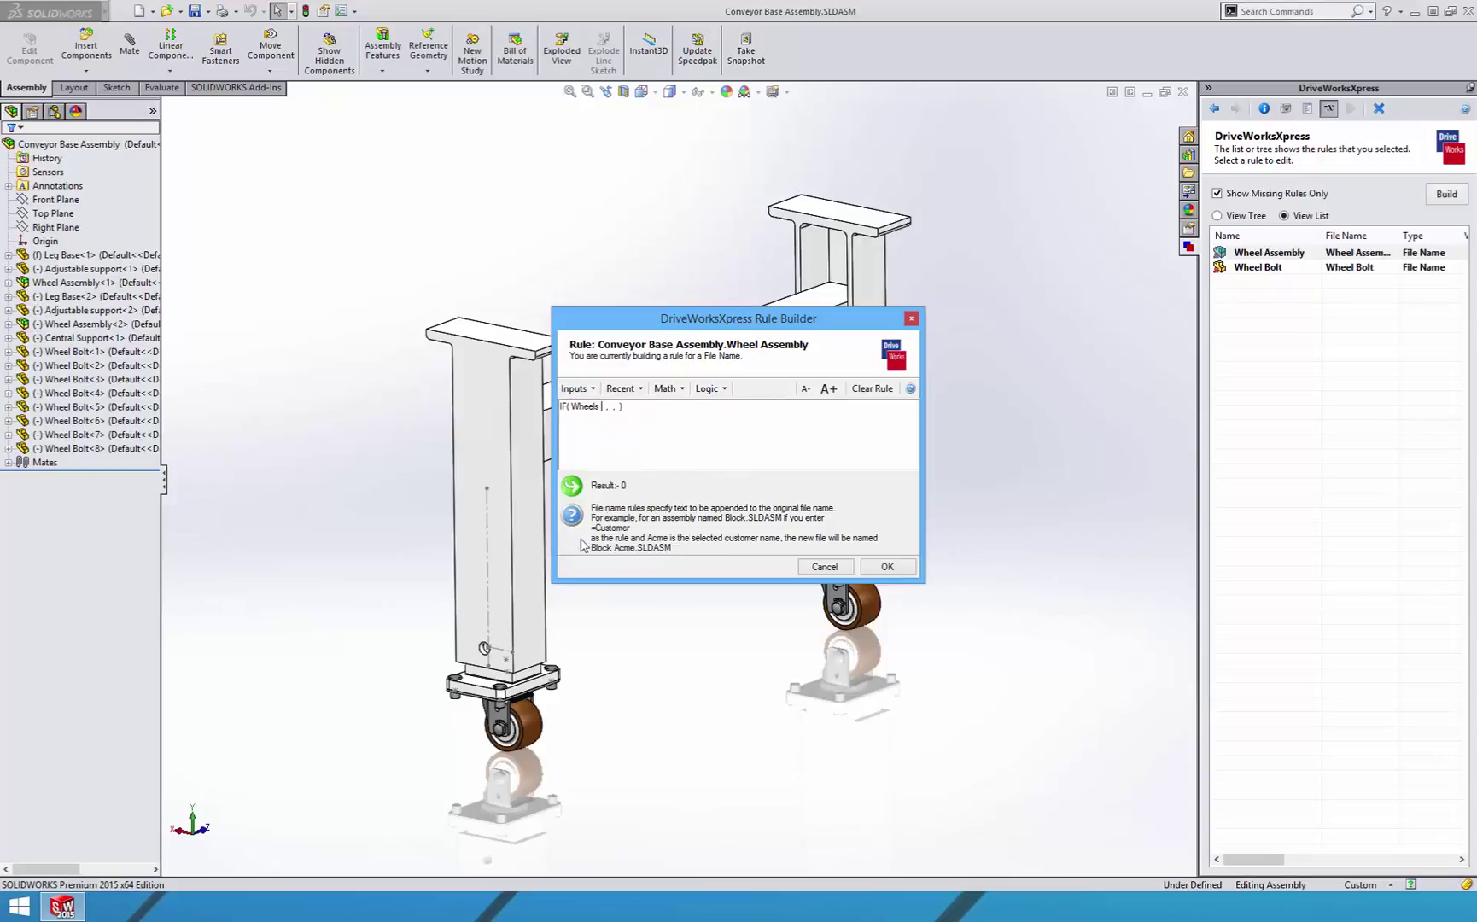
pyautogui.write('= ')
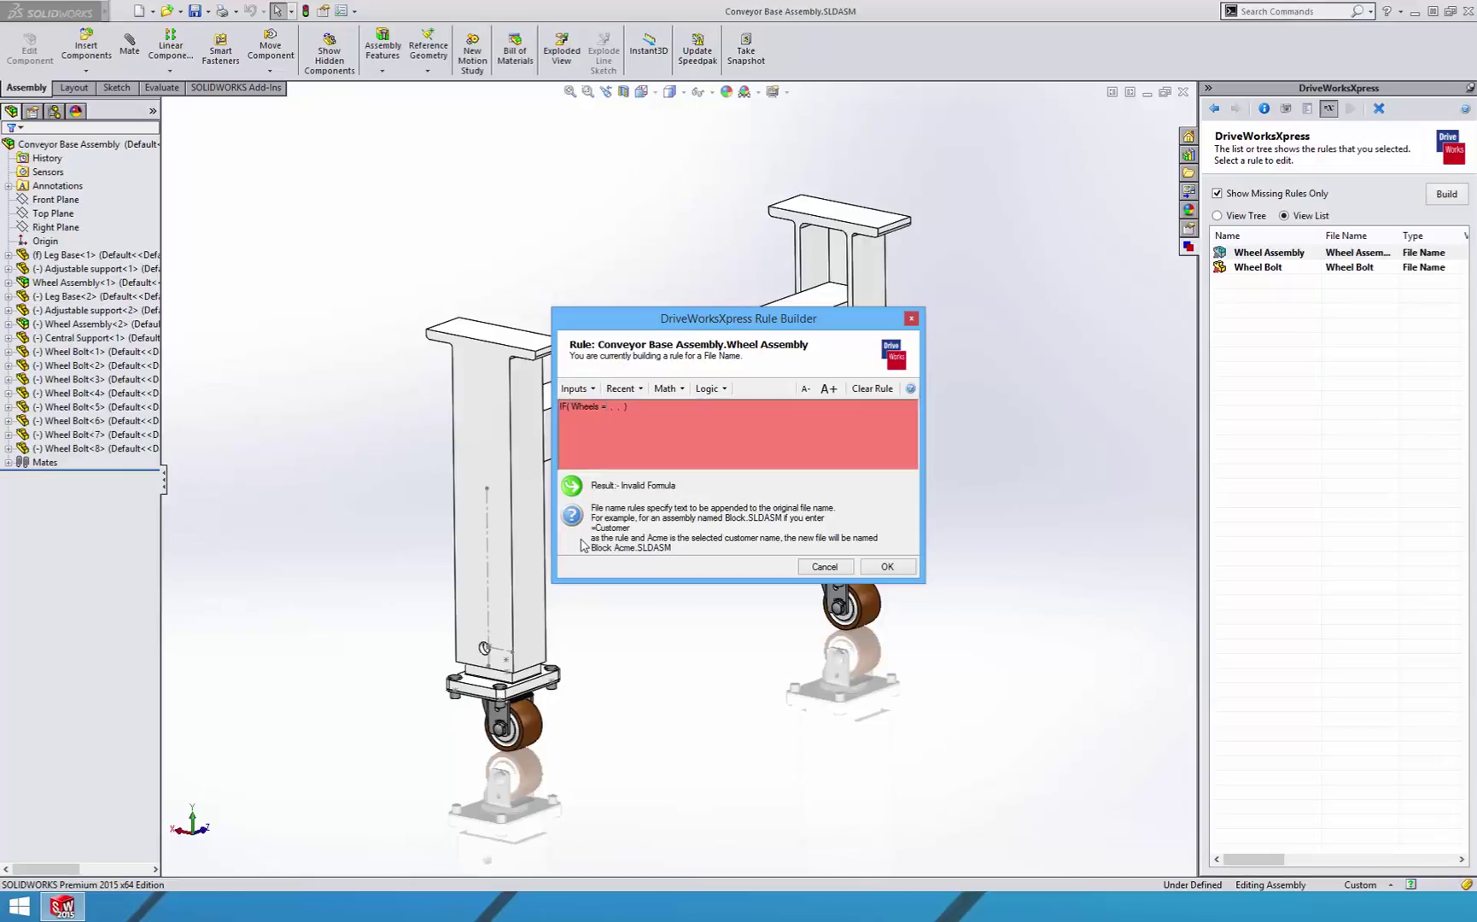
pyautogui.write('TRUE')
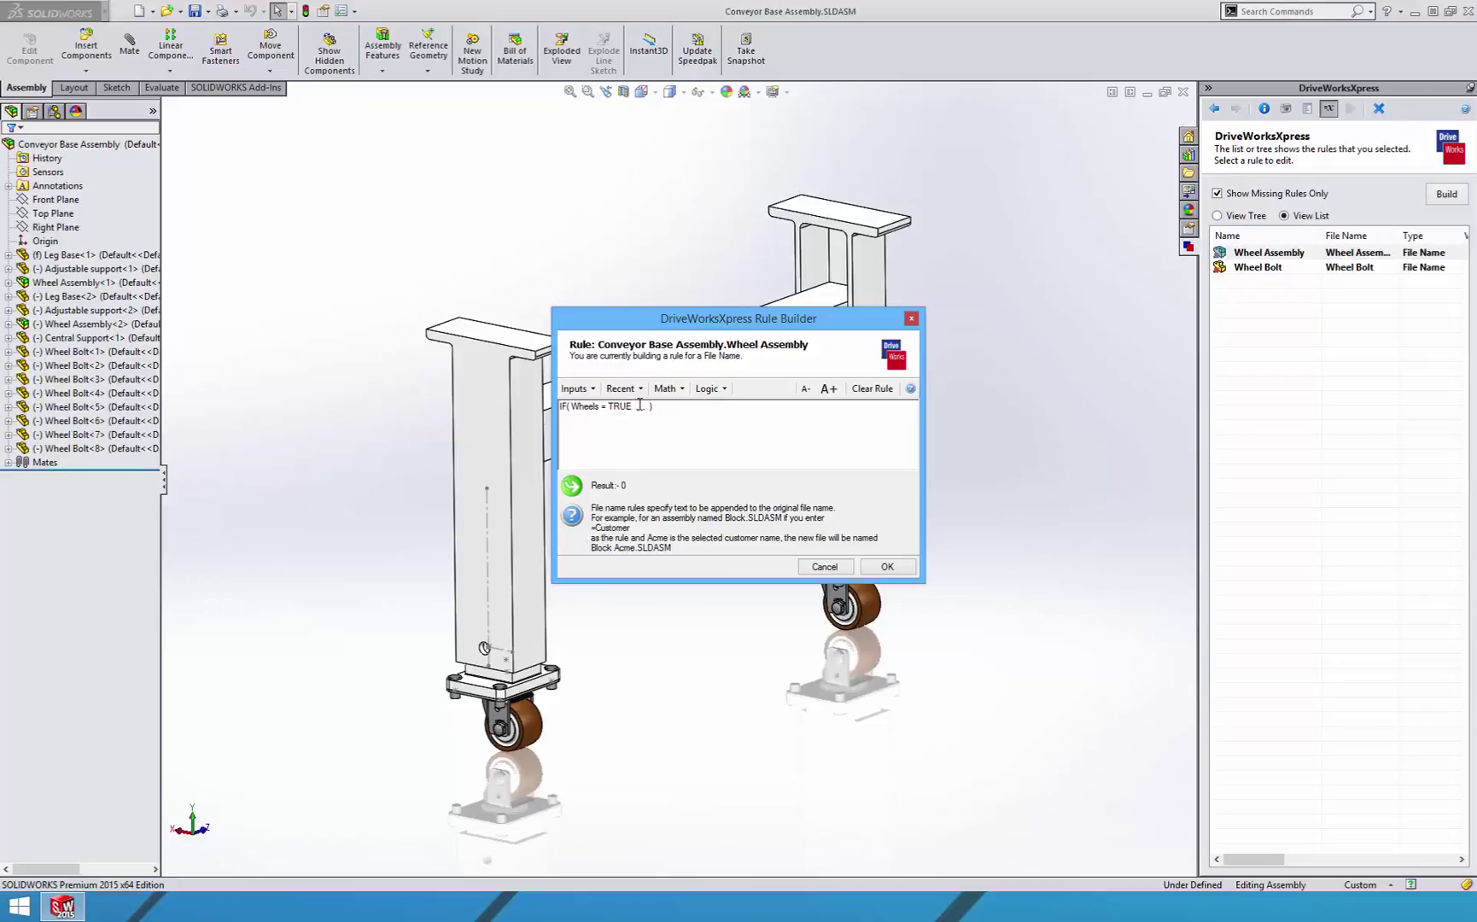
# Make the true result CustomerName & "-" & OrderNumber, otherwise "Delete", and accept the rule
pyautogui.click(576, 388)
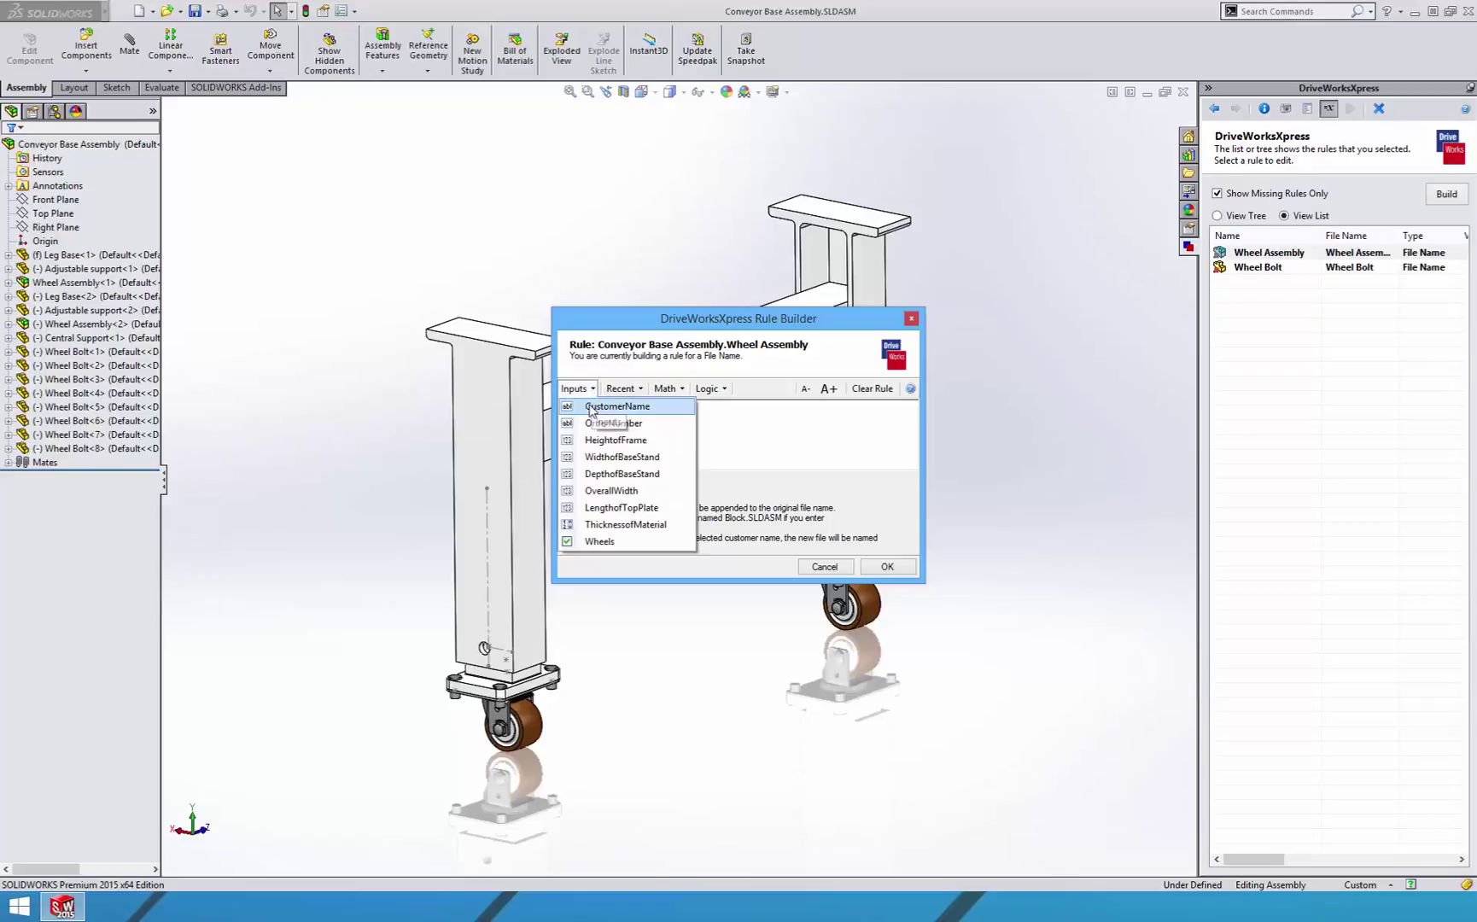
pyautogui.click(591, 408)
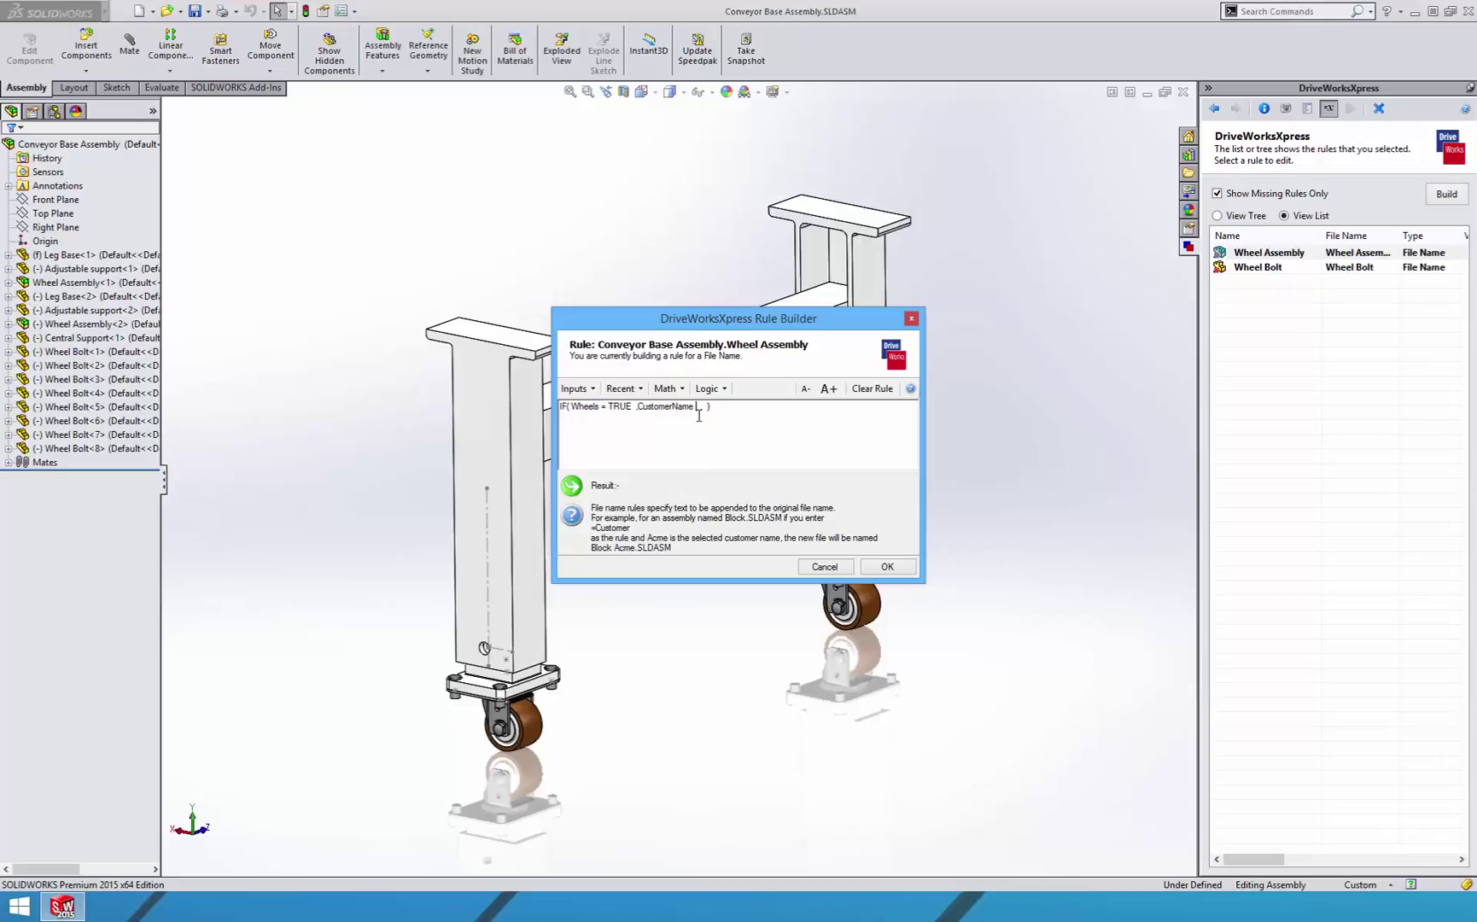
pyautogui.write('& ')
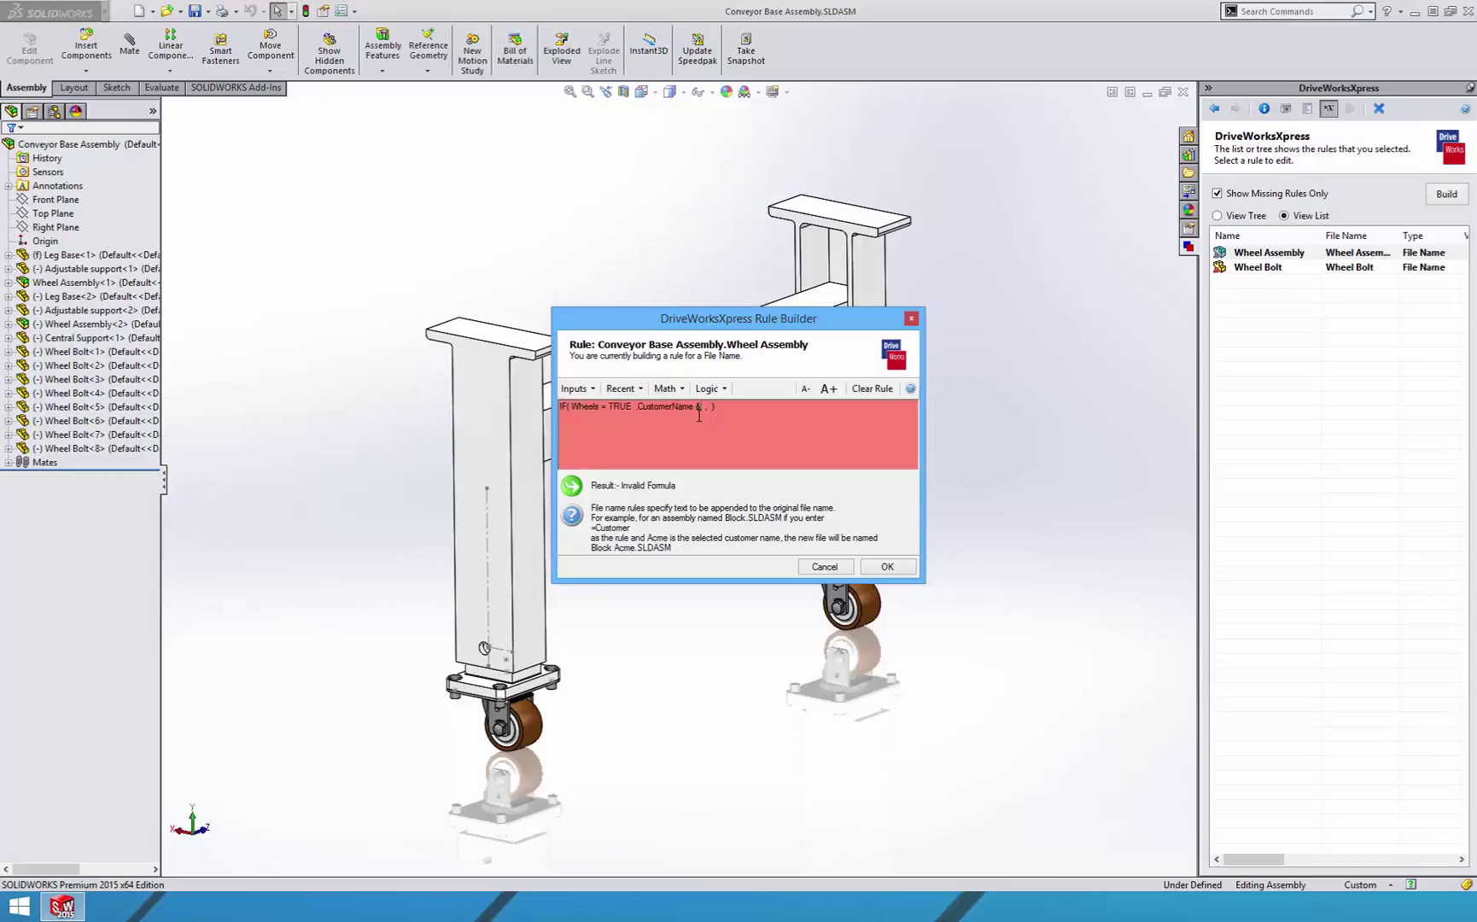
pyautogui.write('"-')
pyautogui.write('" &')
pyautogui.click(576, 389)
pyautogui.click(608, 423)
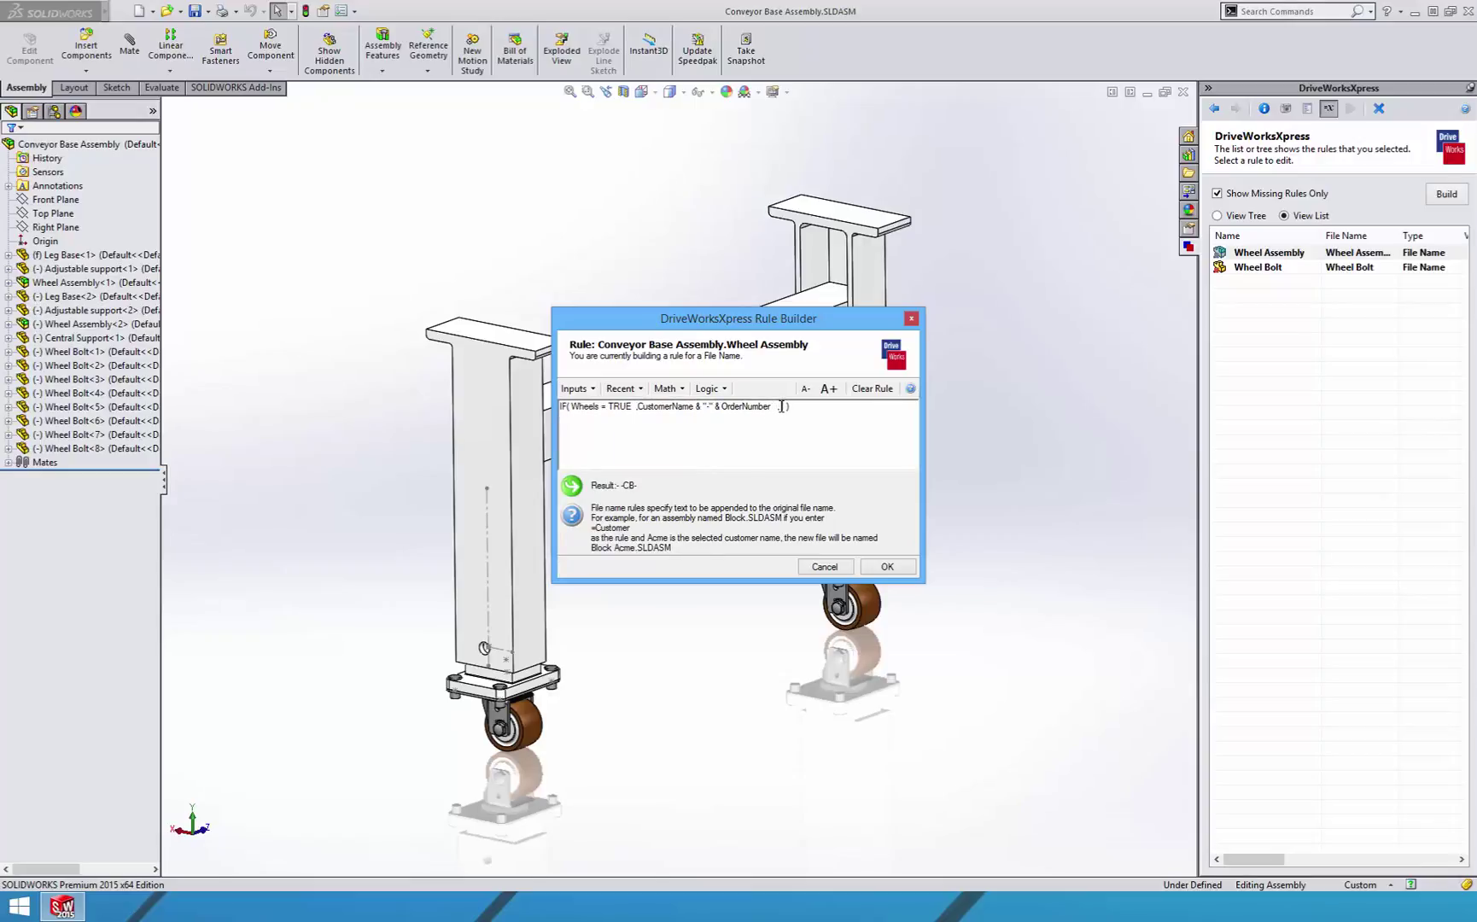
pyautogui.write('"-')
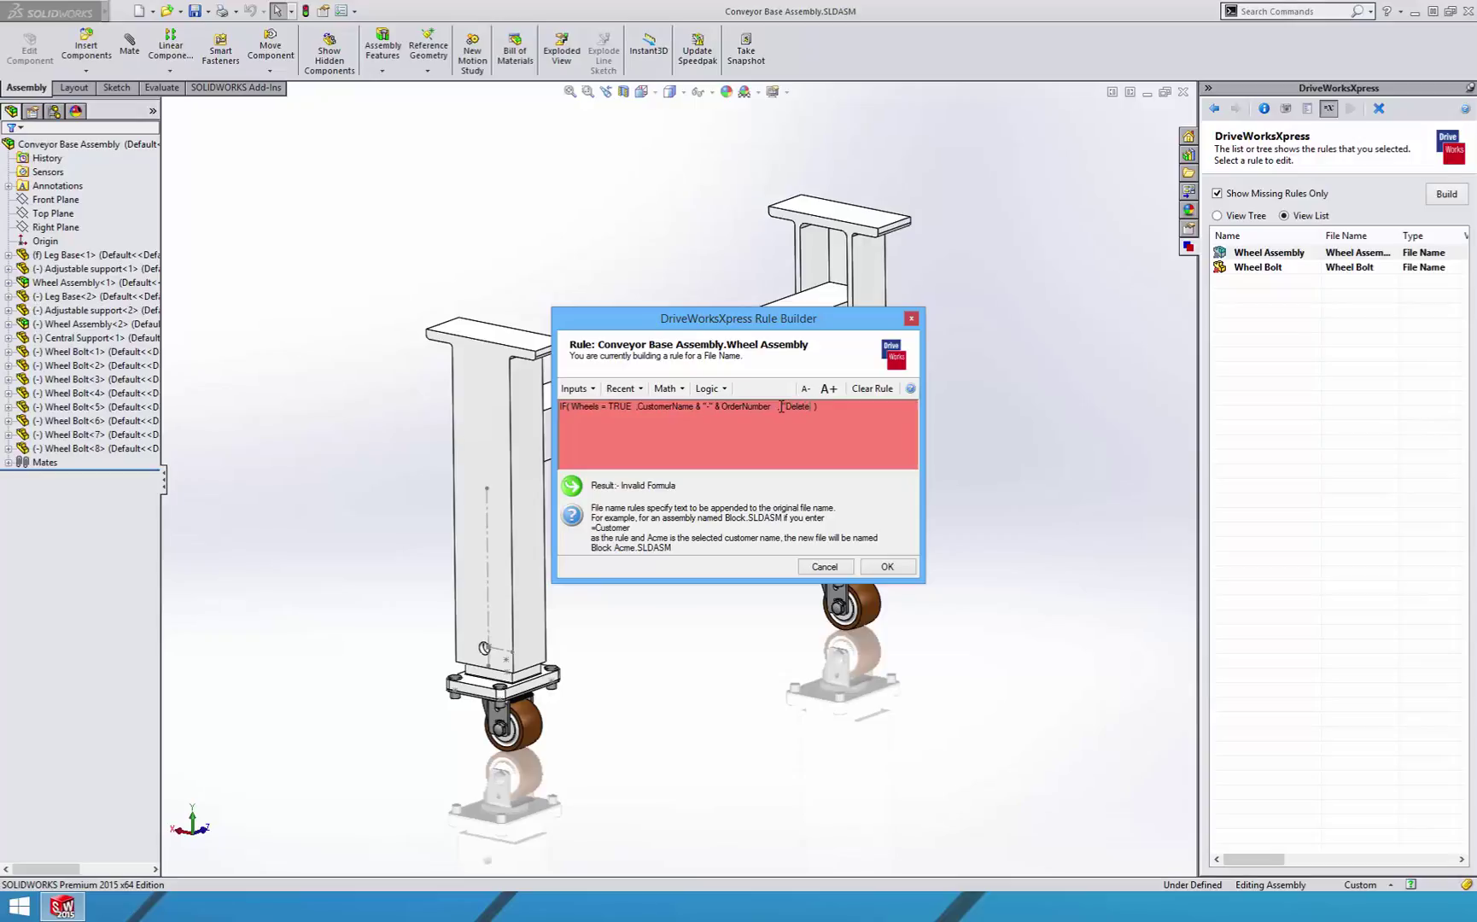
pyautogui.write('"')
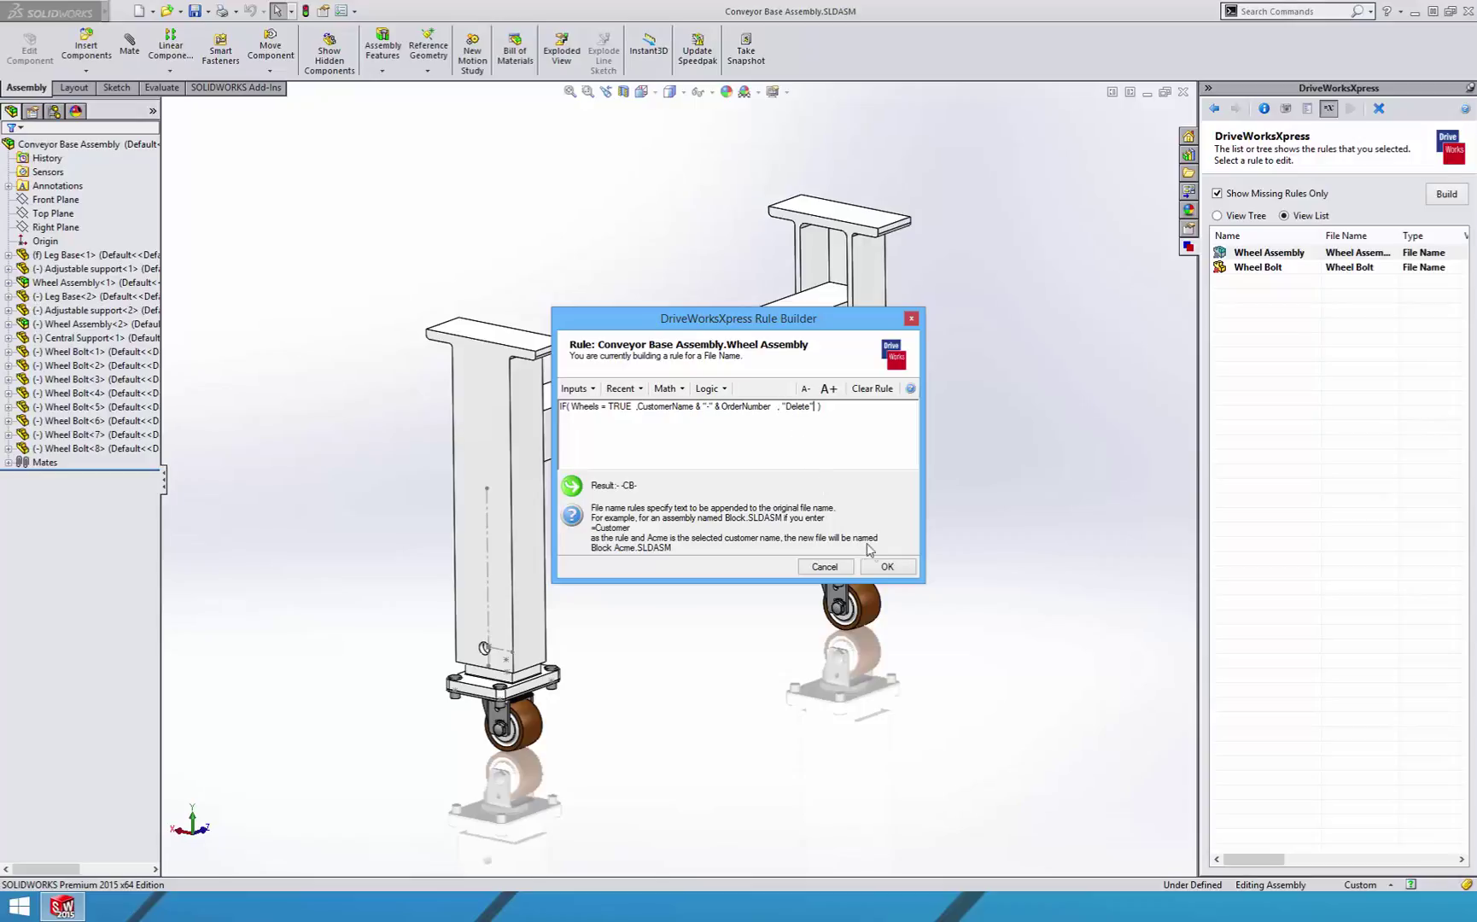
pyautogui.click(887, 568)
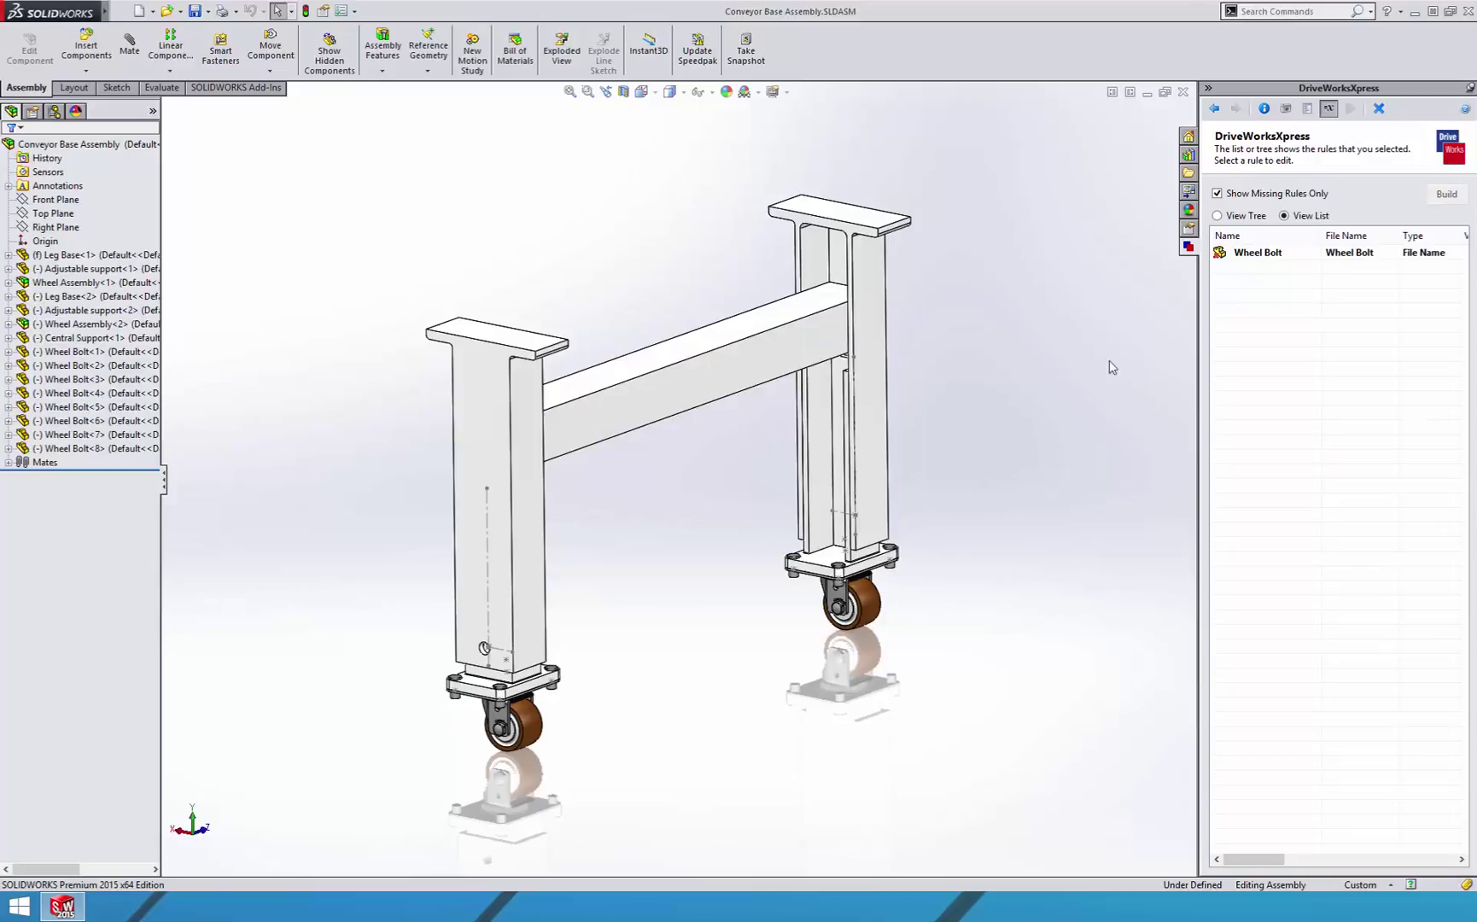
# Begin the Wheel Bolt rule with an IF condition testing Wheels = TRUE
pyautogui.doubleClick(1246, 257)
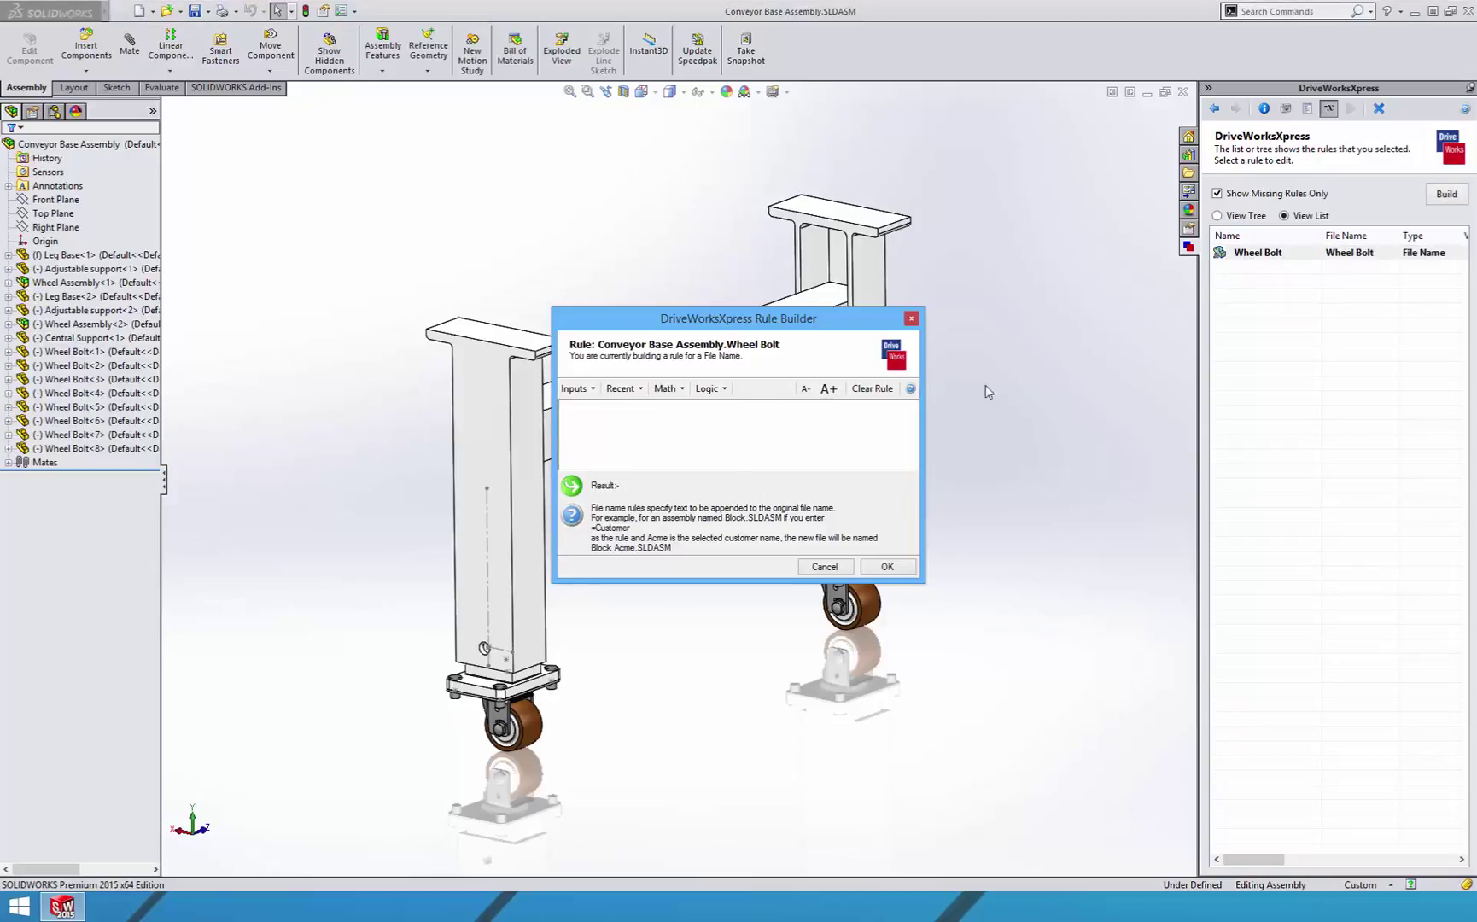
pyautogui.click(708, 388)
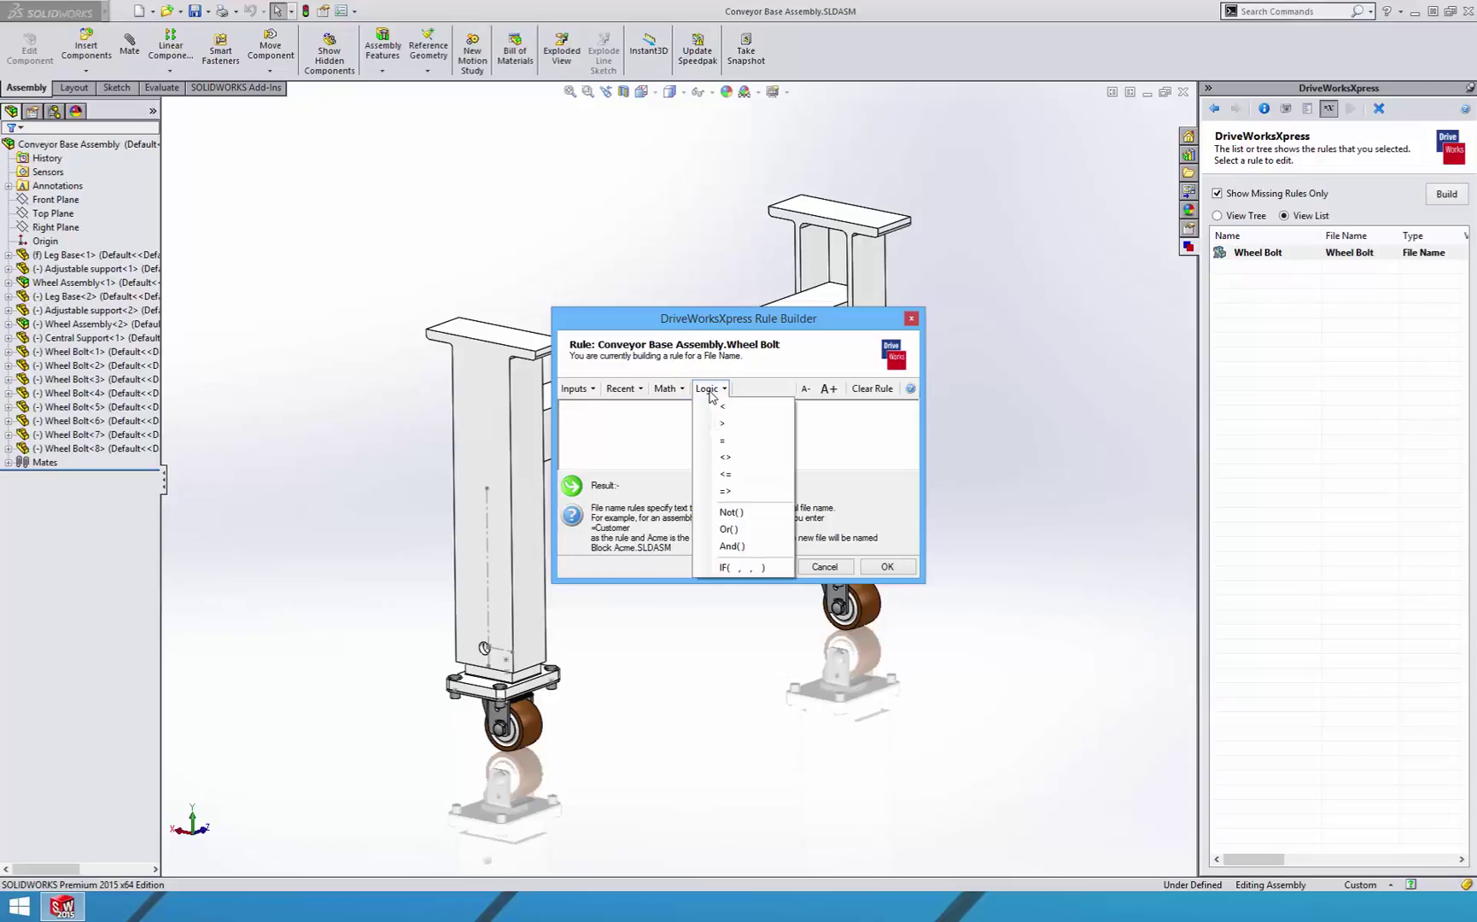
pyautogui.click(703, 567)
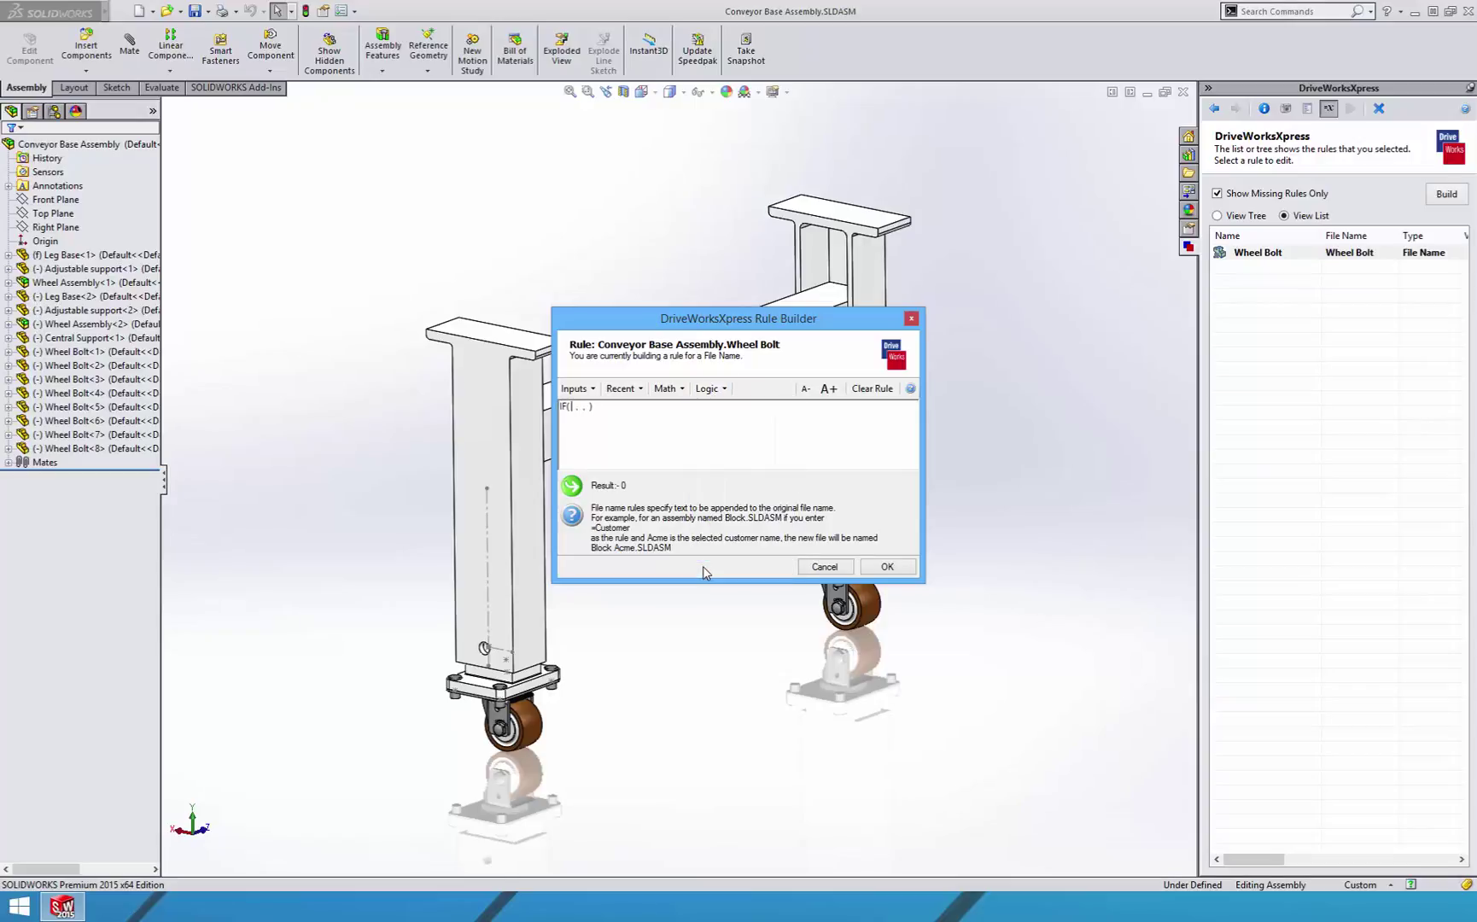
pyautogui.click(577, 389)
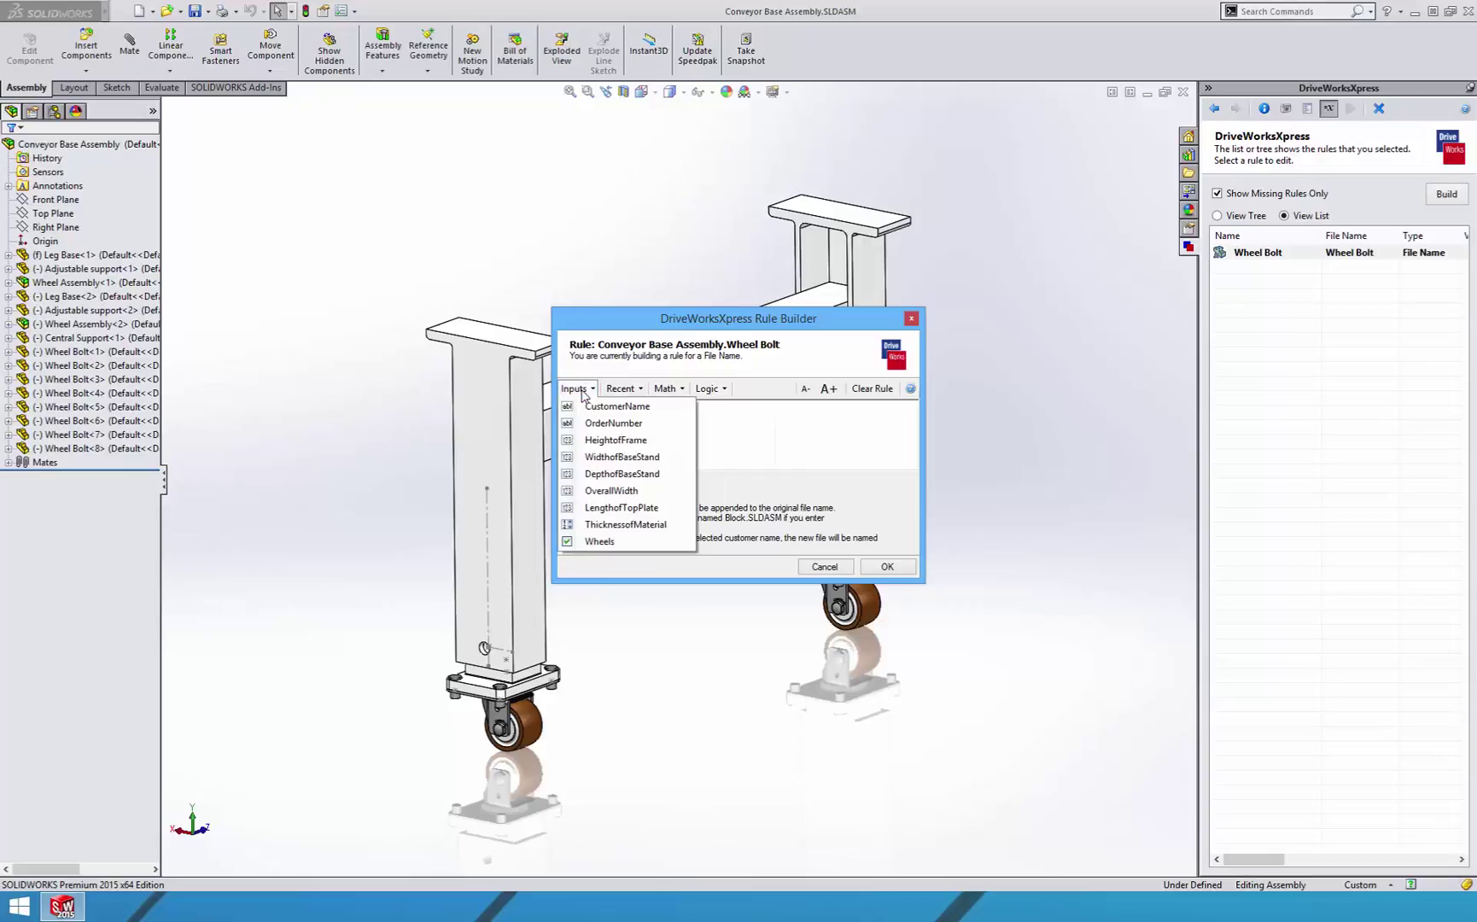
pyautogui.click(593, 542)
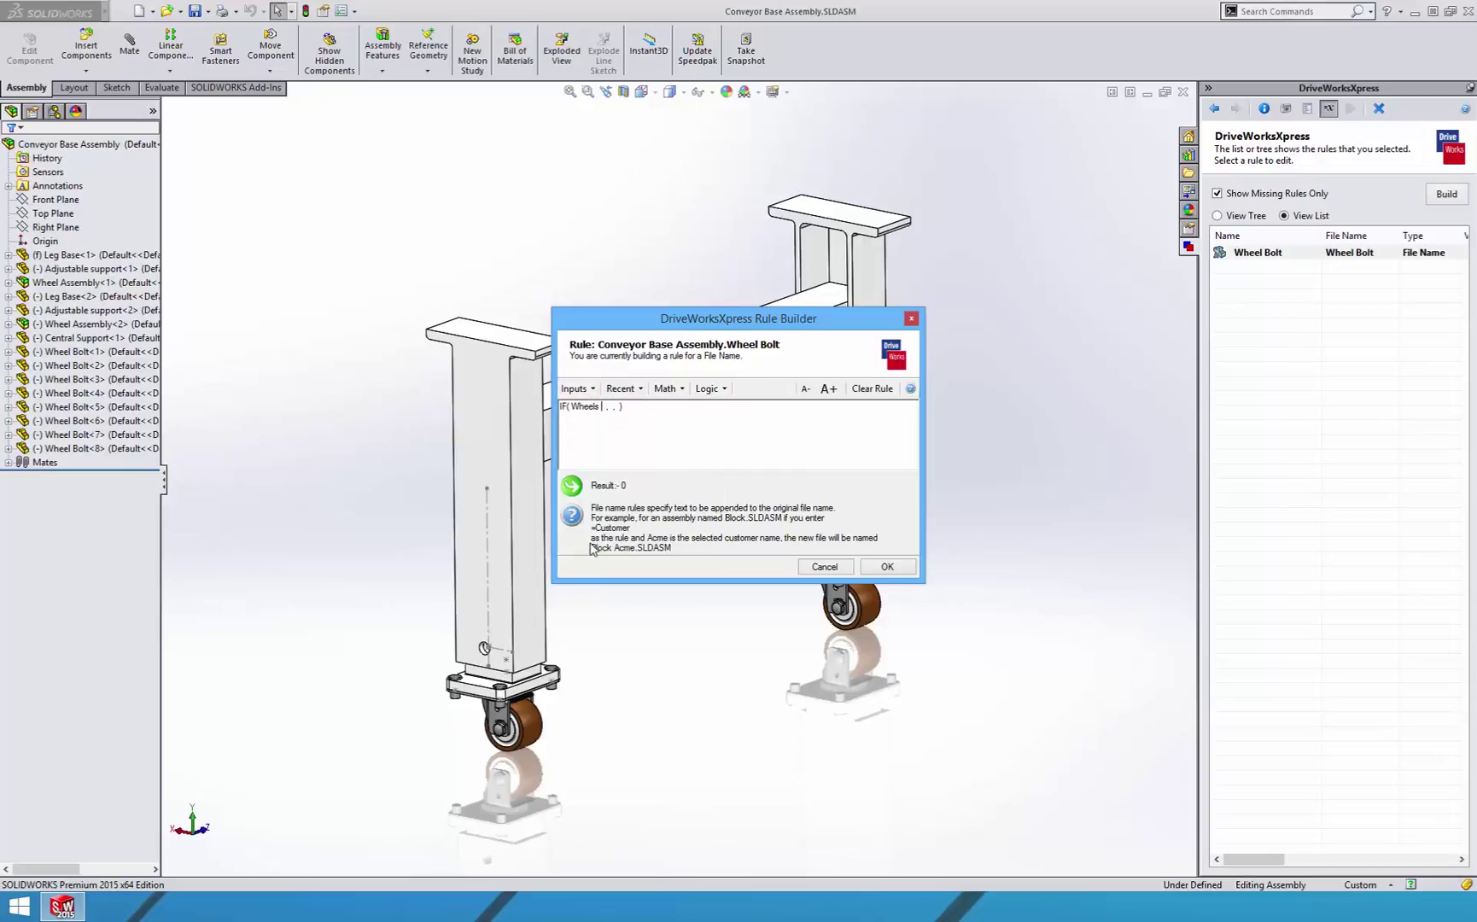
pyautogui.write('= ')
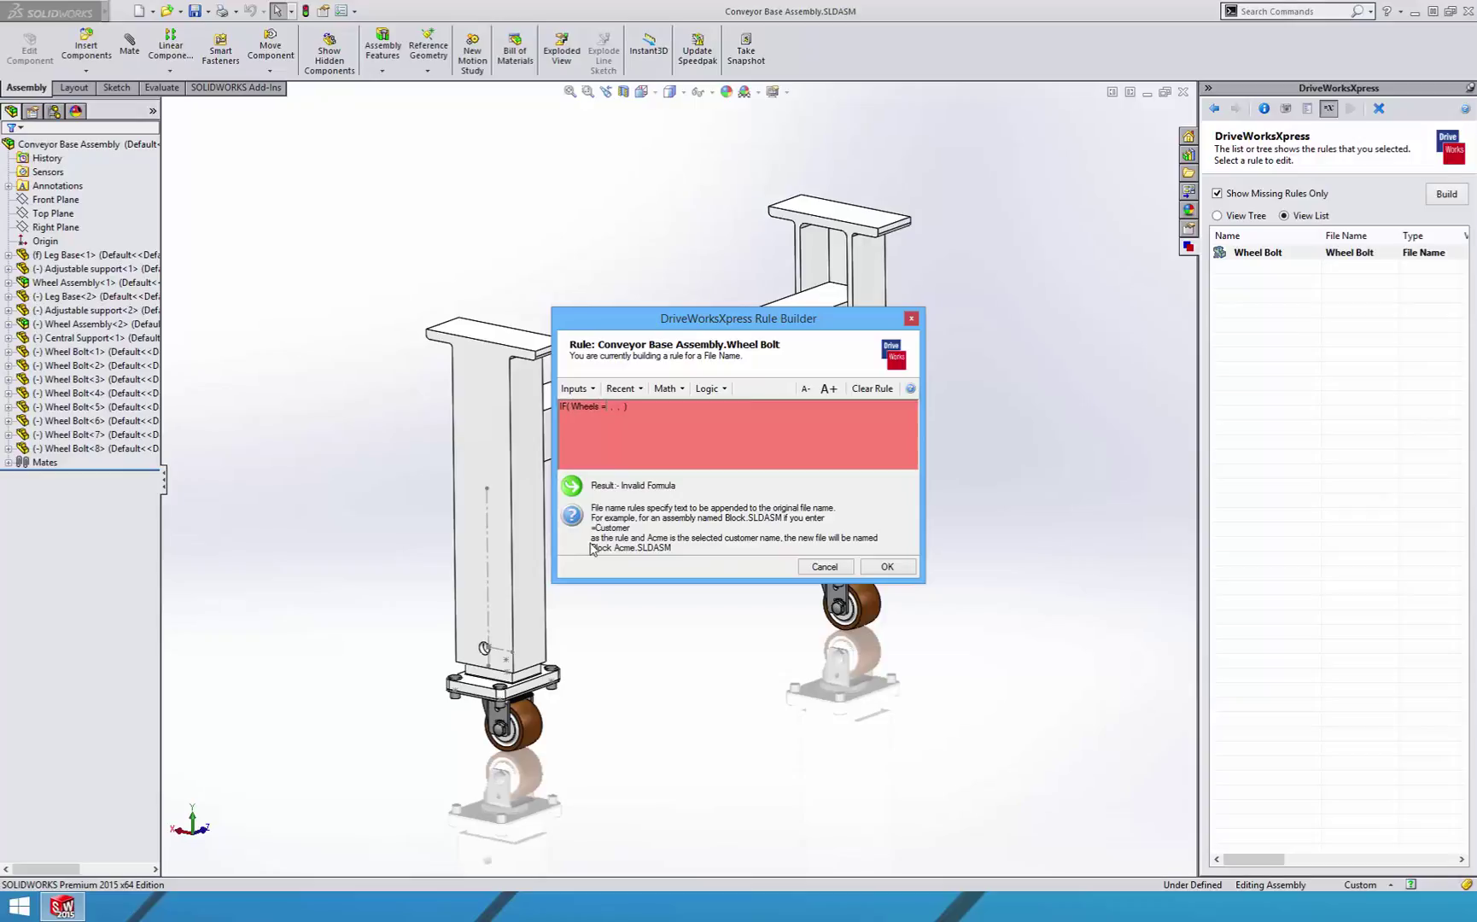
pyautogui.write('TRUE')
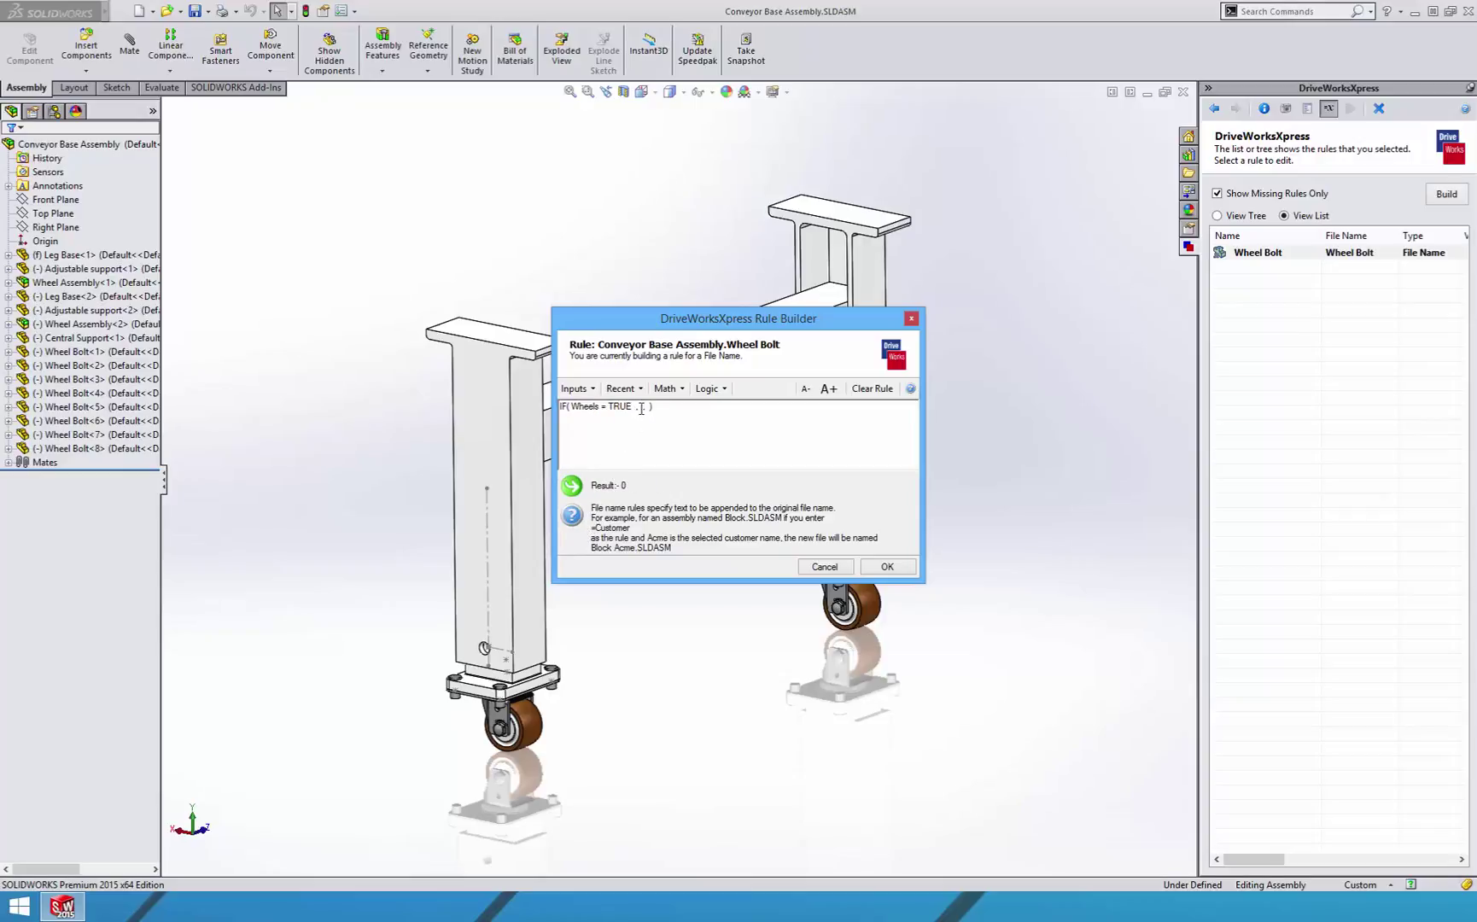
# Complete the true result as CustomerName-OrderNumber, otherwise Delete, and accept the rule
pyautogui.click(578, 389)
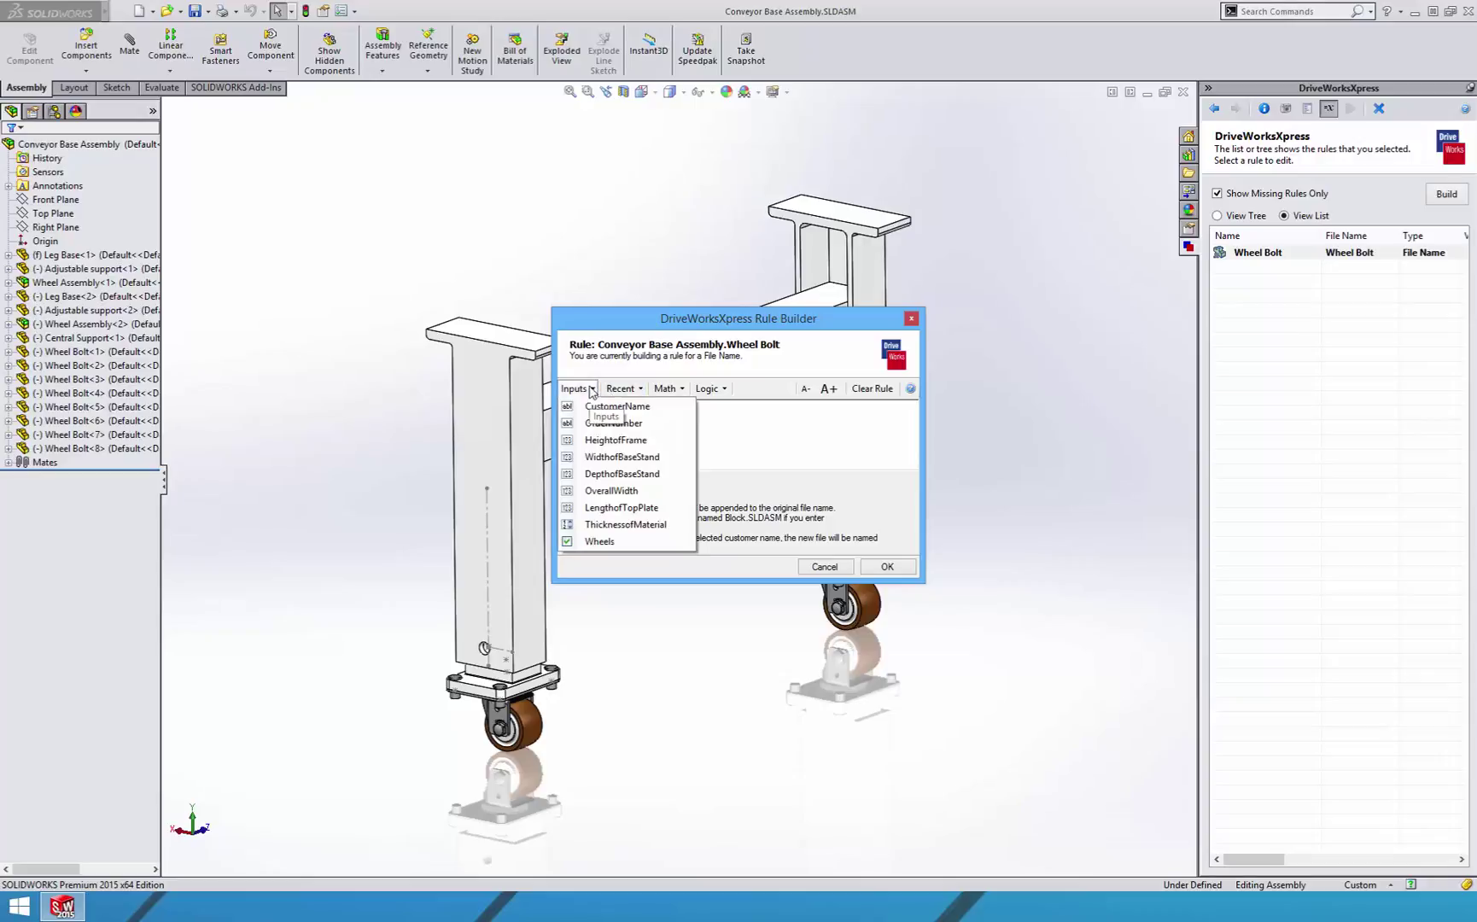
pyautogui.click(596, 408)
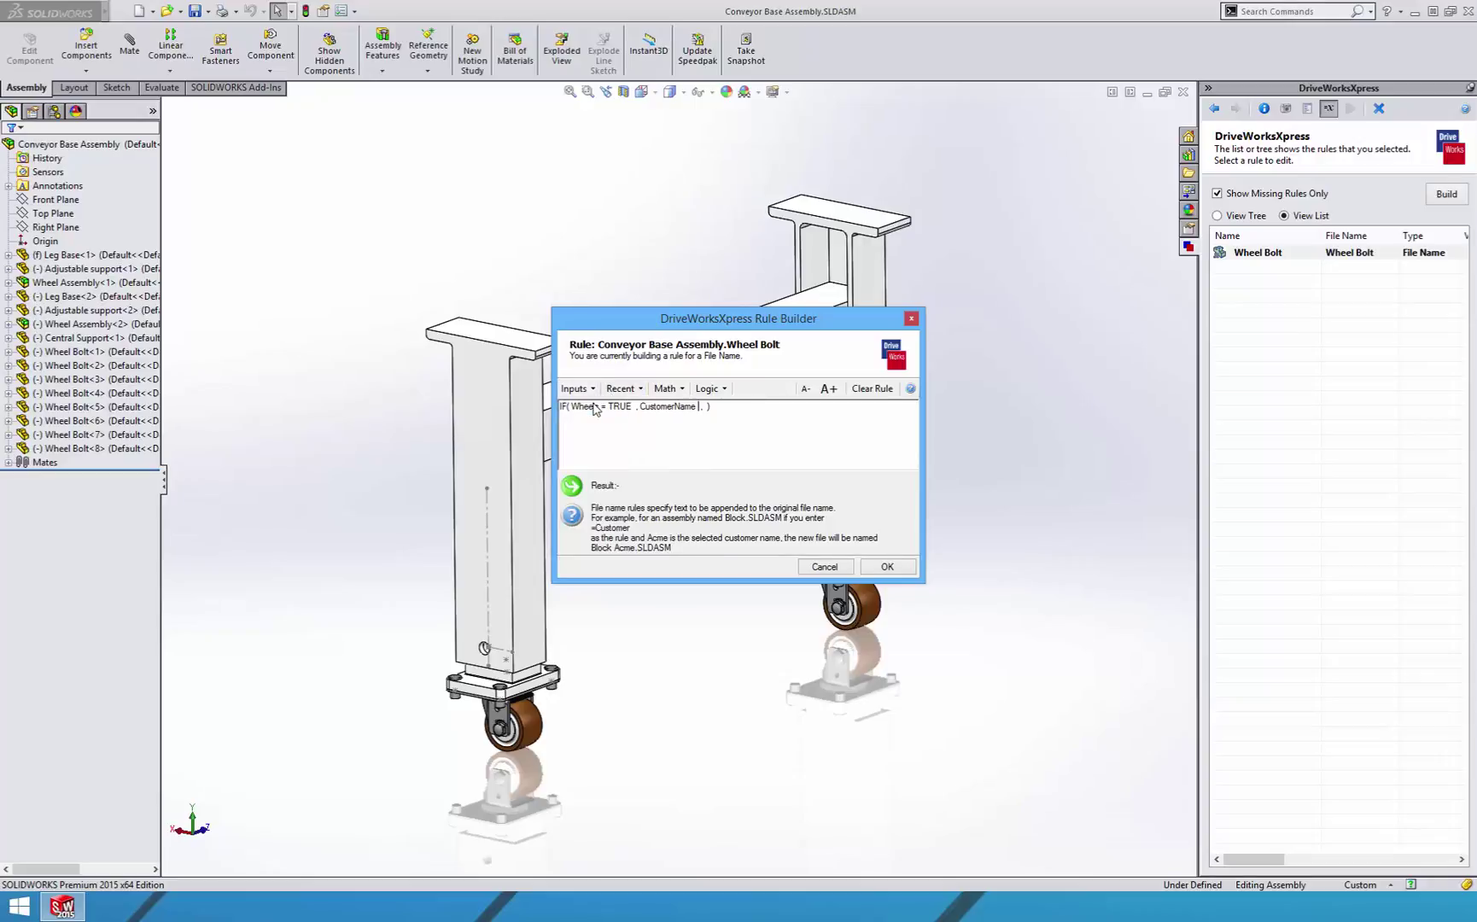
pyautogui.write('& ')
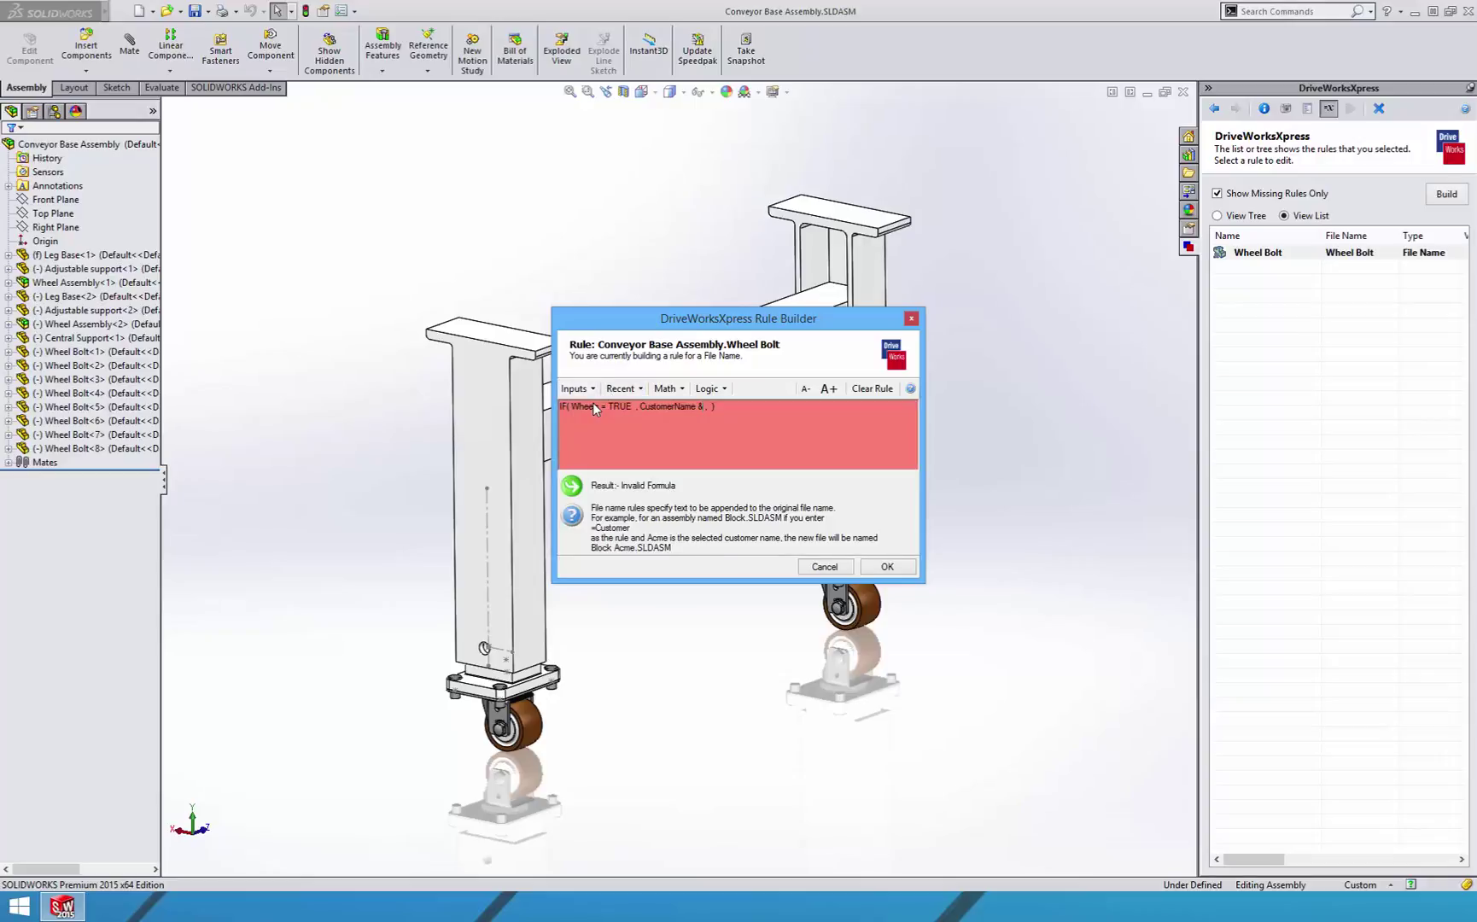
pyautogui.write('""')
pyautogui.write('-')
pyautogui.write(' &')
pyautogui.click(575, 389)
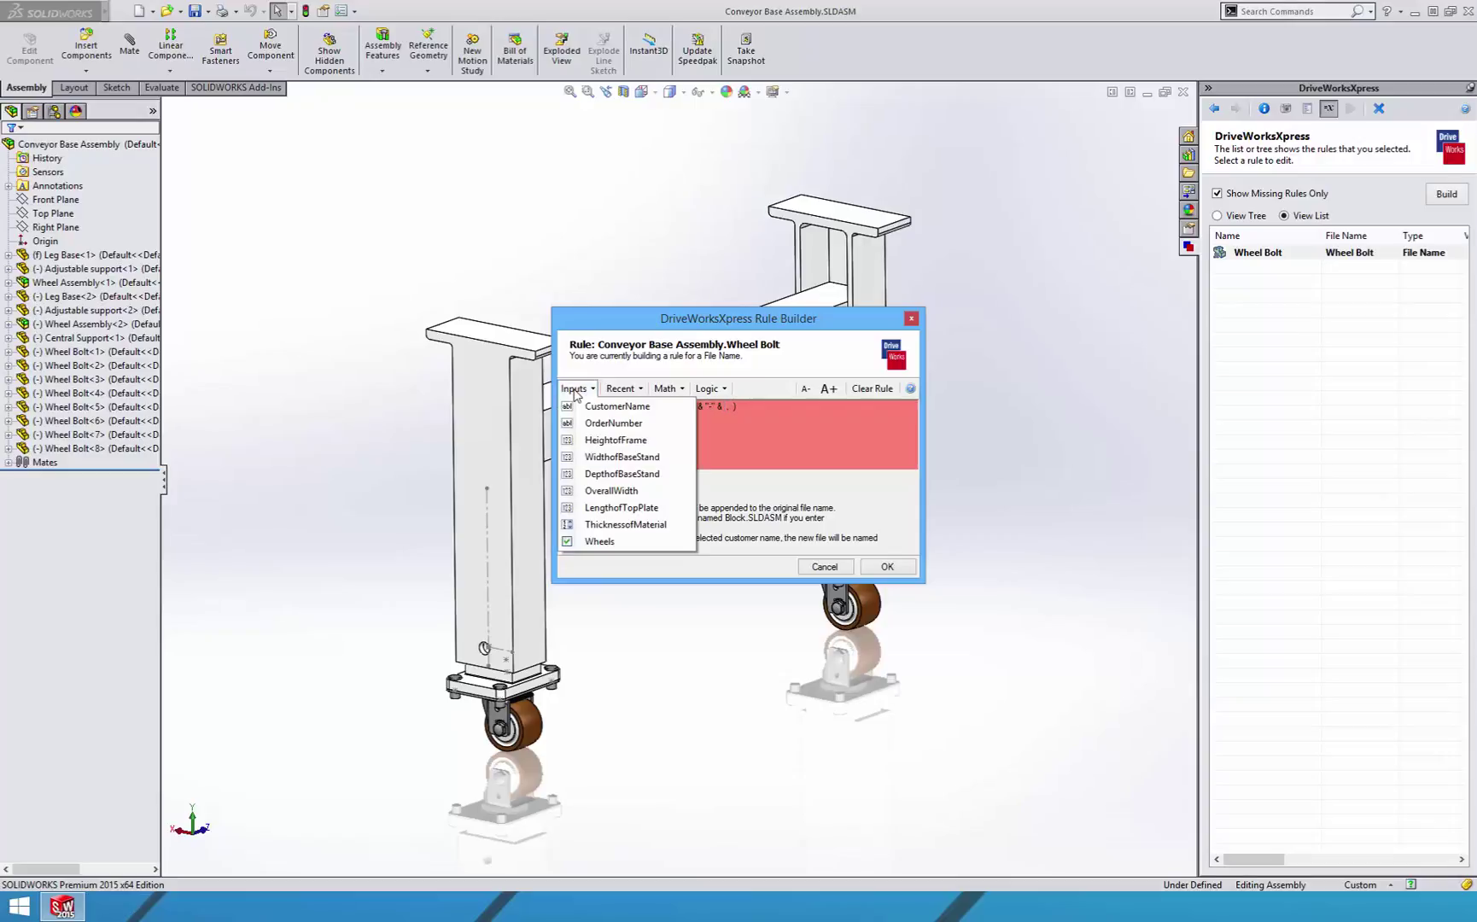
pyautogui.click(594, 425)
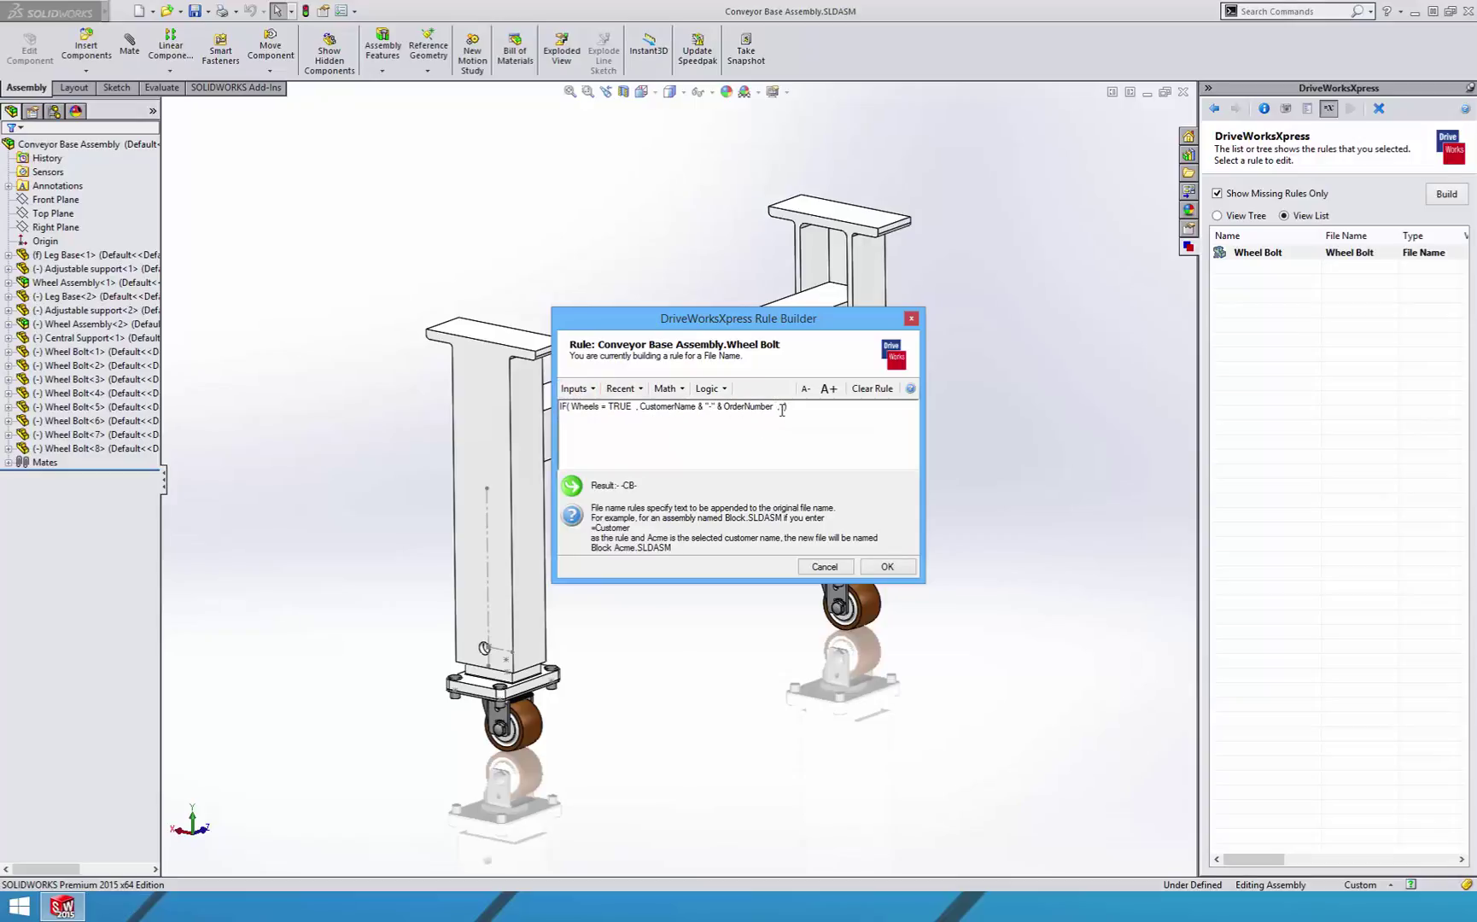
pyautogui.write('"-')
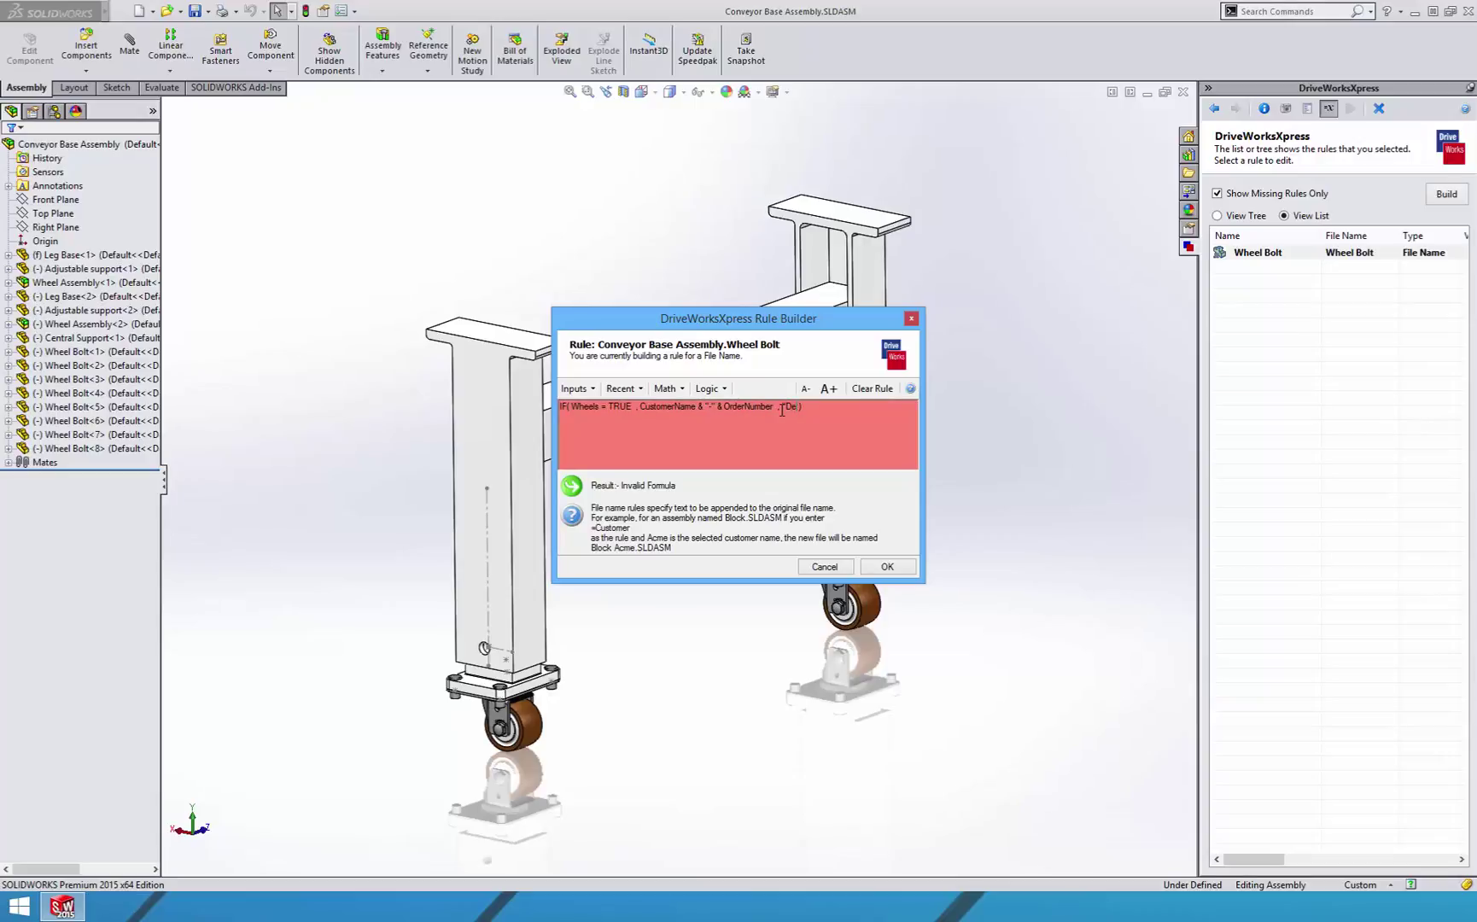
pyautogui.write('"')
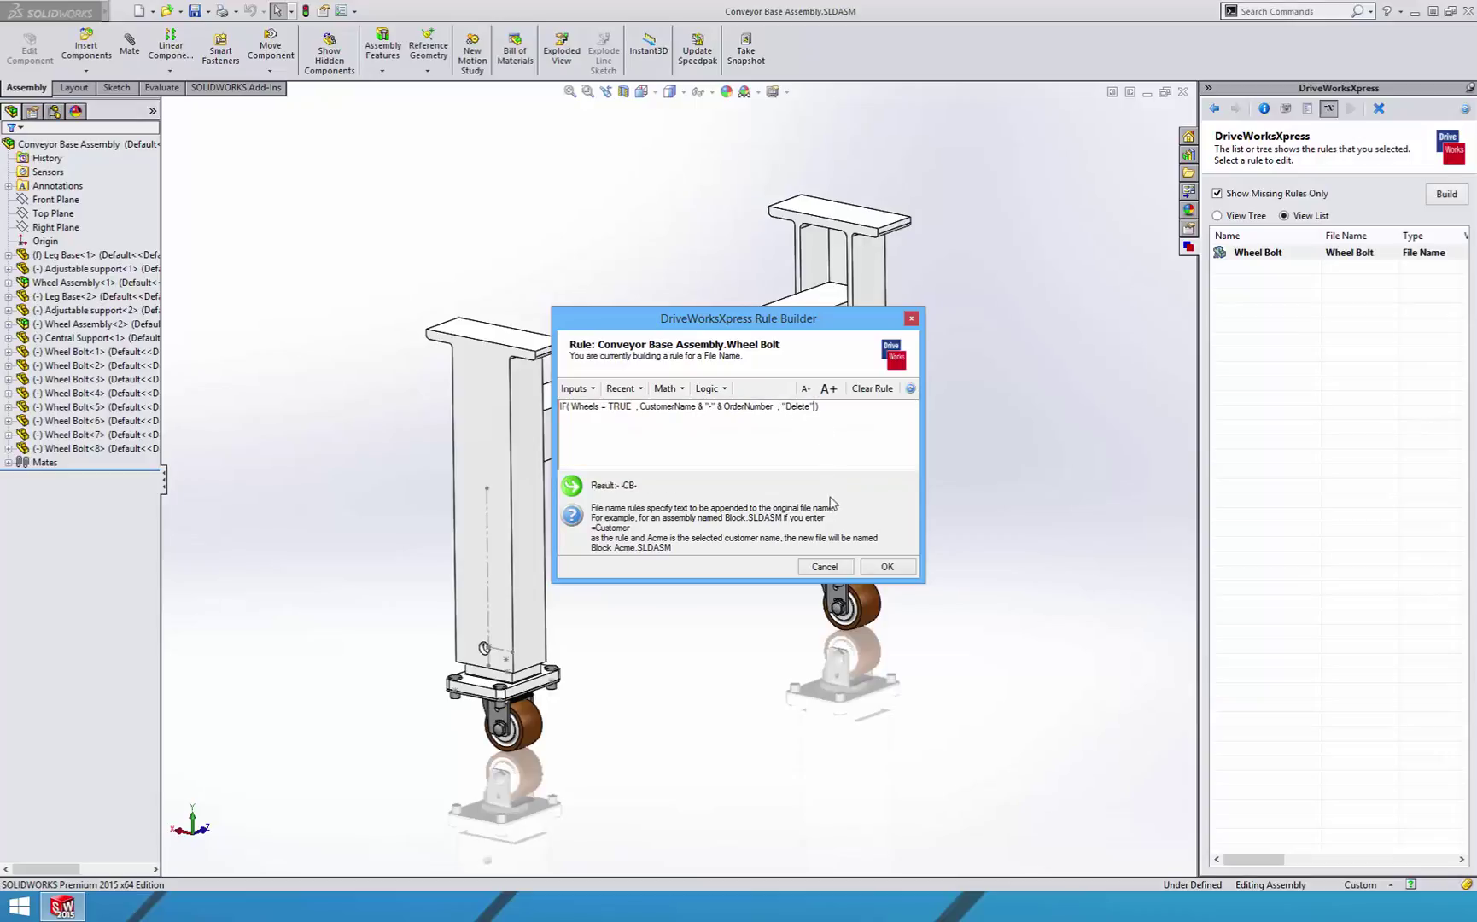
pyautogui.click(885, 567)
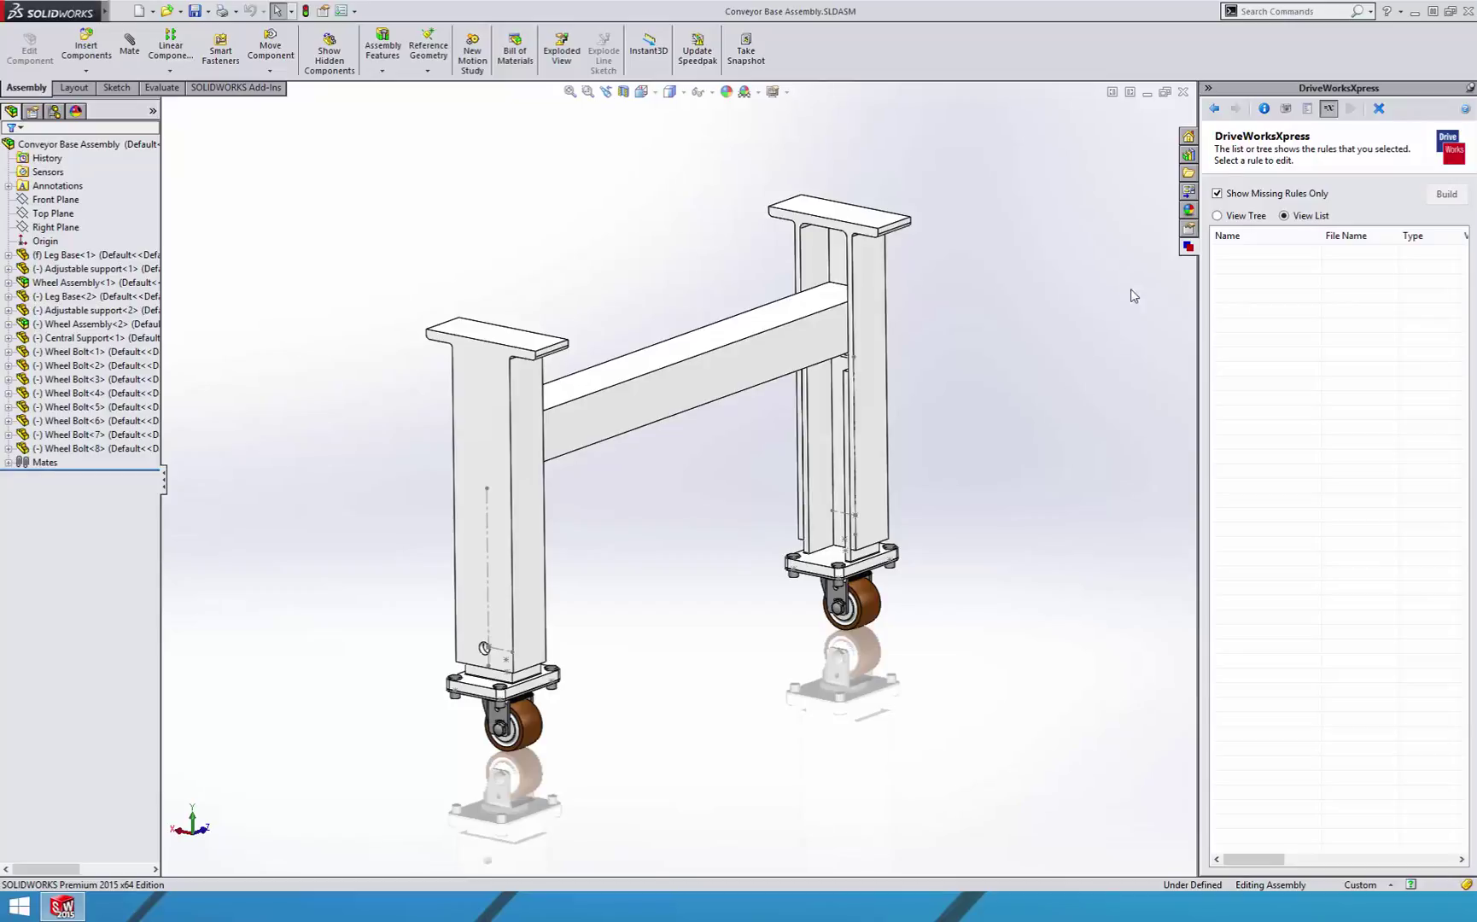
# Switch from file-name rules to the 22 missing dimension rules and start the AS Inside Height rule
pyautogui.click(1214, 108)
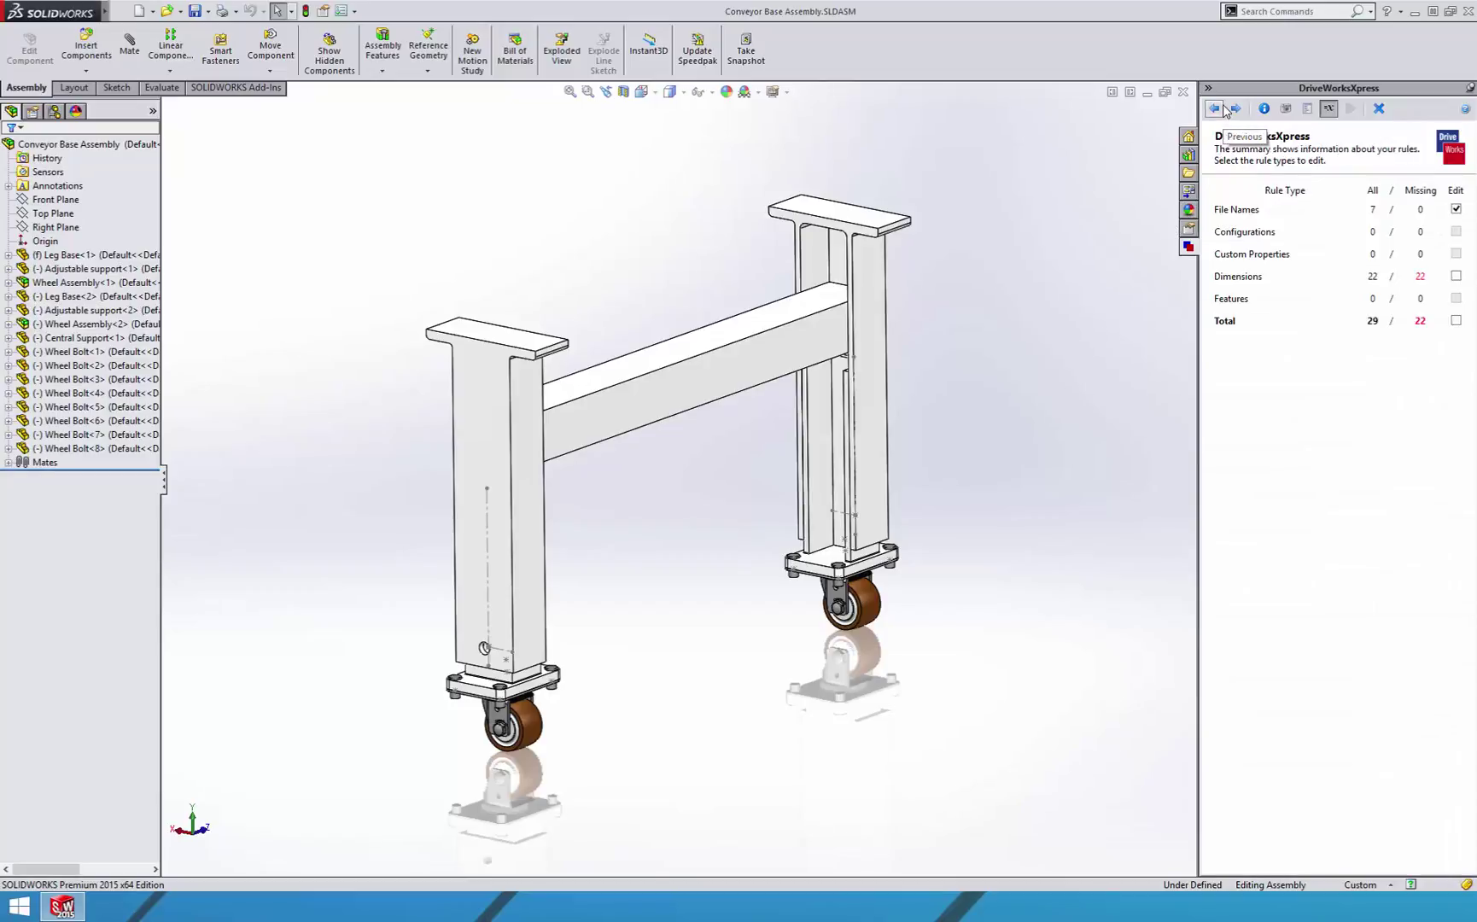
pyautogui.click(1456, 209)
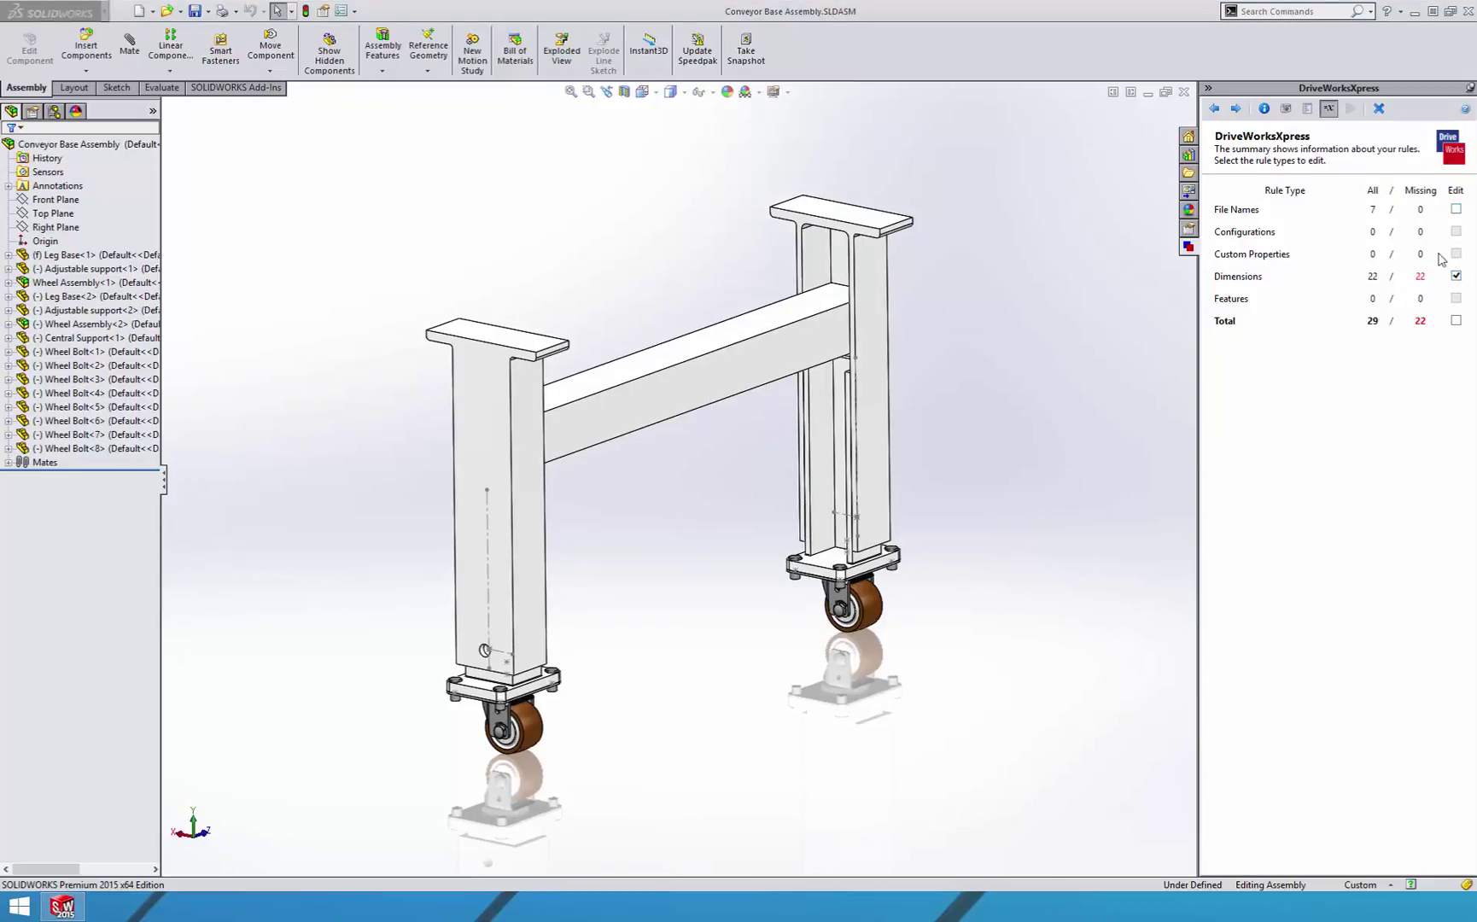
pyautogui.click(1236, 109)
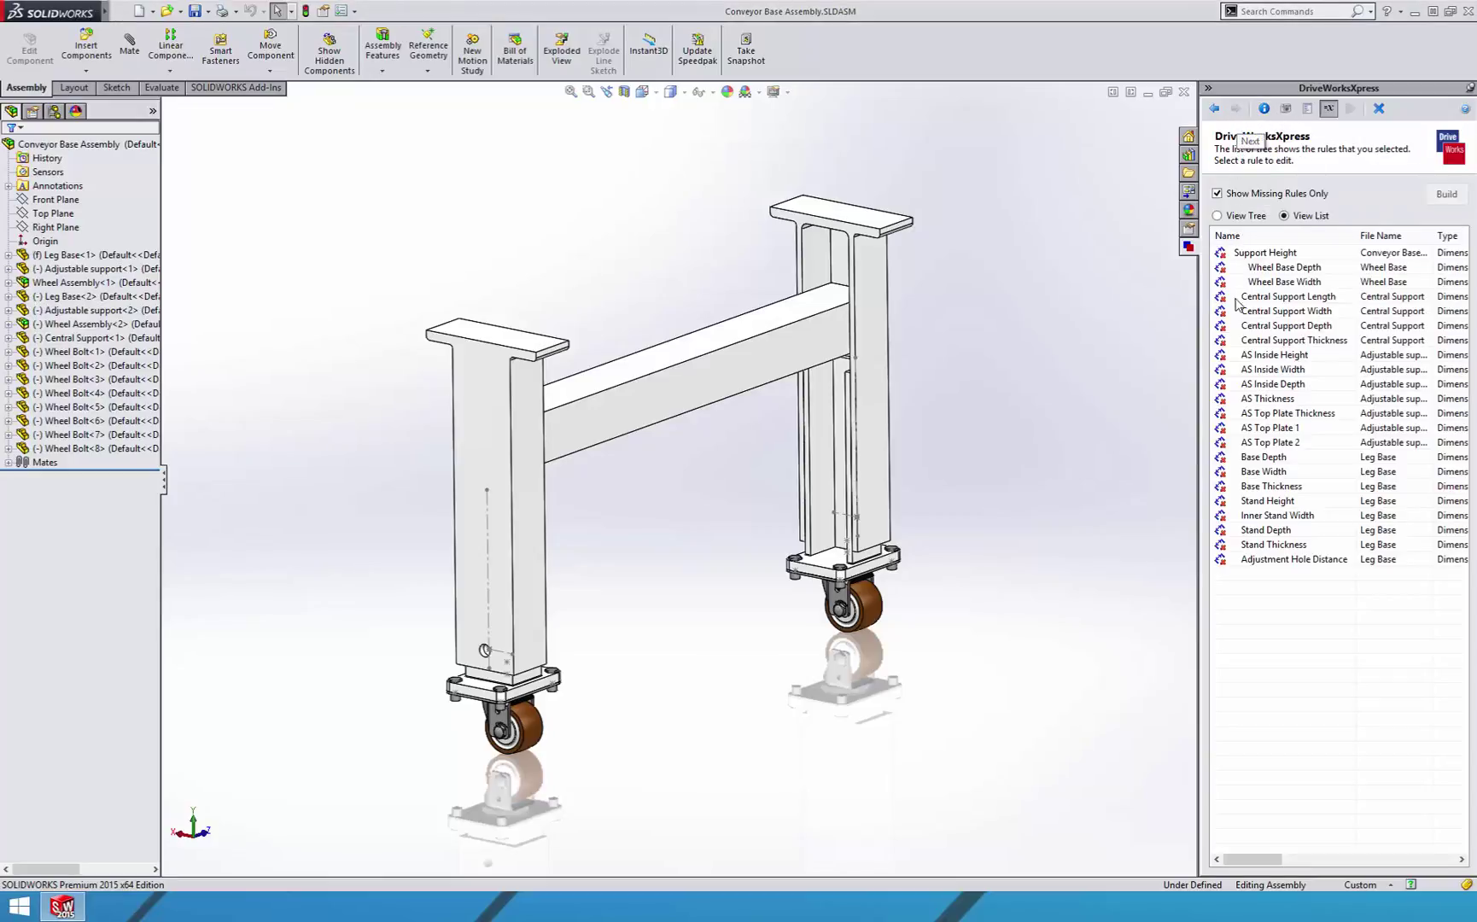
pyautogui.click(1259, 359)
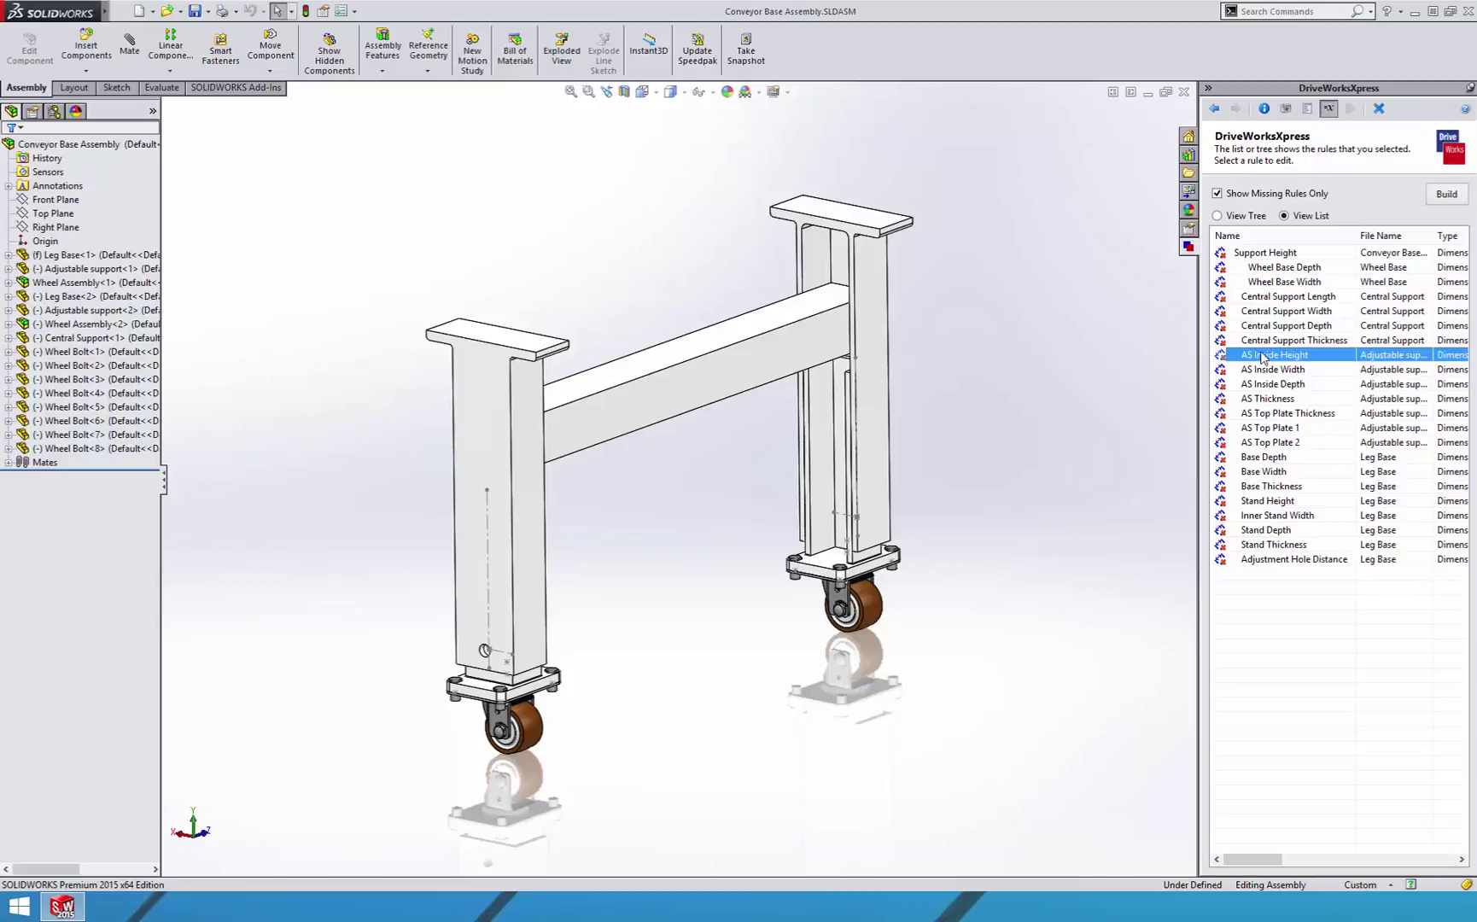
pyautogui.click(1442, 196)
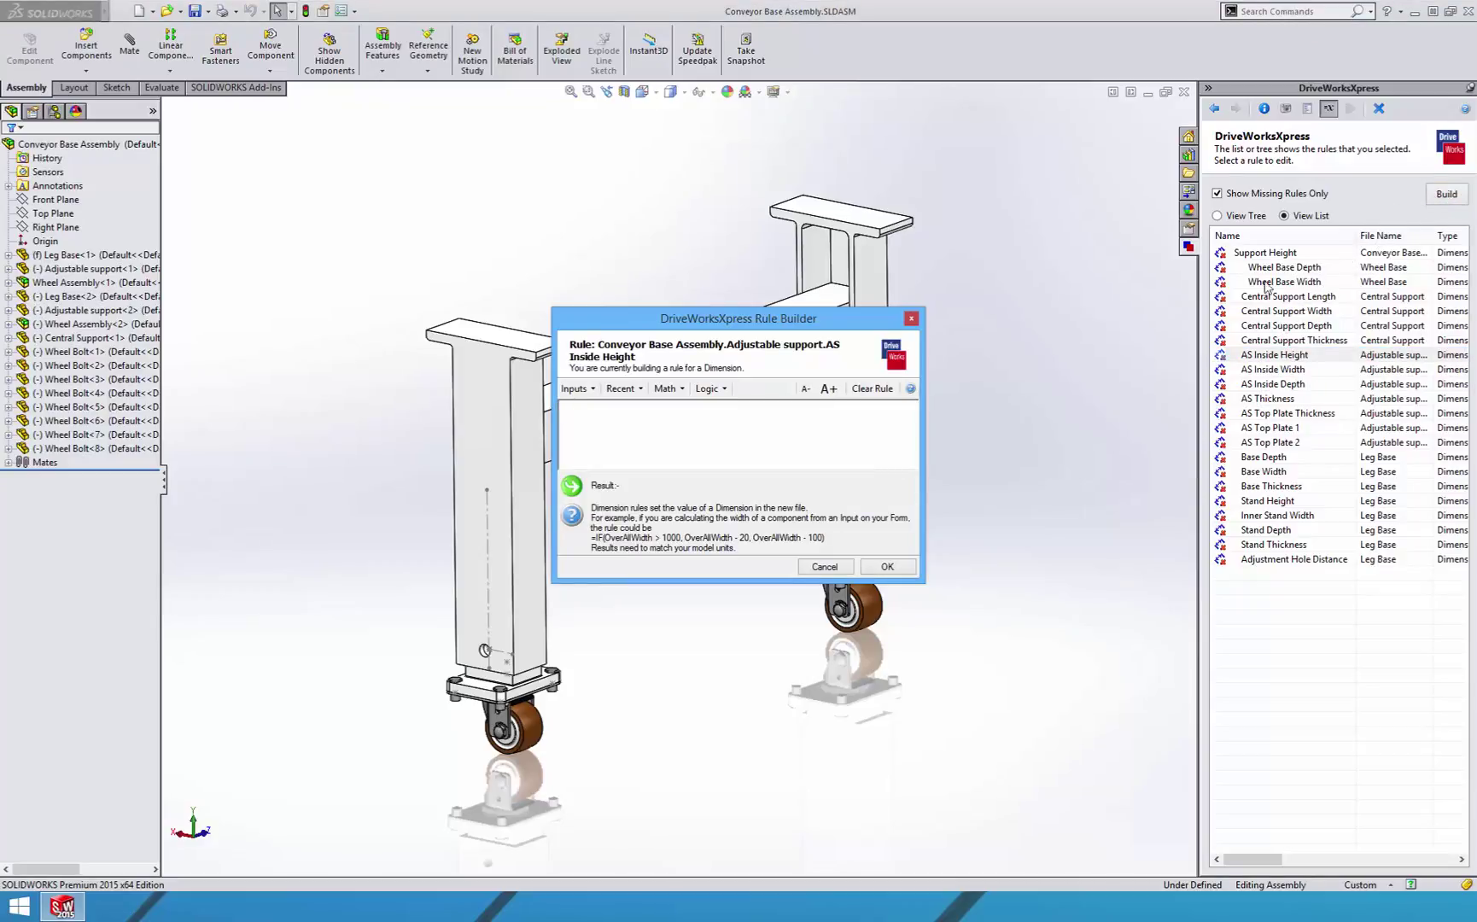
# Define AS Inside Height as HeightofFrame - ThicknessofMaterial - (ThicknessofMaterial*1.5)-20.245, giving 467.255
pyautogui.click(577, 389)
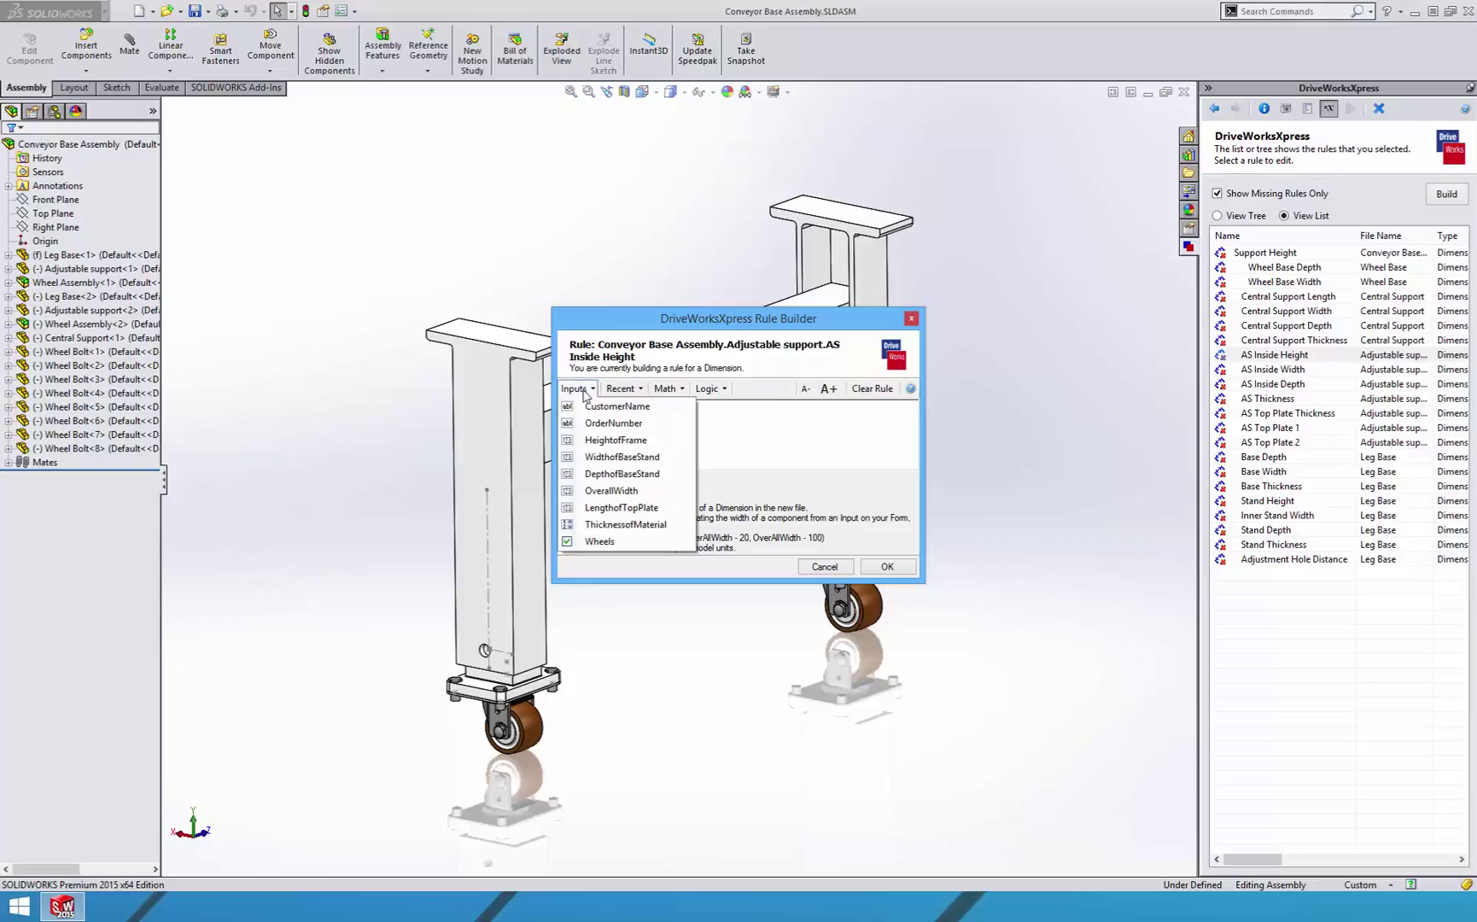
pyautogui.click(604, 441)
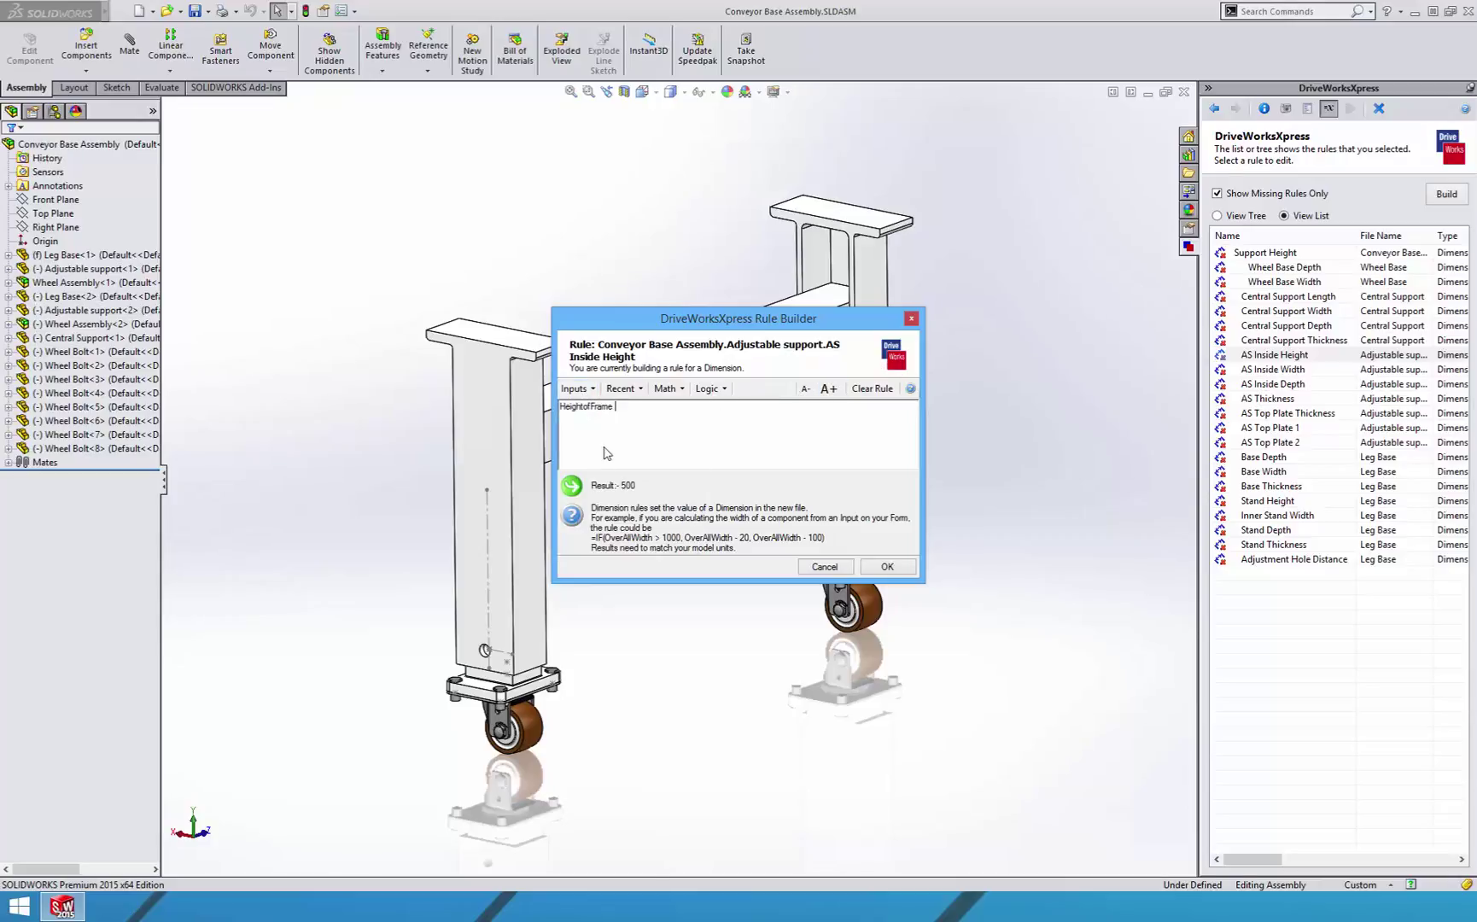
pyautogui.write('-')
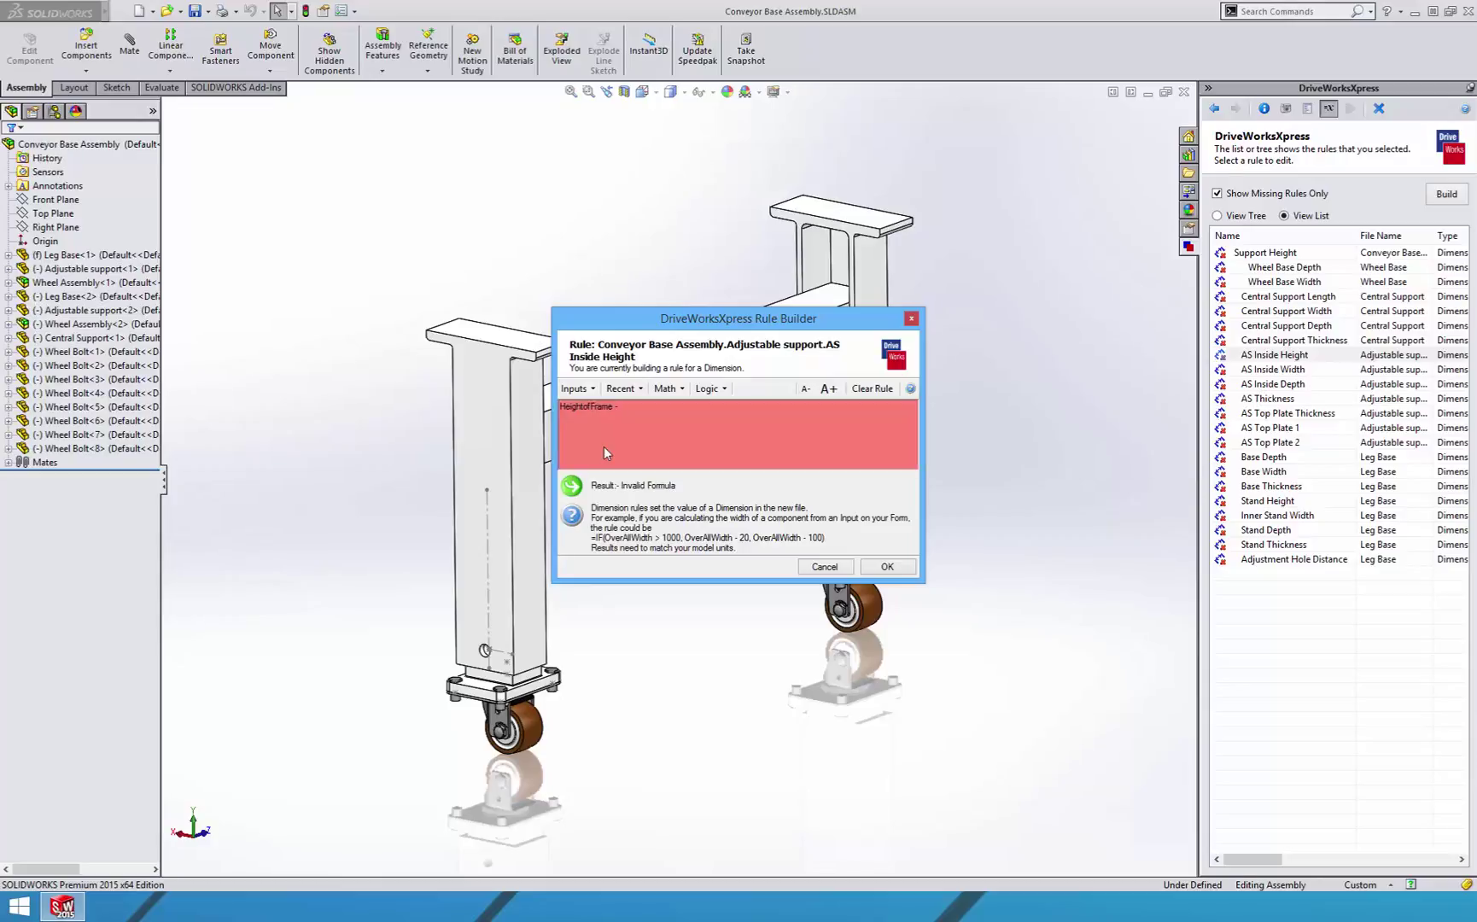
pyautogui.click(589, 394)
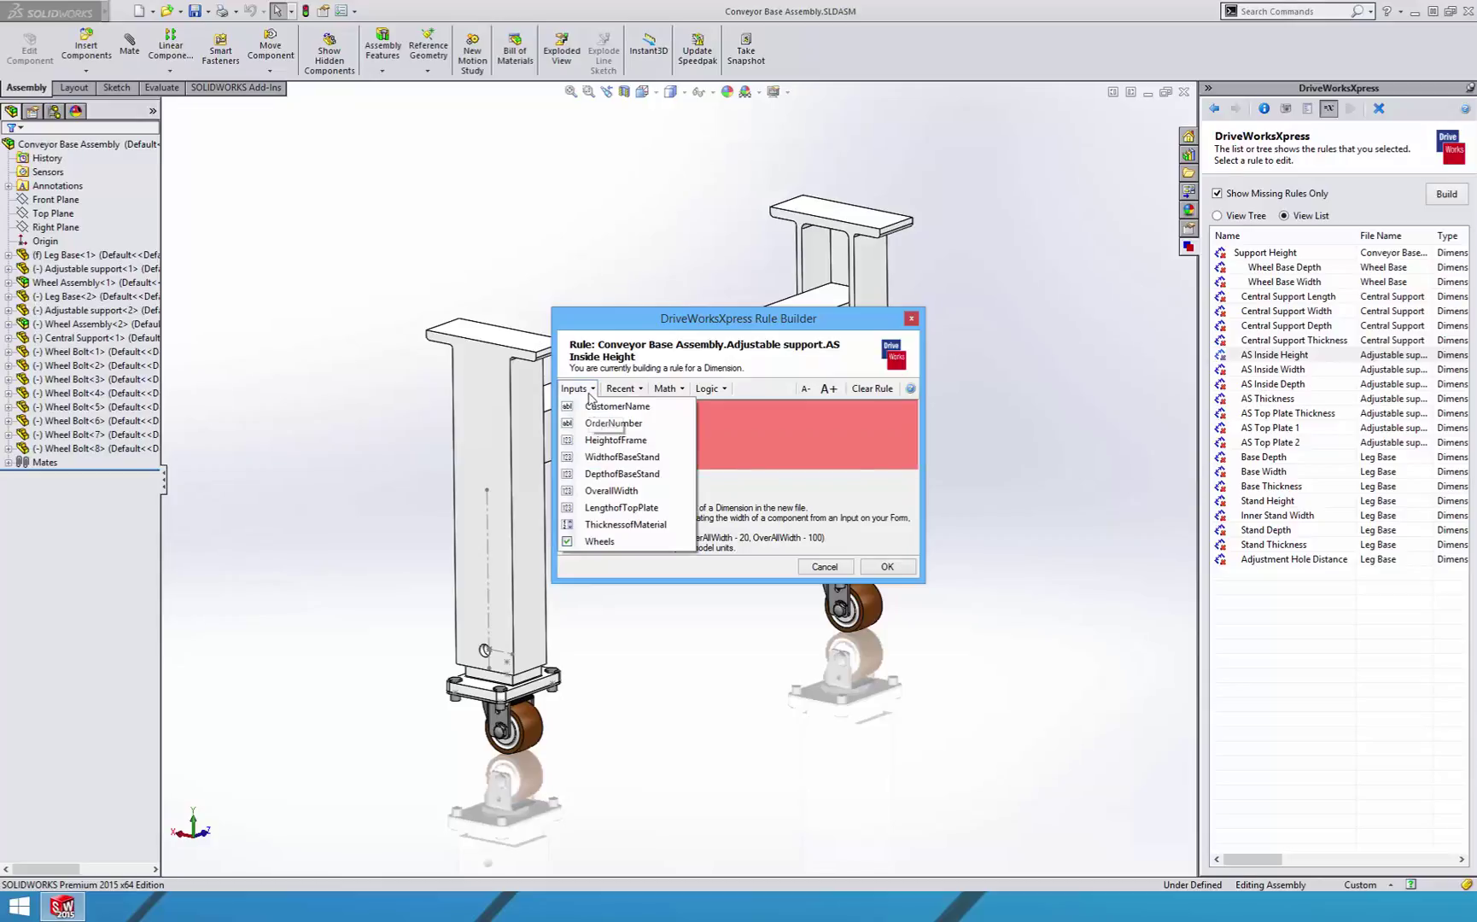
pyautogui.click(622, 525)
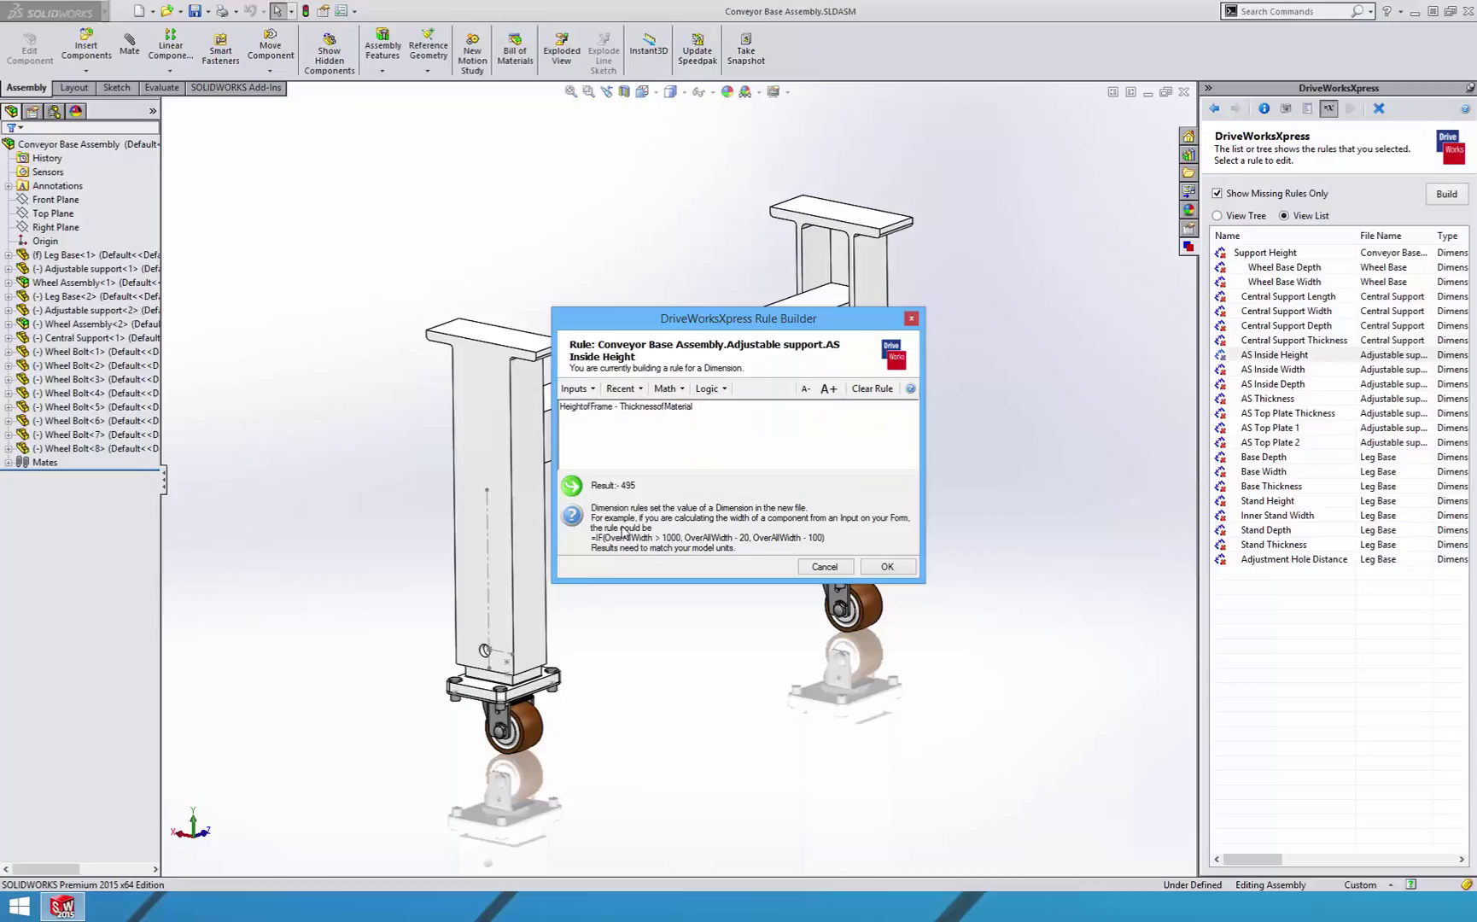
pyautogui.write('- (')
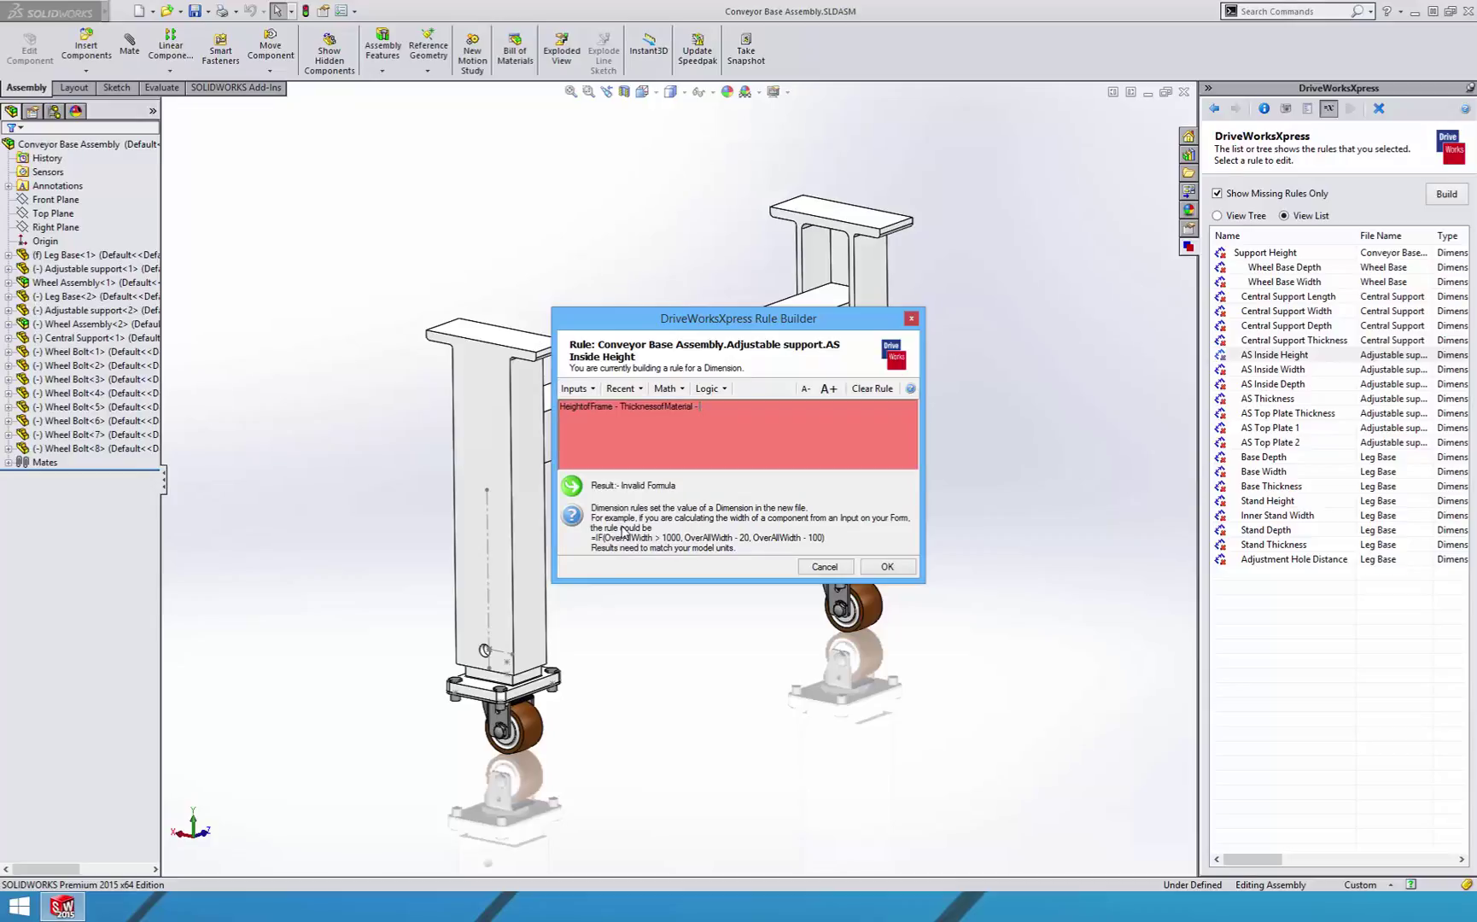
pyautogui.click(589, 394)
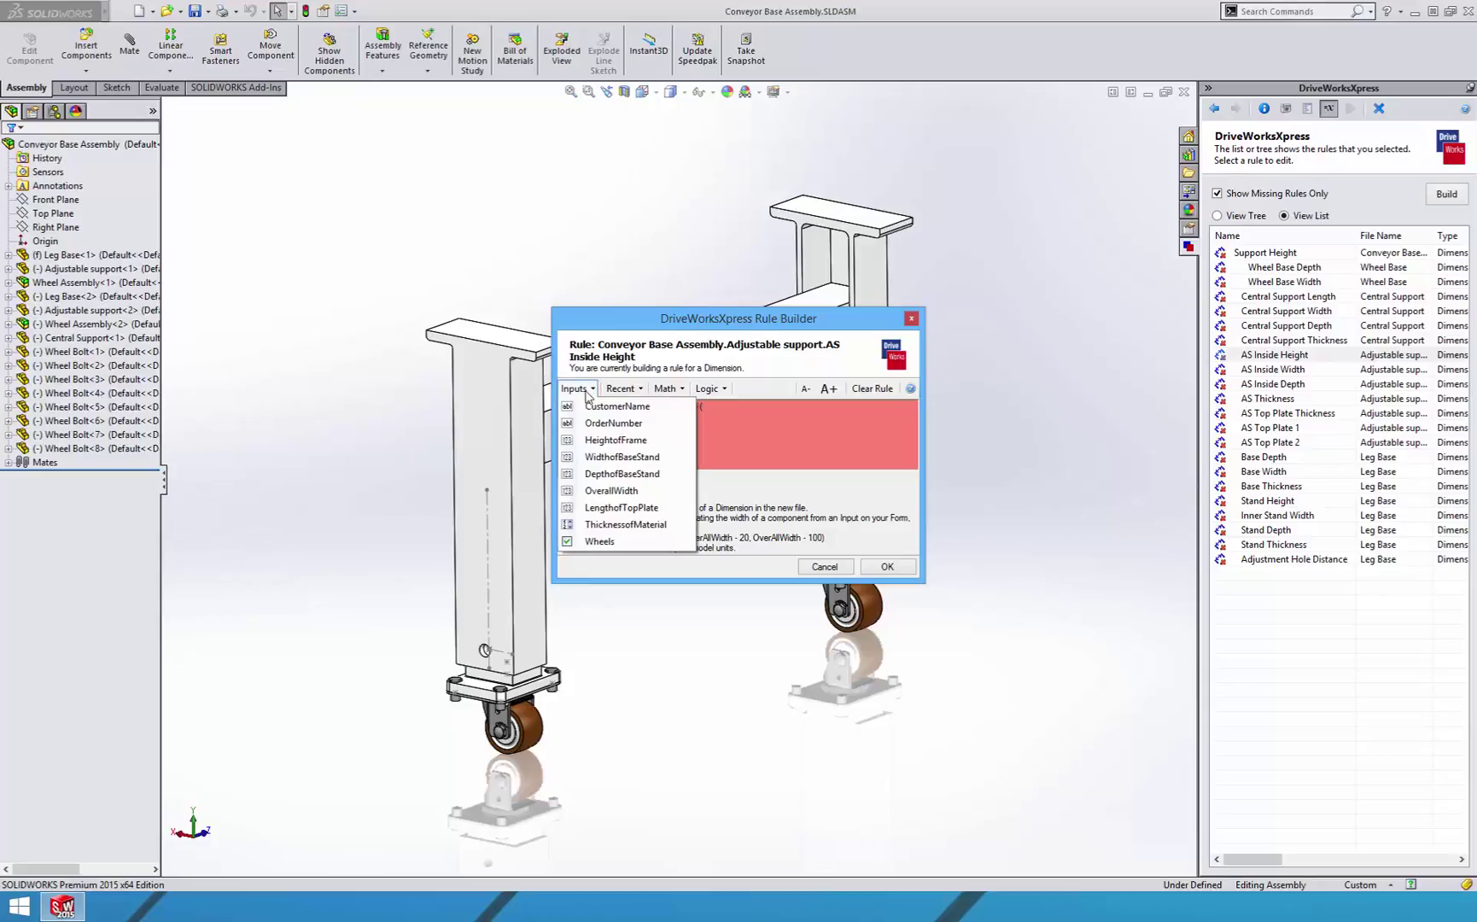
pyautogui.click(626, 525)
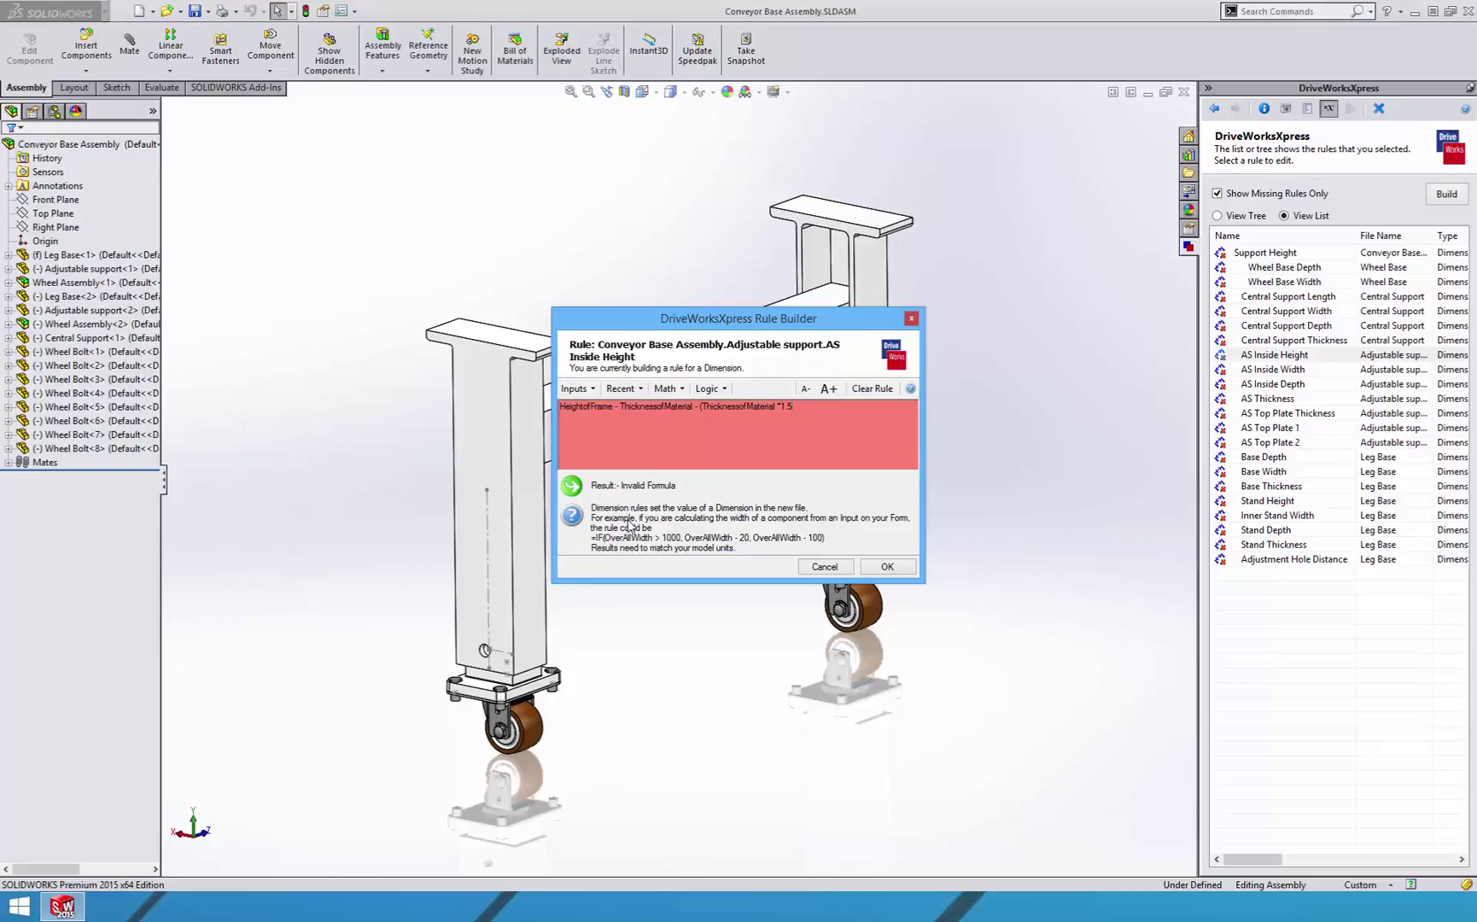
pyautogui.write(')')
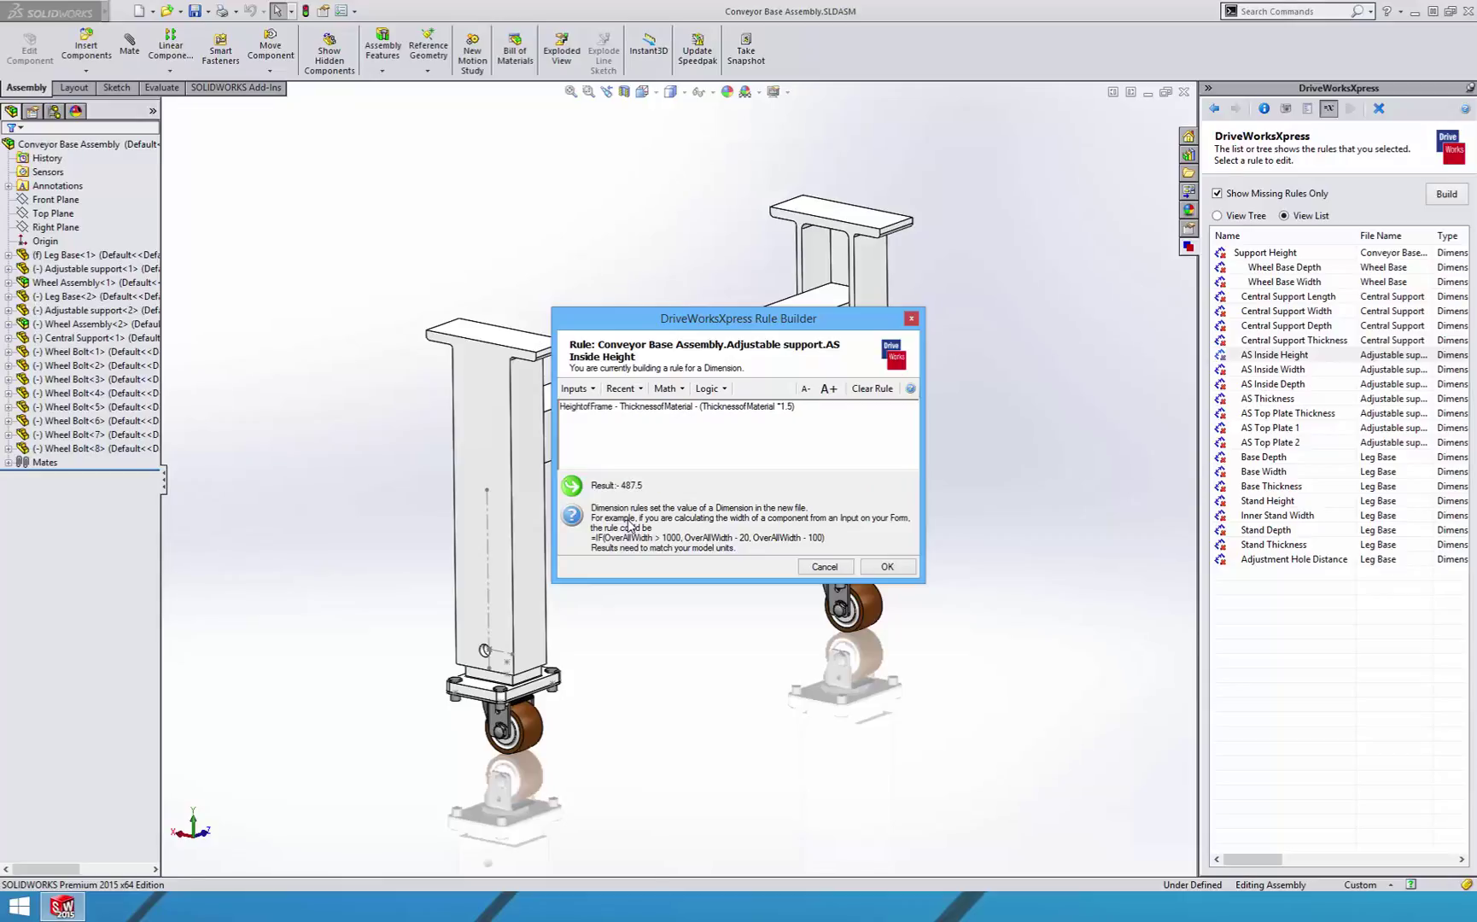
pyautogui.write('-')
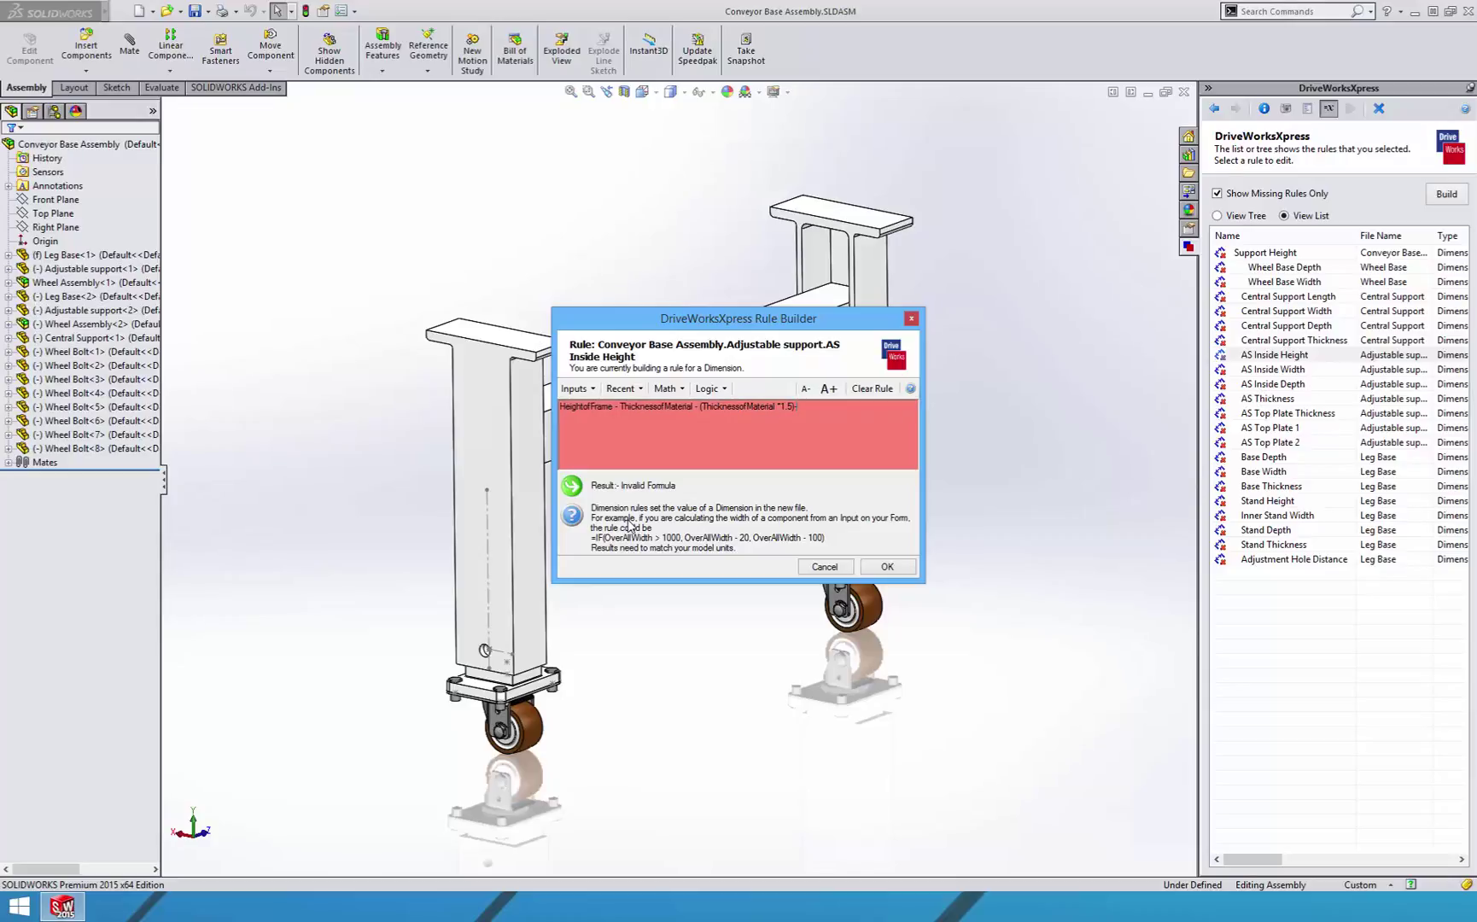
pyautogui.write('20.')
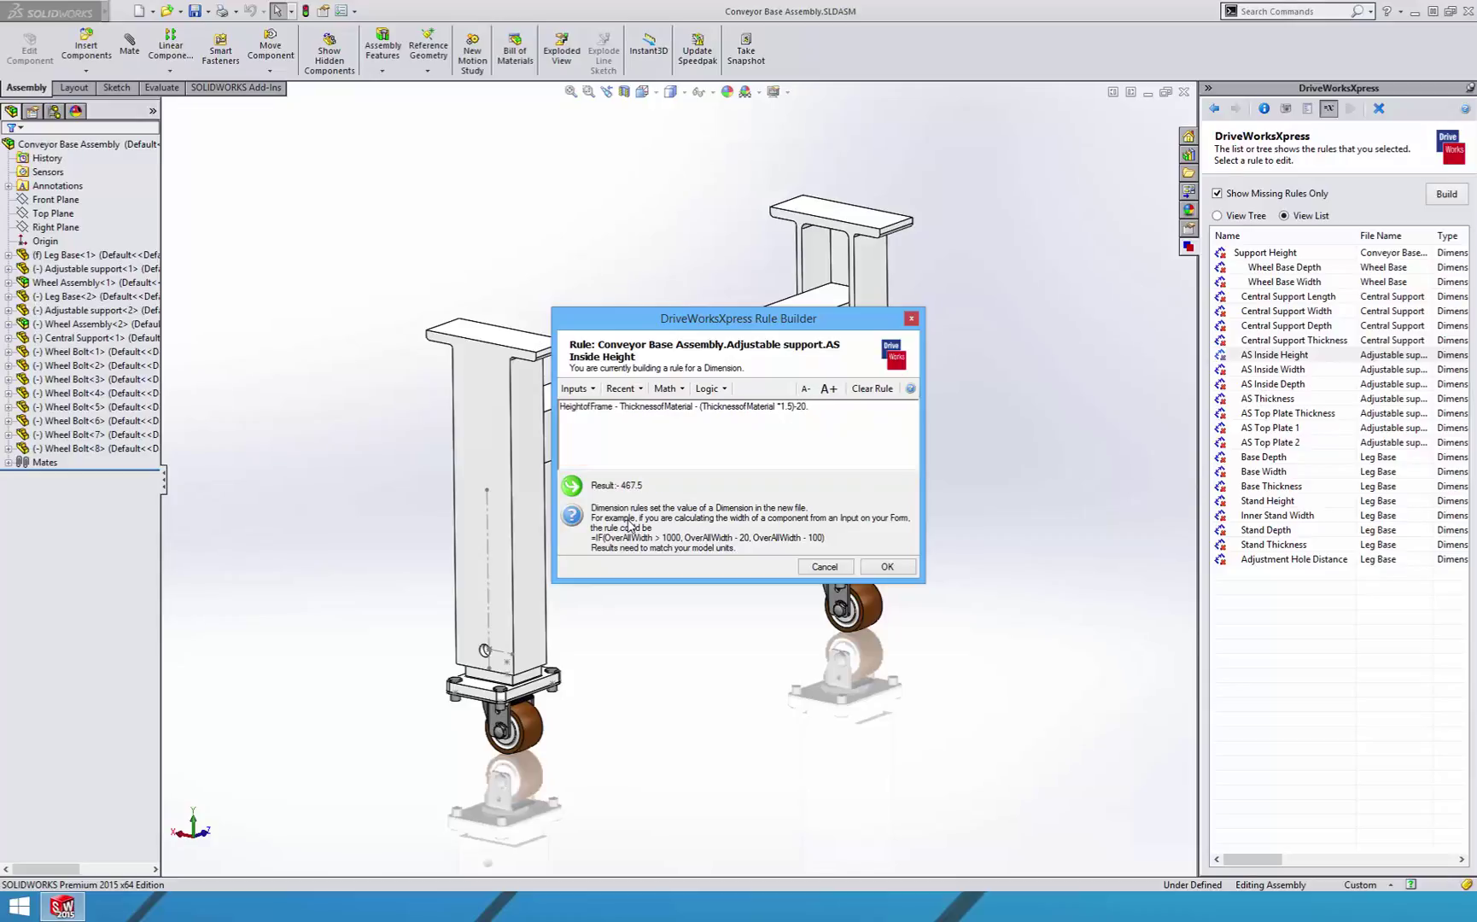
pyautogui.write('245')
pyautogui.click(887, 567)
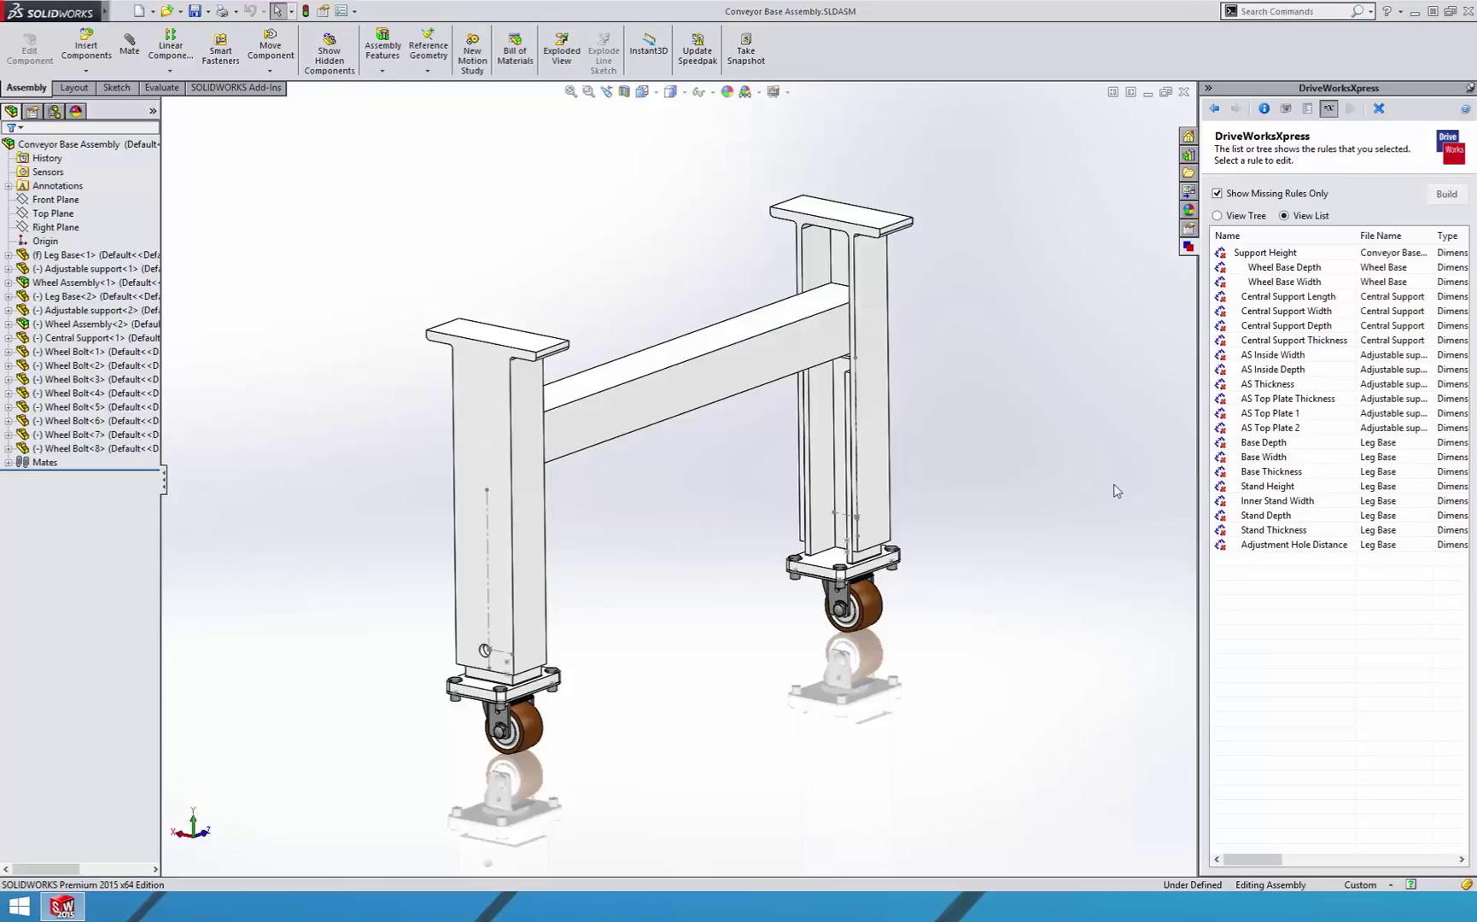
# Set AS Inside Width to WidthofBaseStand and AS Inside Depth to DepthofBaseStand
pyautogui.doubleClick(1322, 355)
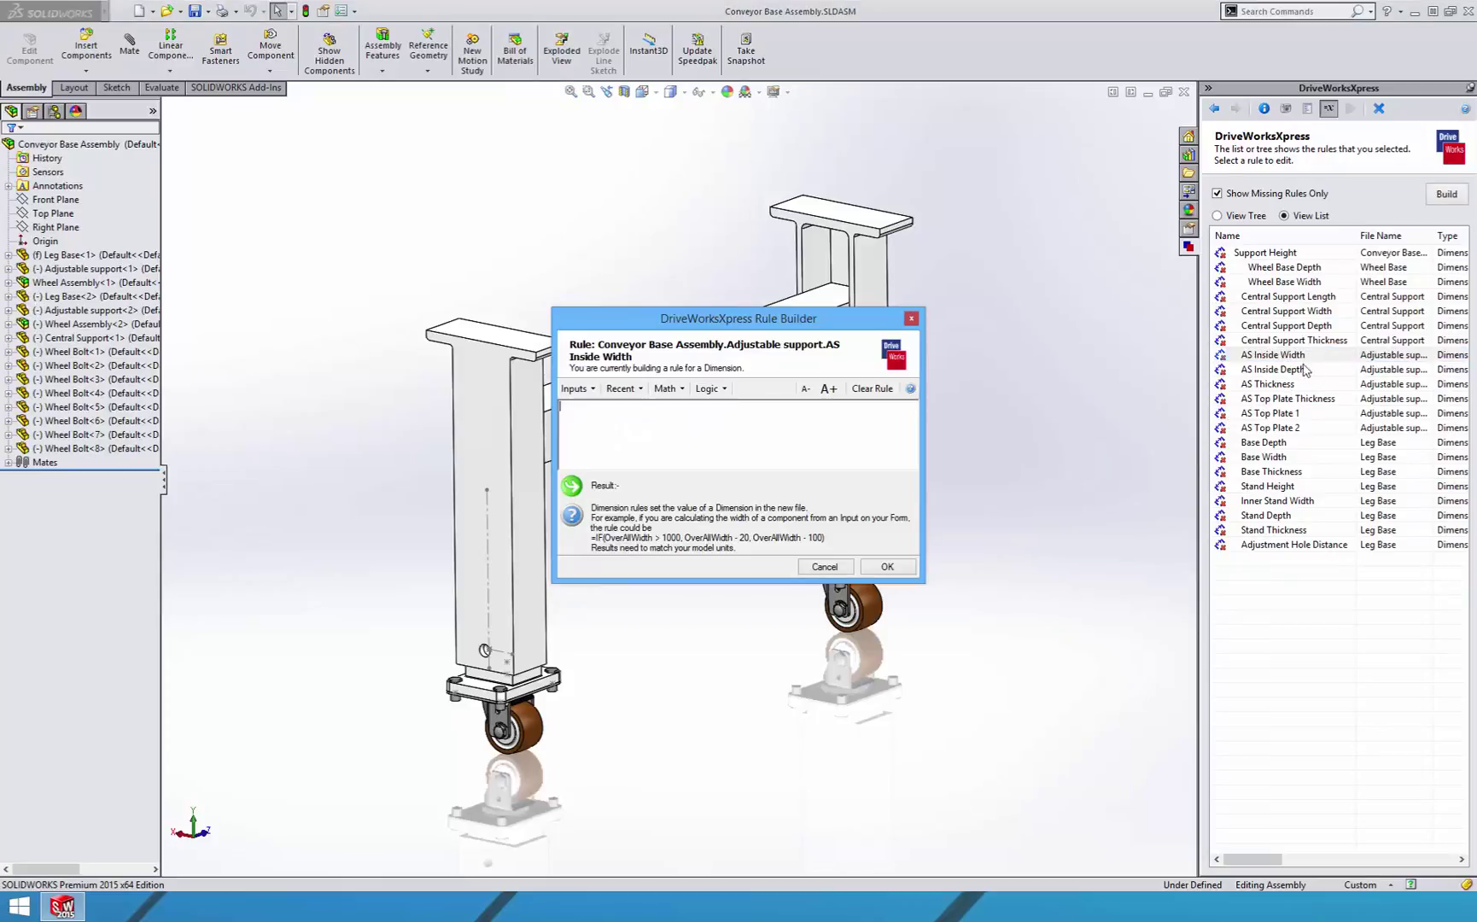
pyautogui.click(576, 389)
pyautogui.click(608, 457)
pyautogui.click(887, 567)
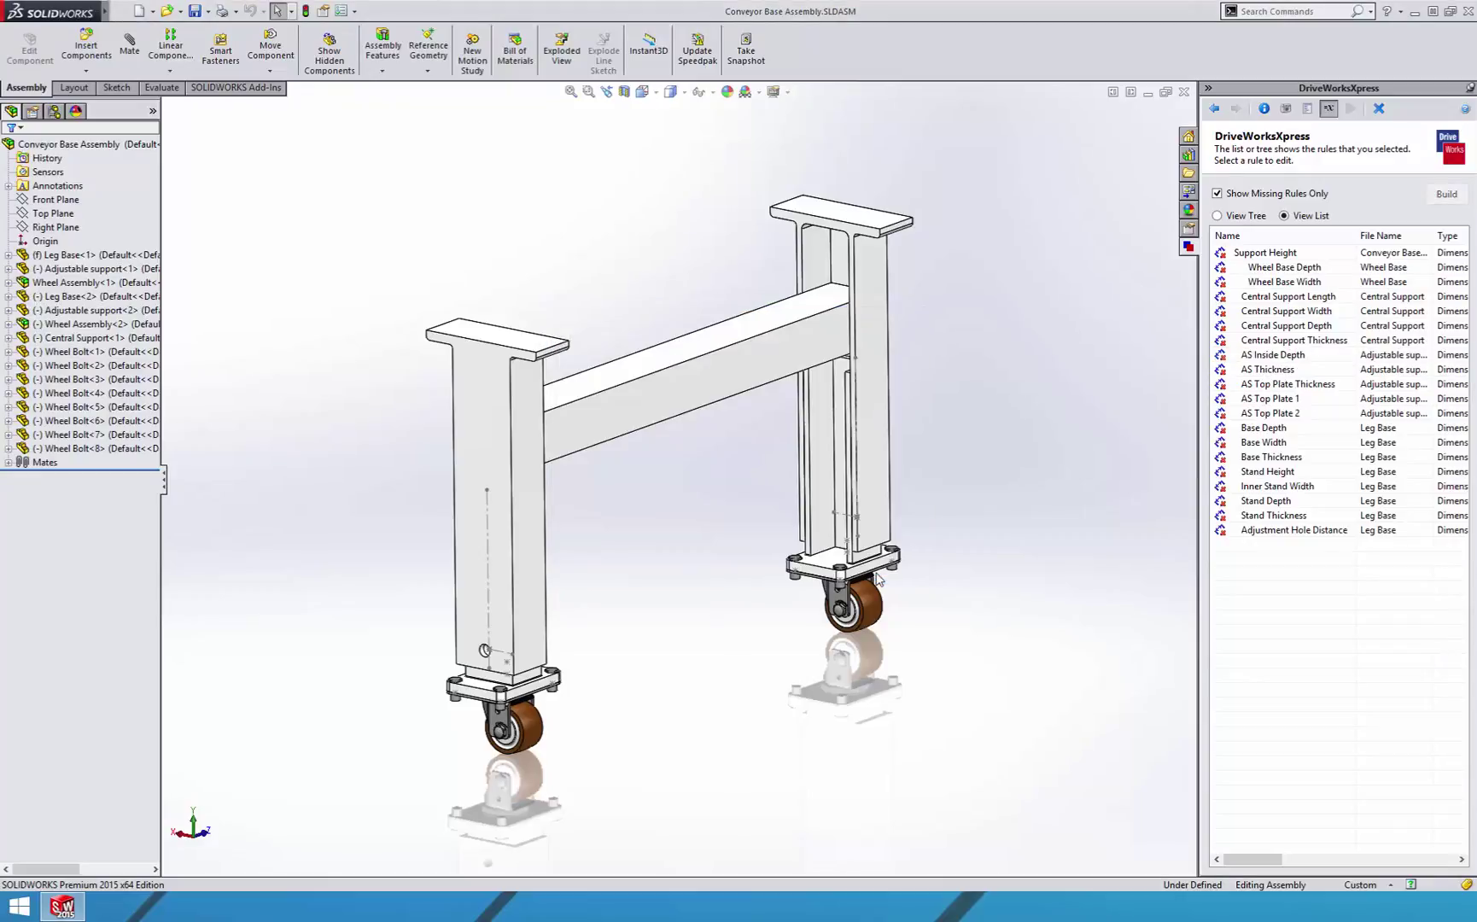
pyautogui.doubleClick(1273, 356)
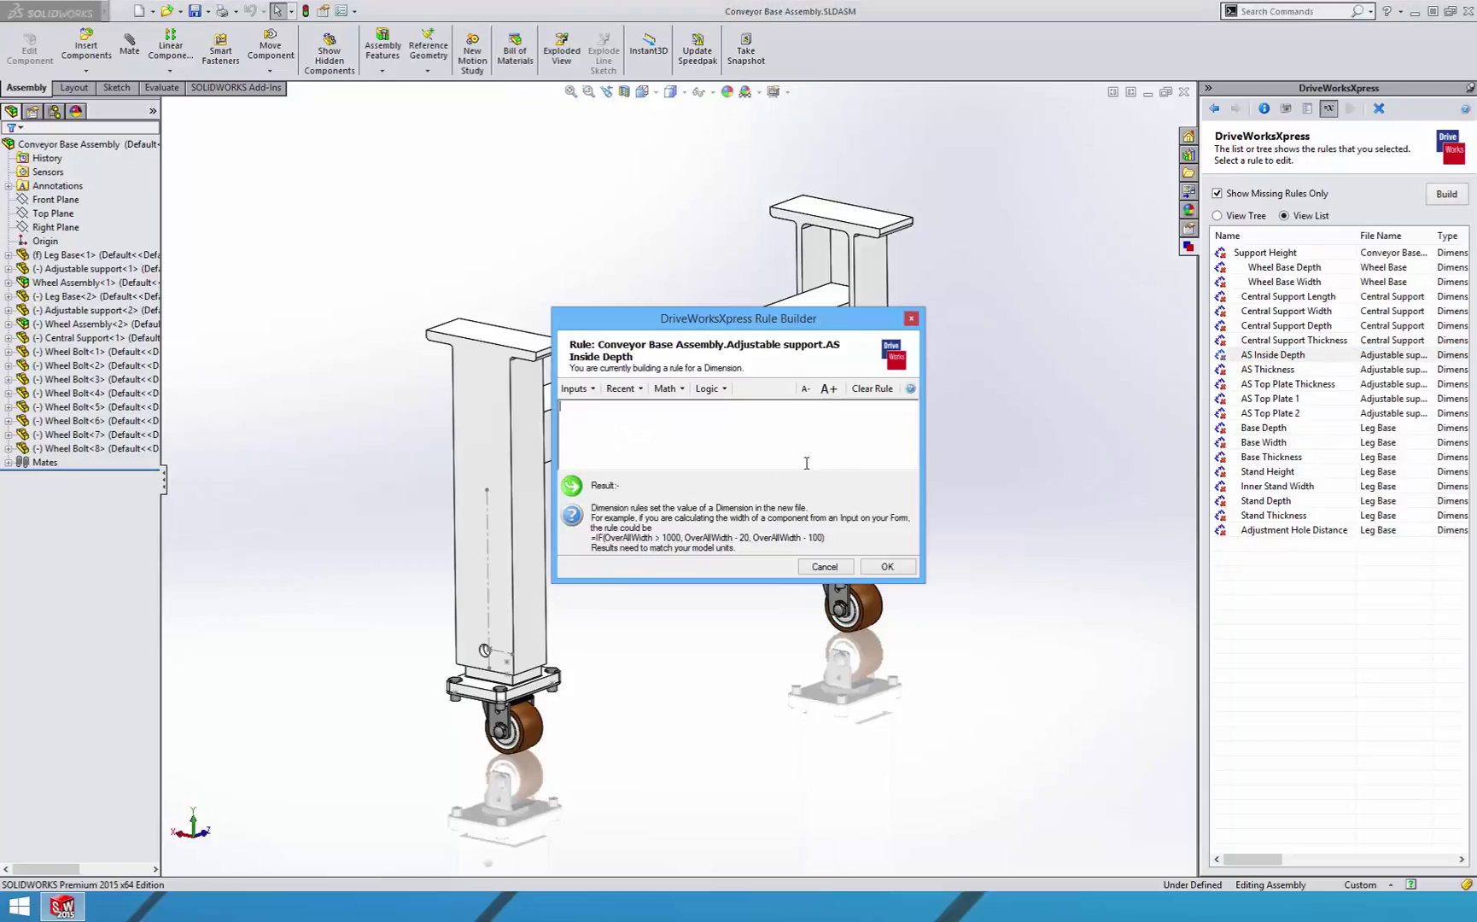
pyautogui.click(579, 391)
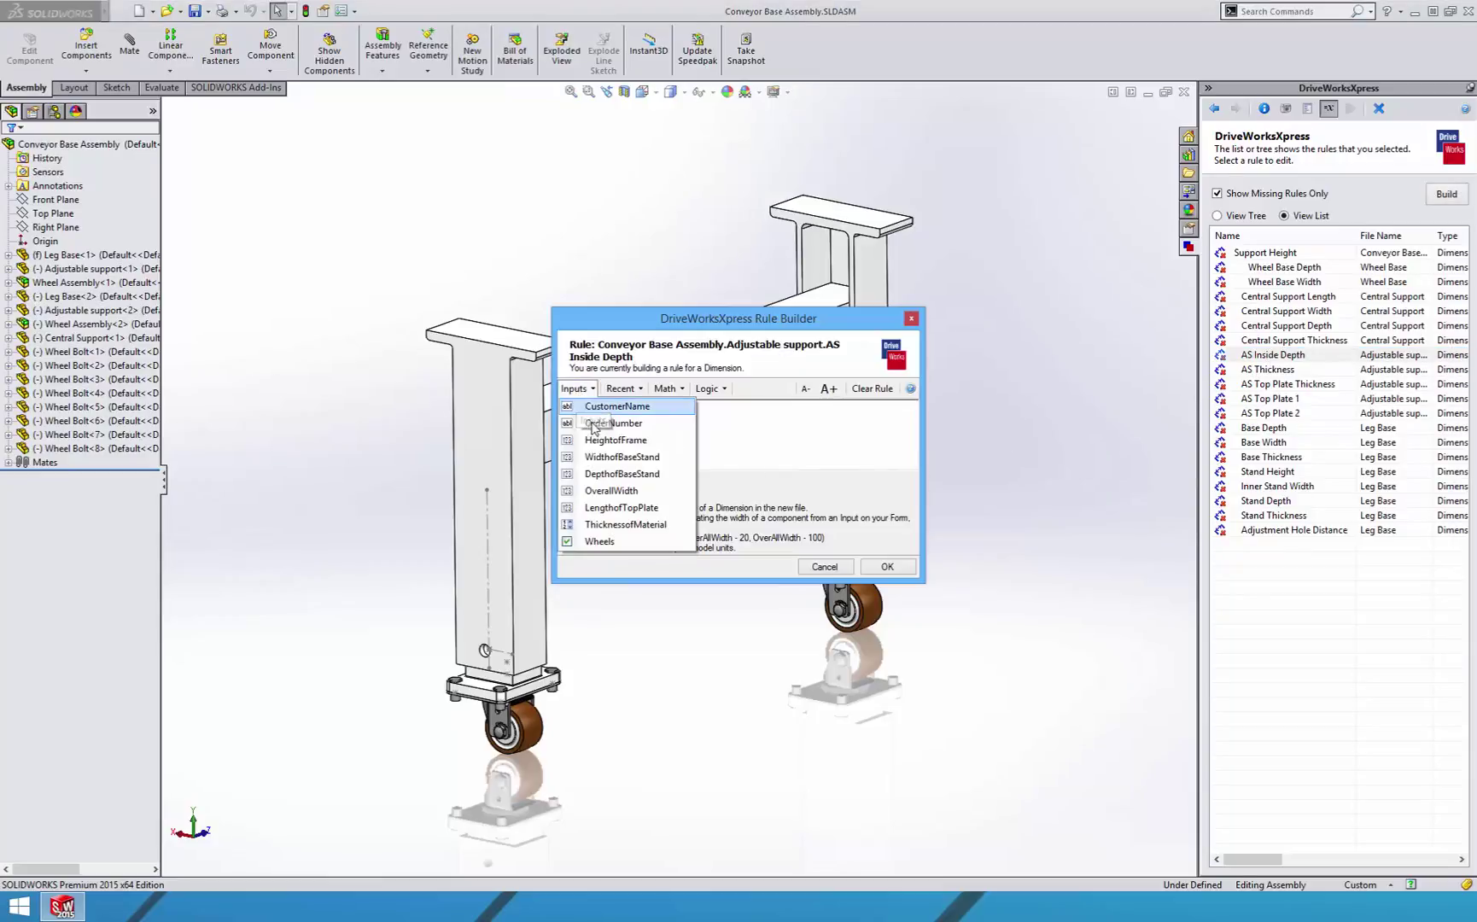
pyautogui.click(610, 464)
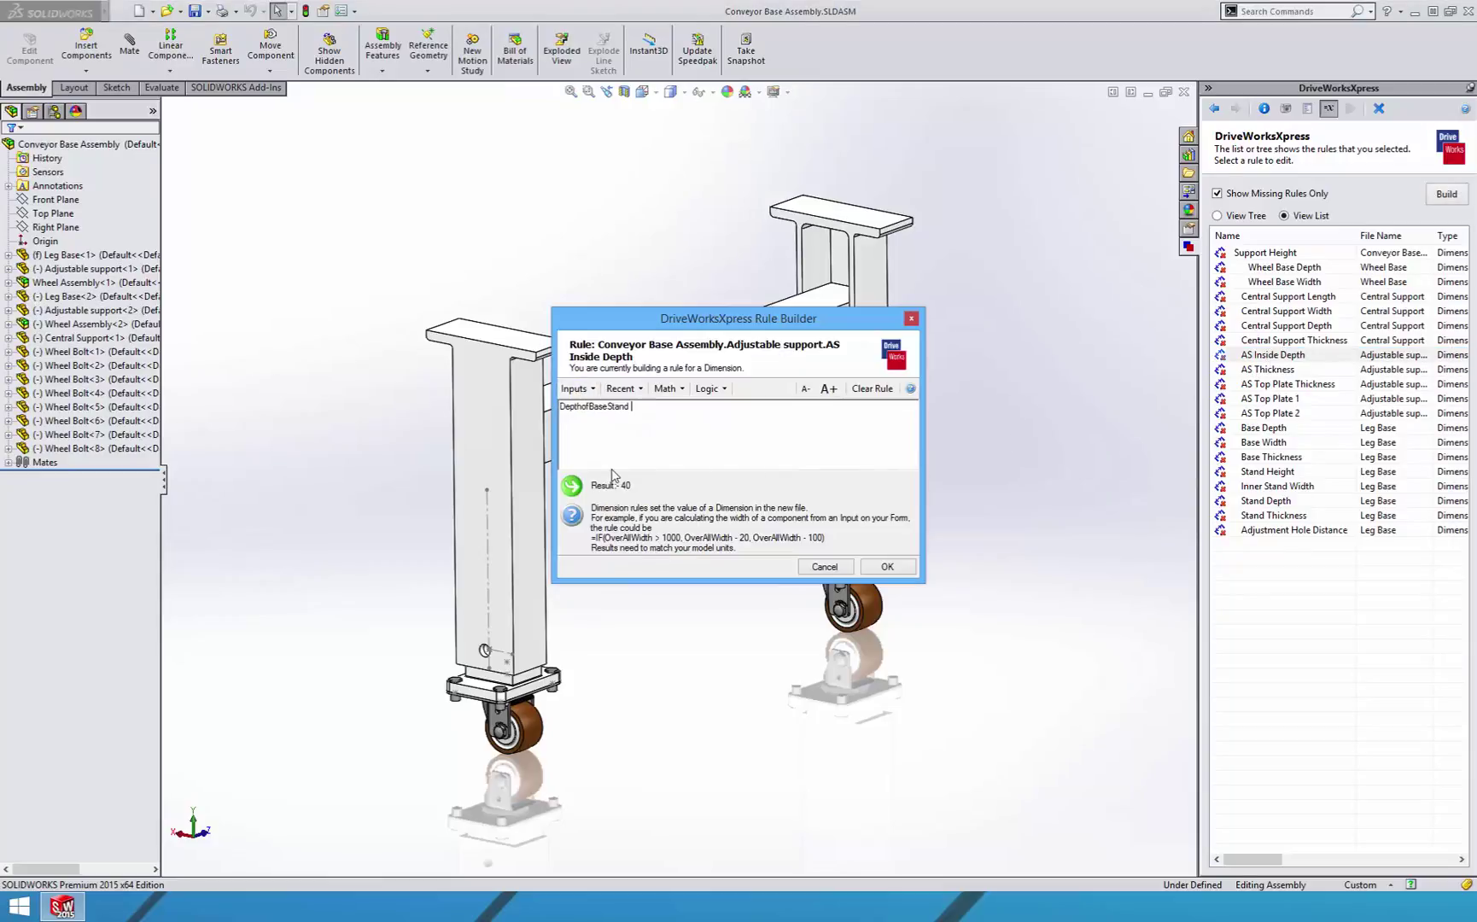
pyautogui.click(885, 570)
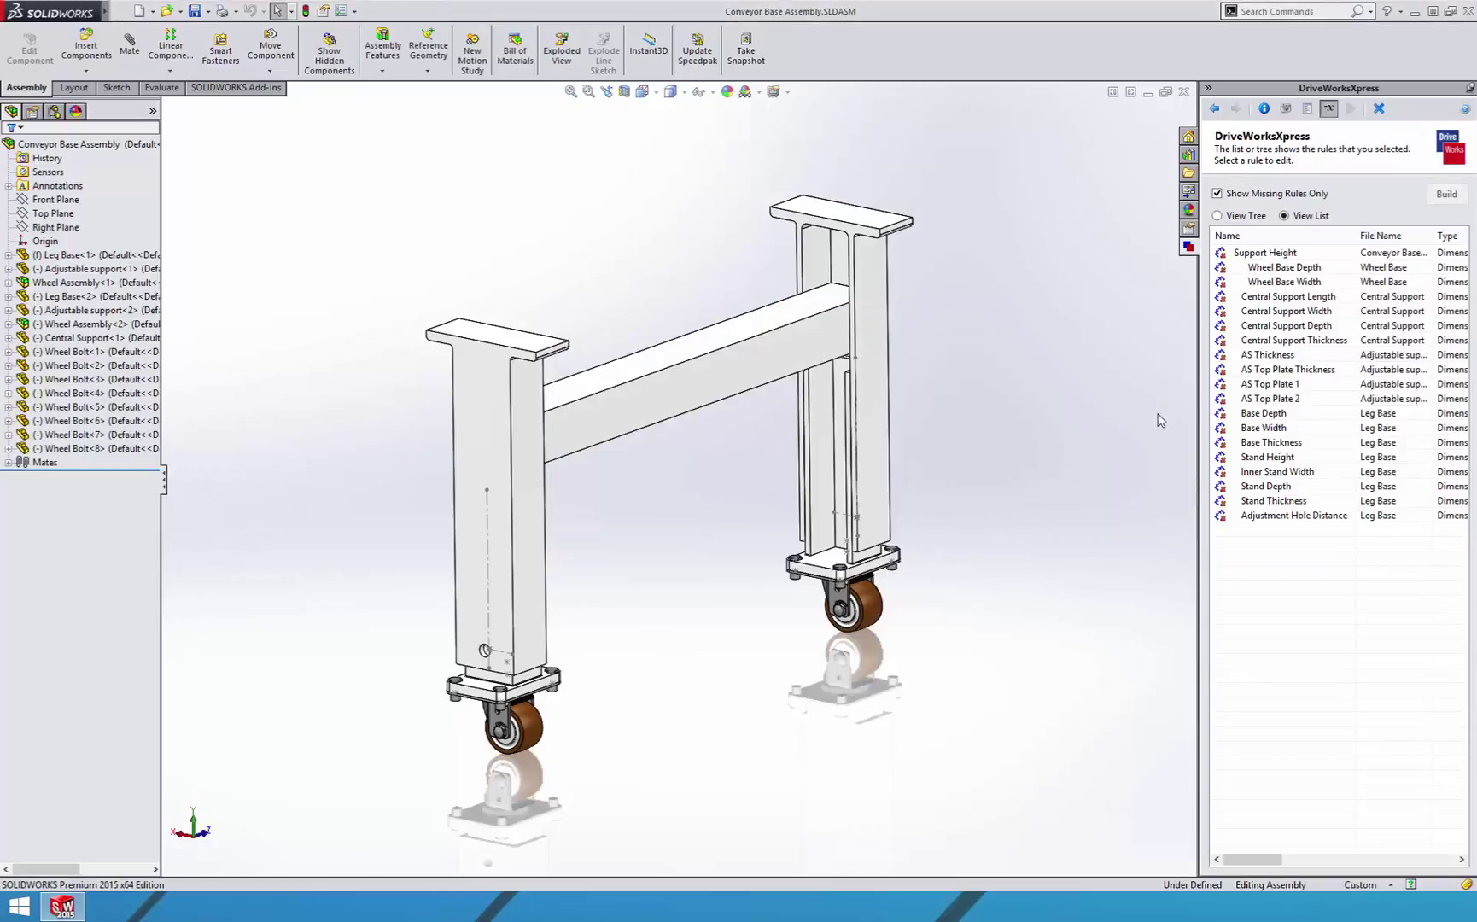
# Set both AS Thickness and AS Top Plate Thickness to ThicknessofMaterial
pyautogui.doubleClick(1268, 355)
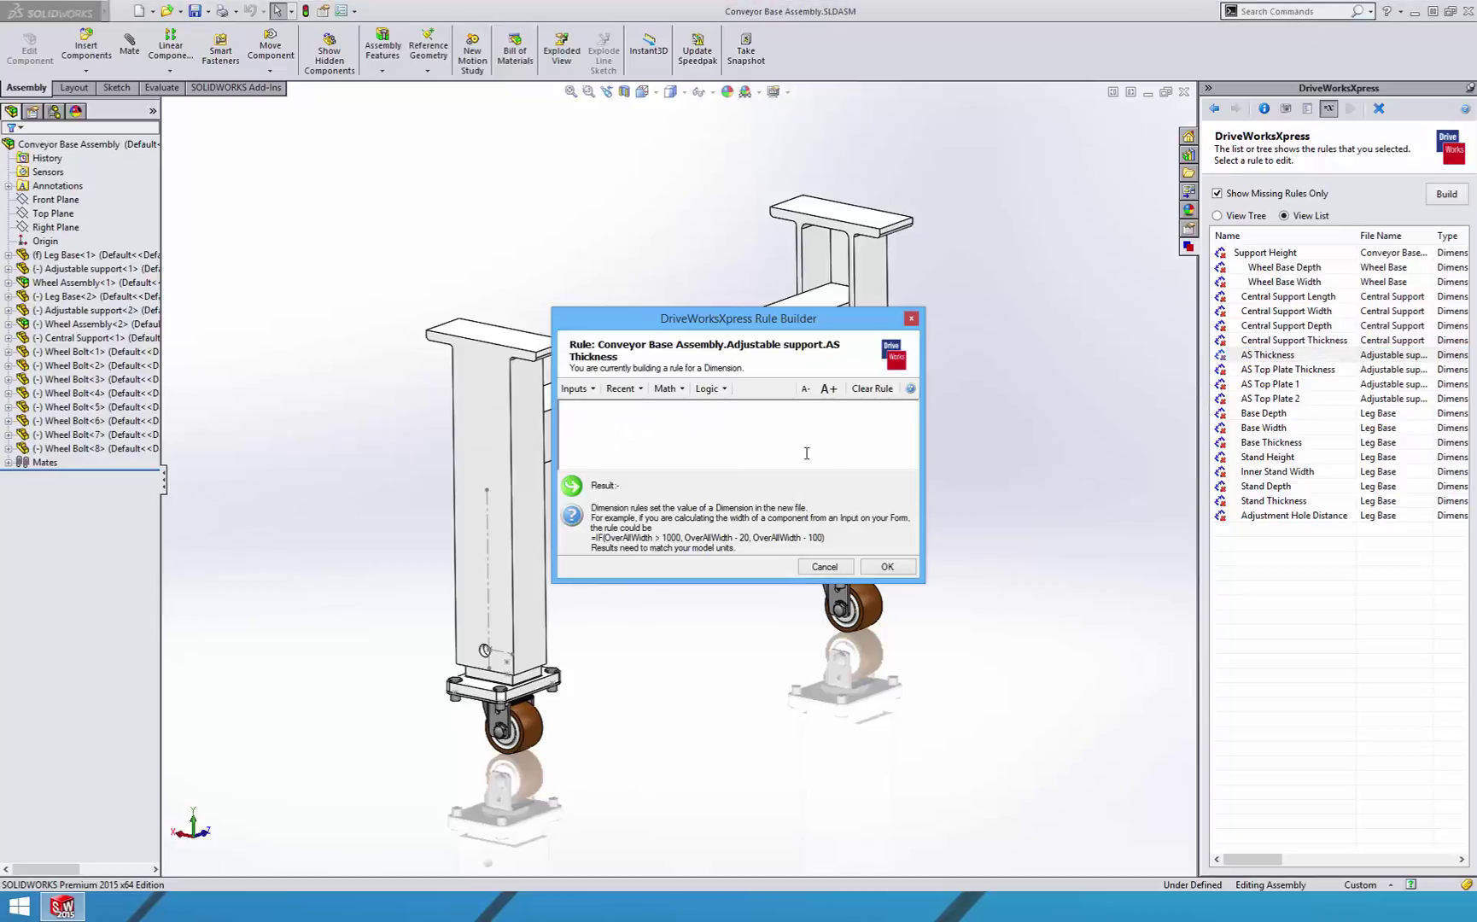
pyautogui.click(584, 390)
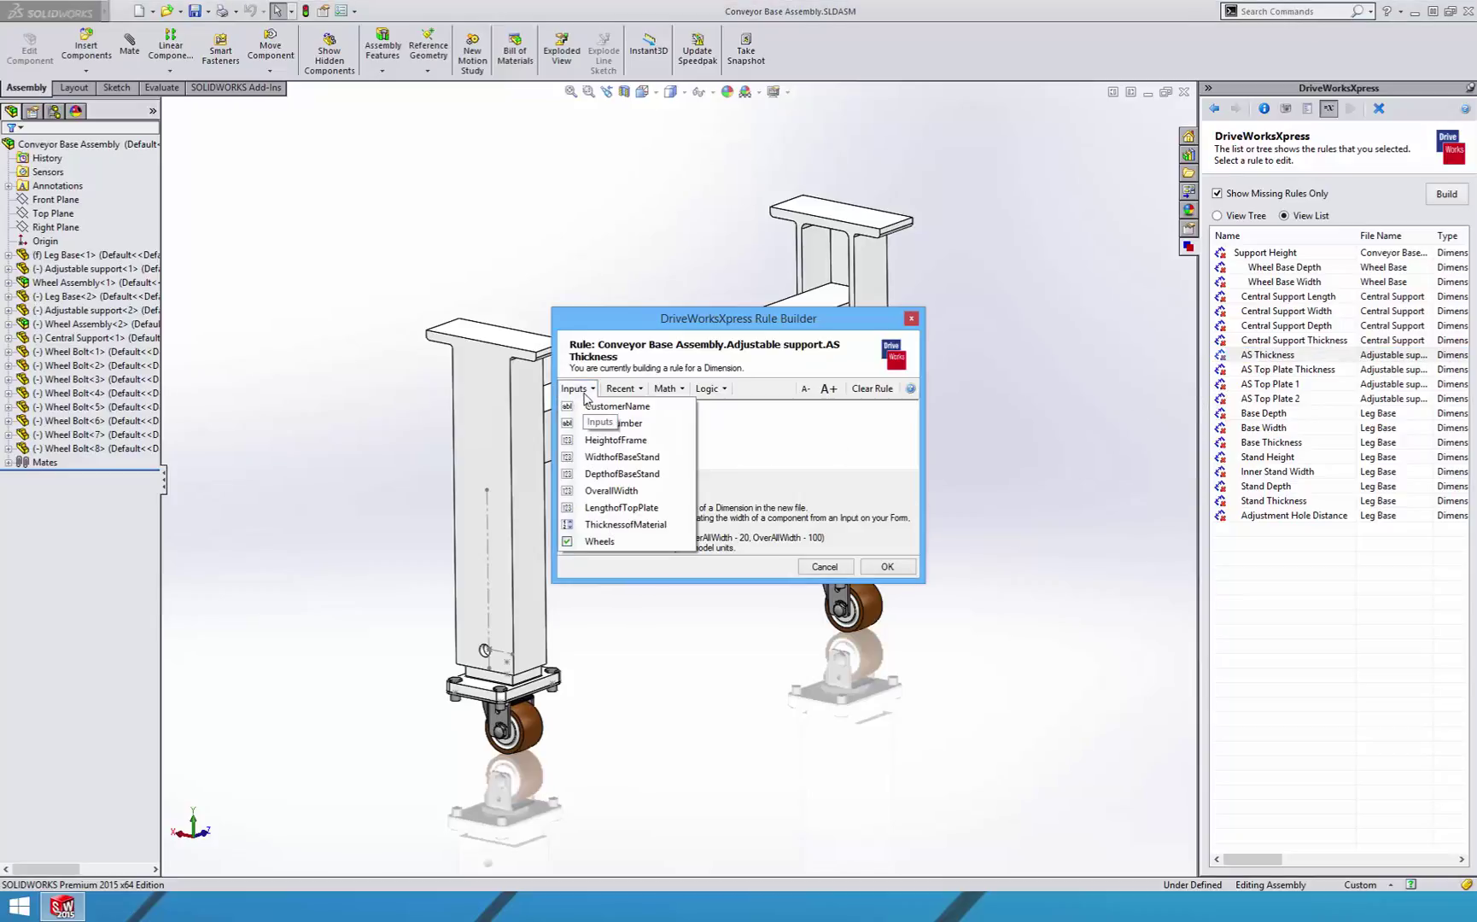
pyautogui.click(642, 526)
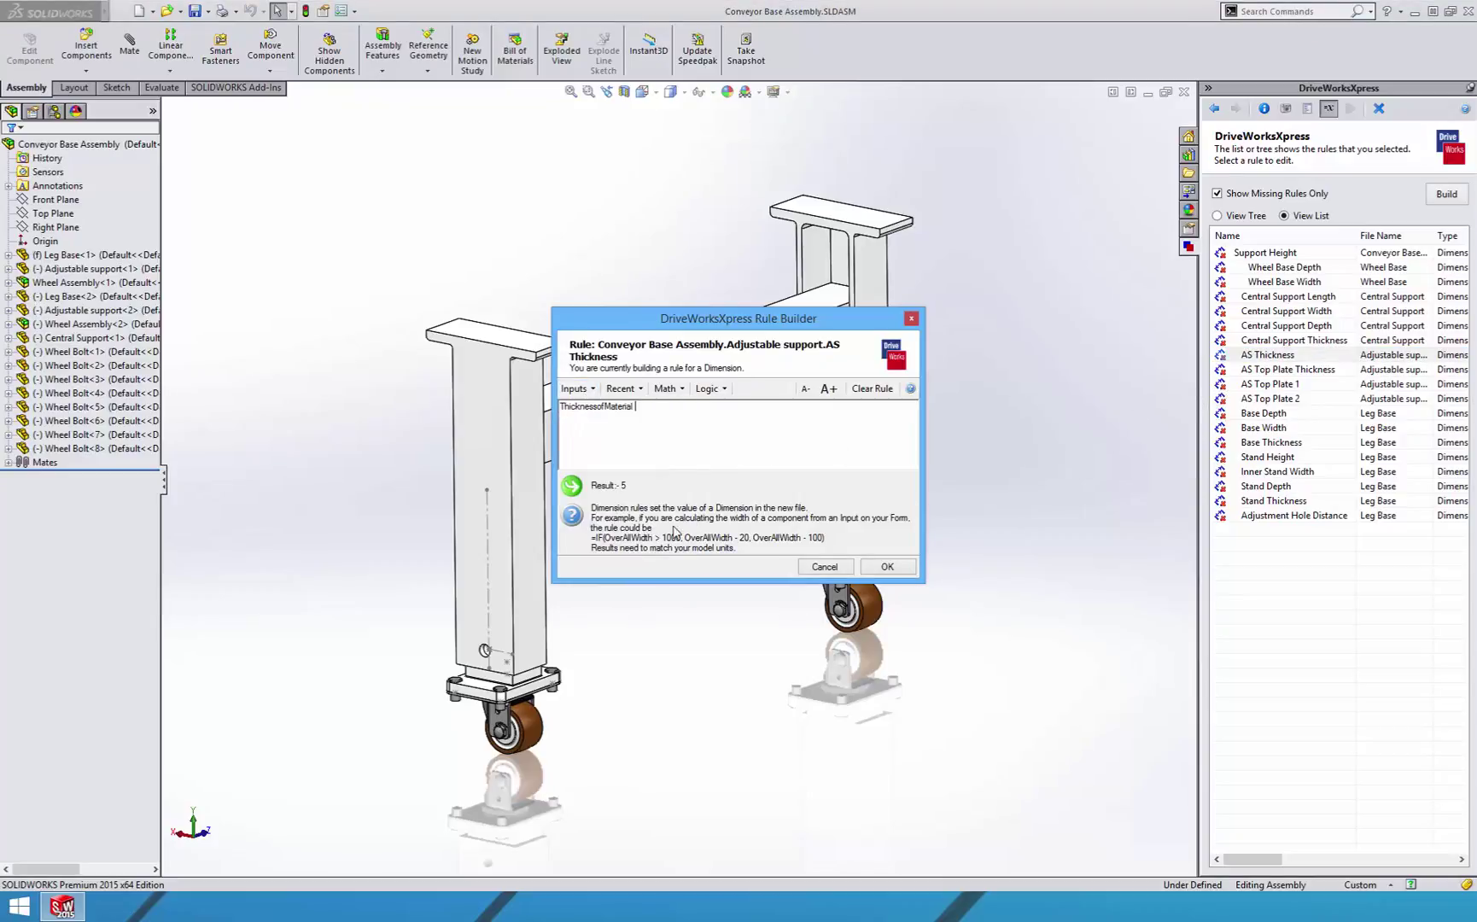
pyautogui.click(885, 567)
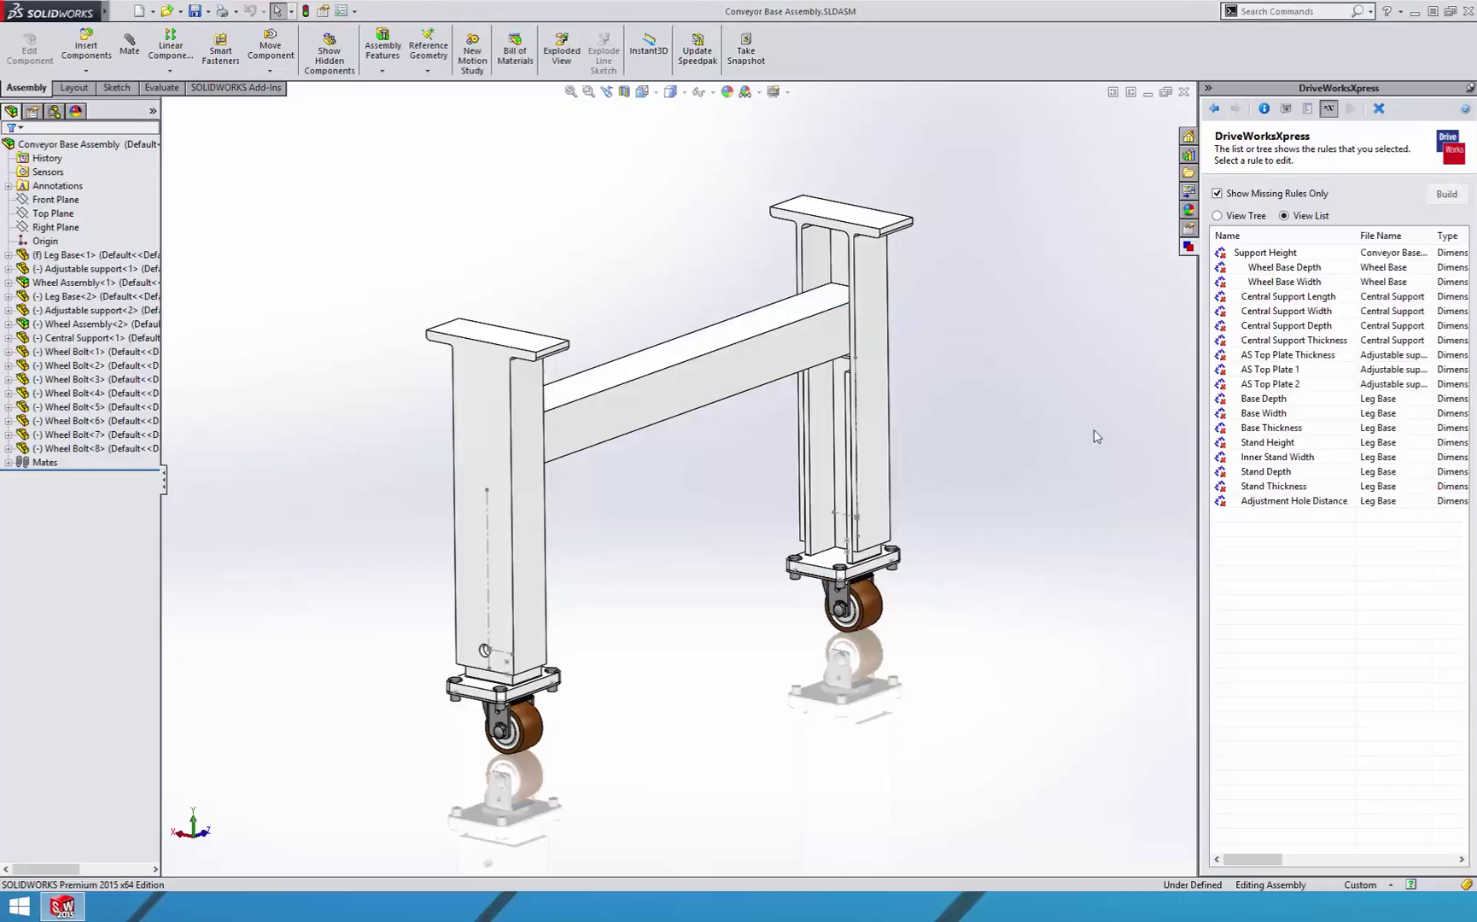
pyautogui.doubleClick(1257, 359)
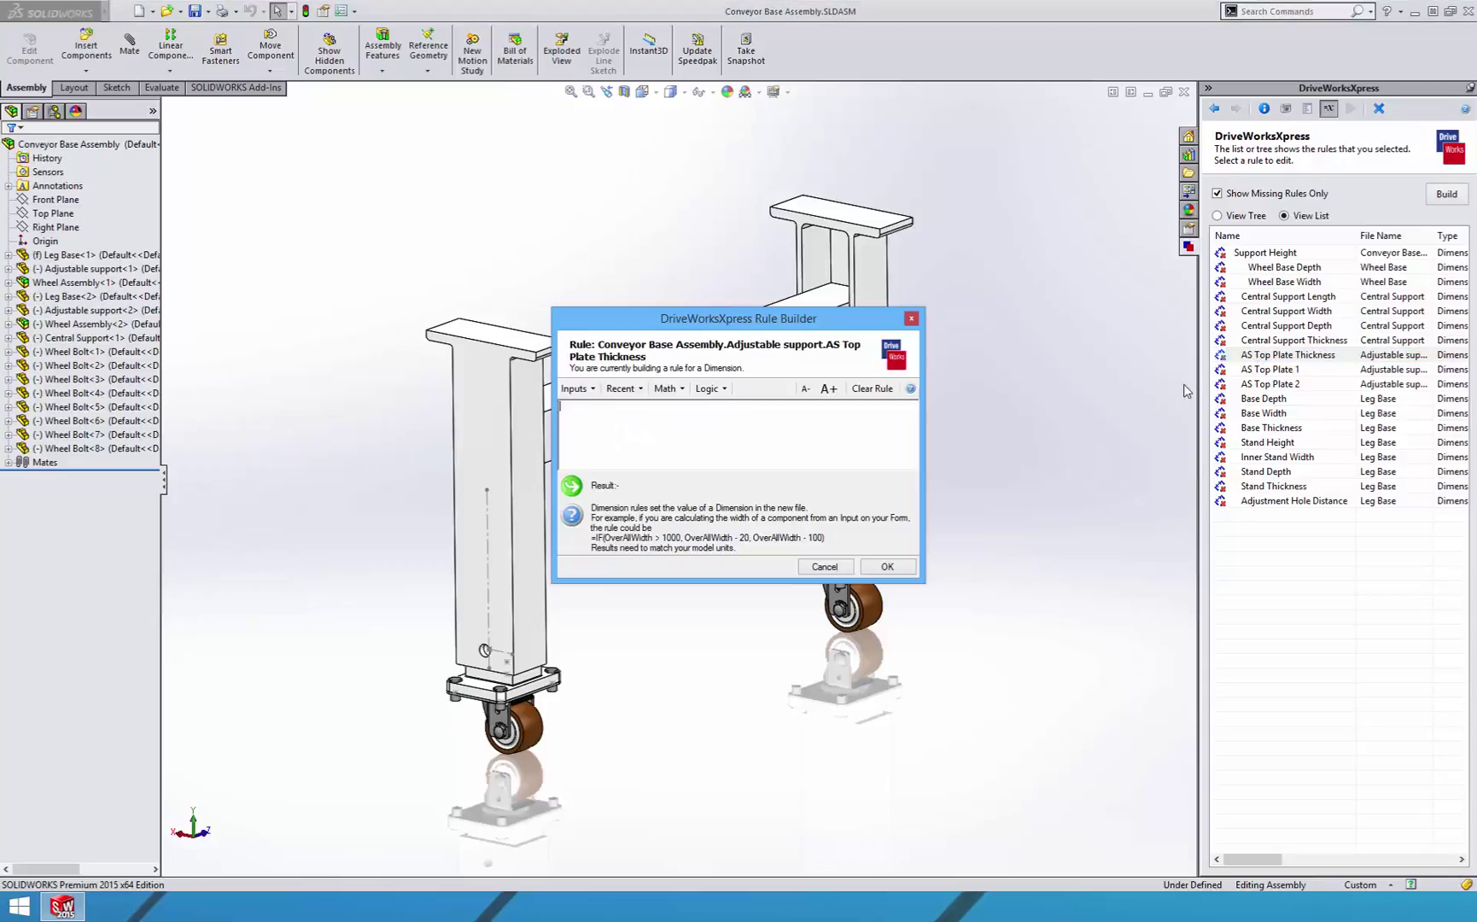
pyautogui.click(576, 389)
pyautogui.click(620, 526)
pyautogui.click(878, 567)
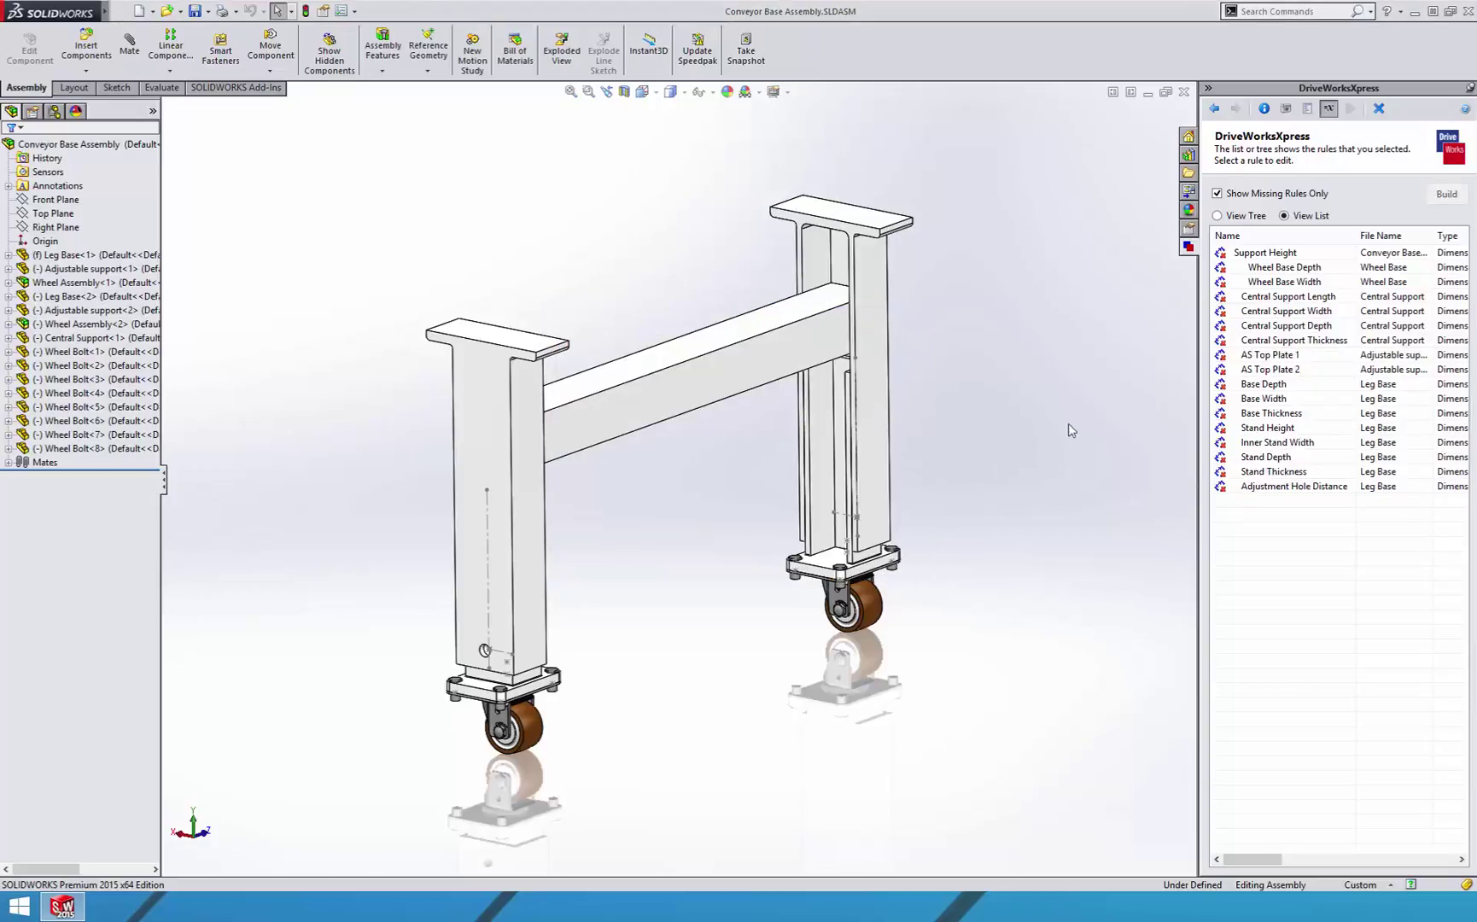
# Set AS Top Plate 1 to (LengthofTopPlate - (WidthofBaseStand + (2*ThicknessofMaterial)))/2, evaluating to 65
pyautogui.doubleClick(1256, 360)
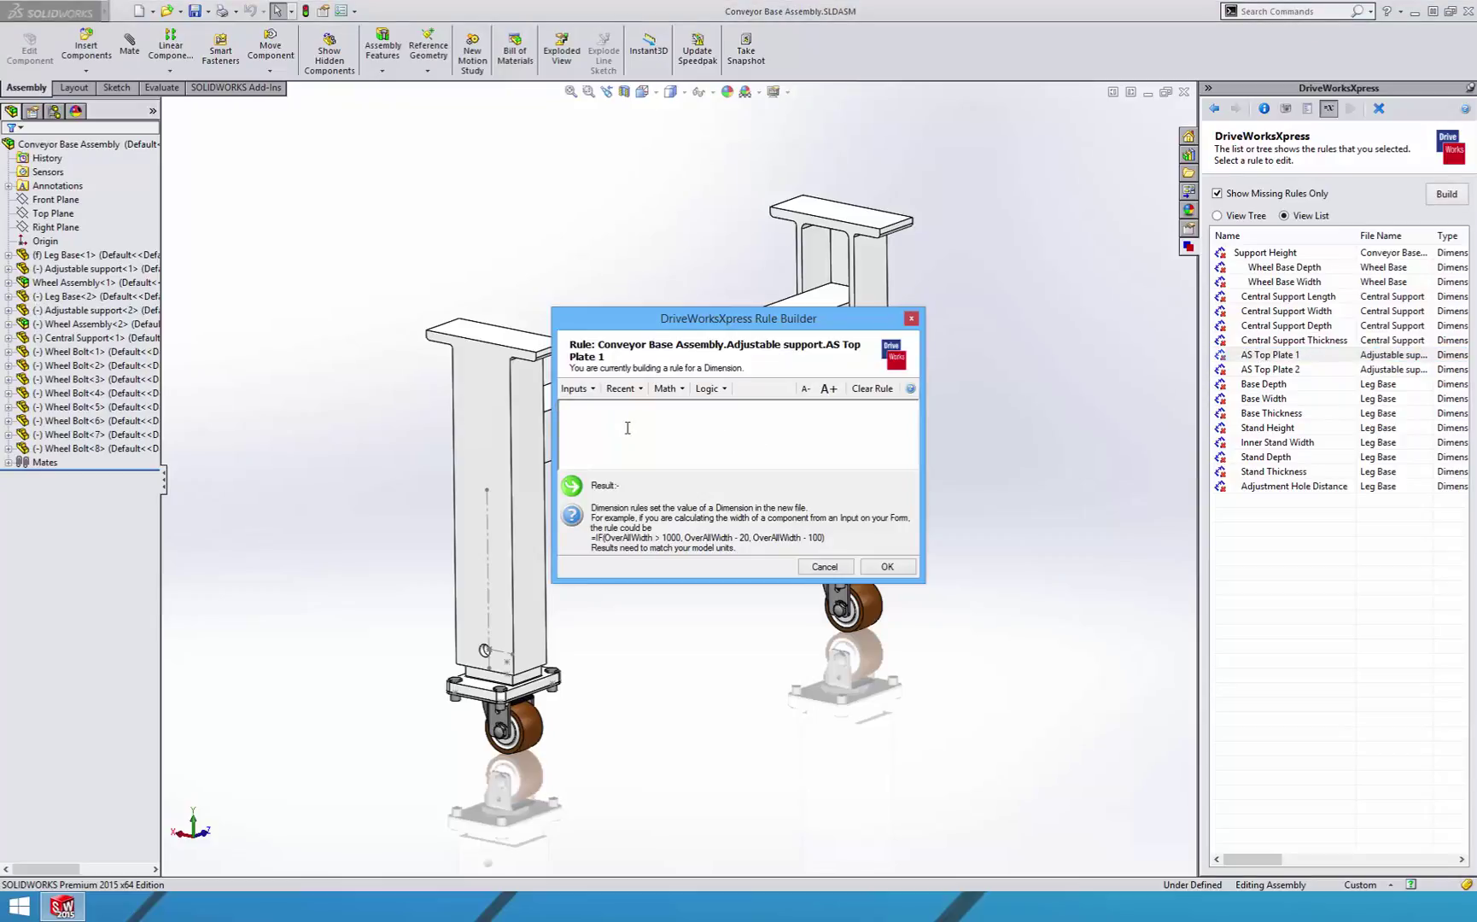
pyautogui.write('(')
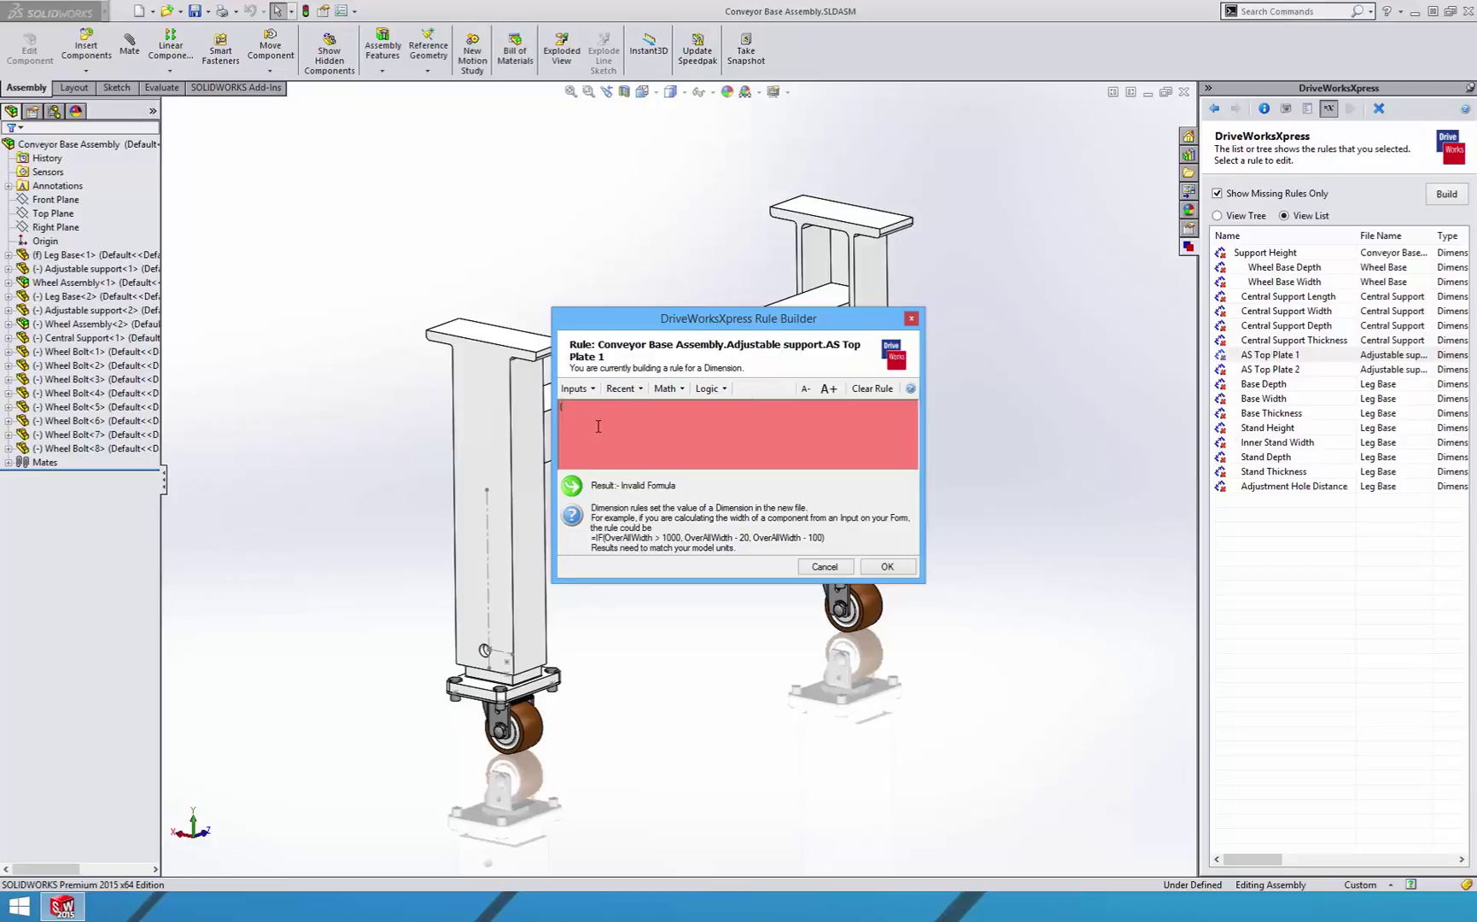
pyautogui.click(578, 389)
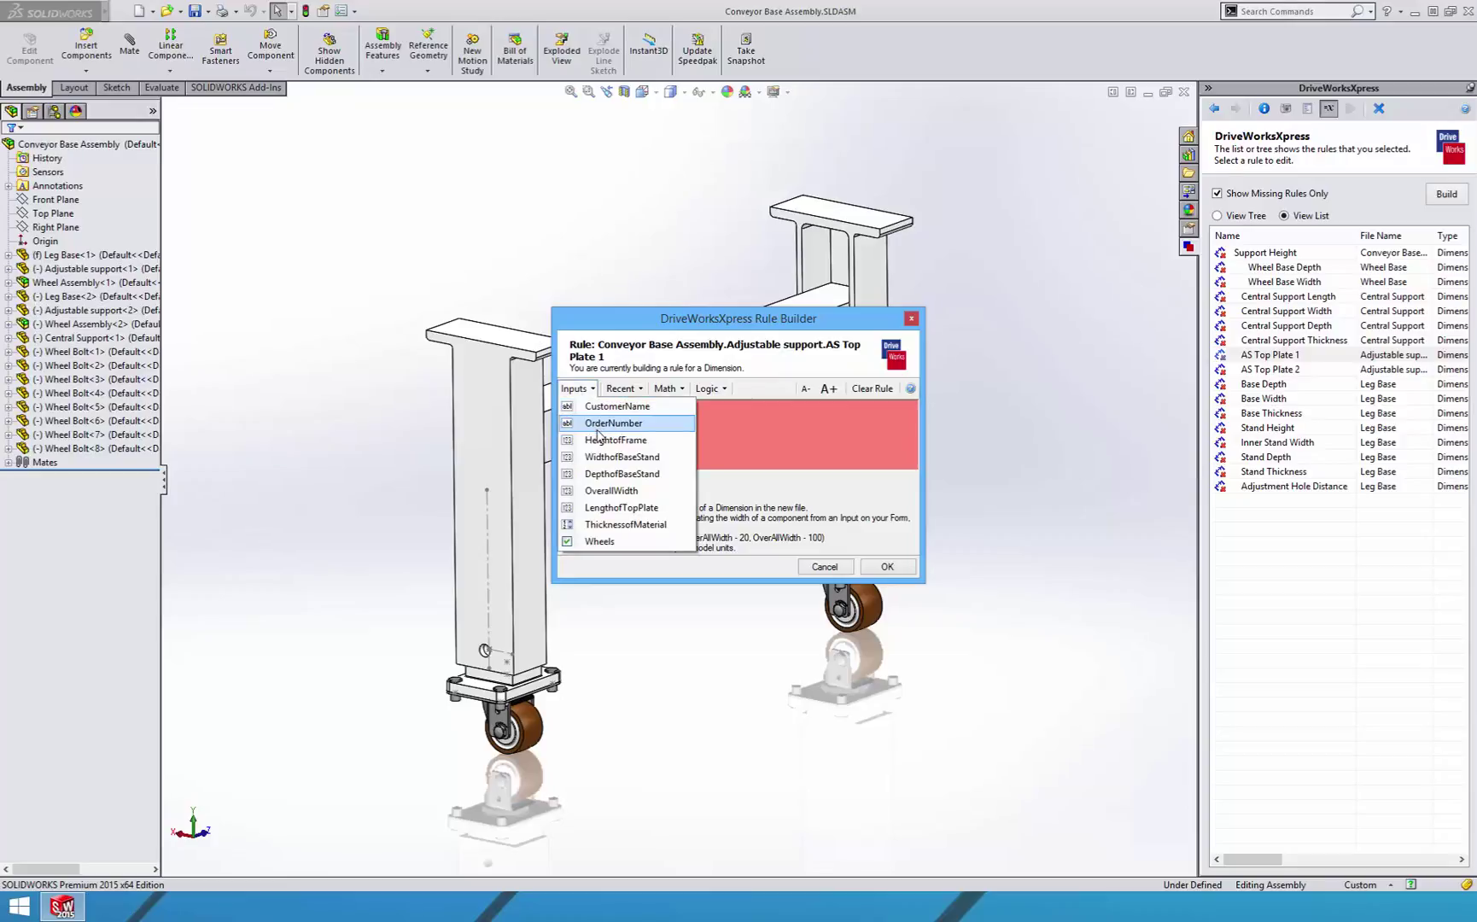
pyautogui.click(621, 508)
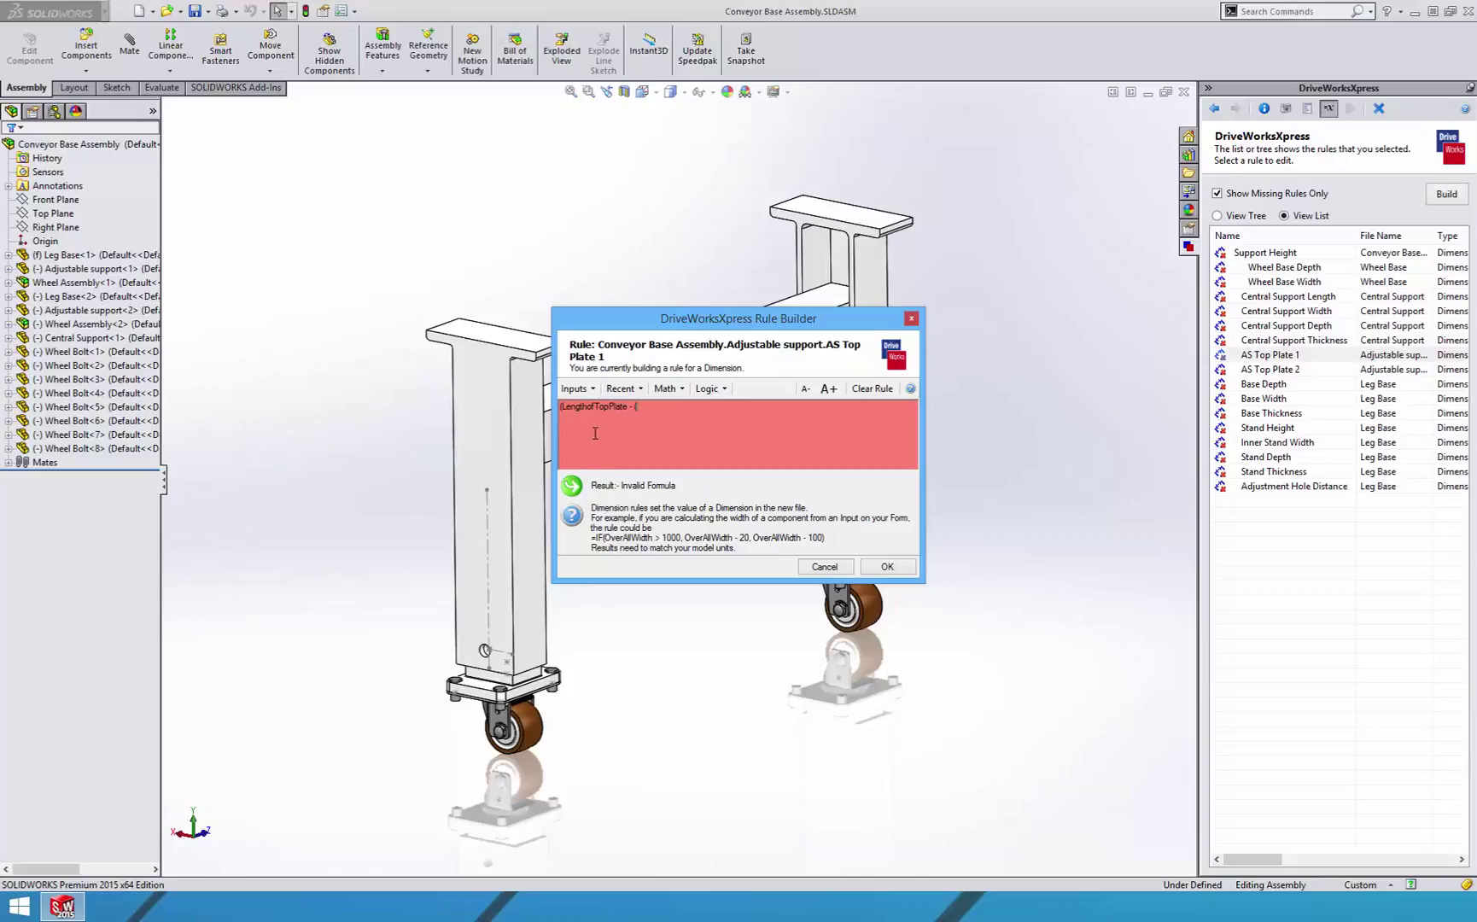
pyautogui.click(586, 391)
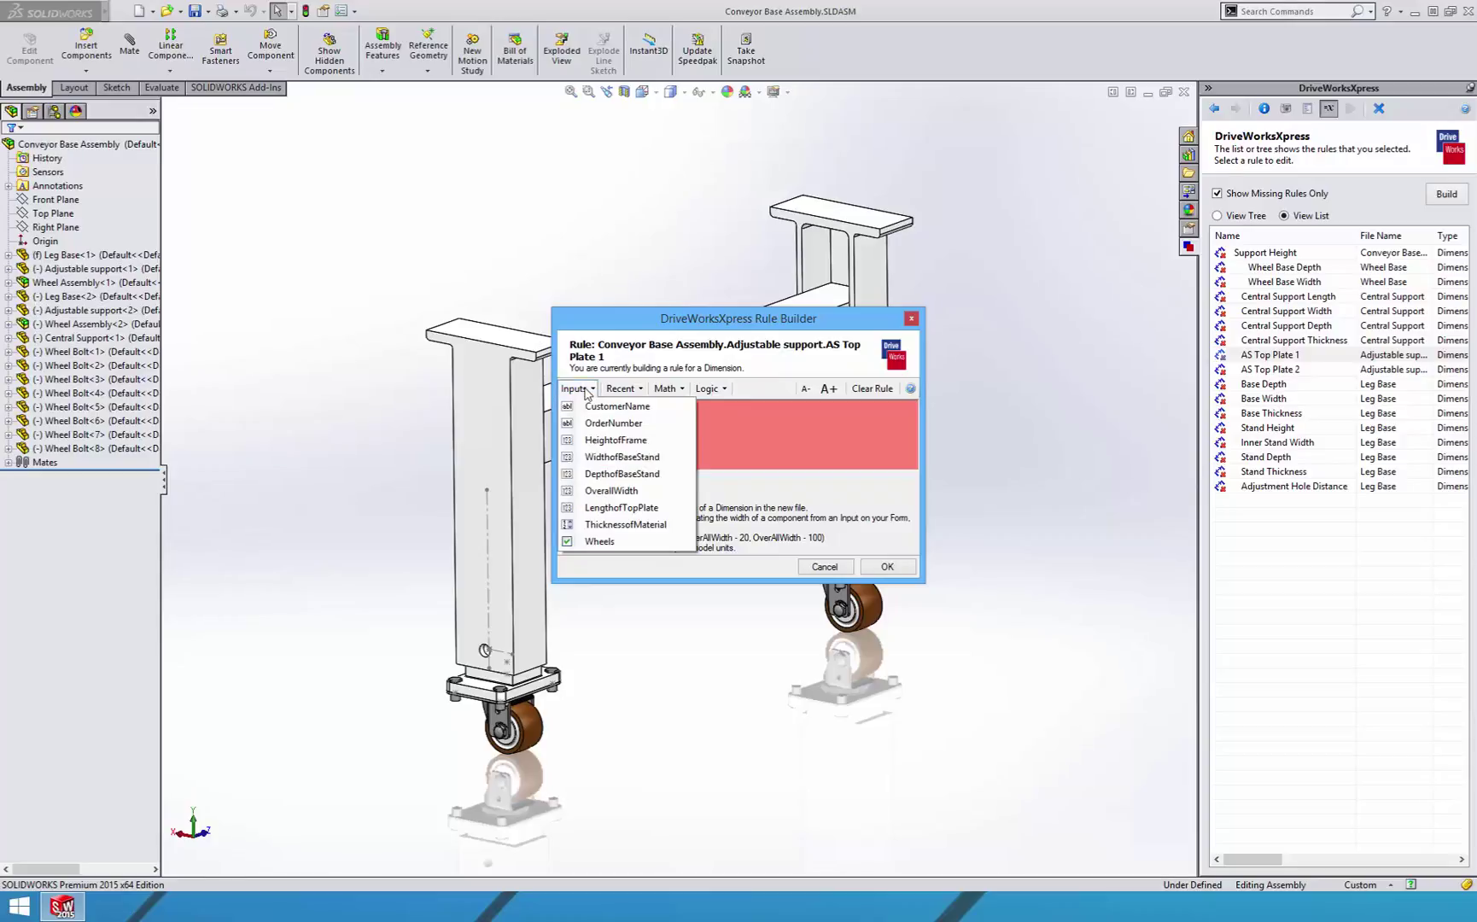
pyautogui.click(613, 457)
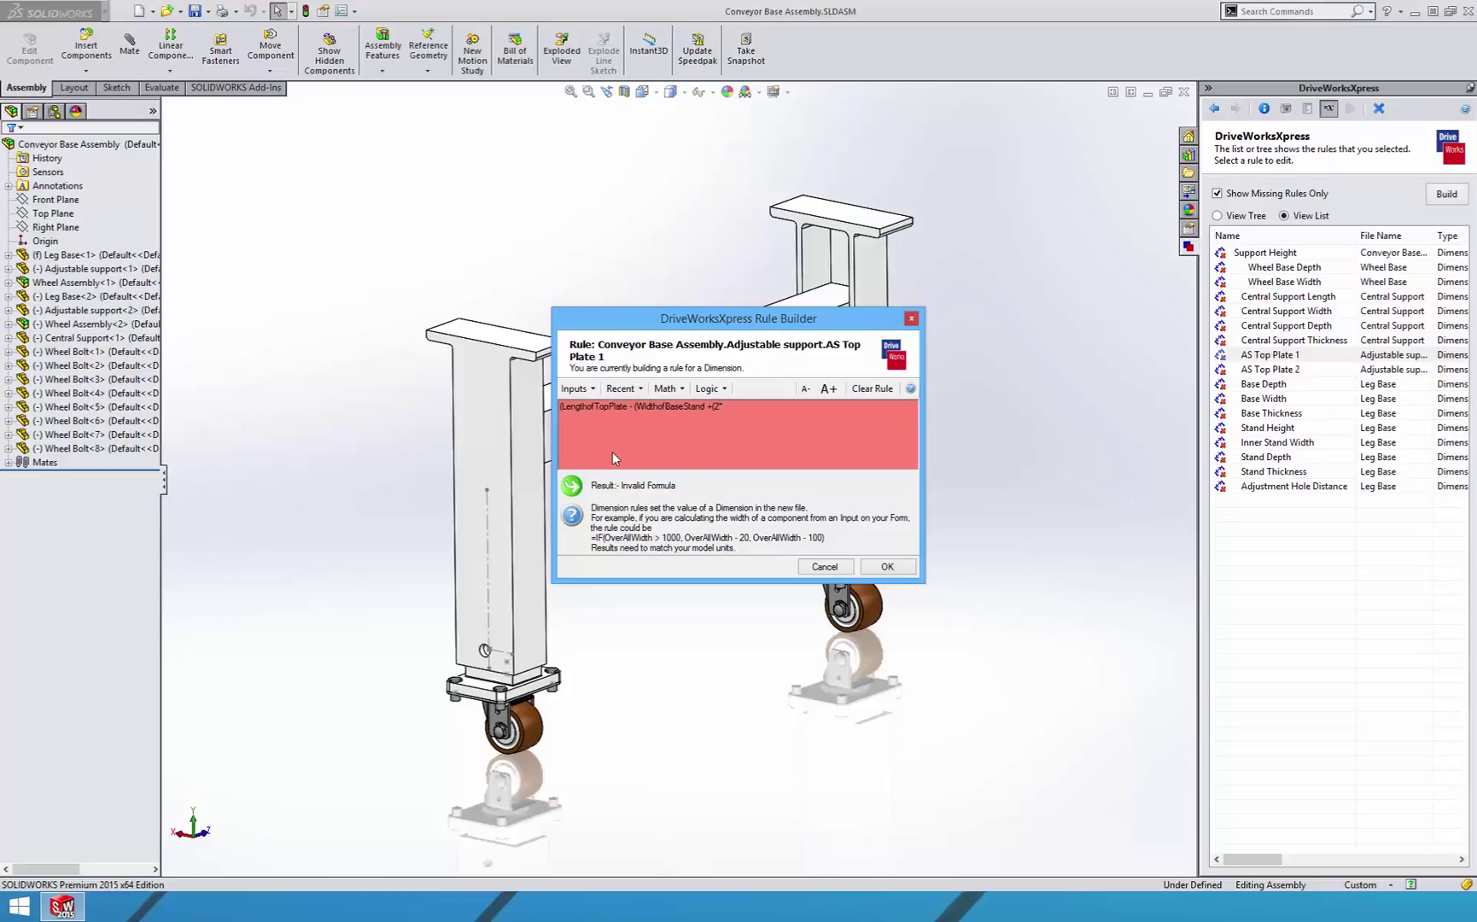
pyautogui.click(563, 390)
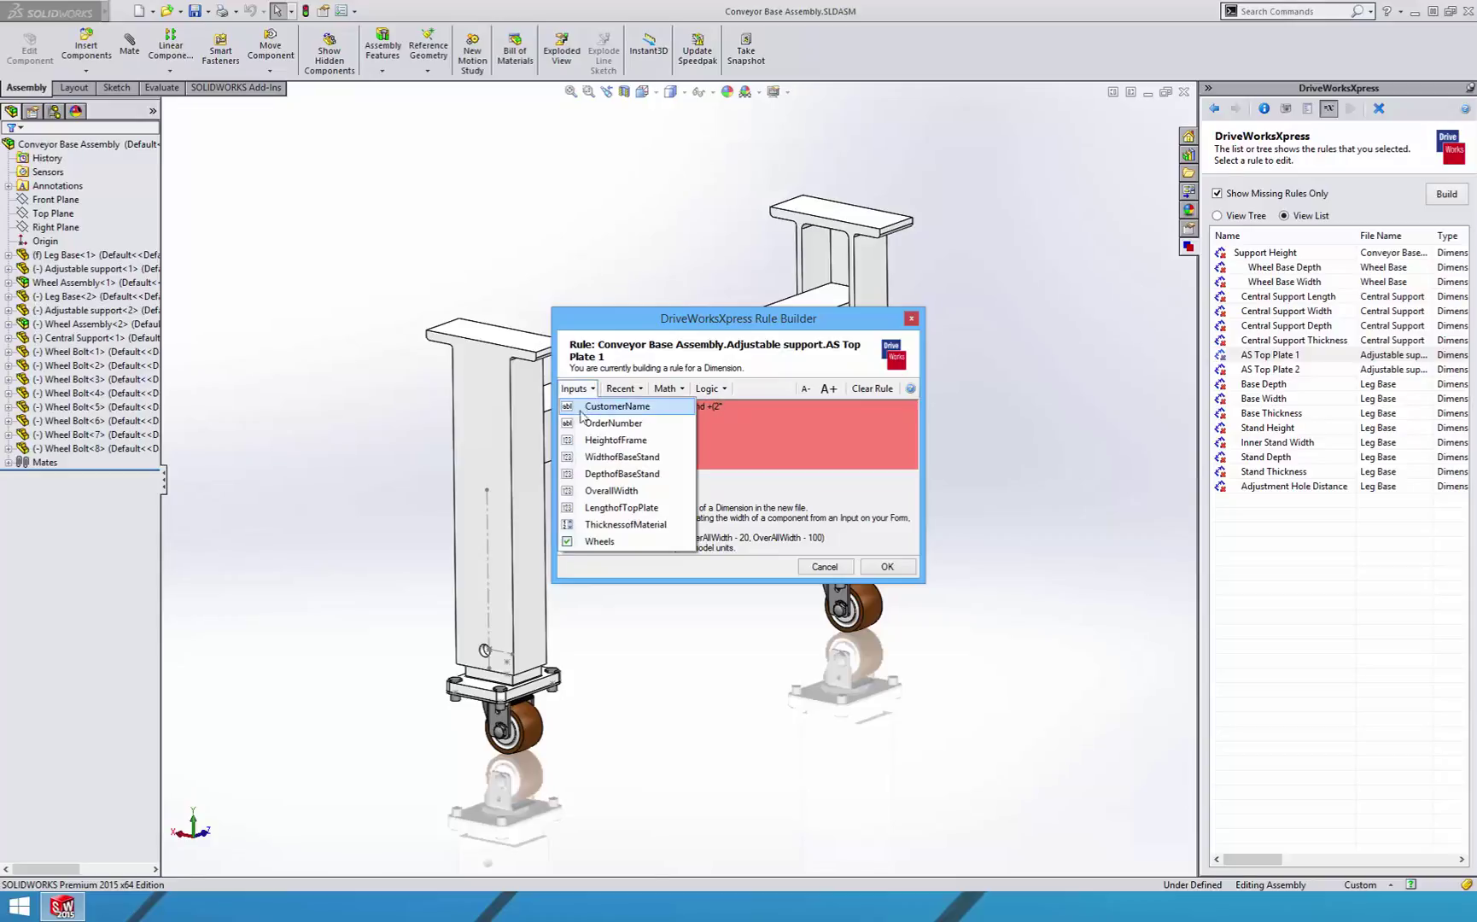
pyautogui.click(625, 524)
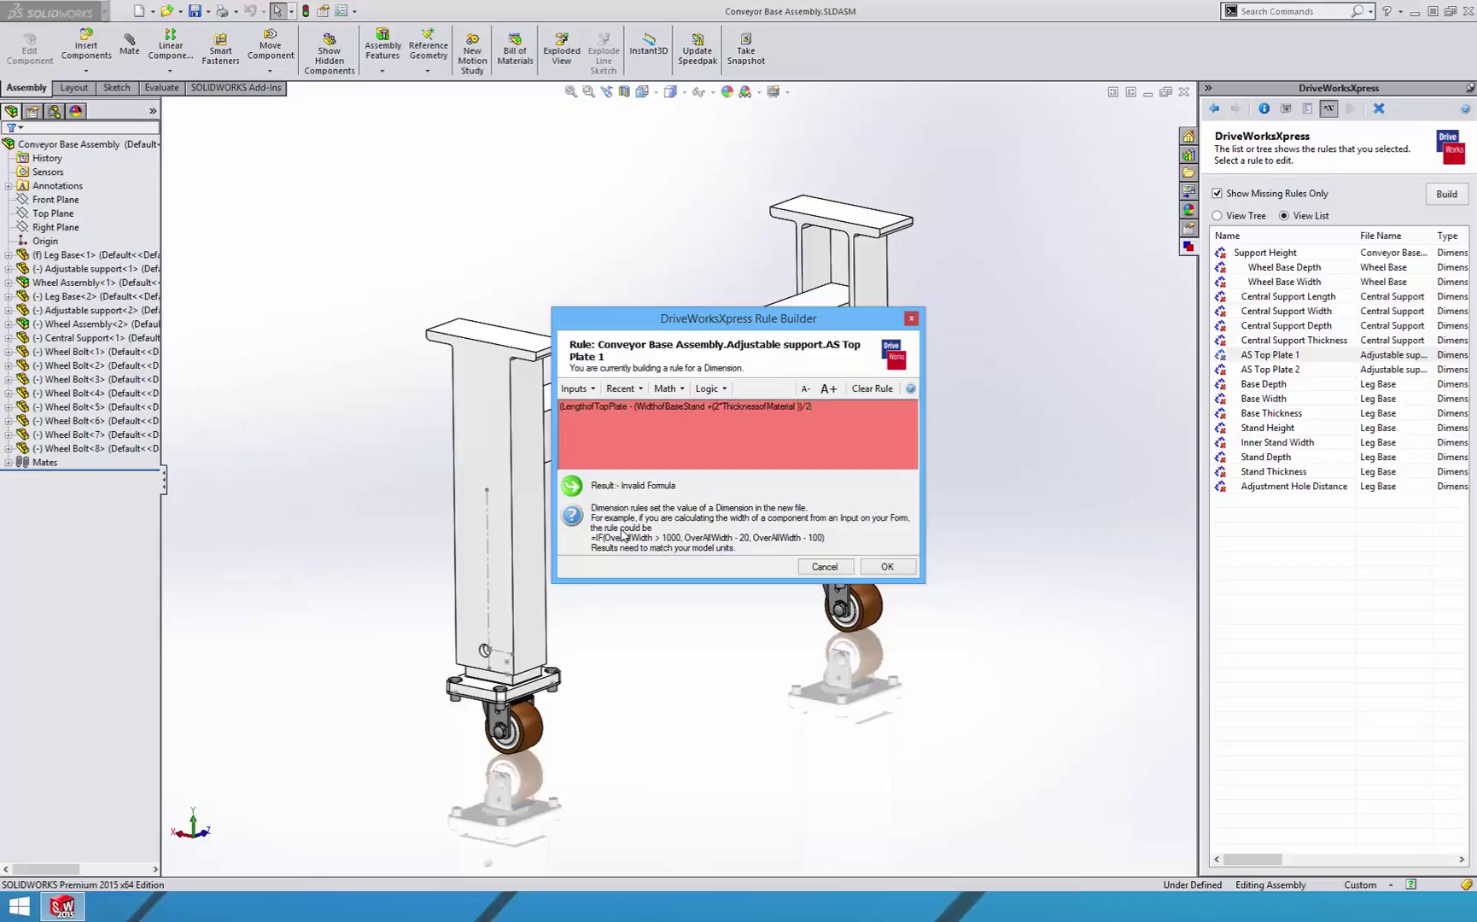
pyautogui.write(')')
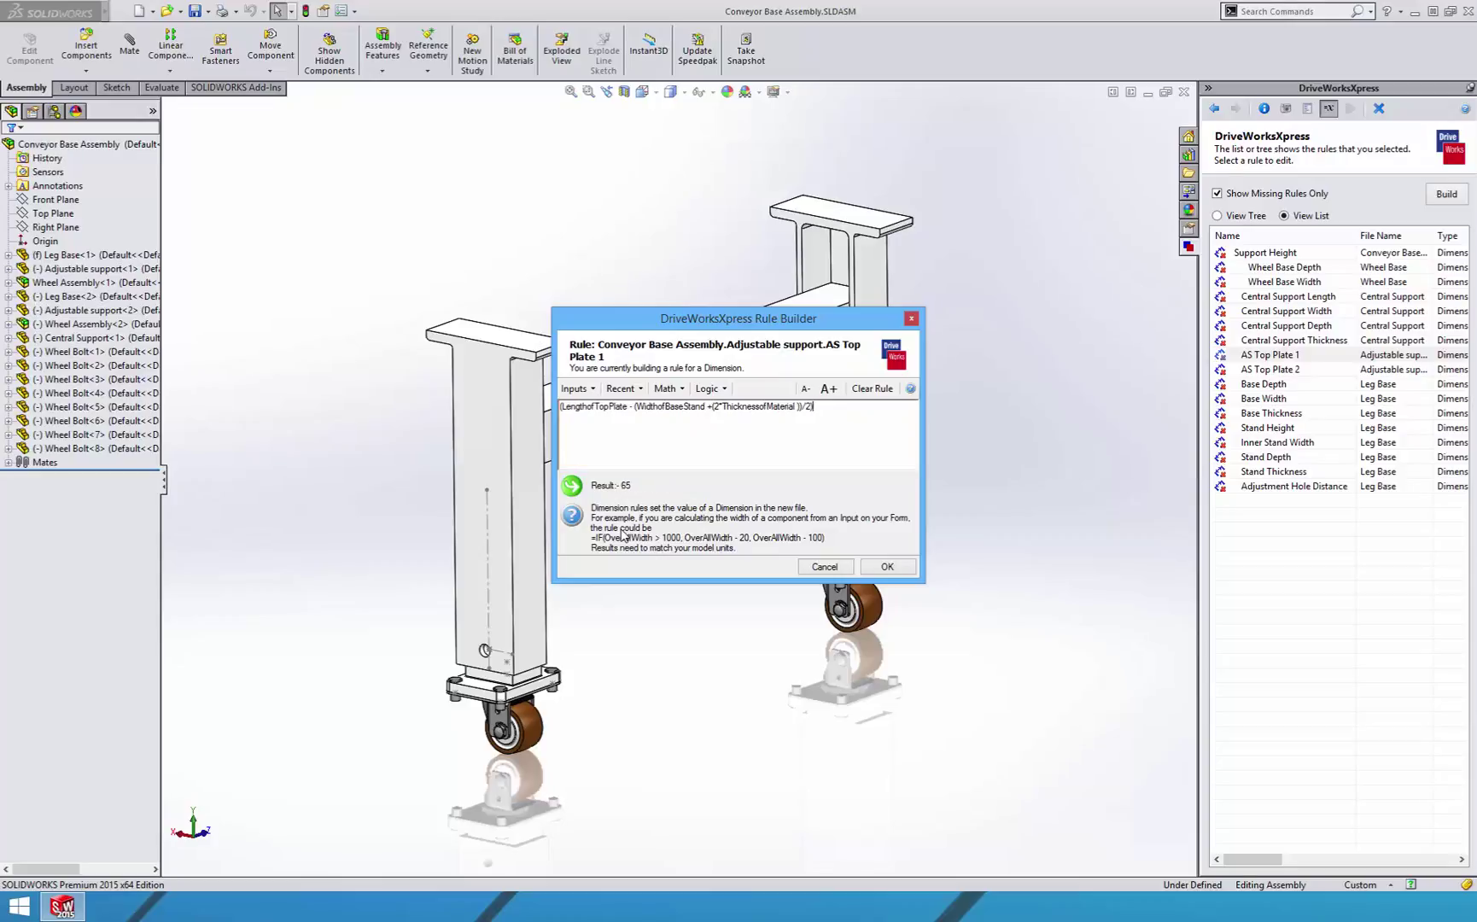
pyautogui.click(885, 567)
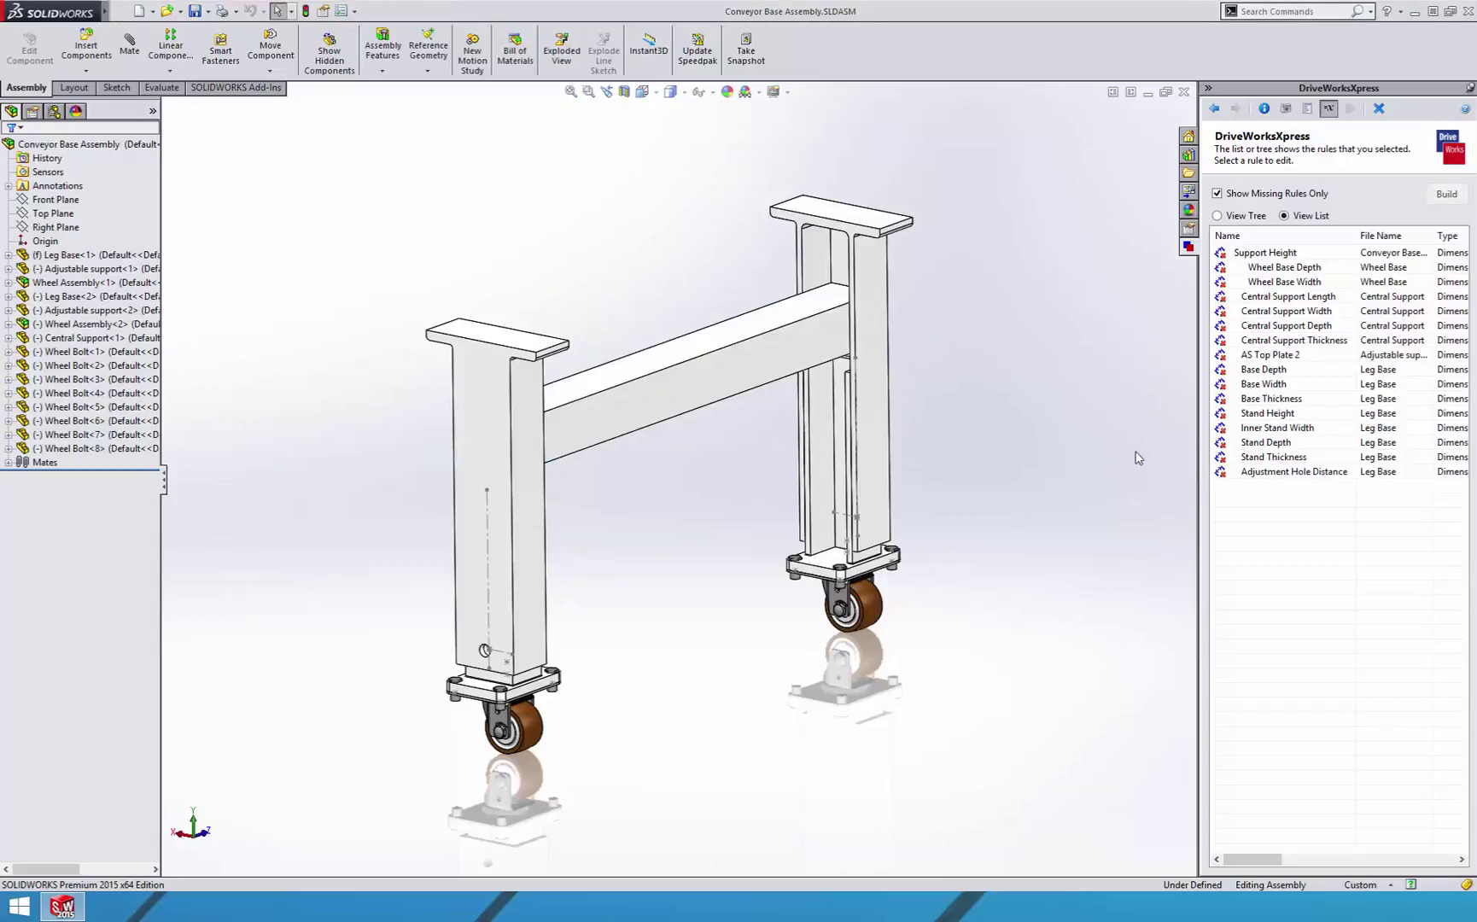
# Give AS Top Plate 2 the same LengthofTopPlate/WidthofBaseStand/ThicknessofMaterial formula, evaluating to 65
pyautogui.doubleClick(1293, 361)
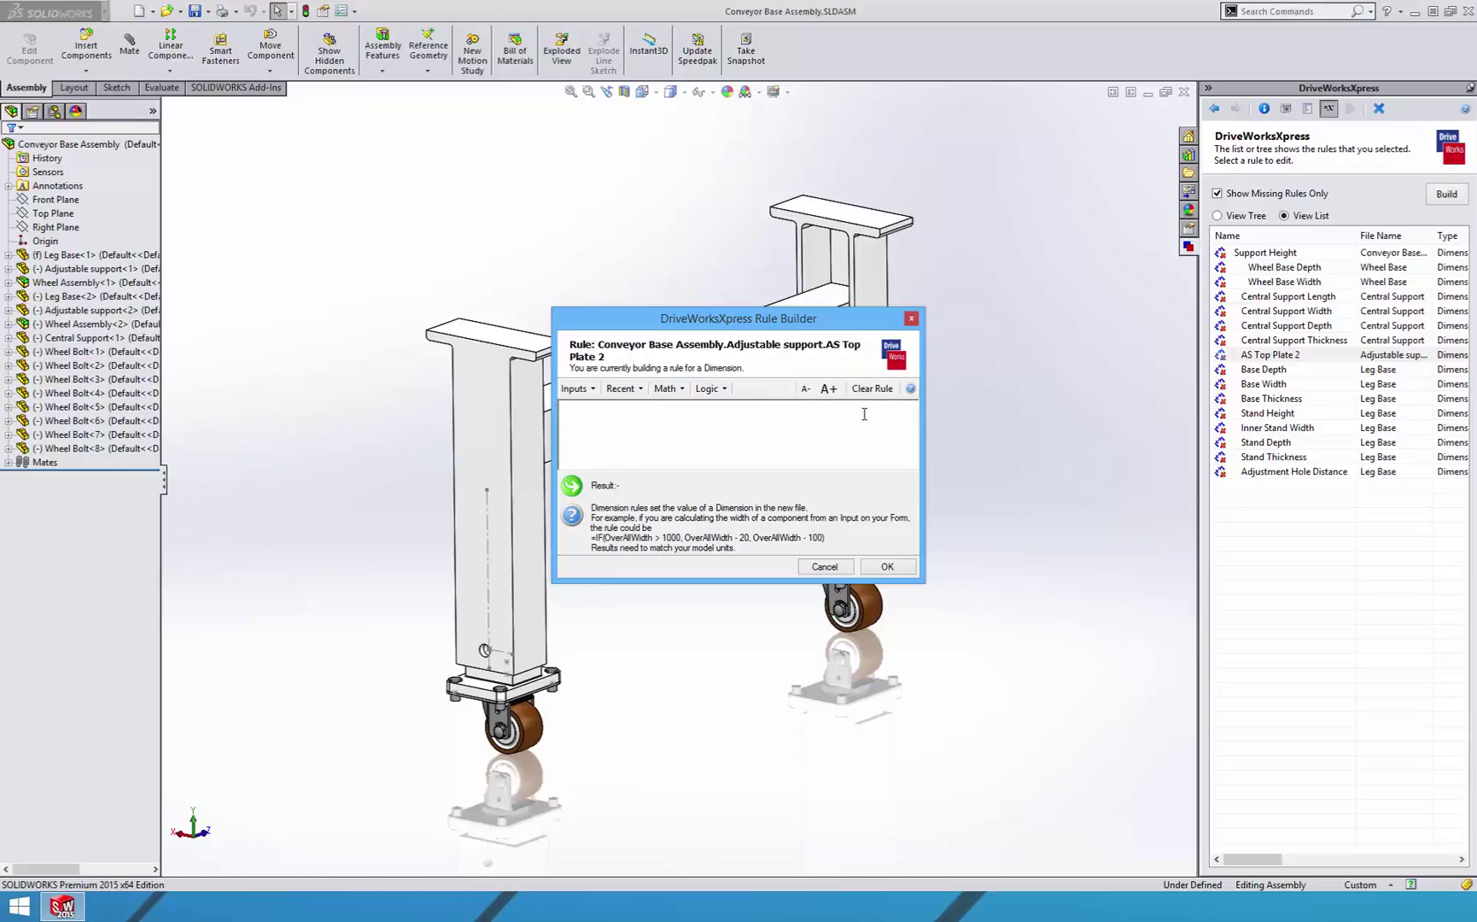
pyautogui.write('(')
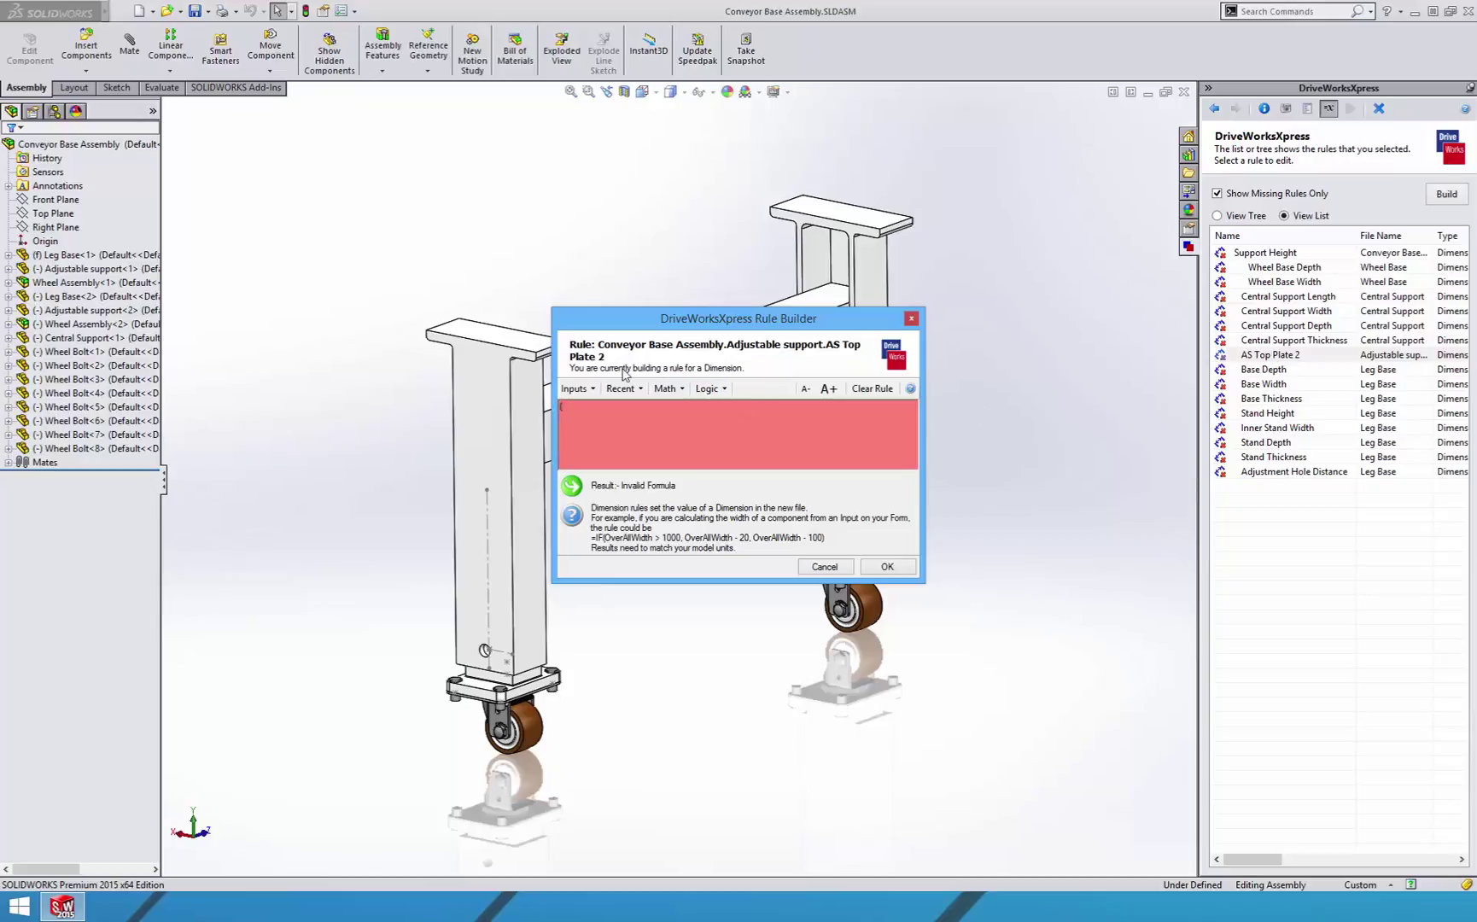
pyautogui.click(579, 390)
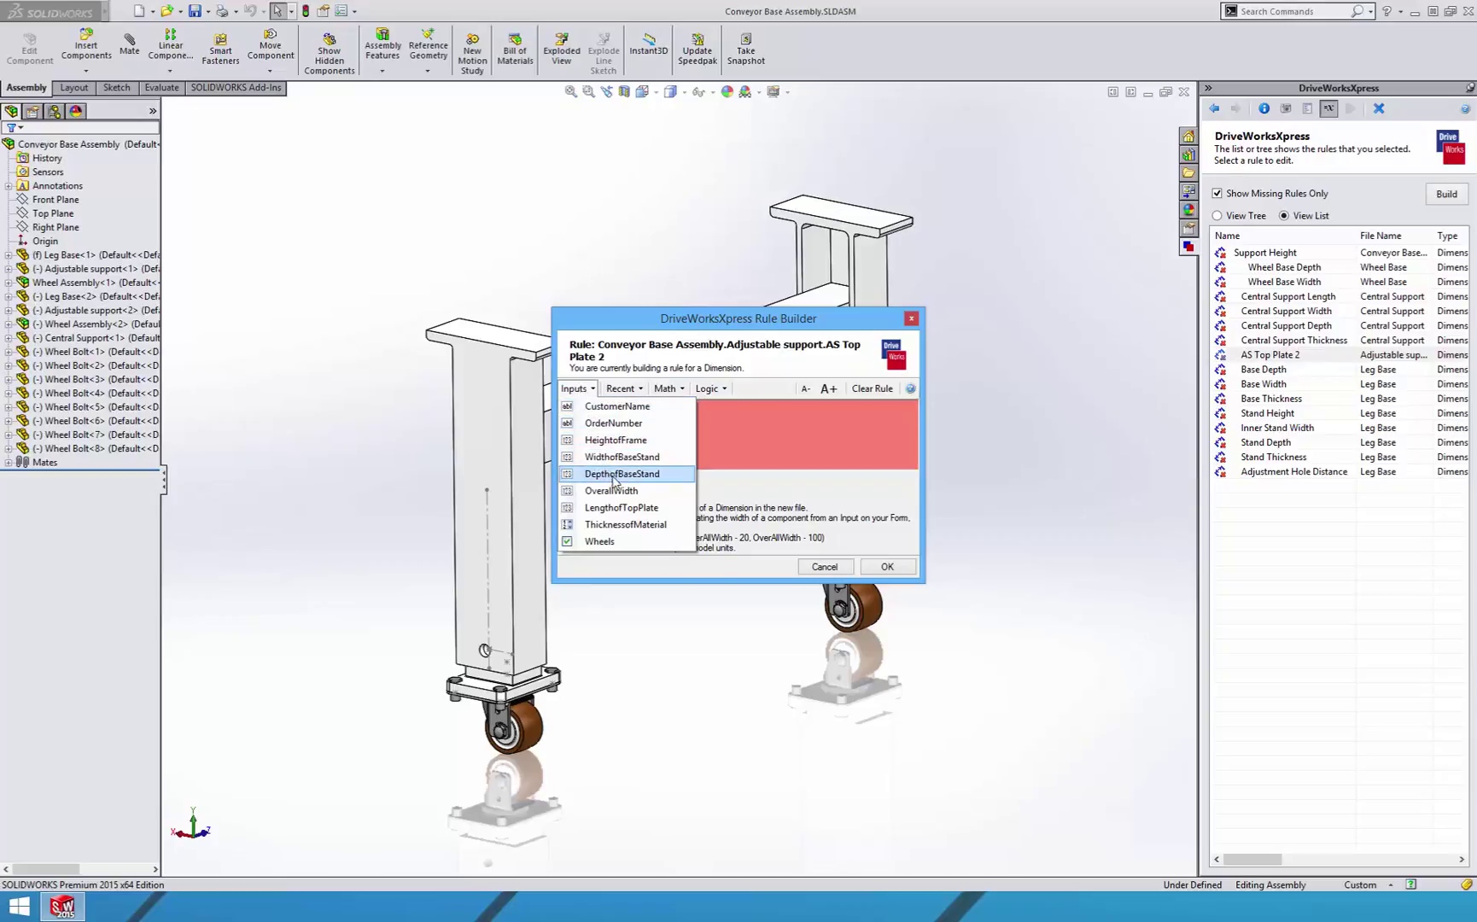
pyautogui.click(626, 509)
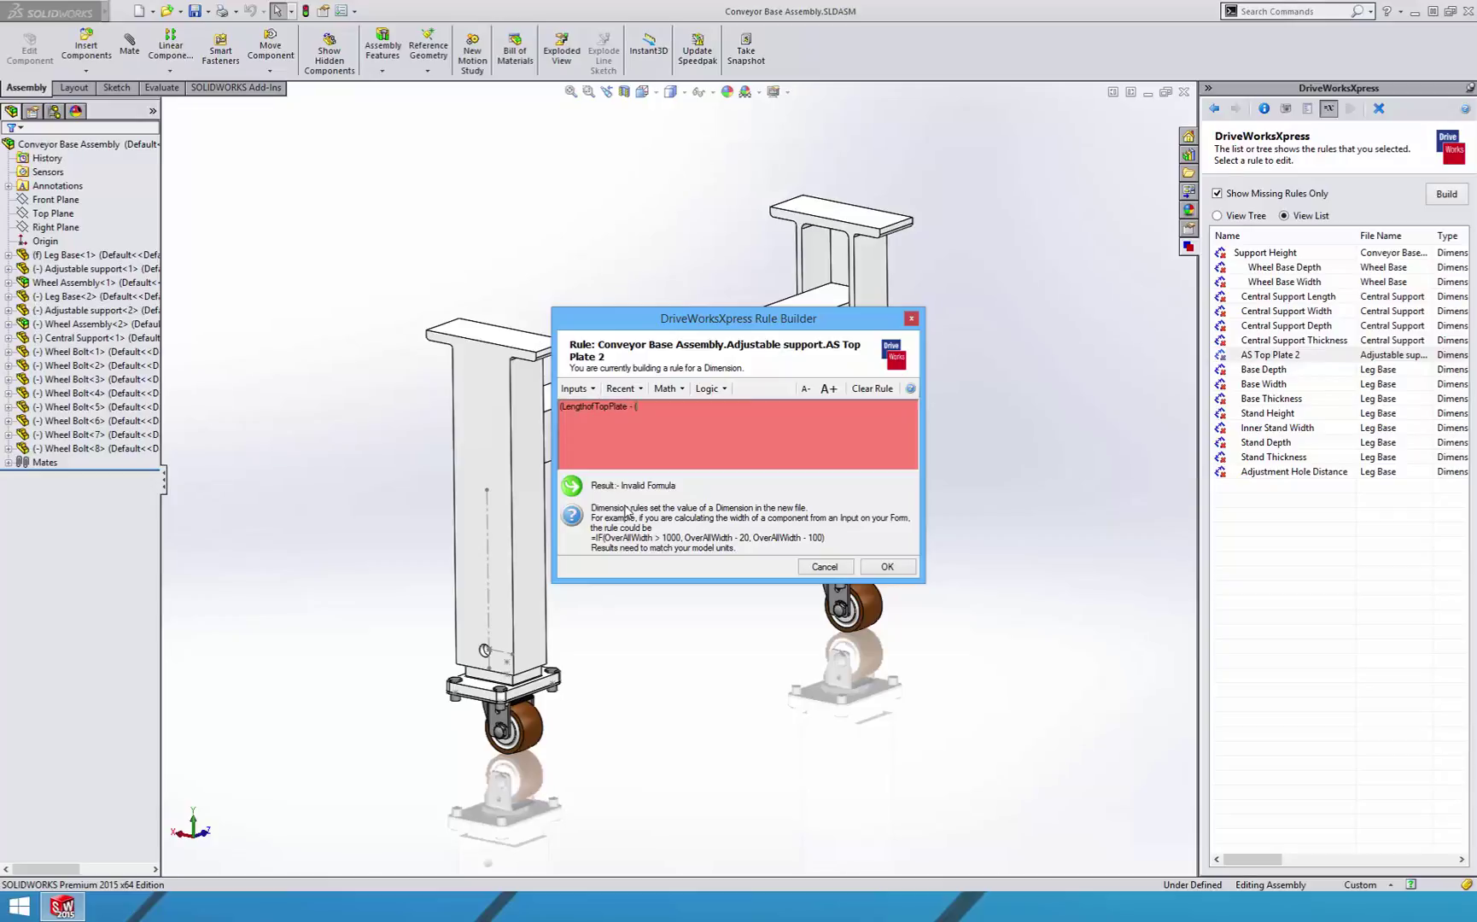
pyautogui.click(578, 389)
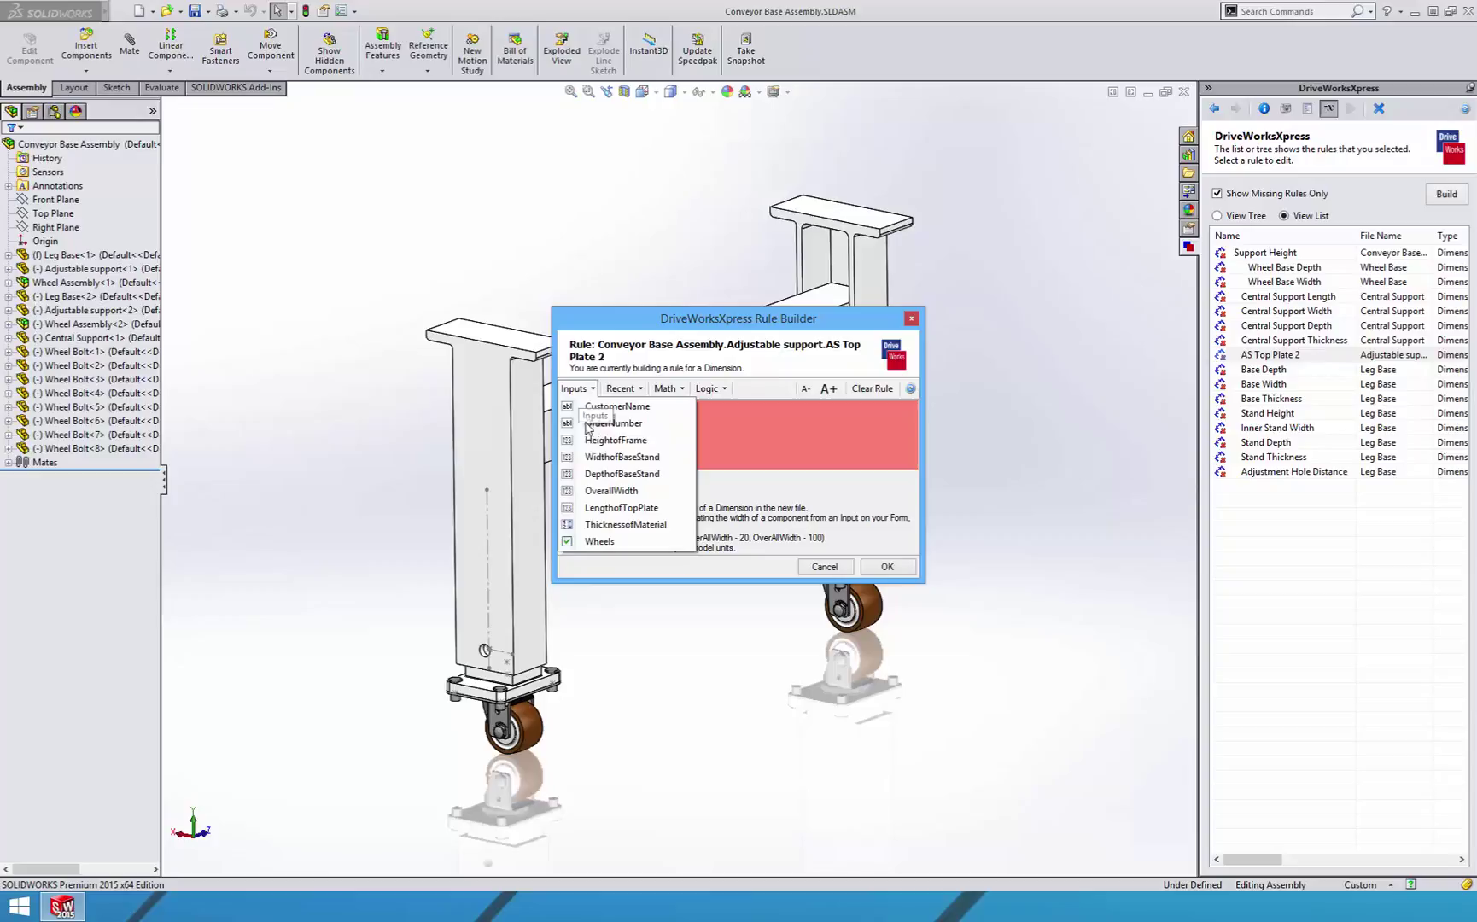
pyautogui.click(598, 461)
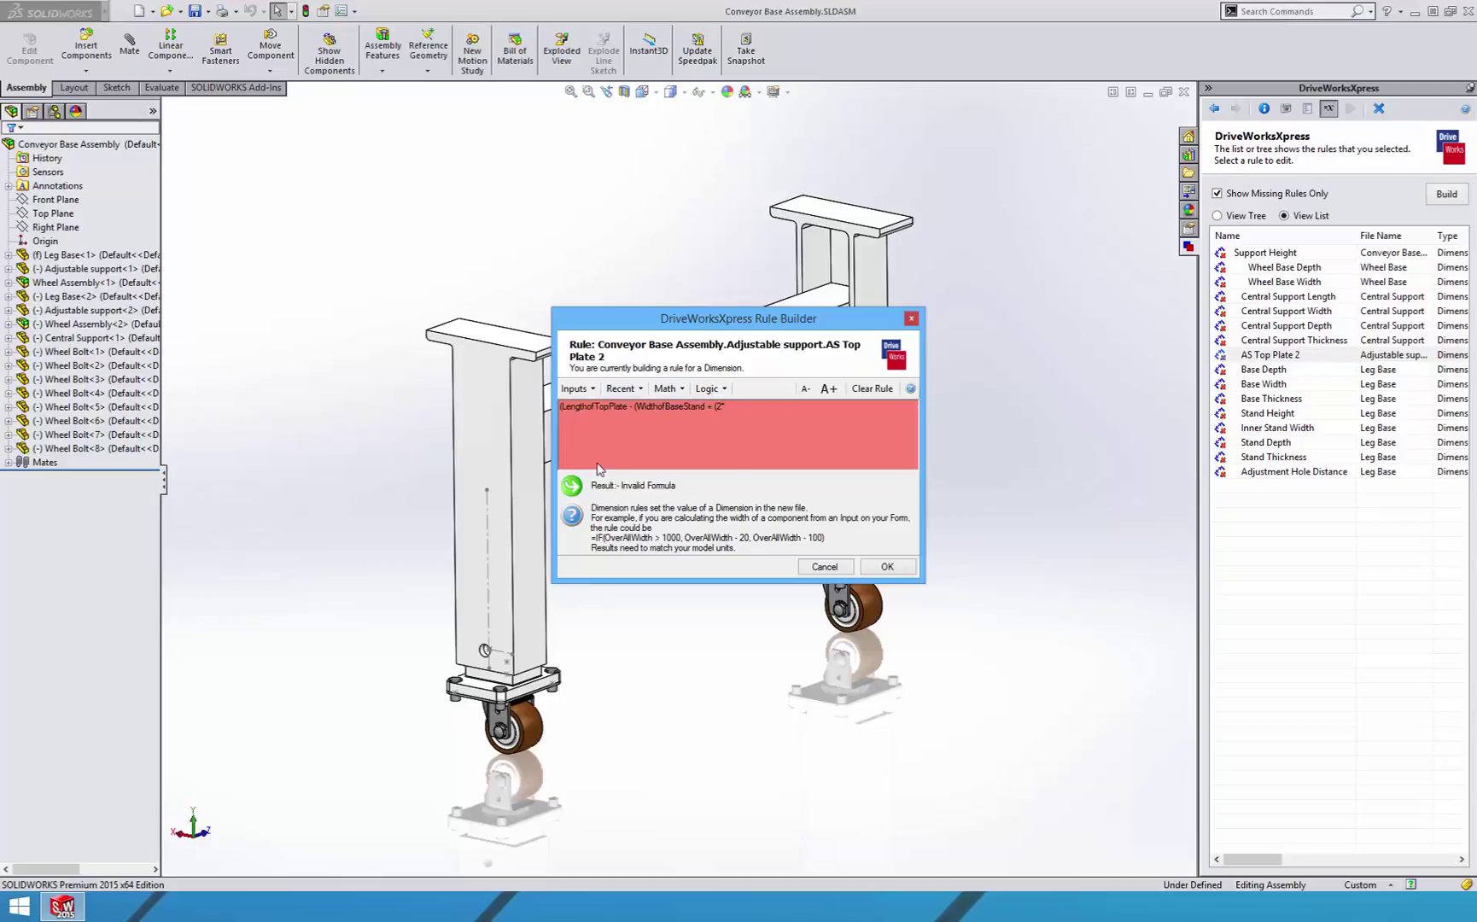
pyautogui.click(578, 388)
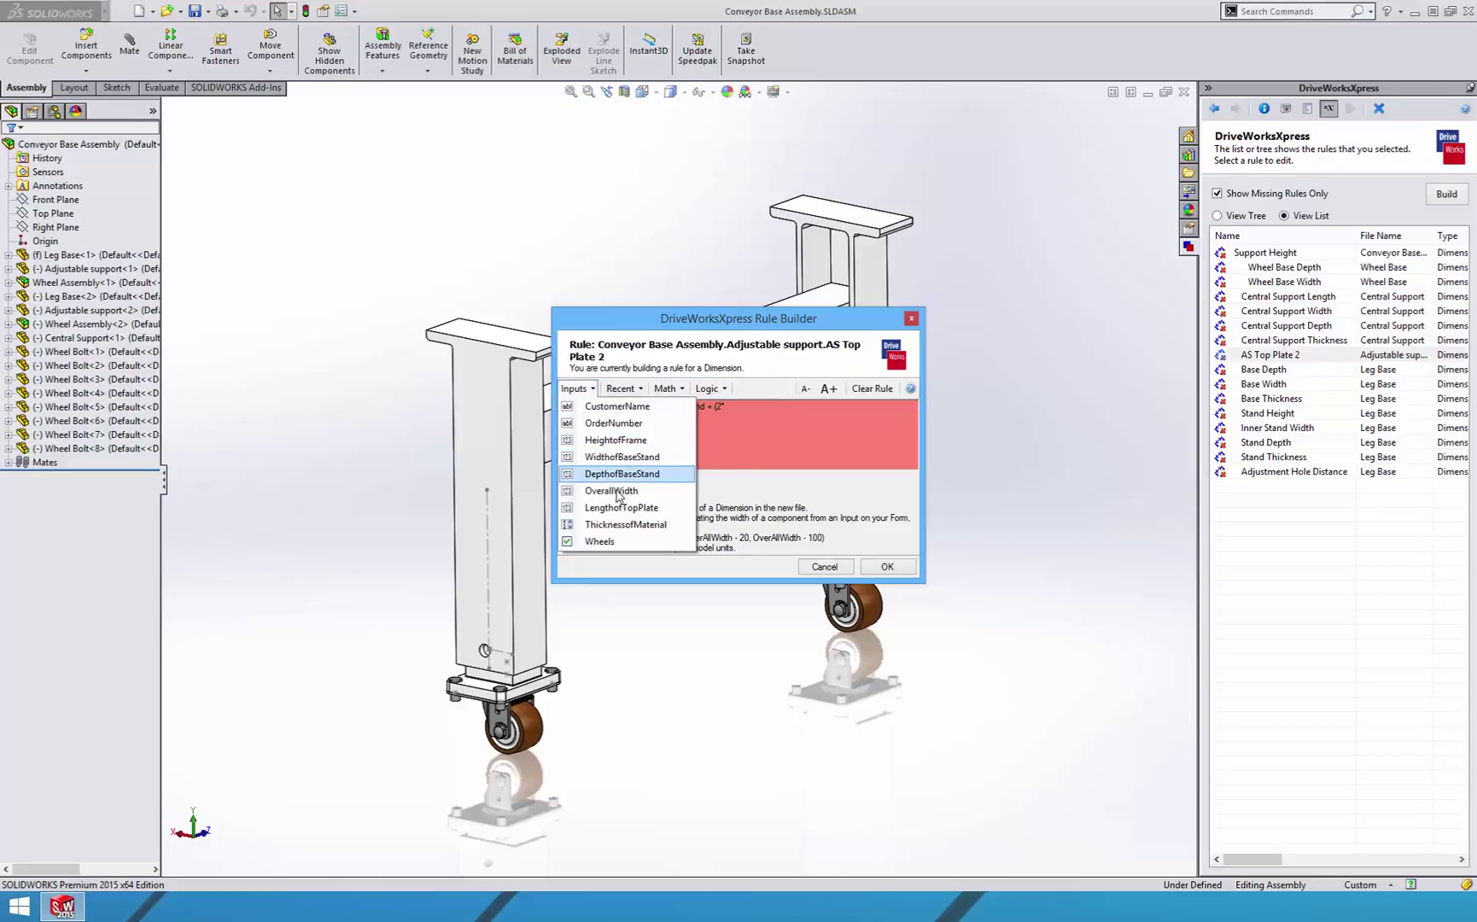
pyautogui.click(635, 526)
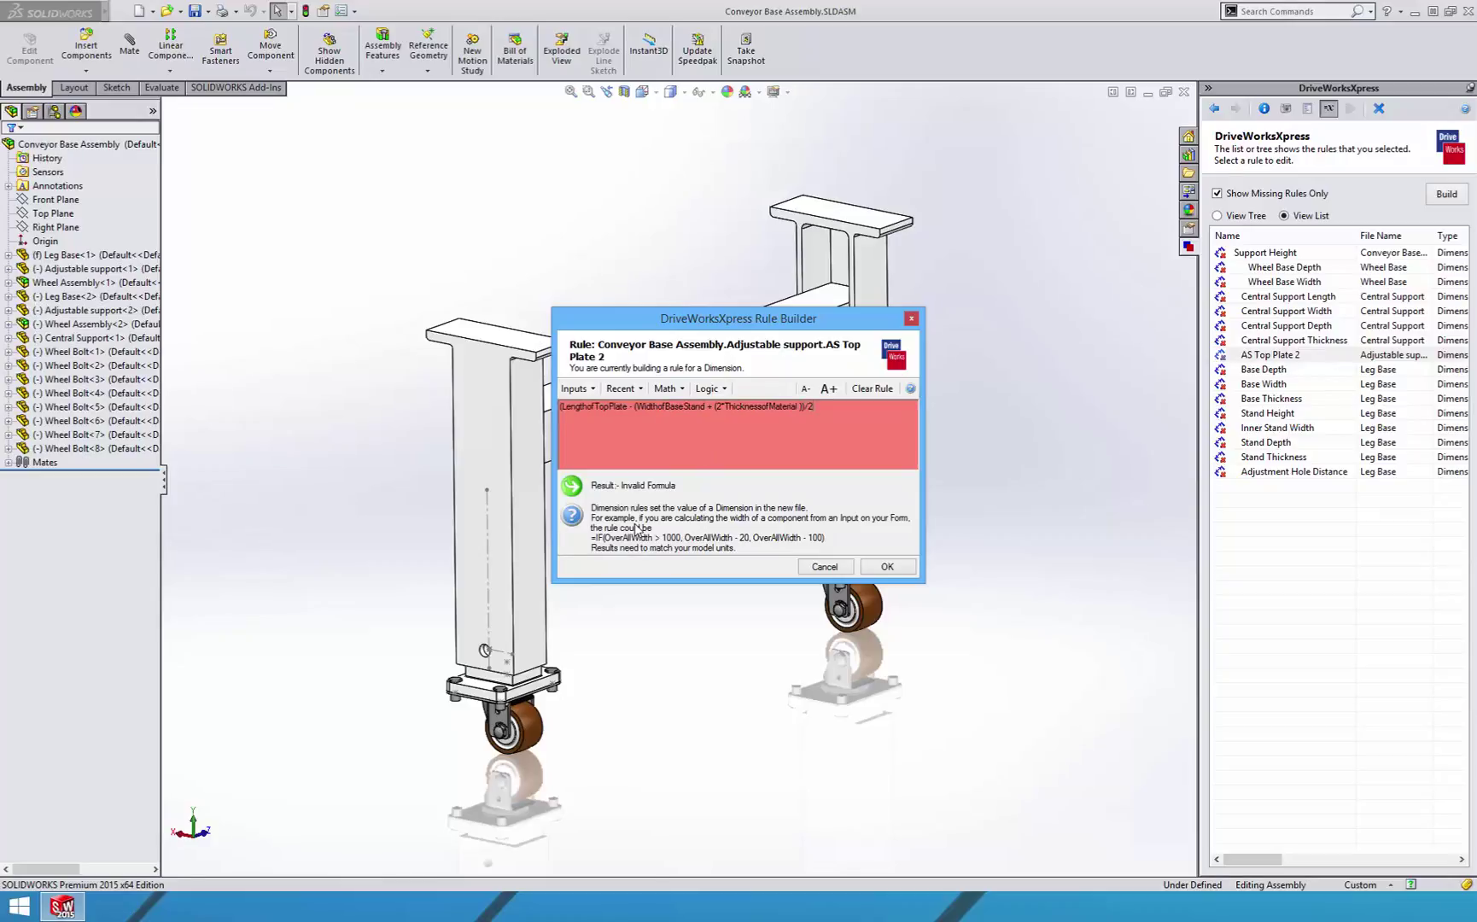
pyautogui.write(')')
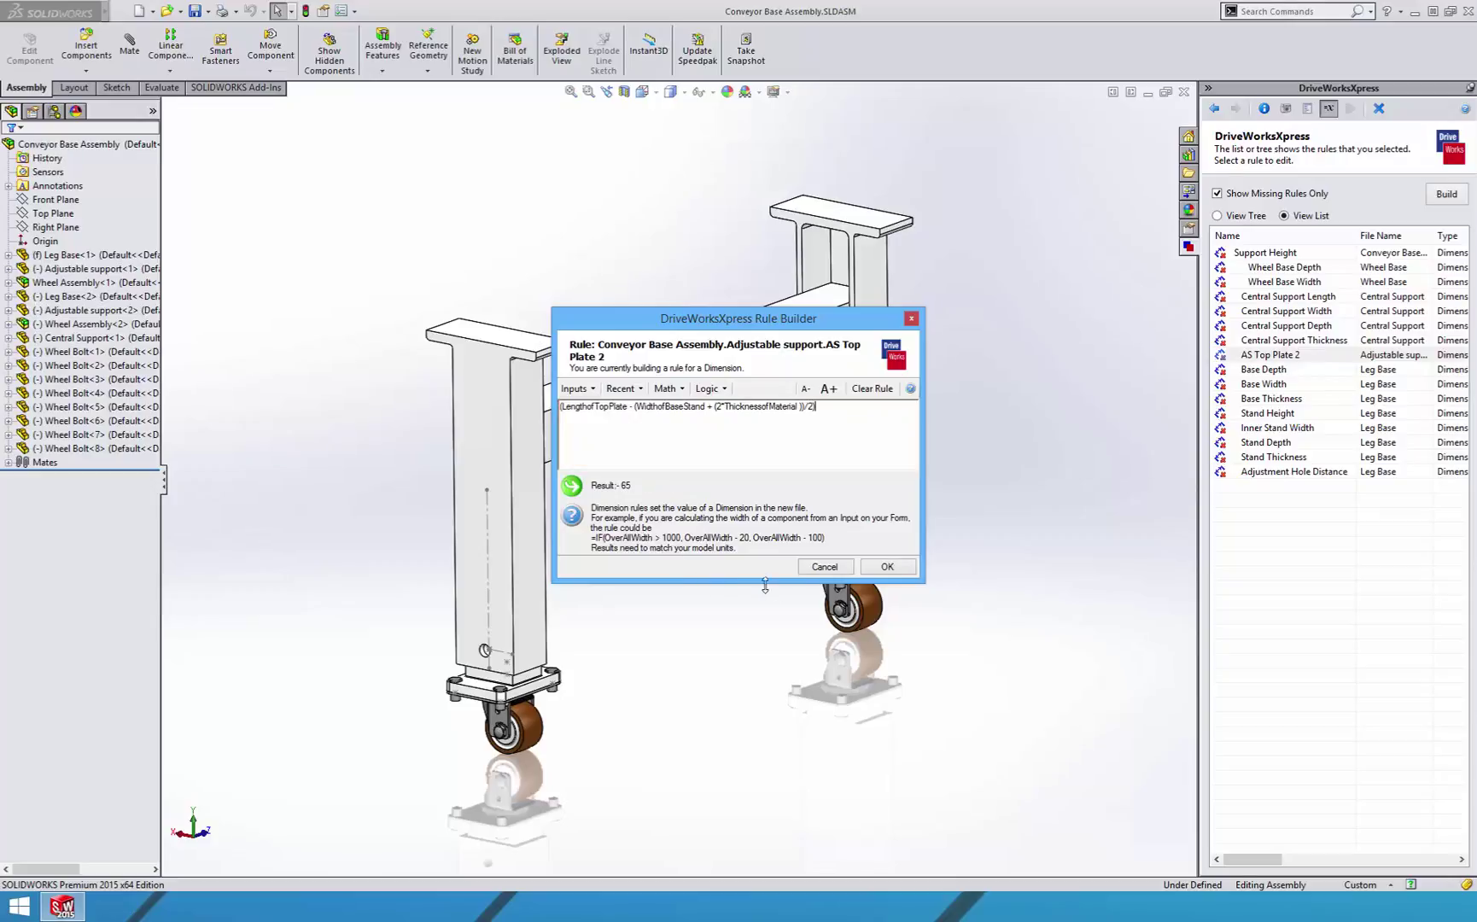
pyautogui.click(872, 574)
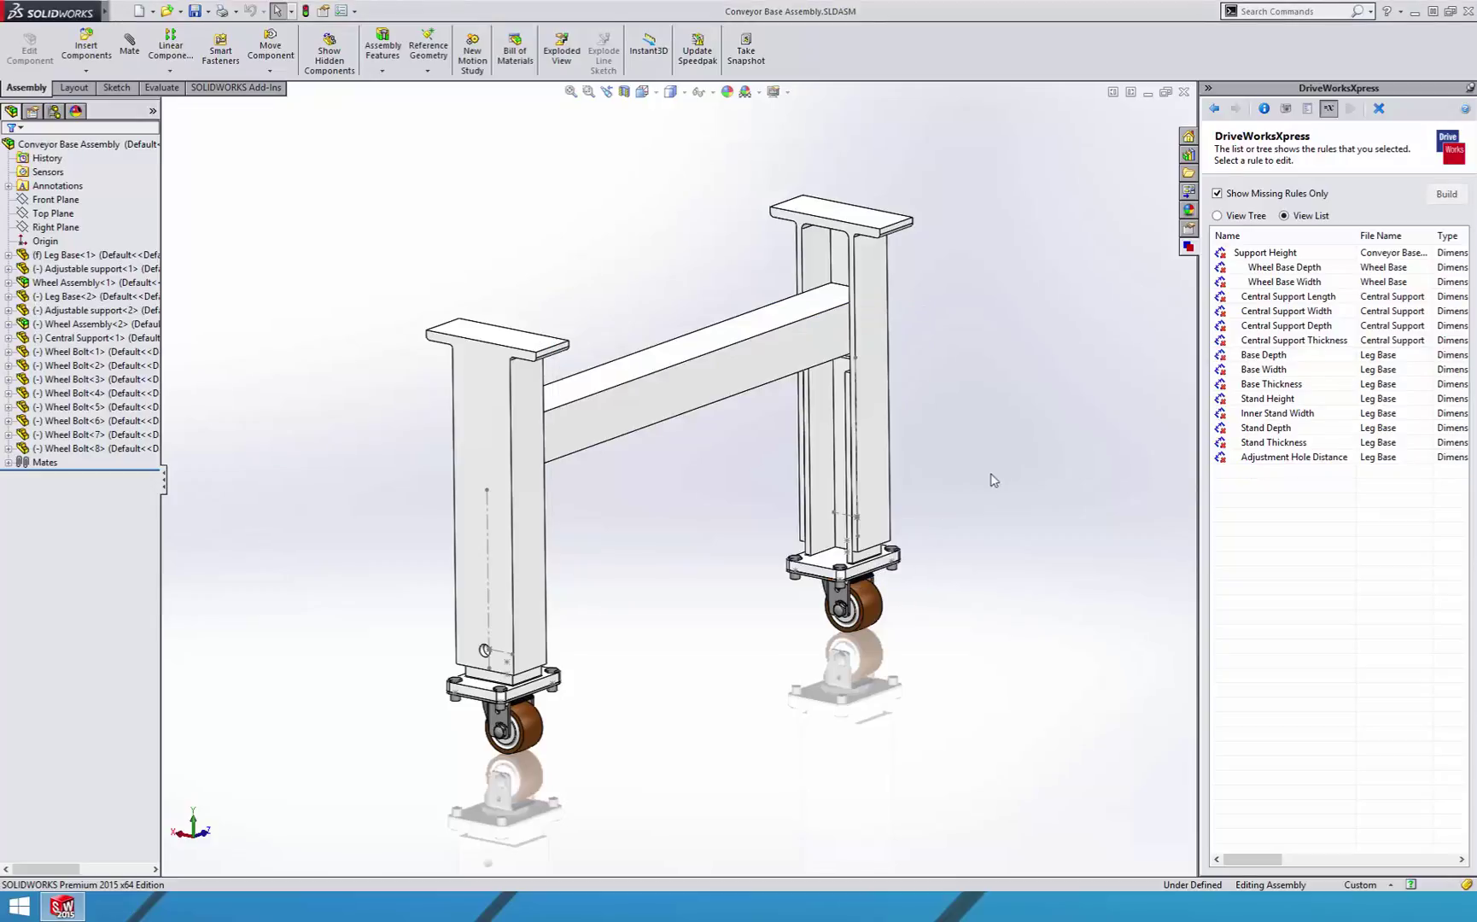
# Set Support Height to the HeightofFrame/ThicknessofMaterial inside-height formula scaled by /100*15, giving 70.08825
pyautogui.doubleClick(1281, 258)
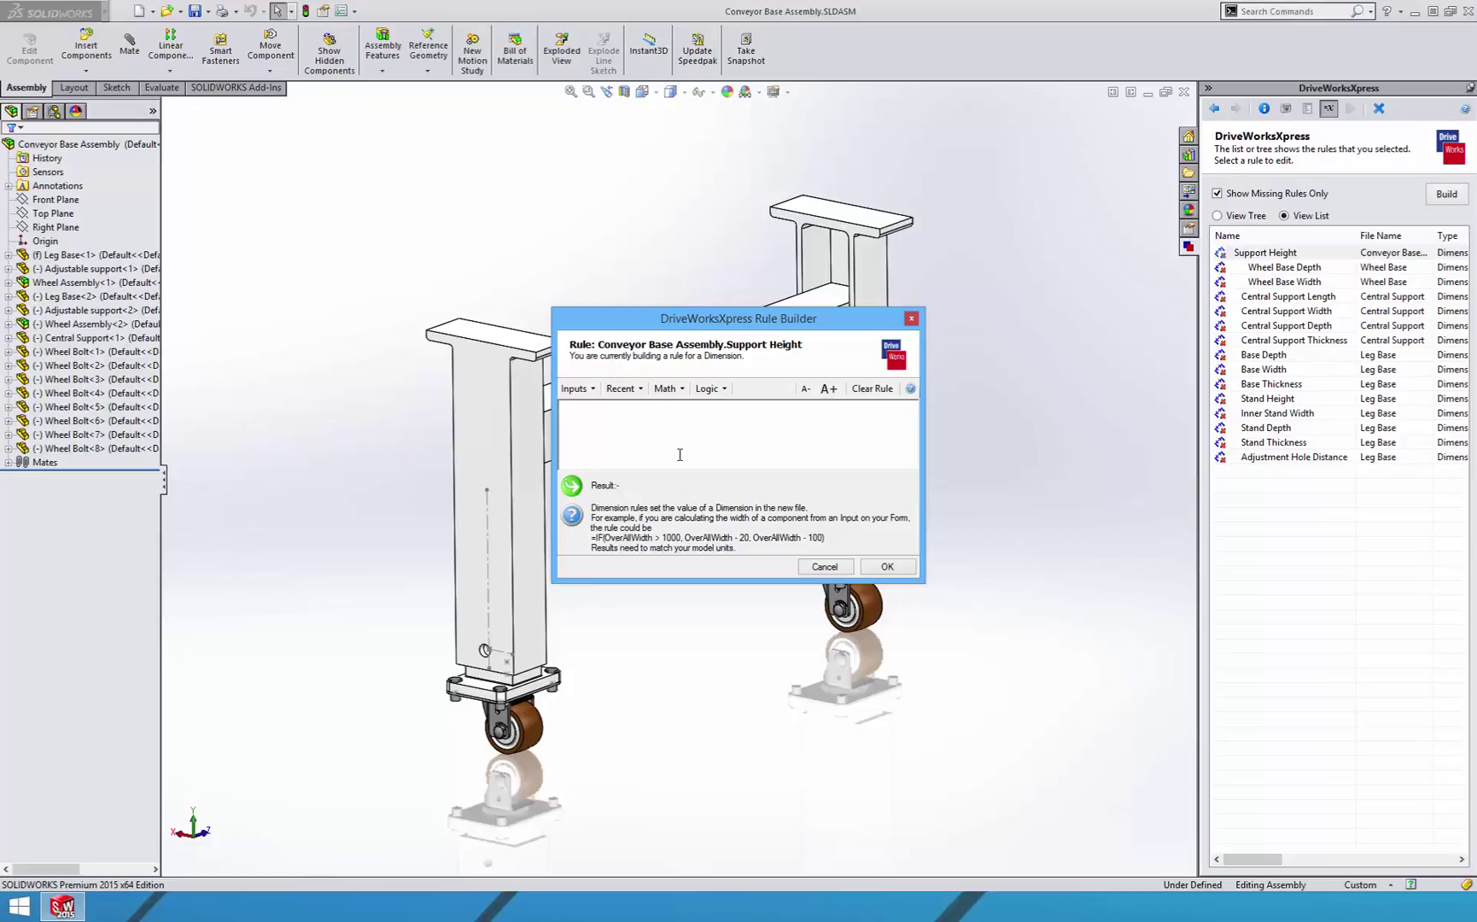
pyautogui.write('(')
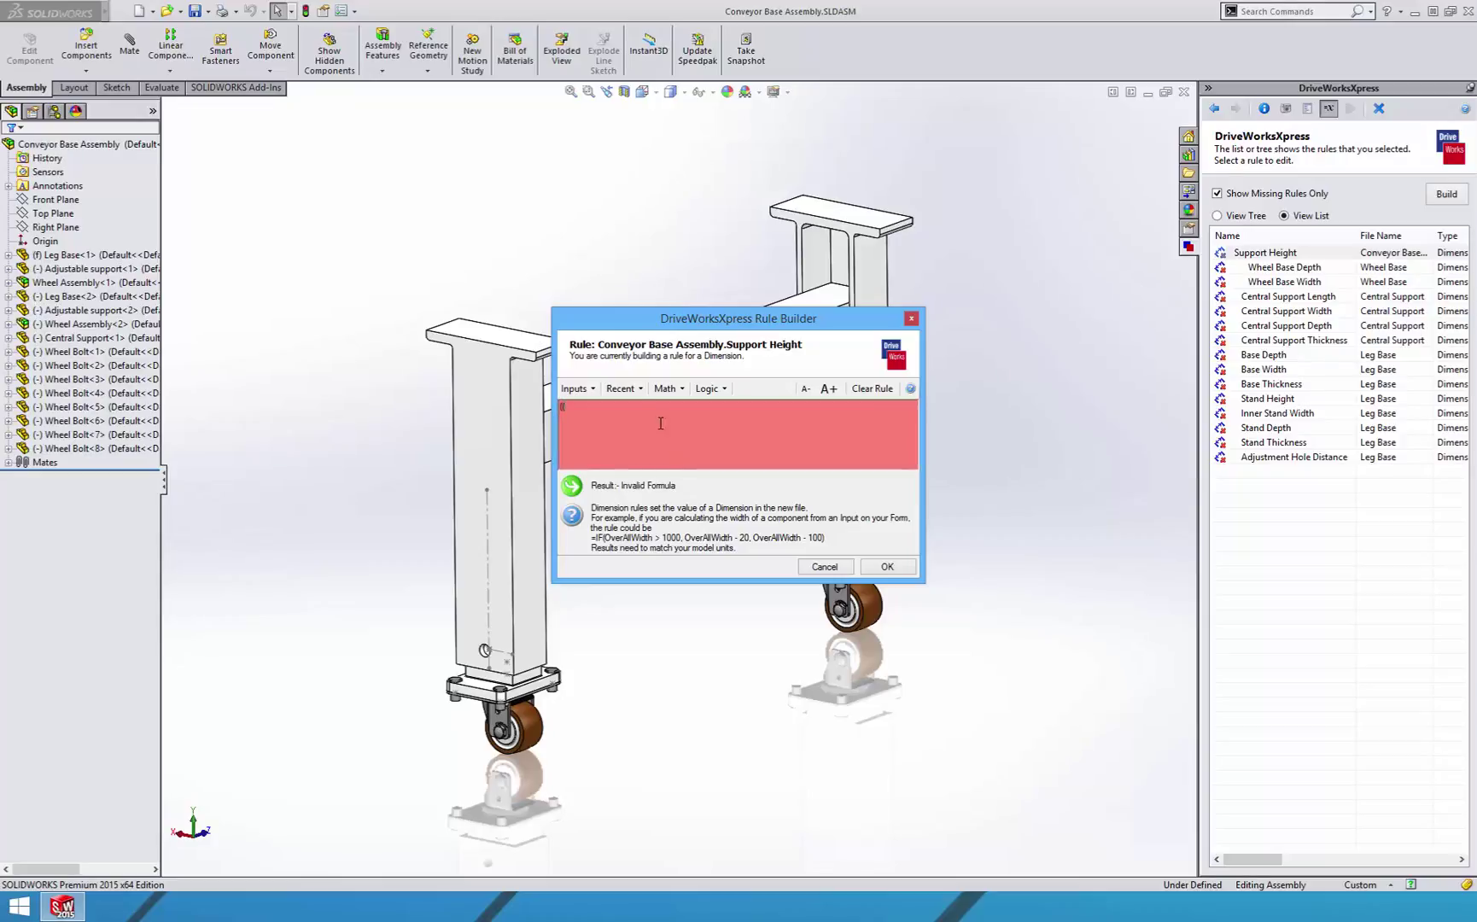
pyautogui.click(579, 392)
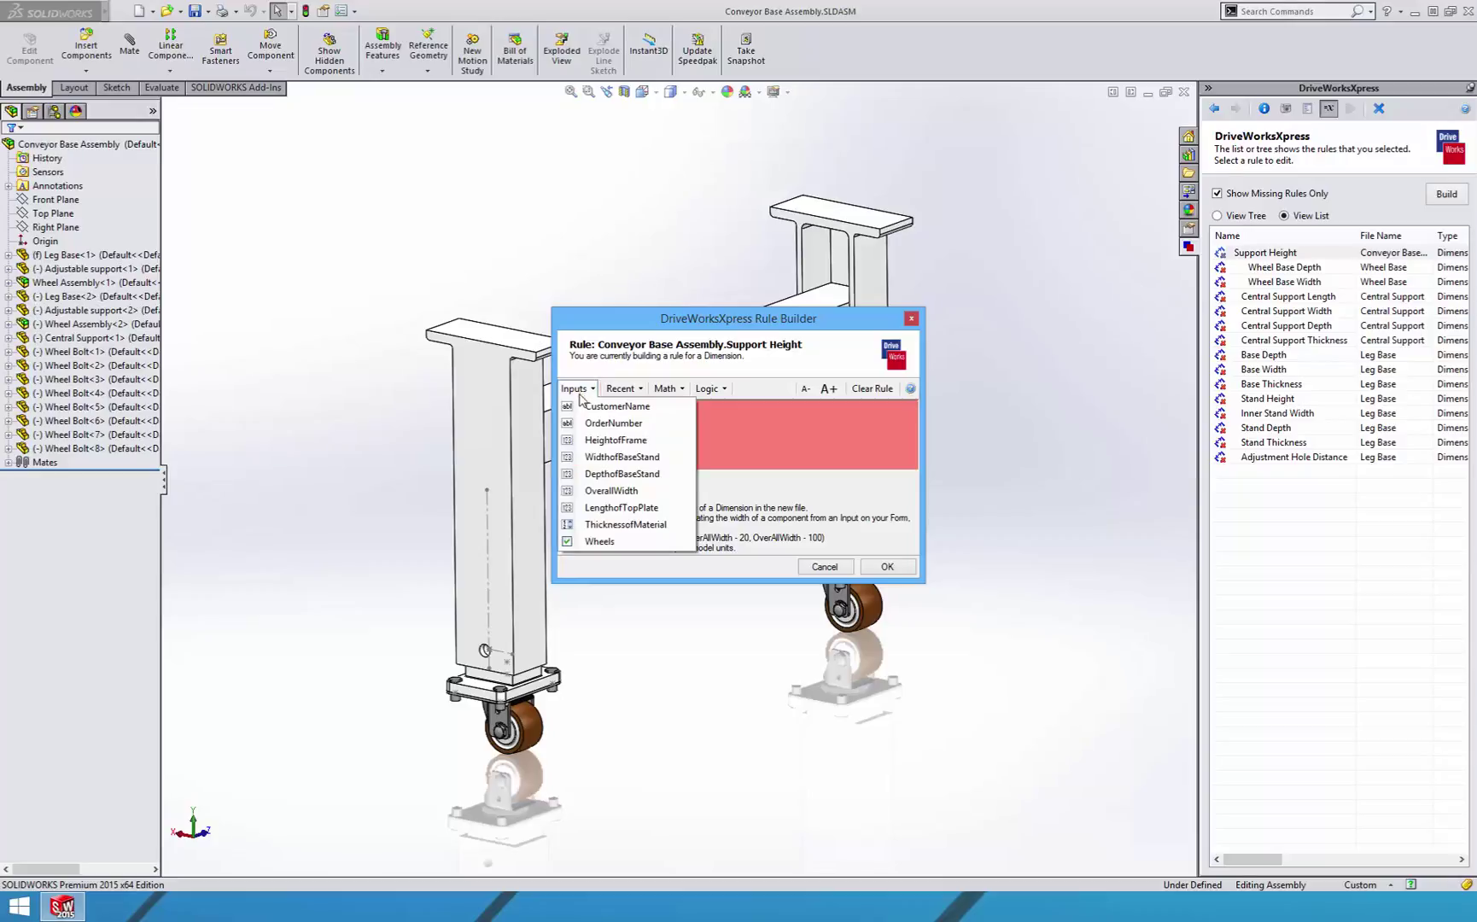
pyautogui.click(614, 440)
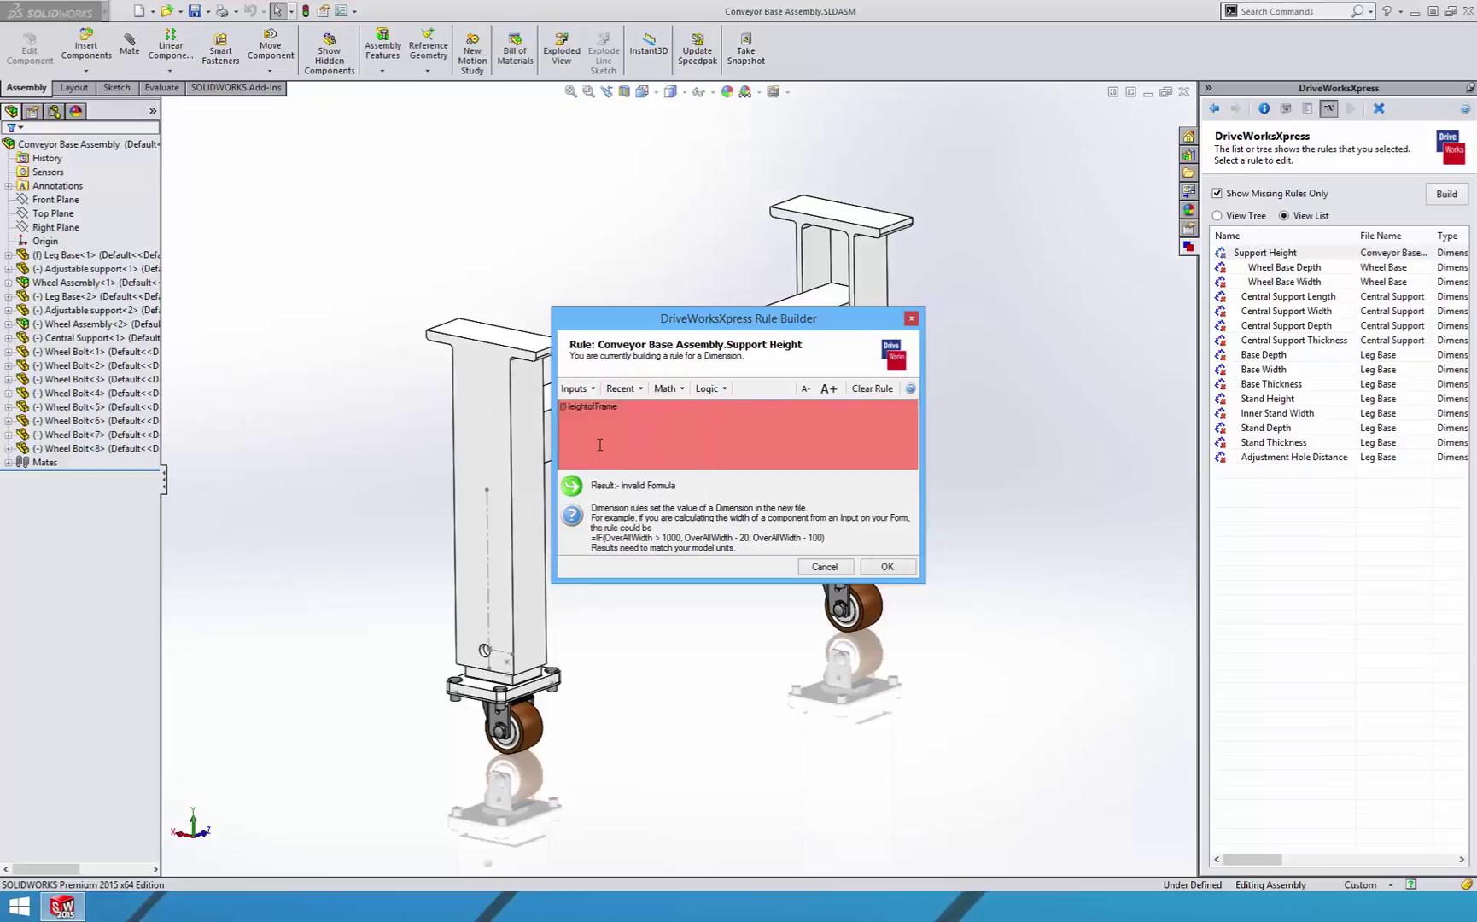
pyautogui.click(578, 389)
pyautogui.click(617, 524)
pyautogui.click(578, 388)
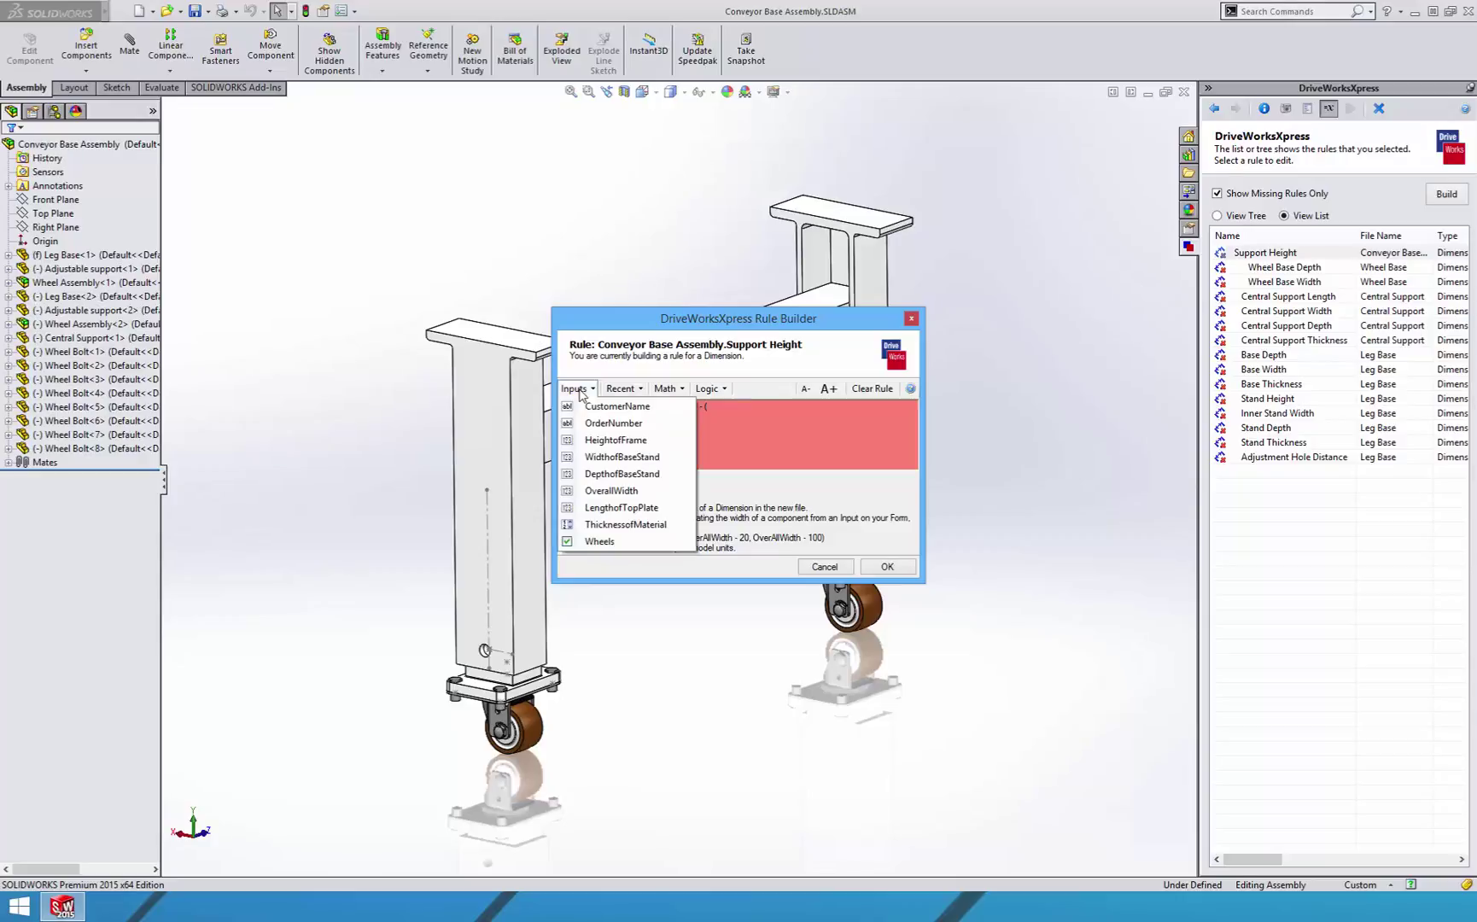
pyautogui.click(607, 525)
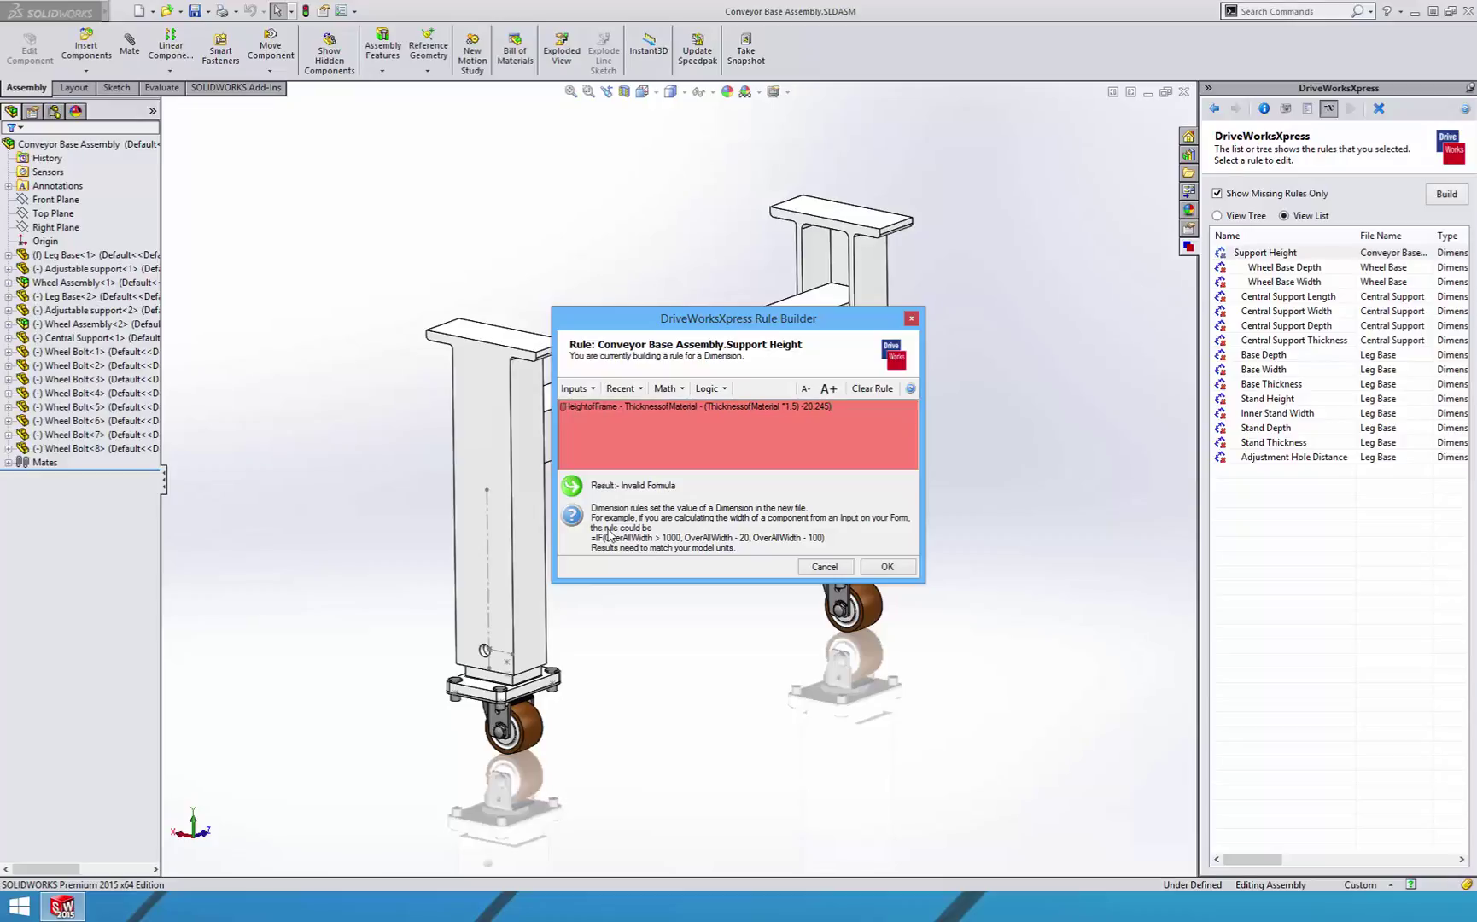
pyautogui.write('/100')
pyautogui.write(')')
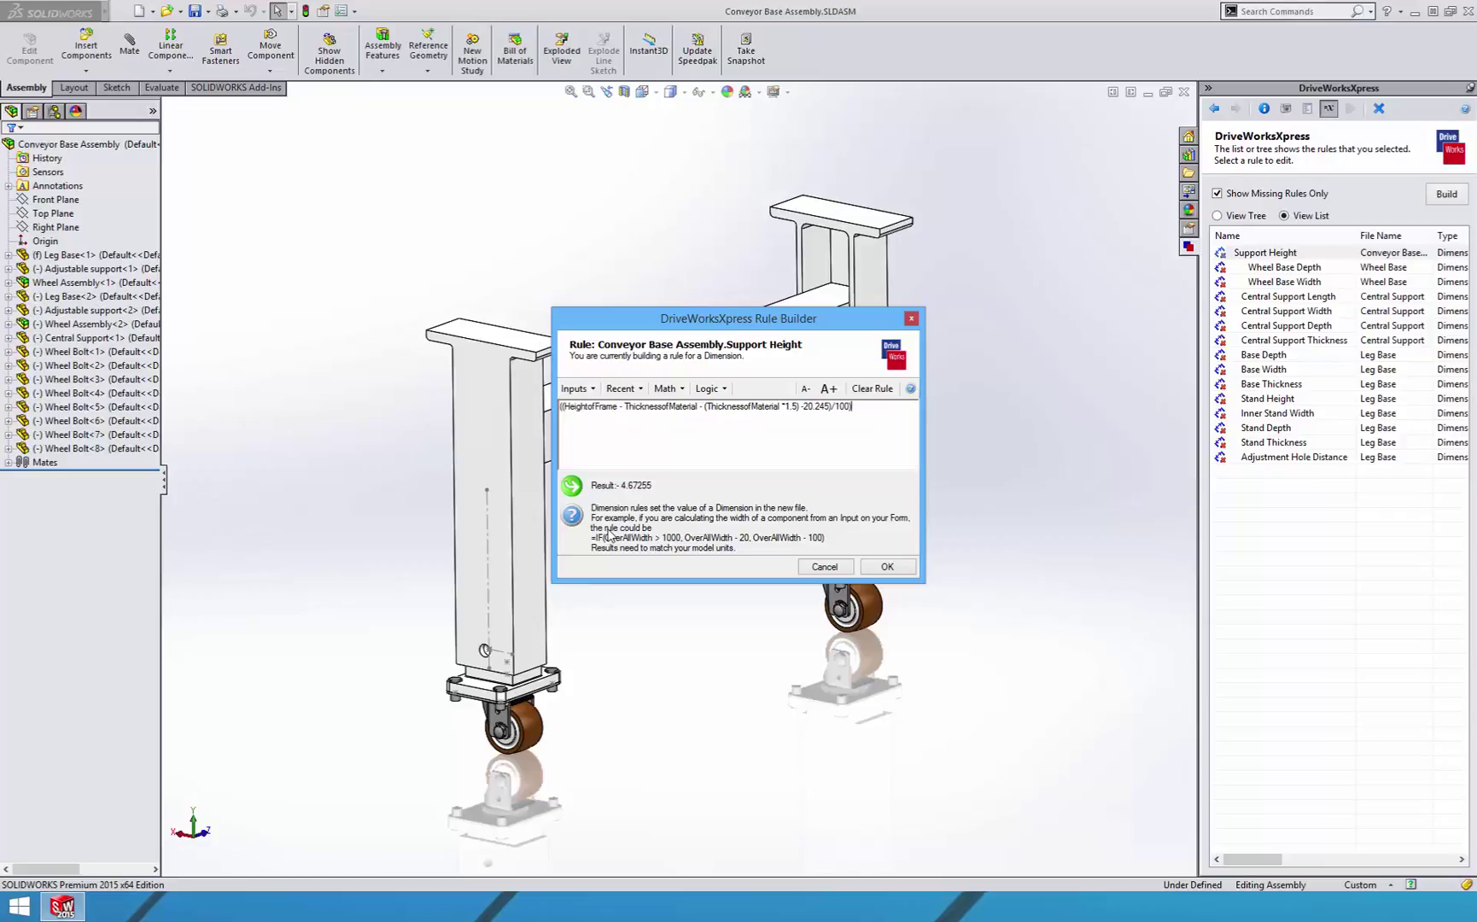
pyautogui.write('*15')
pyautogui.click(888, 567)
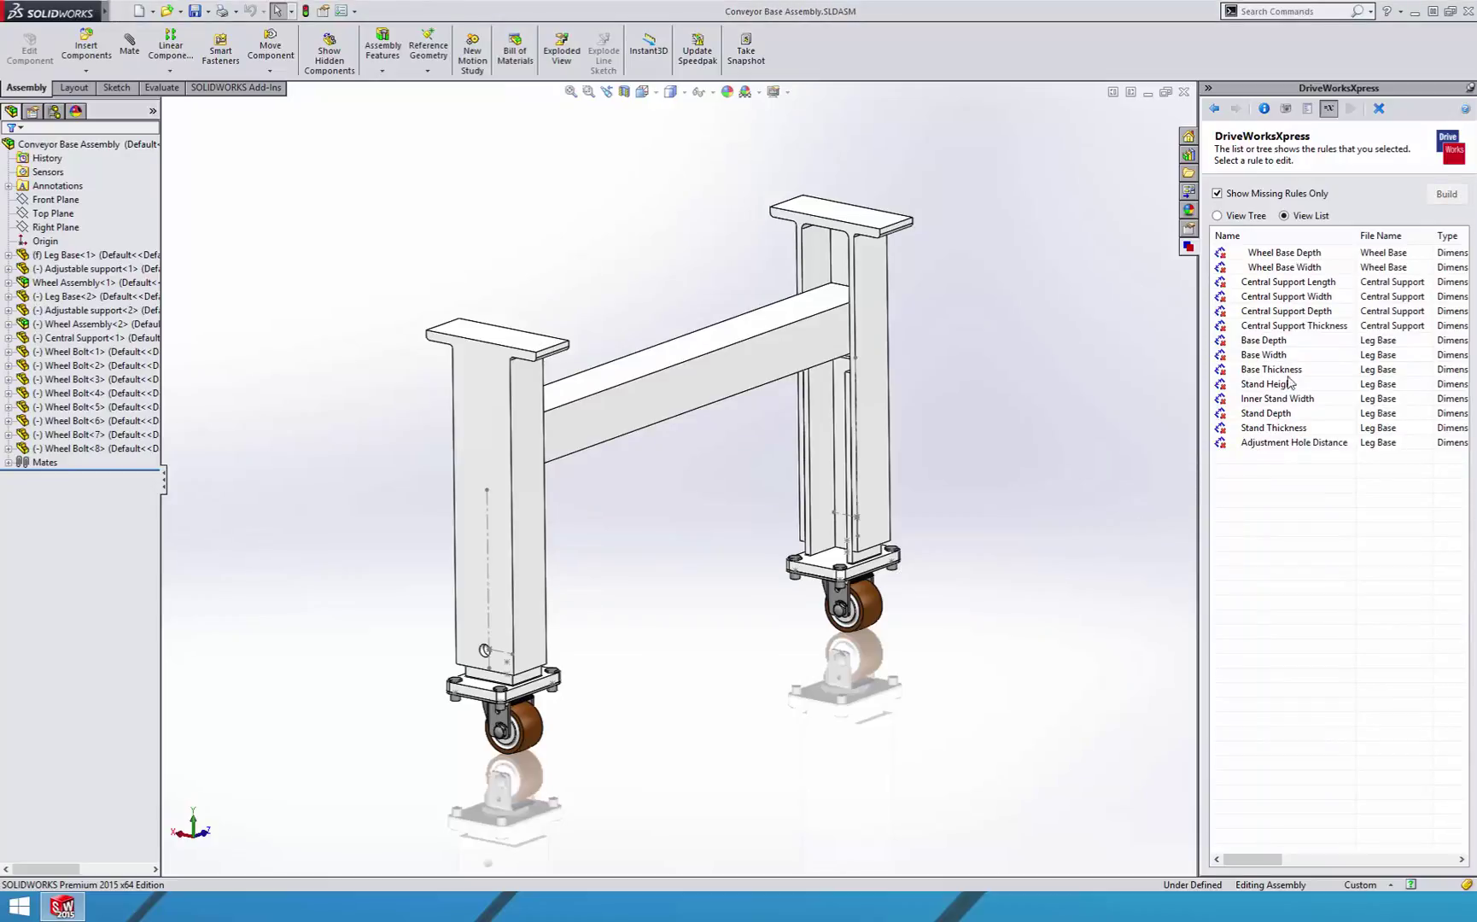
# Set Base Depth to DepthofBaseStand + (2*ThicknessofMaterial) +40, giving 90
pyautogui.doubleClick(1295, 342)
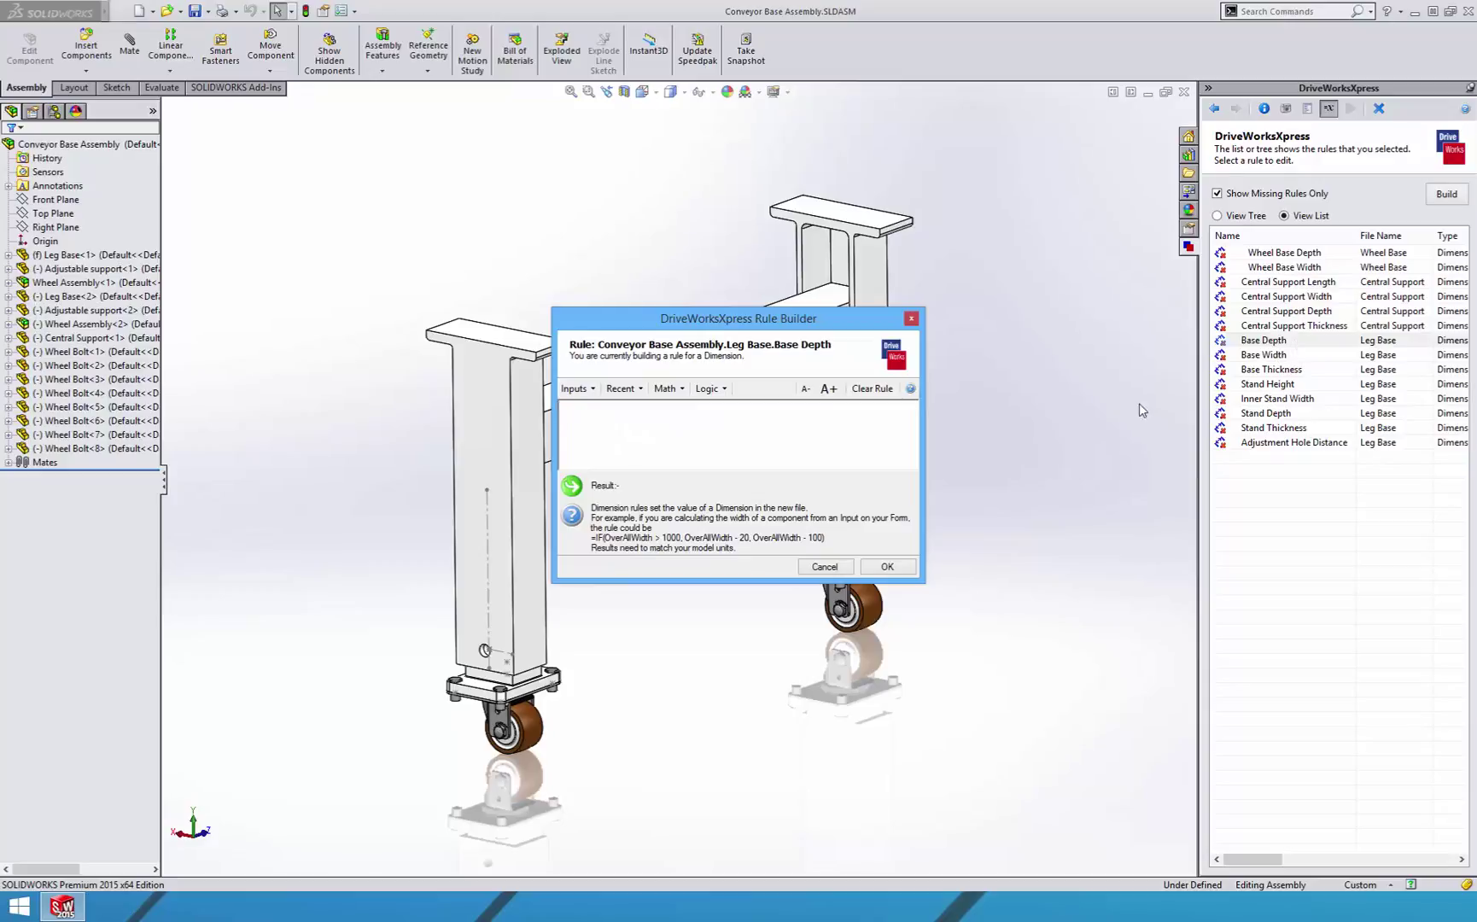
pyautogui.click(595, 396)
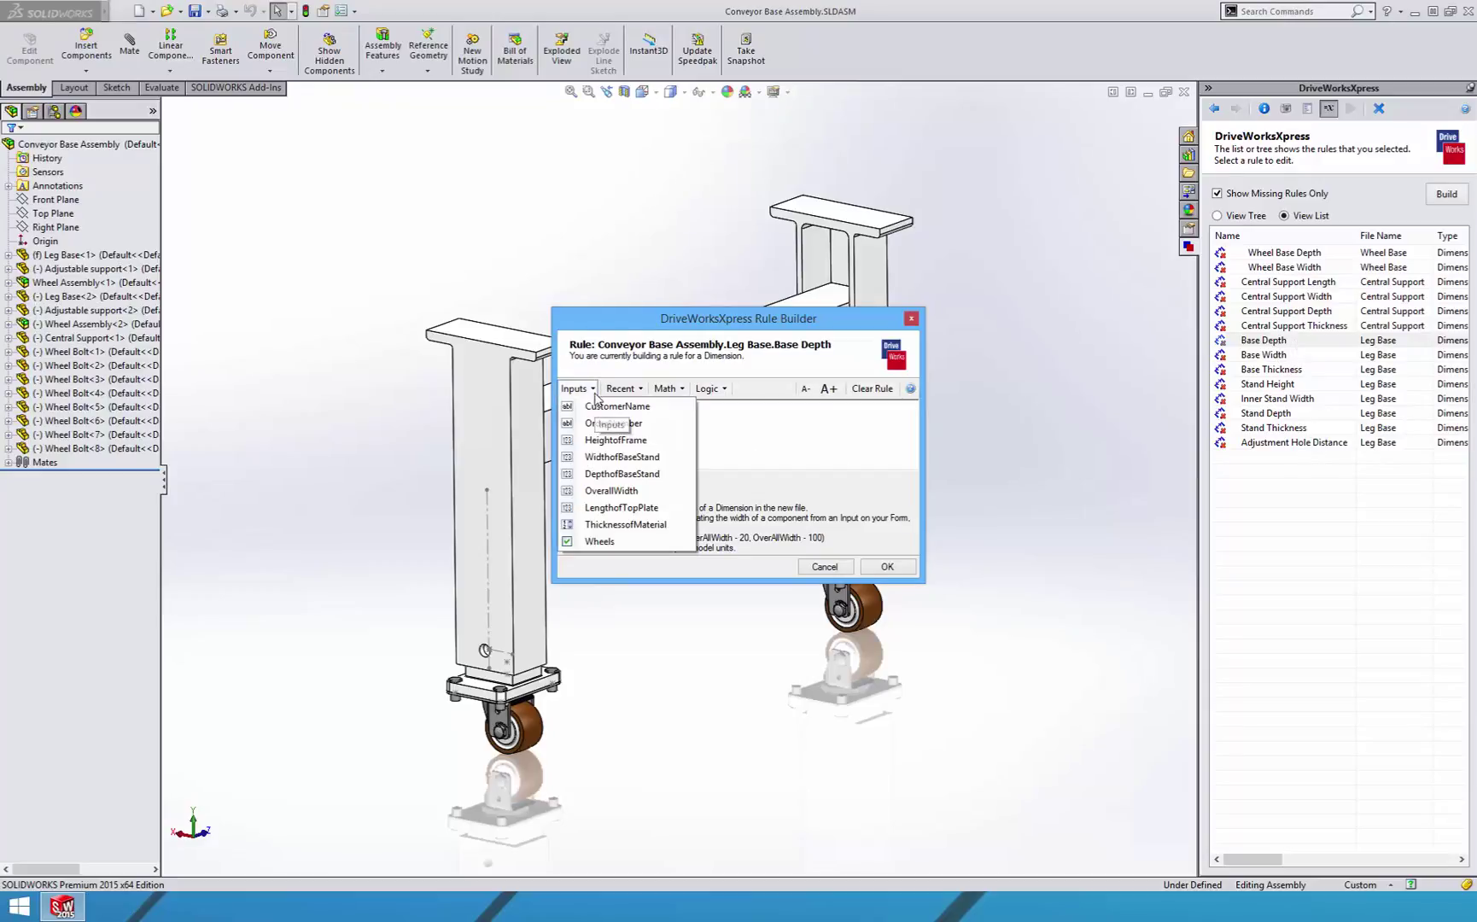
pyautogui.click(622, 475)
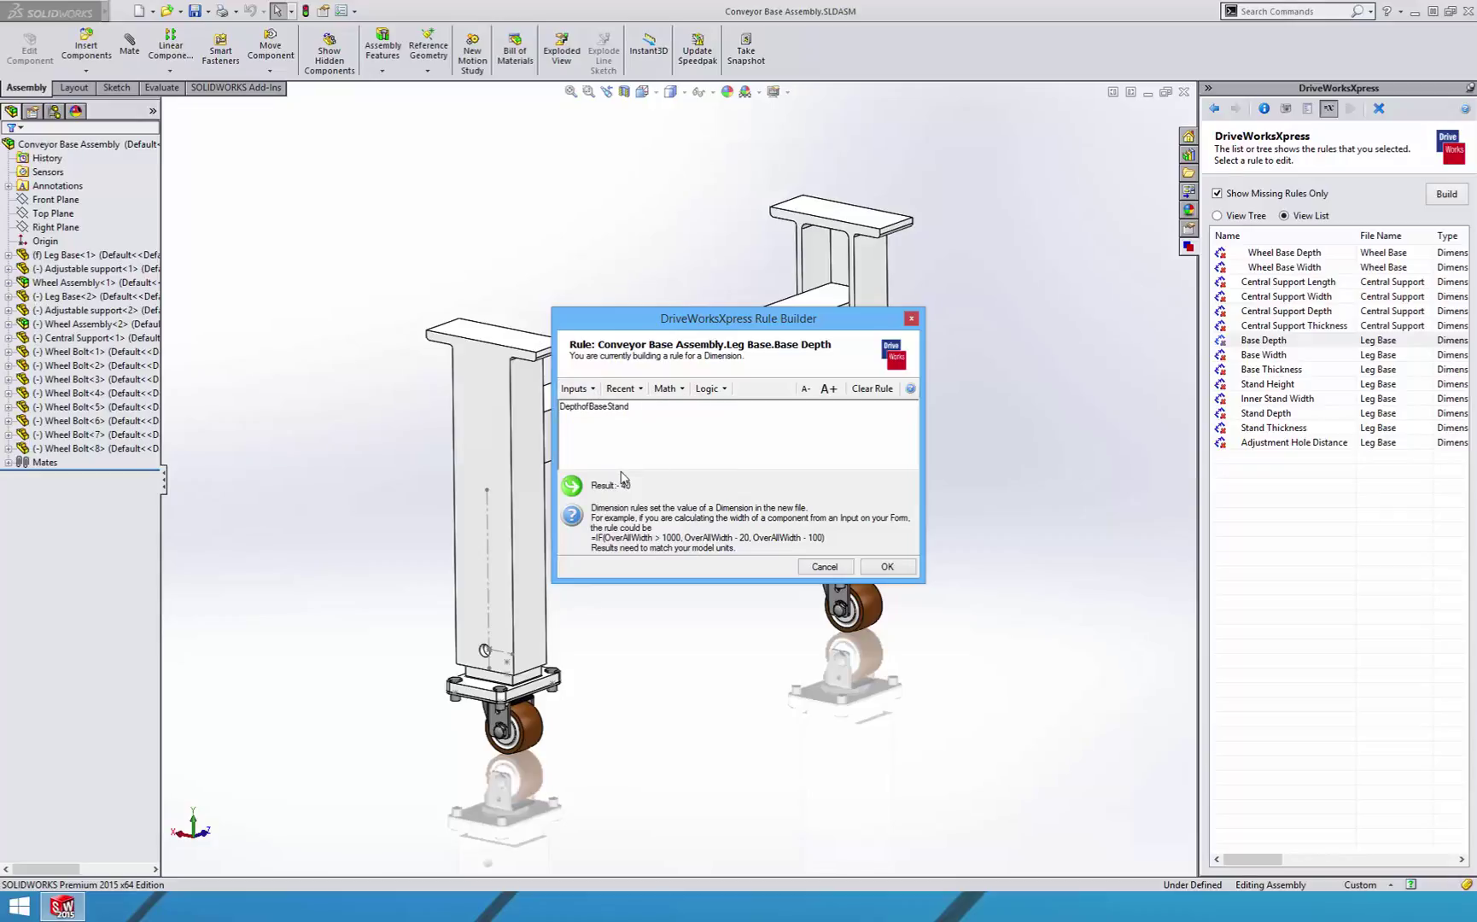
pyautogui.write(' + (2*')
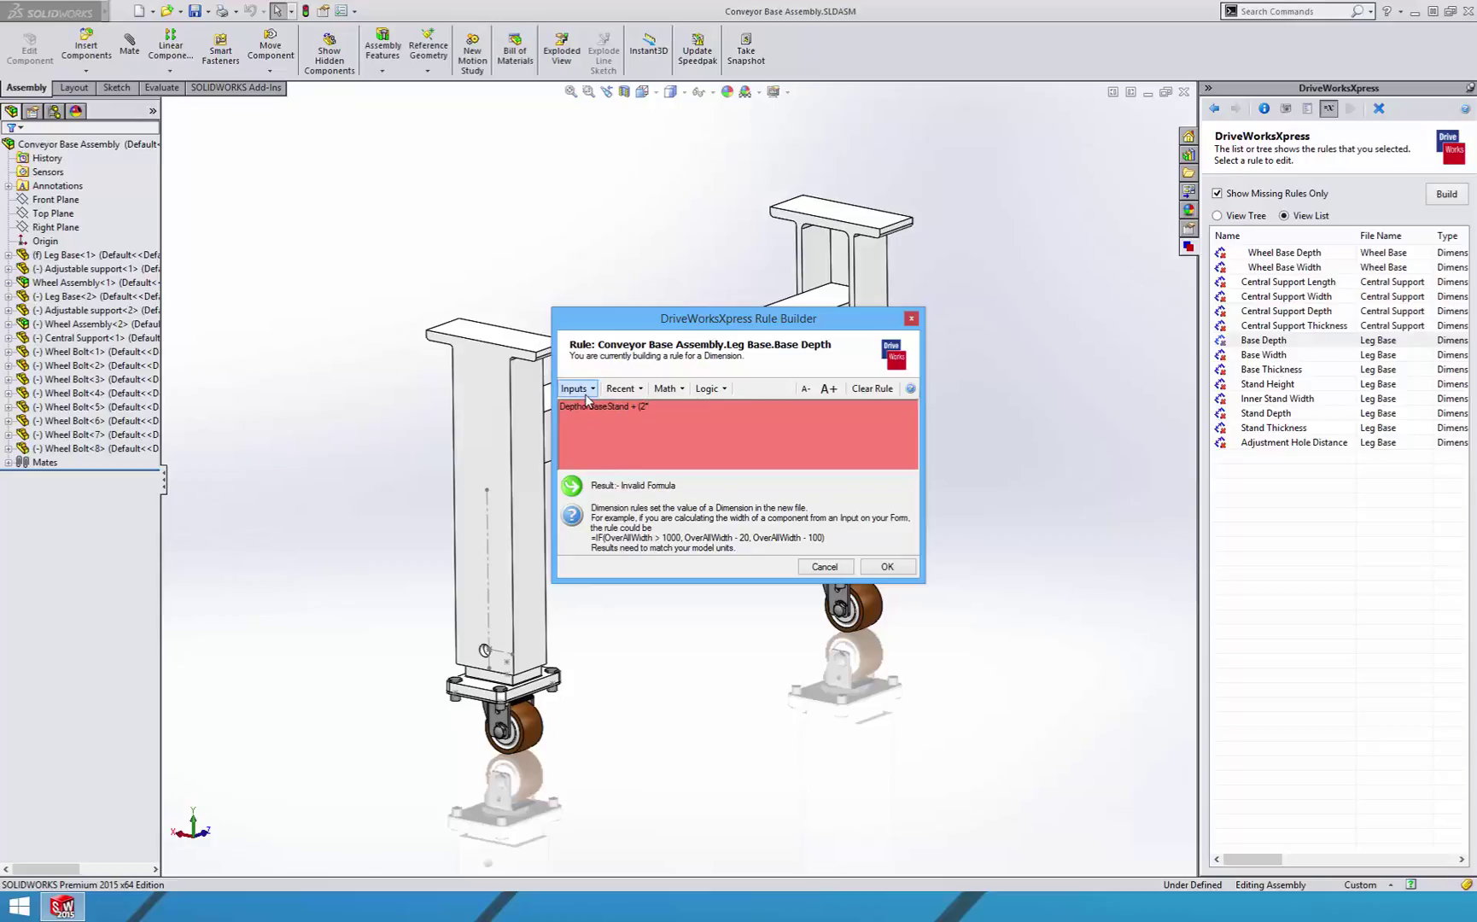
pyautogui.click(574, 388)
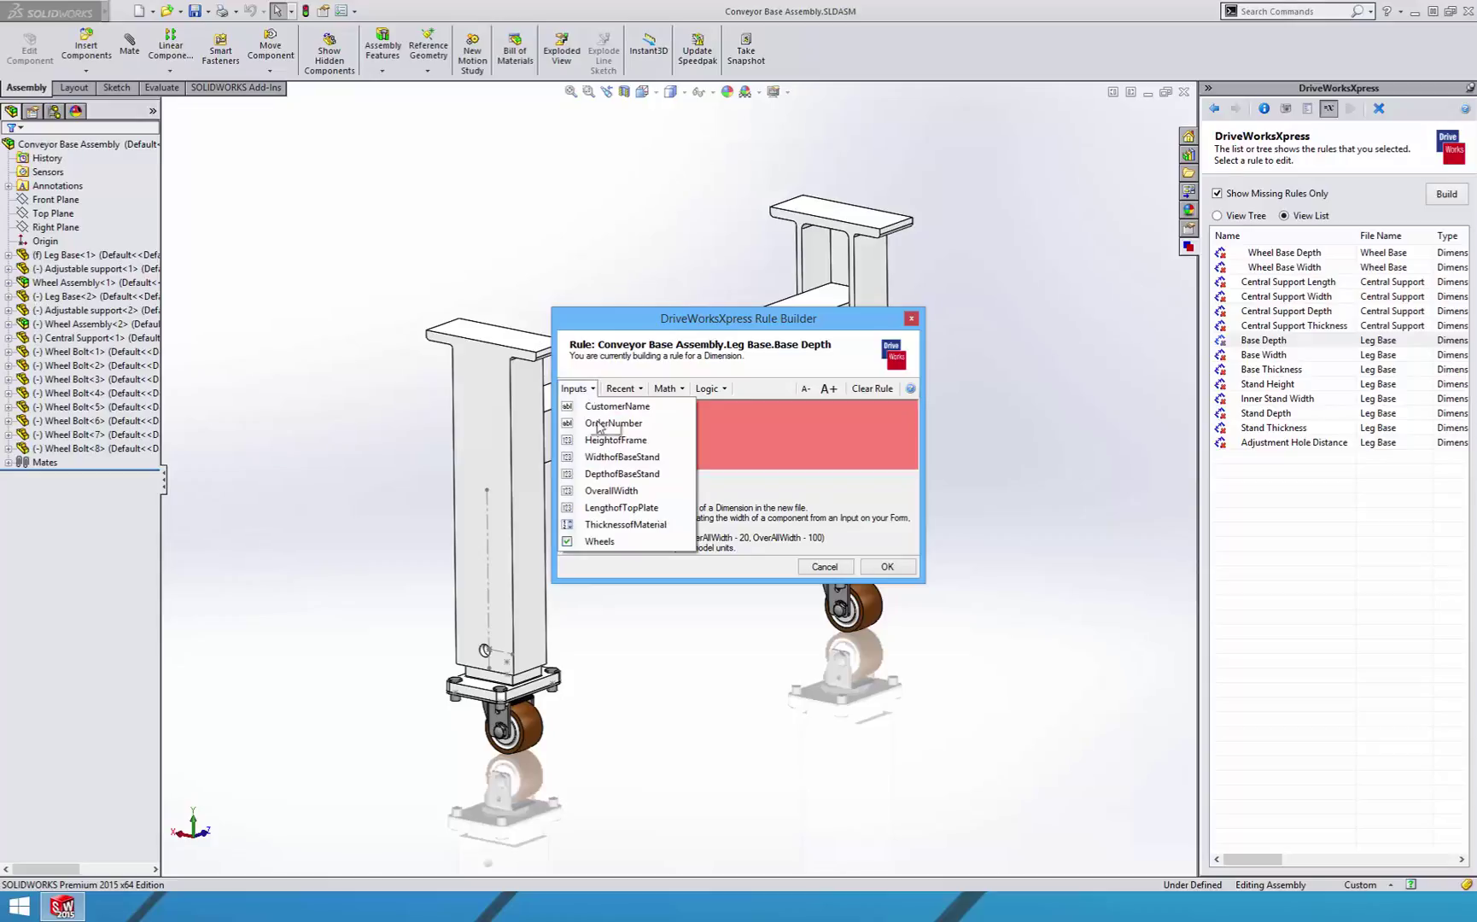
pyautogui.click(624, 529)
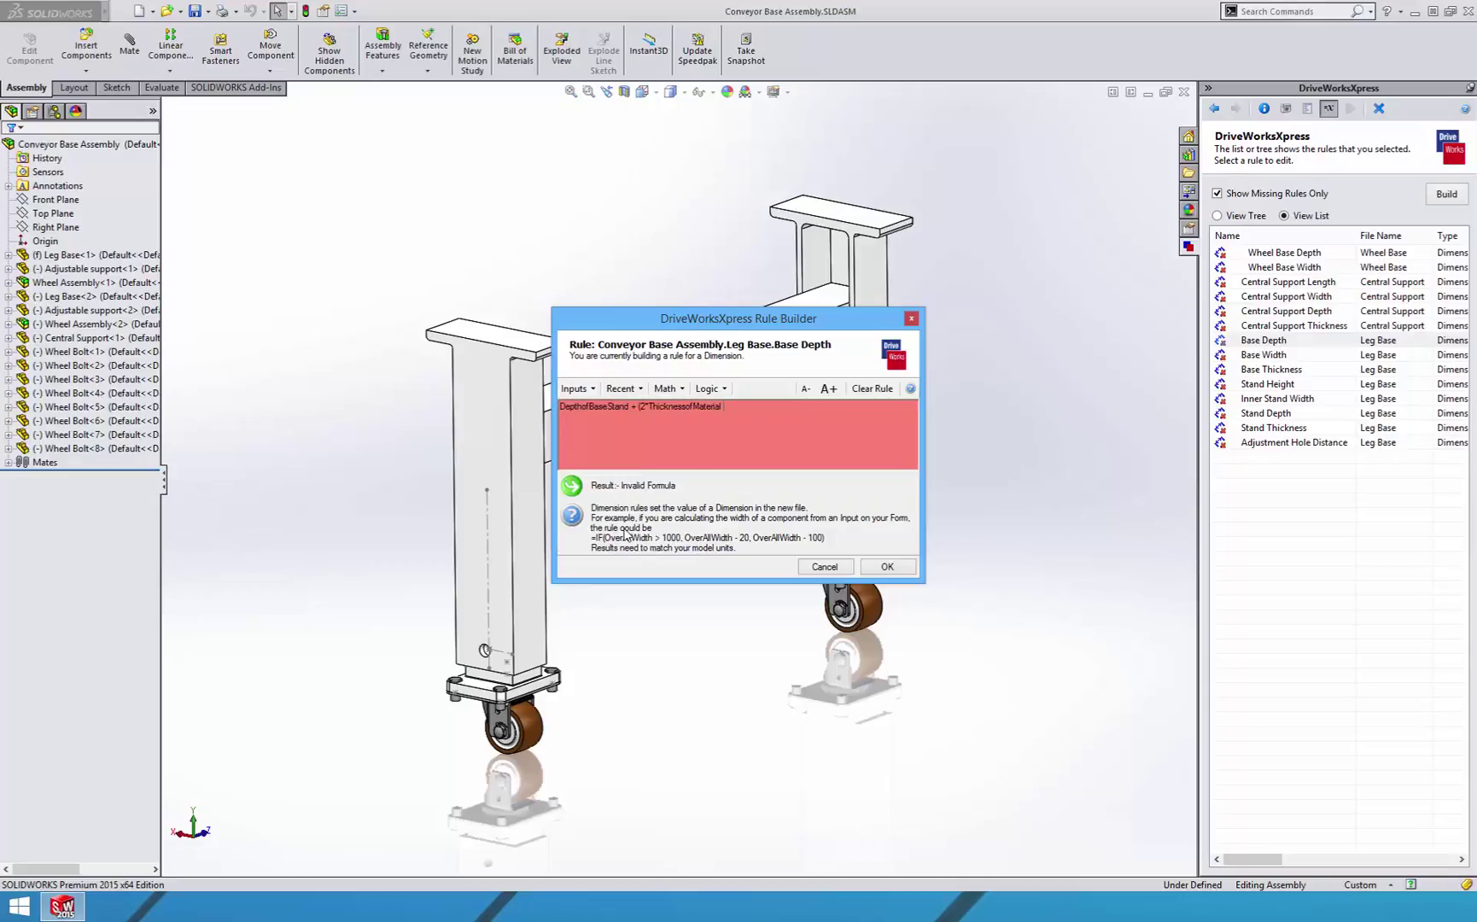
pyautogui.write(') ')
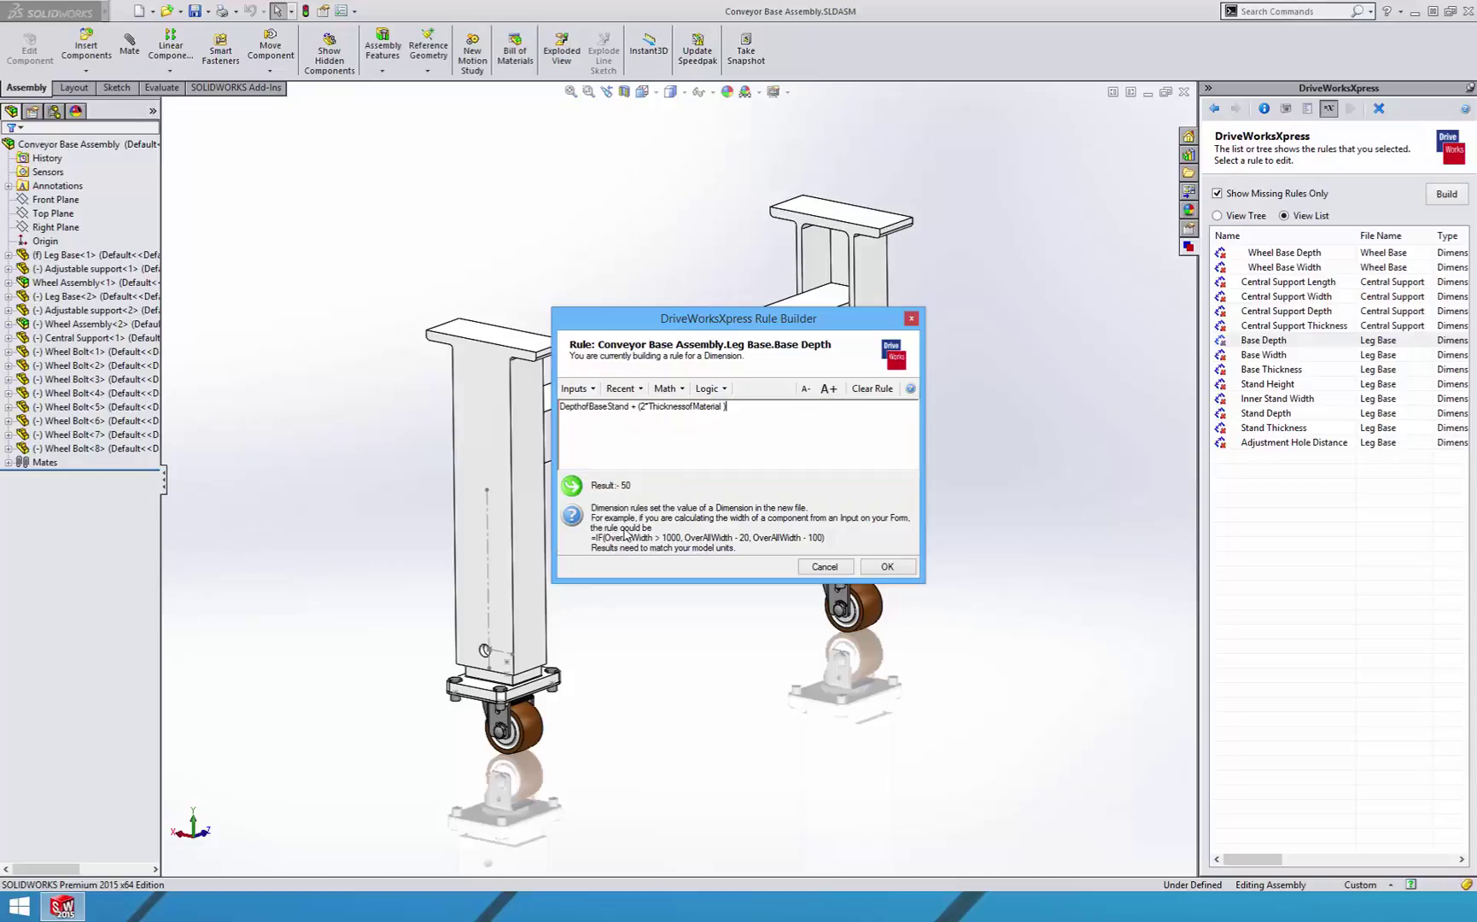
pyautogui.write('+4')
pyautogui.write('0')
pyautogui.click(889, 565)
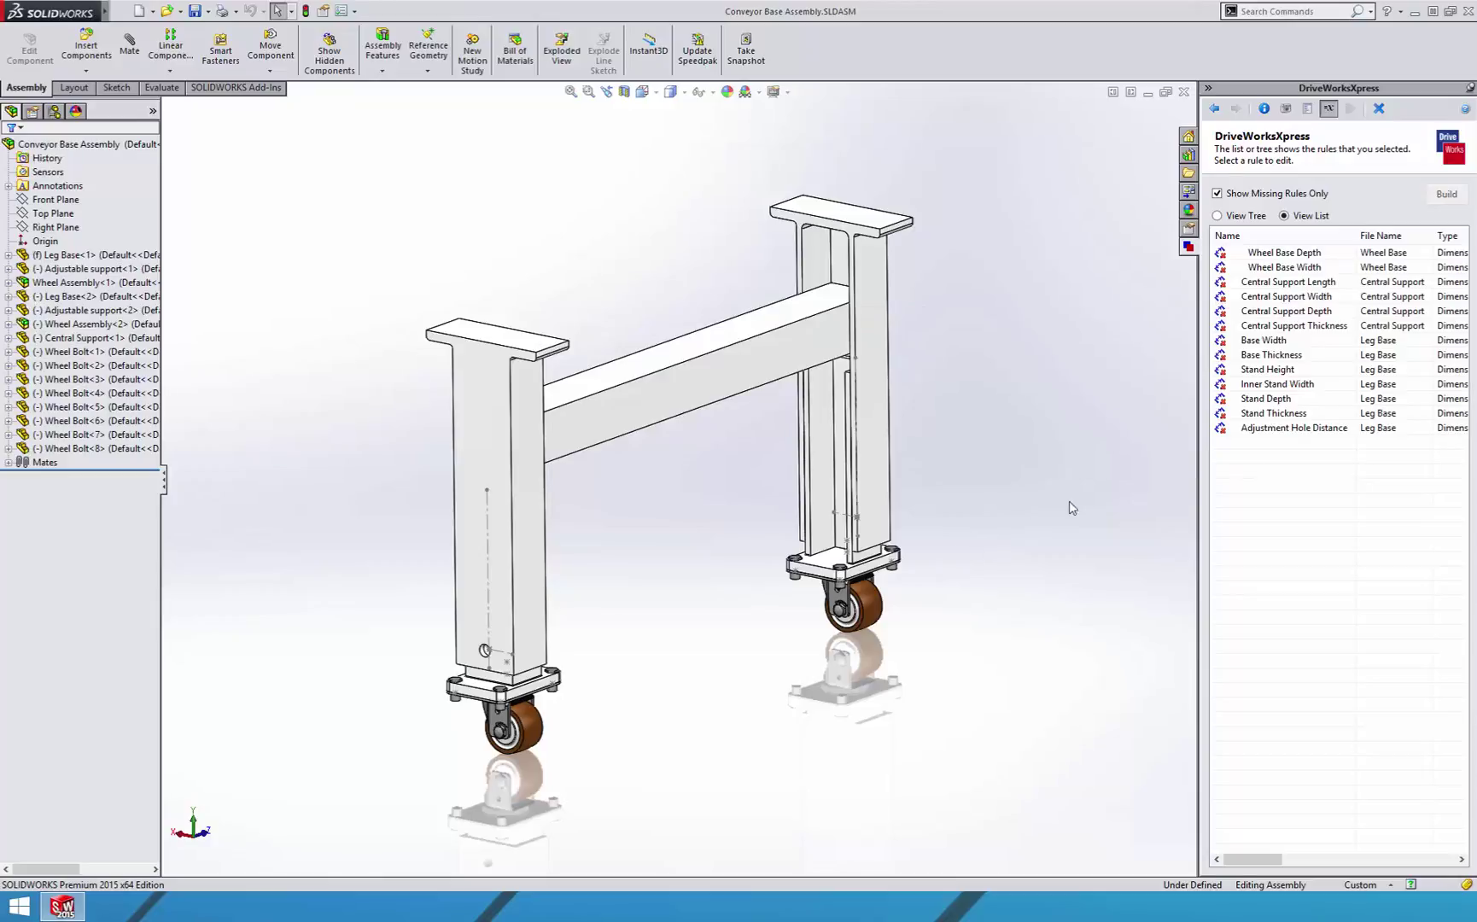
# Give Base Width the rule WidthofBaseStand + (2*ThicknessofMaterial) + 40, giving 110
pyautogui.doubleClick(1288, 341)
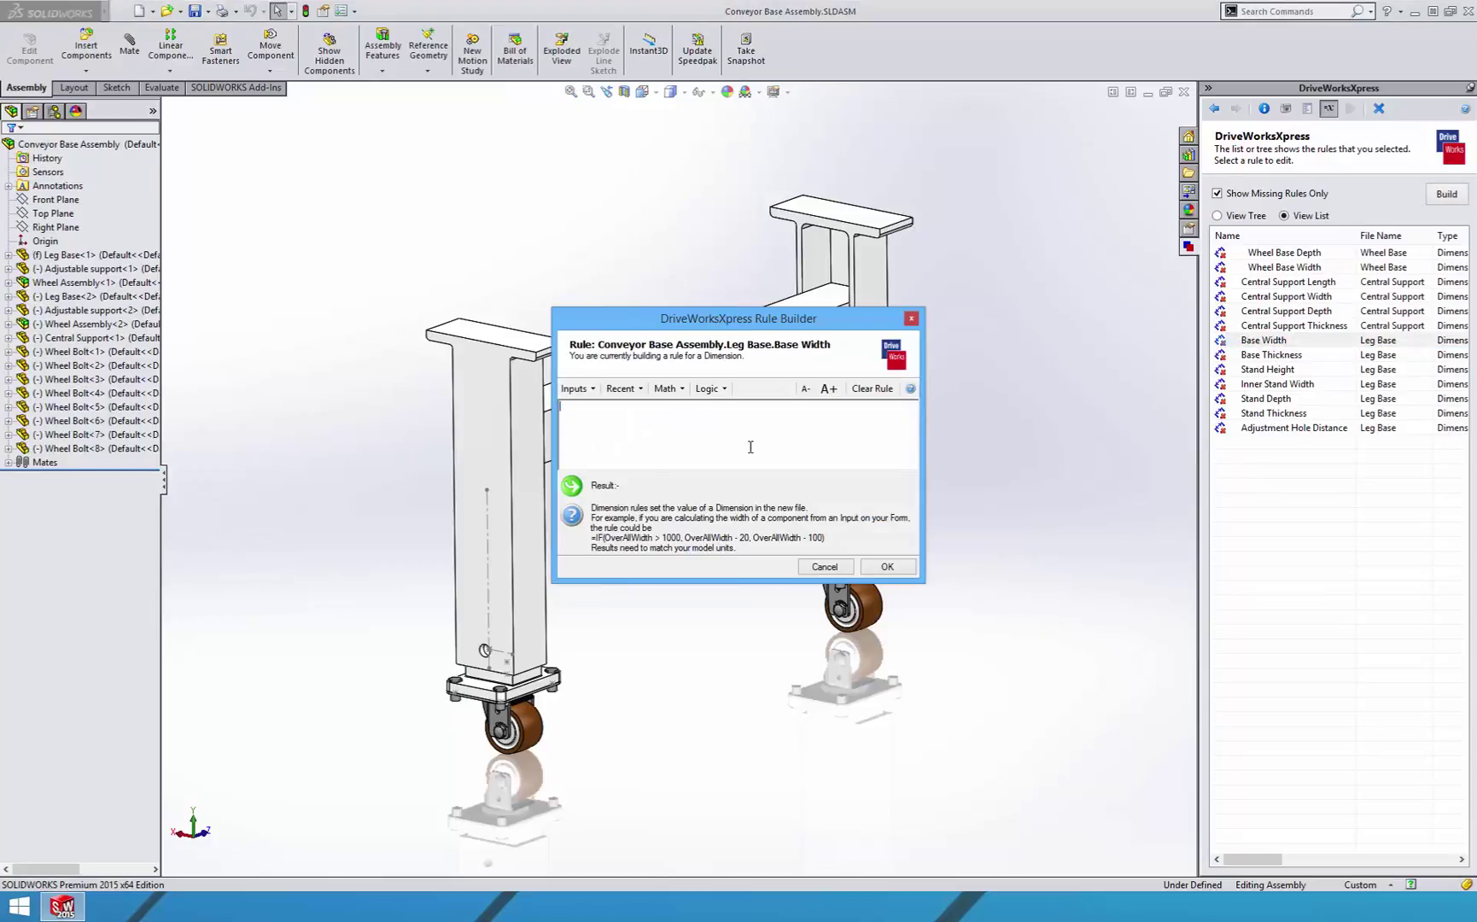
pyautogui.click(575, 388)
pyautogui.click(607, 459)
pyautogui.write('+(2*')
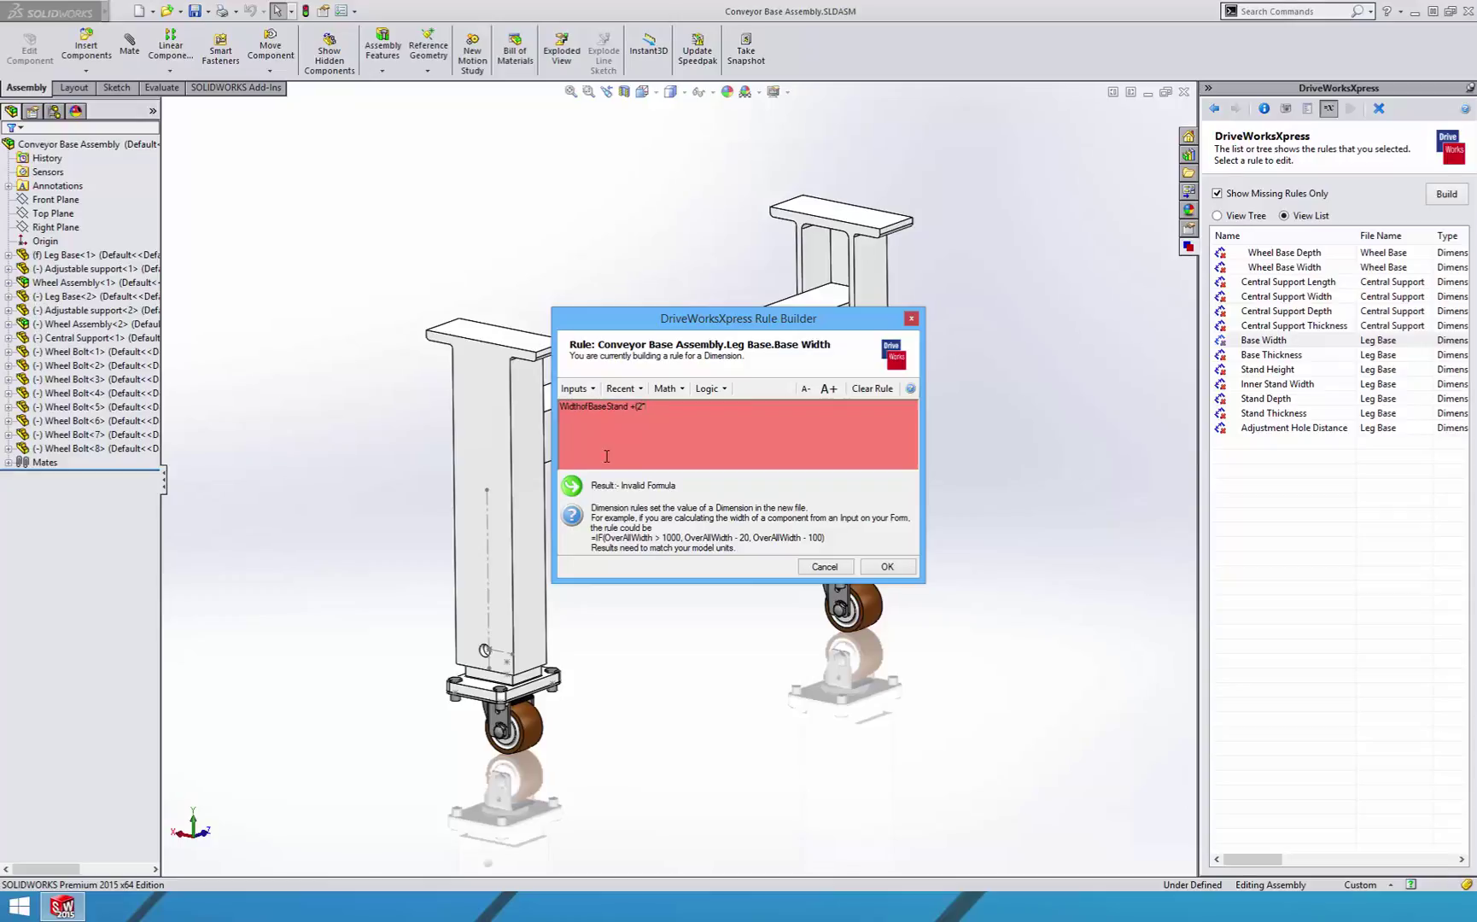
pyautogui.click(577, 388)
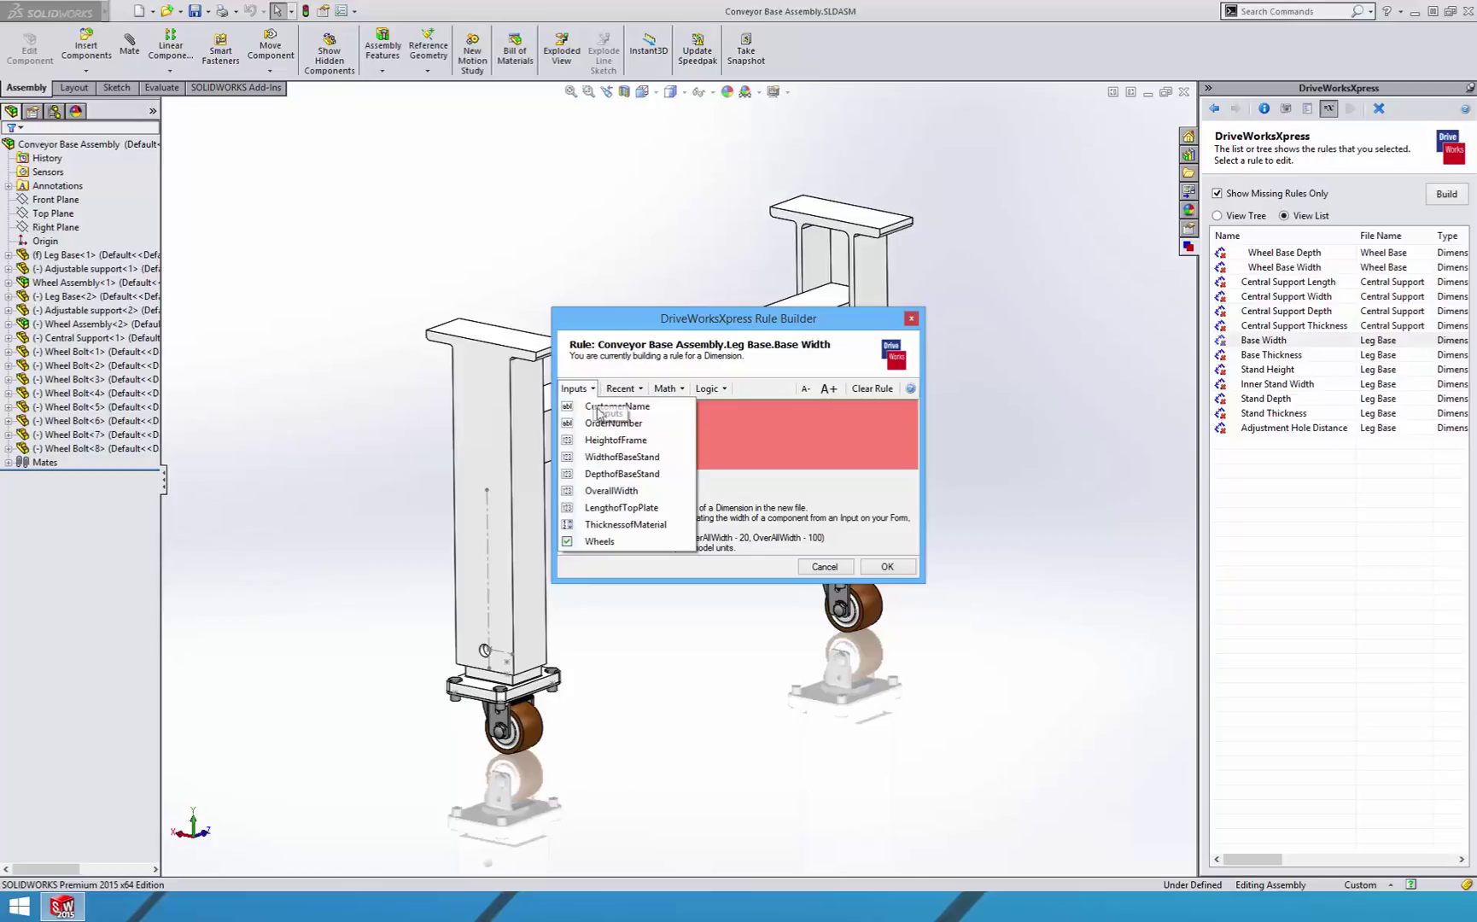
pyautogui.click(617, 525)
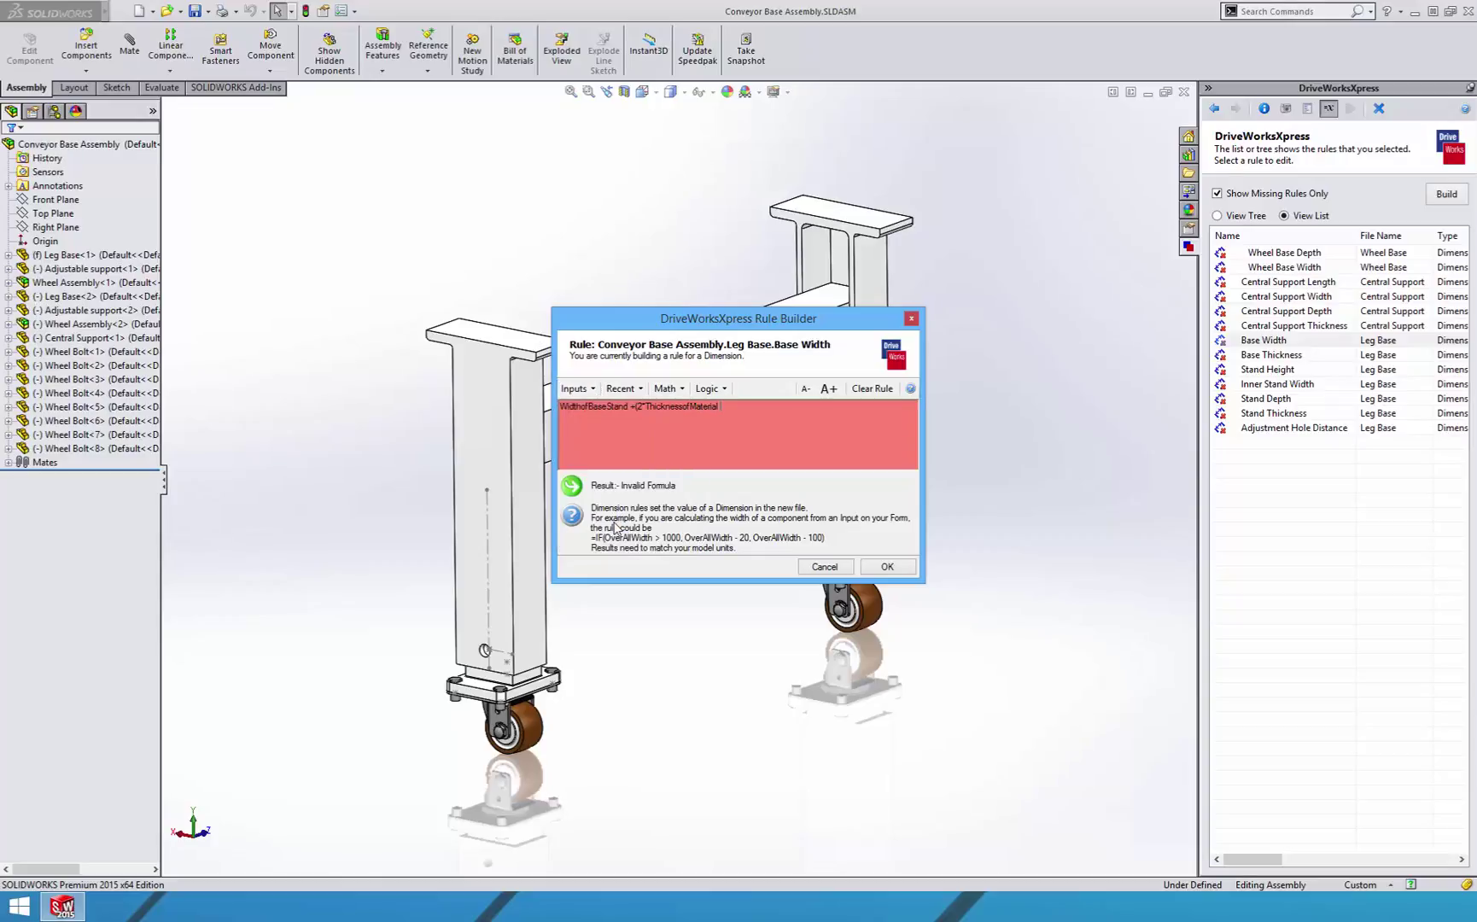
pyautogui.write(')')
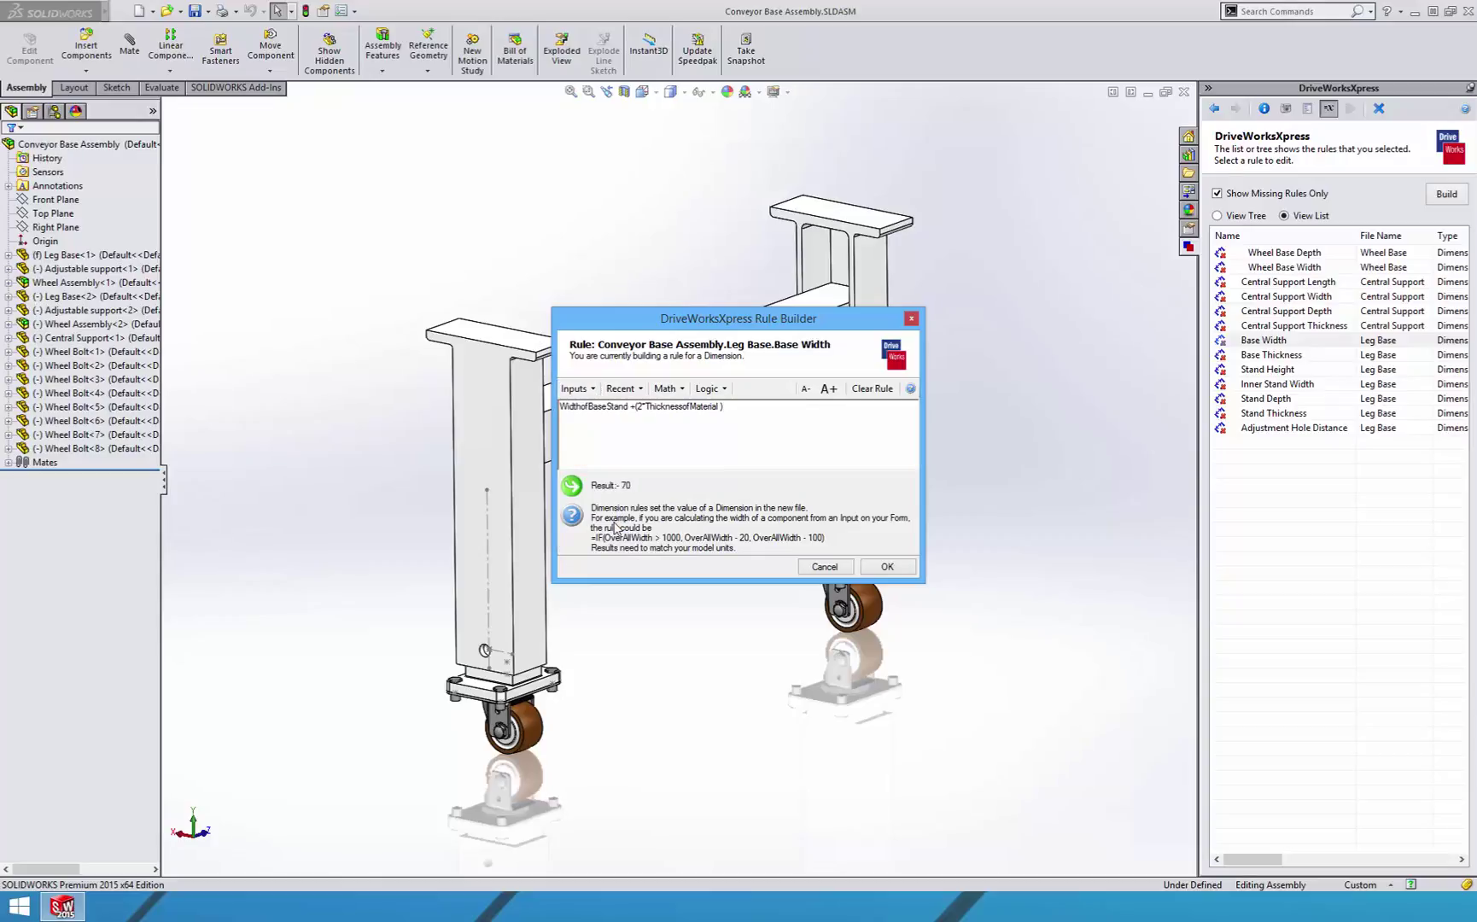
pyautogui.write('+40')
pyautogui.click(902, 566)
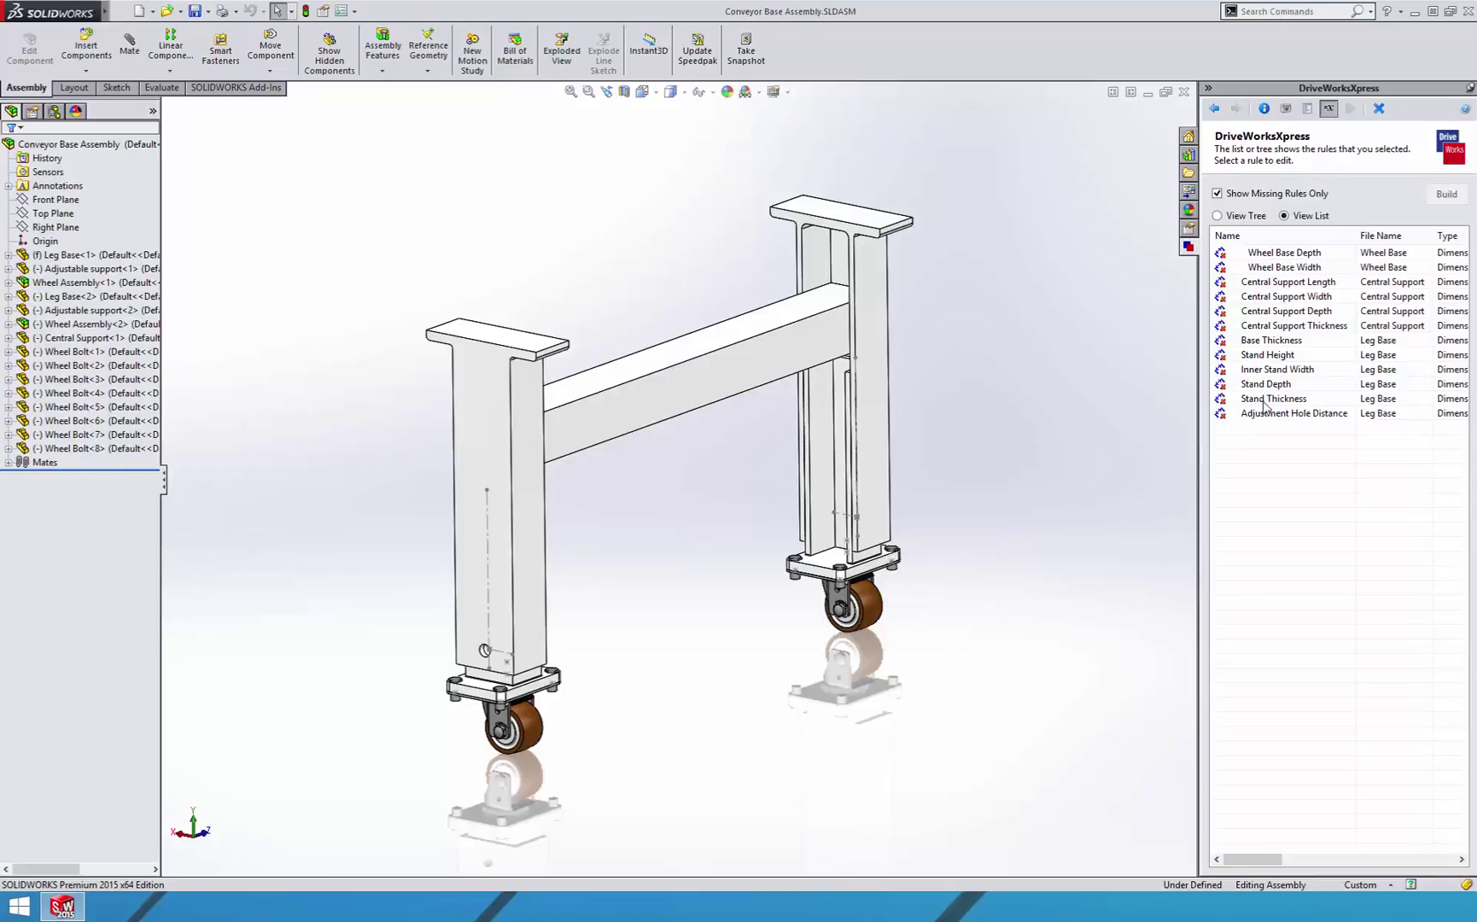
# Set the Inner Stand Width rule to WidthofBaseStand - (2*ThicknessofMaterial), giving 50
pyautogui.doubleClick(1305, 376)
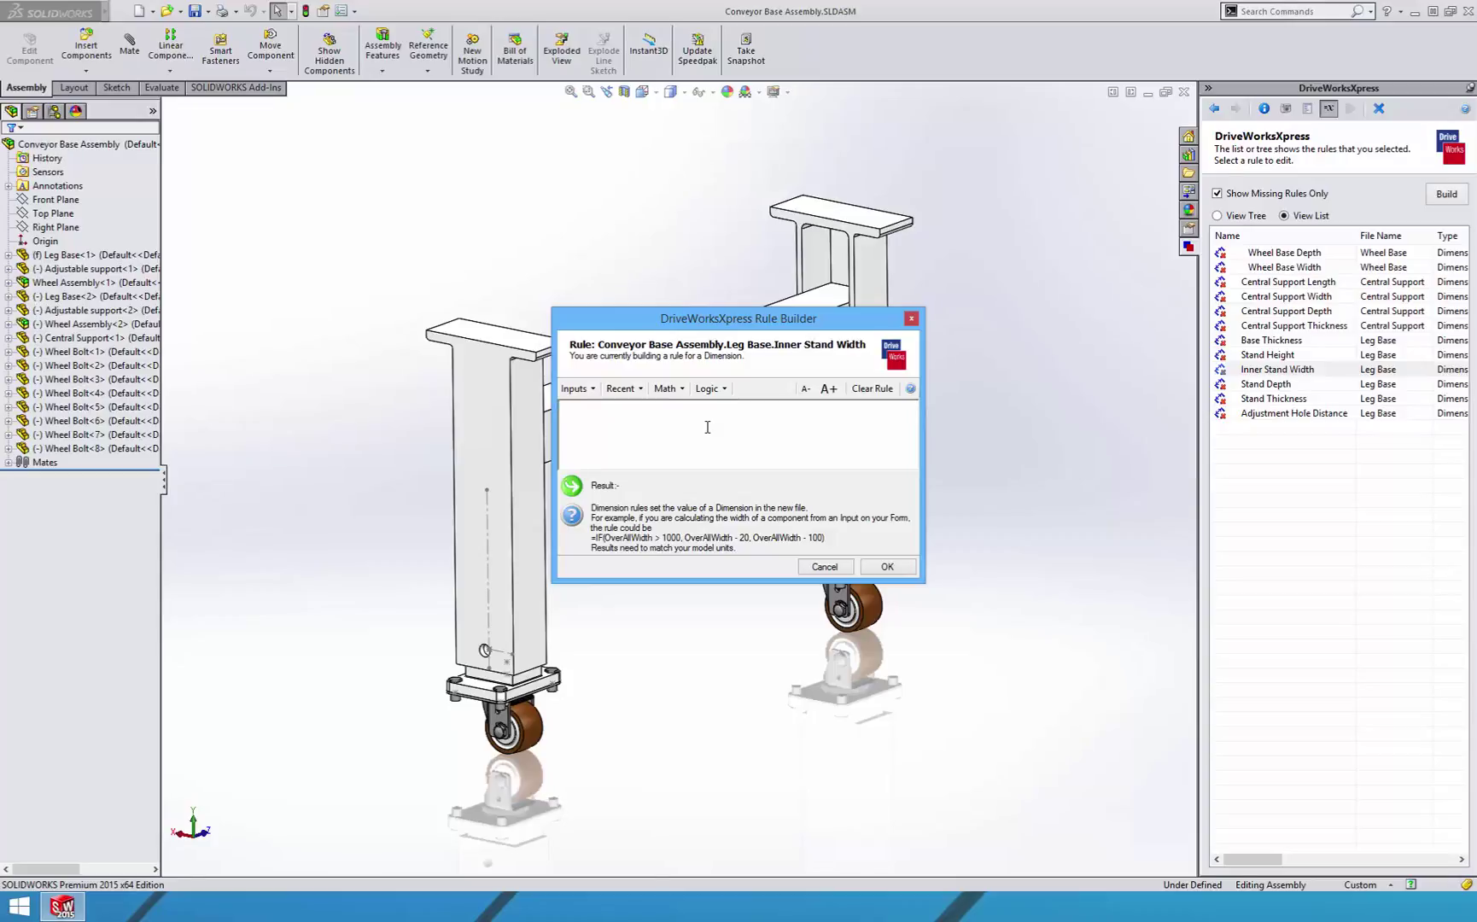
pyautogui.click(576, 389)
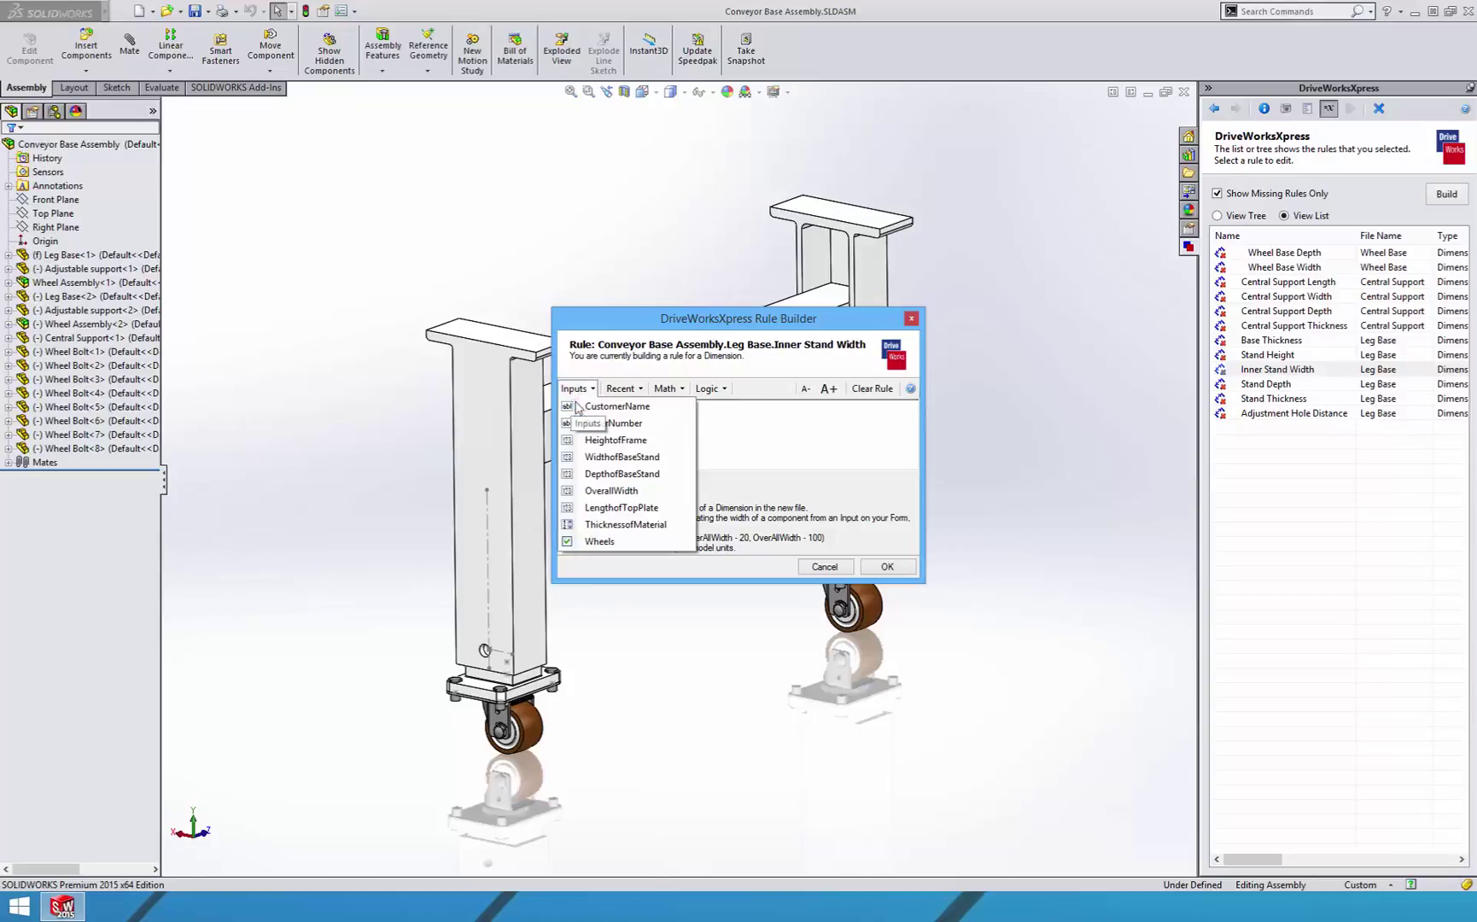
pyautogui.click(593, 459)
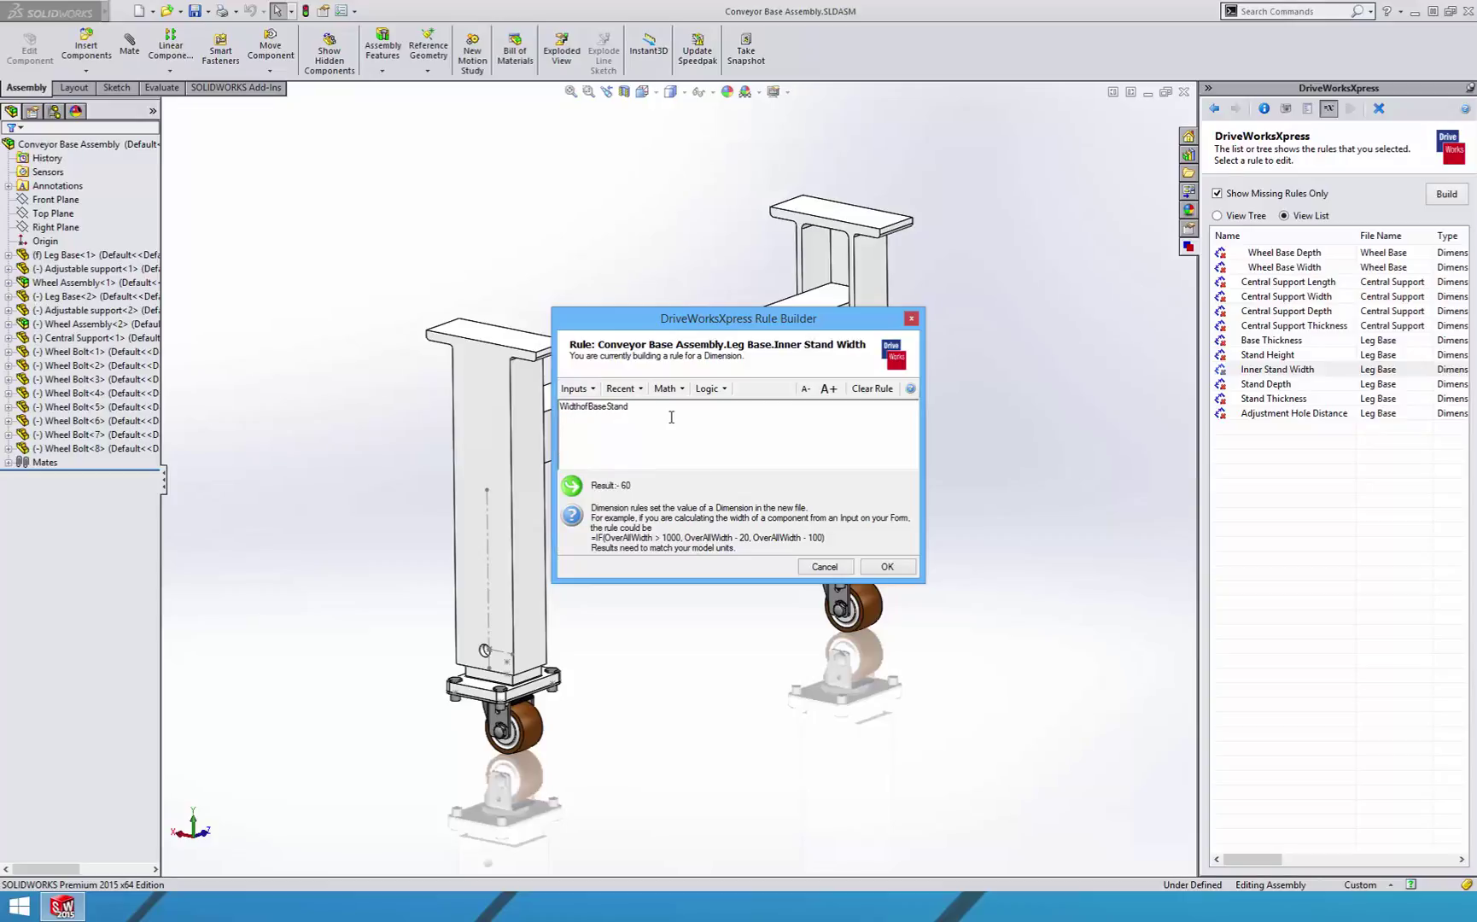
pyautogui.write(' - (2*')
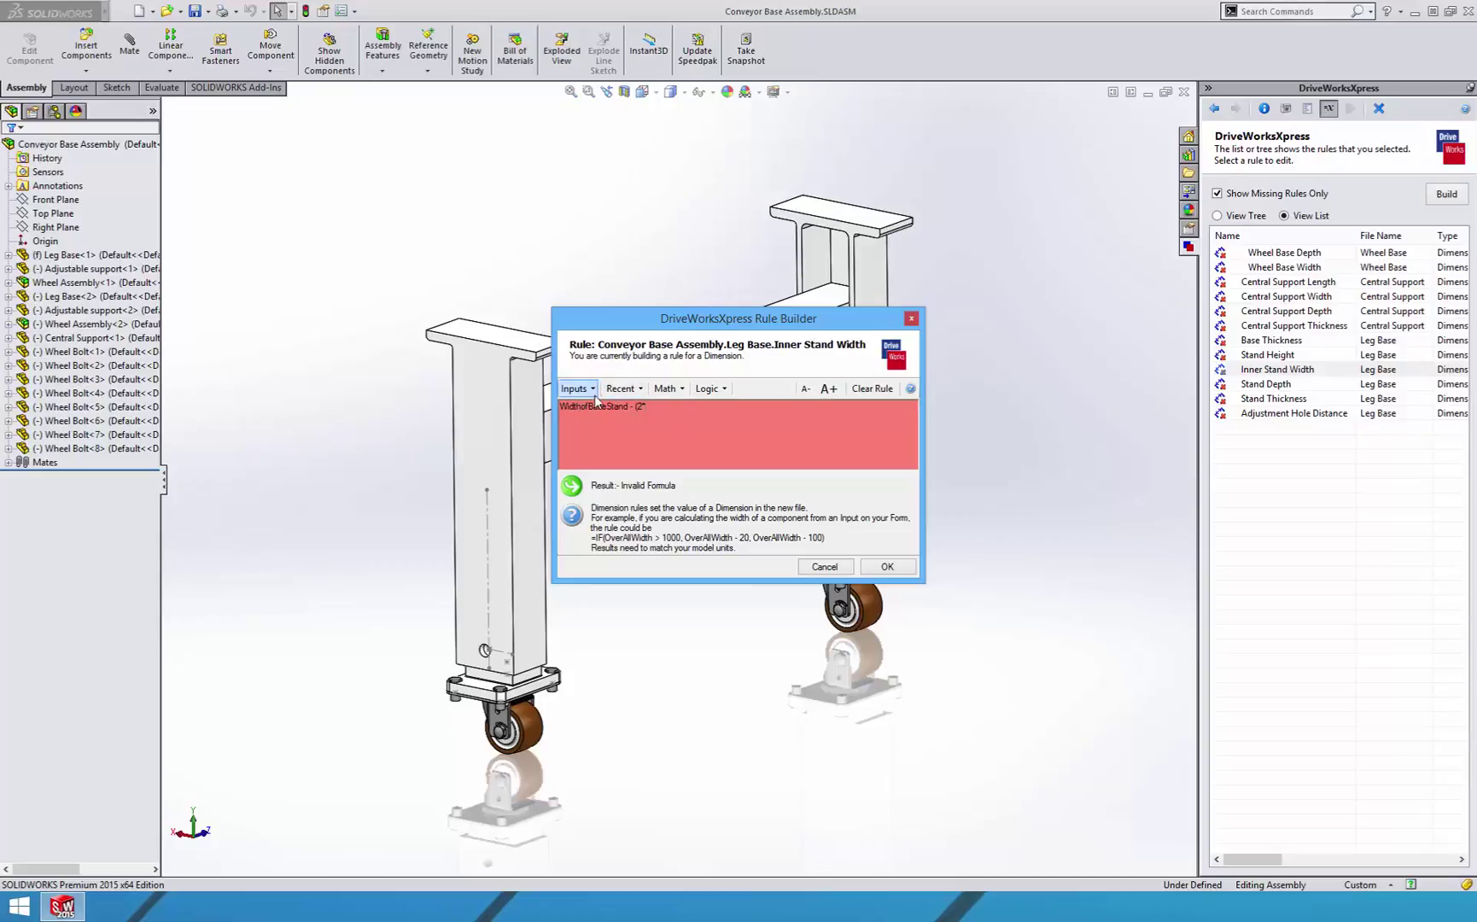
pyautogui.click(577, 389)
pyautogui.click(613, 526)
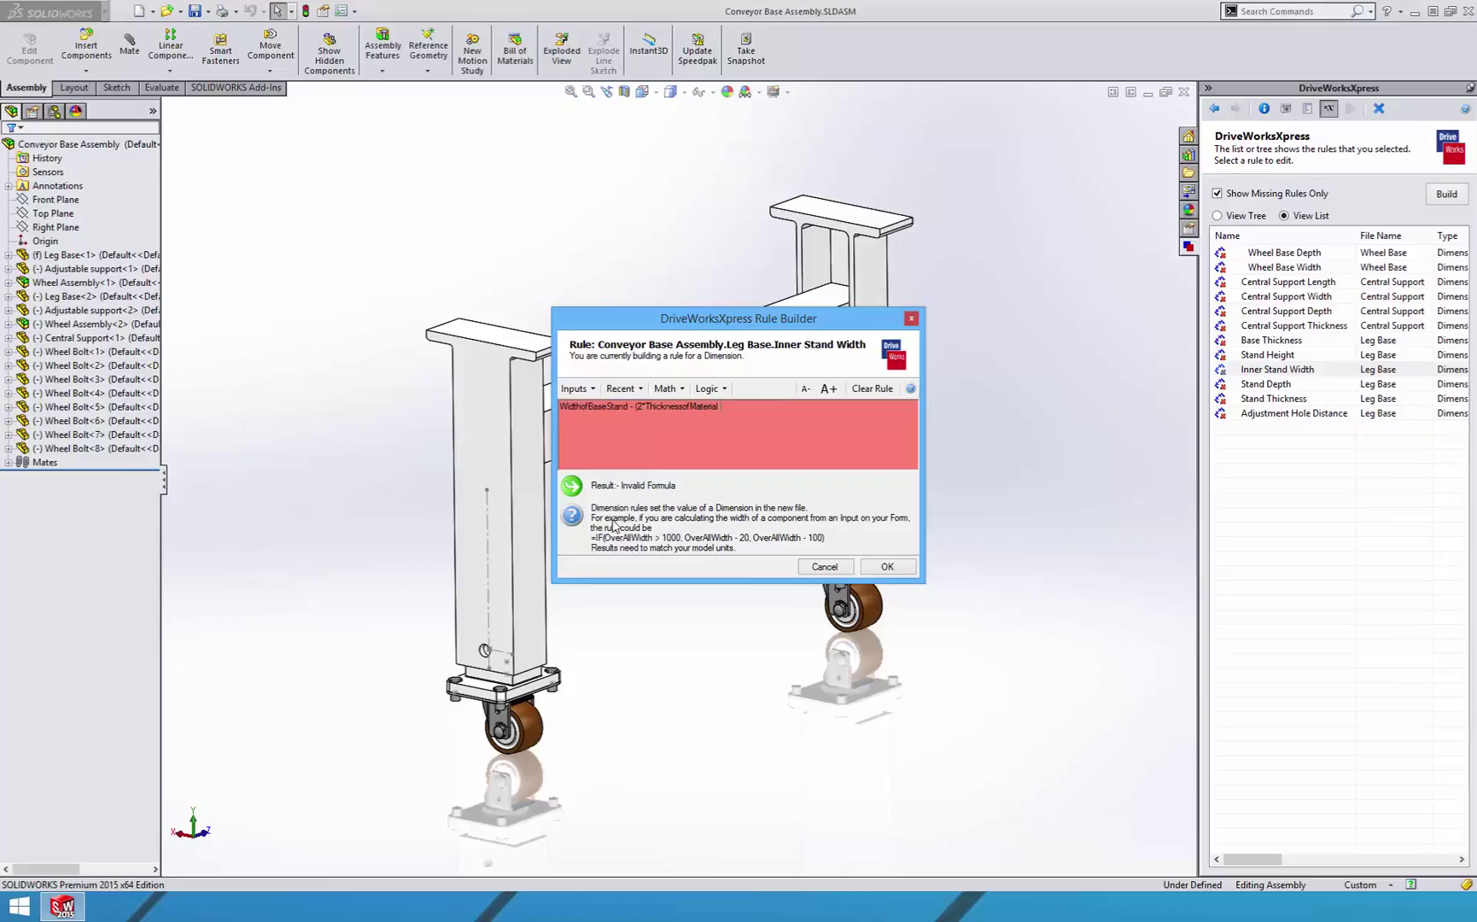
pyautogui.write(')')
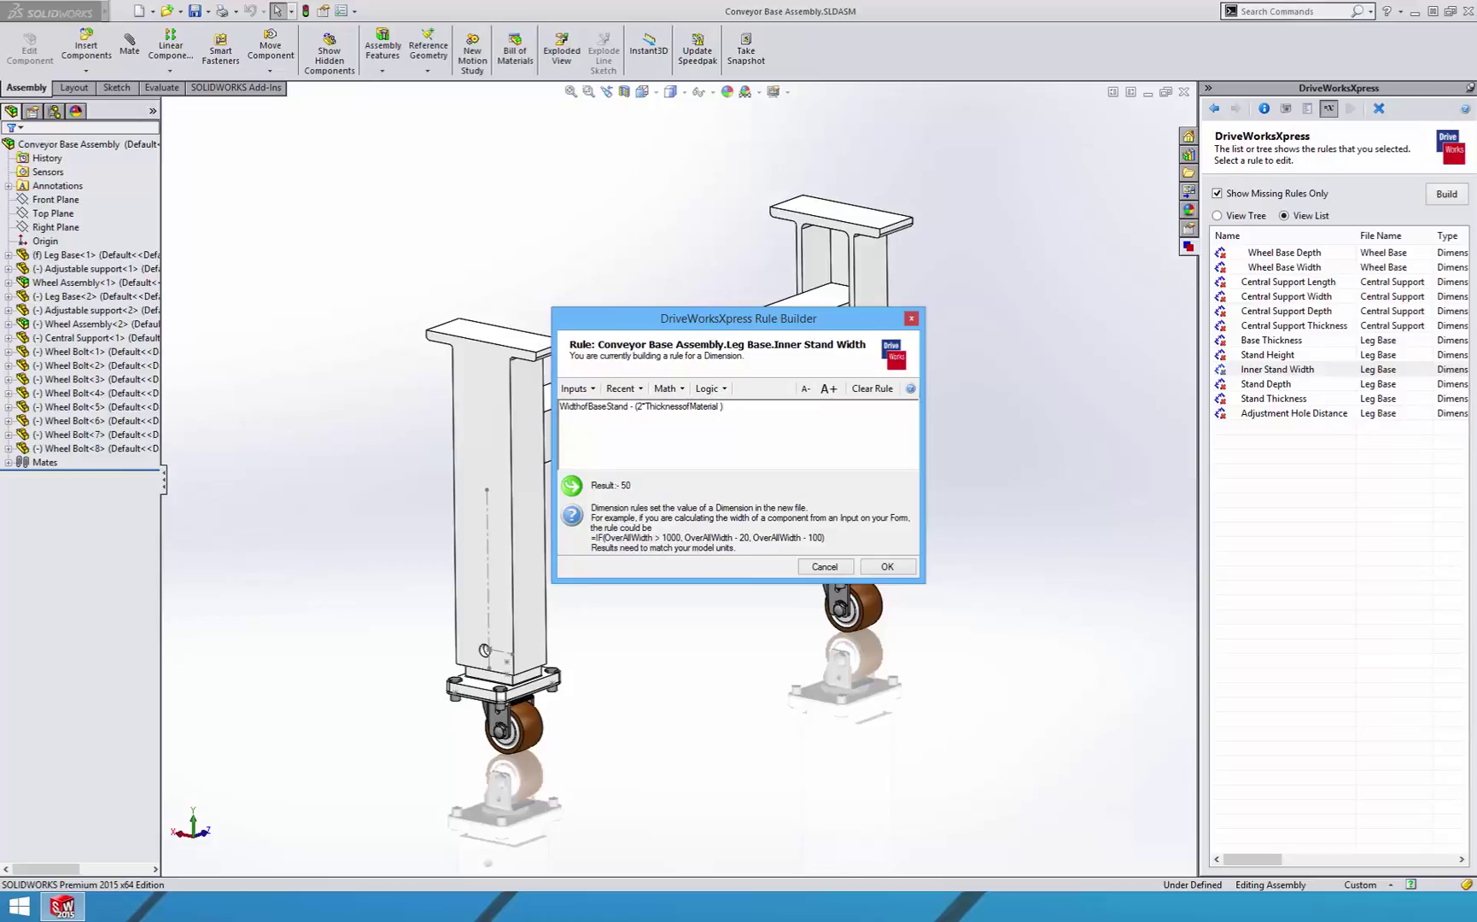
pyautogui.click(886, 567)
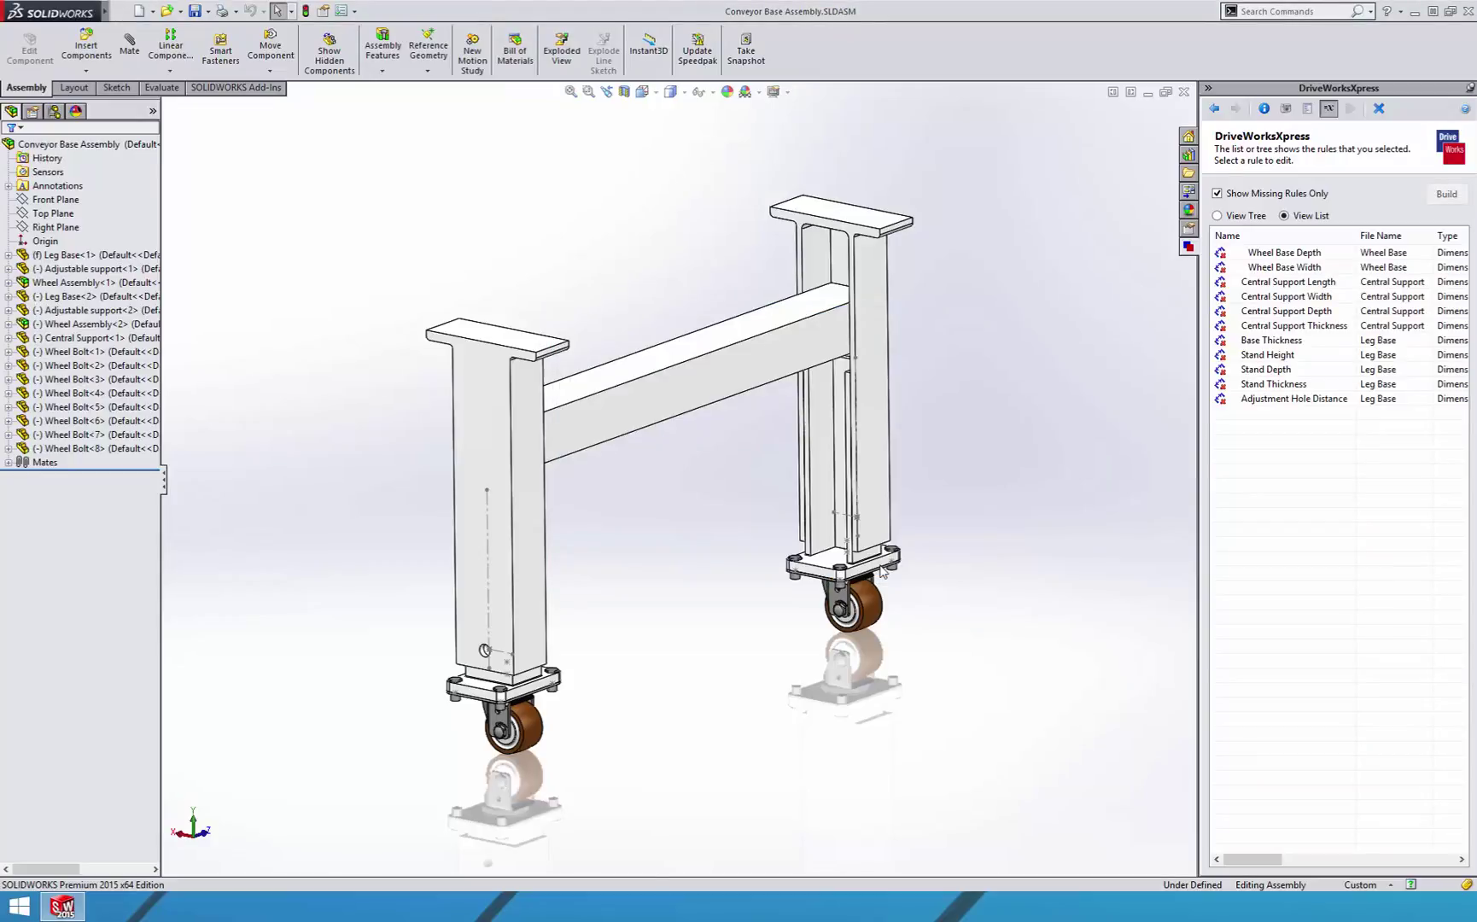
# Set the Stand Depth rule to DepthofBaseStand - ThicknessofMaterial, giving 35
pyautogui.doubleClick(1312, 371)
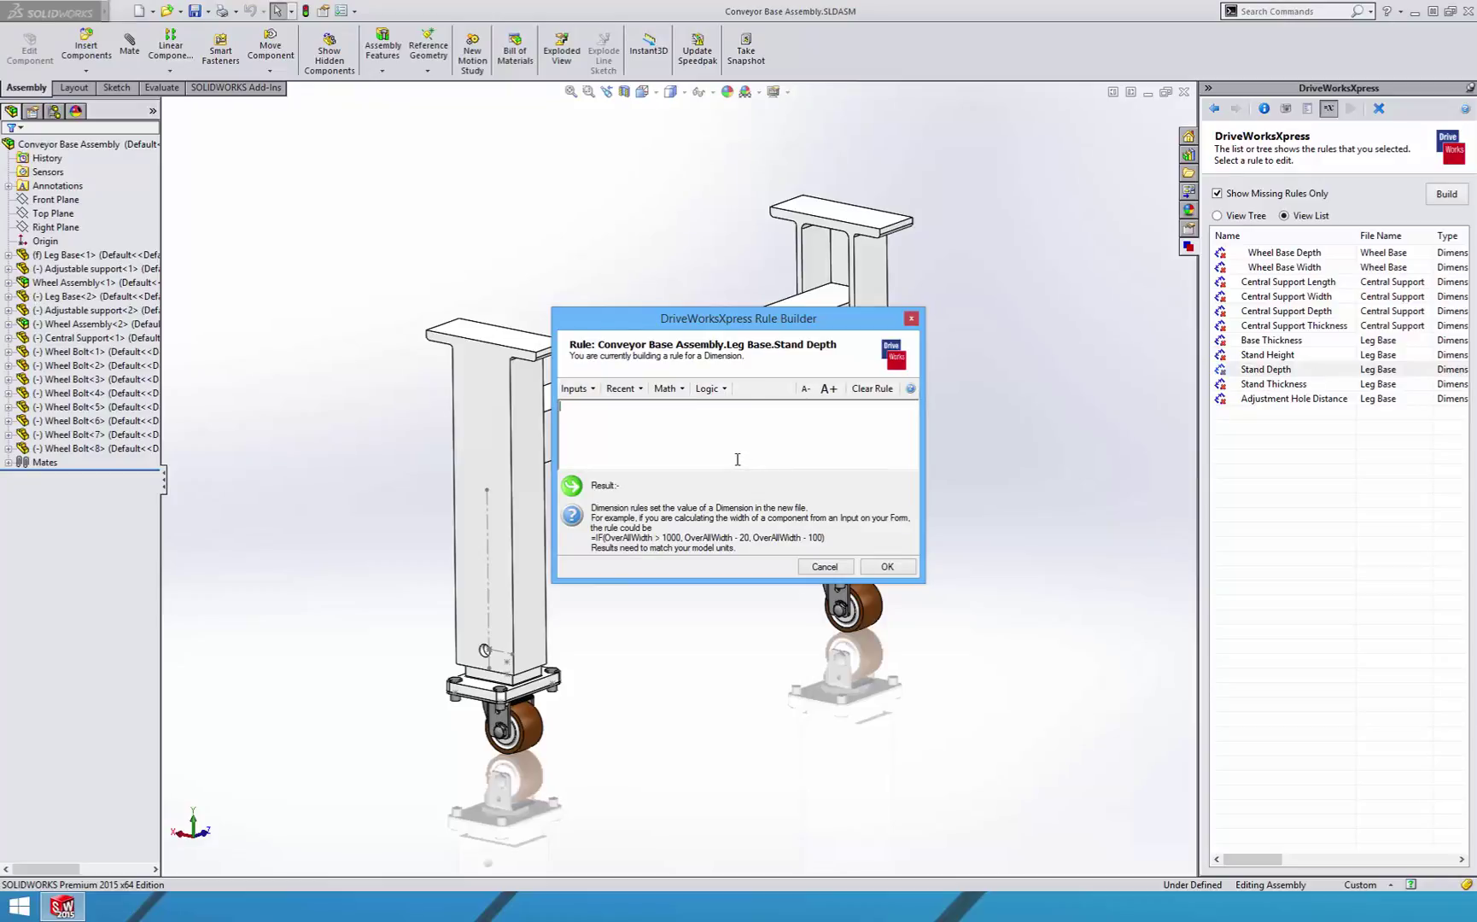
pyautogui.click(587, 391)
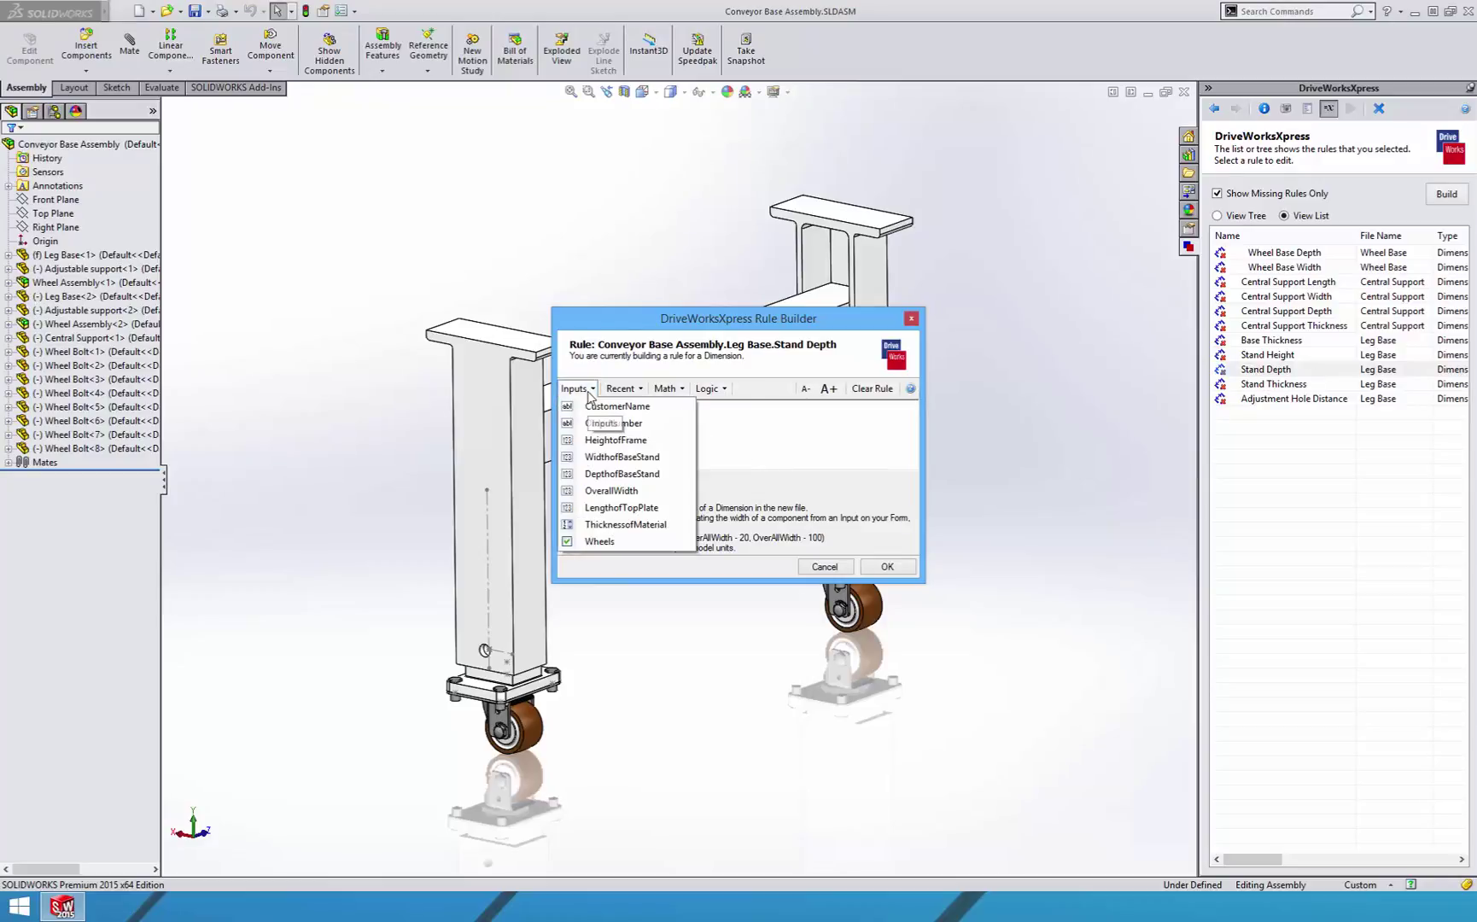
pyautogui.click(647, 473)
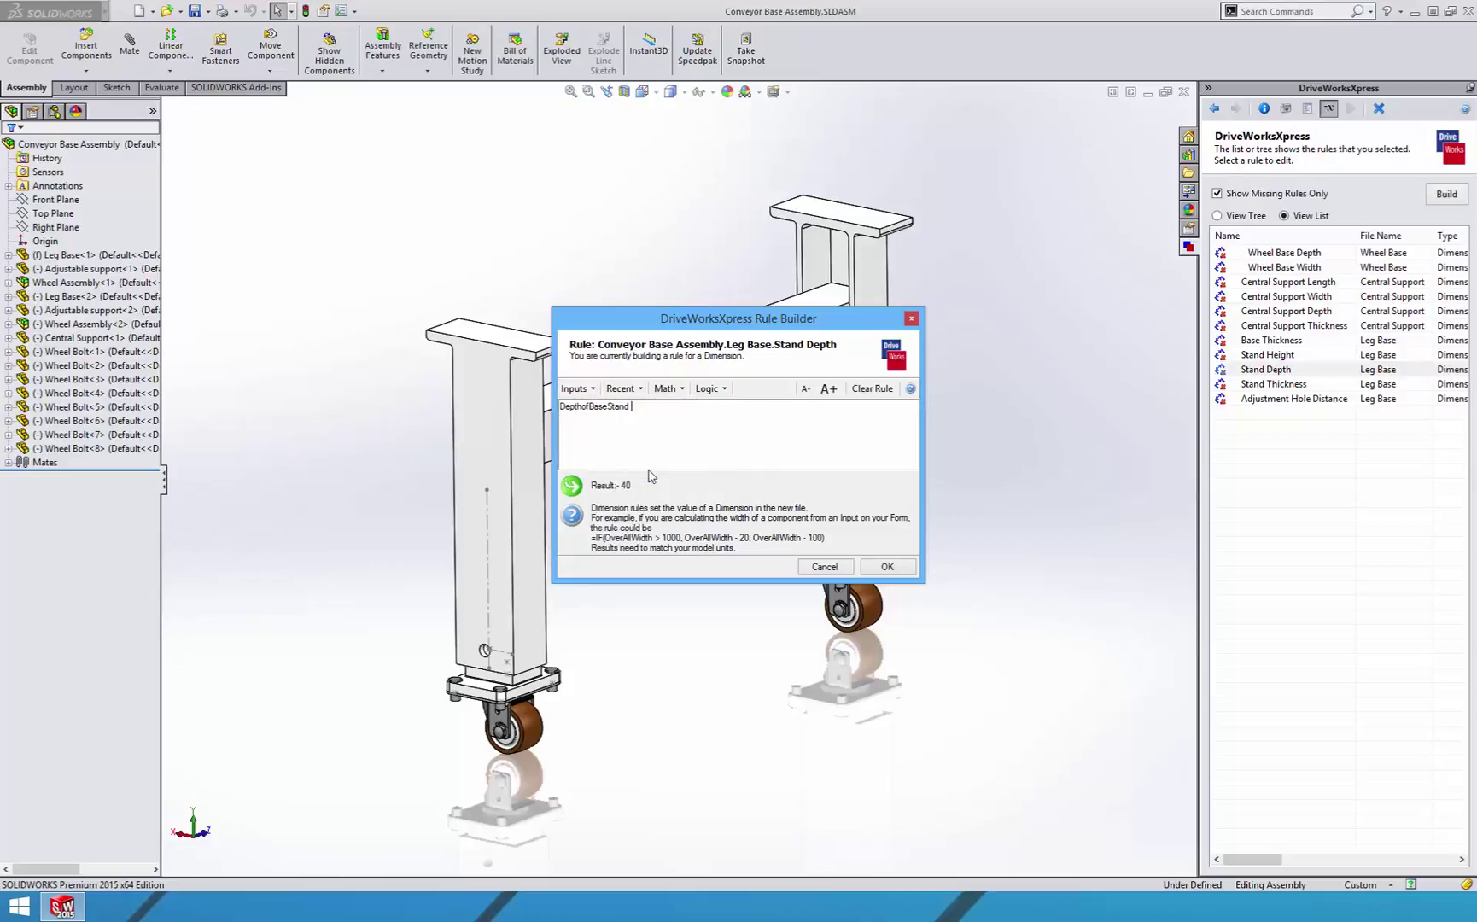
pyautogui.hotkey('ctrl', 'z')
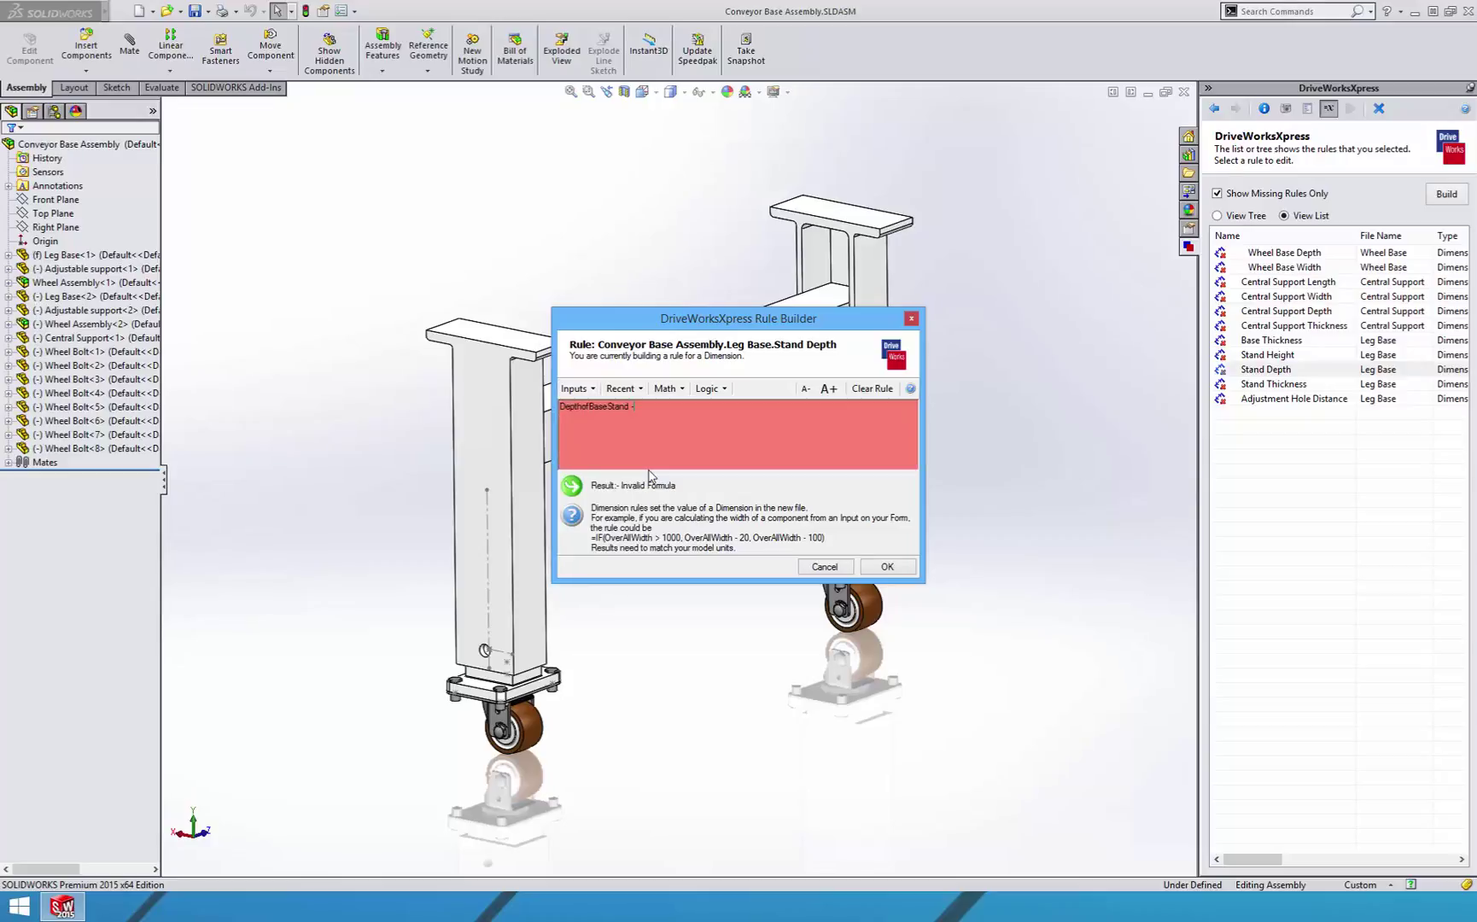
pyautogui.click(577, 388)
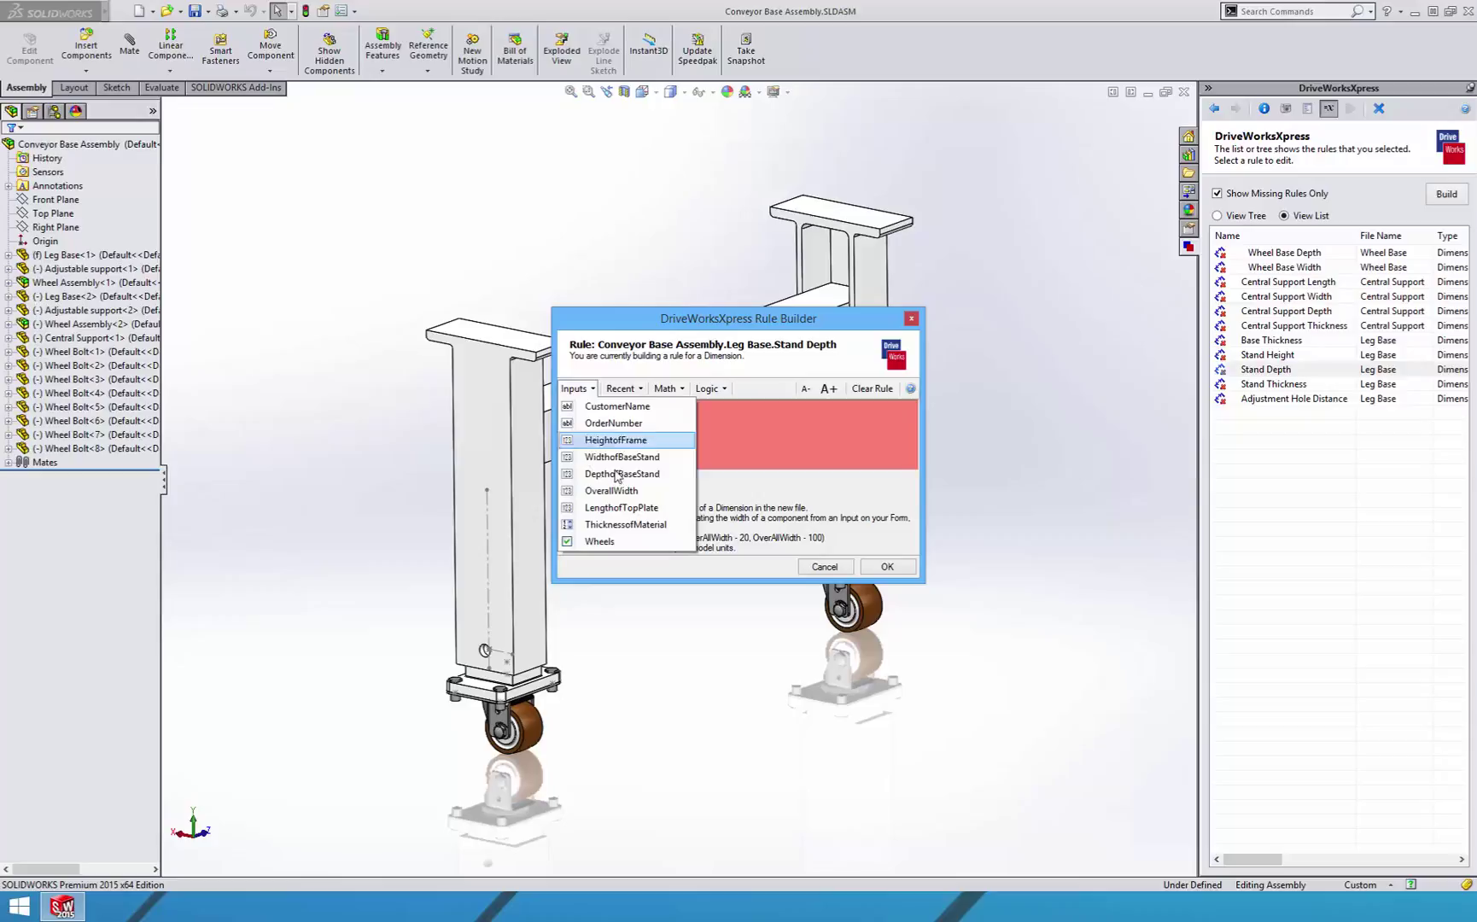
pyautogui.click(632, 525)
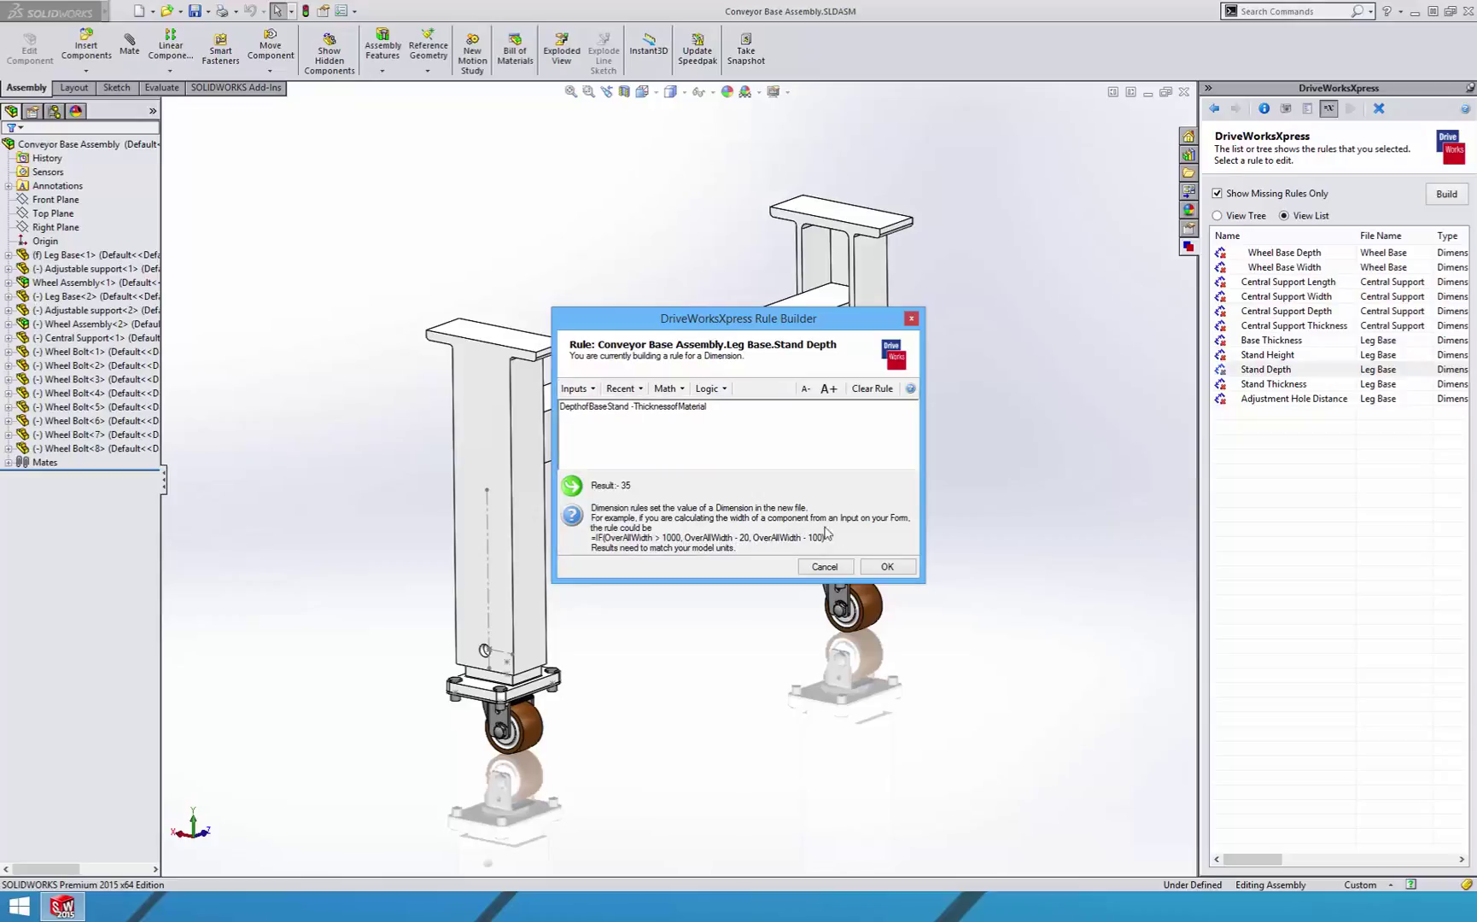
pyautogui.click(885, 567)
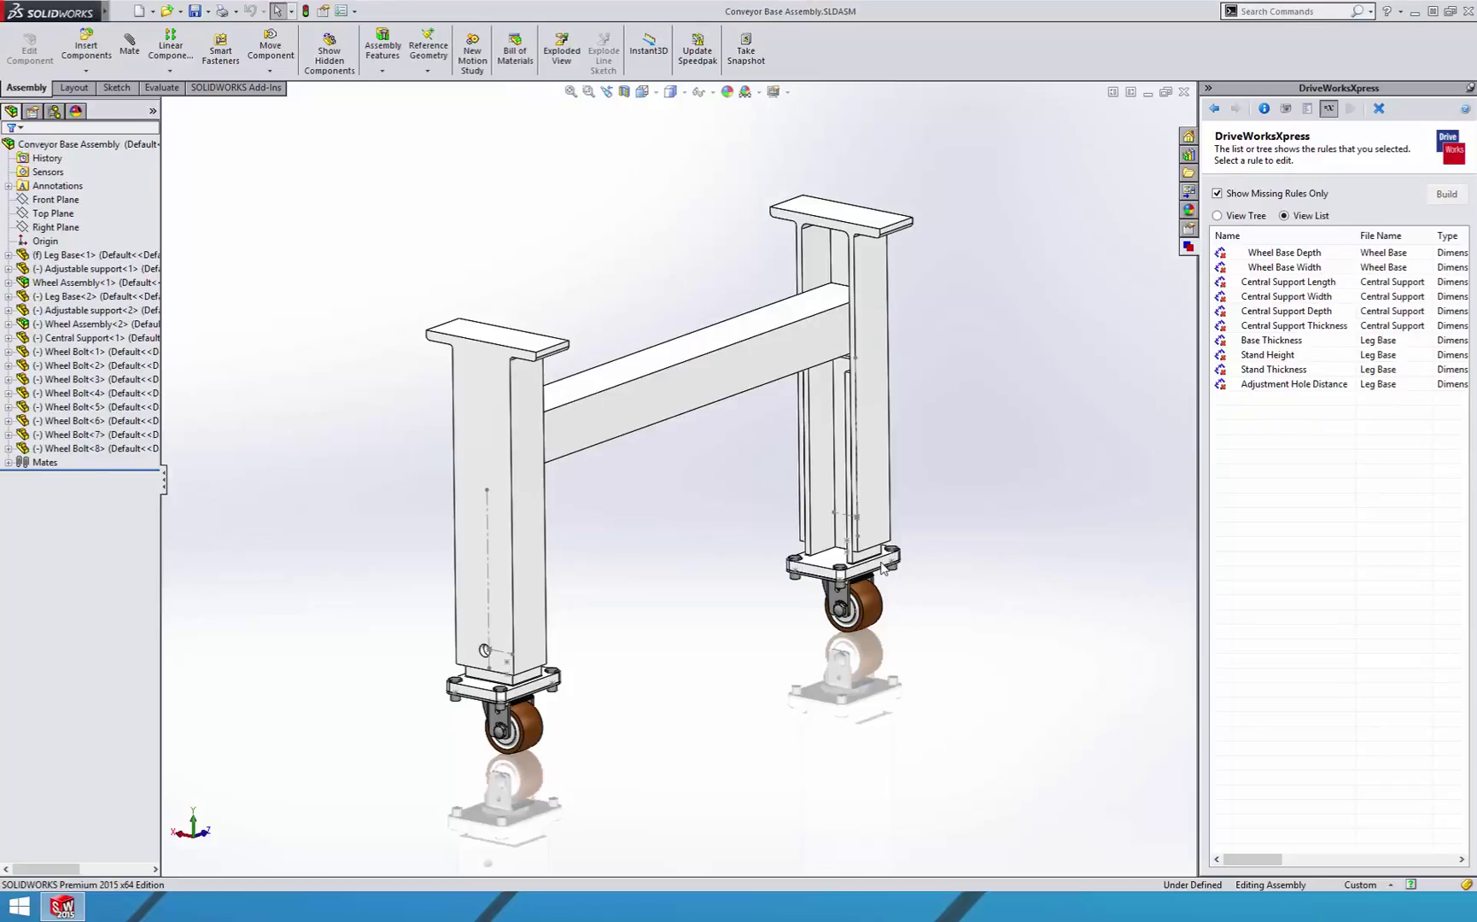
pyautogui.click(1255, 357)
# Set Stand Height to (HeightofFrame - ThicknessofMaterial - (ThicknessofMaterial*1.5) - 20.245)/1.8, giving 259.586
pyautogui.doubleClick(1254, 358)
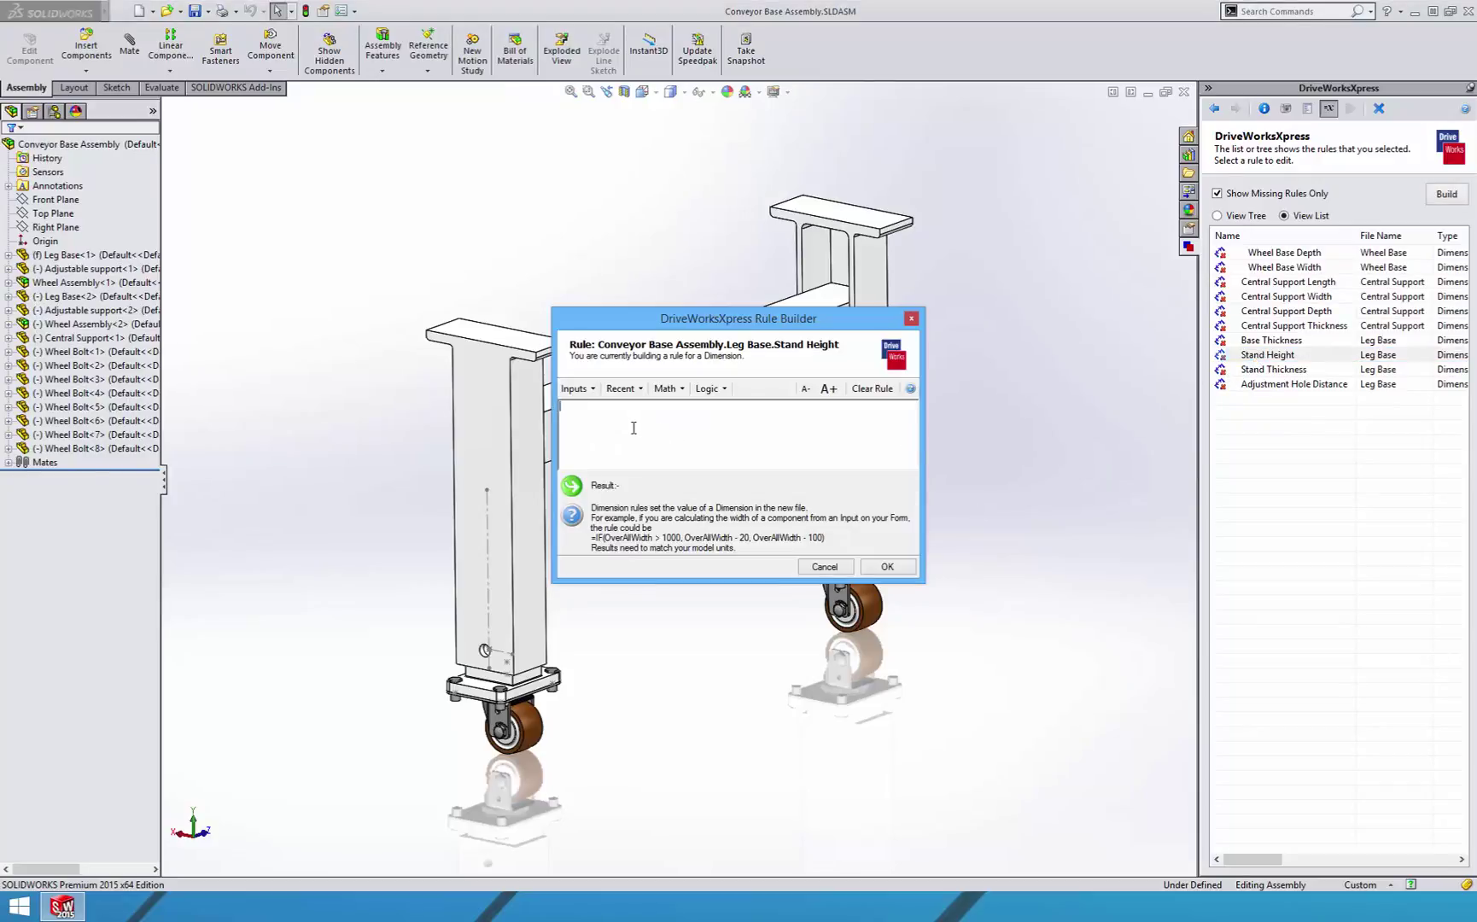
pyautogui.write('(')
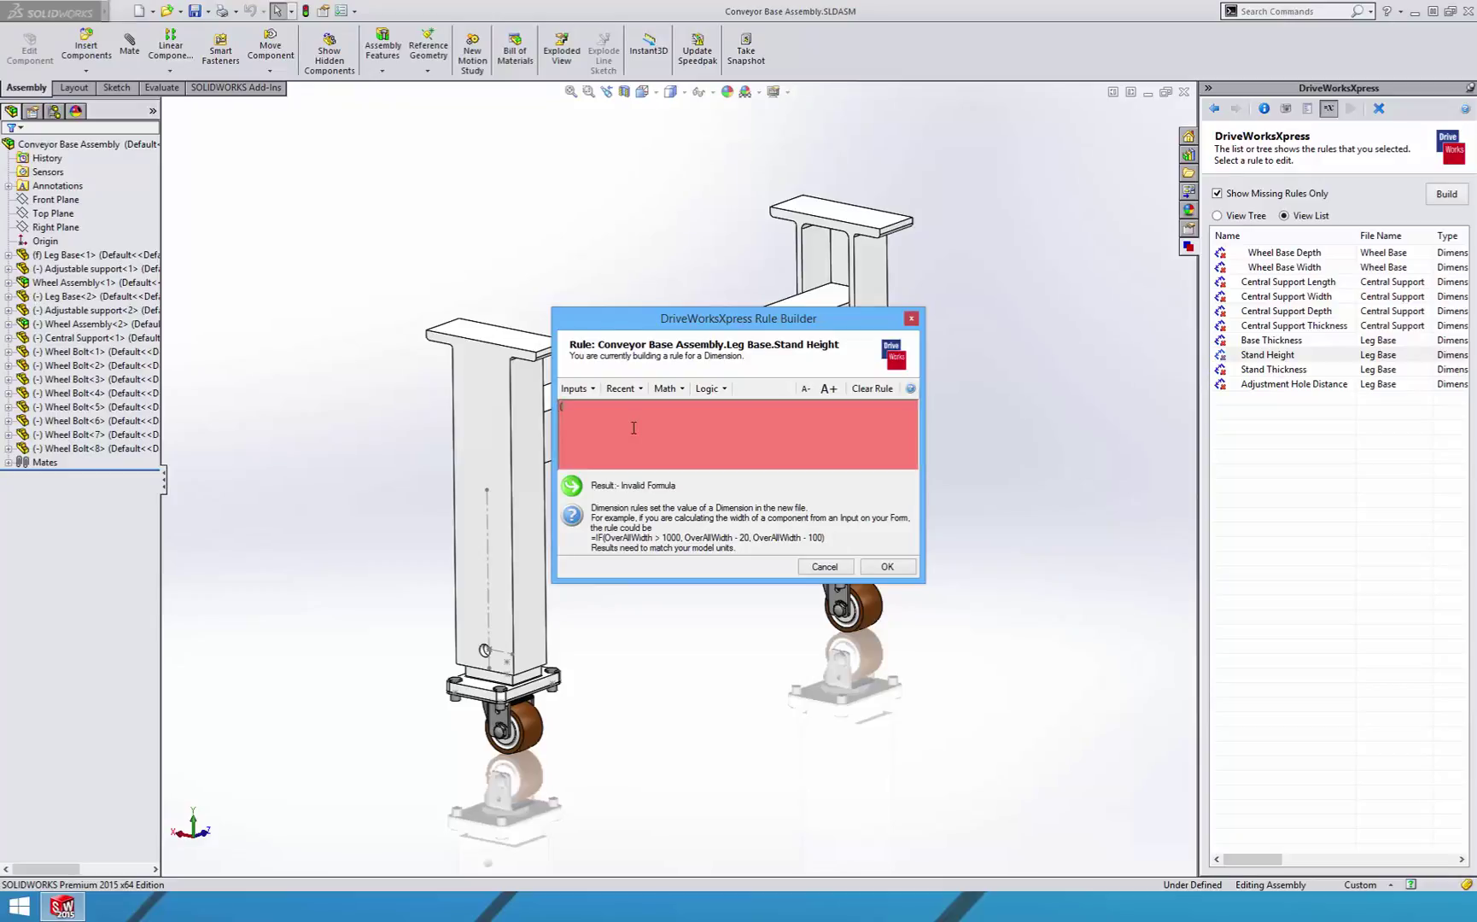
pyautogui.click(590, 391)
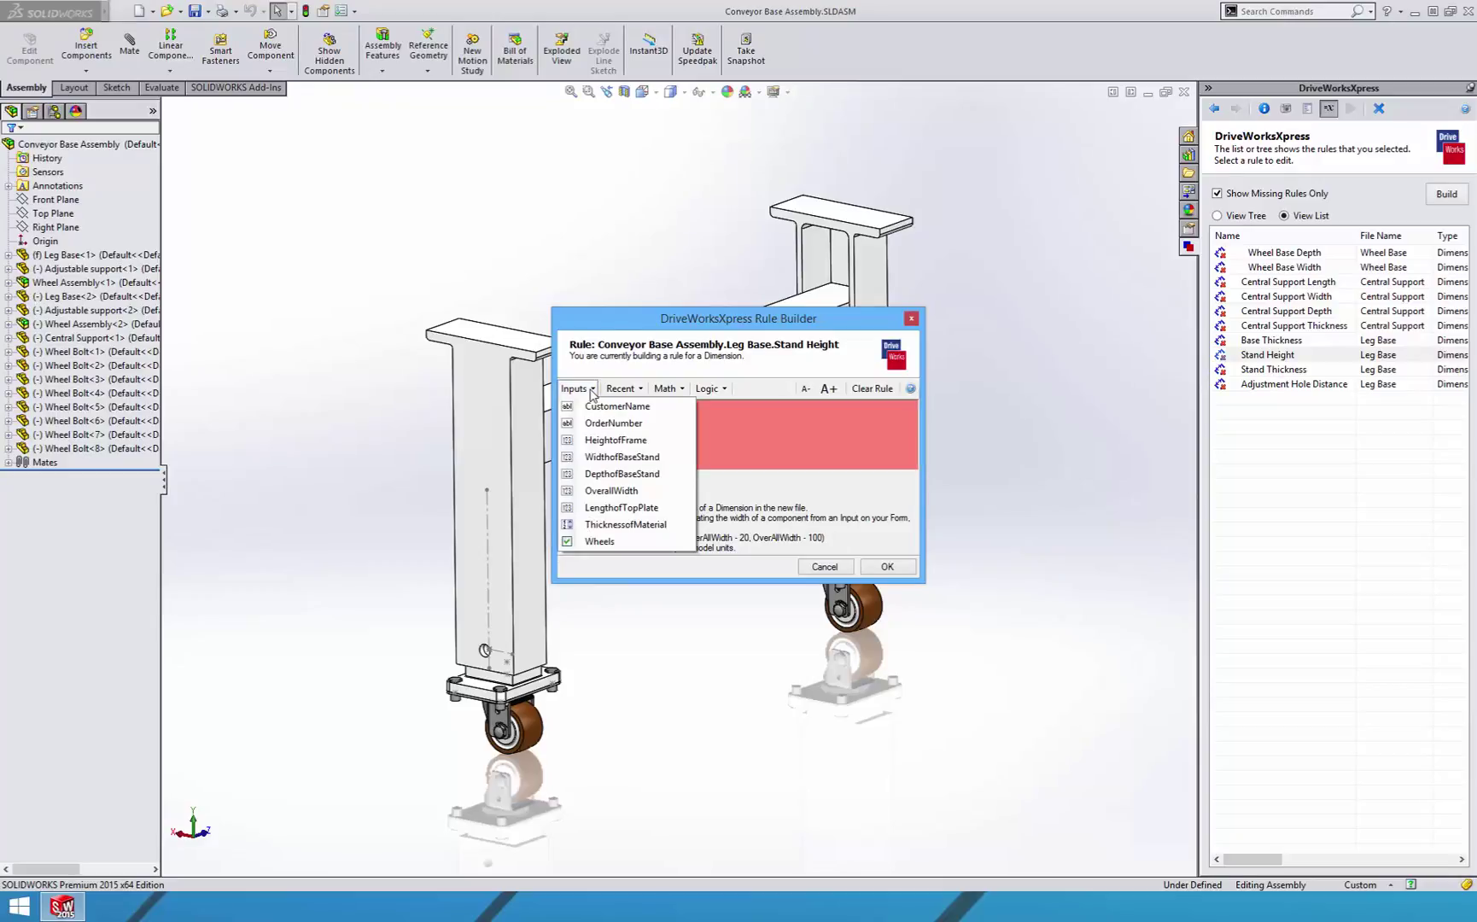
pyautogui.click(620, 438)
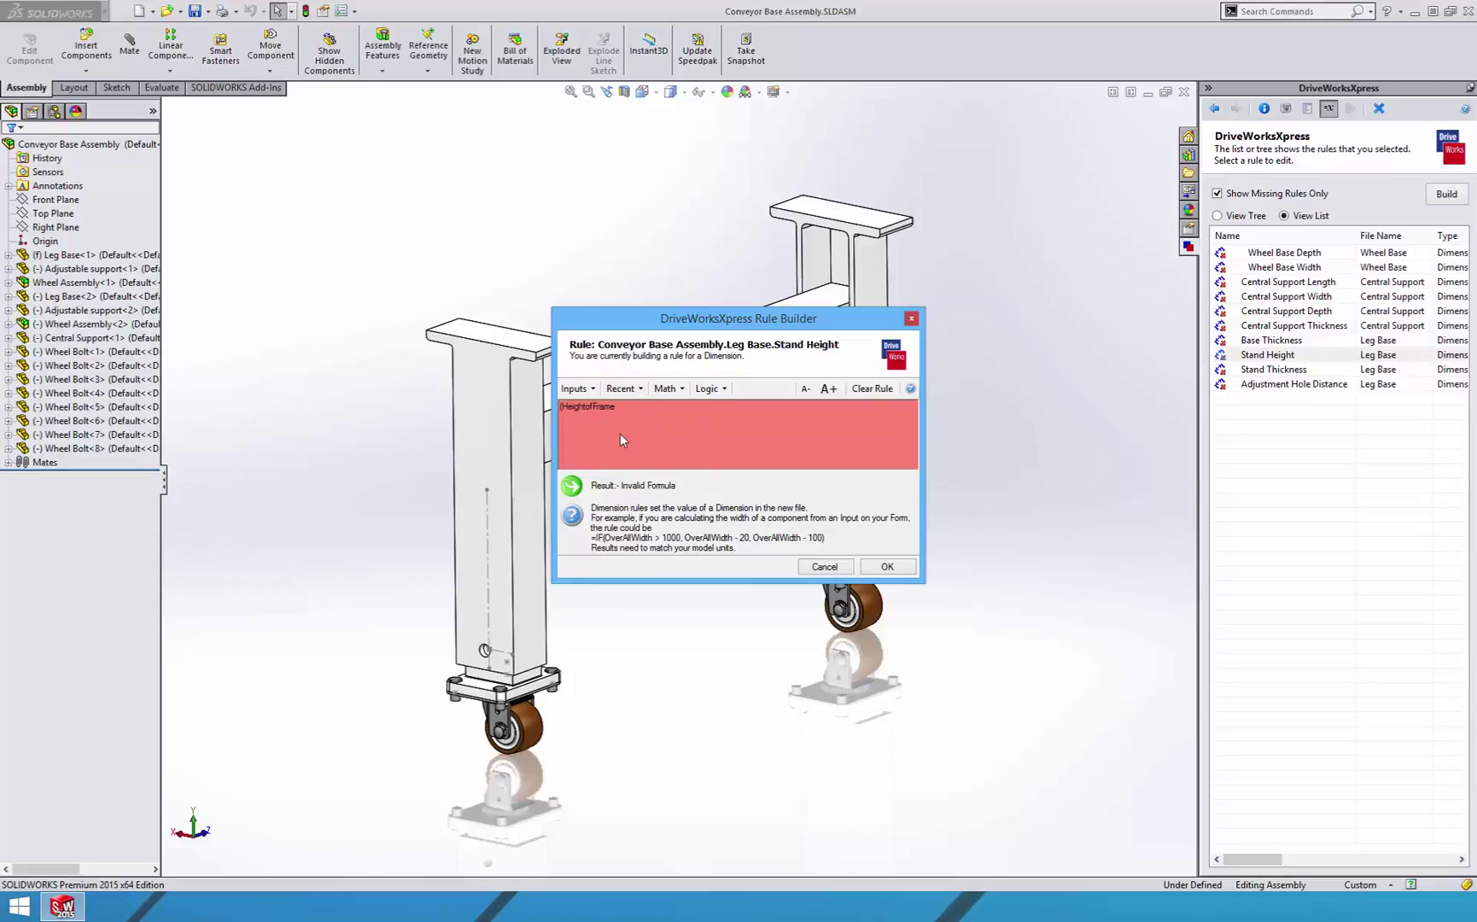
pyautogui.click(577, 389)
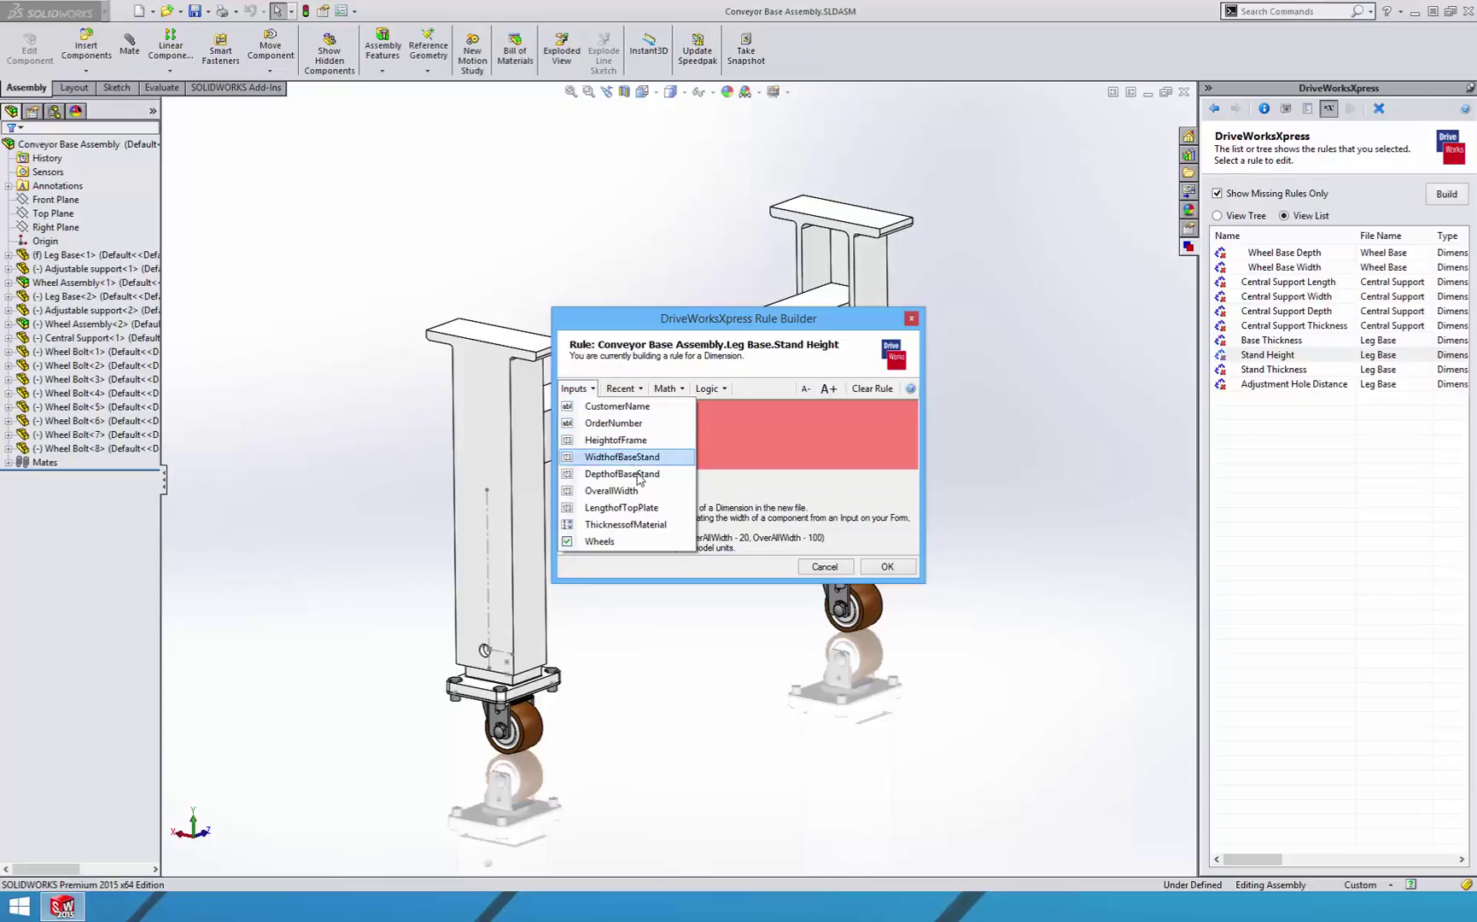
pyautogui.click(657, 526)
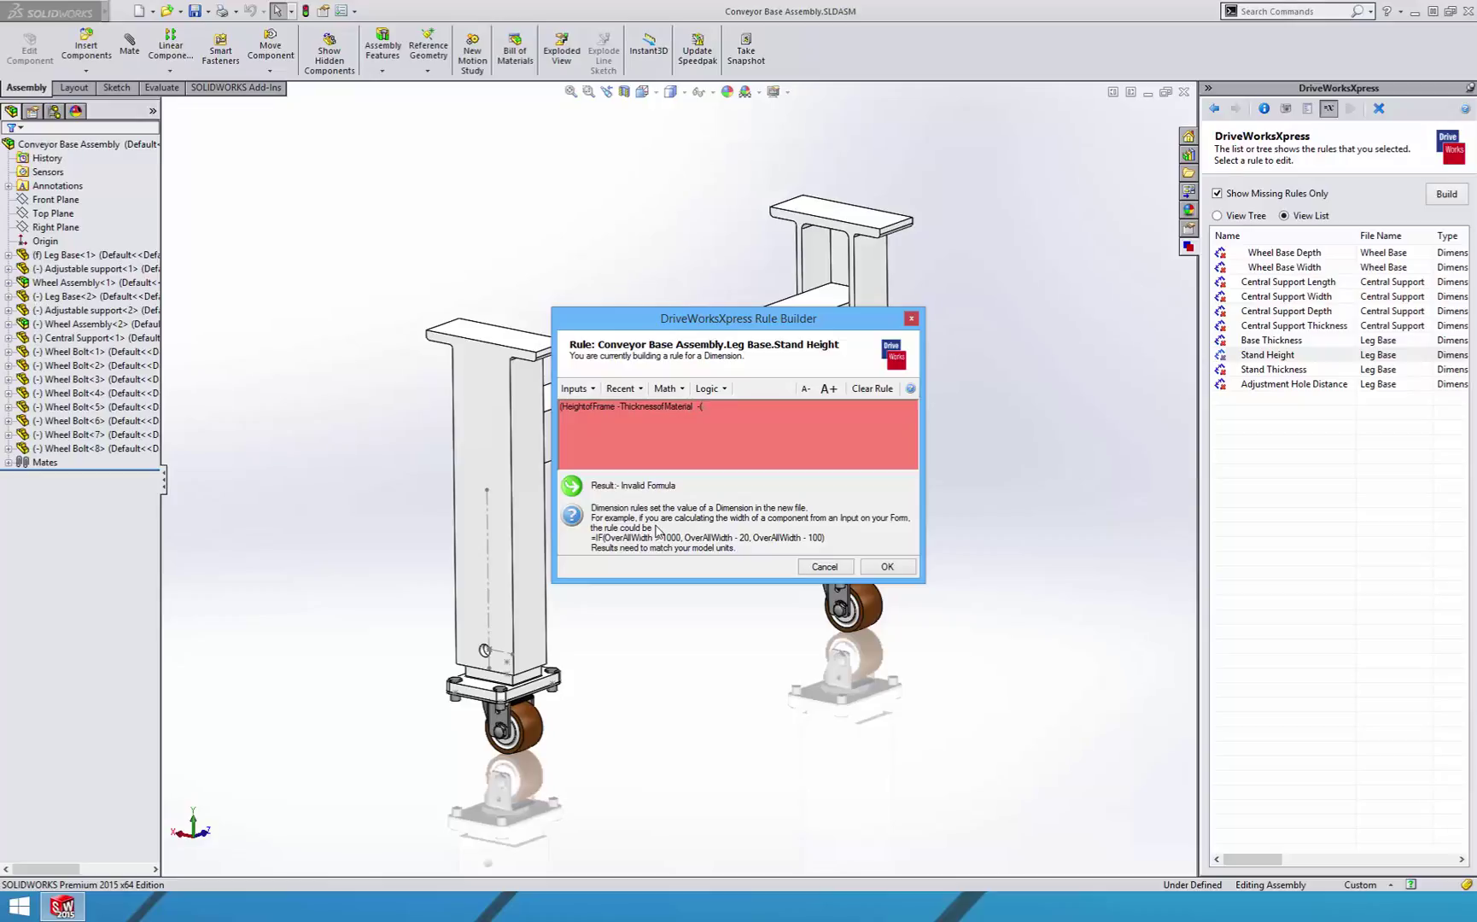
pyautogui.click(577, 389)
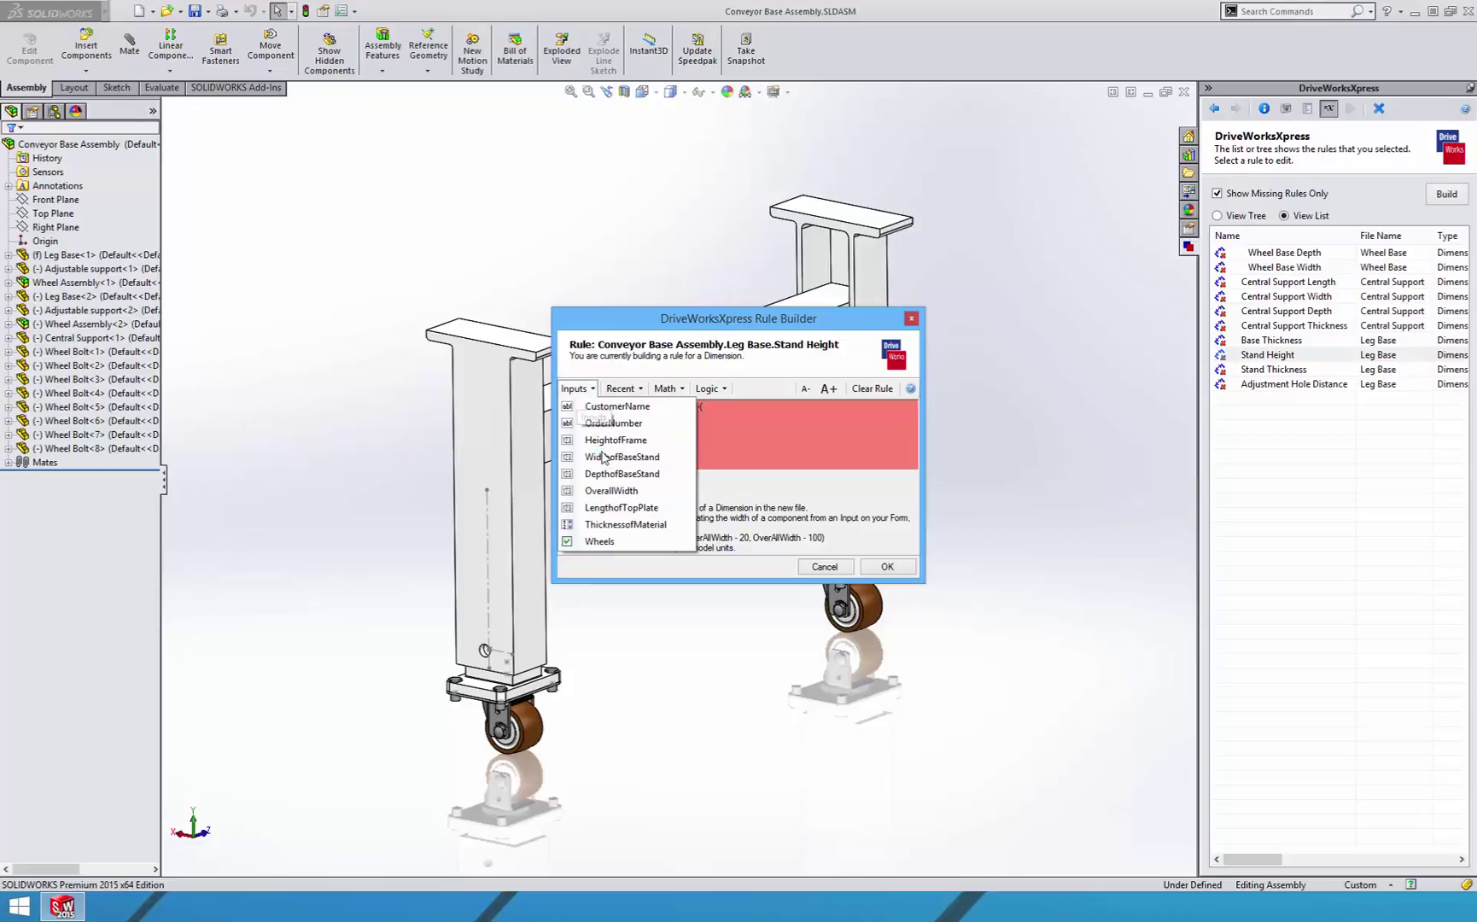
pyautogui.click(634, 525)
pyautogui.write('ThicknessofMaterial *1.5)-20.245')
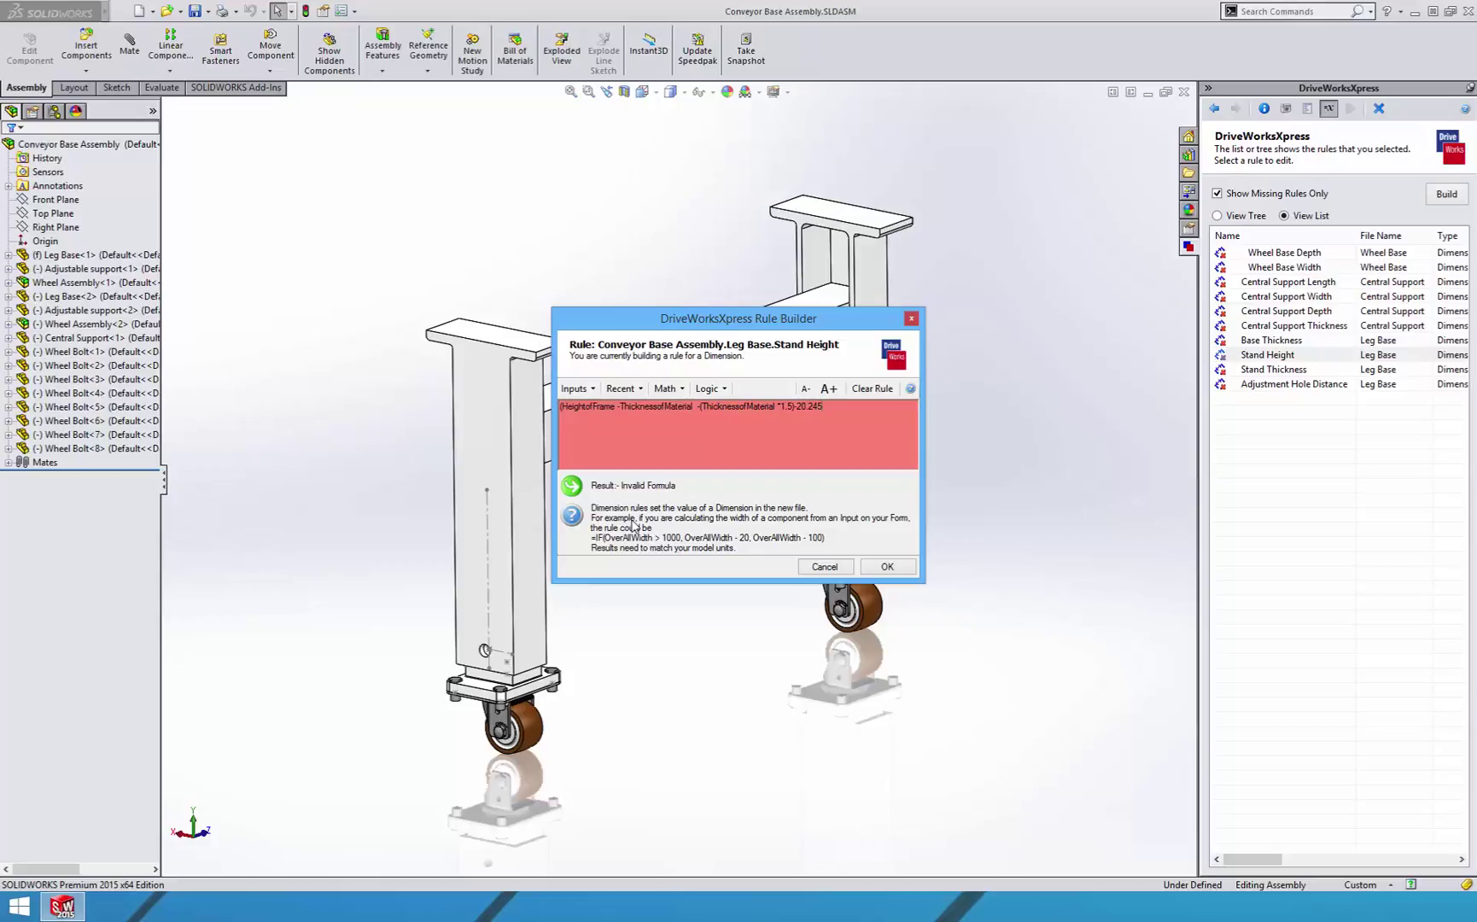
pyautogui.write(')')
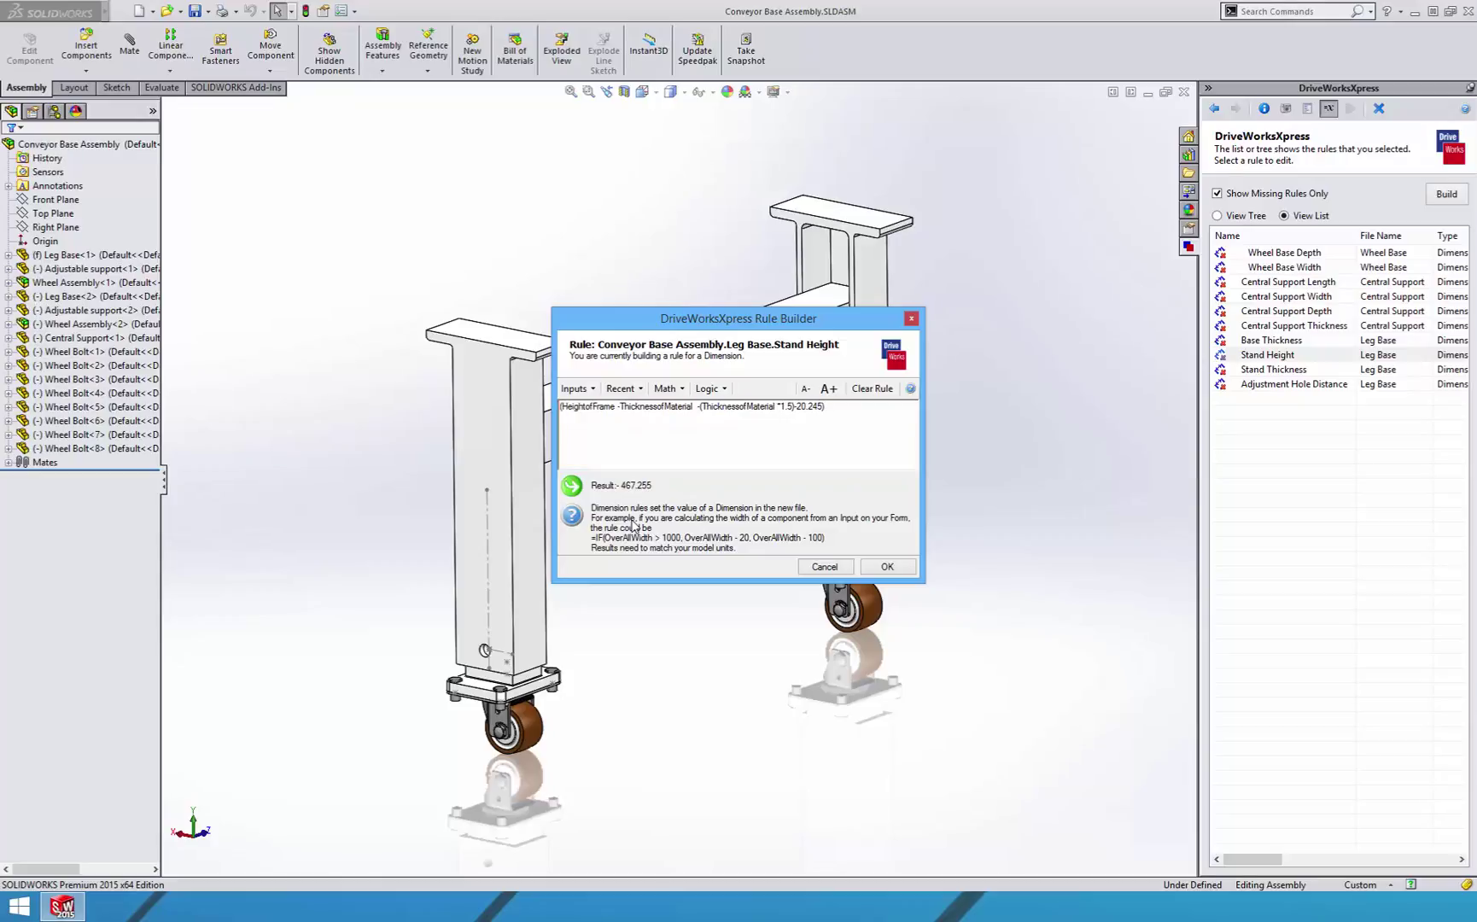
pyautogui.write('/')
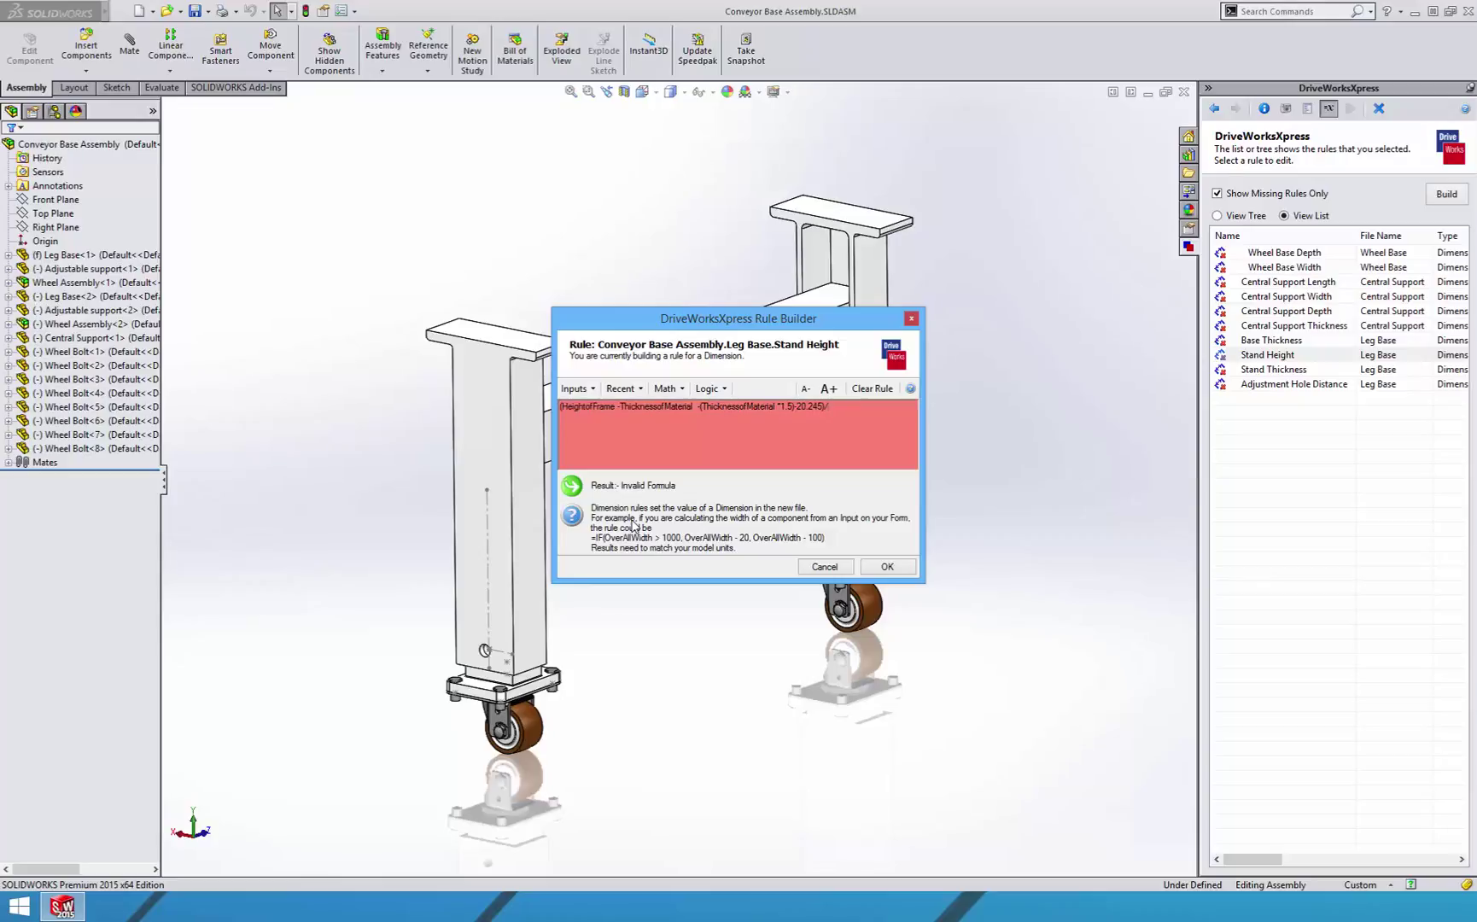
pyautogui.write('1.8')
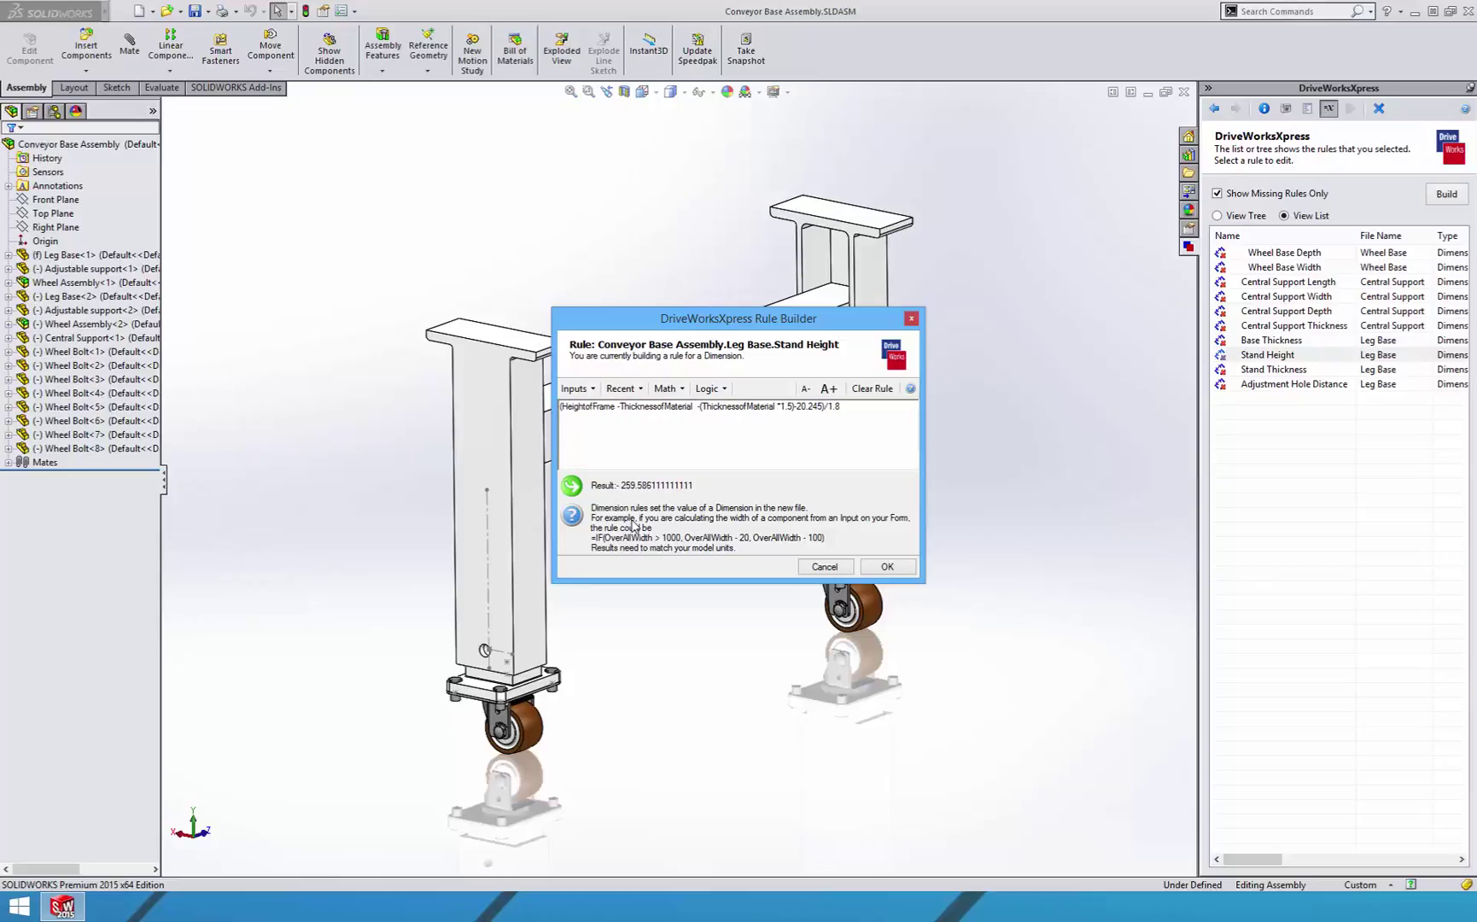
pyautogui.click(888, 567)
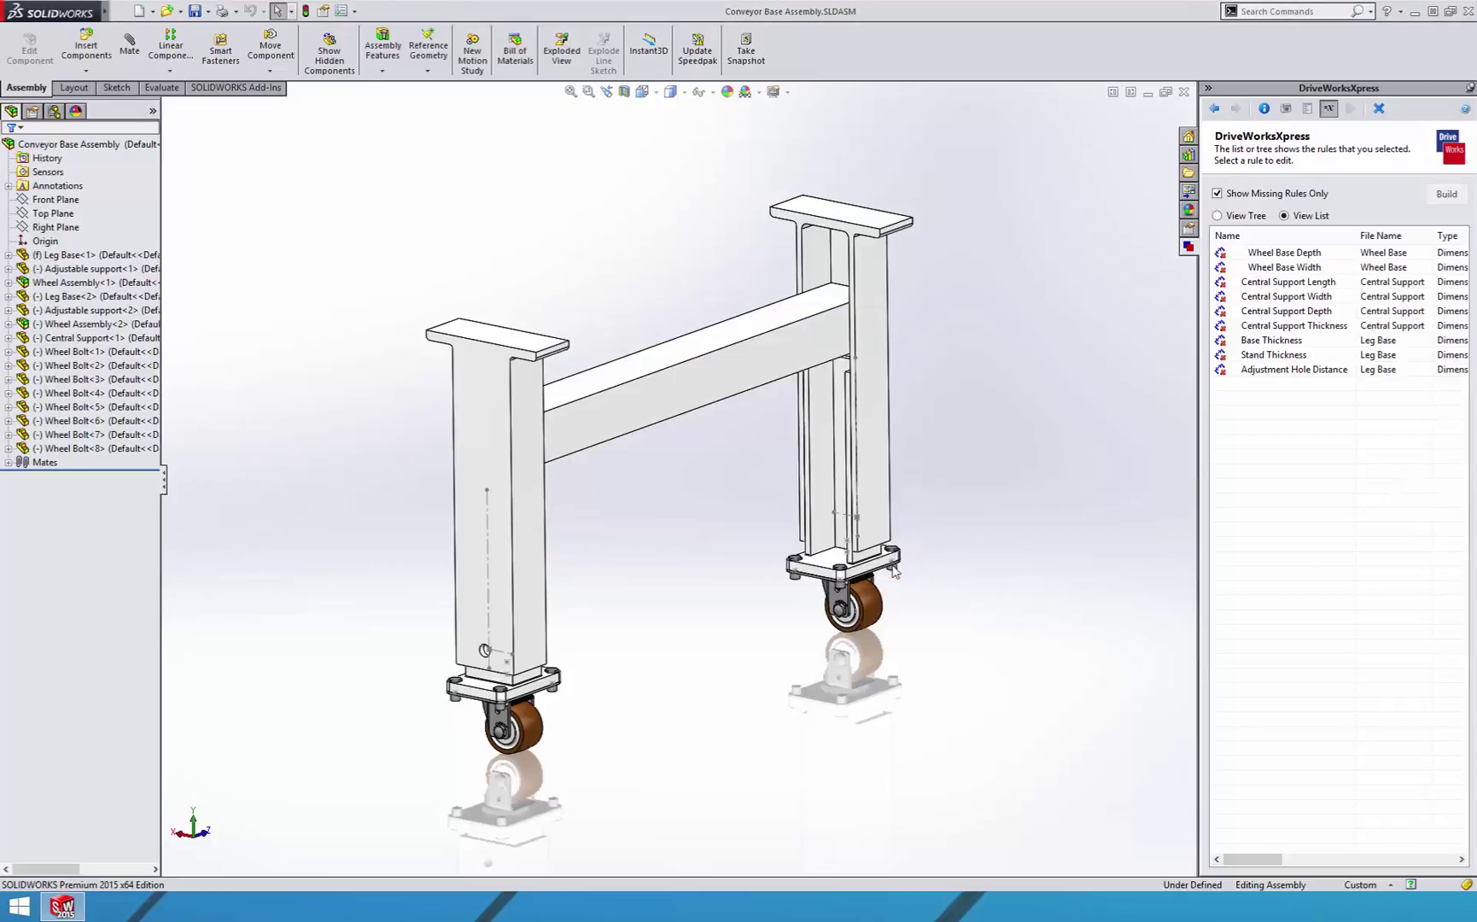
pyautogui.doubleClick(1299, 353)
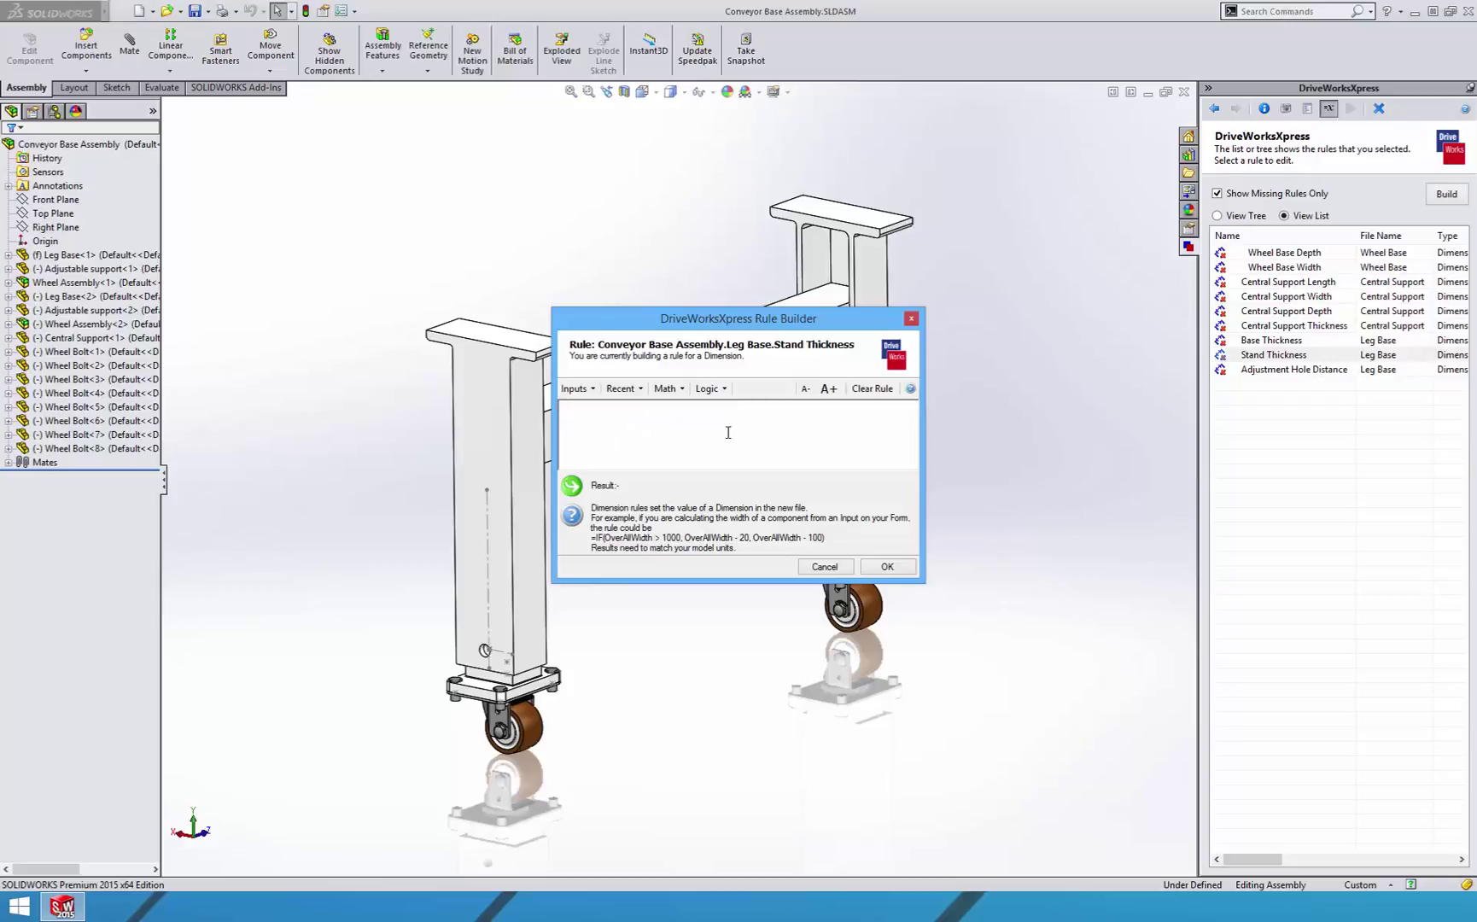
# Make the Stand Thickness rule equal ThicknessofMaterial
pyautogui.click(577, 389)
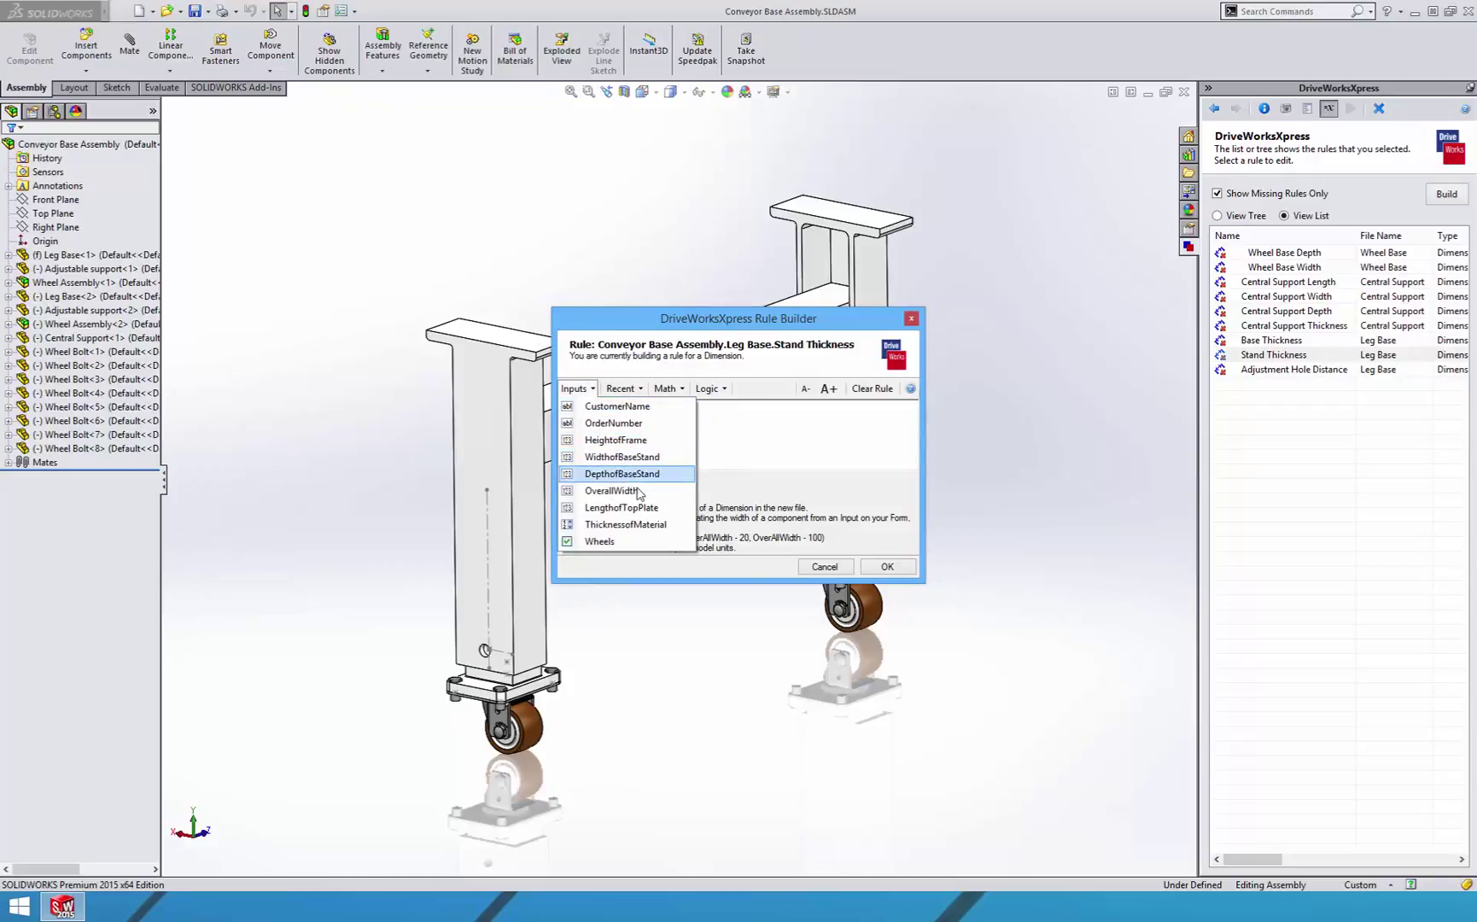
pyautogui.click(650, 527)
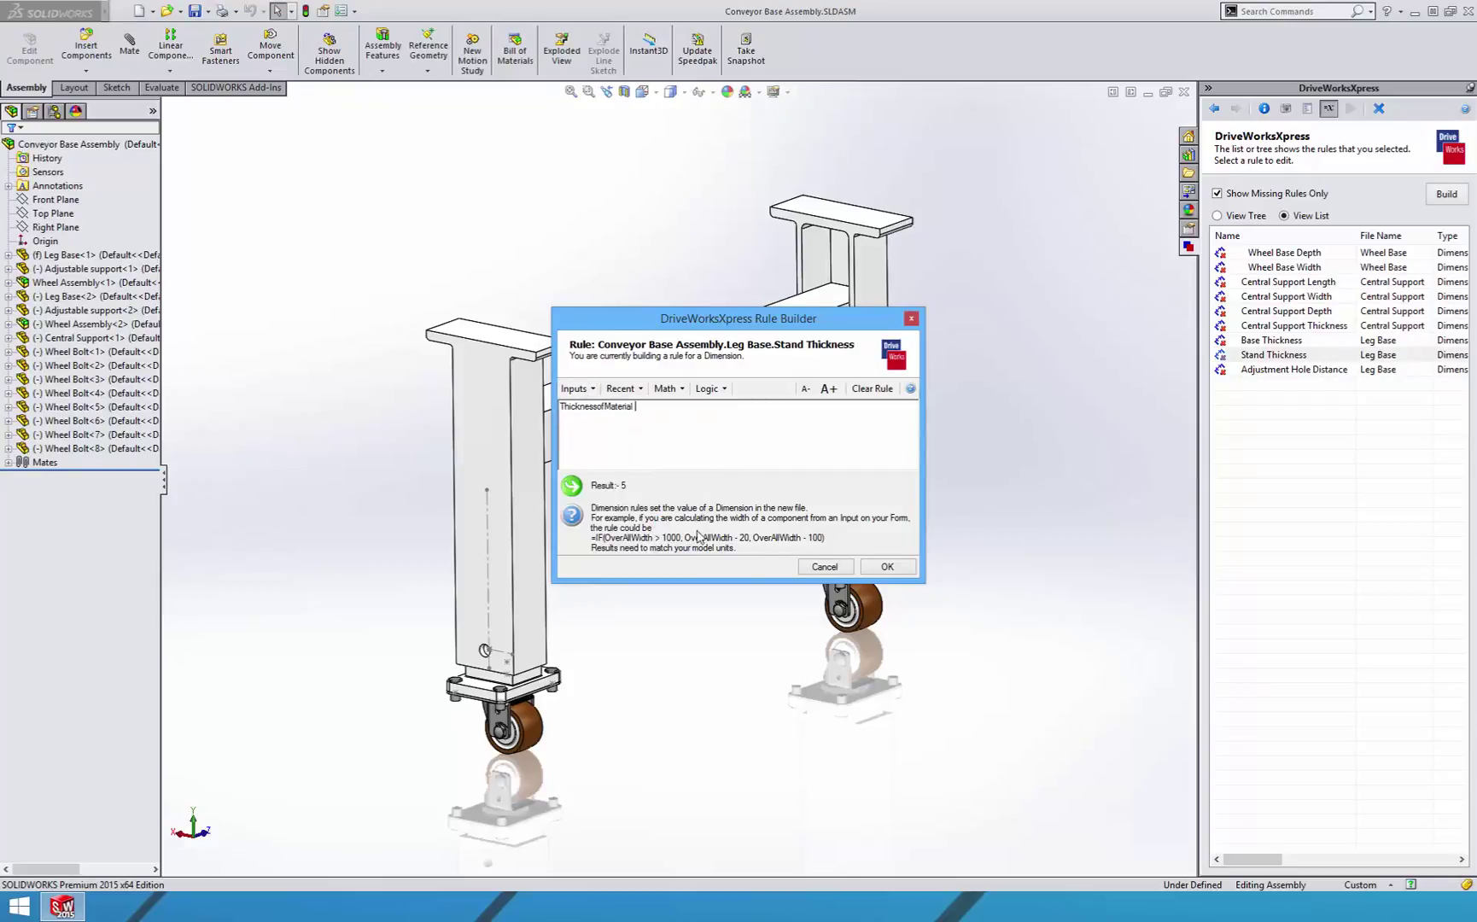
pyautogui.click(888, 570)
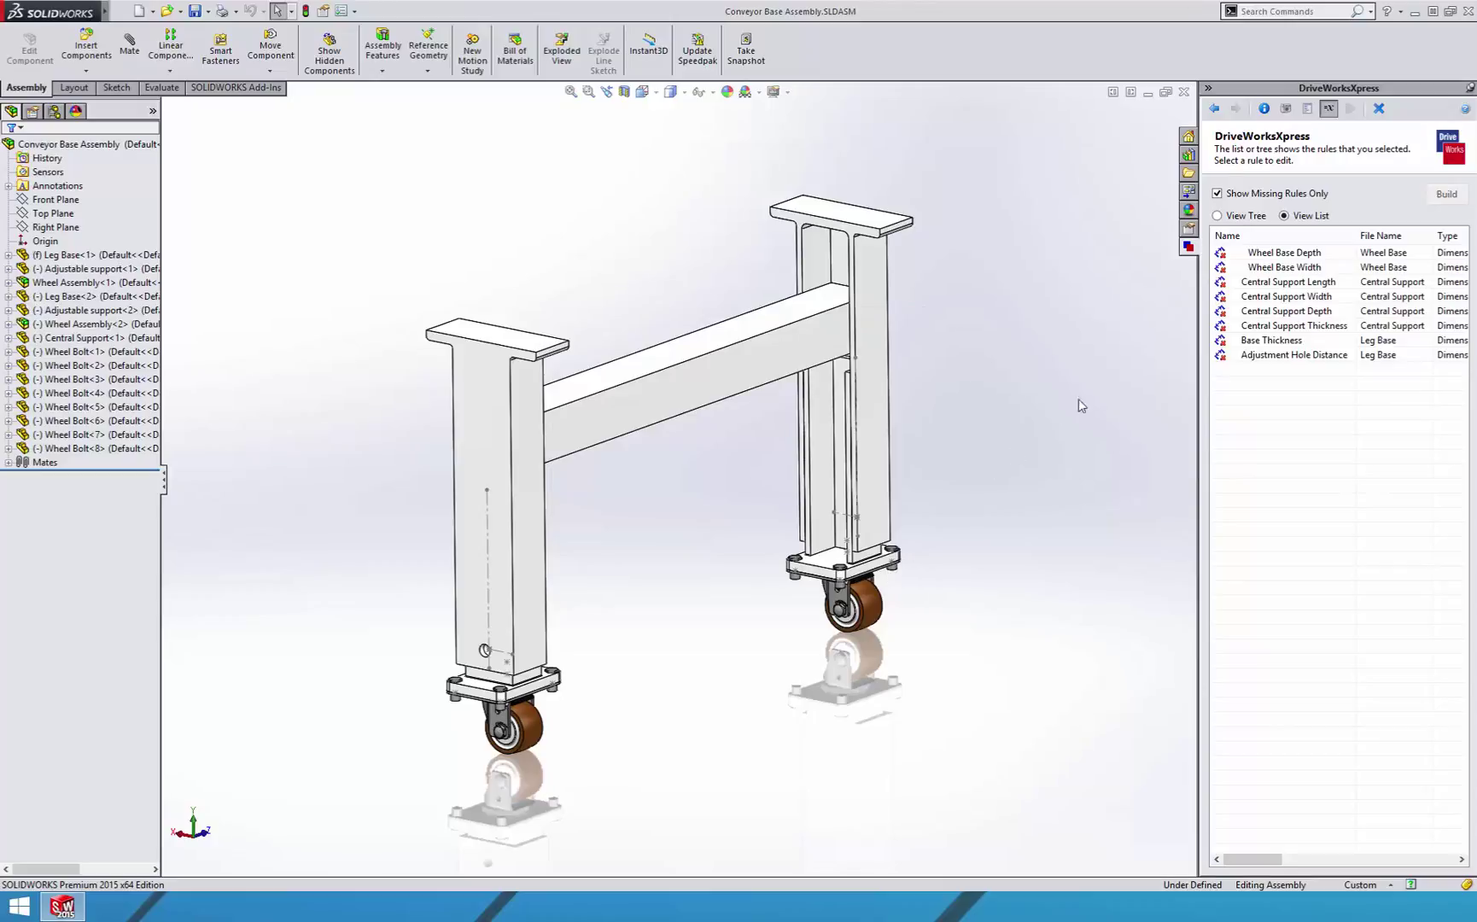
# Set Wheel Base Width to WidthofBaseStand + (2*ThicknessofMaterial) + 40, giving 110
pyautogui.doubleClick(1265, 268)
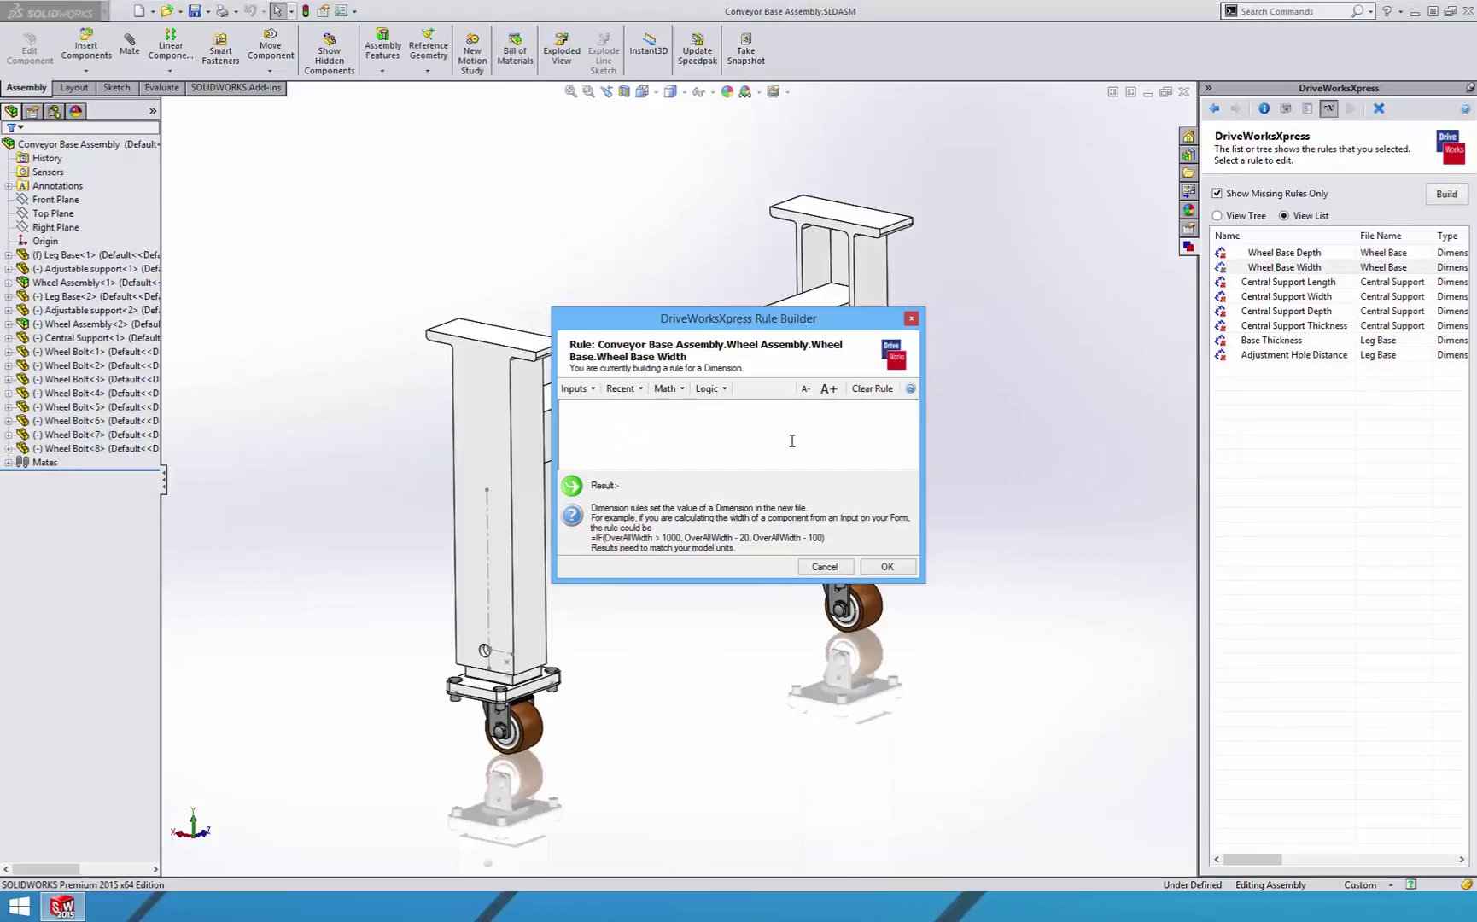
pyautogui.click(576, 389)
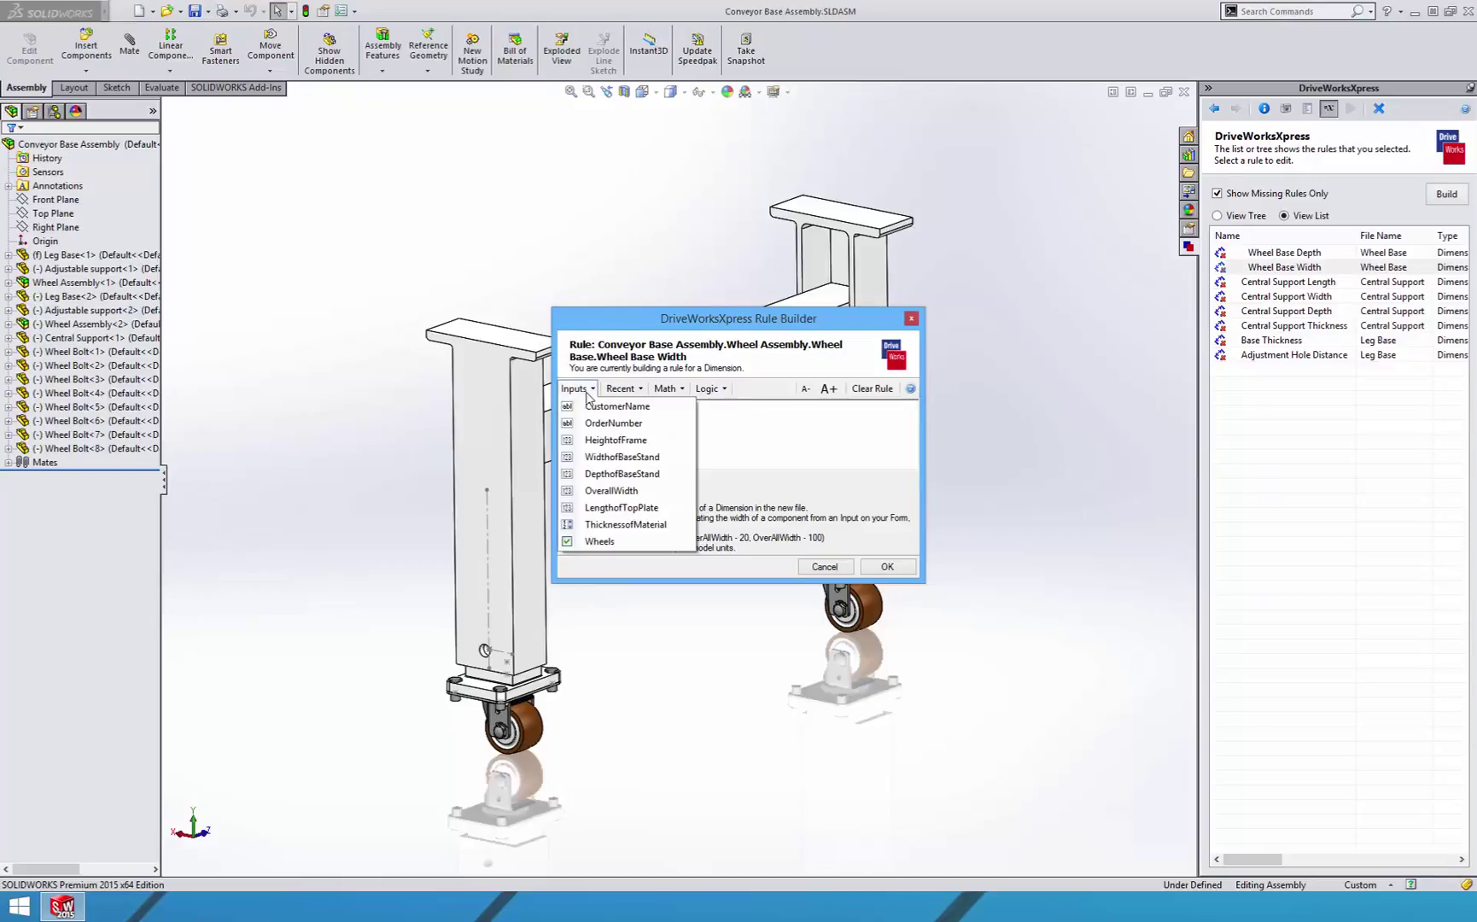
pyautogui.click(622, 457)
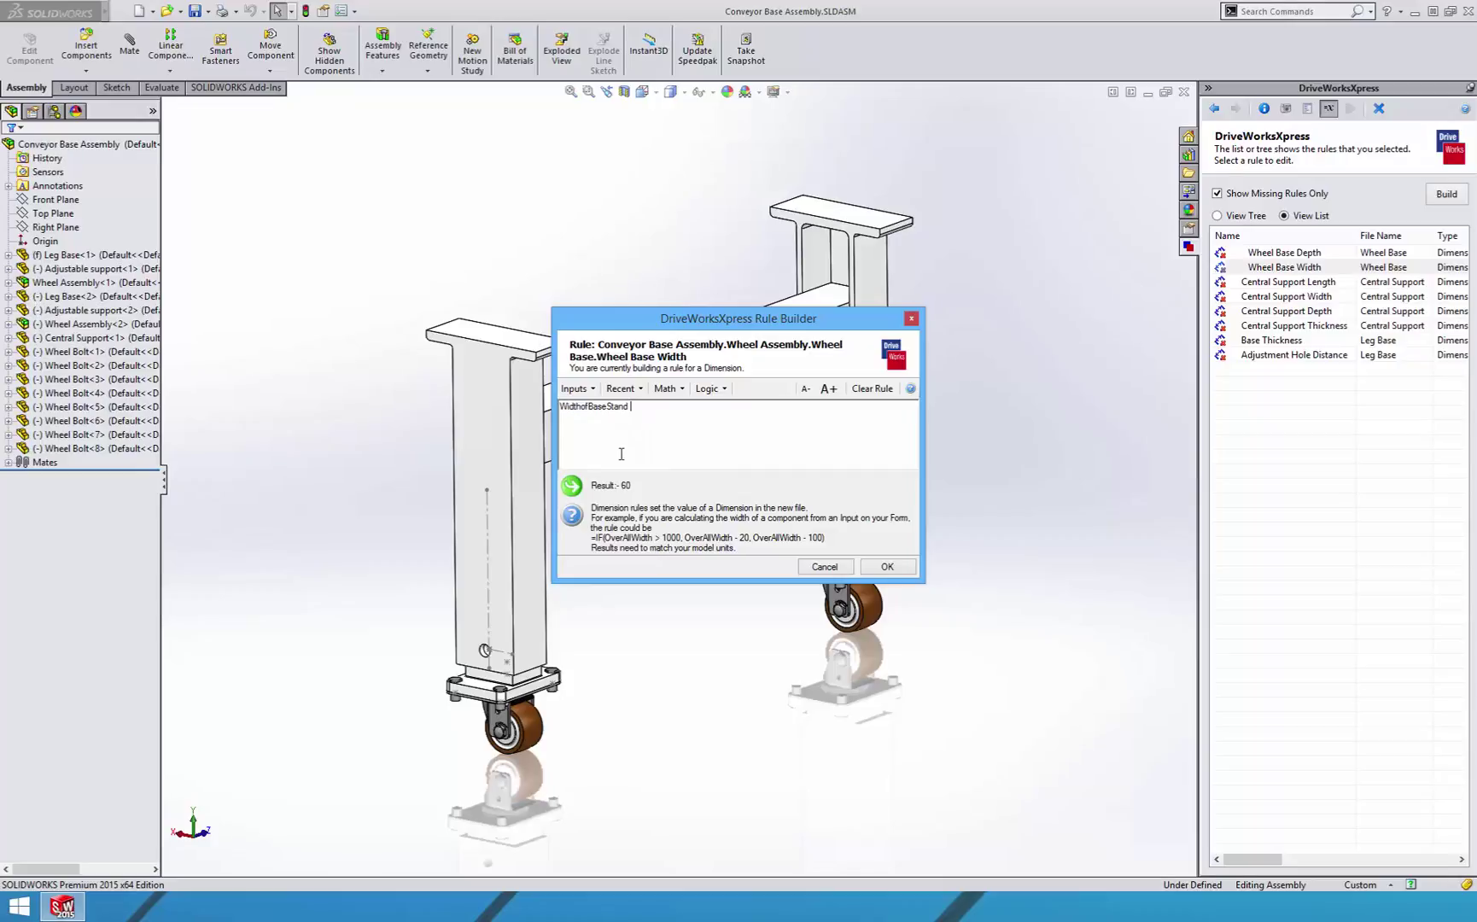
pyautogui.write('+ (2*')
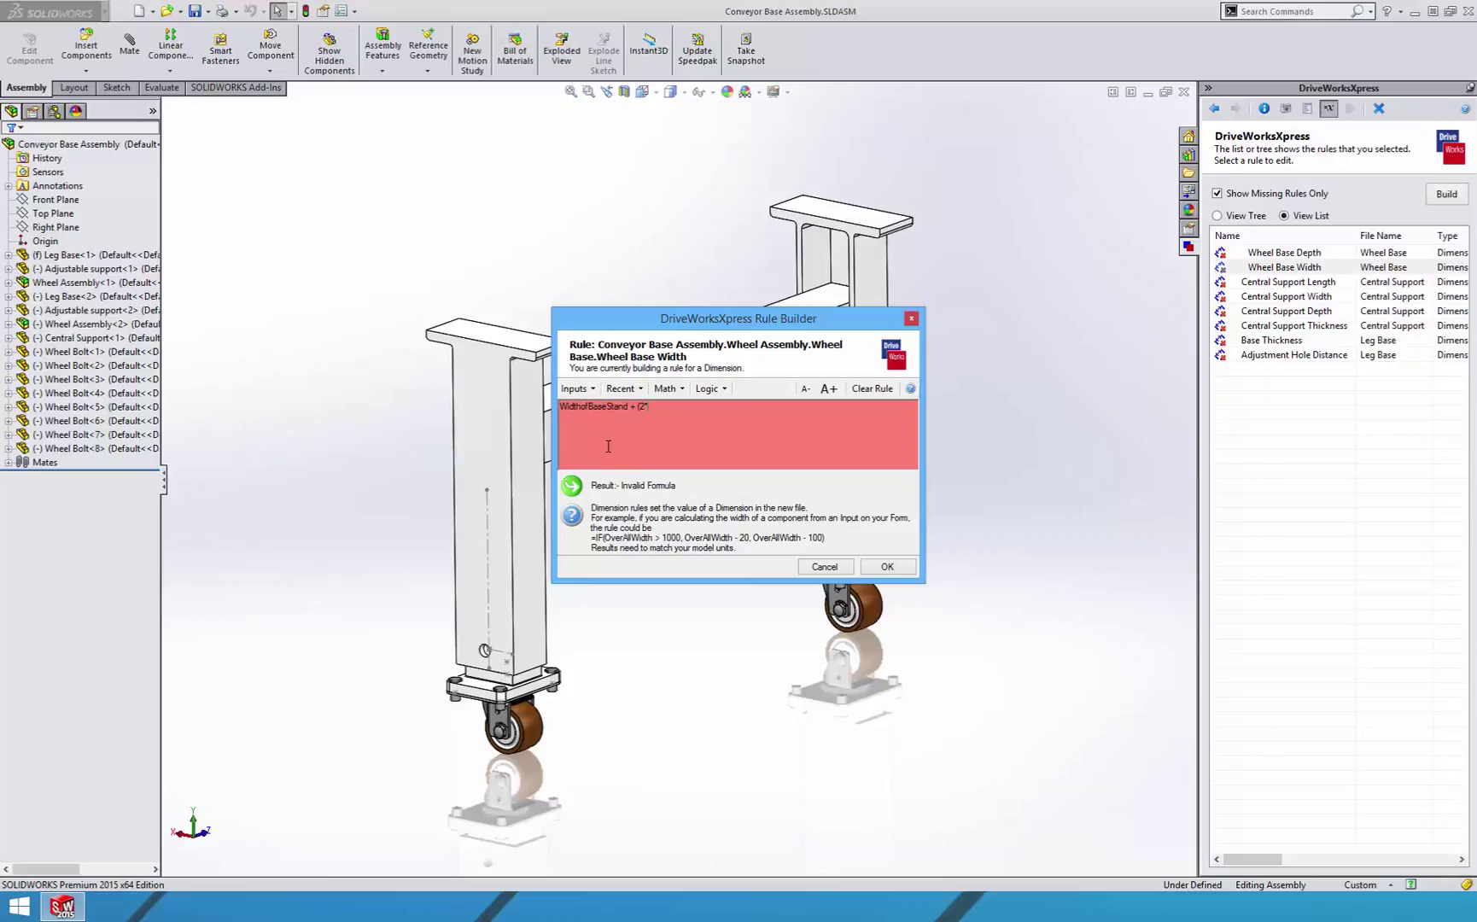
pyautogui.click(575, 389)
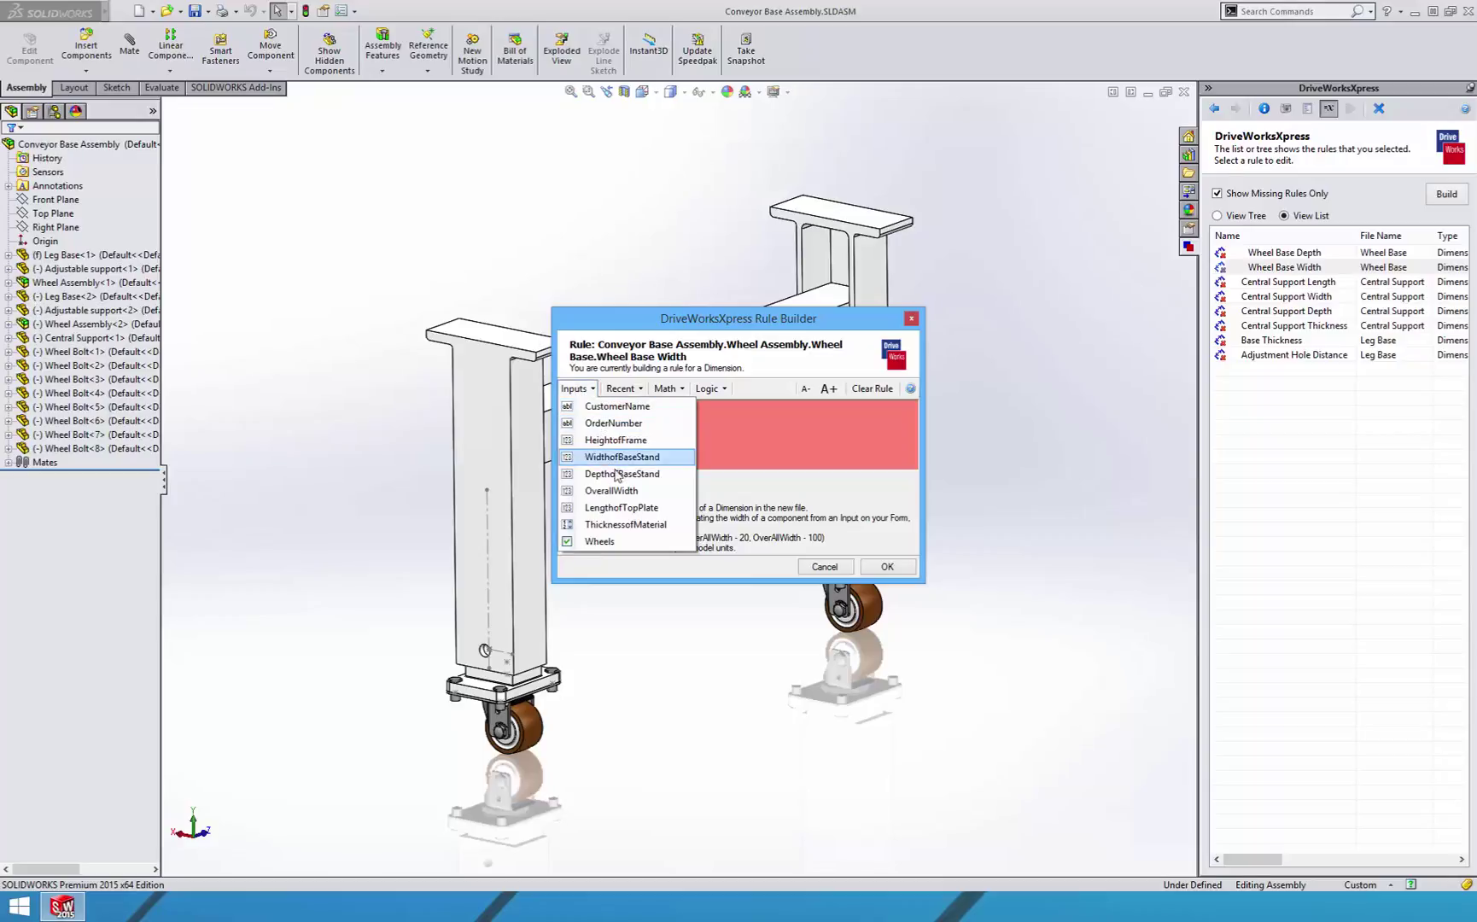
pyautogui.click(645, 524)
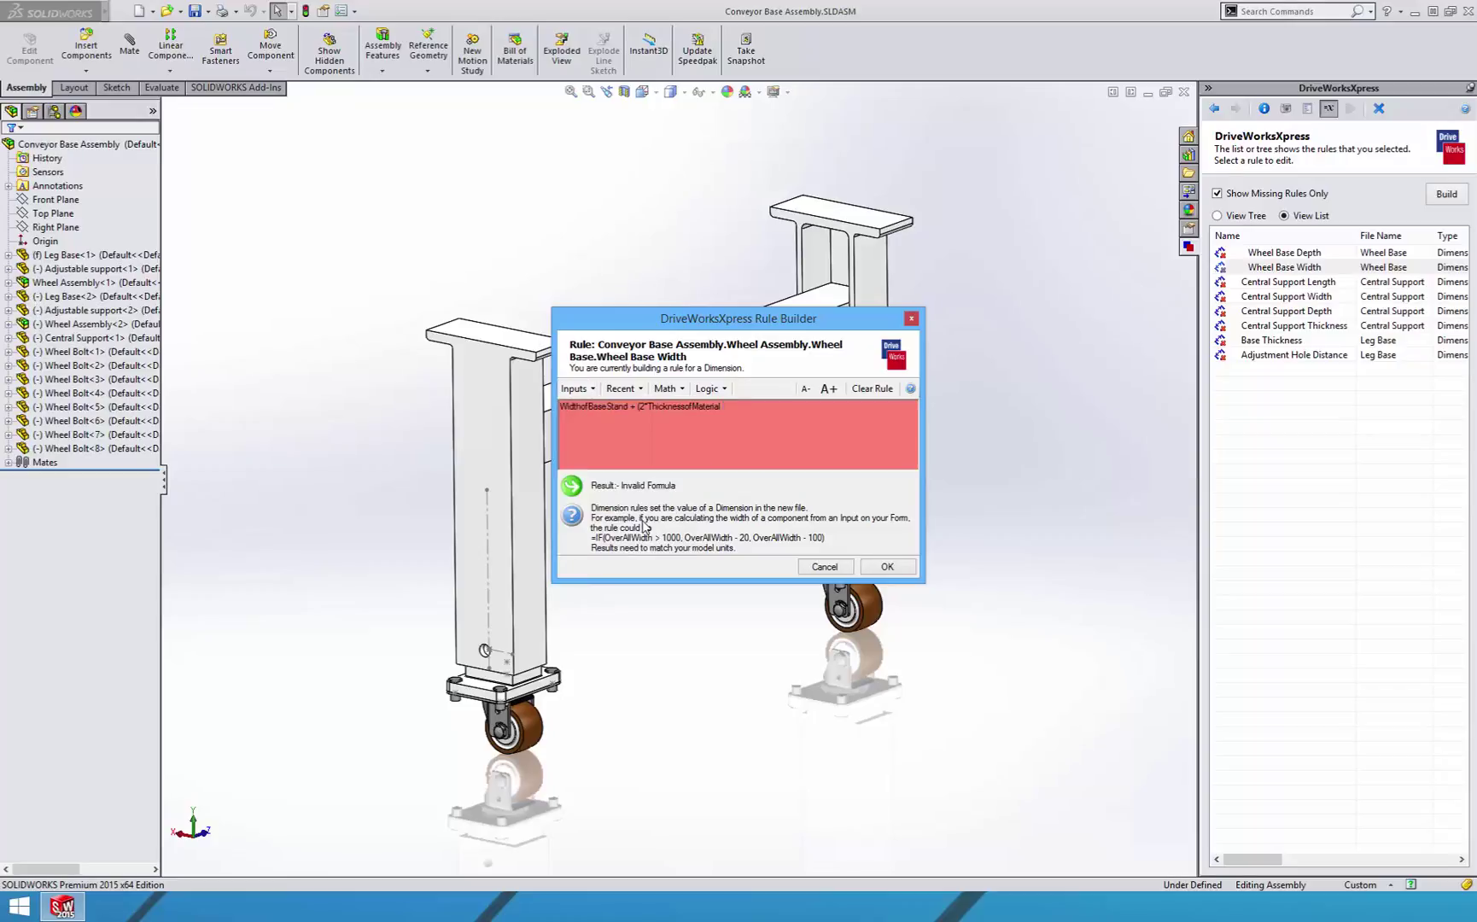
pyautogui.write(')')
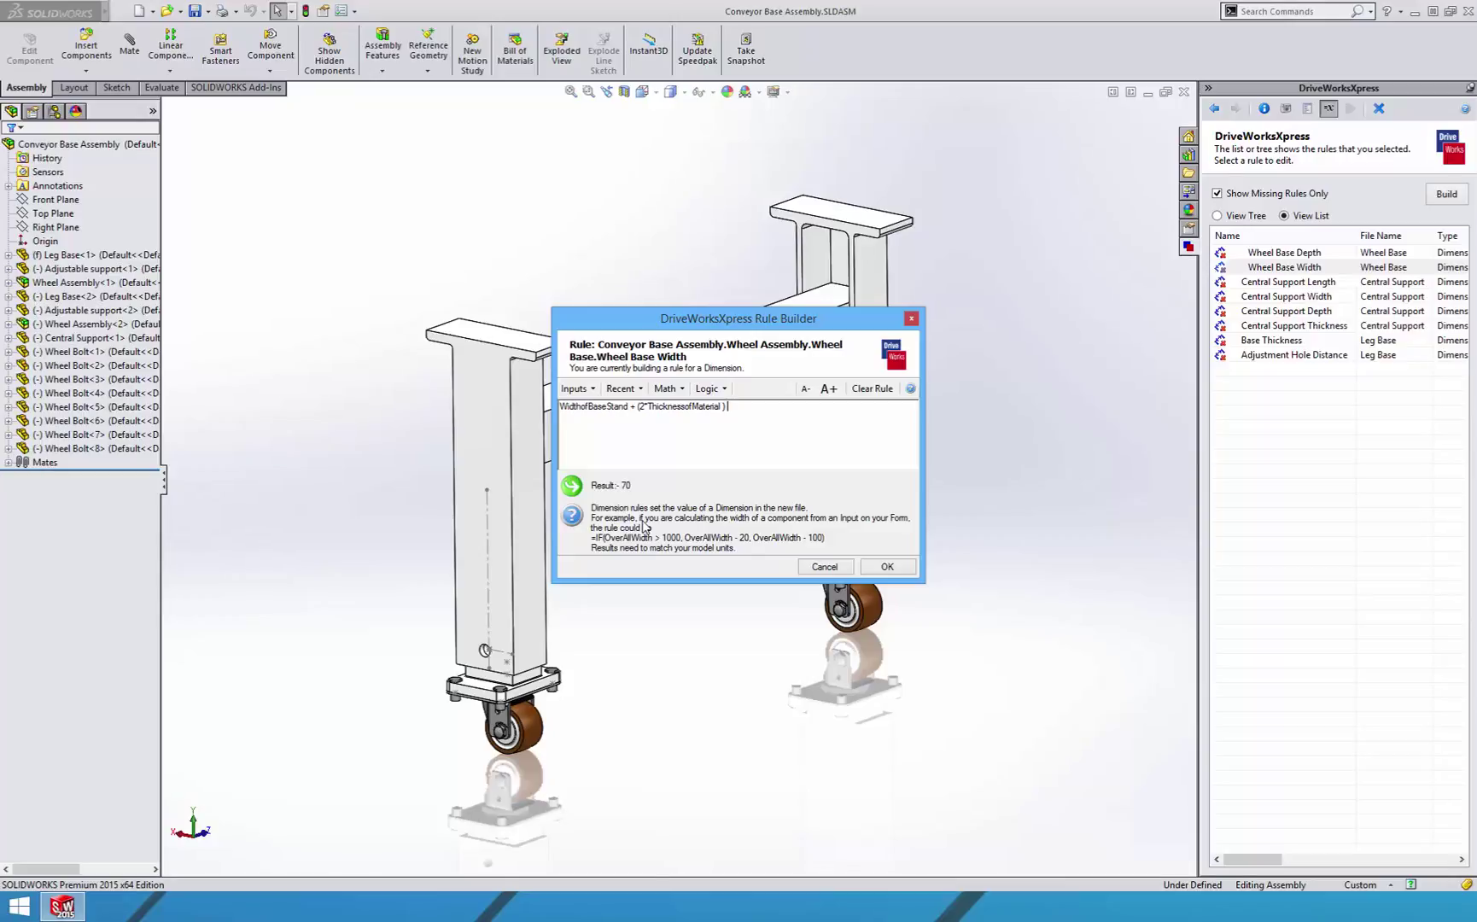
pyautogui.write(' +40')
pyautogui.click(886, 567)
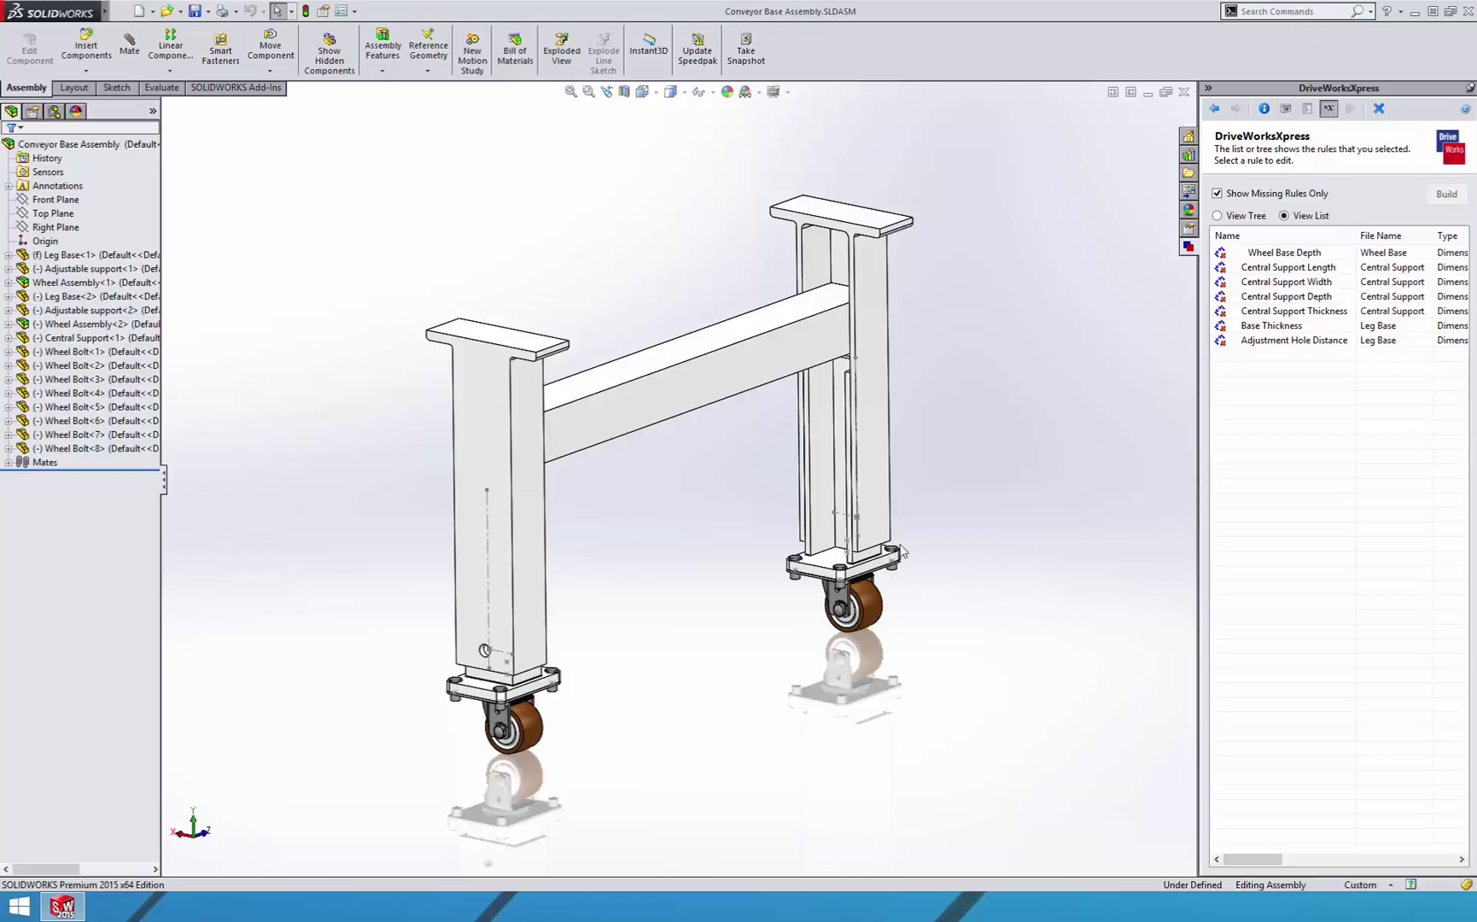
# Set Wheel Base Depth to DepthofBaseStand + (2*ThicknessofMaterial) + 40, giving 90
pyautogui.doubleClick(1261, 253)
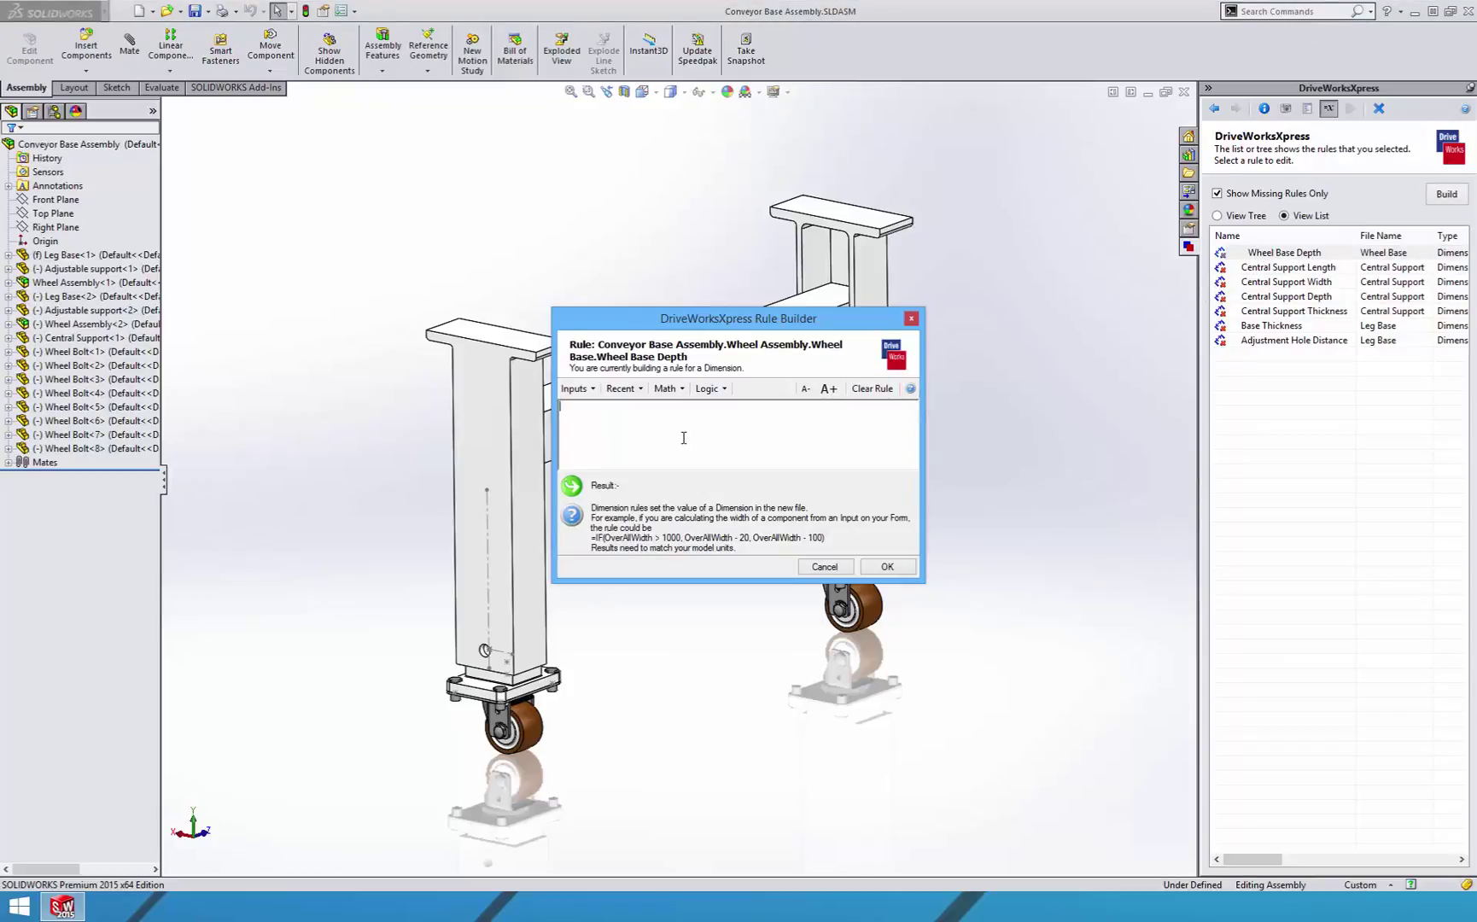
pyautogui.click(589, 389)
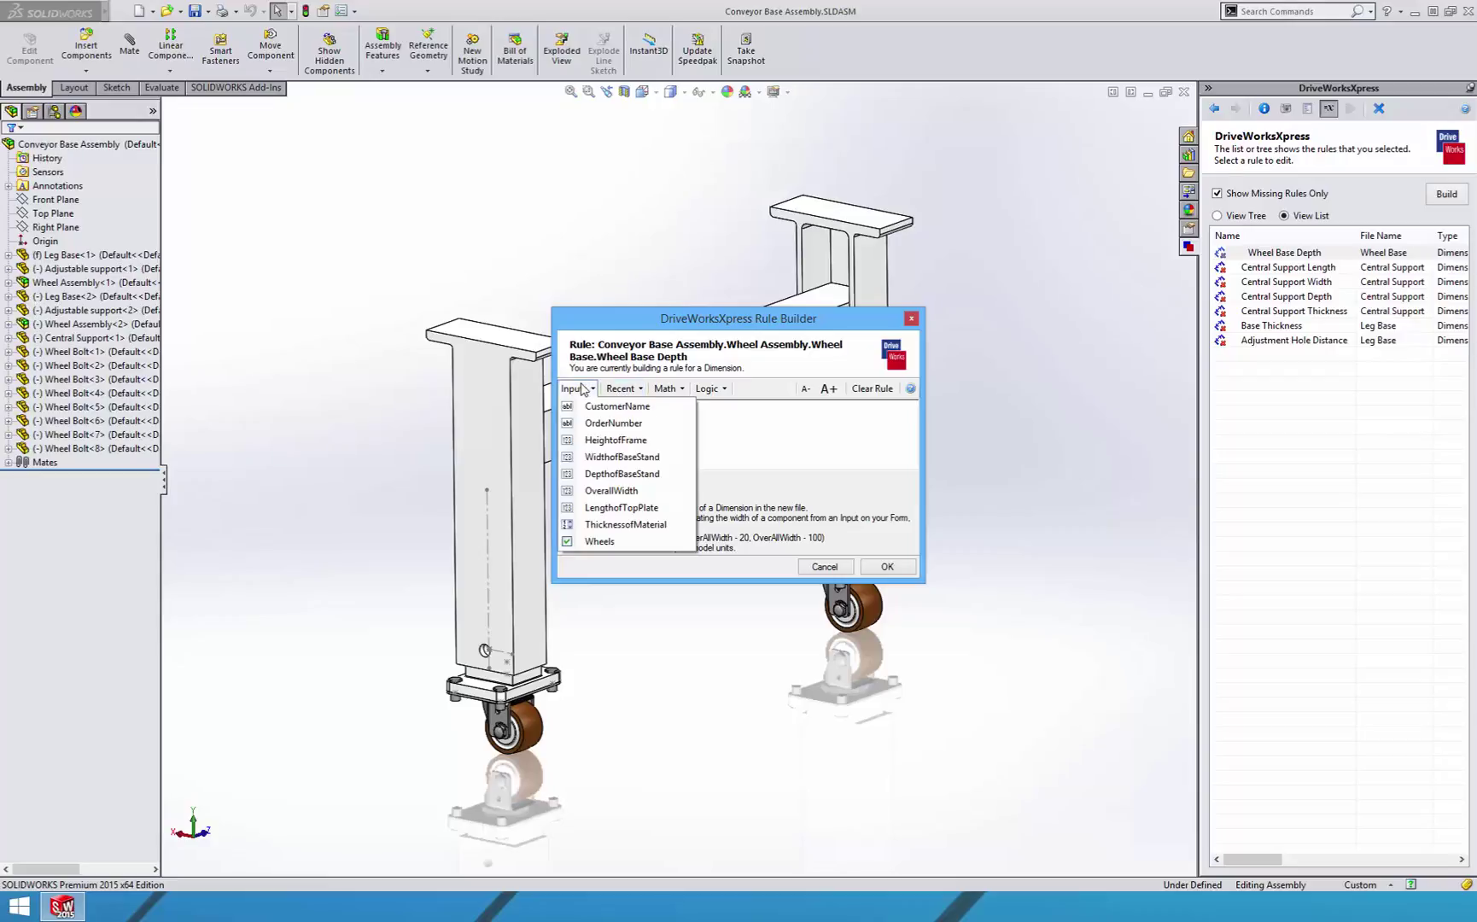
pyautogui.click(630, 473)
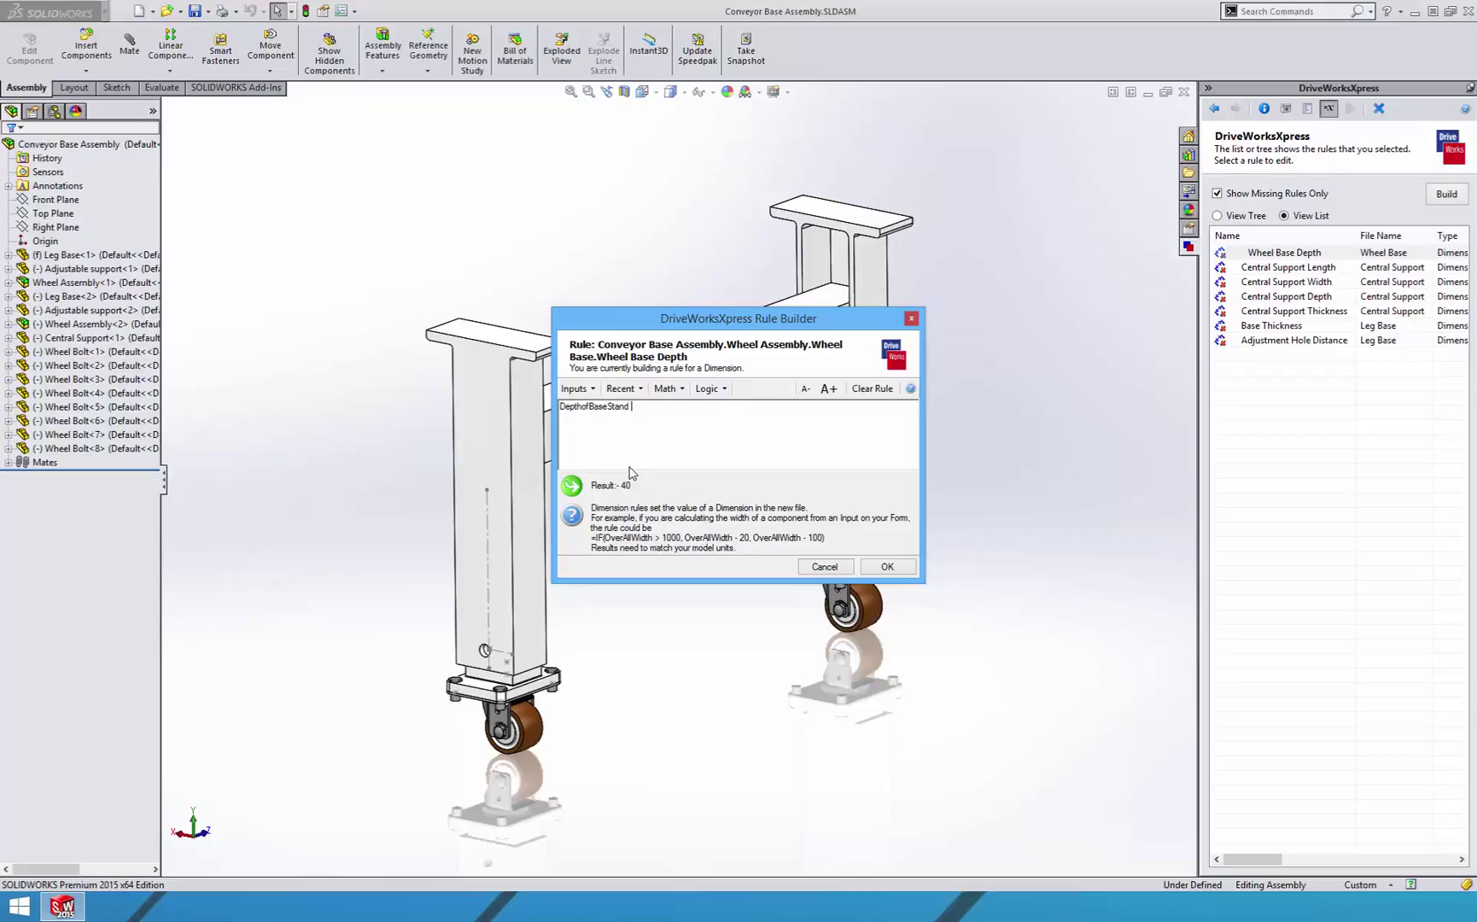
pyautogui.write('+ (2*')
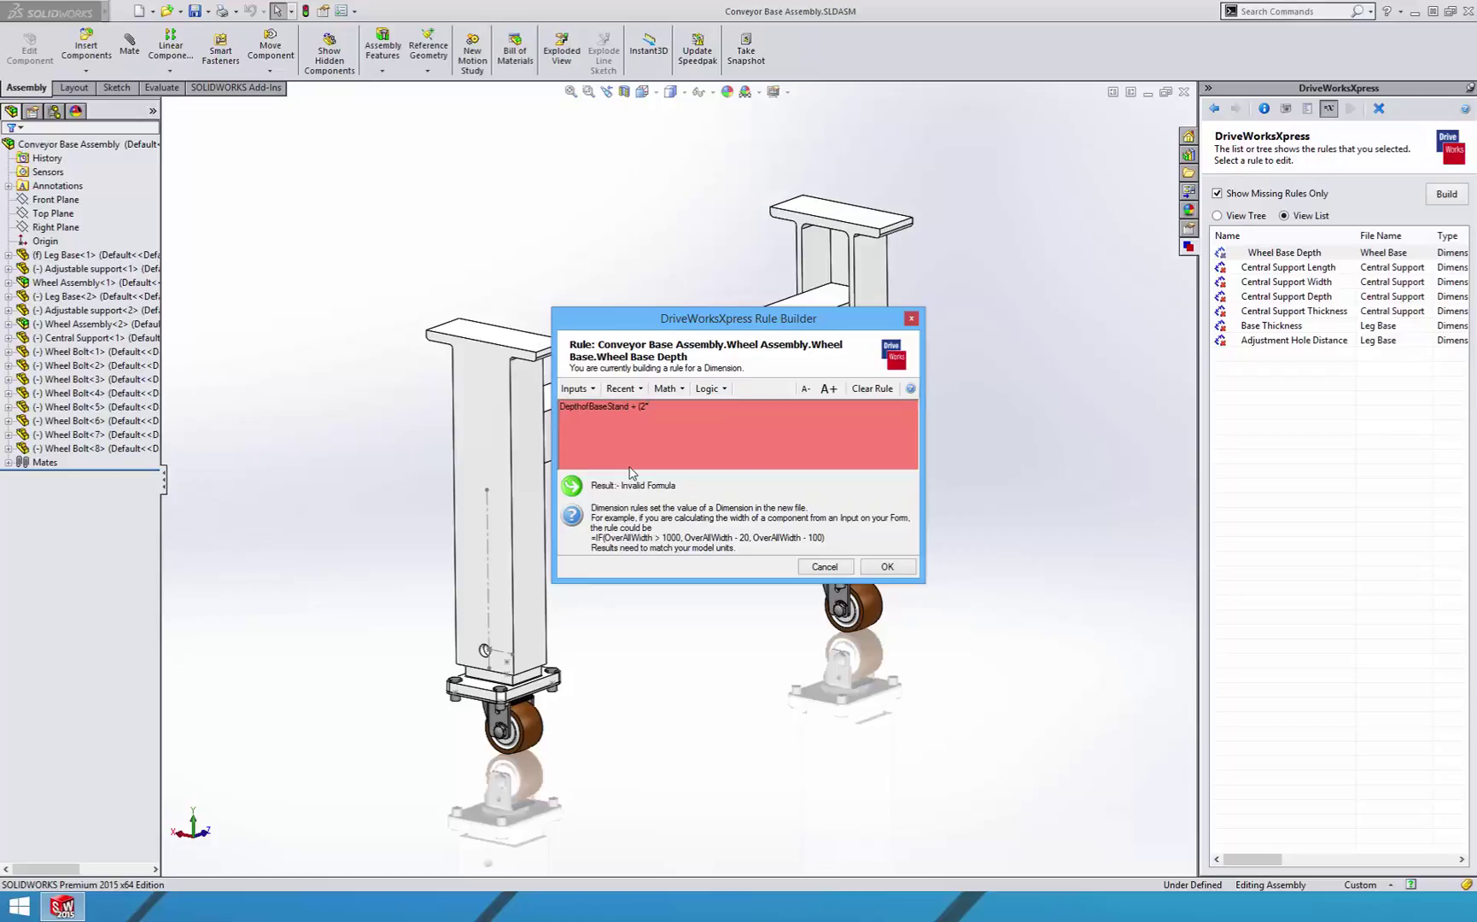
pyautogui.click(580, 390)
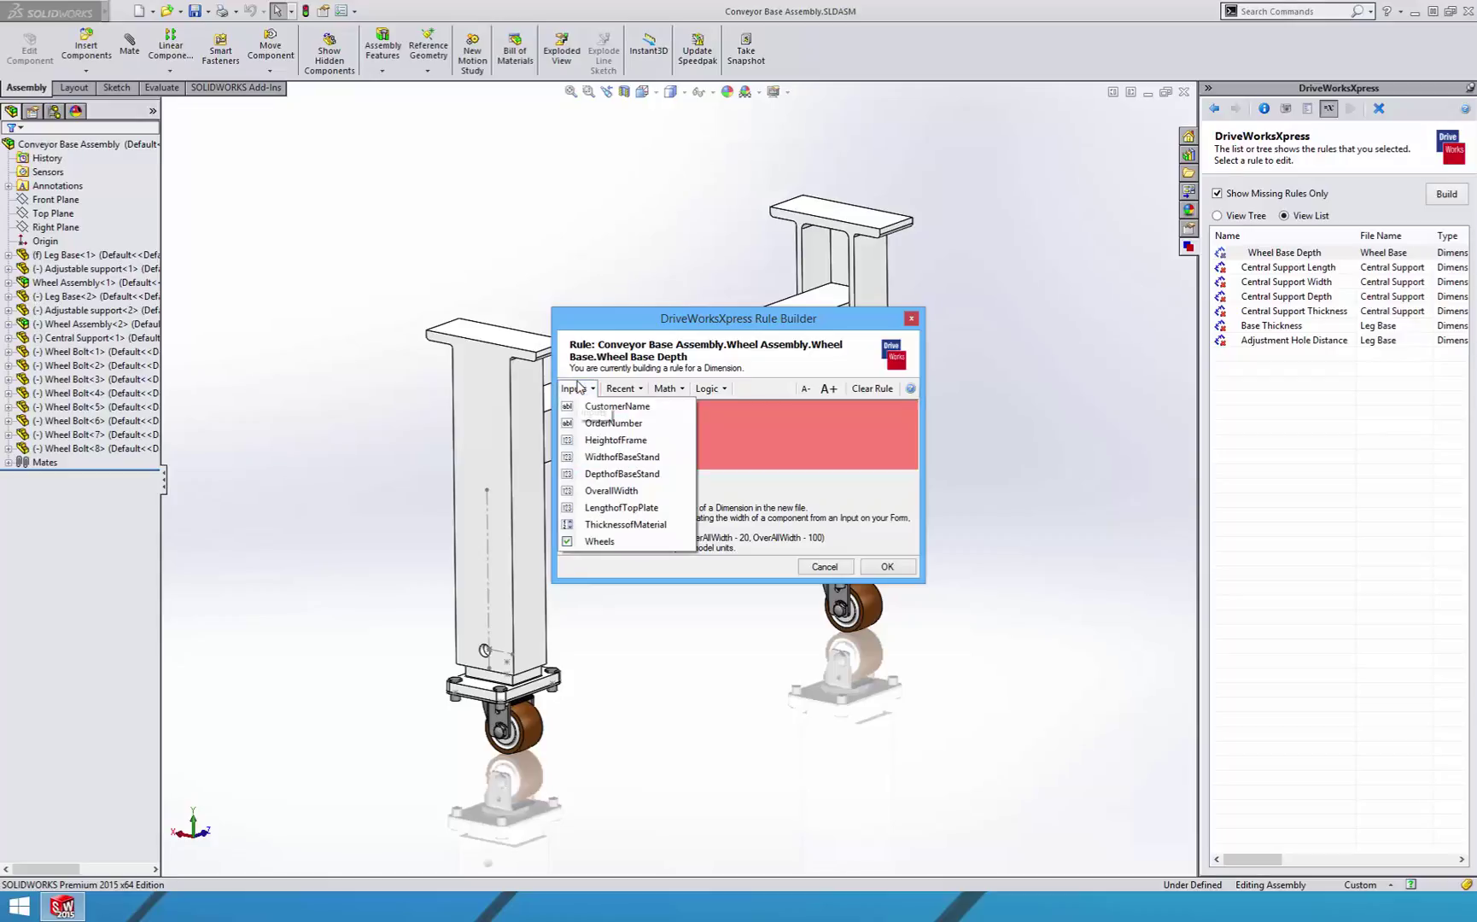
pyautogui.click(628, 524)
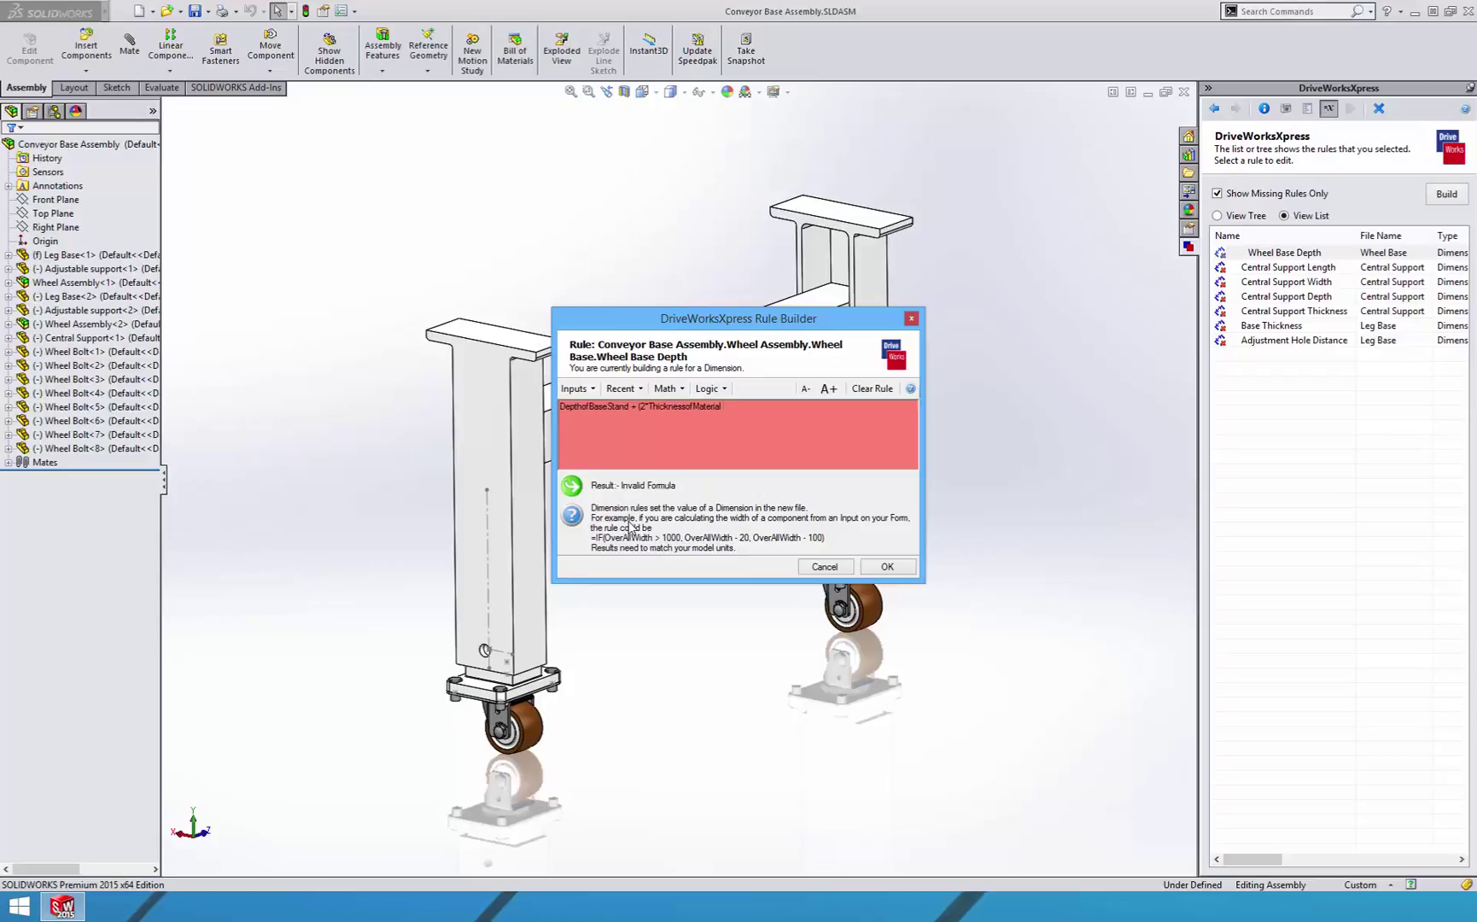
pyautogui.write(') ')
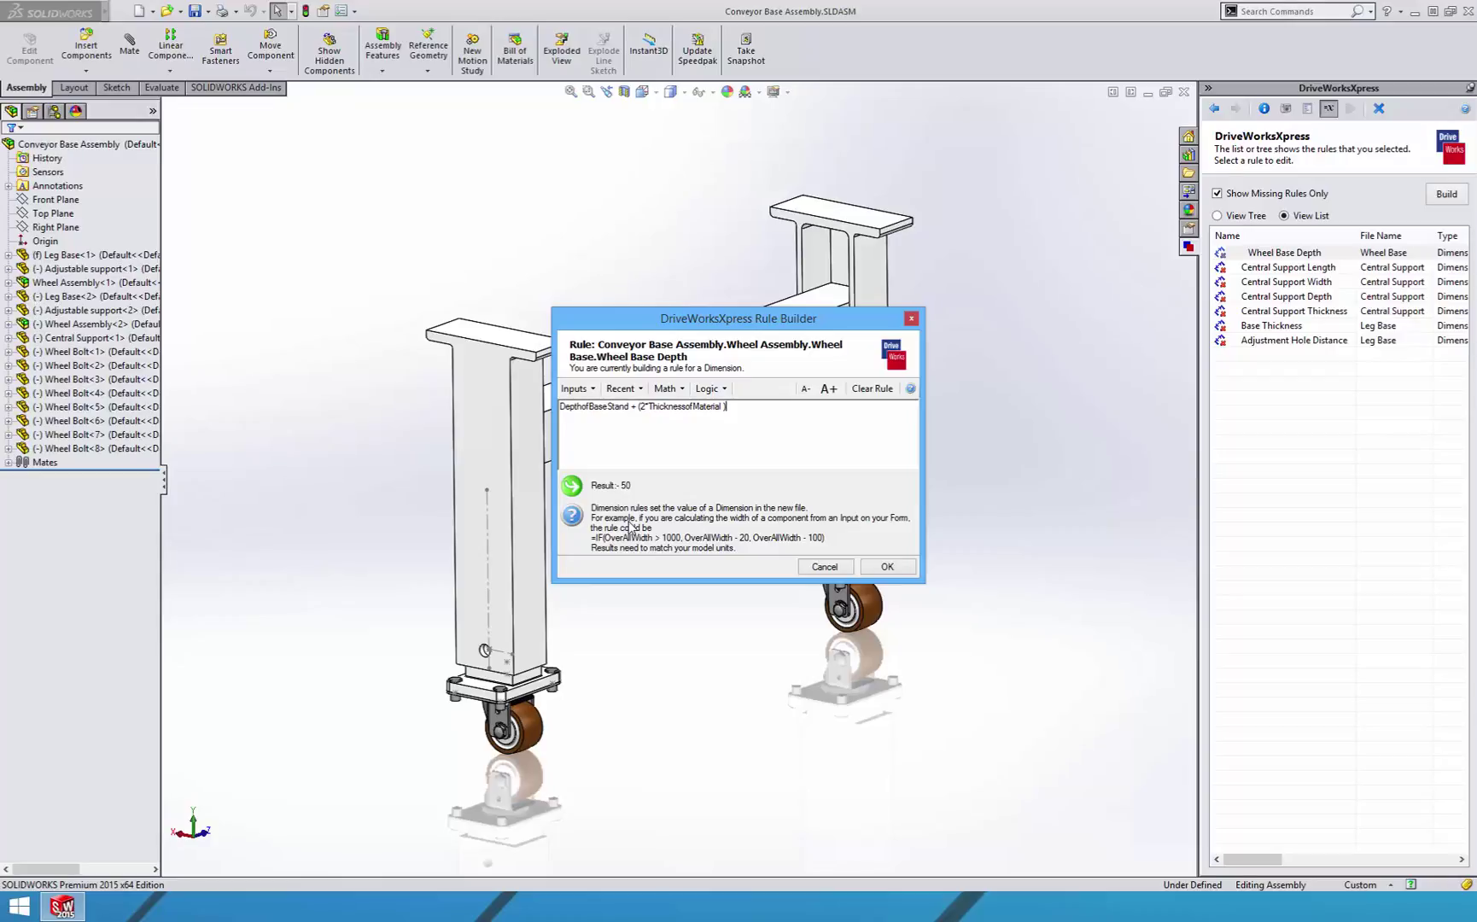
pyautogui.write('+ 40')
pyautogui.click(879, 570)
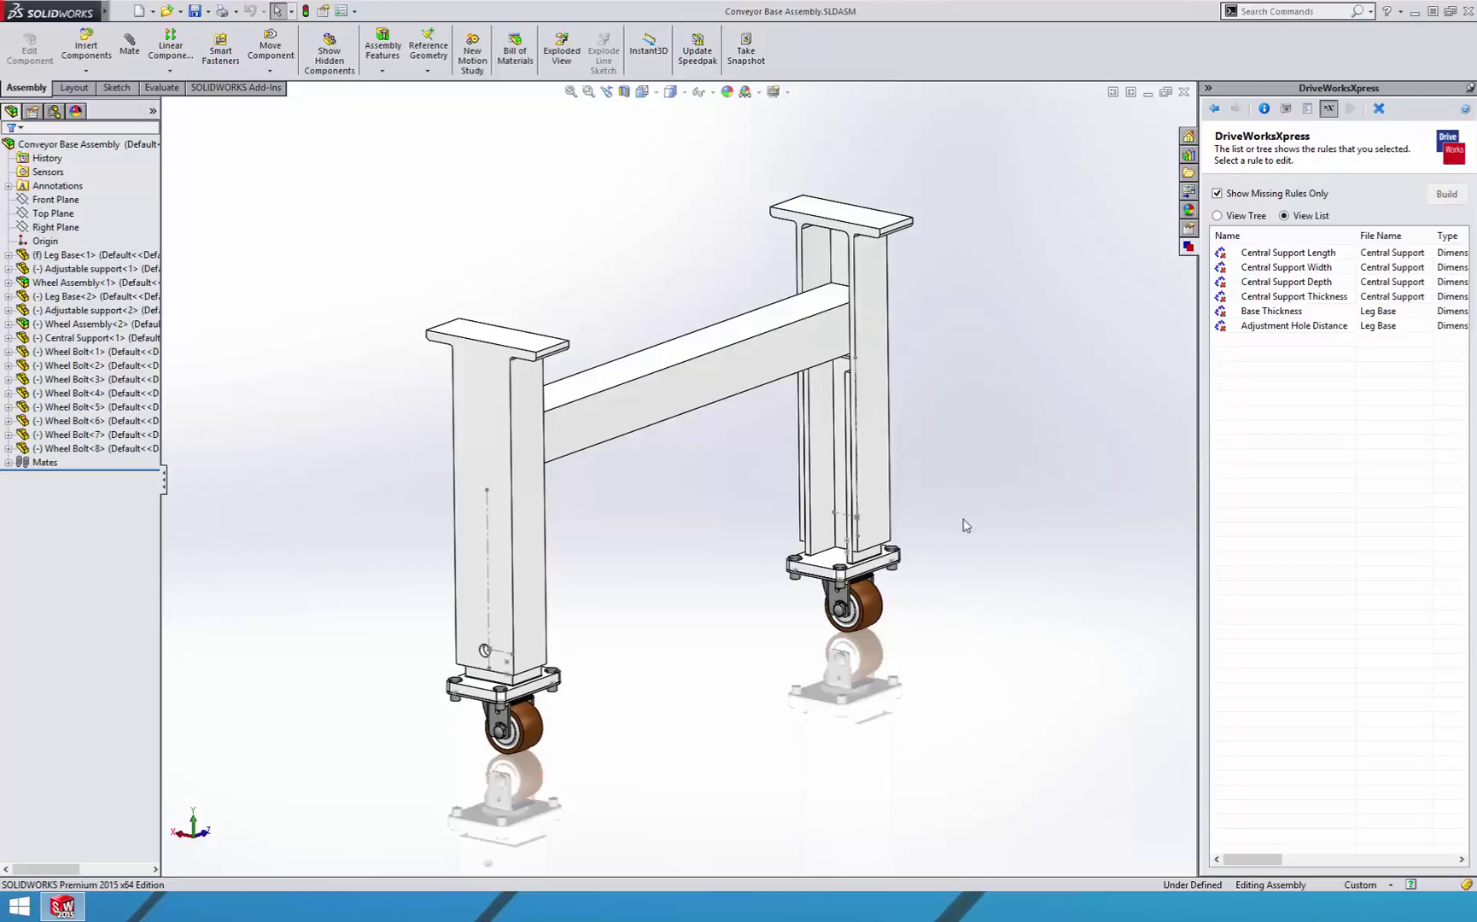
# Set Central Support Length to OverallWidth - (4*ThicknessofMaterial), giving 580
pyautogui.doubleClick(1289, 252)
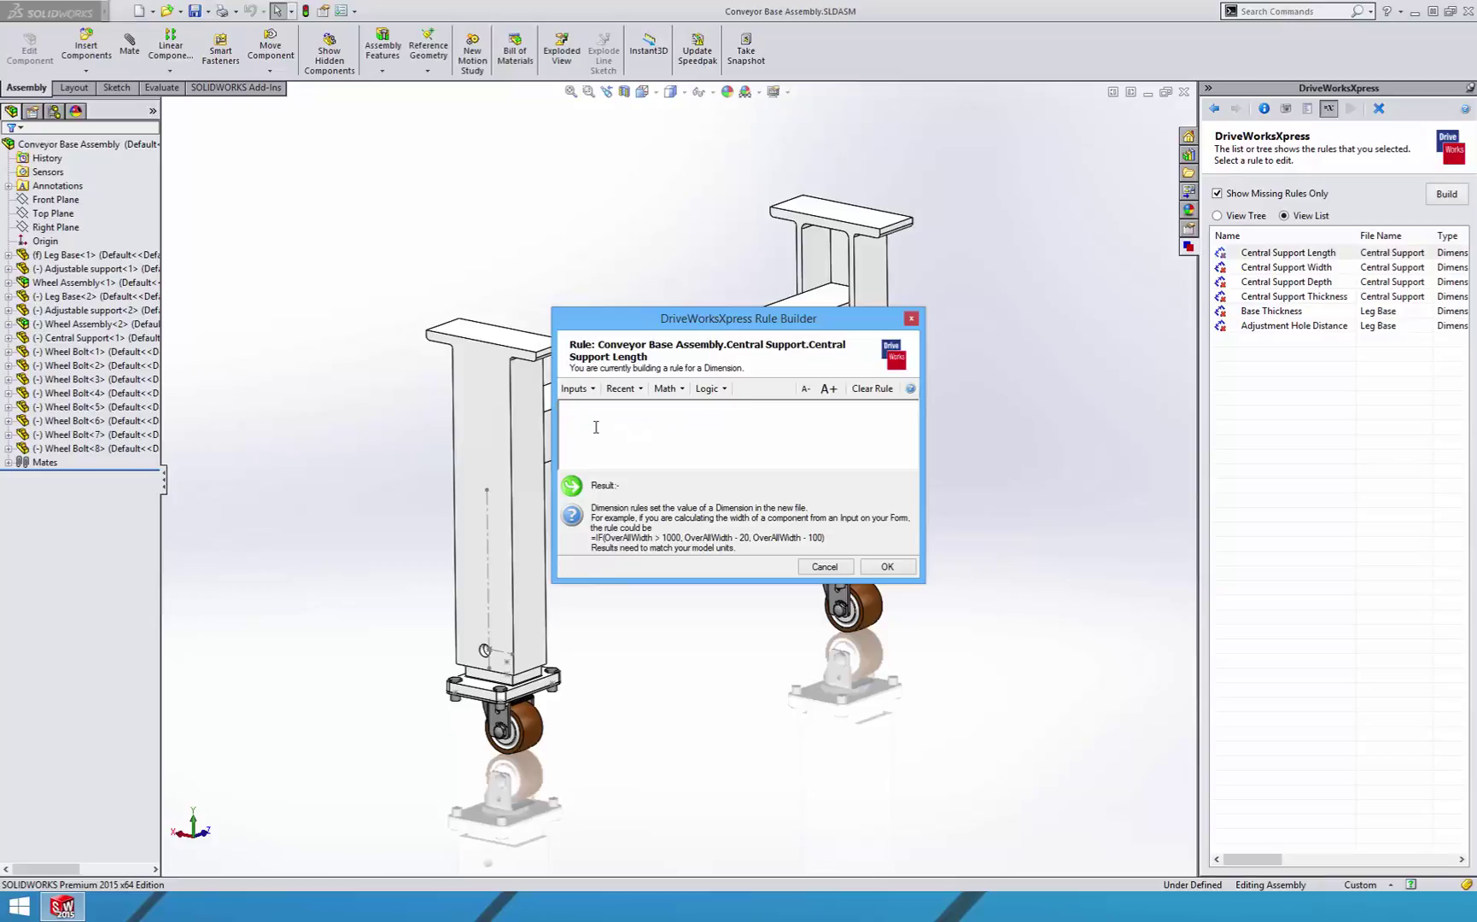
pyautogui.click(575, 389)
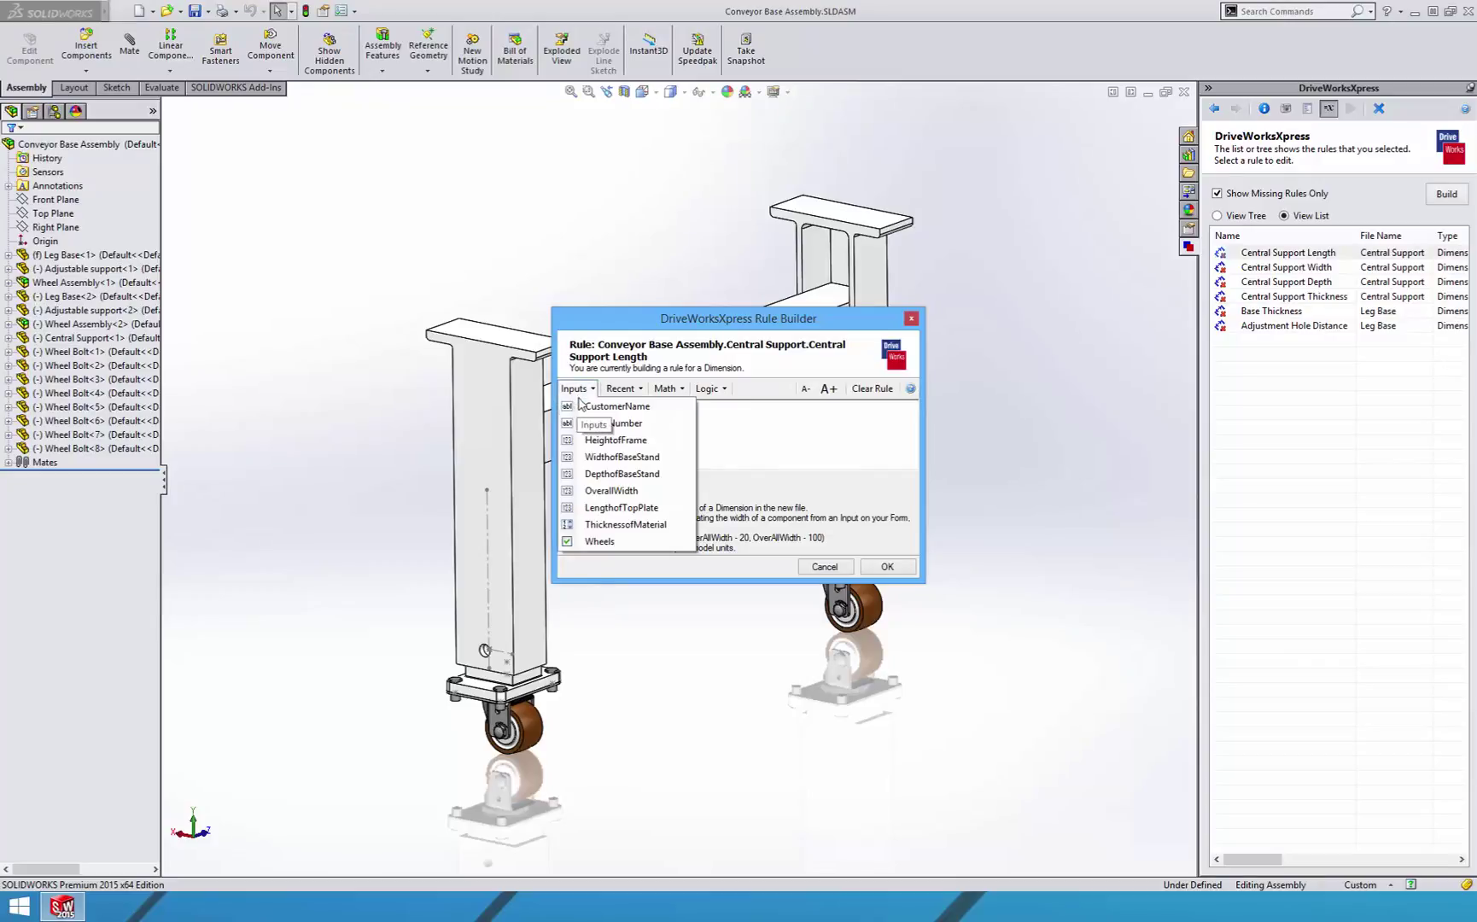
pyautogui.click(612, 491)
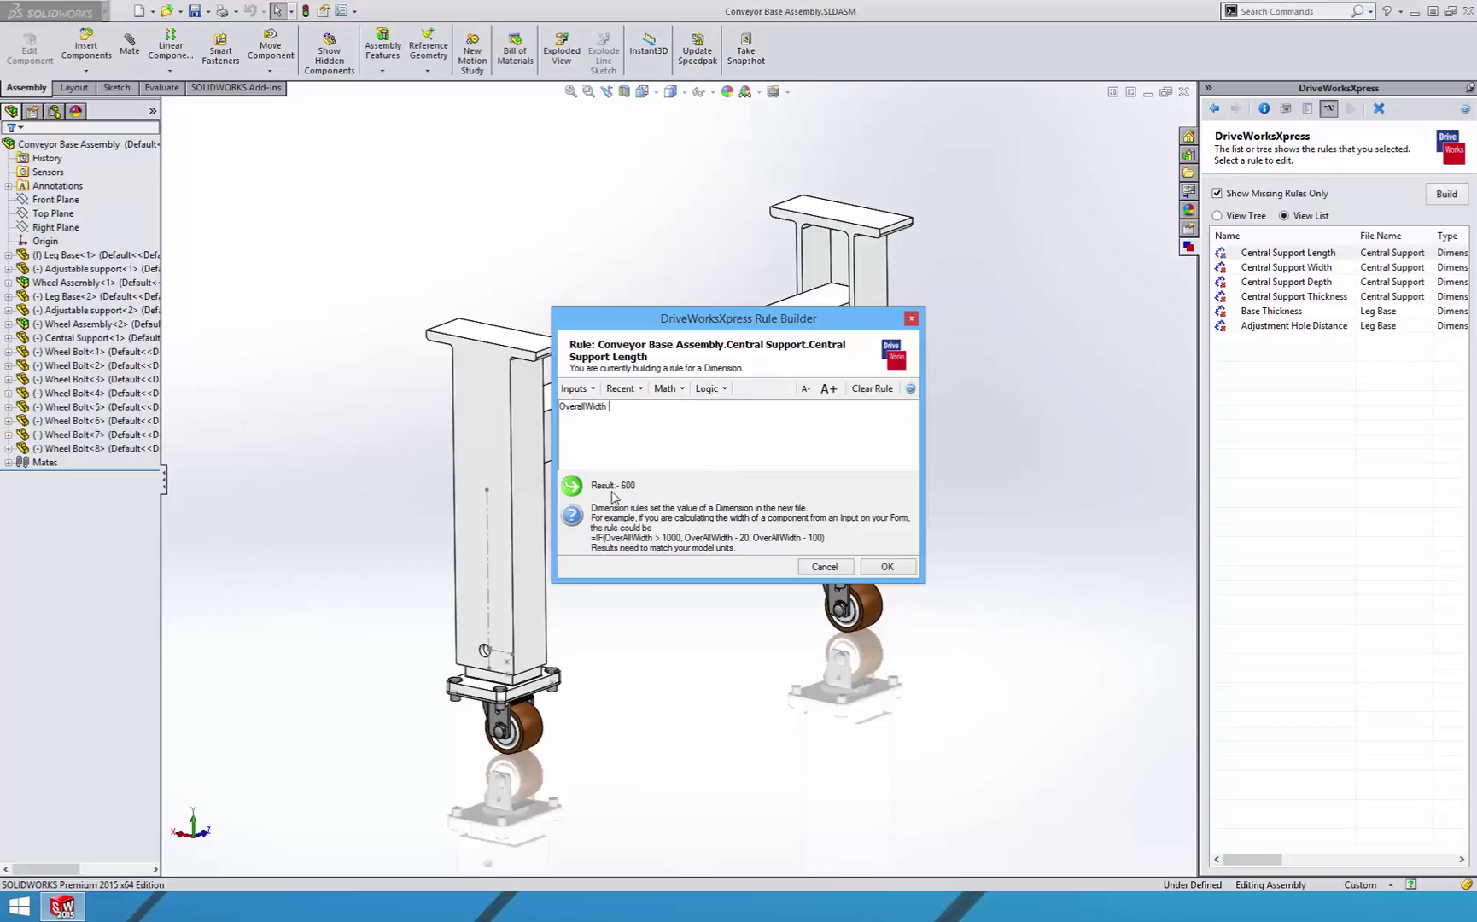
pyautogui.write('- (4*')
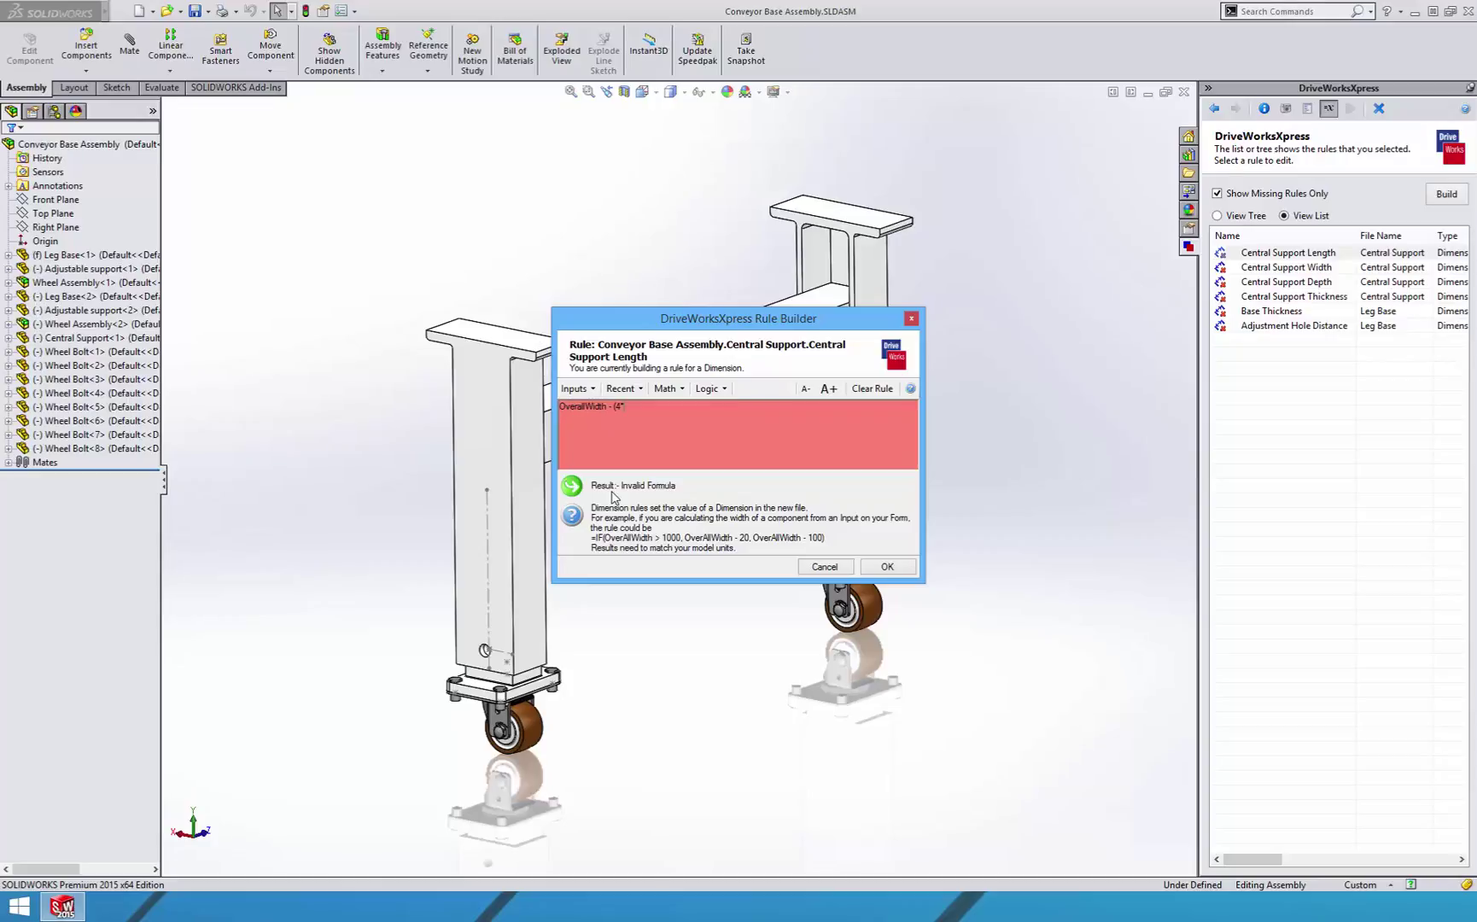
pyautogui.click(587, 391)
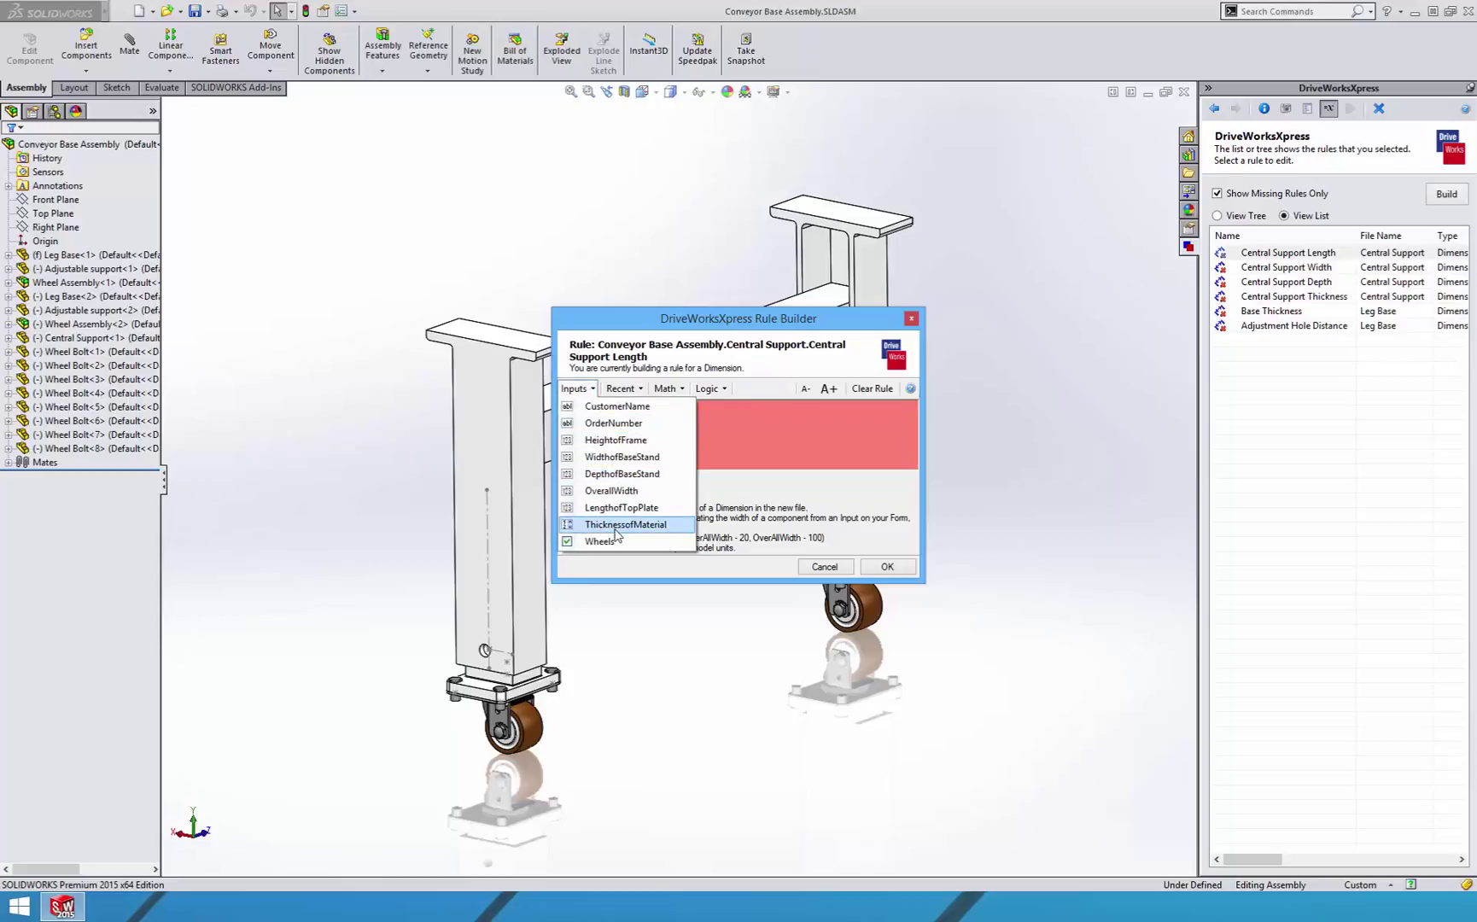
pyautogui.click(616, 529)
pyautogui.write(')')
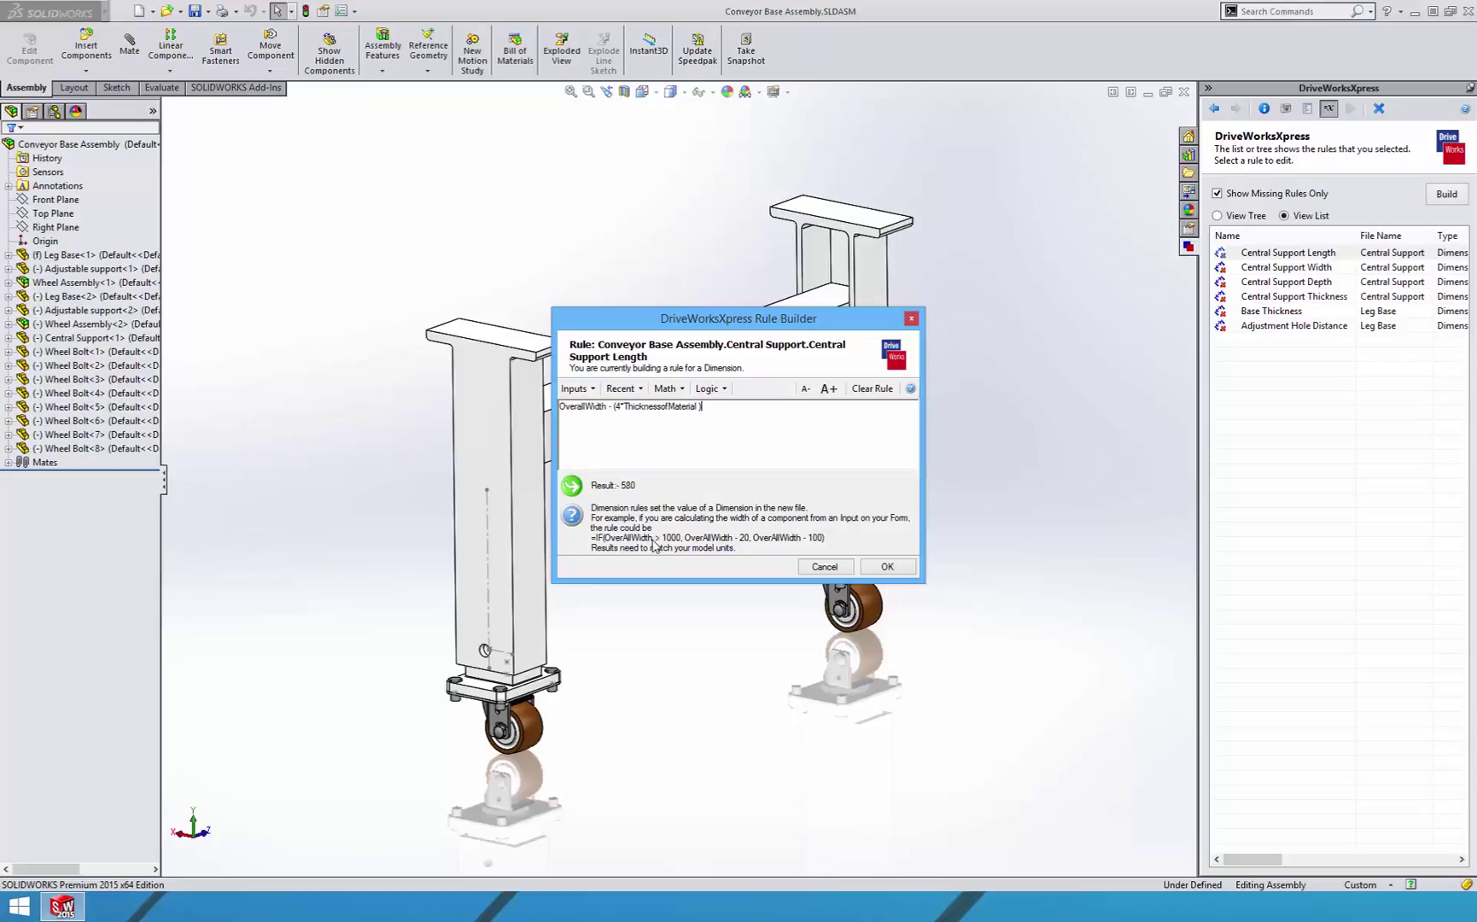
pyautogui.click(884, 567)
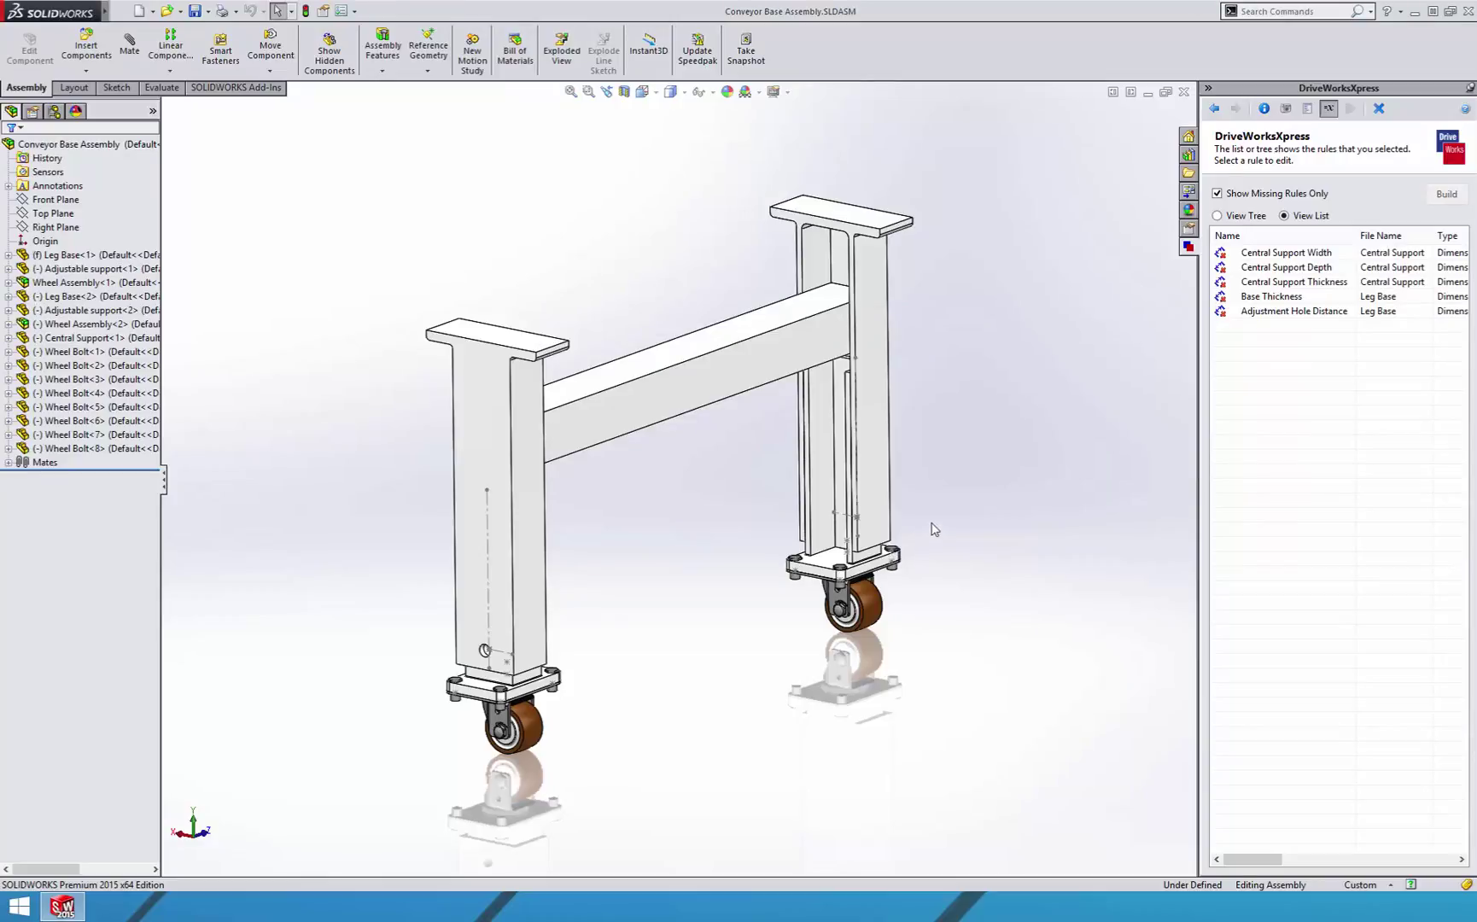
# Make the Central Support Width rule equal WidthofBaseStand
pyautogui.doubleClick(1287, 254)
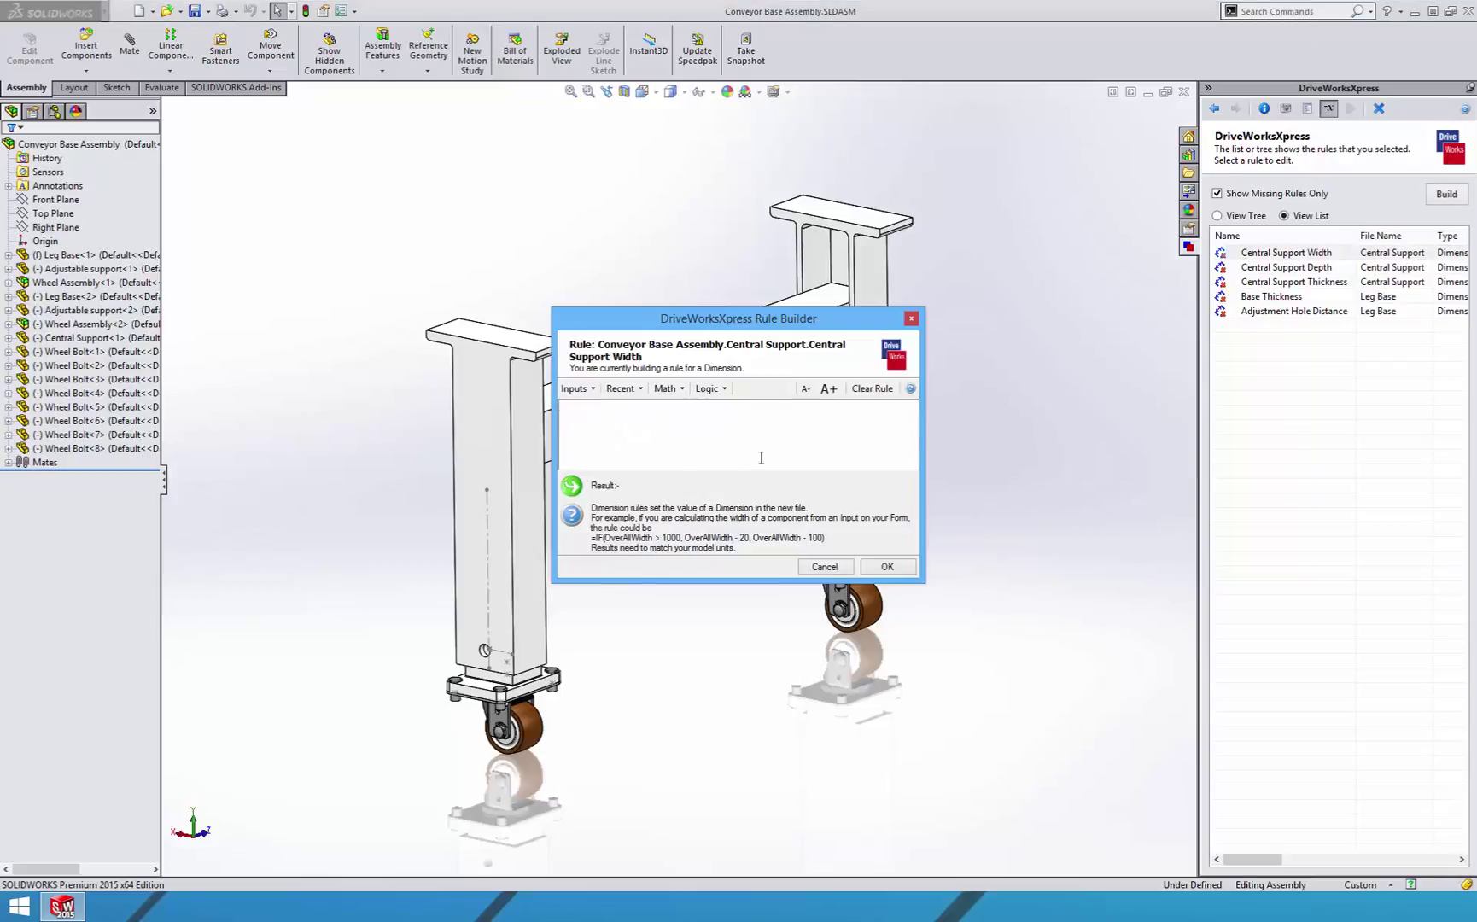
pyautogui.click(595, 394)
pyautogui.click(615, 457)
pyautogui.click(885, 568)
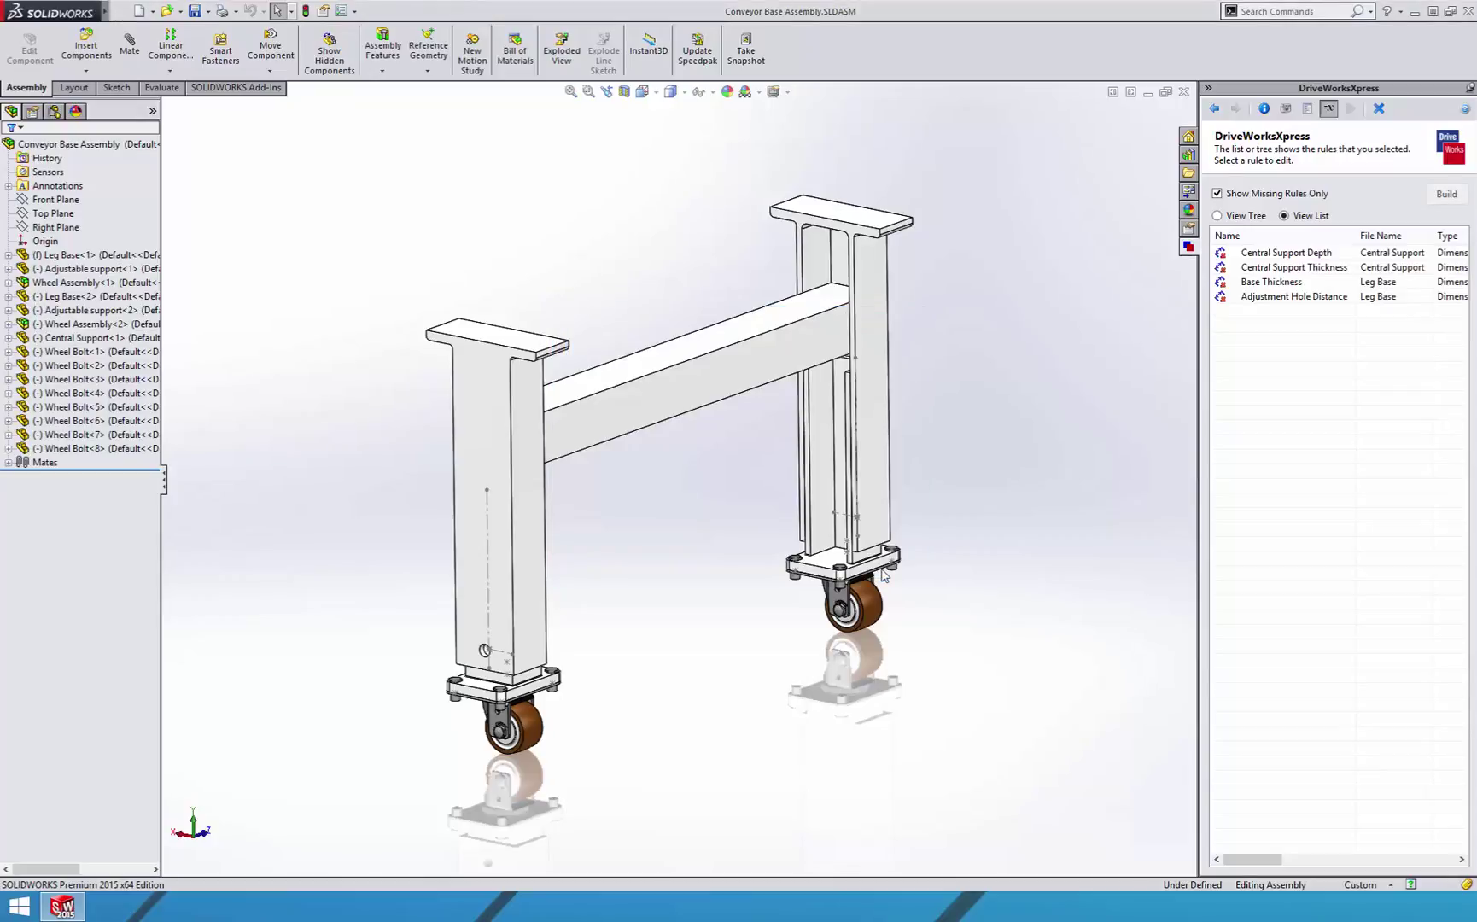
# Set Central Support Depth to WidthofBaseStand /2, giving 30
pyautogui.doubleClick(1272, 253)
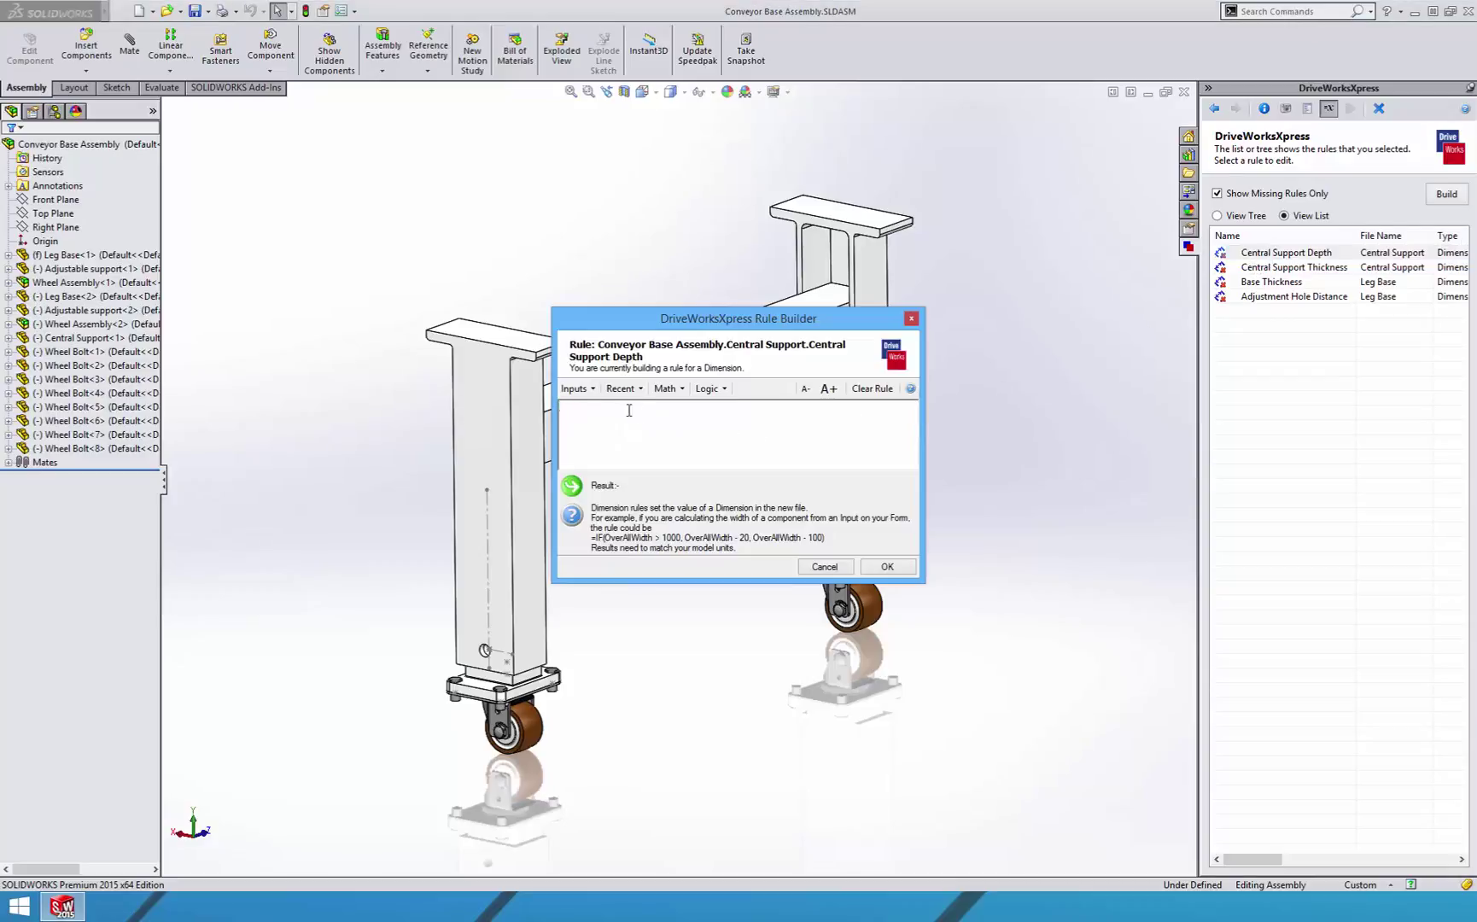
pyautogui.click(593, 390)
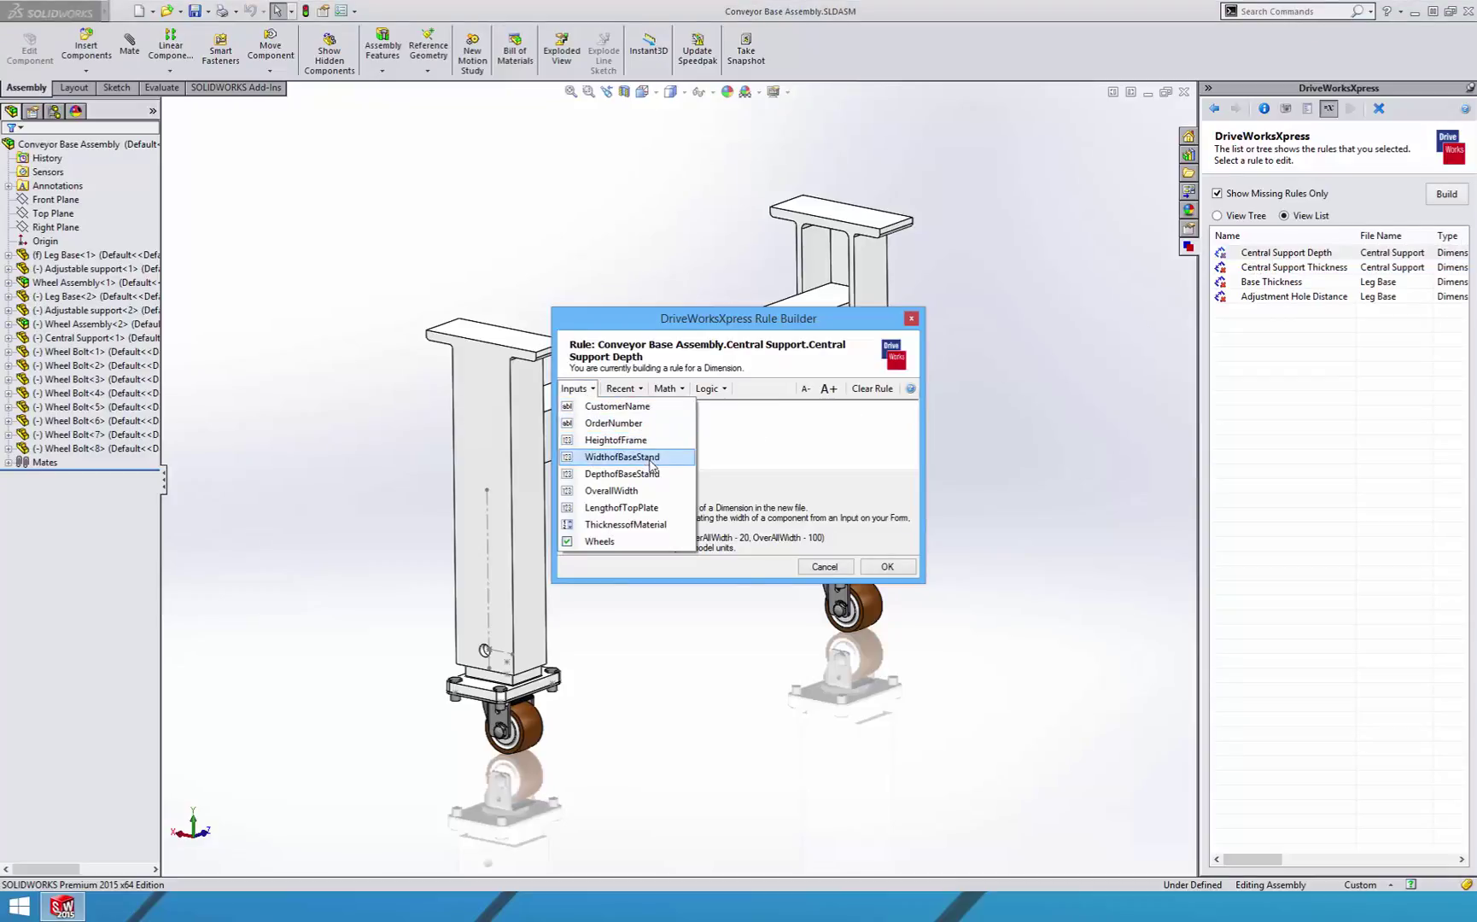
pyautogui.click(636, 457)
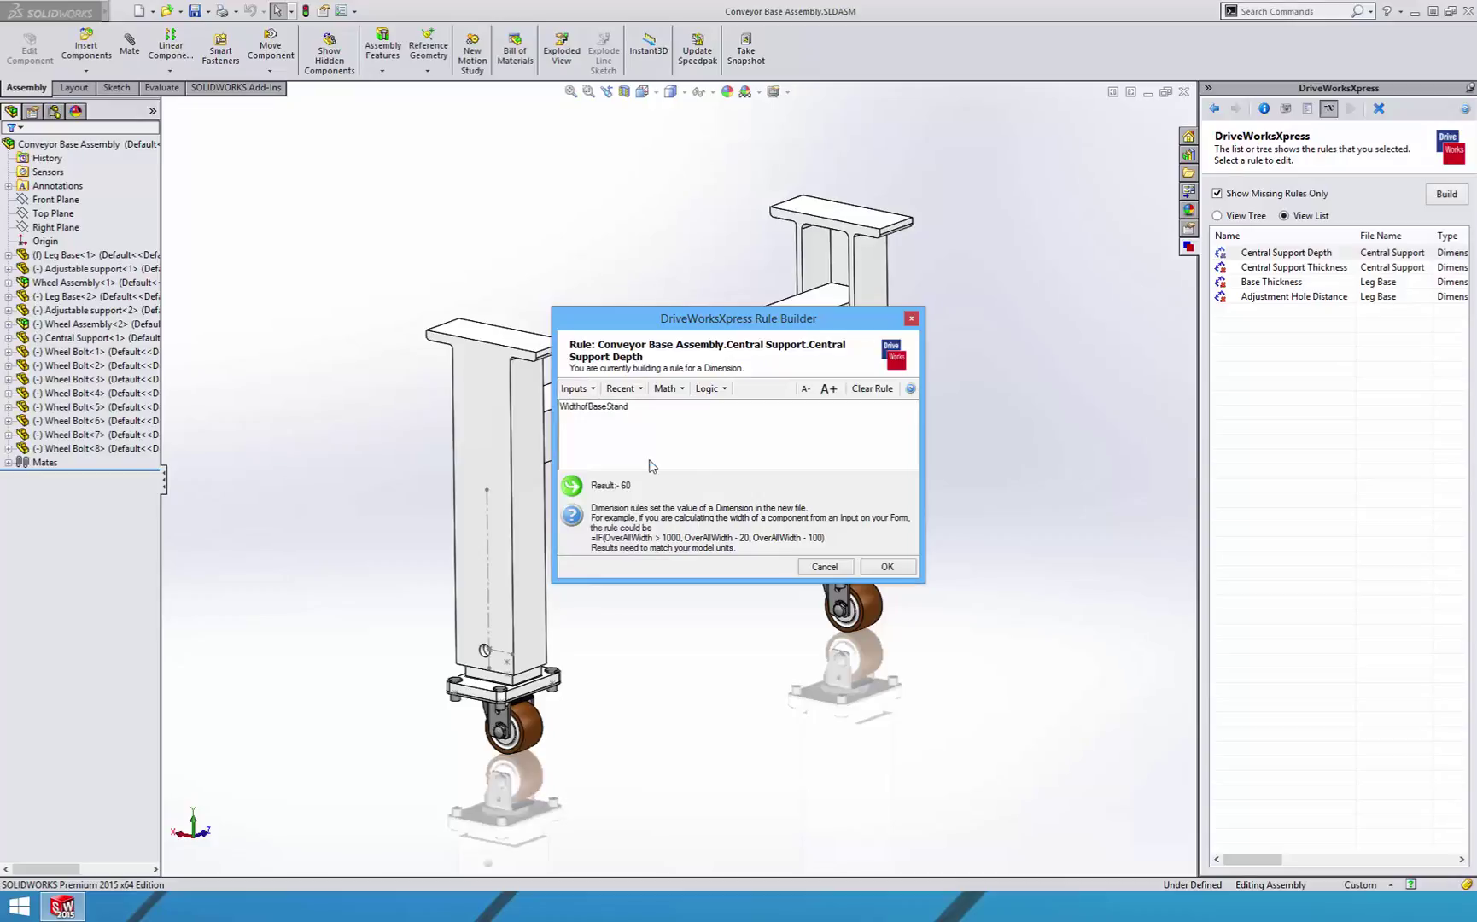
pyautogui.write('/2')
pyautogui.click(888, 568)
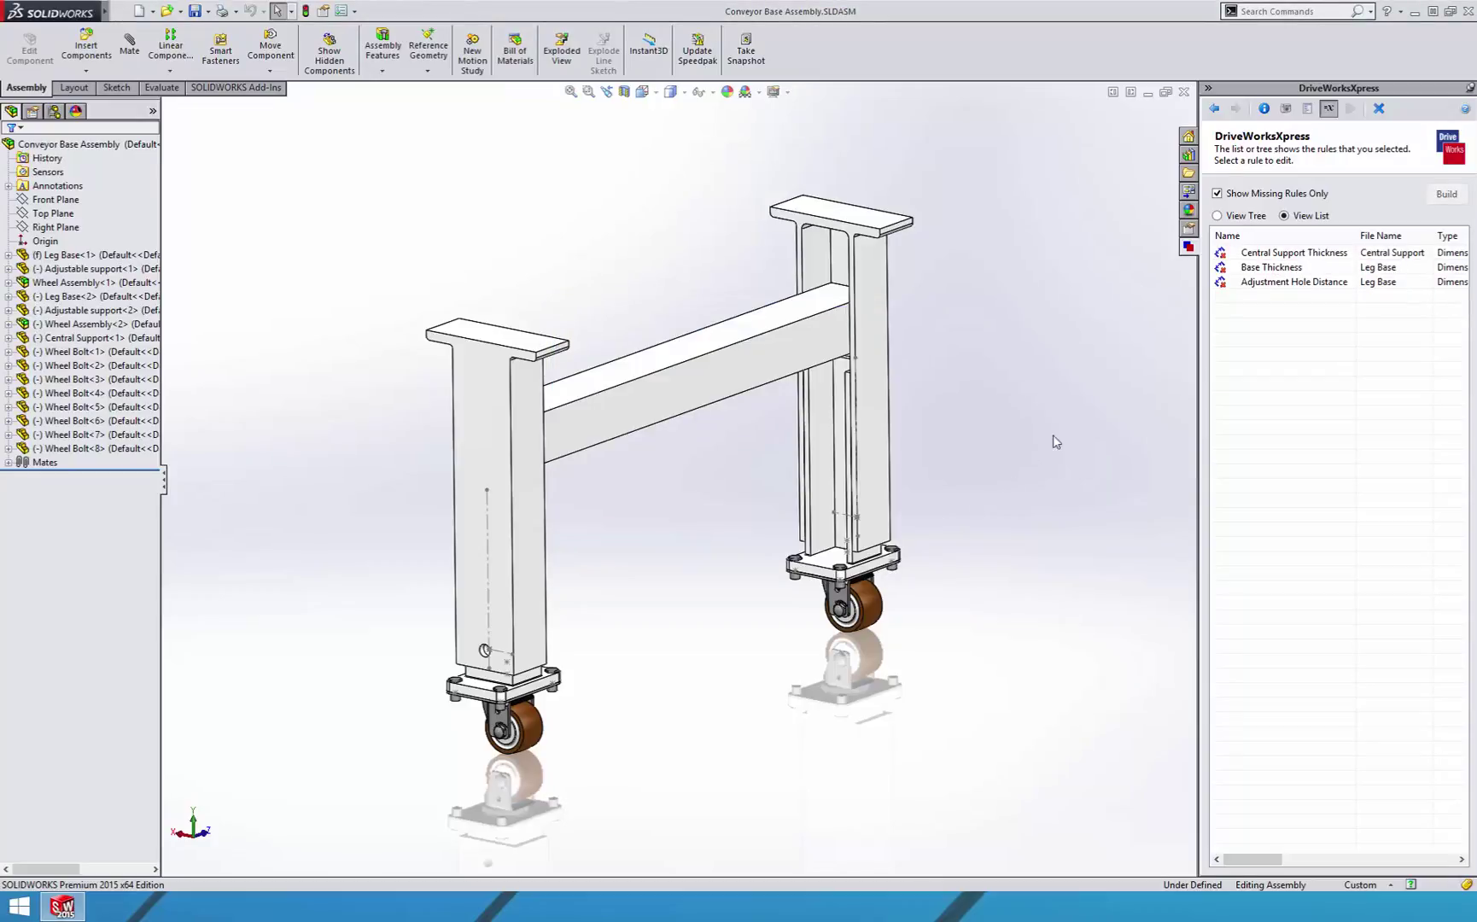
# Make the Central Support Thickness rule equal ThicknessofMaterial
pyautogui.doubleClick(1302, 253)
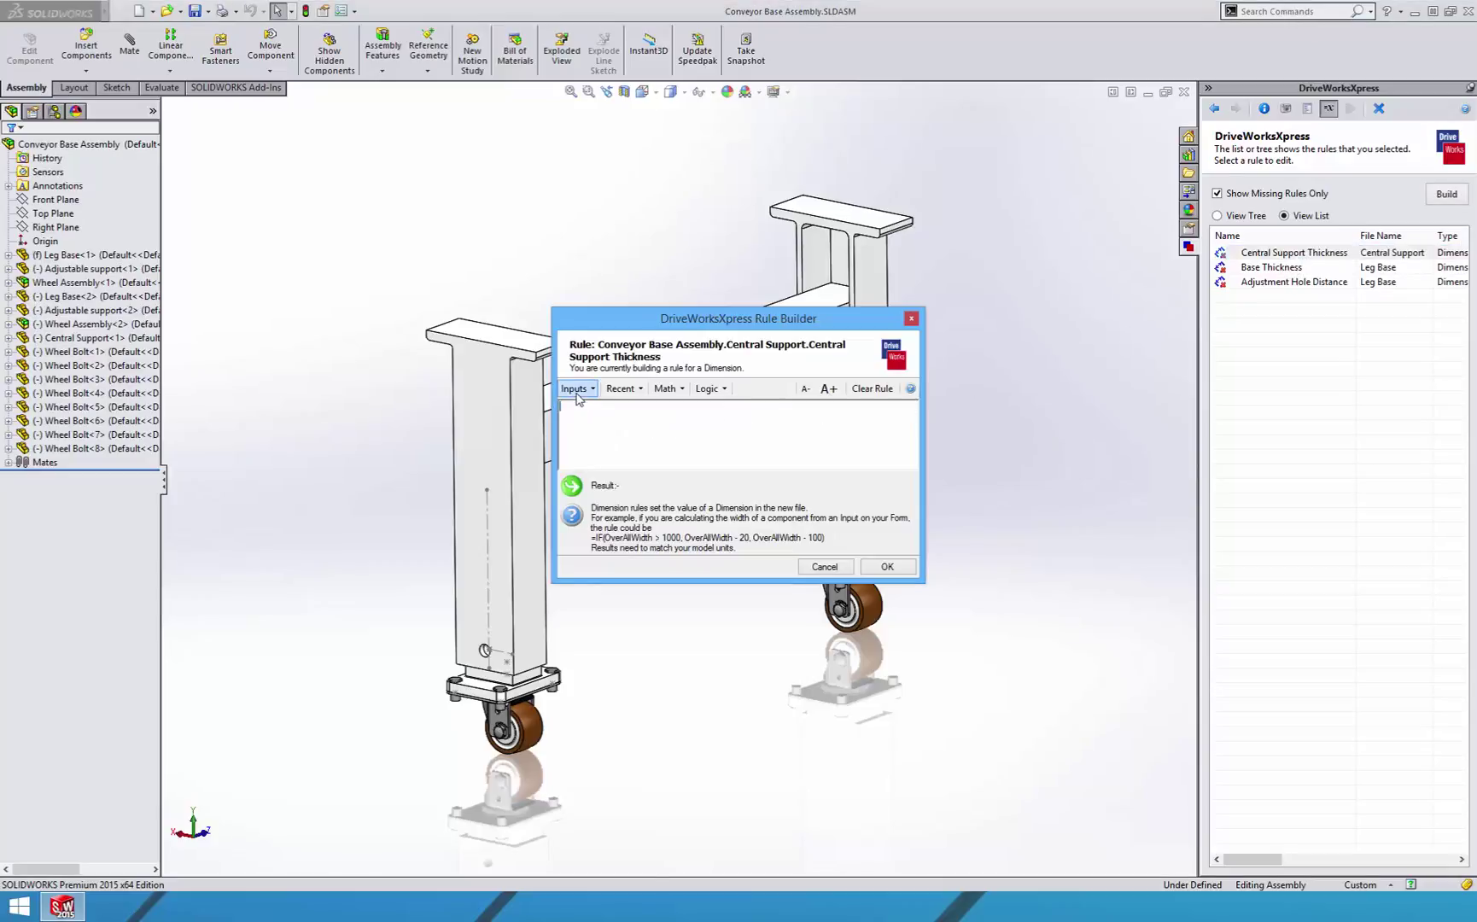
pyautogui.click(575, 390)
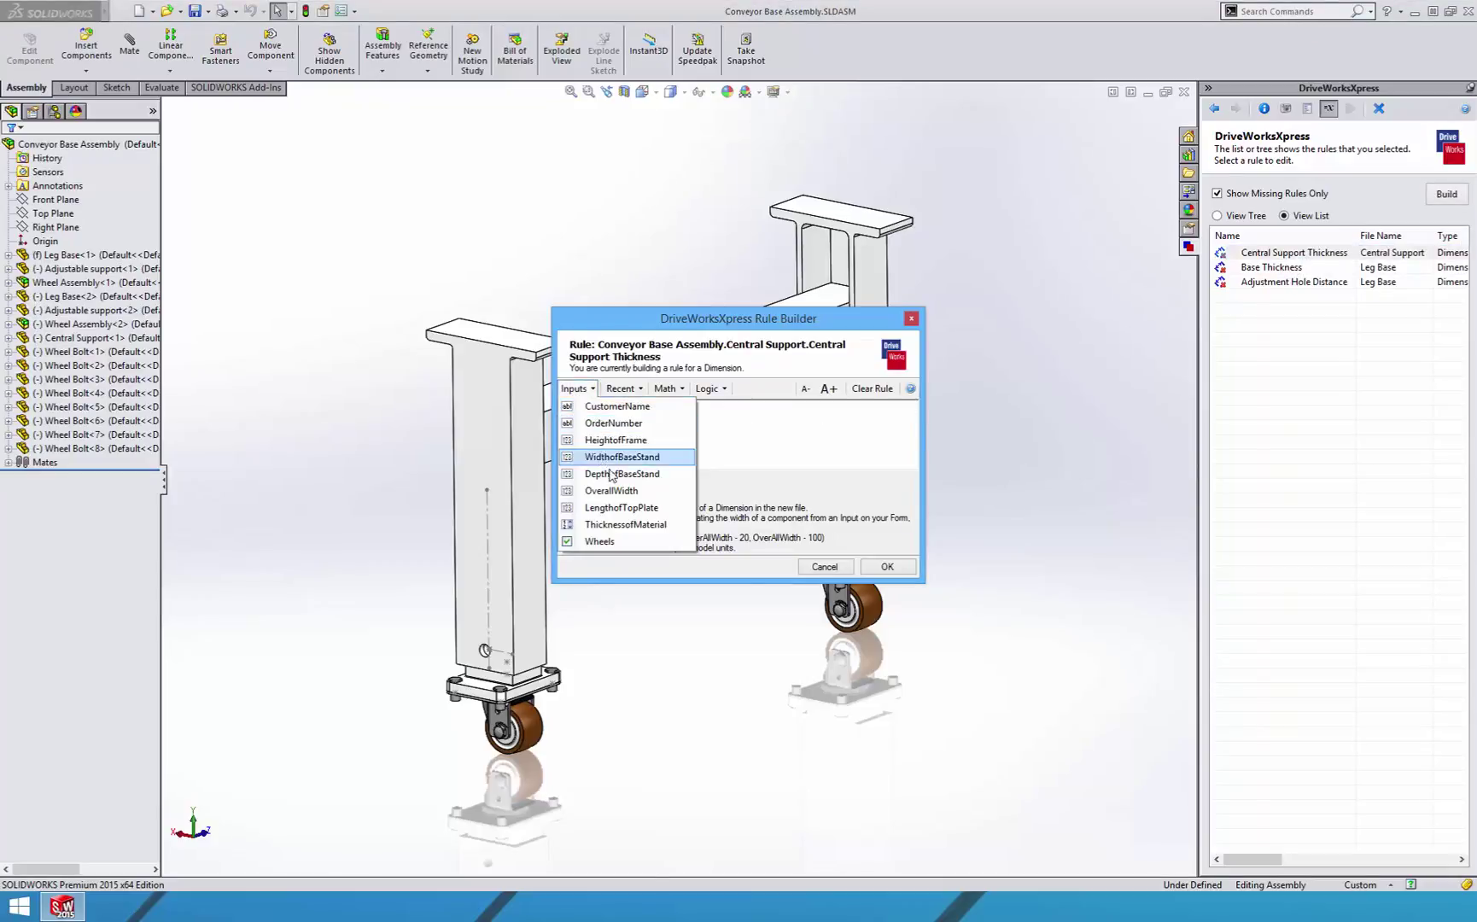
pyautogui.click(632, 525)
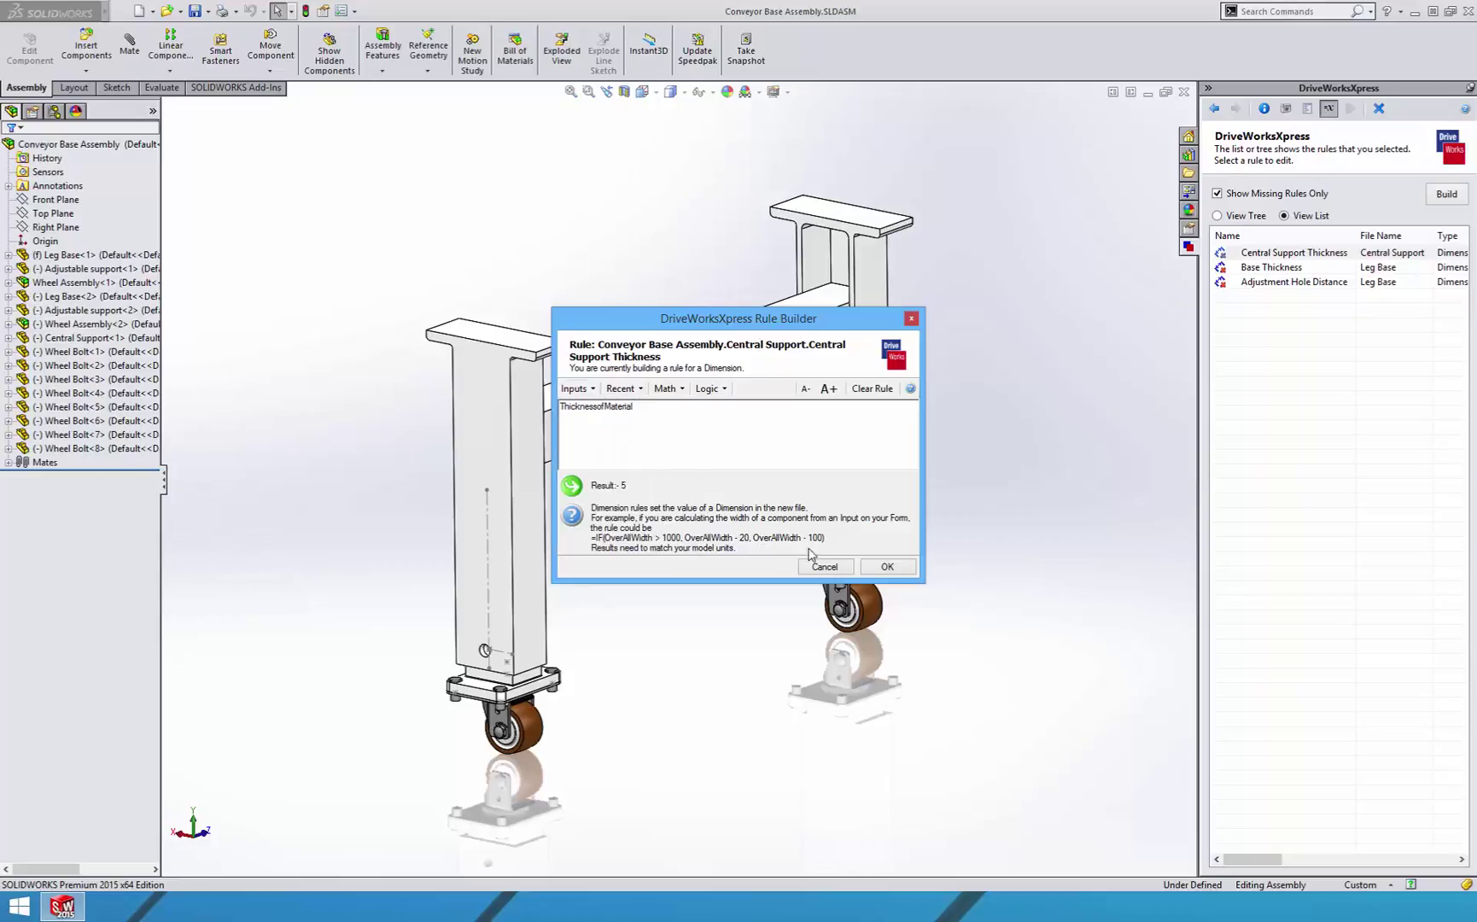
pyautogui.click(884, 567)
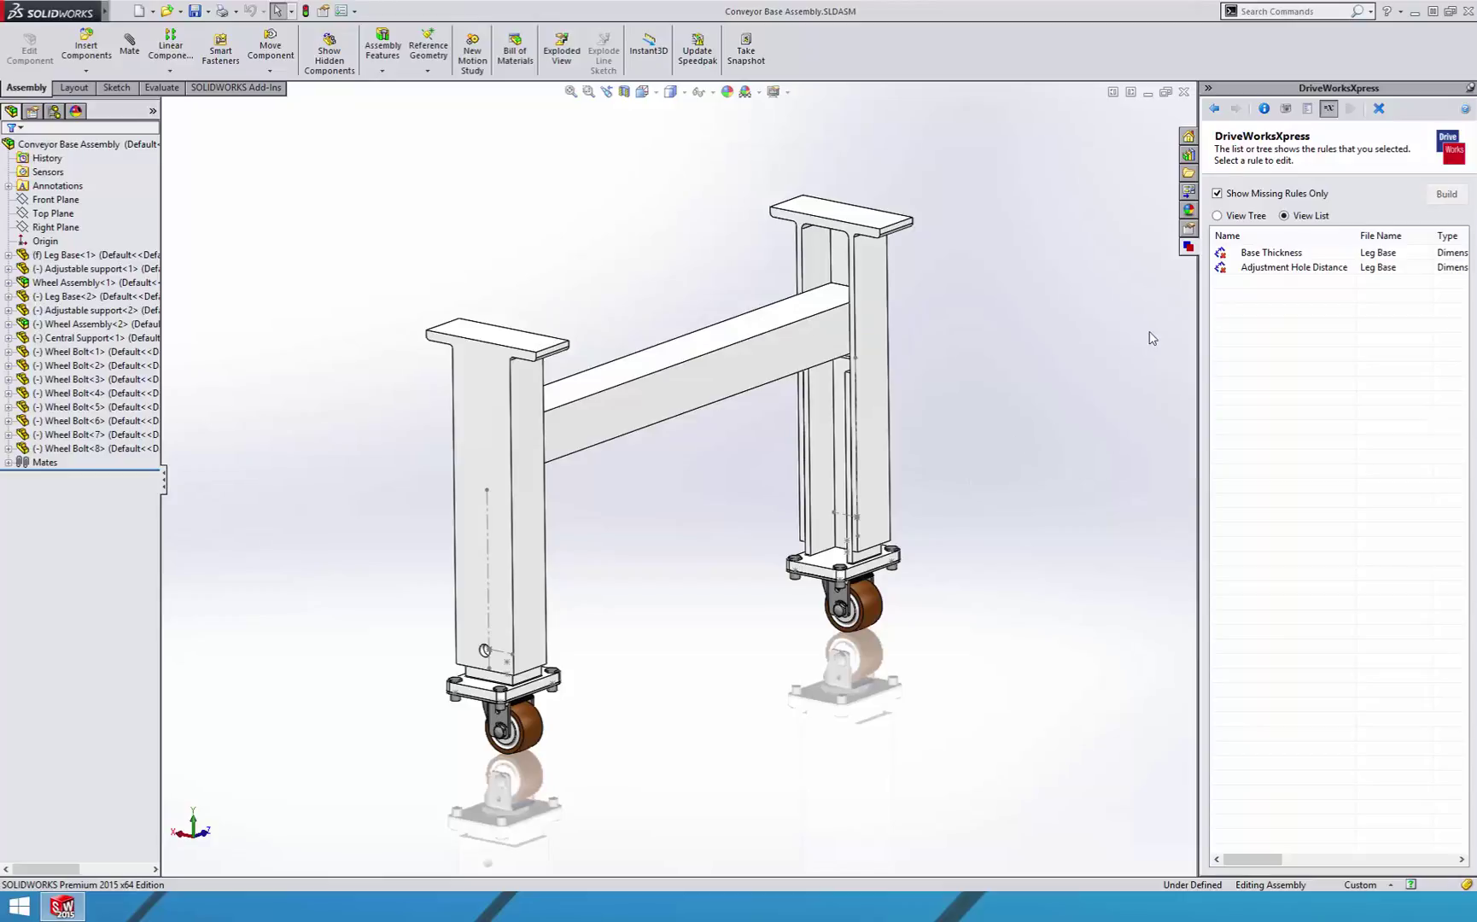
# Set Base Thickness to ThicknessofMaterial *1.5, giving 7.5
pyautogui.doubleClick(1270, 254)
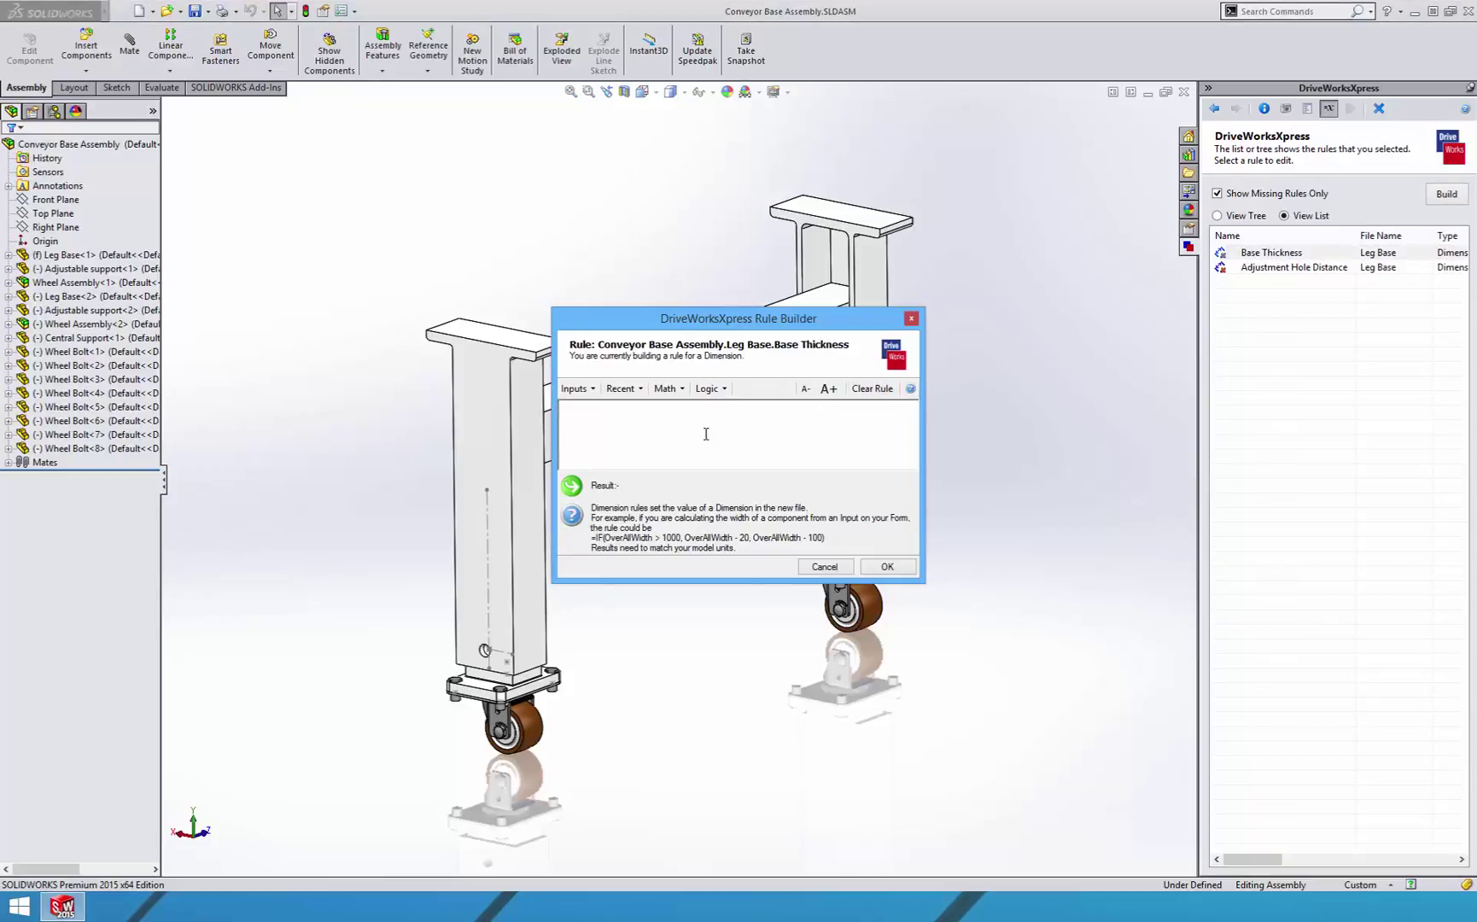
pyautogui.click(577, 389)
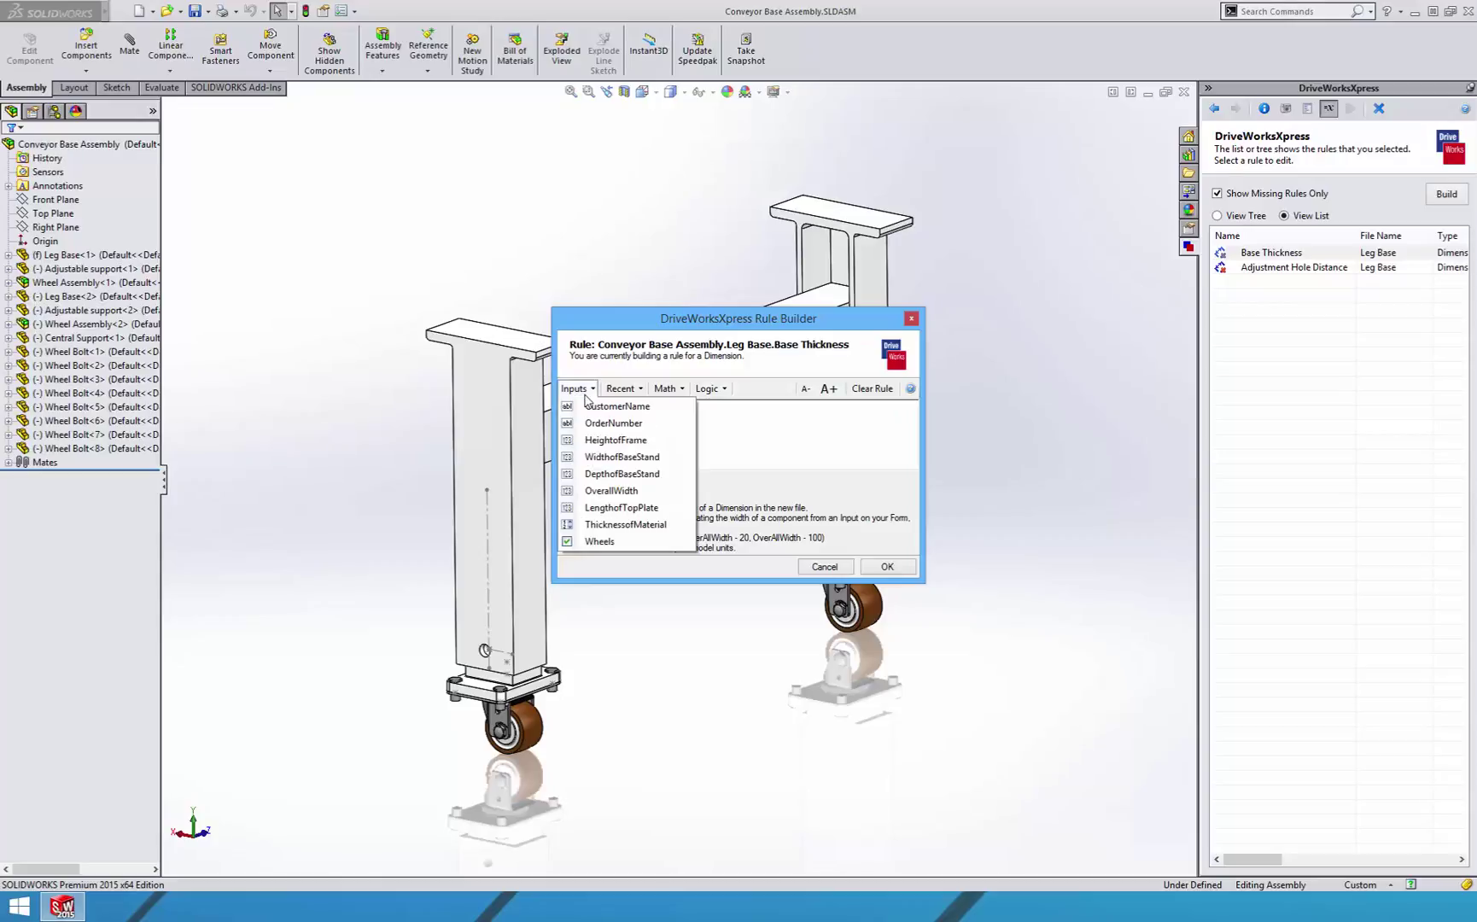
pyautogui.click(628, 525)
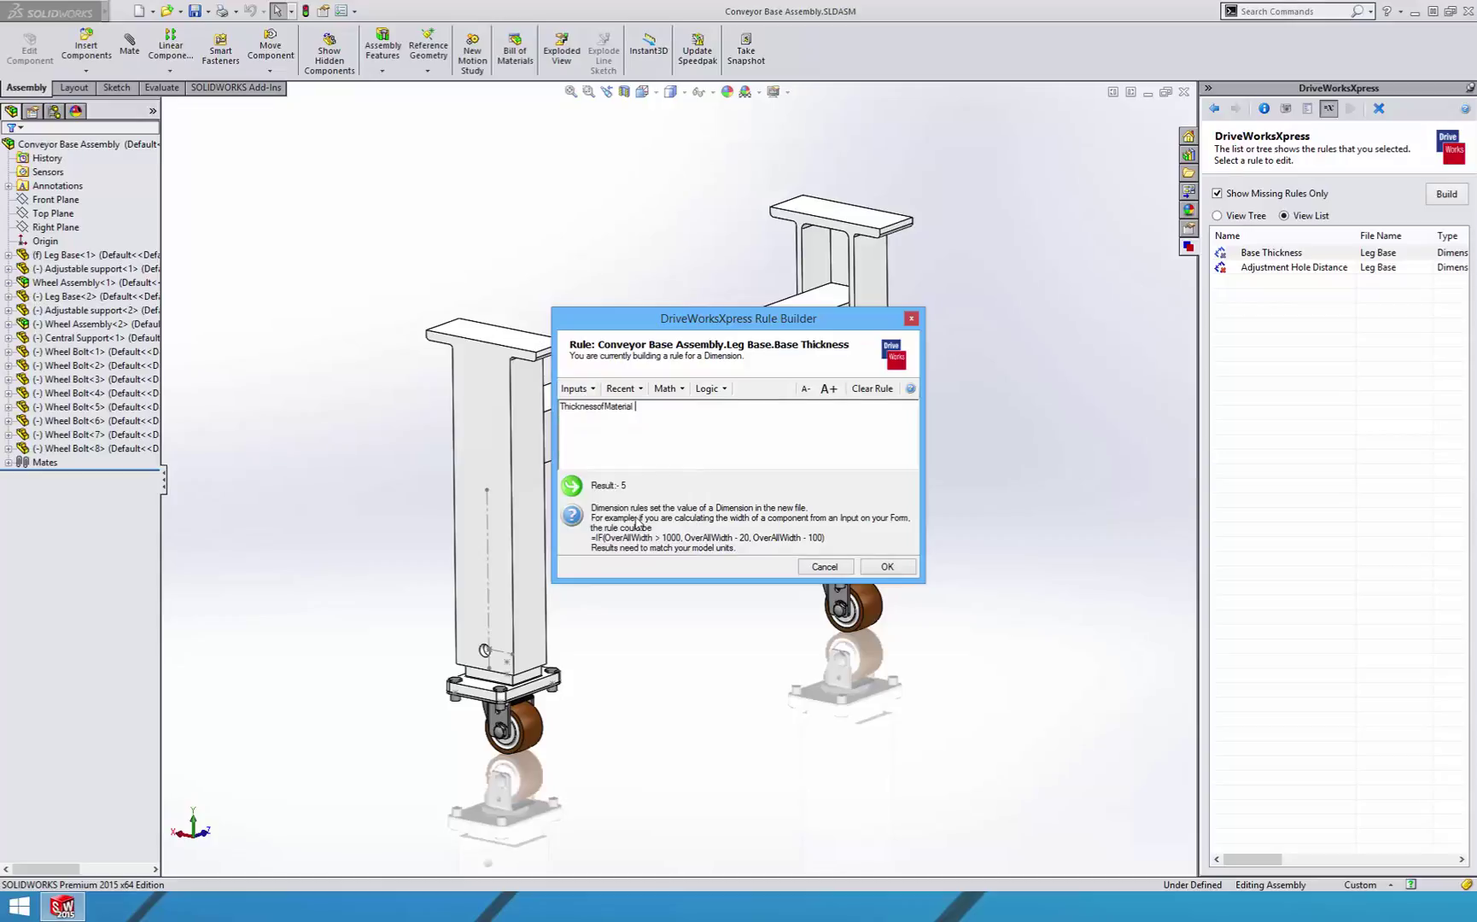
pyautogui.write('*')
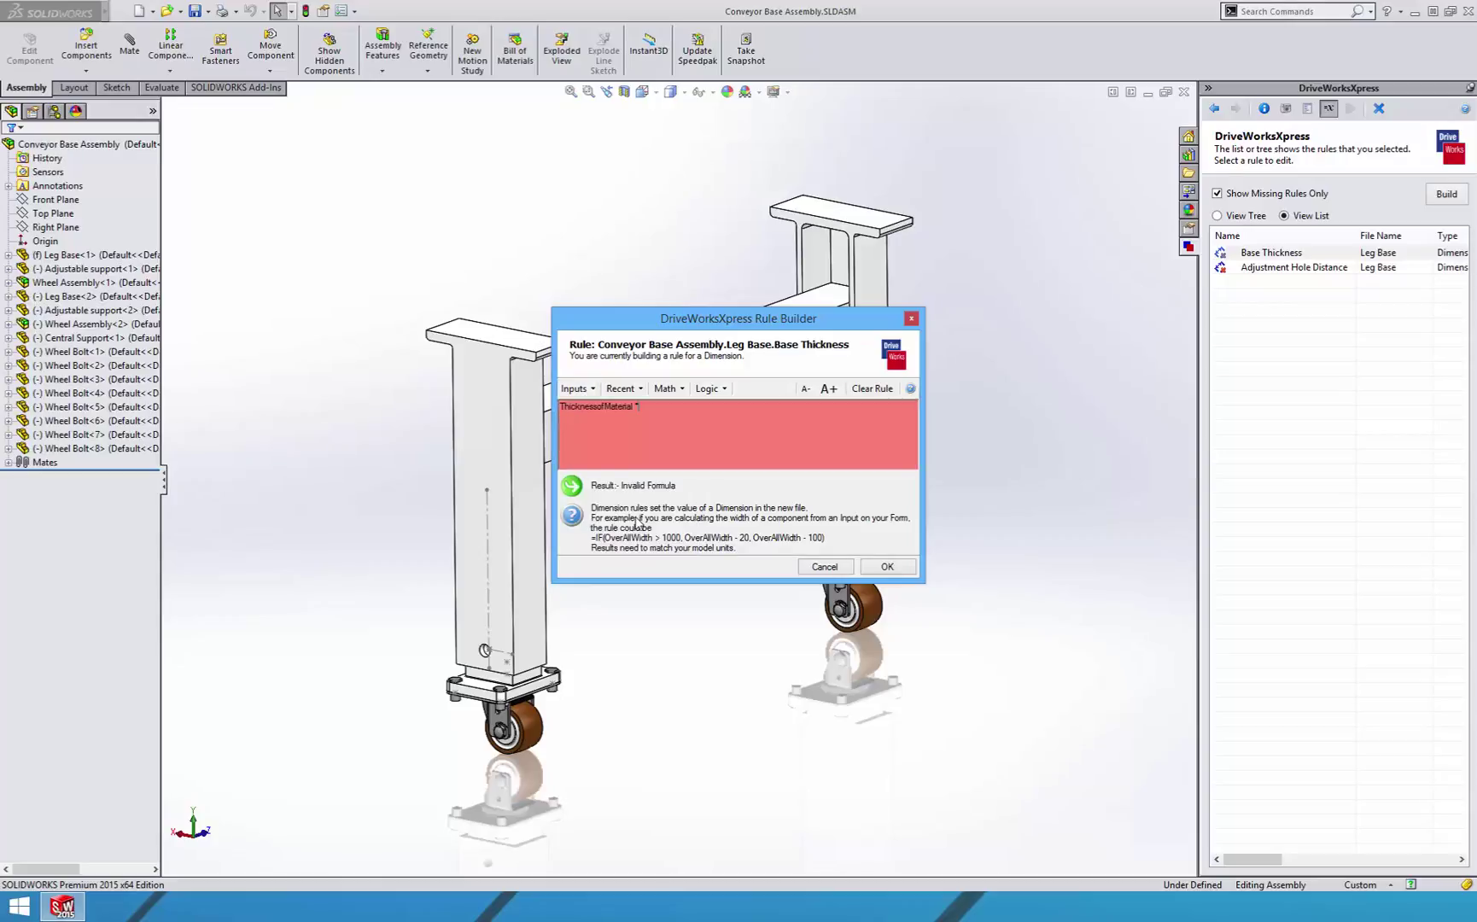
pyautogui.write('1.5')
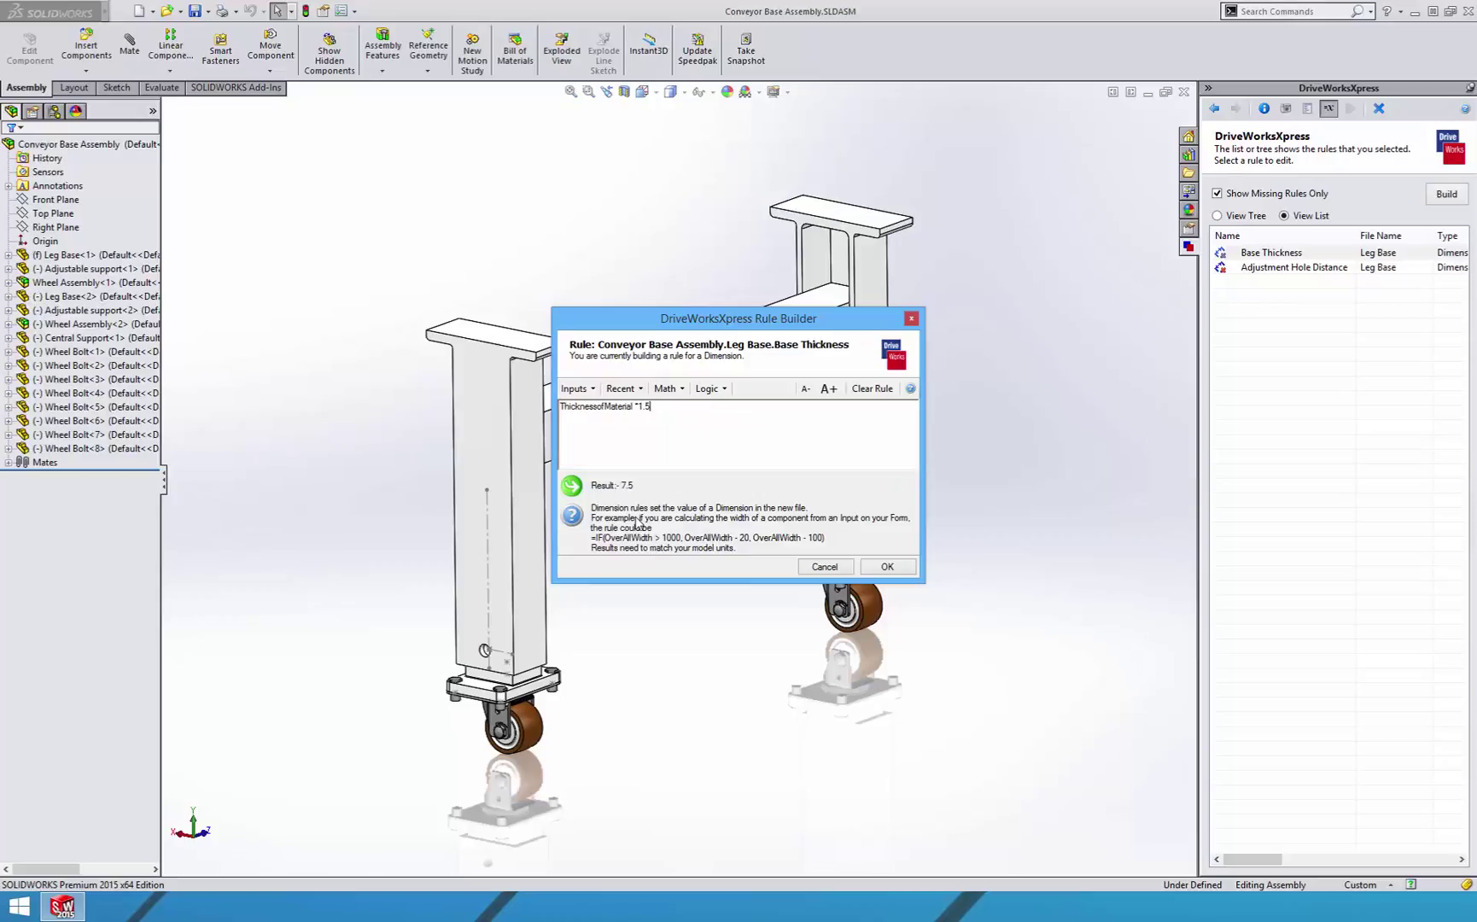
pyautogui.click(888, 568)
# Build the Adjustment Hole Distance formula from HeightofFrame, ThicknessofMaterial, 20 and /3
pyautogui.doubleClick(1275, 254)
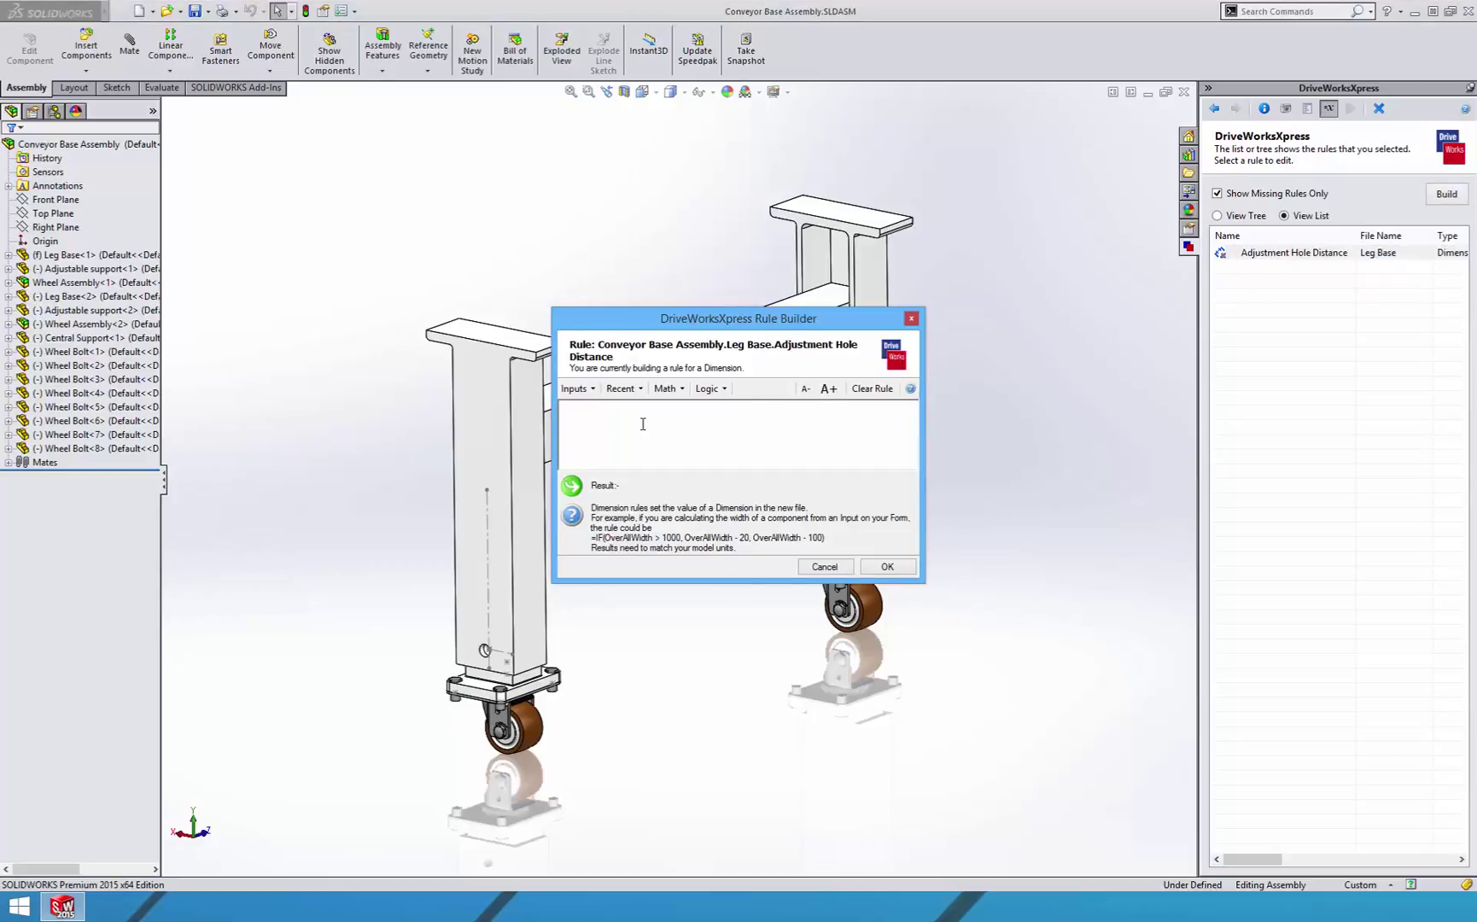
pyautogui.write('((')
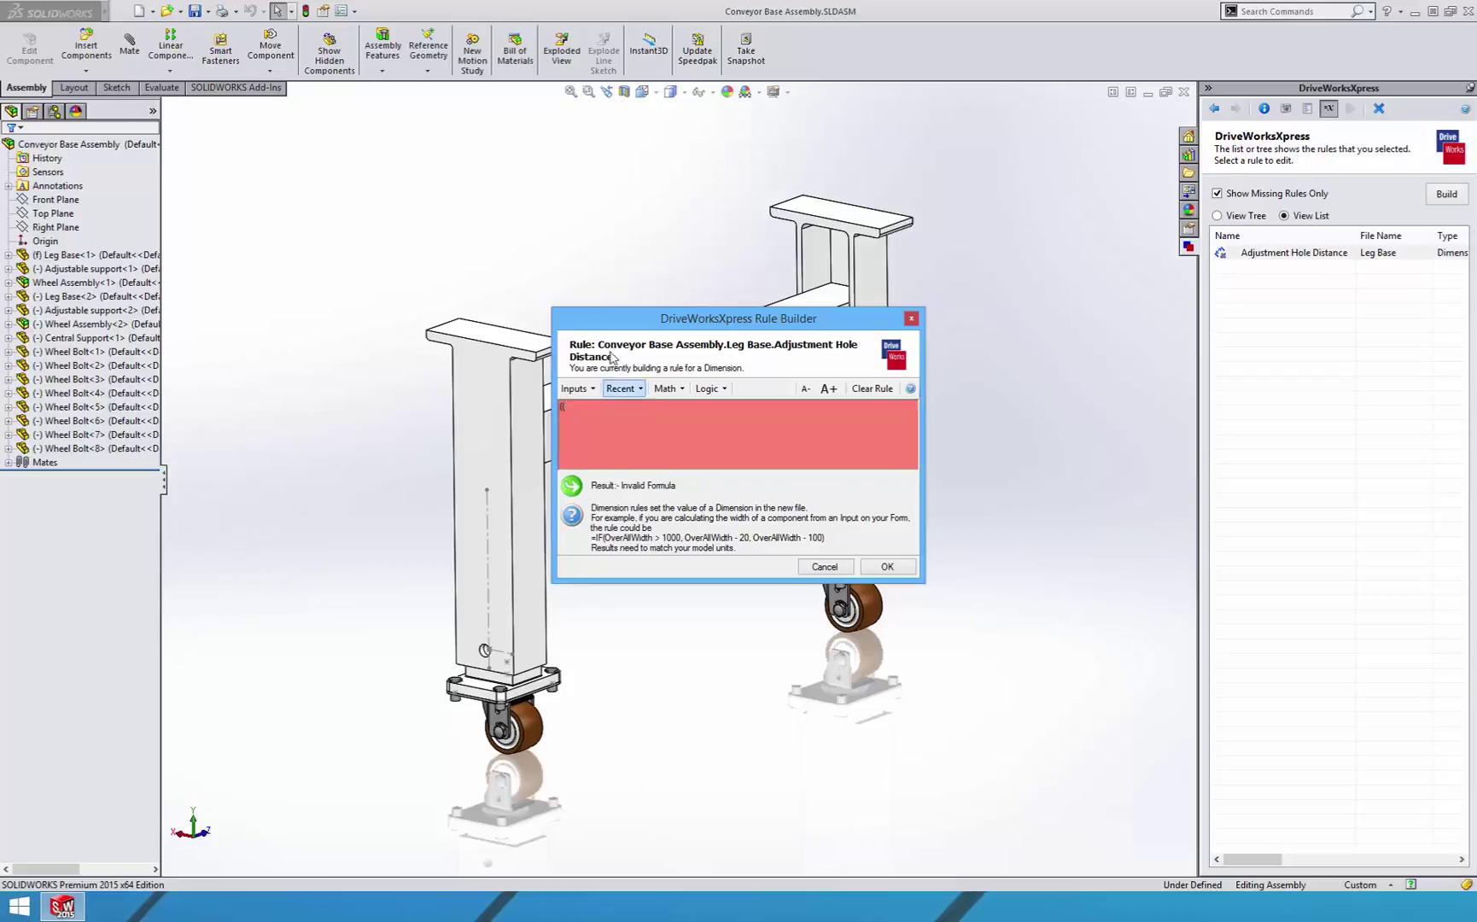
pyautogui.click(577, 389)
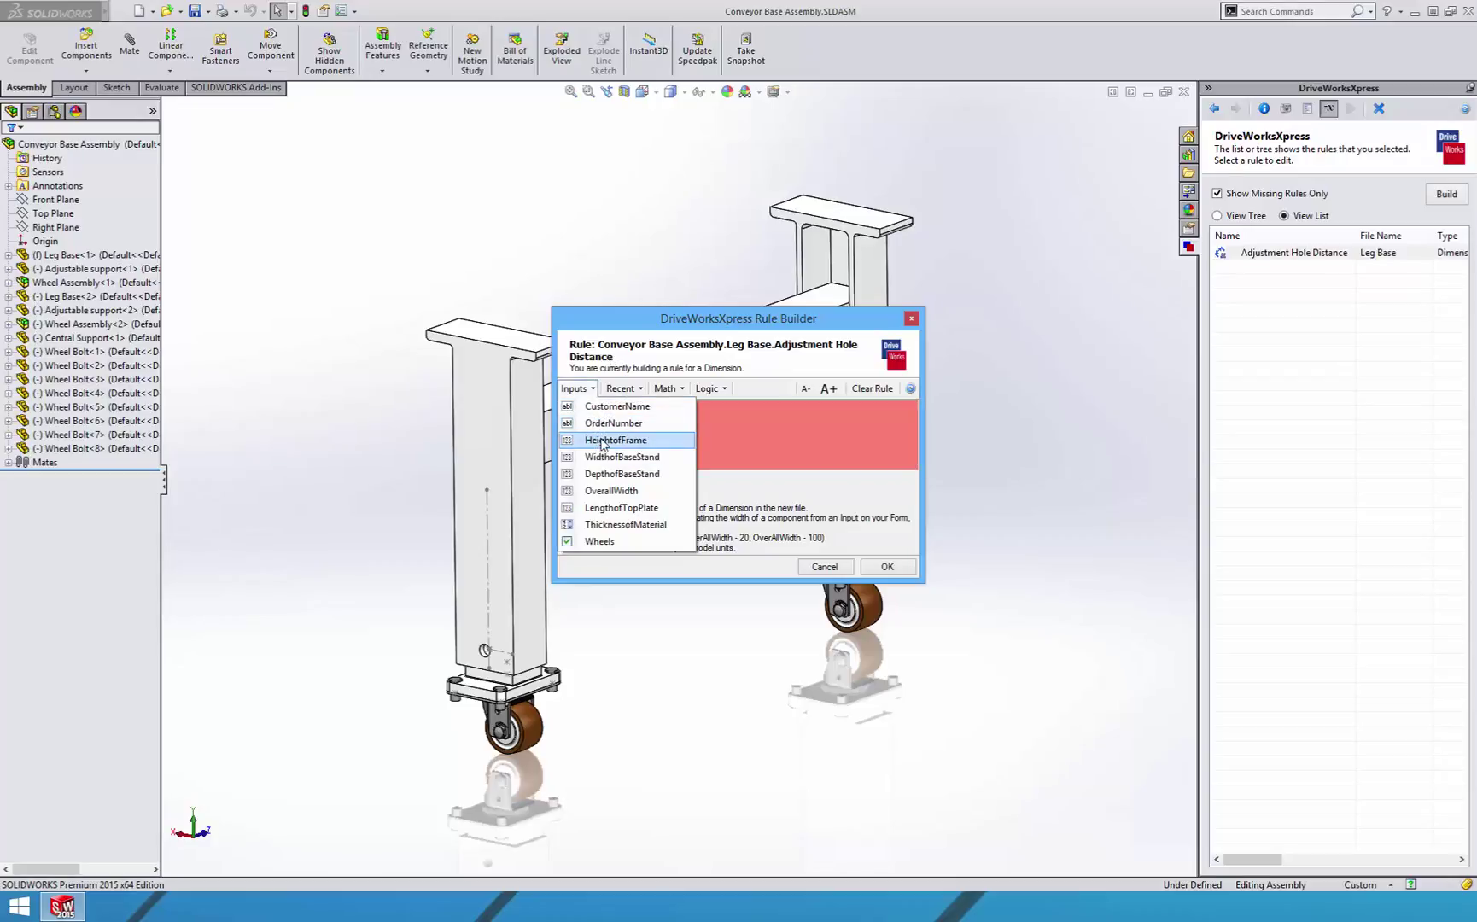
pyautogui.click(615, 440)
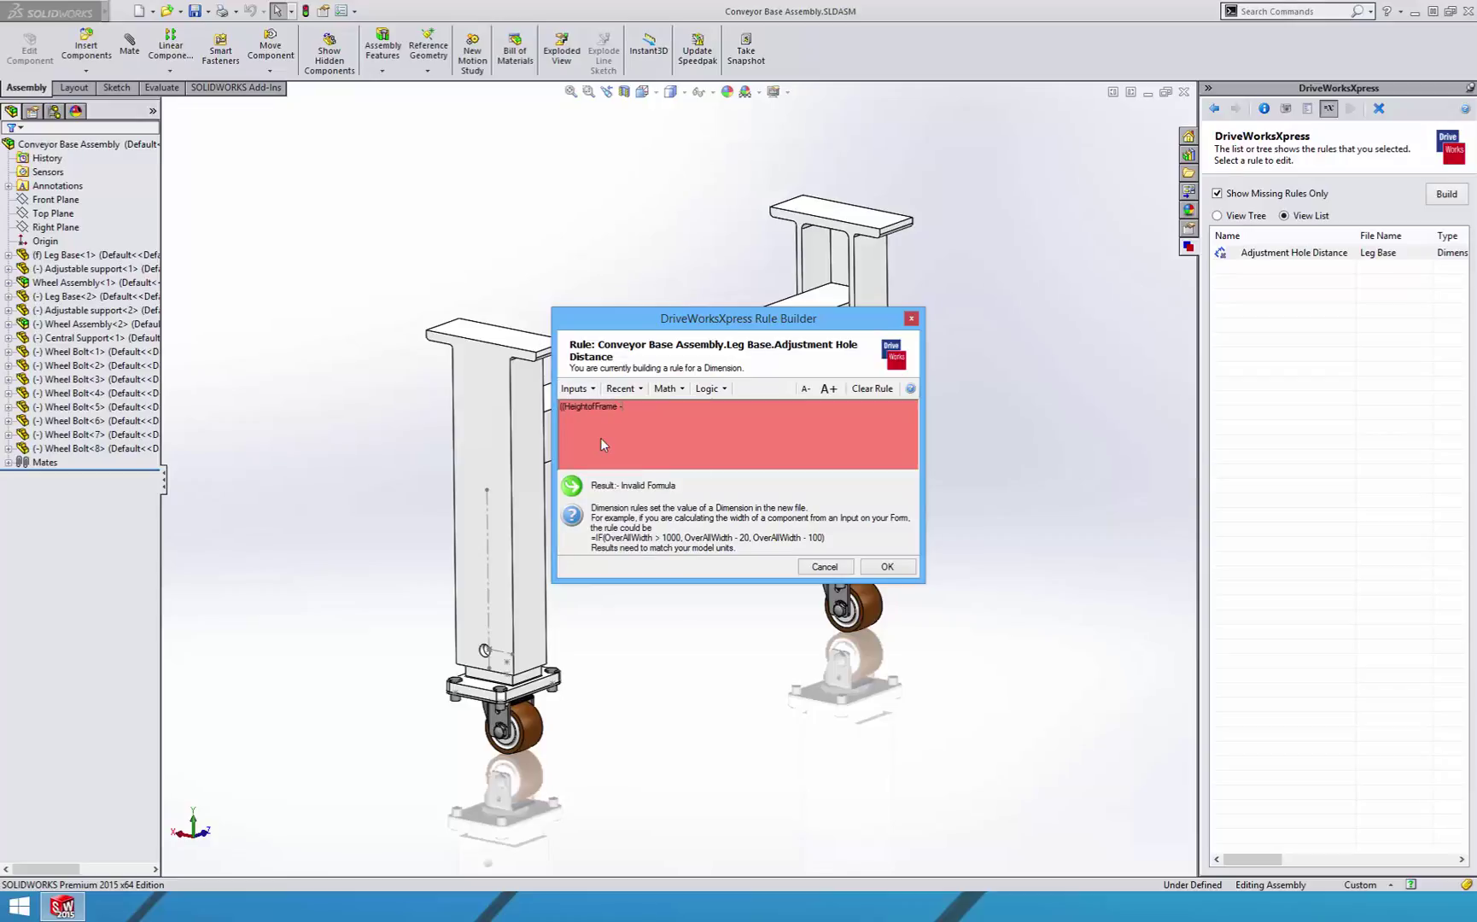
pyautogui.click(577, 389)
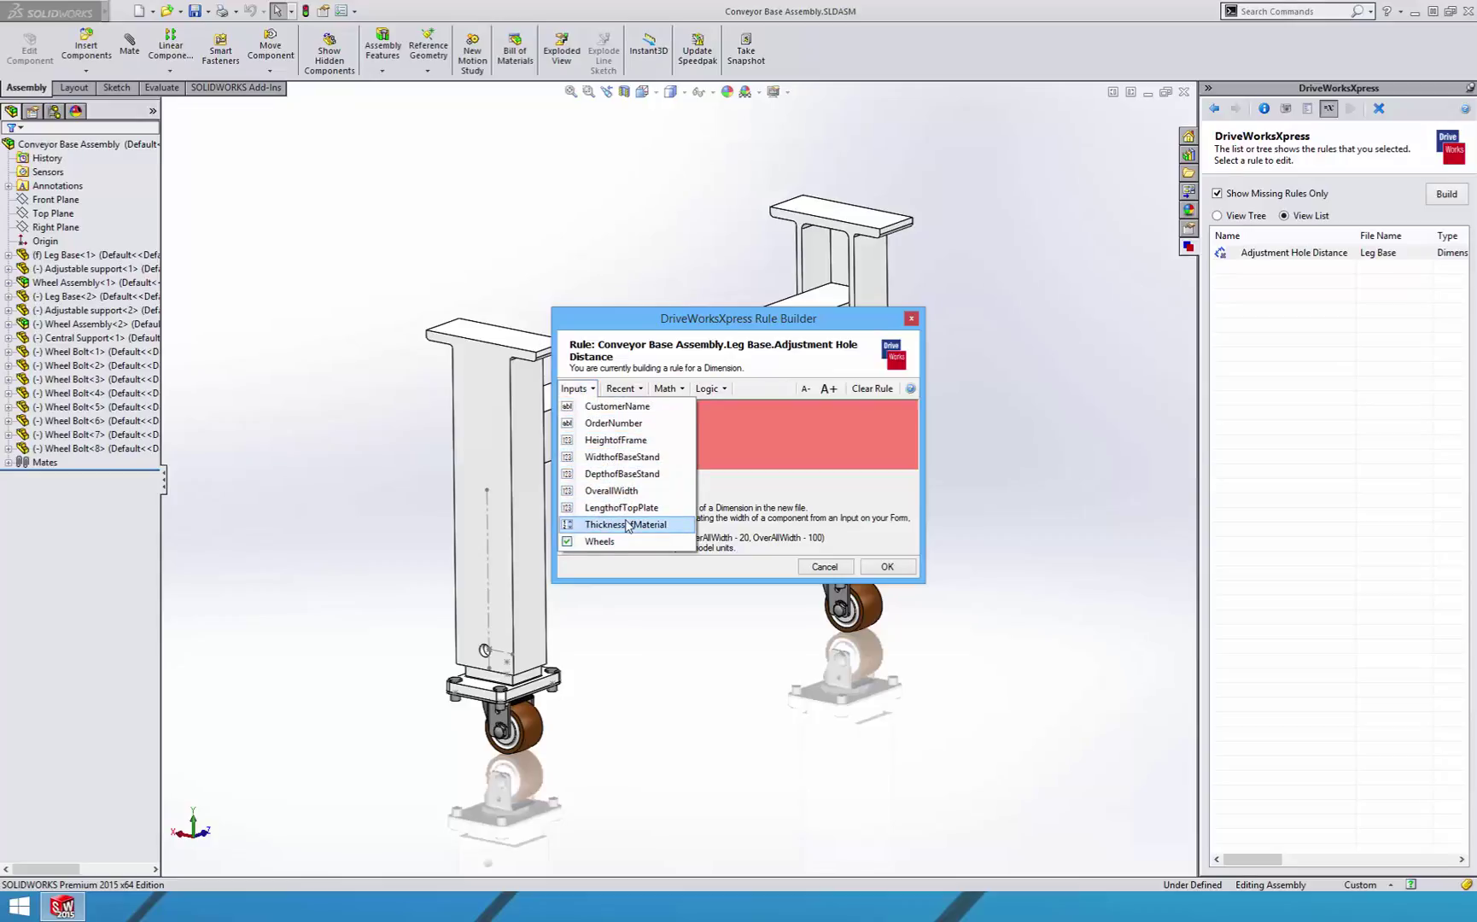
pyautogui.click(626, 525)
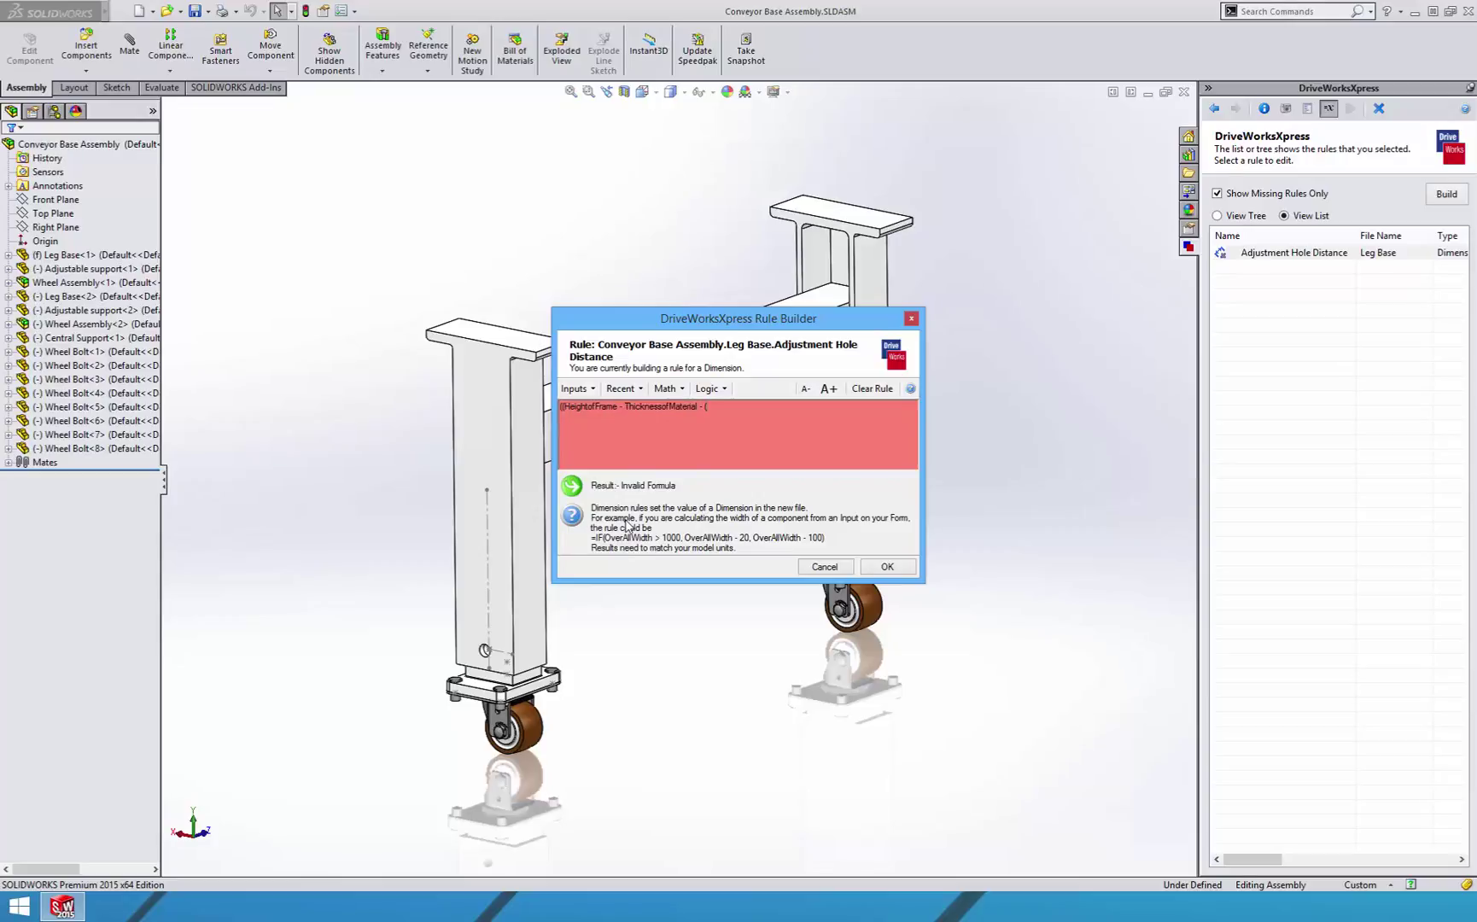
pyautogui.click(577, 389)
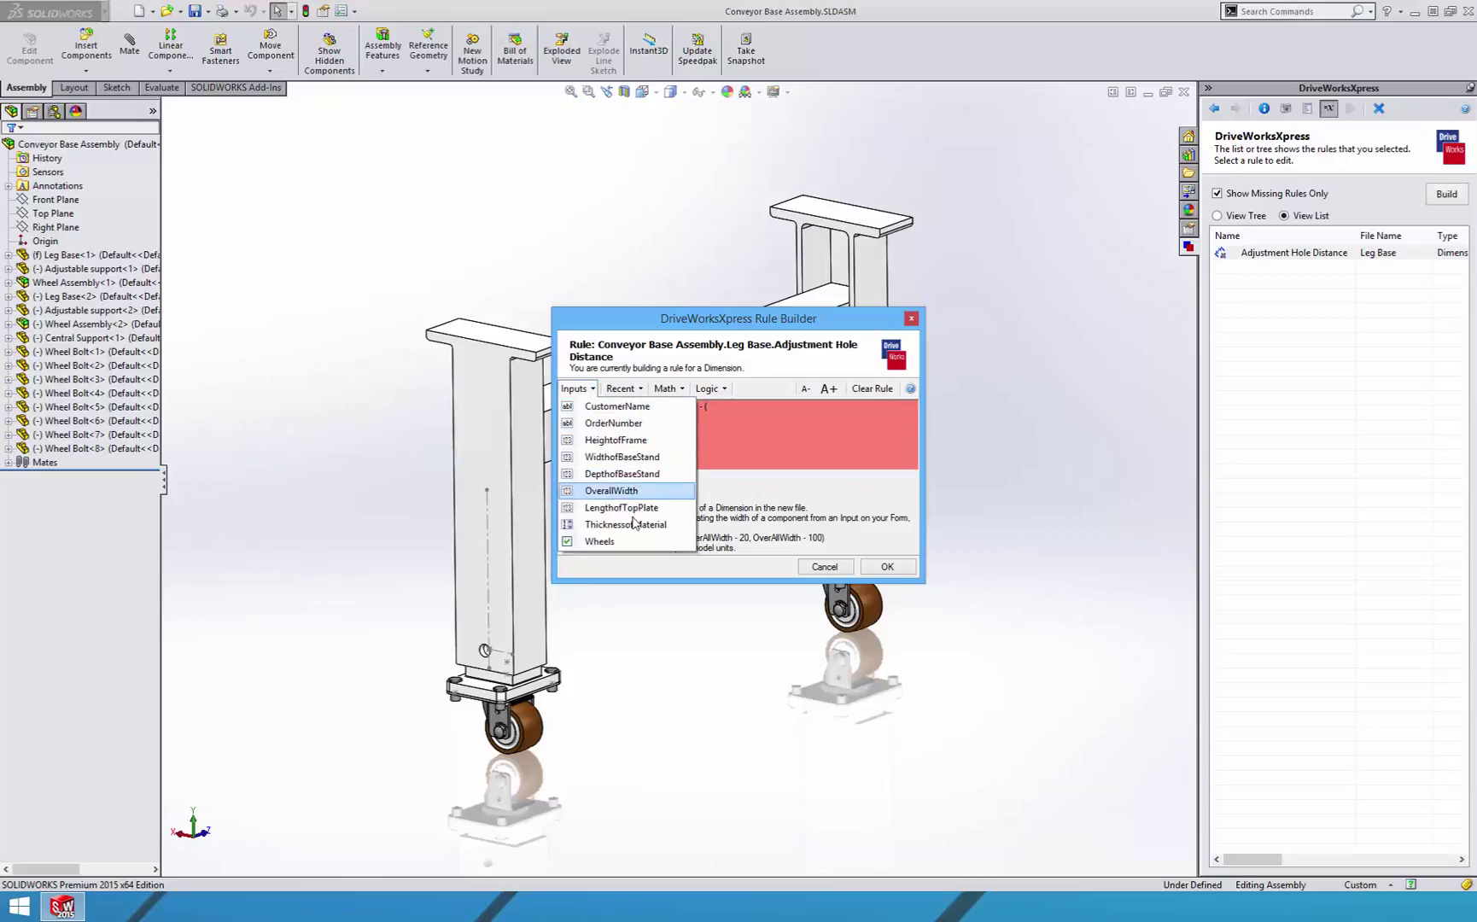
pyautogui.click(633, 525)
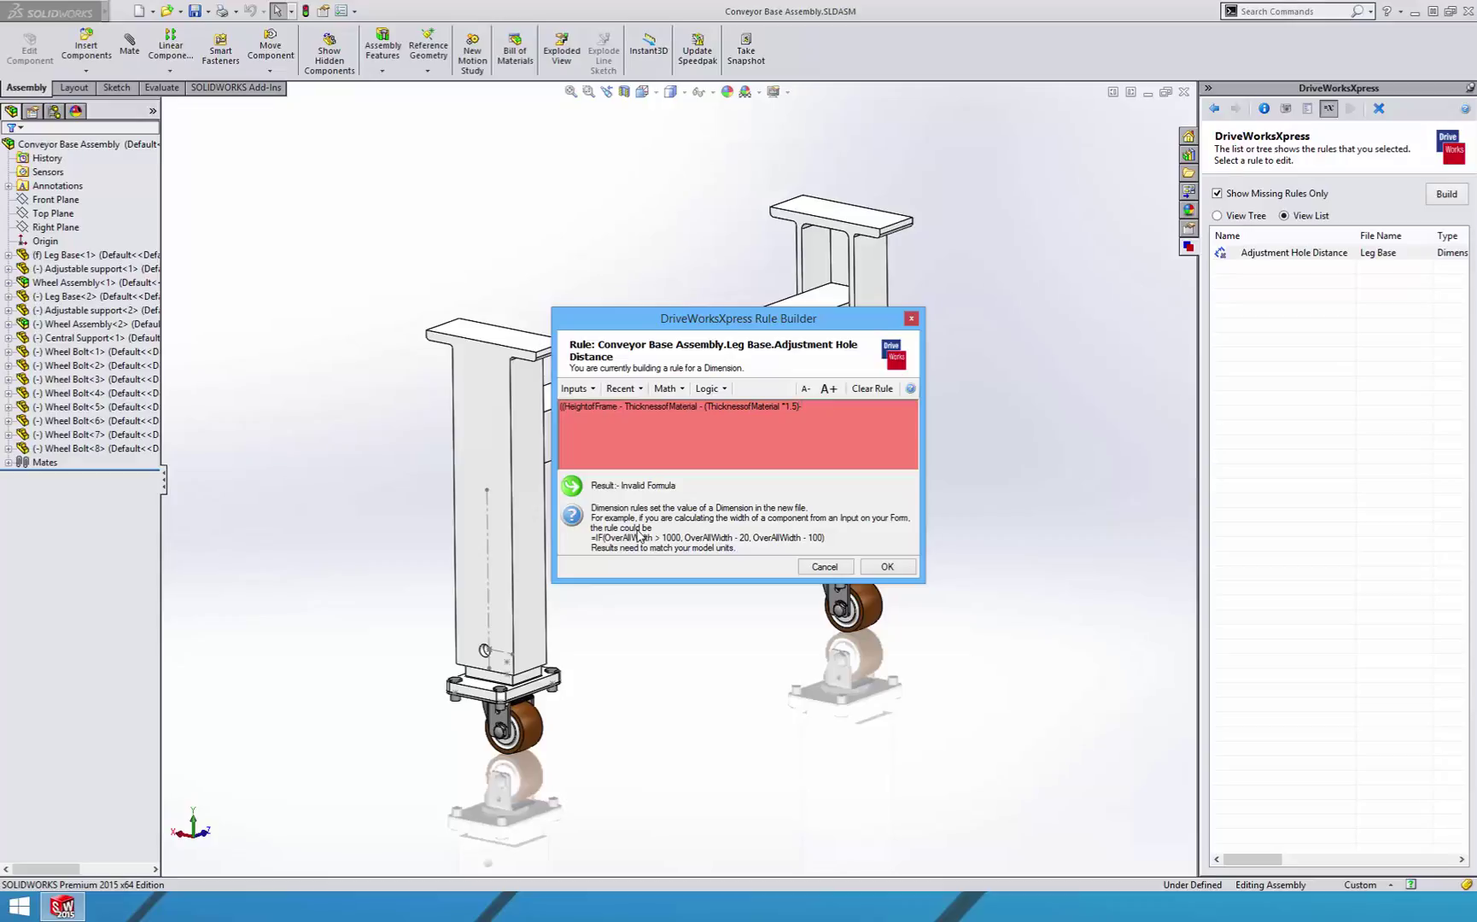
pyautogui.write('20.245)/1.8')
pyautogui.write(')/1.8')
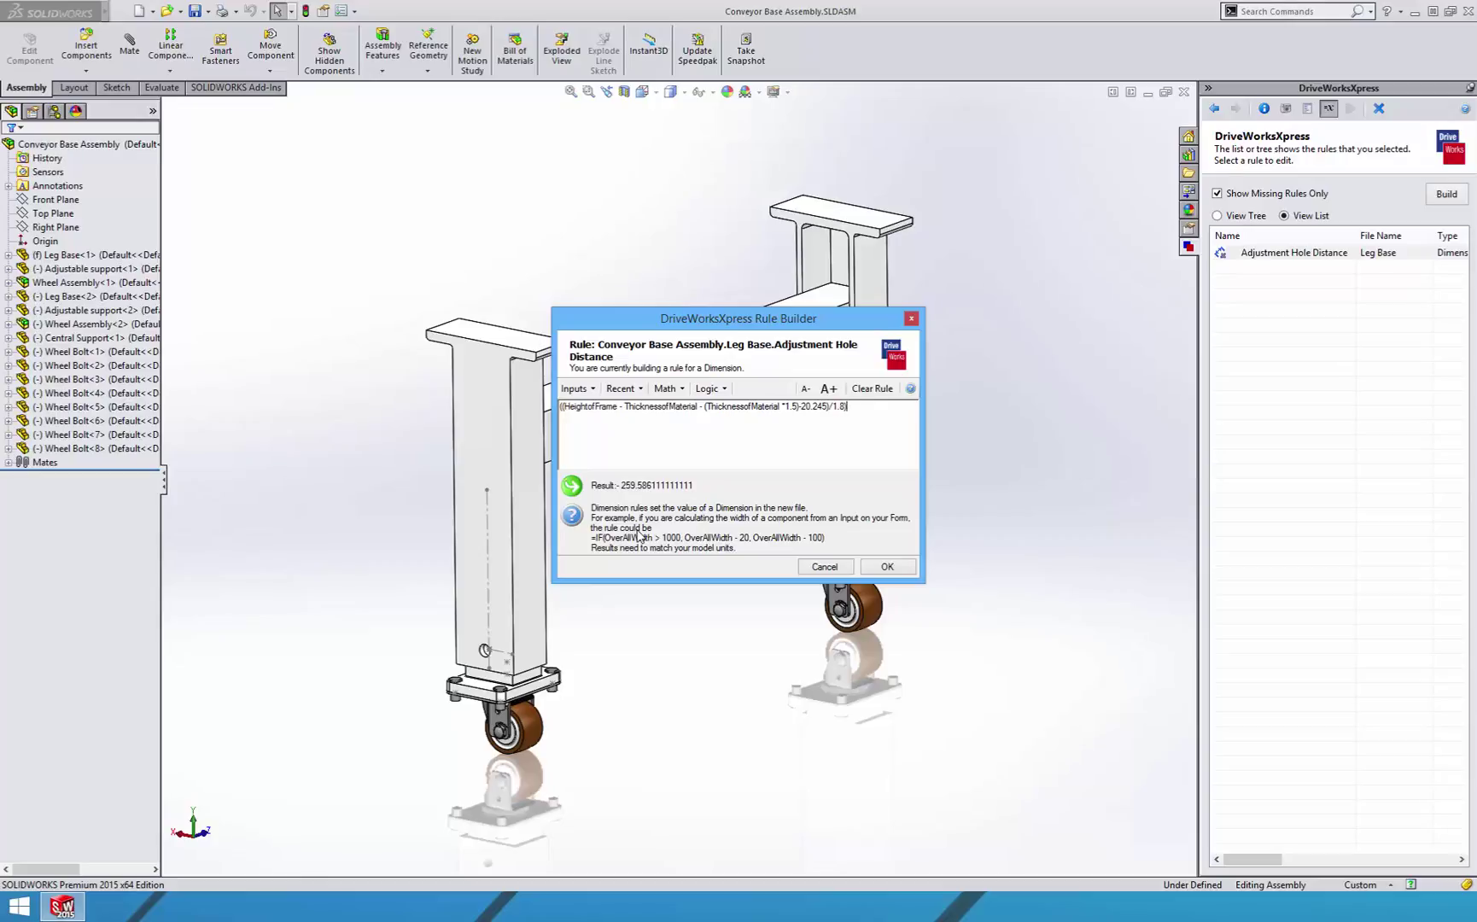
pyautogui.write('/3')
# Confirm the Adjustment Hole Distance rule, return to the 29-rule summary, and clear Edit for Dimensions
pyautogui.click(901, 571)
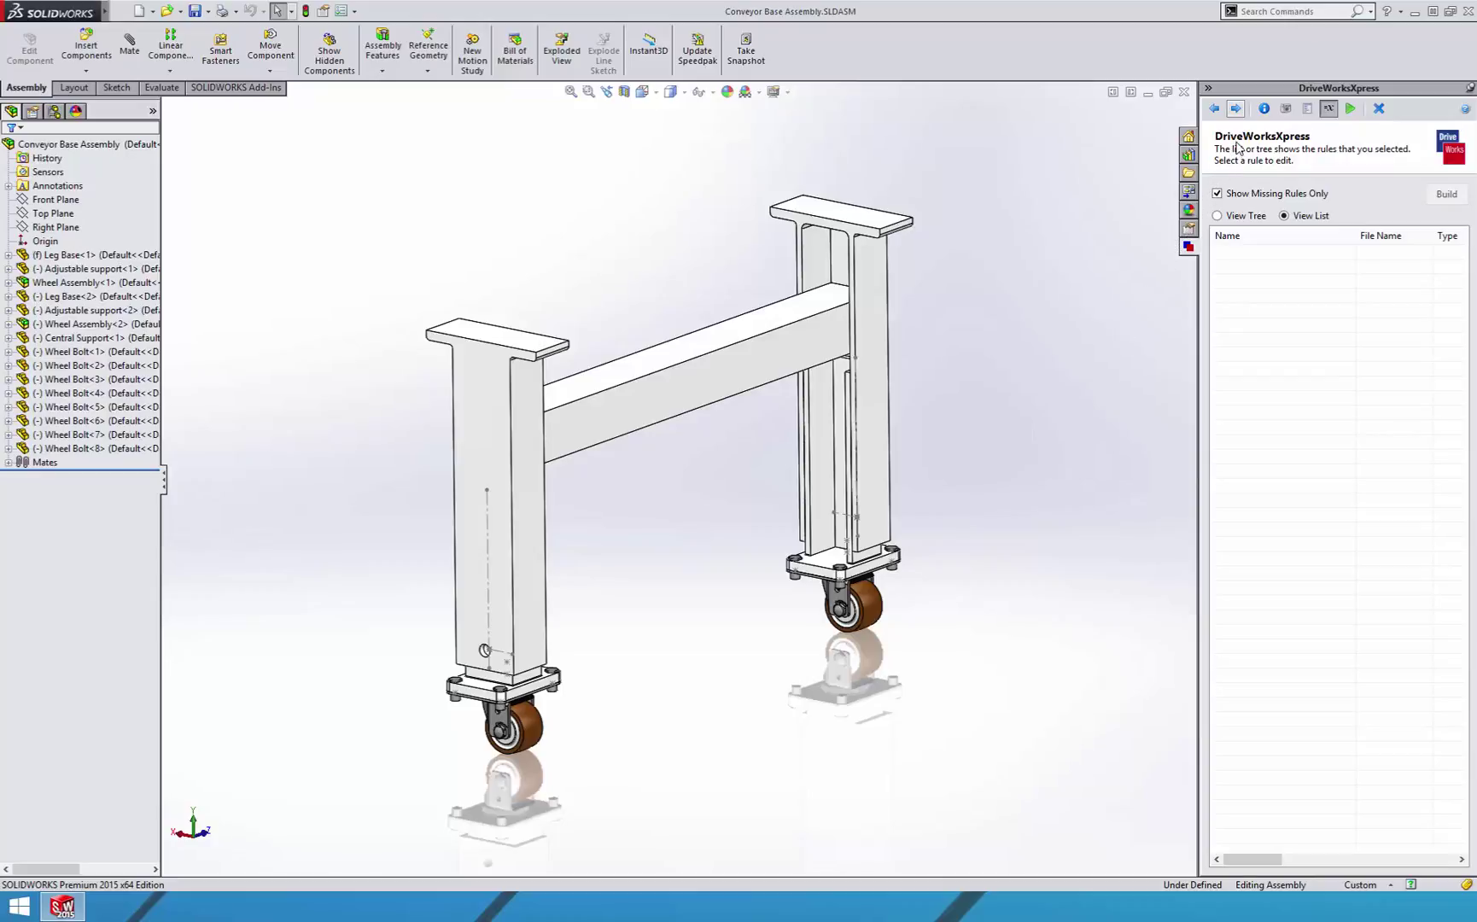
pyautogui.click(1217, 111)
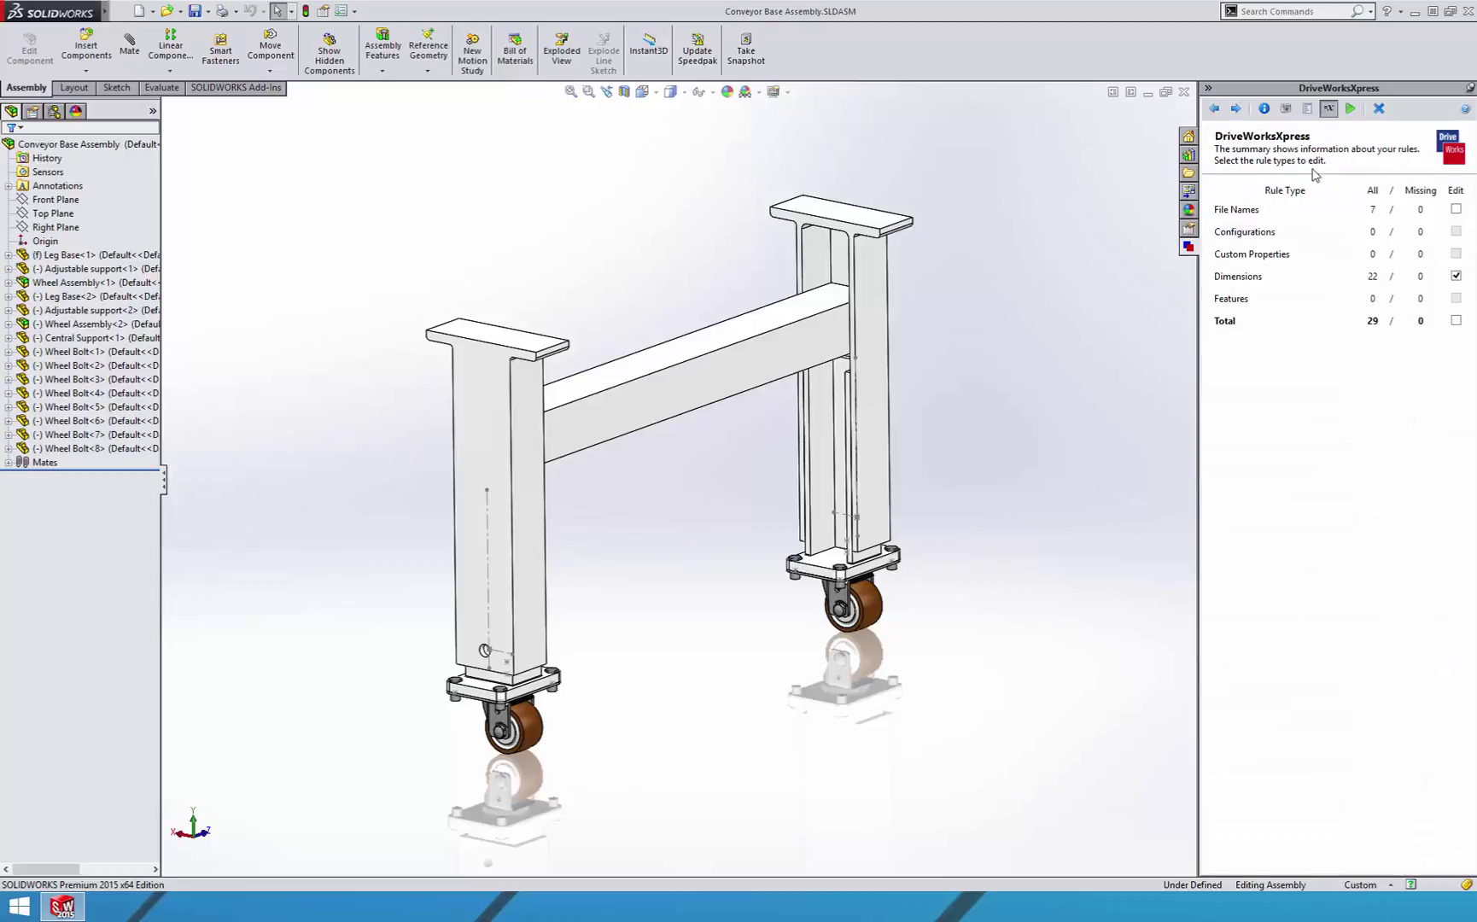
pyautogui.click(1456, 278)
# In the run form, enter the customer name and set Height of Frame to 550
pyautogui.click(1240, 110)
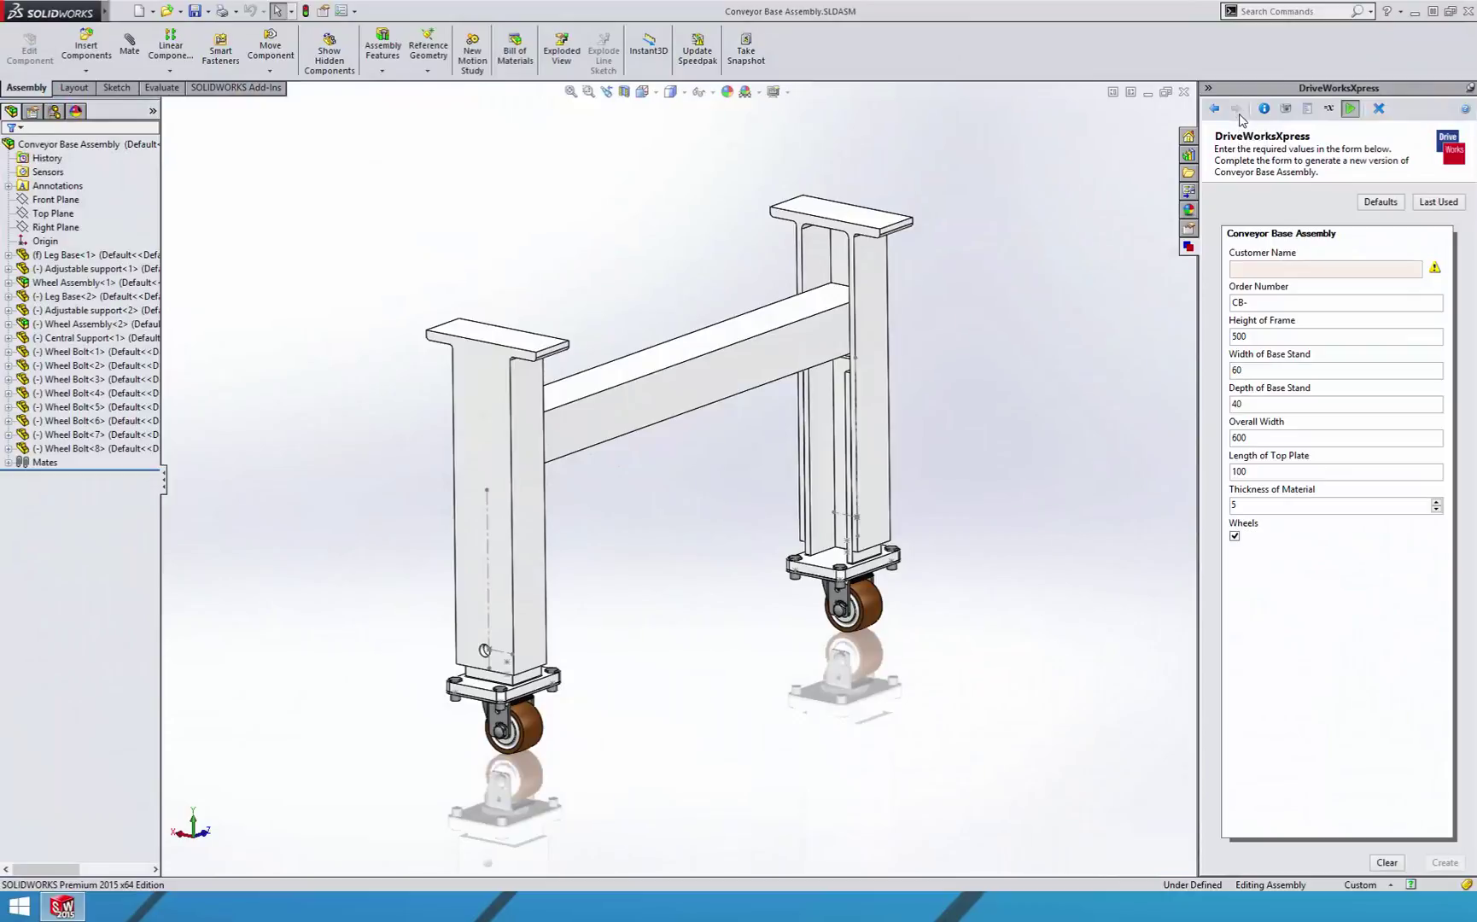
pyautogui.click(1269, 269)
pyautogui.write('R')
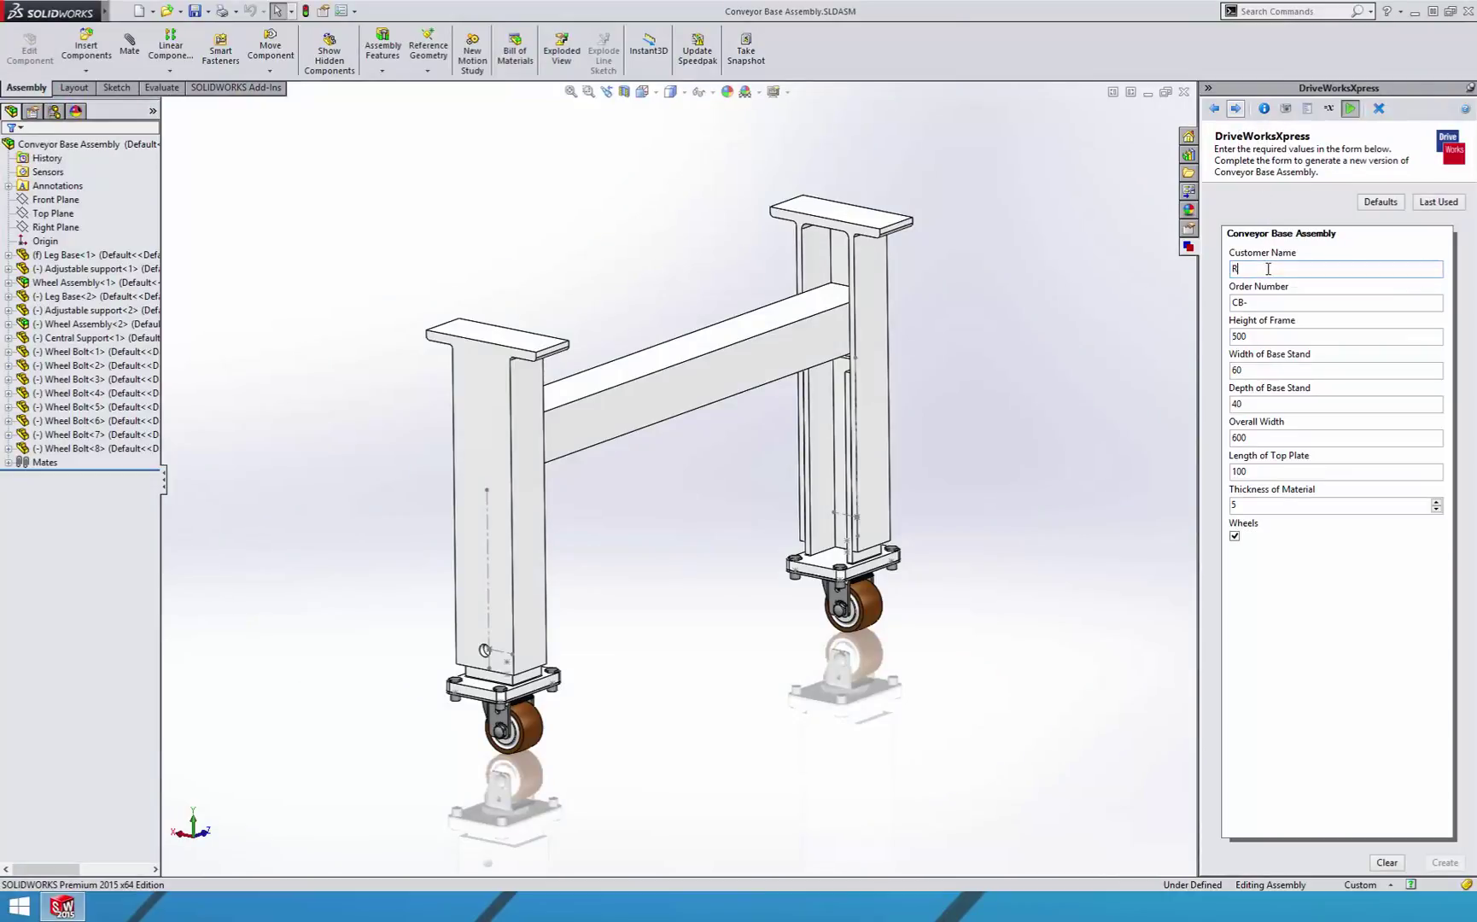
pyautogui.write('H')
pyautogui.click(1270, 302)
pyautogui.write('1')
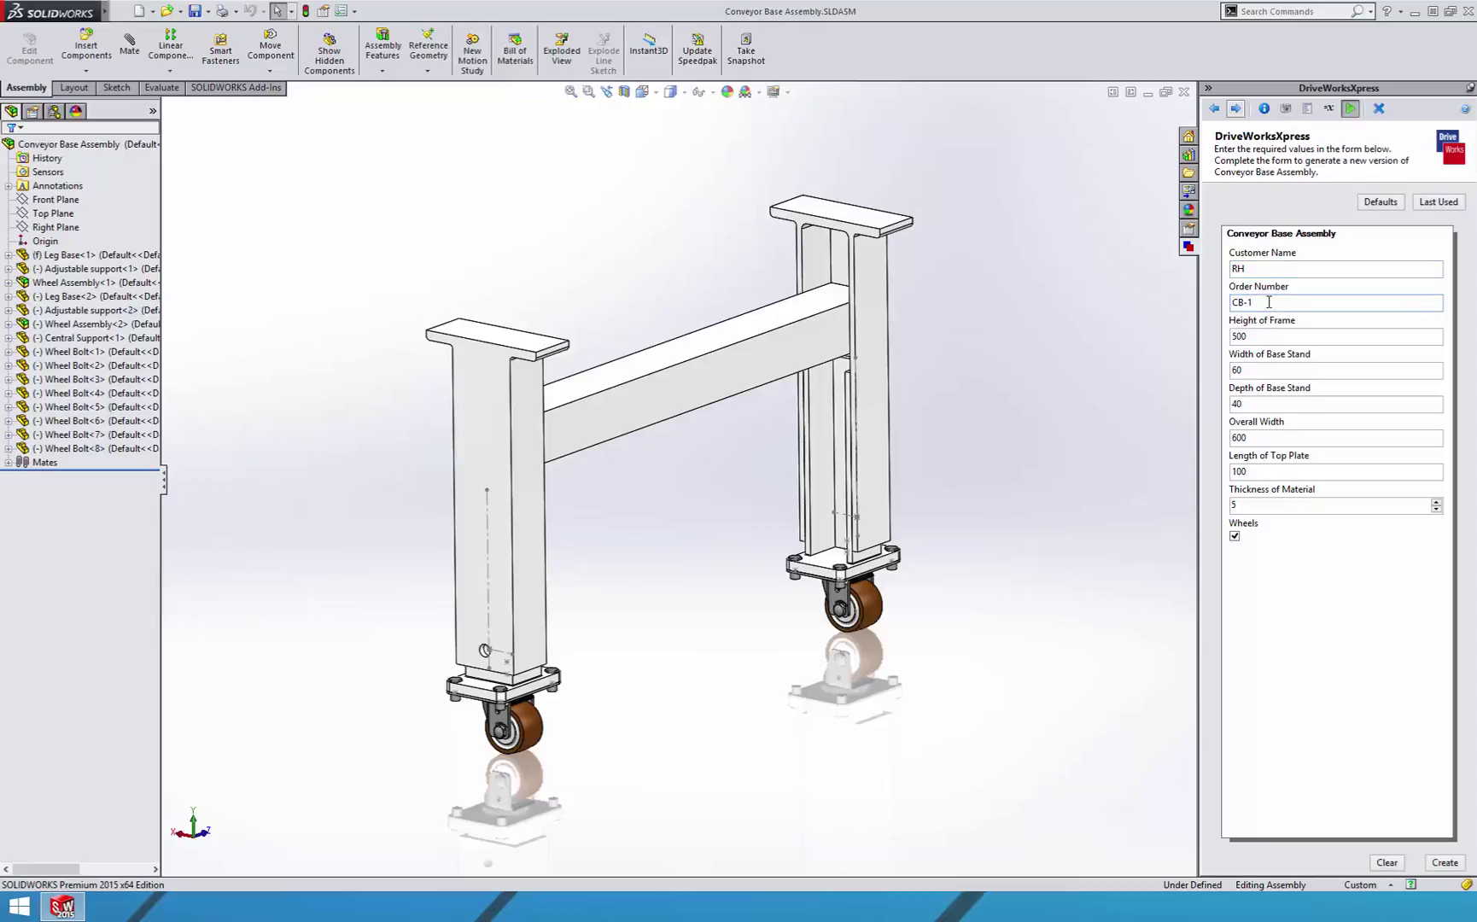
pyautogui.click(1269, 337)
pyautogui.press('BackSpace')
pyautogui.press('BackSpace')
pyautogui.press('BackSpace')
pyautogui.write('550')
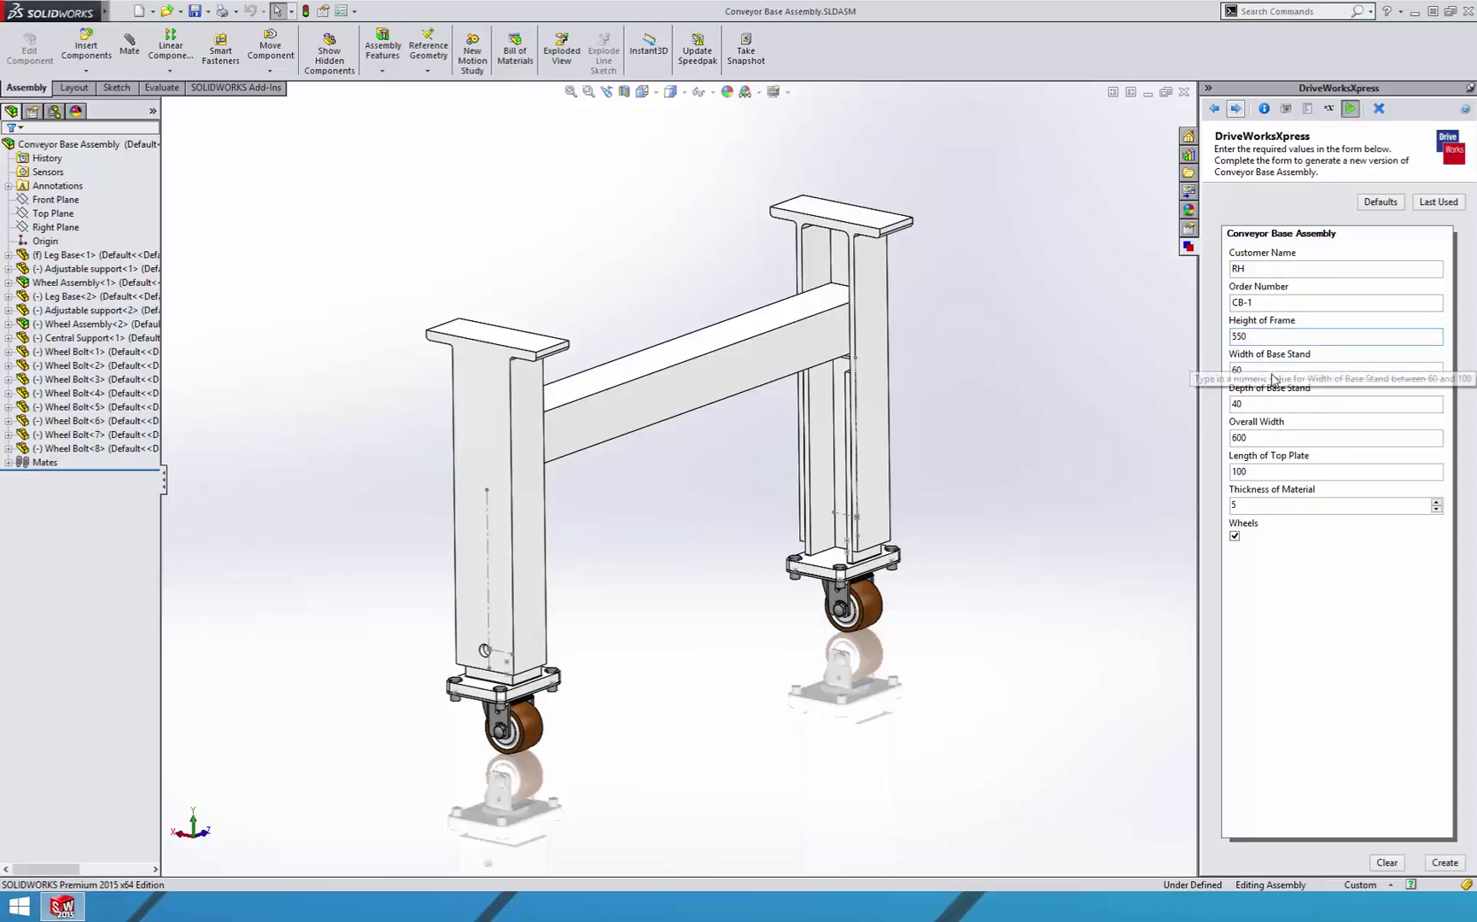
# Set the base stand to 65 wide by 55 deep and Overall Width to 605
pyautogui.click(1272, 376)
pyautogui.press('BackSpace')
pyautogui.write('5')
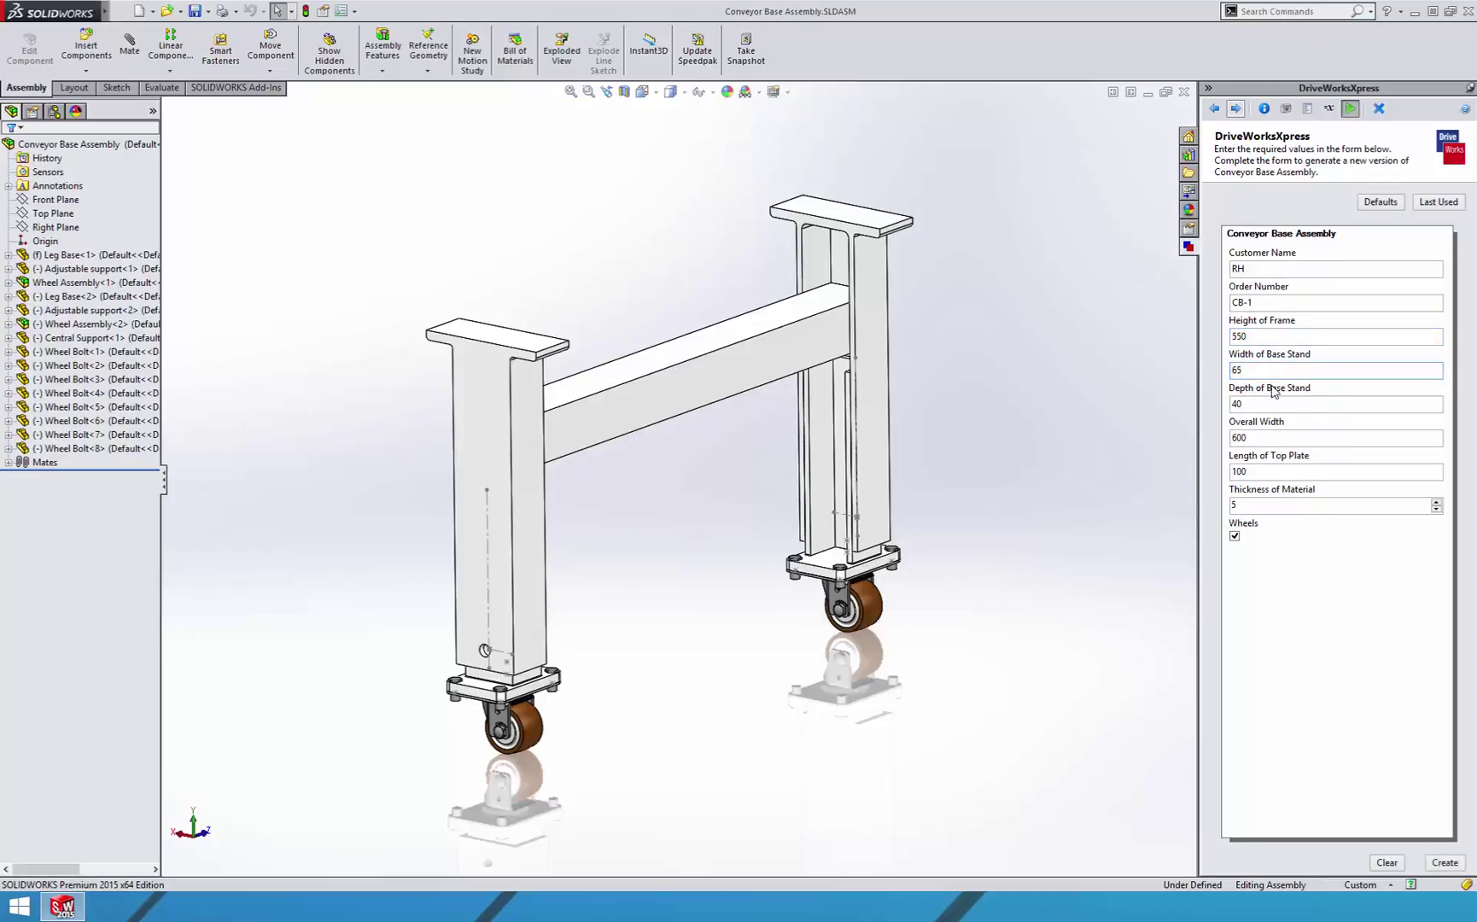
pyautogui.click(1273, 400)
pyautogui.press('BackSpace')
pyautogui.press('BackSpace')
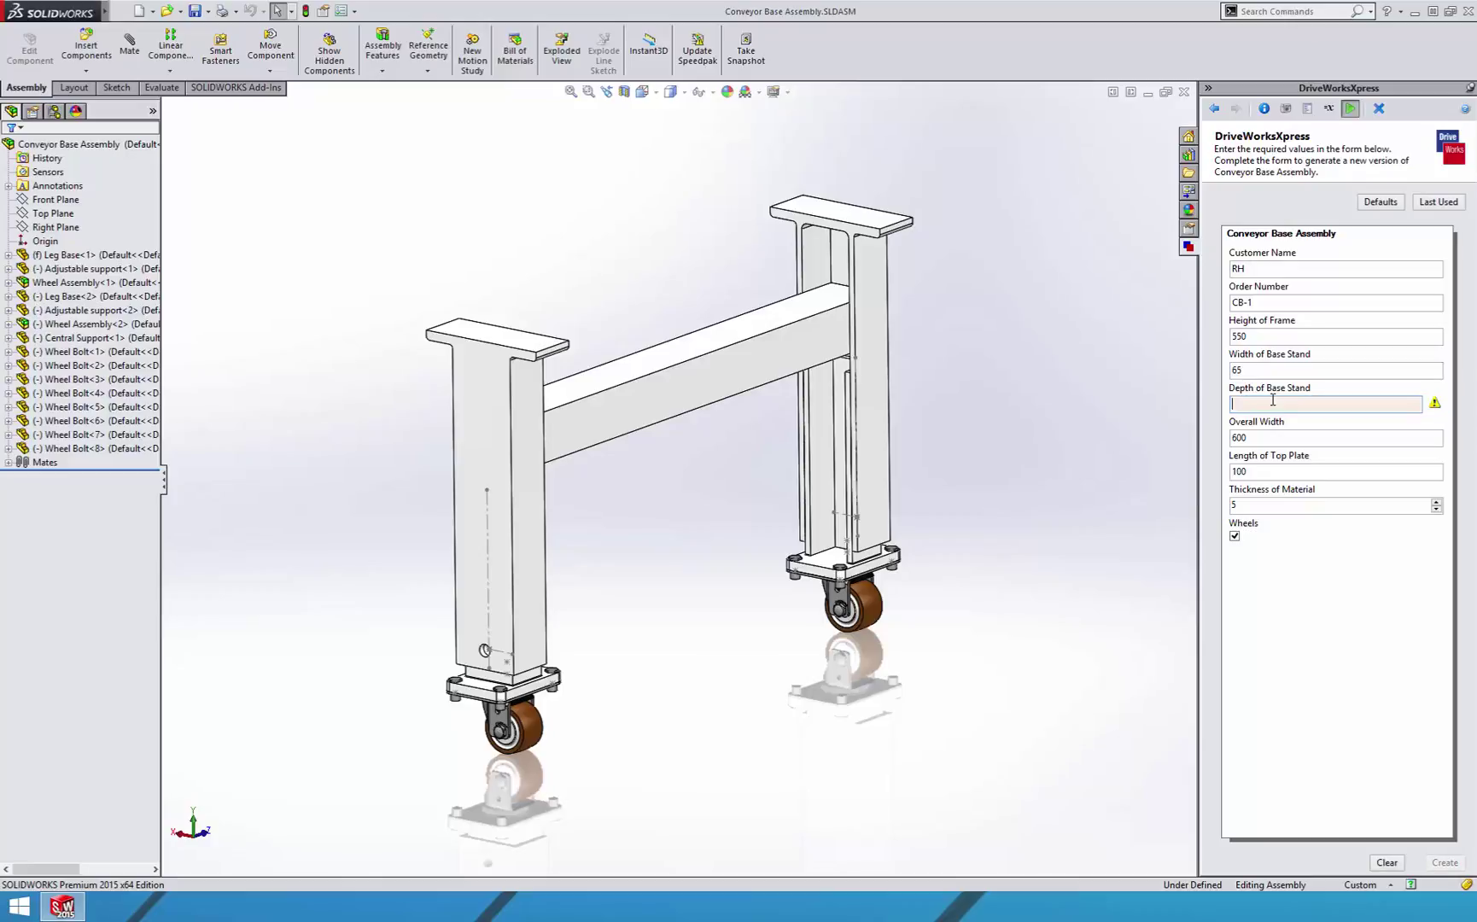
pyautogui.write('55')
pyautogui.click(1269, 440)
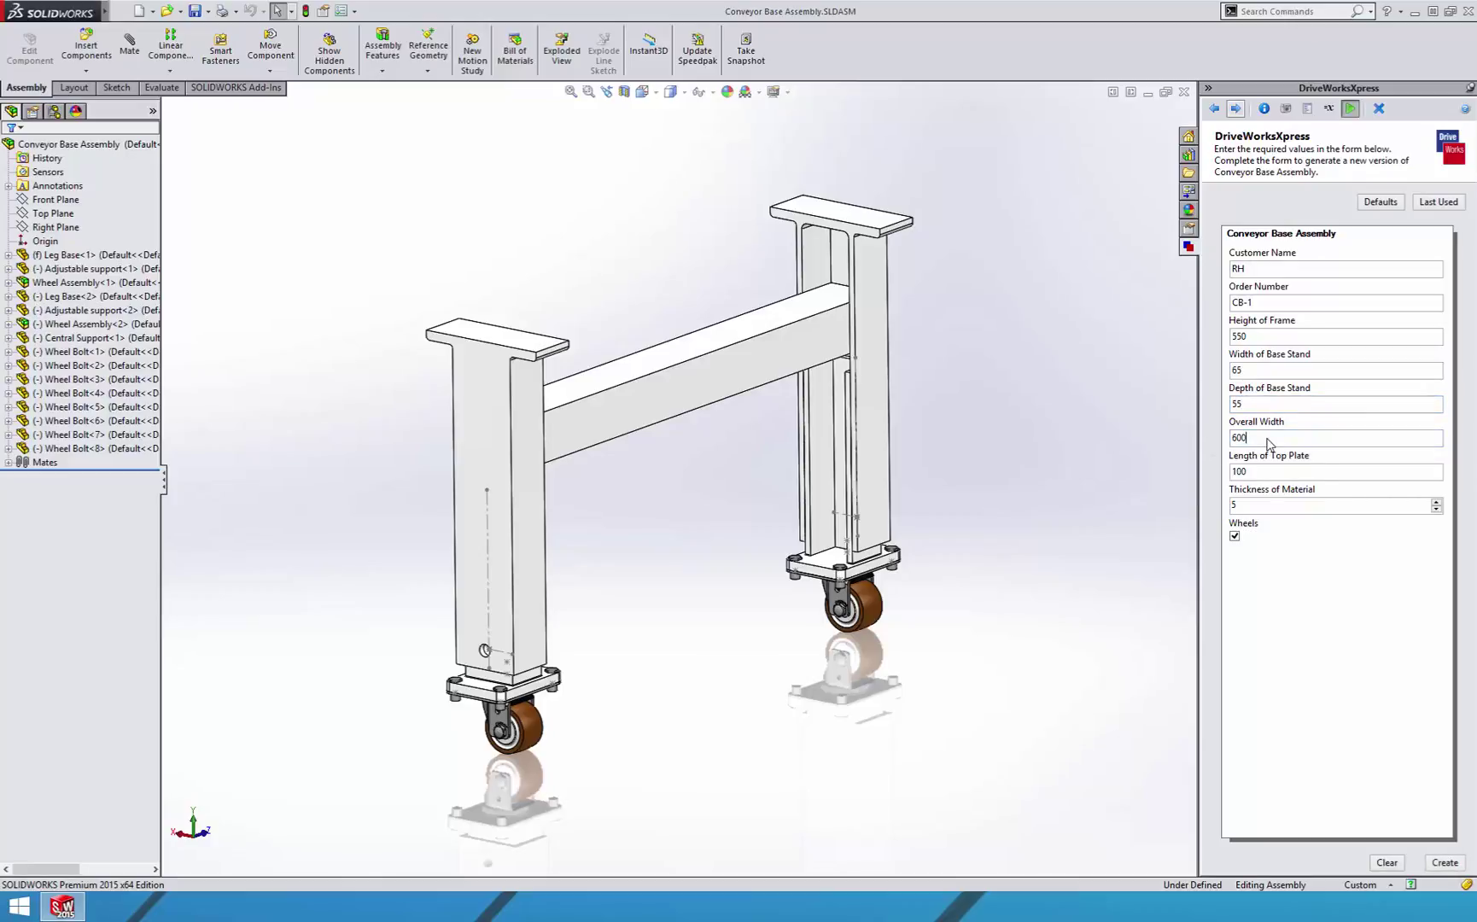
pyautogui.press('BackSpace')
pyautogui.write('5')
# Set Length of Top Plate to 110 and material thickness to 10, then generate the conveyor base
pyautogui.click(1299, 469)
pyautogui.press('BackSpace')
pyautogui.press('BackSpace')
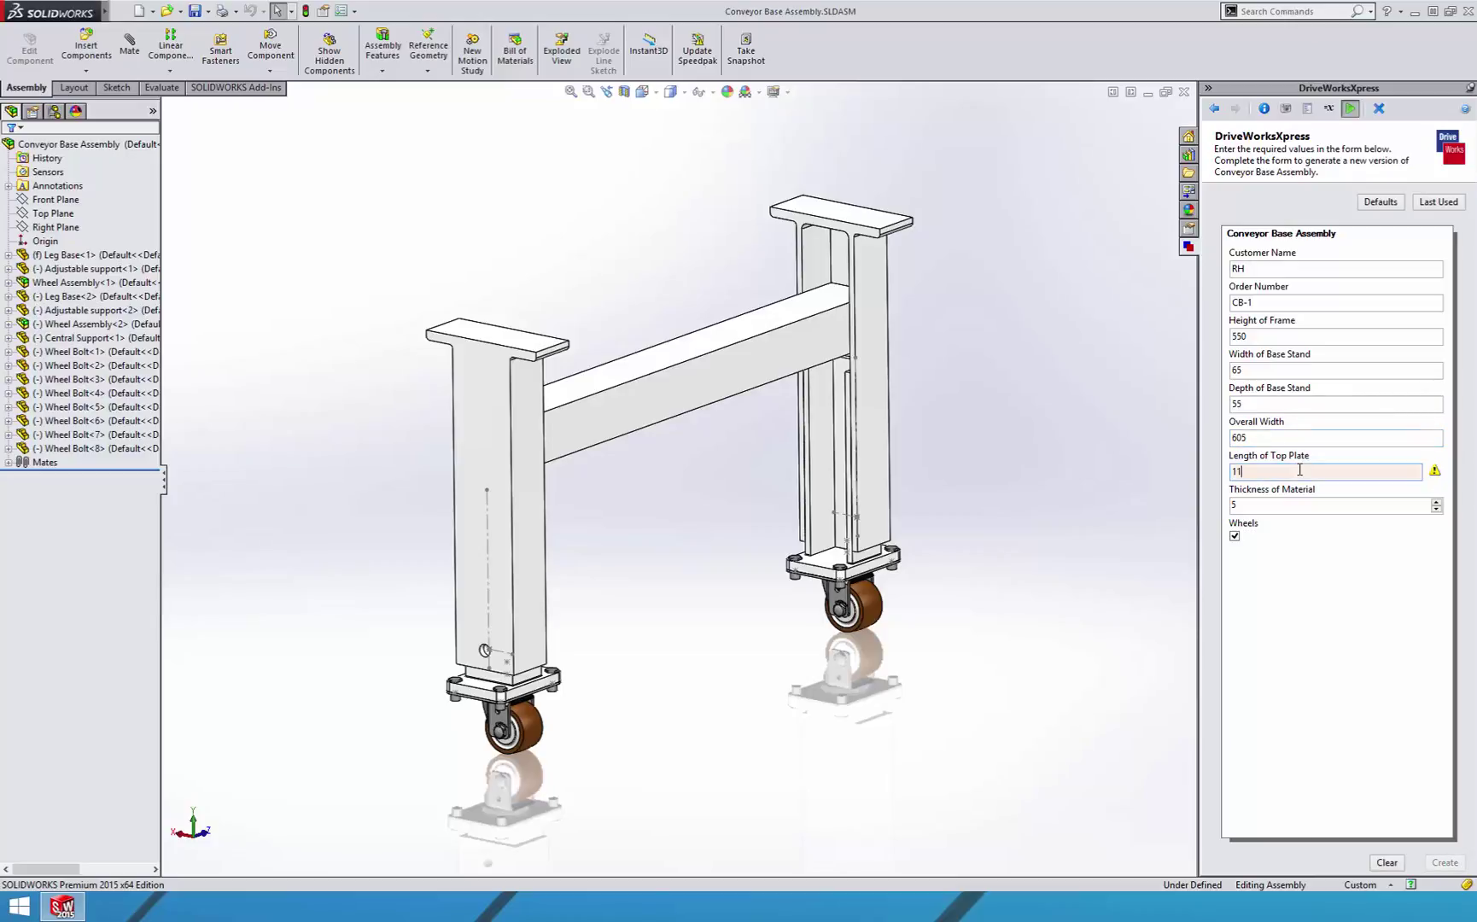
pyautogui.write('10')
pyautogui.click(1437, 503)
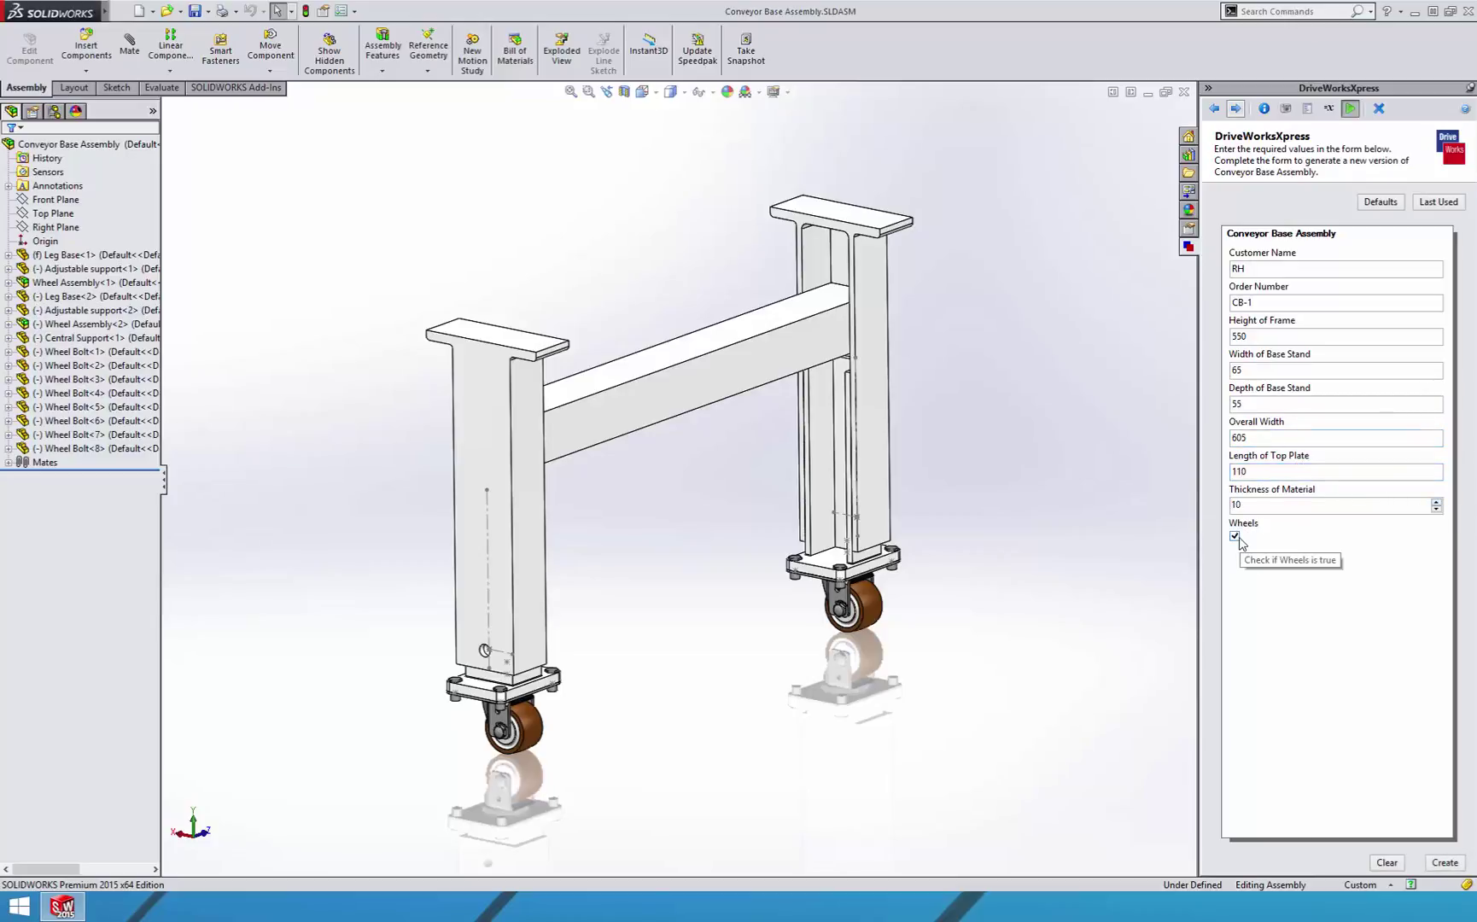
pyautogui.click(1441, 865)
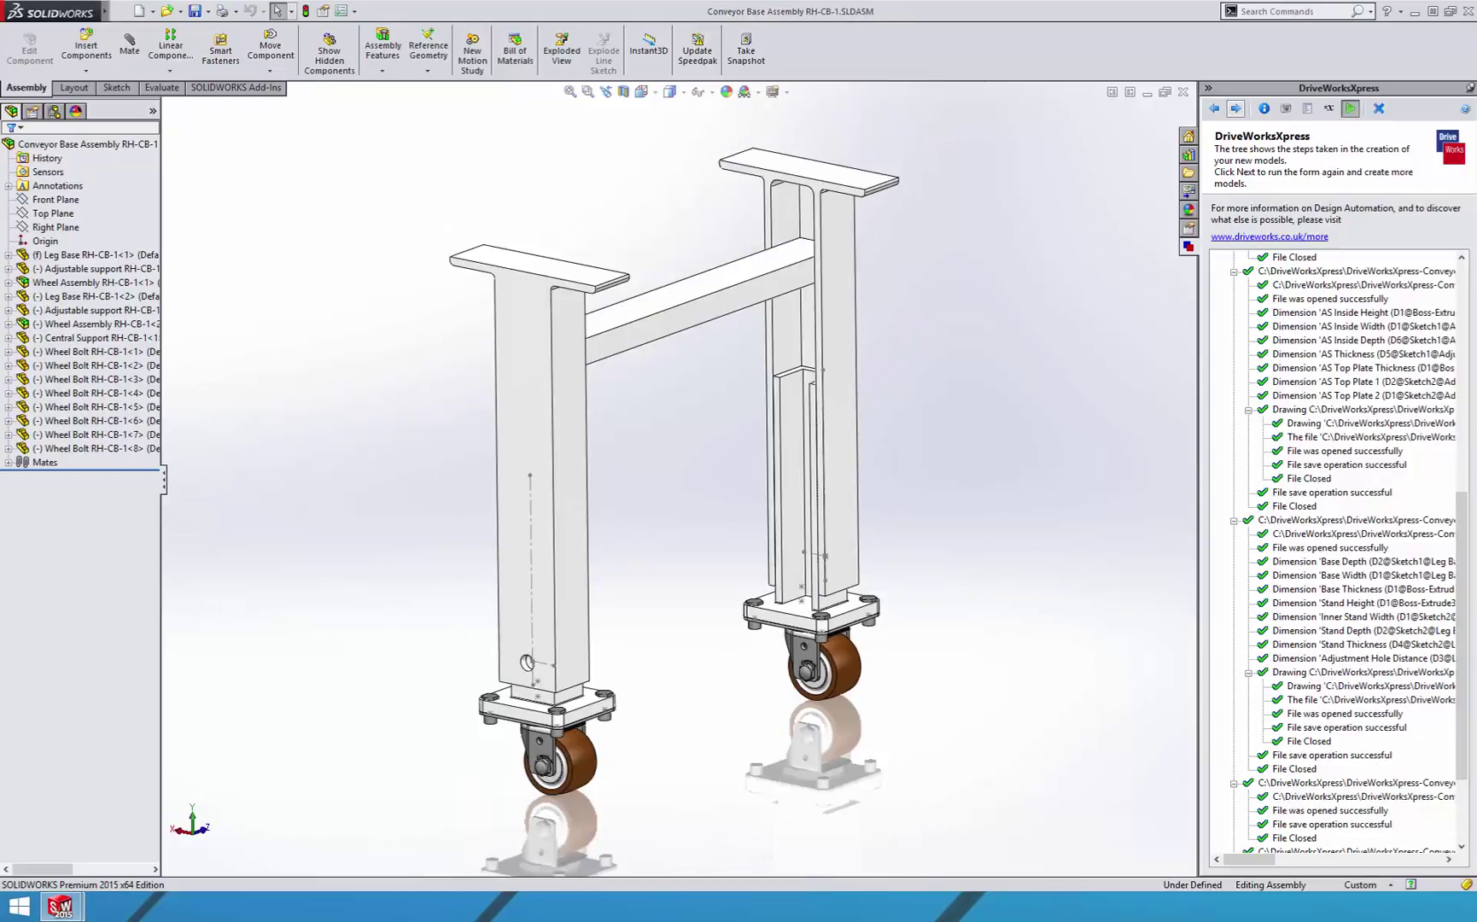
# Scroll the created-files log to the top and orbit the new assembly to view it from above
pyautogui.moveTo(1468, 683); pyautogui.dragTo(1469, 448)
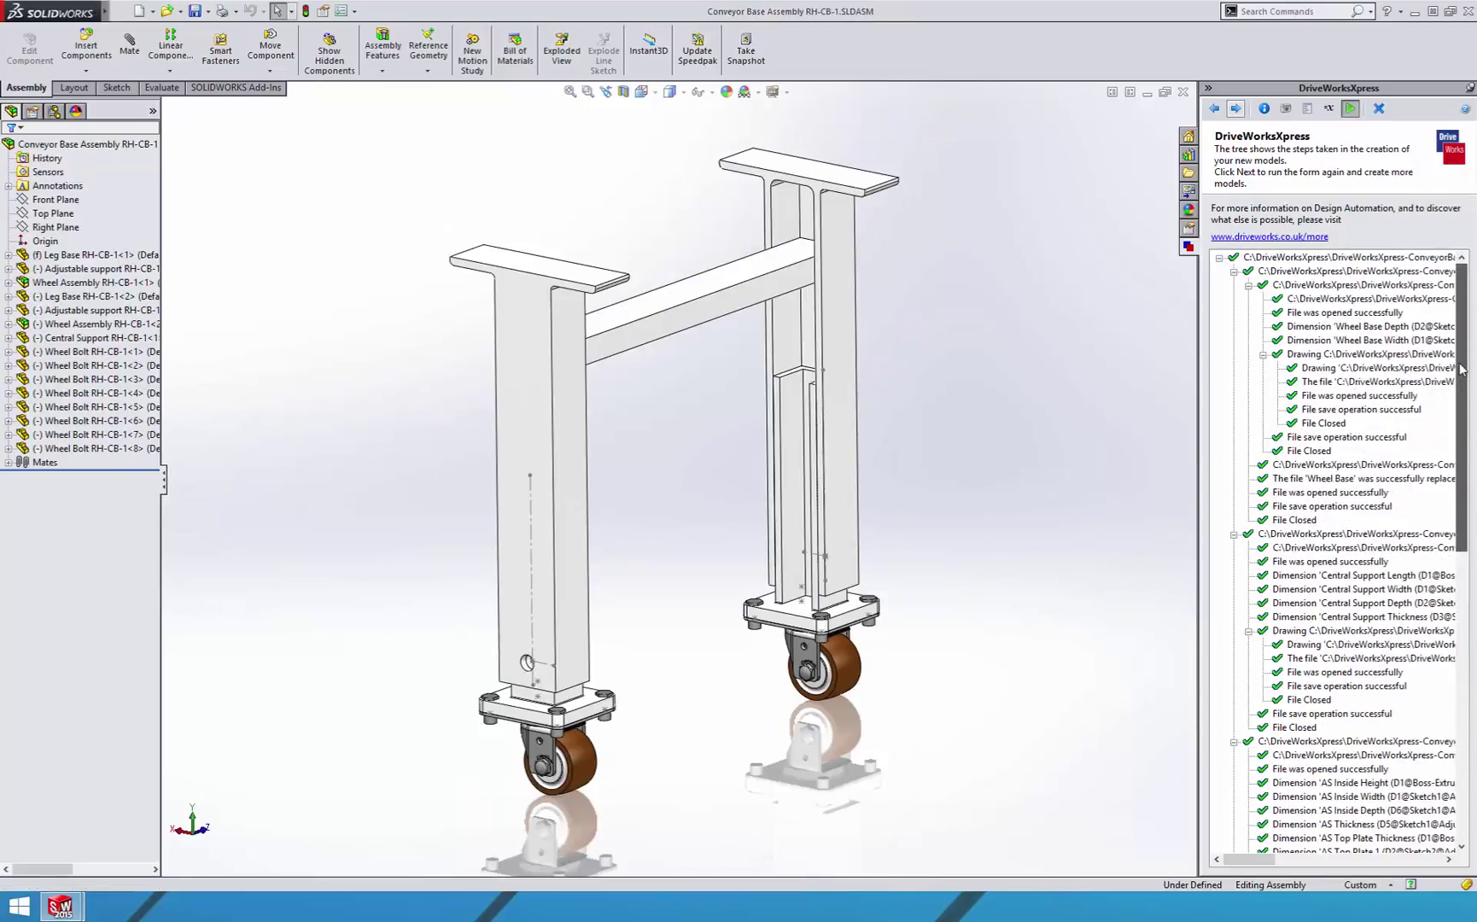
pyautogui.moveTo(956, 520)
pyautogui.mouseDown(button='middle')
pyautogui.moveTo(1058, 365)
pyautogui.moveTo(1101, 333)
pyautogui.moveTo(1405, 346)
pyautogui.moveTo(967, 398)
pyautogui.moveTo(769, 481)
pyautogui.moveTo(775, 421)
pyautogui.moveTo(758, 415)
pyautogui.mouseUp(button='middle')
pyautogui.press('Escape')
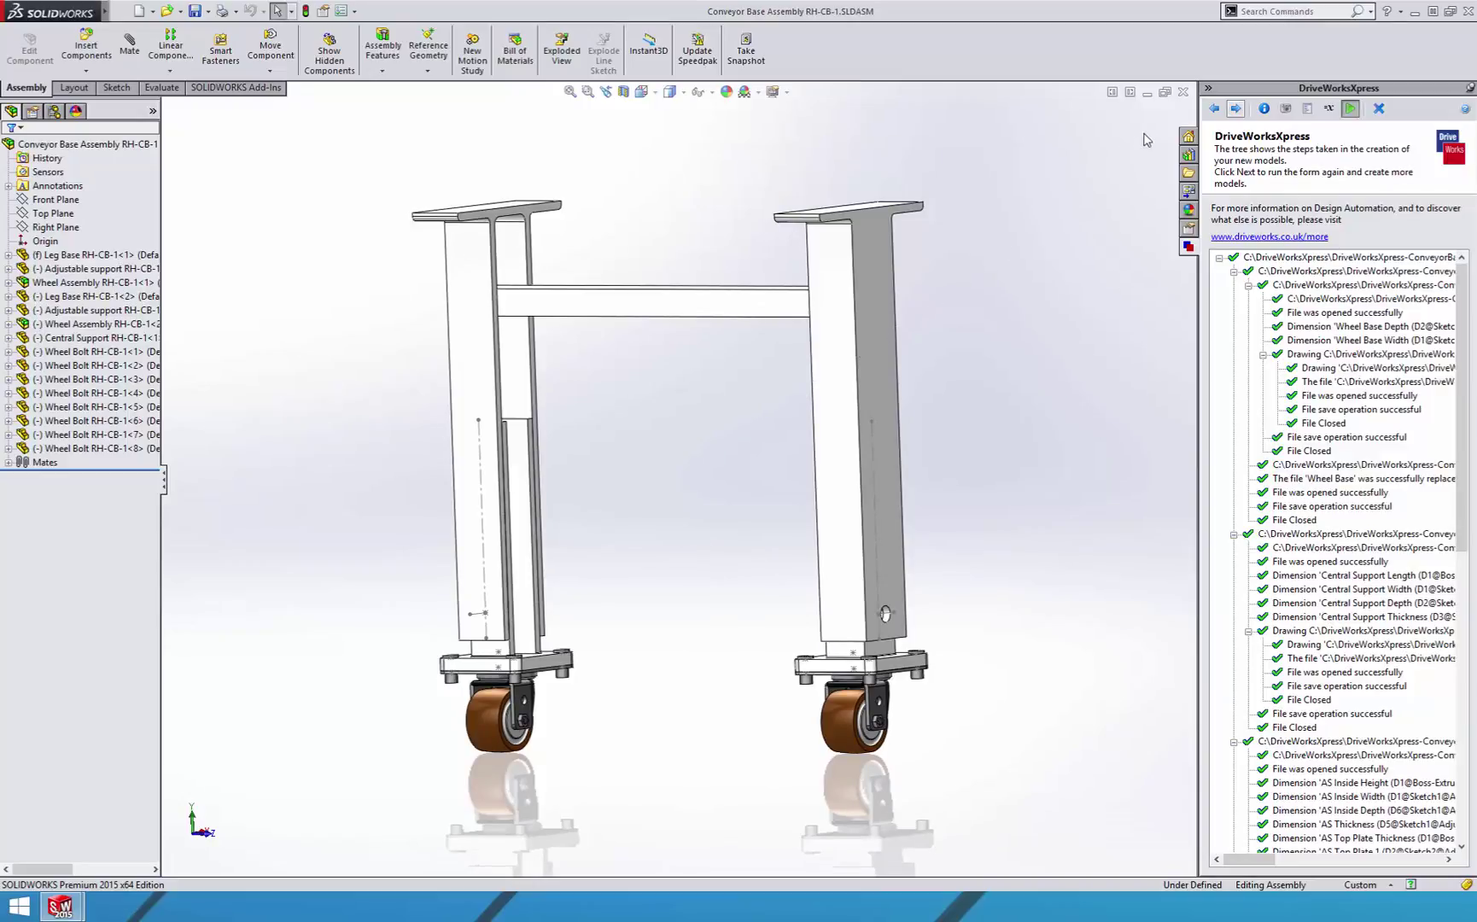
# Refill the form with last-used values and trim the order number's last digit
pyautogui.click(1214, 108)
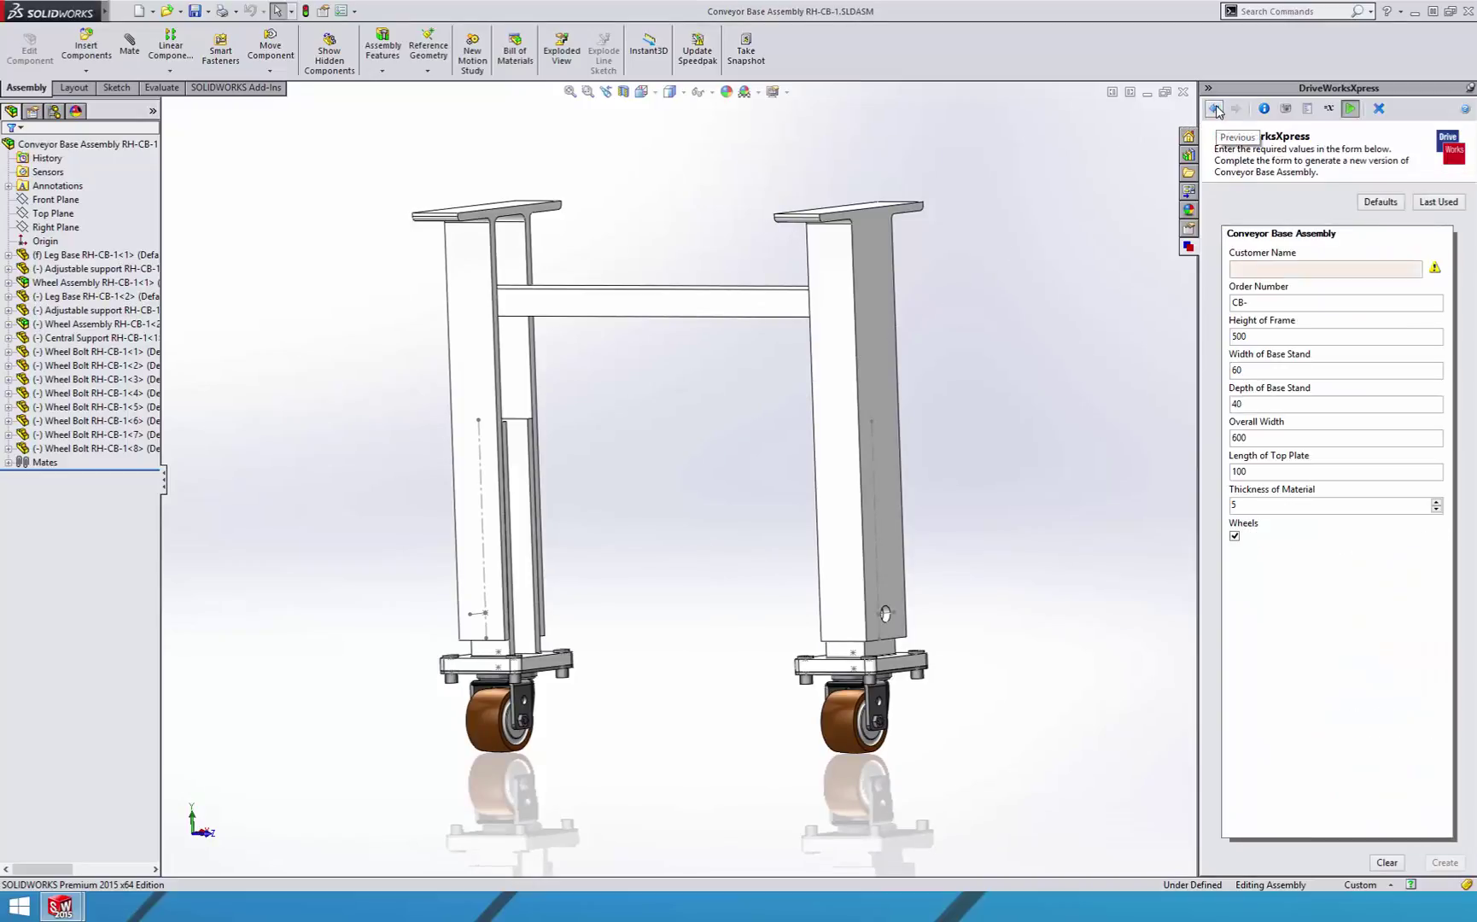
pyautogui.click(1433, 205)
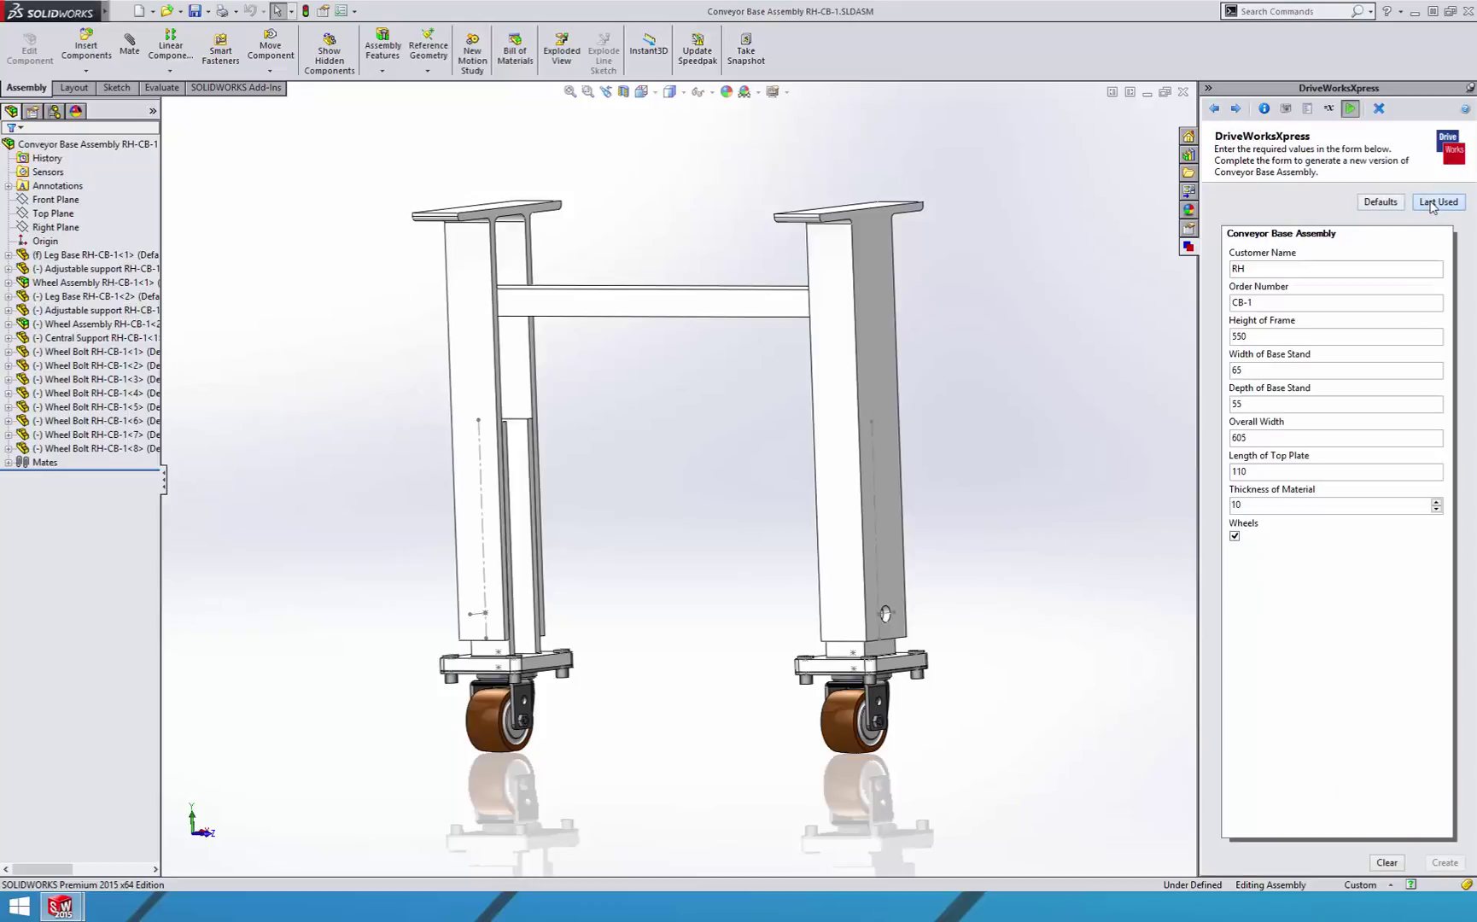
pyautogui.click(1381, 205)
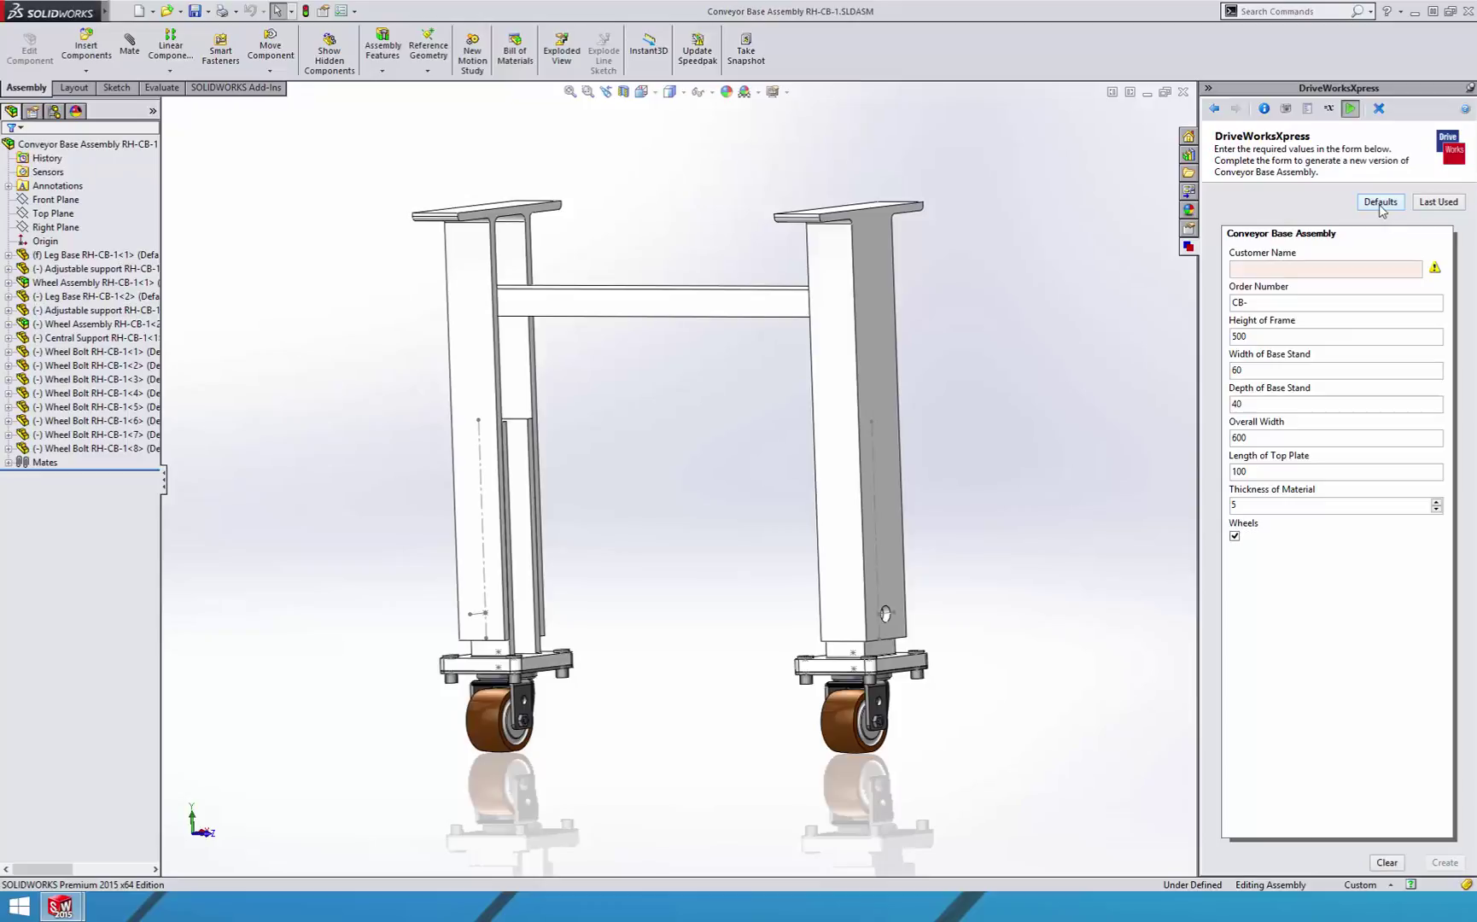
pyautogui.click(1435, 203)
pyautogui.click(1262, 301)
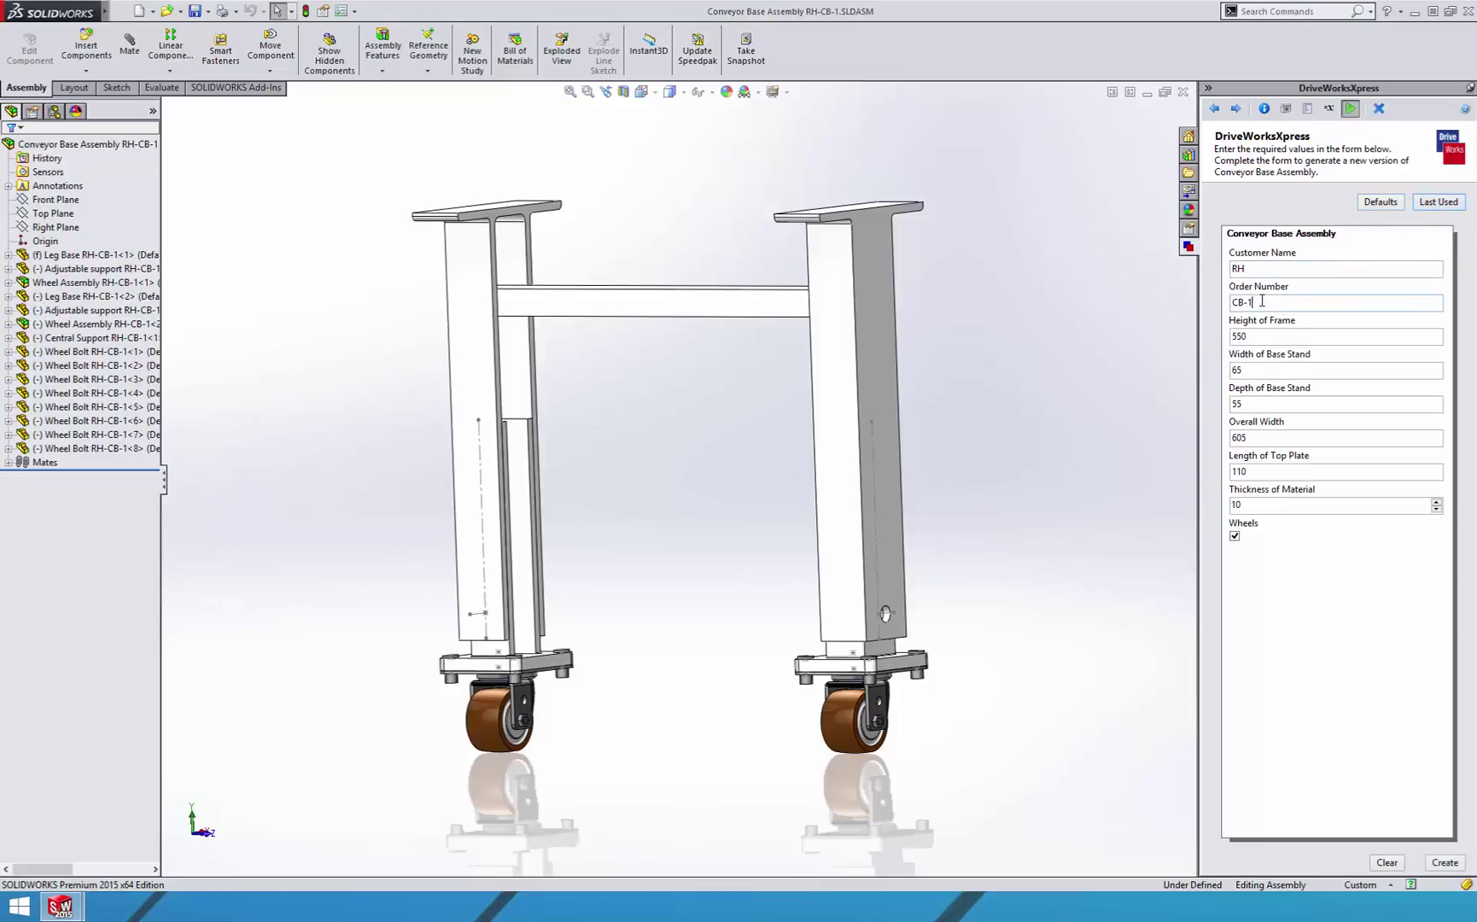
pyautogui.press('BackSpace')
pyautogui.write('2')
# Set Height of Frame to 1000 and the base stand to 95 wide by 85 deep
pyautogui.click(1258, 338)
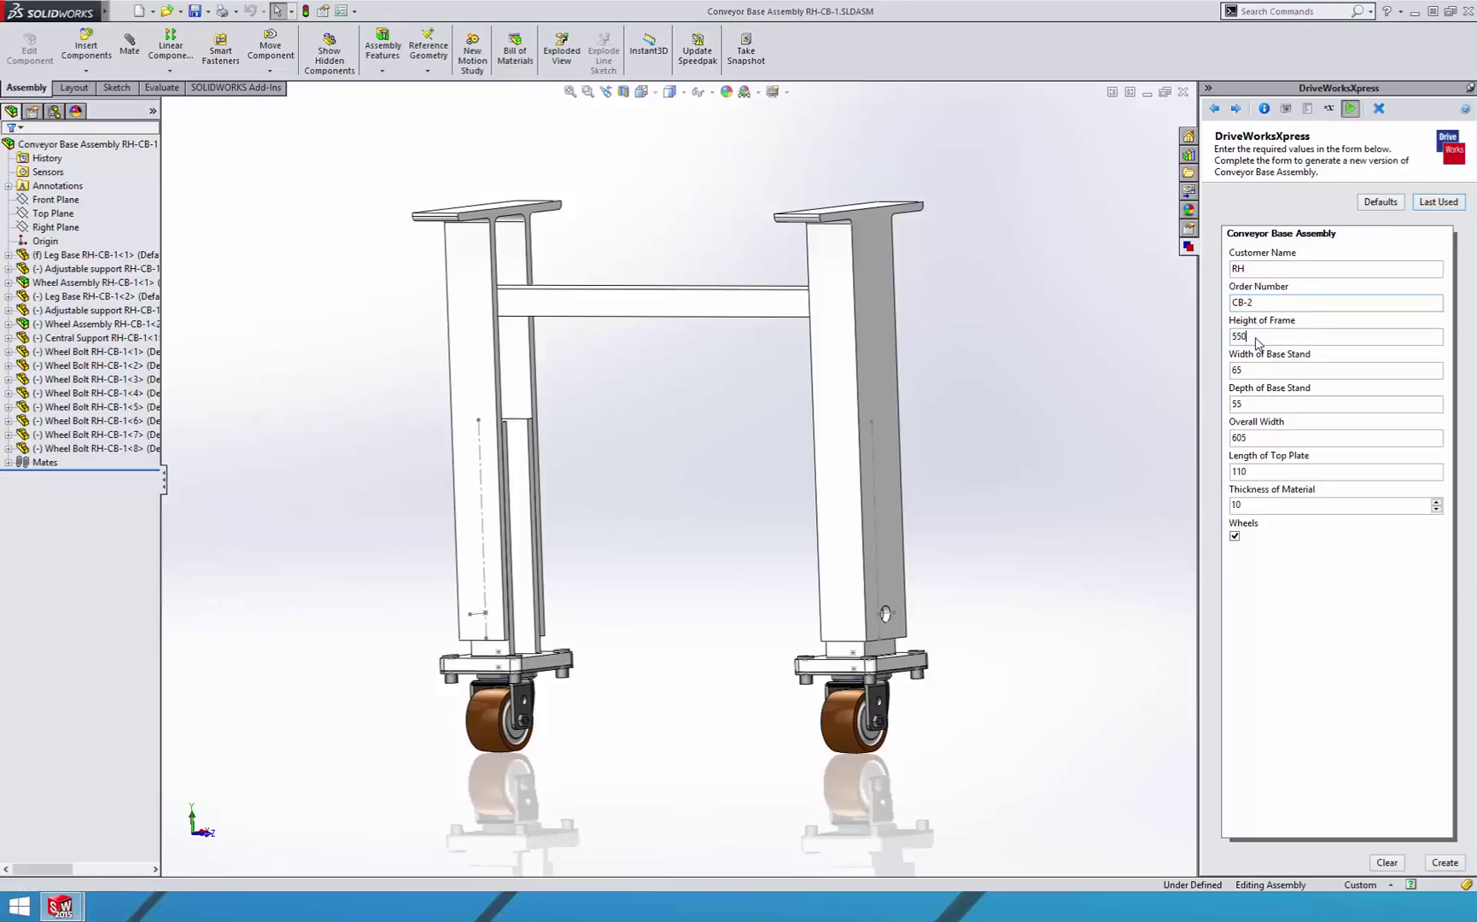
pyautogui.press('BackSpace')
pyautogui.press('BackSpace')
pyautogui.press('BackSpace')
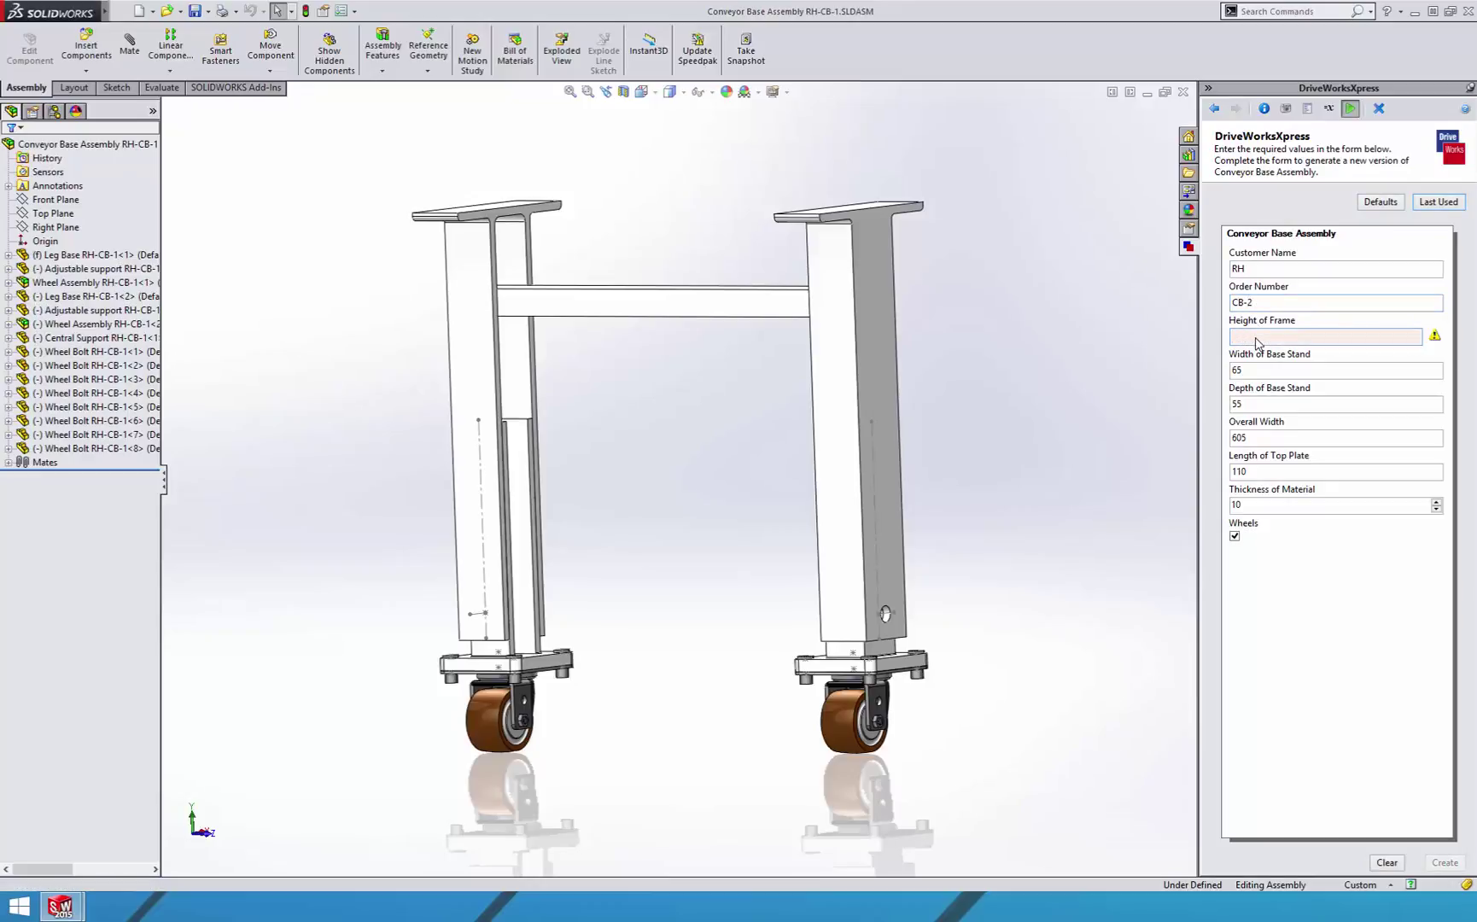
pyautogui.write('1000')
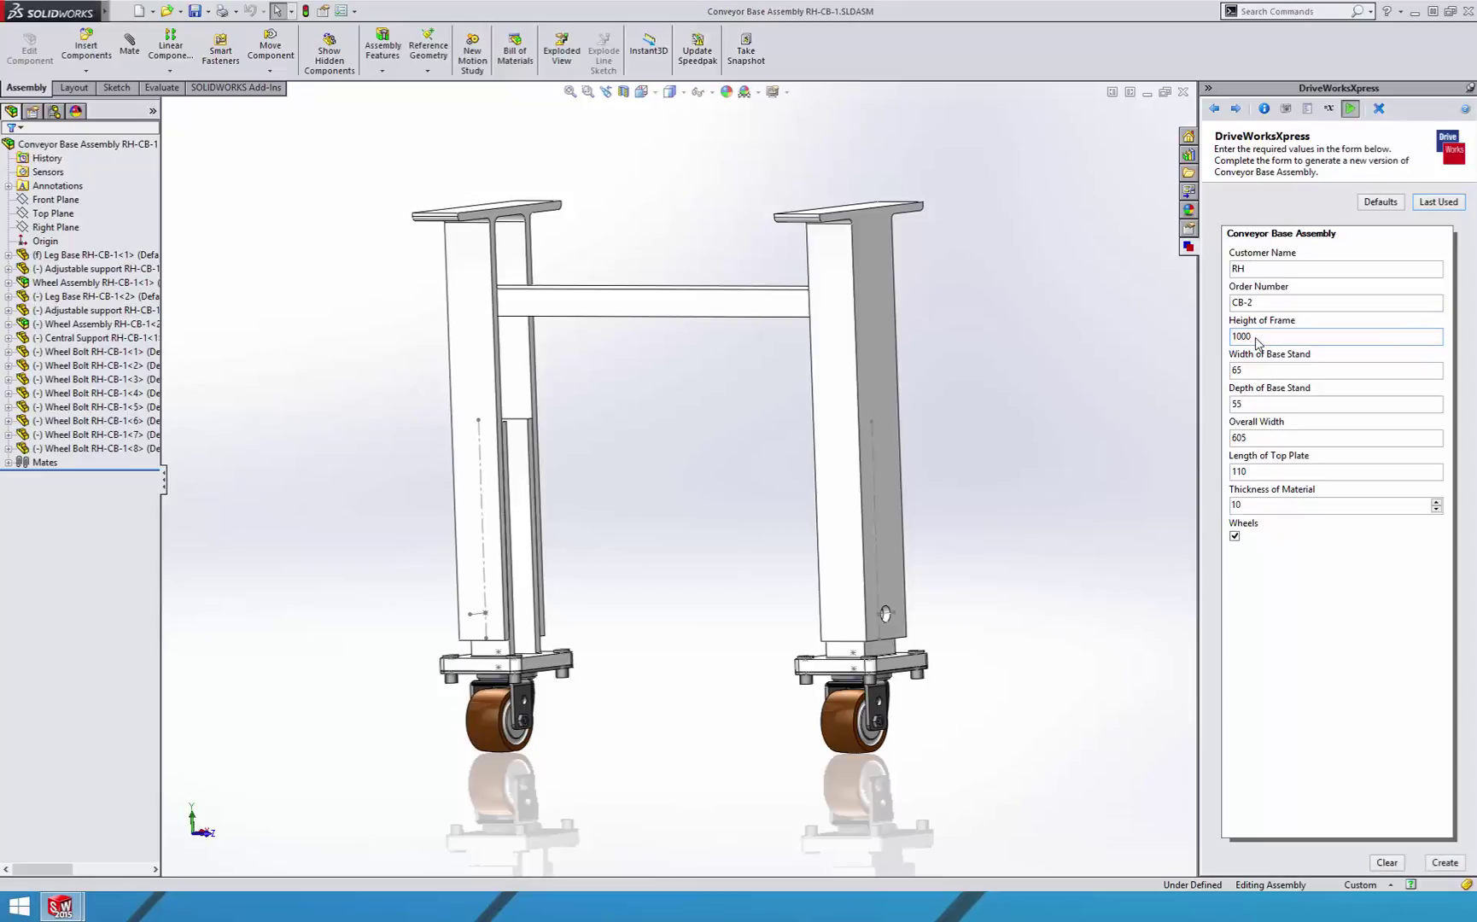
pyautogui.click(1277, 369)
pyautogui.press('BackSpace')
pyautogui.press('BackSpace')
pyautogui.write('9')
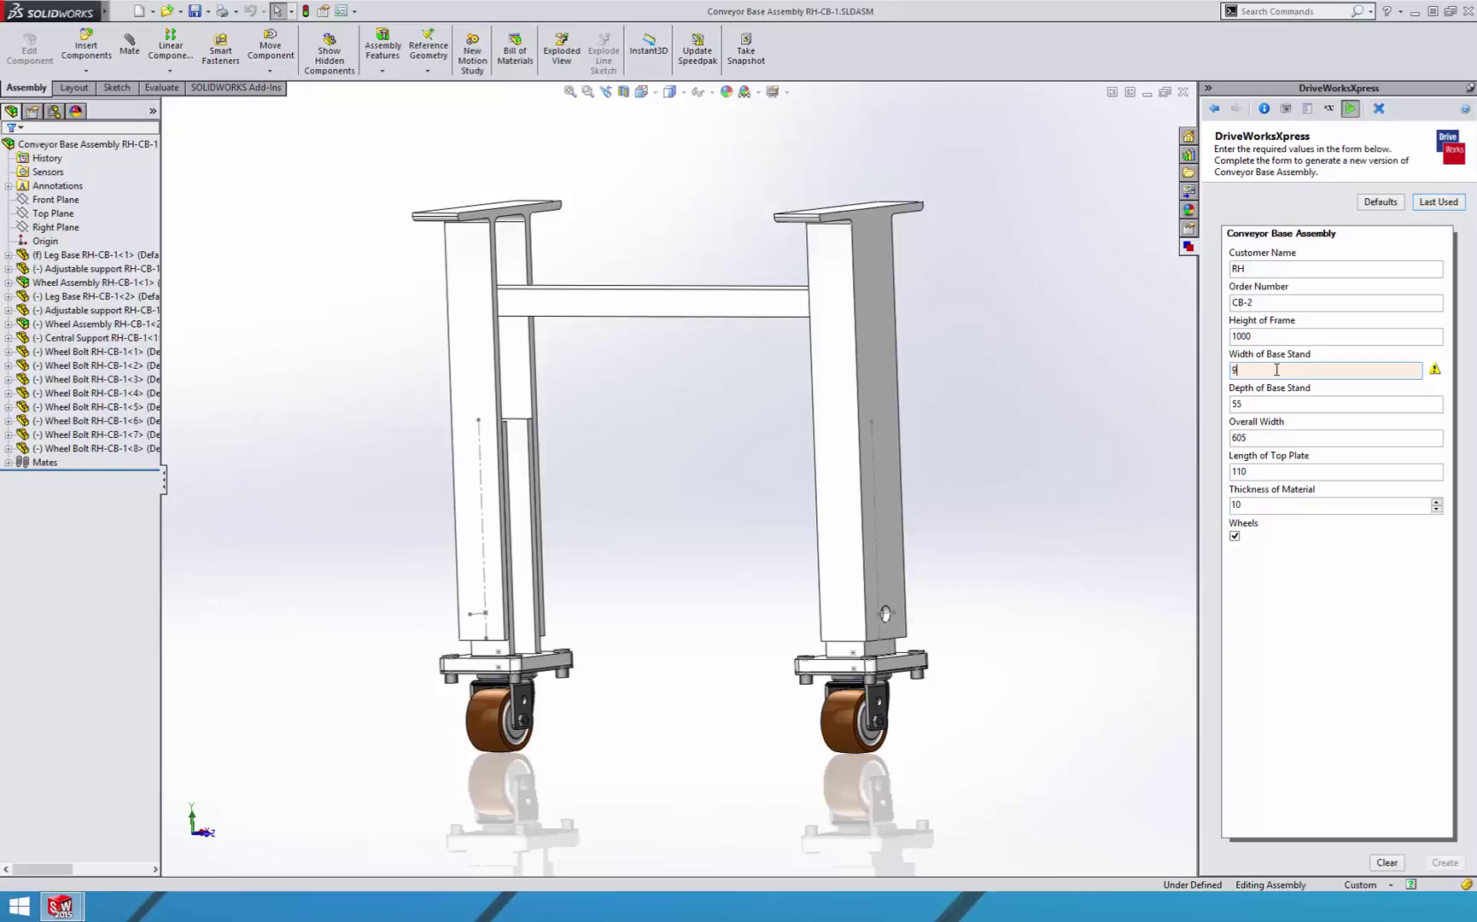
pyautogui.write('5')
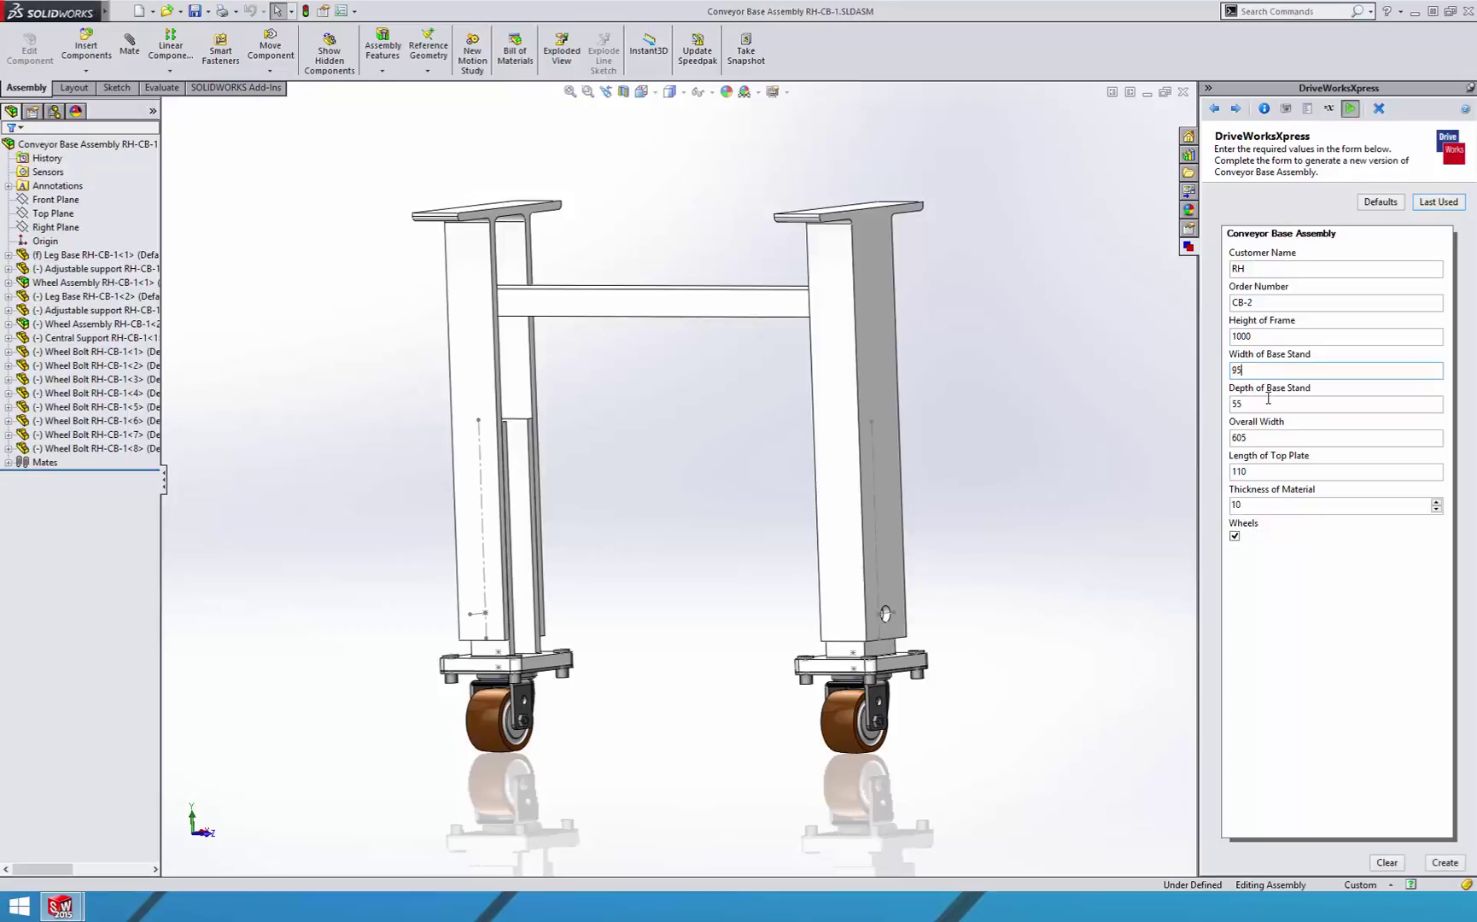
pyautogui.click(1269, 400)
pyautogui.press('BackSpace')
pyautogui.press('BackSpace')
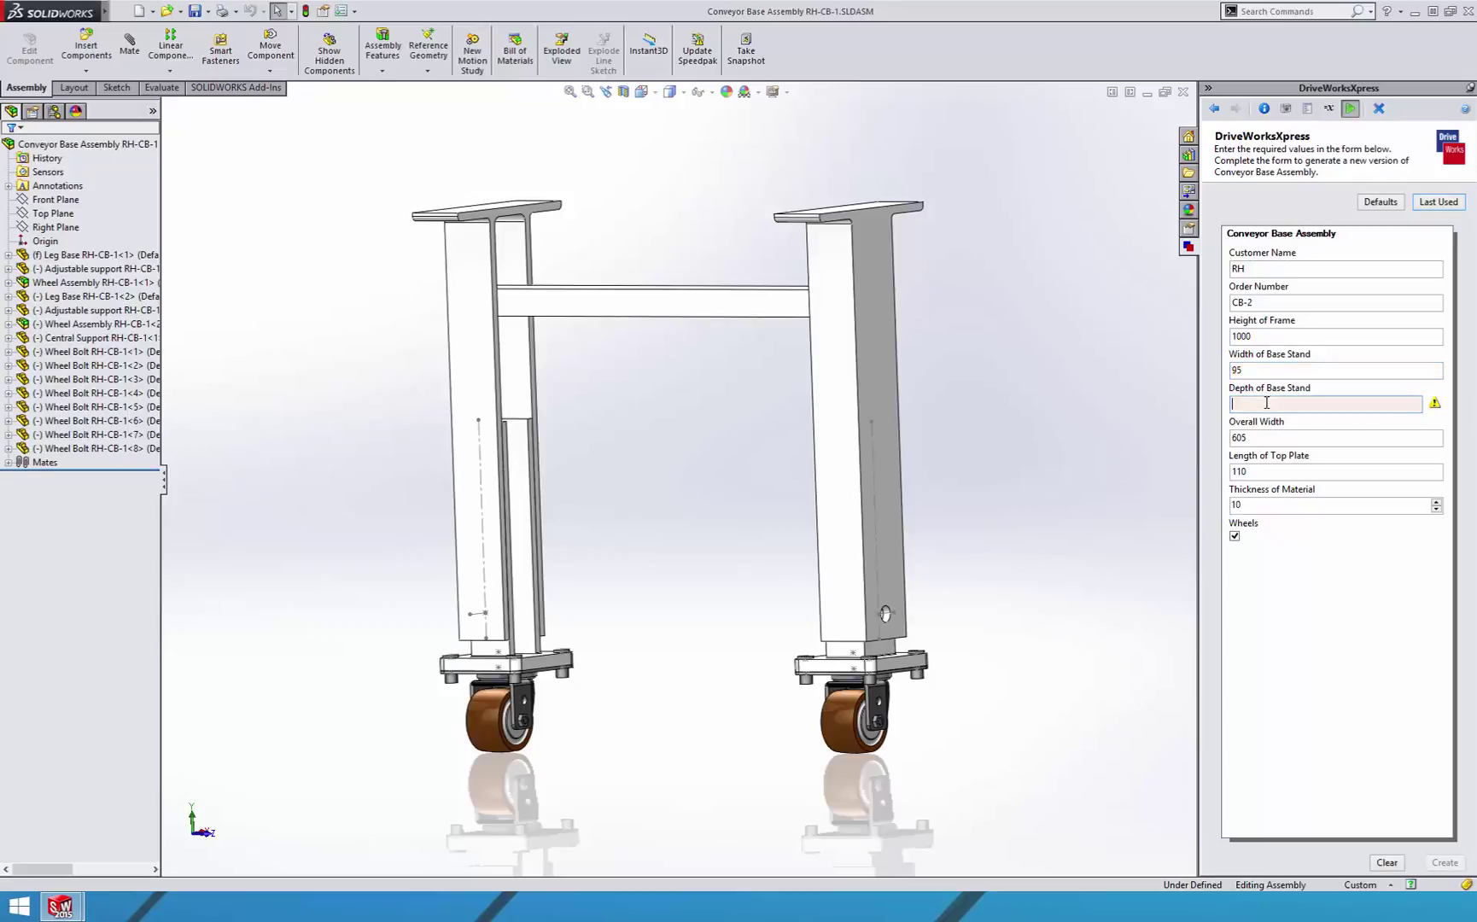
pyautogui.write('85')
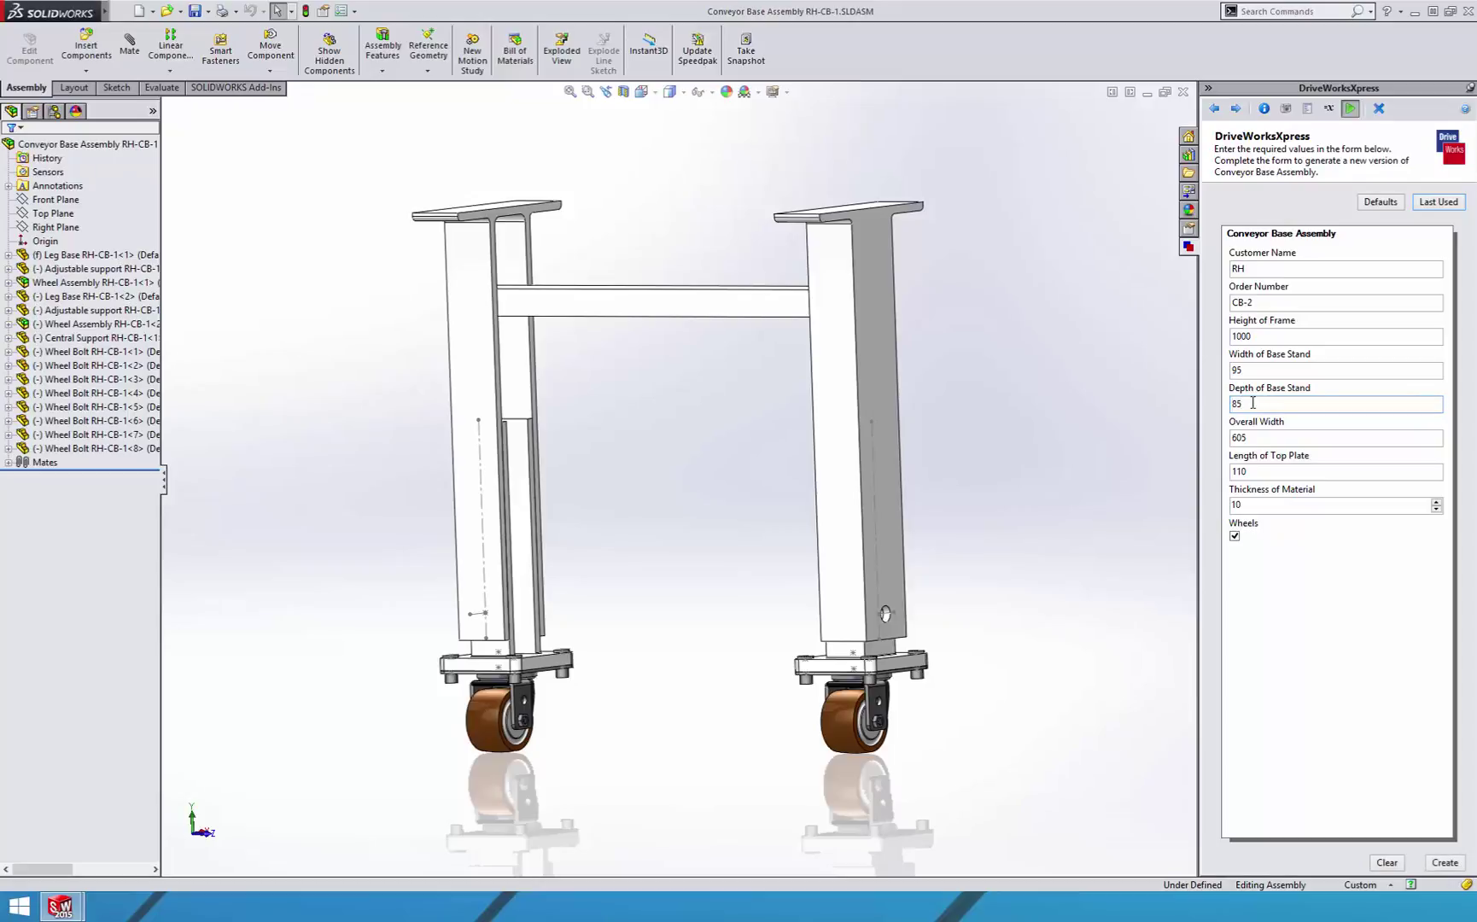
# Set Overall Width to 1350, top plate length to 300, and raise material thickness to 14
pyautogui.click(1255, 438)
pyautogui.press('BackSpace')
pyautogui.press('BackSpace')
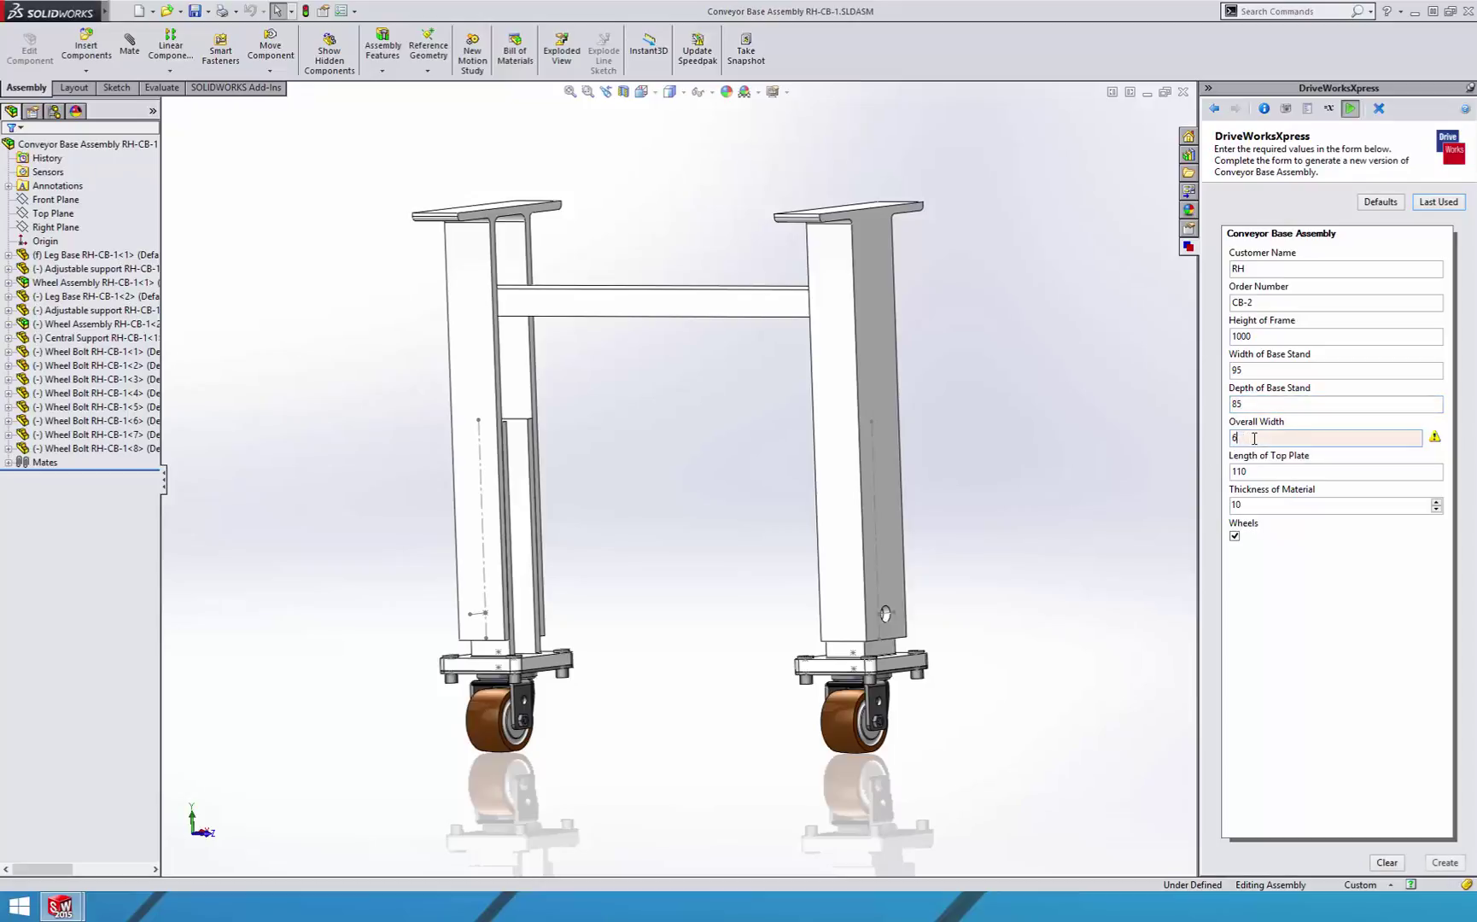
pyautogui.press('BackSpace')
pyautogui.write('5')
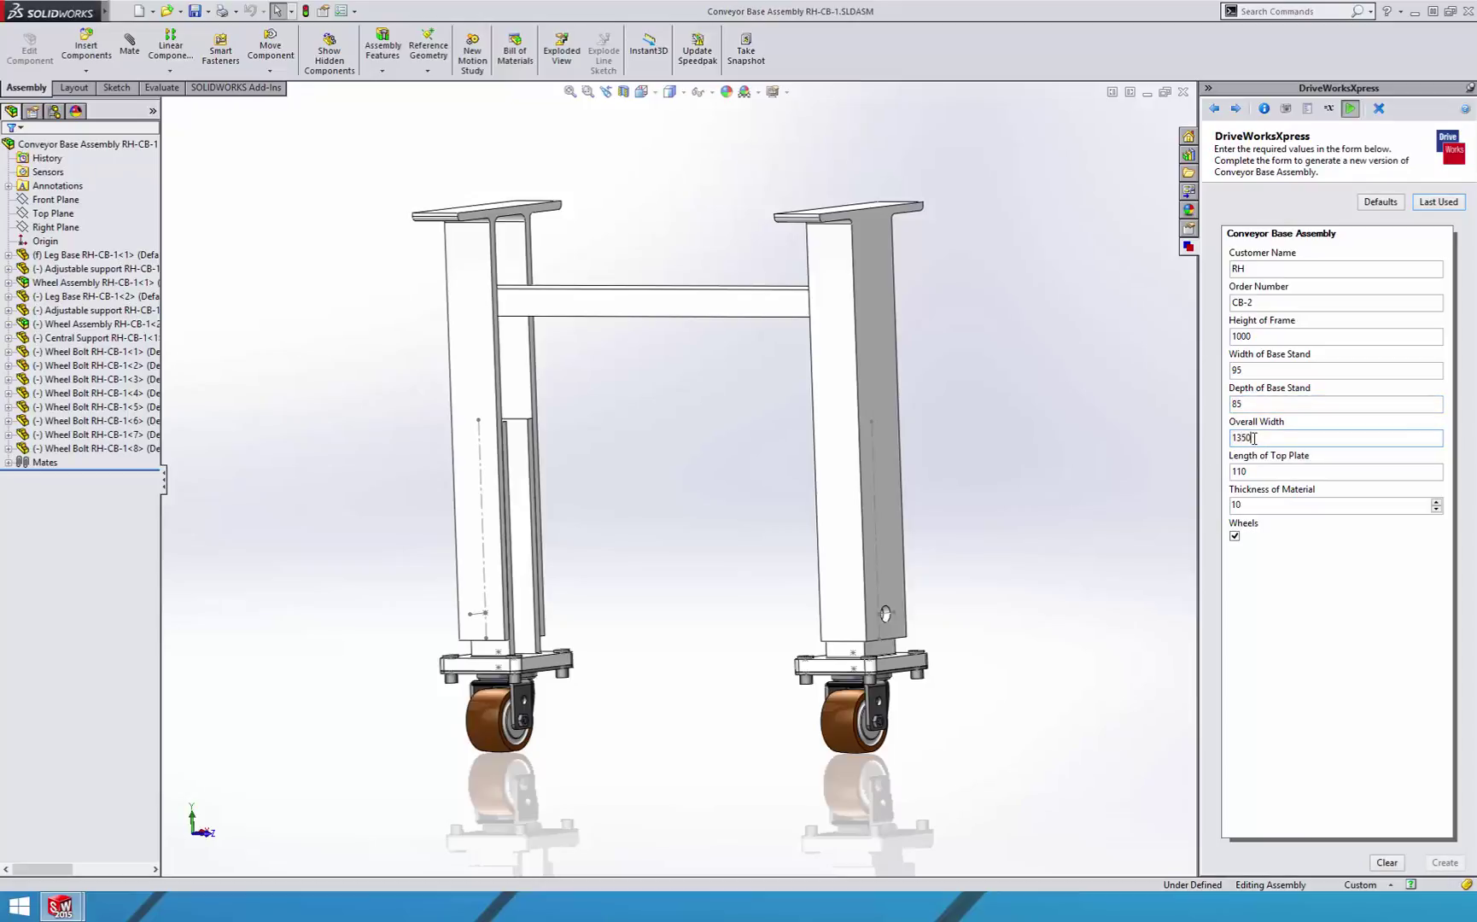
pyautogui.write('0')
pyautogui.press('BackSpace')
pyautogui.press('BackSpace')
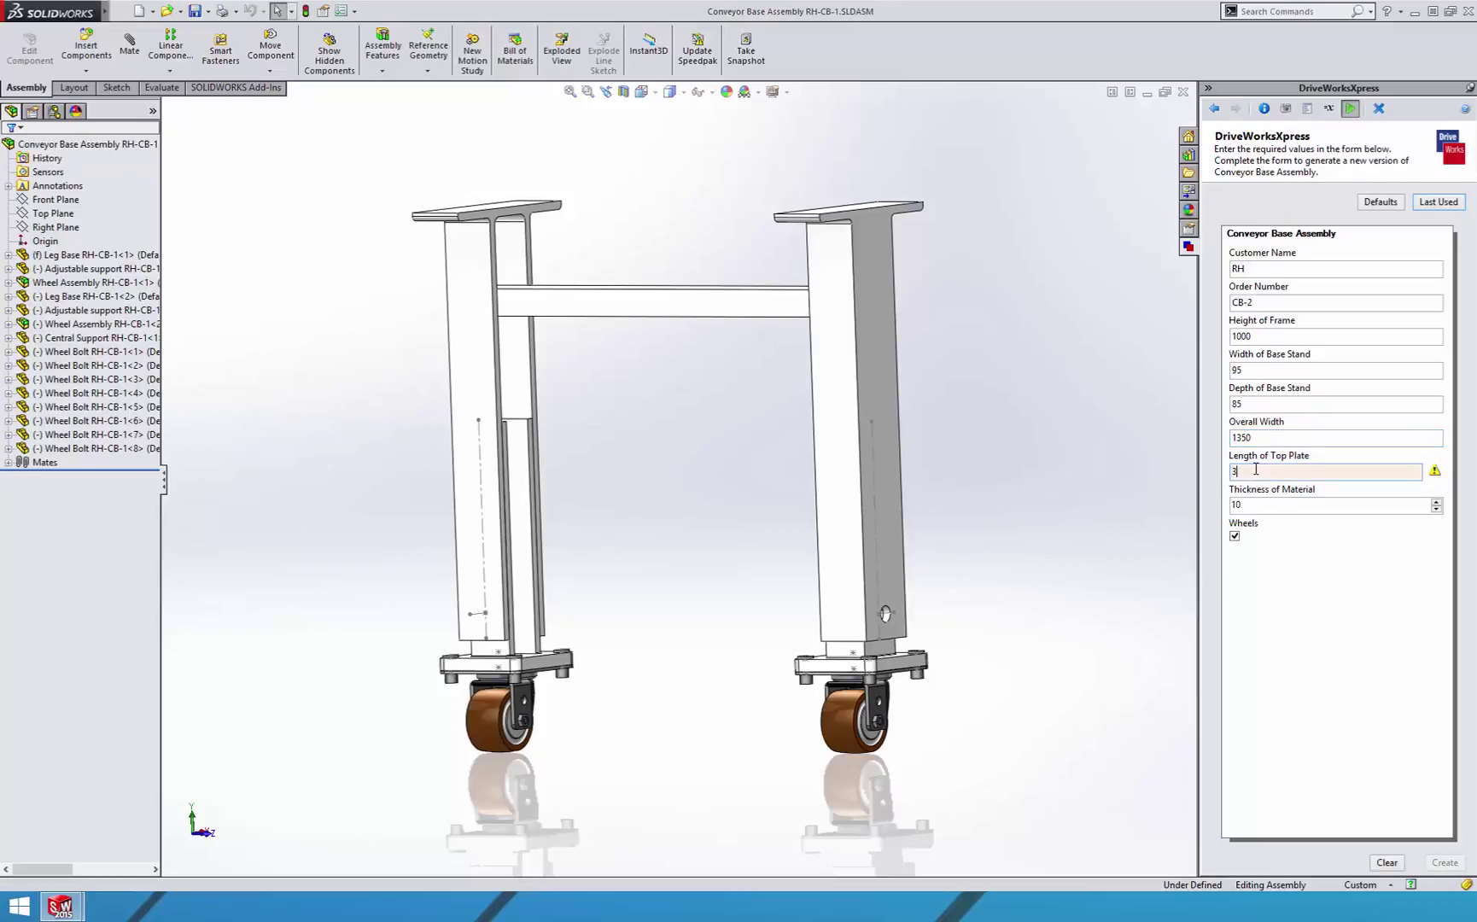
pyautogui.write('00')
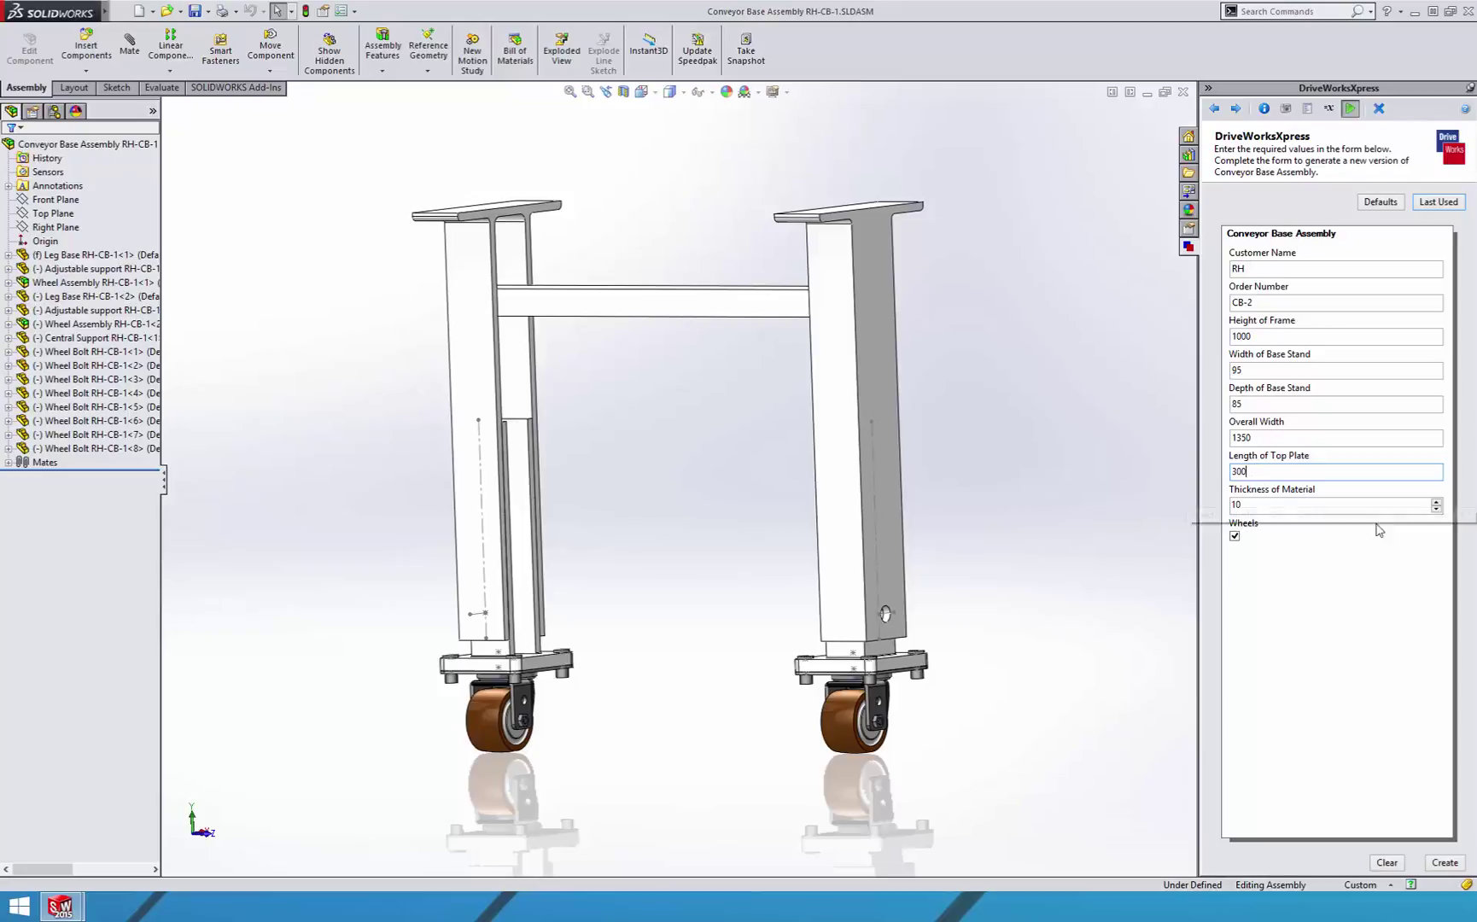
pyautogui.click(1436, 503)
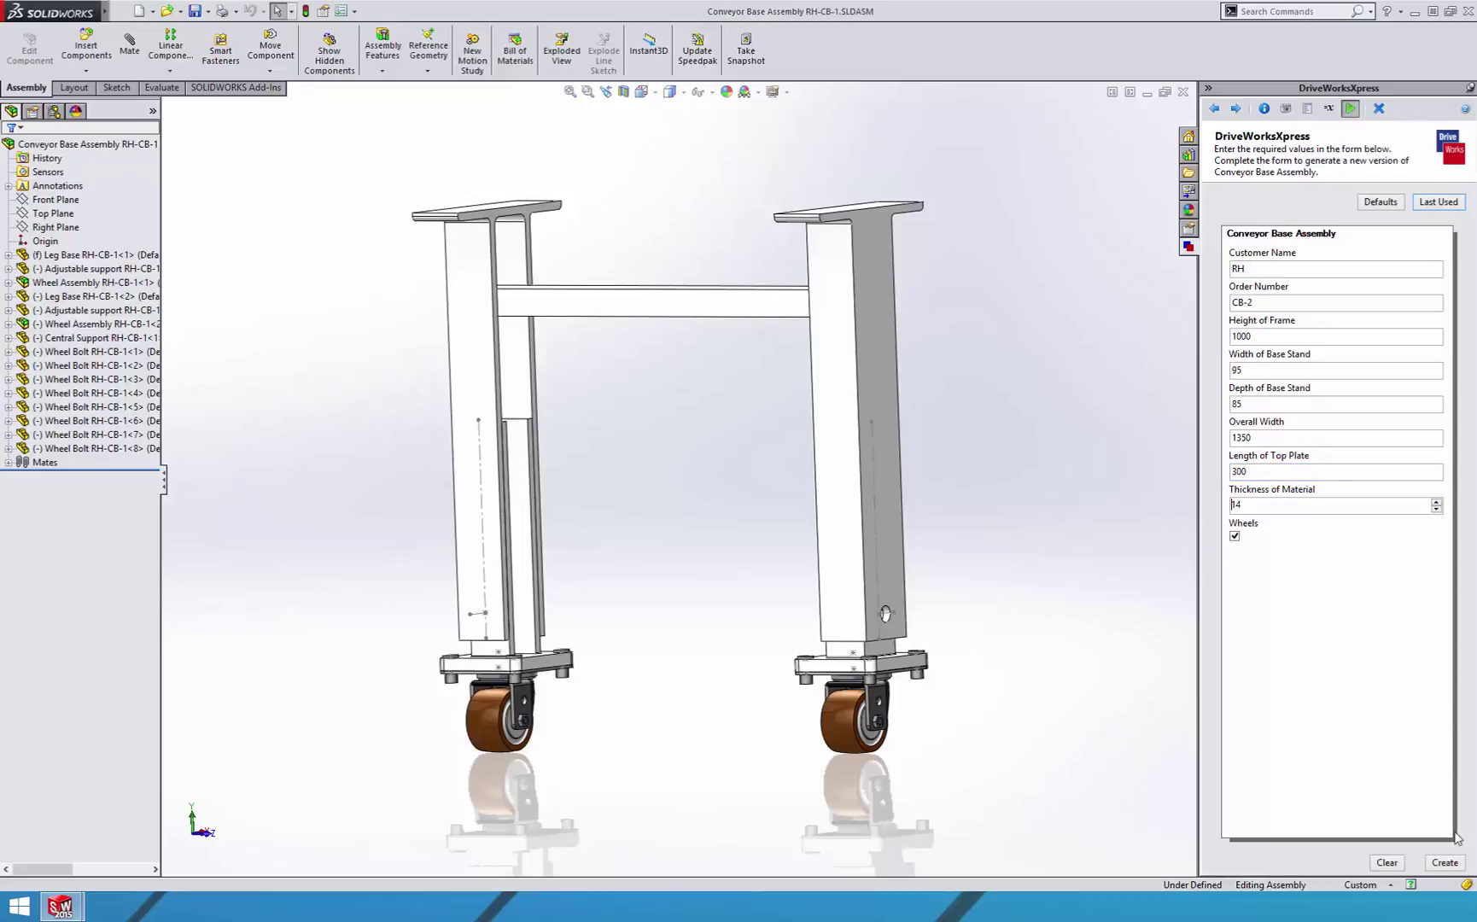
# Generate the taller RH-CB-2 conveyor base variant, review its file log, and open File Explorer
pyautogui.click(1455, 864)
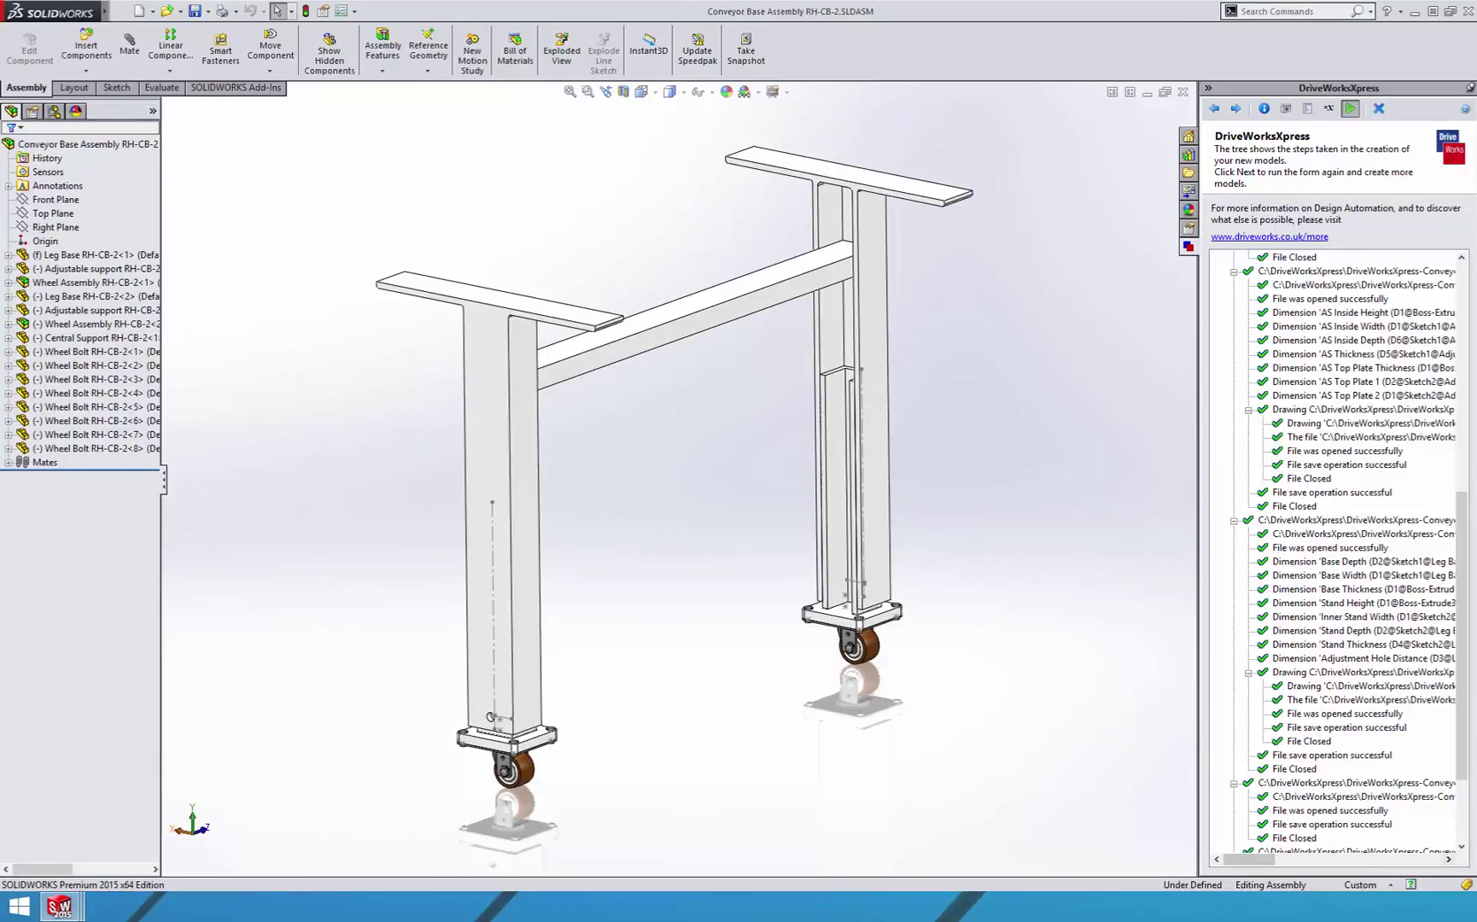
pyautogui.moveTo(1462, 513)
pyautogui.mouseDown()
pyautogui.moveTo(1446, 518)
pyautogui.moveTo(1407, 290)
pyautogui.mouseUp()
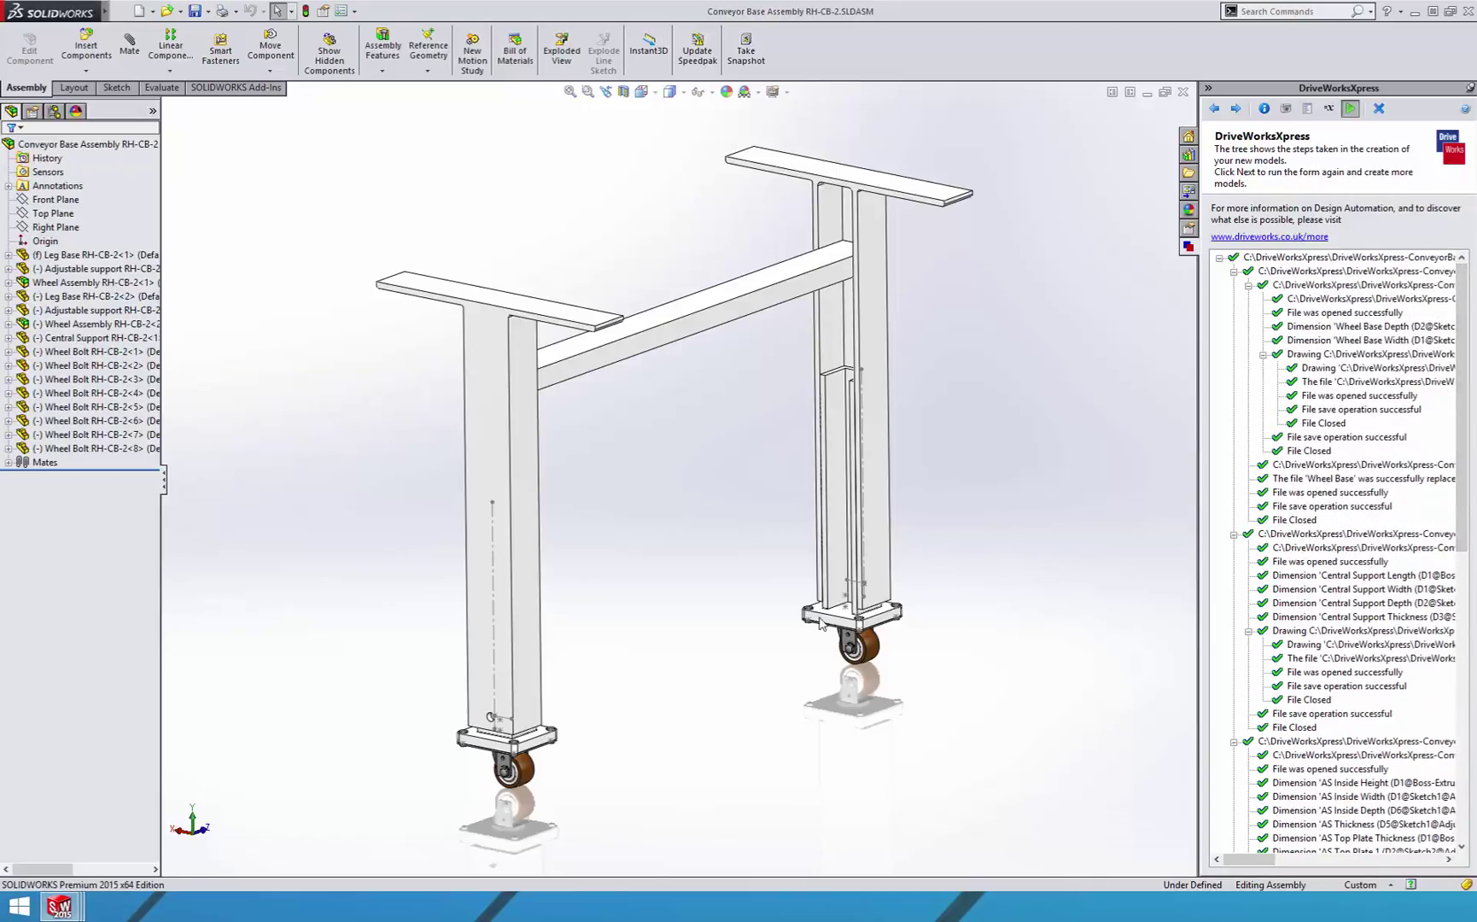
pyautogui.press('super+e')
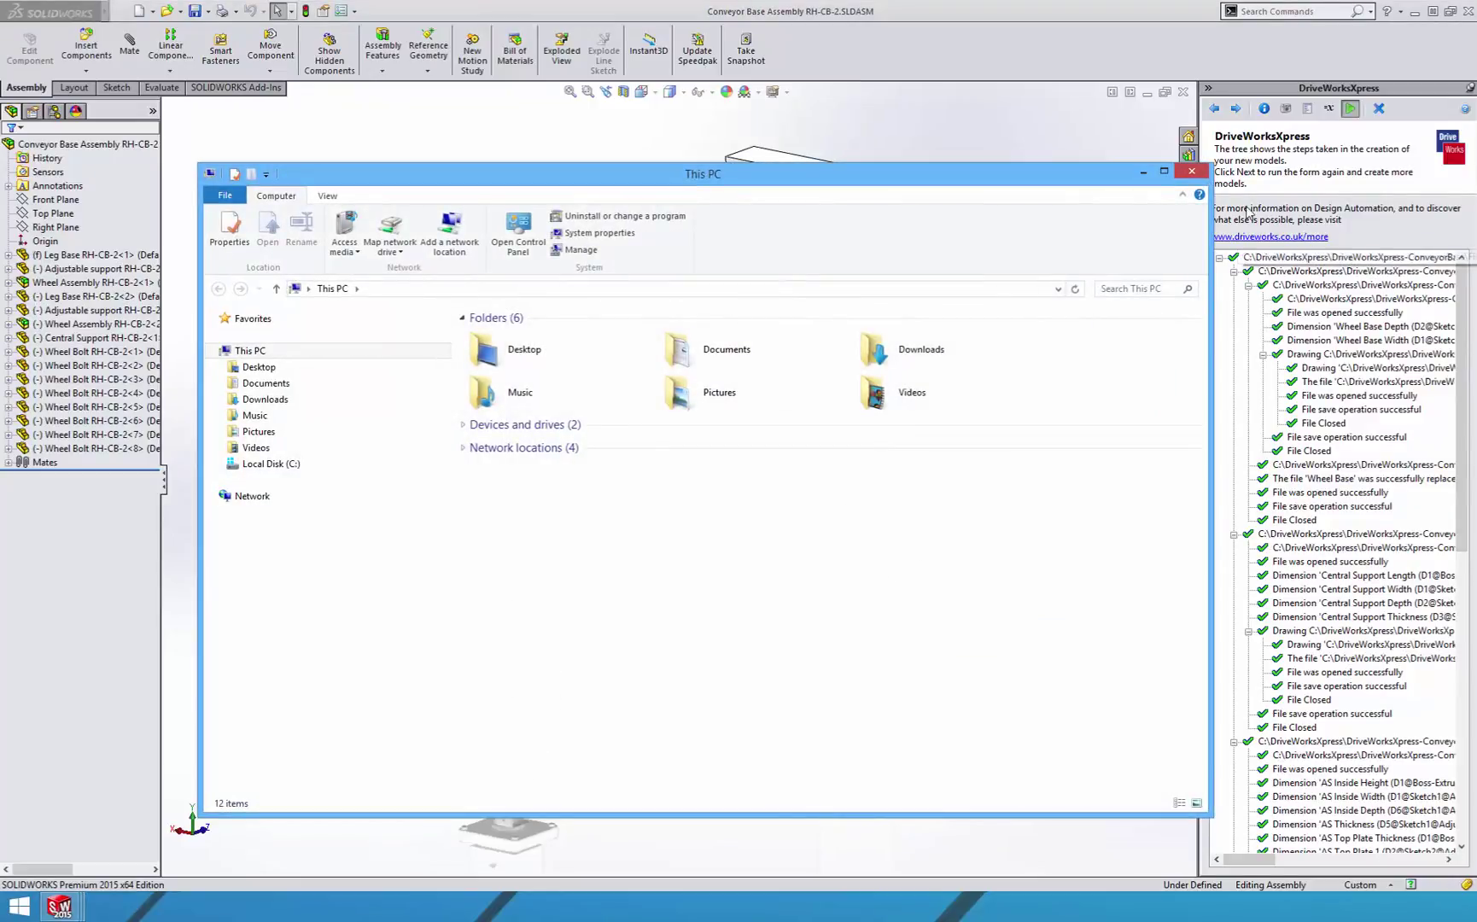
# Browse to C:\DriveWorksXpress\DriveWorksXpress-ConveyorBase\Files in File Explorer
pyautogui.click(261, 465)
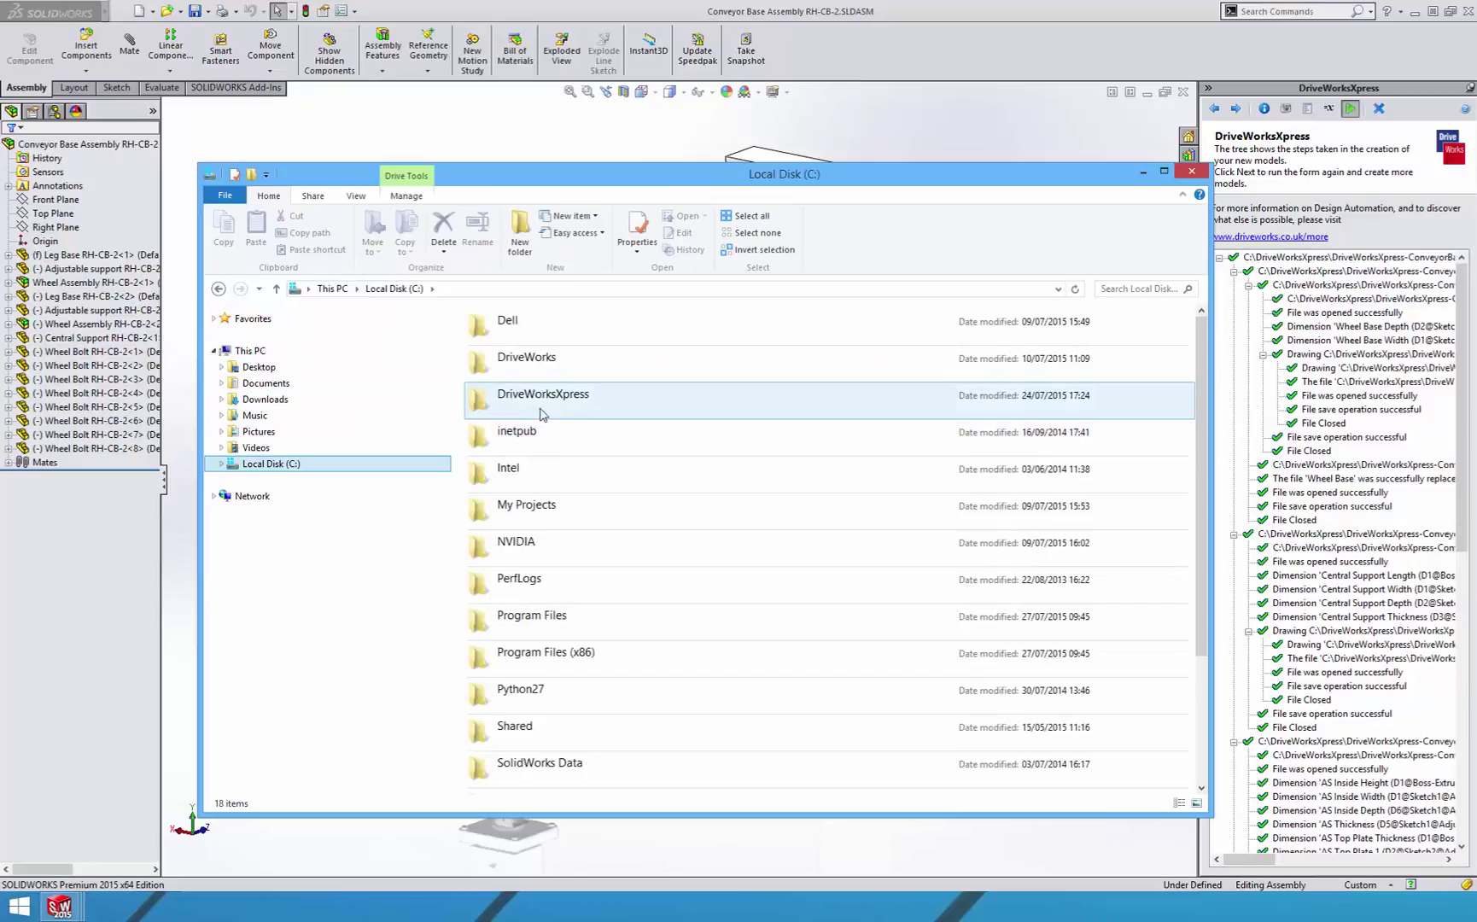
pyautogui.doubleClick(541, 412)
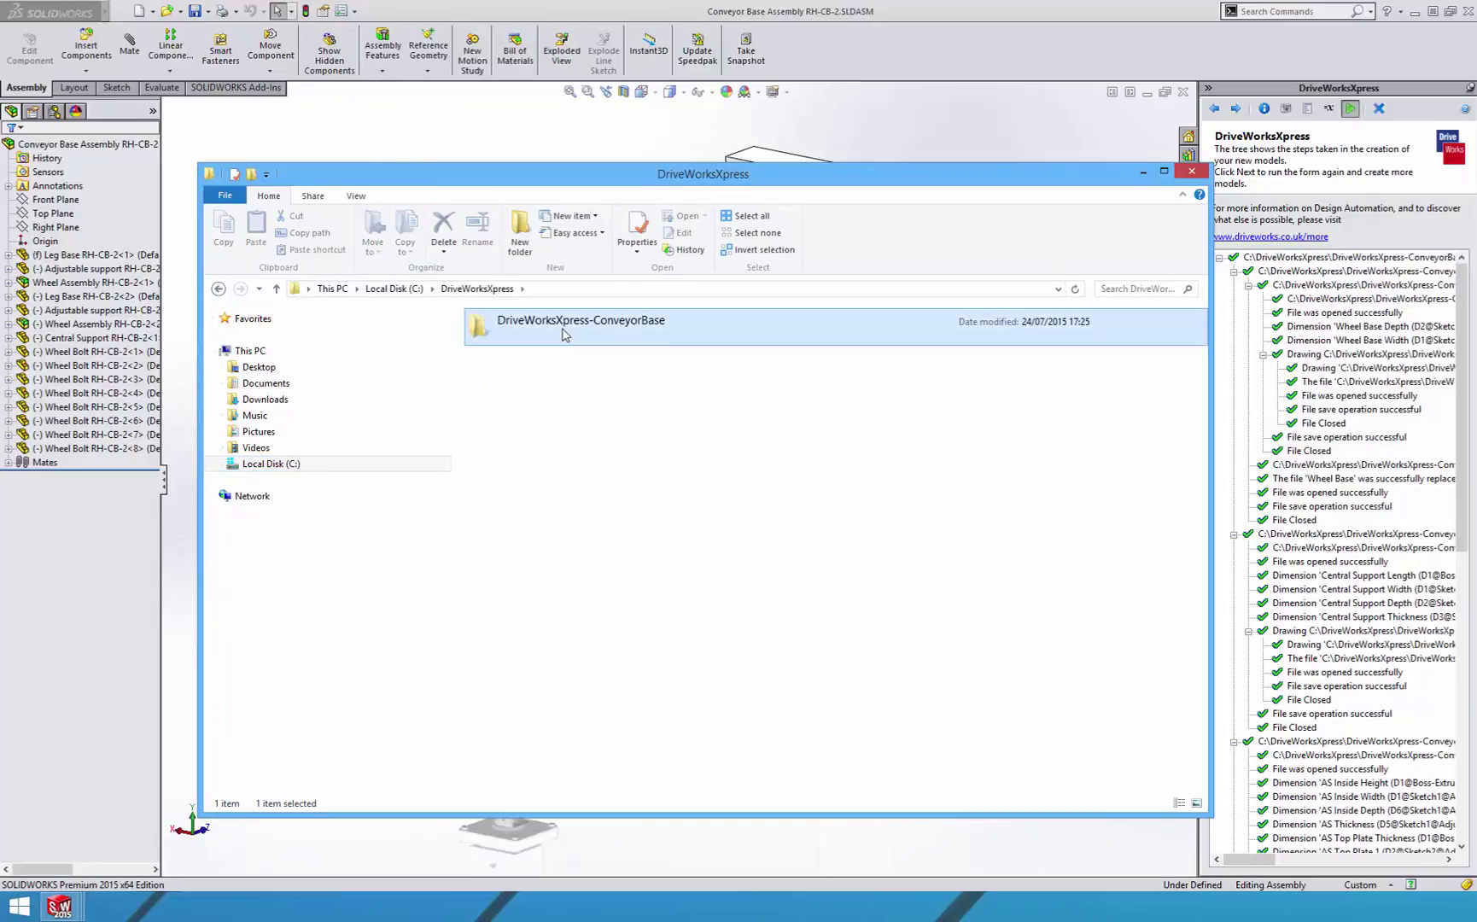
pyautogui.doubleClick(560, 323)
pyautogui.click(562, 334)
pyautogui.doubleClick(562, 334)
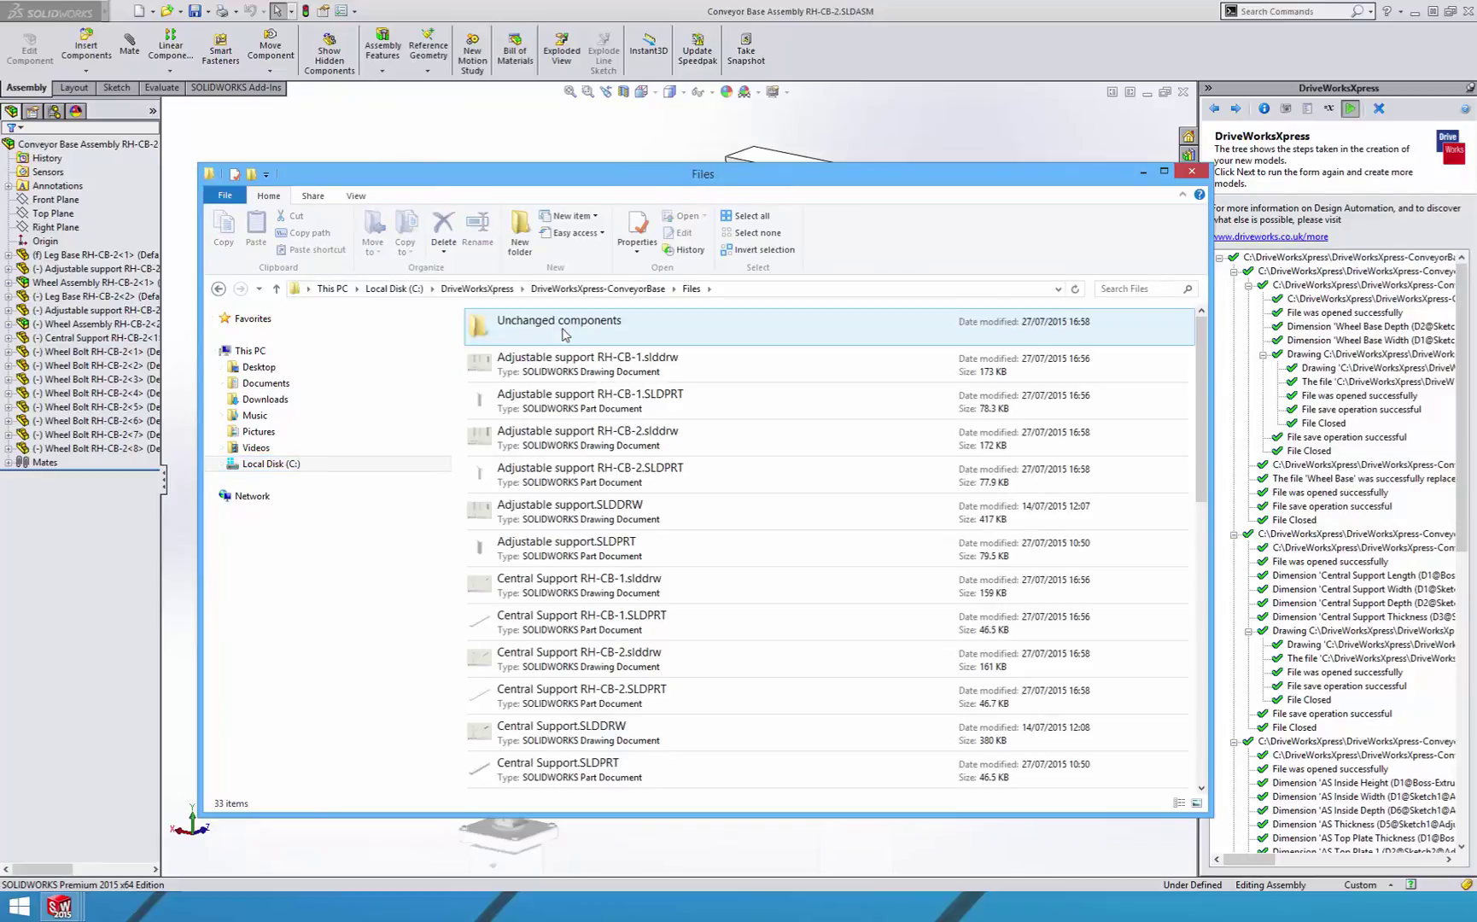
# Check the generated RH-CB-1 and RH-CB-2 drawing and part files, then close the window
pyautogui.click(612, 370)
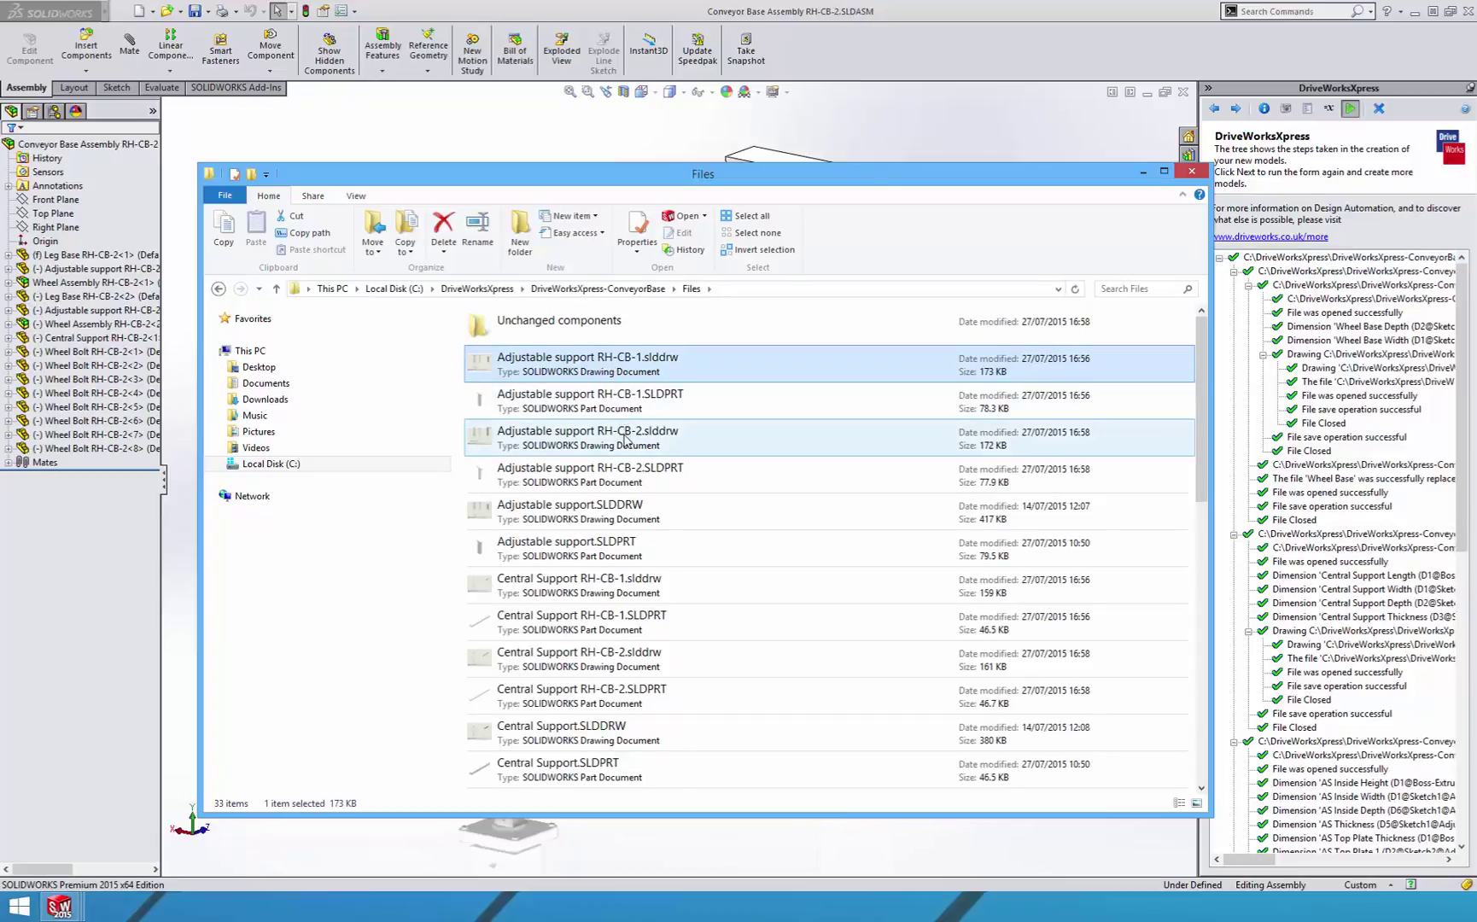
pyautogui.click(625, 439)
pyautogui.scroll(-2, 625, 441)
pyautogui.scroll(-3, 625, 440)
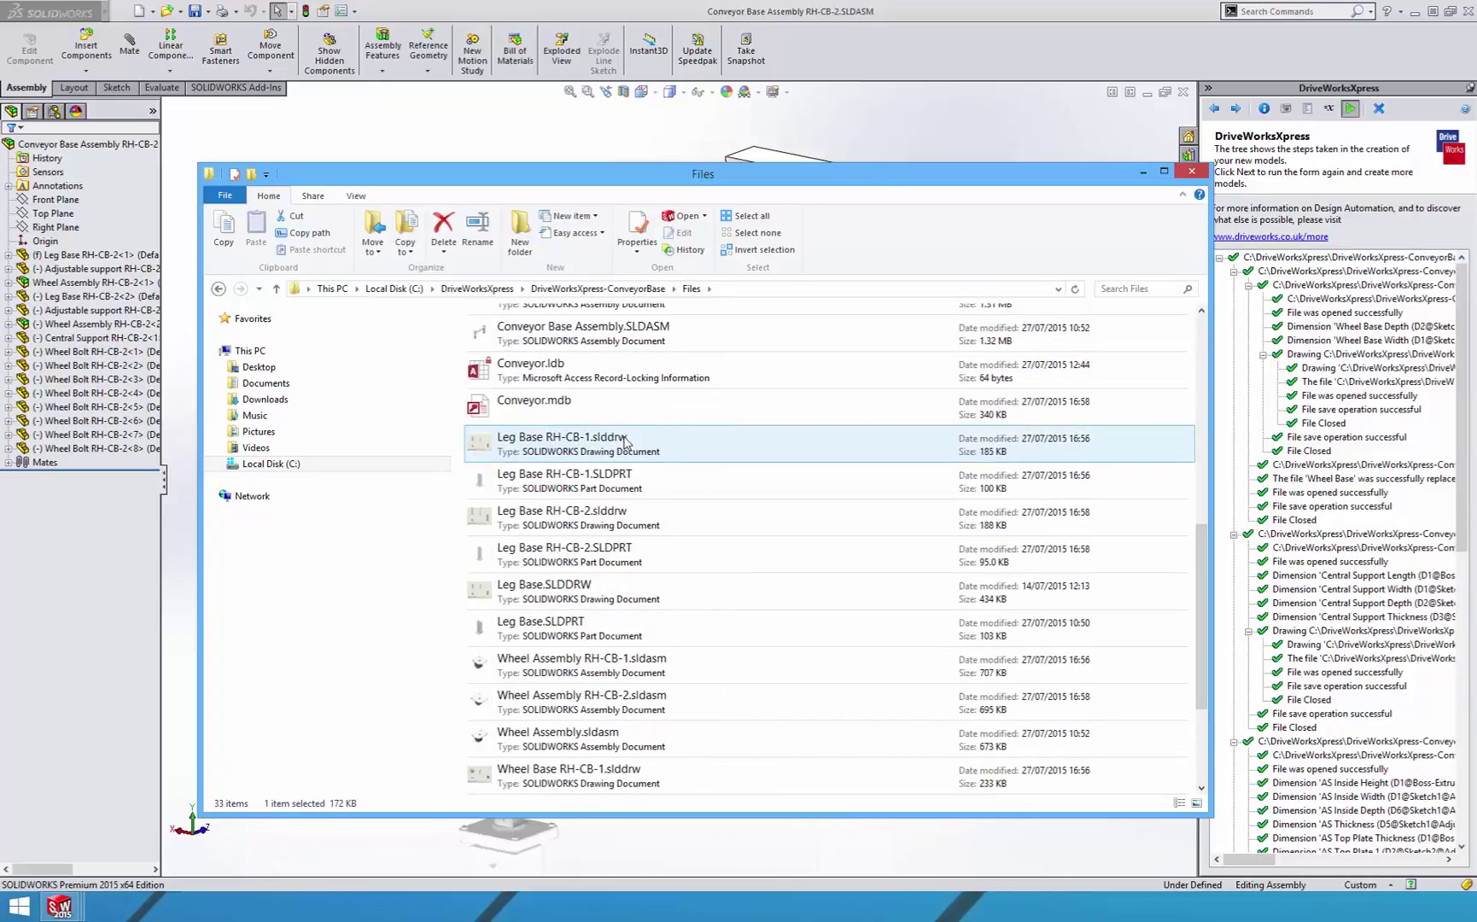
pyautogui.scroll(-2, 624, 440)
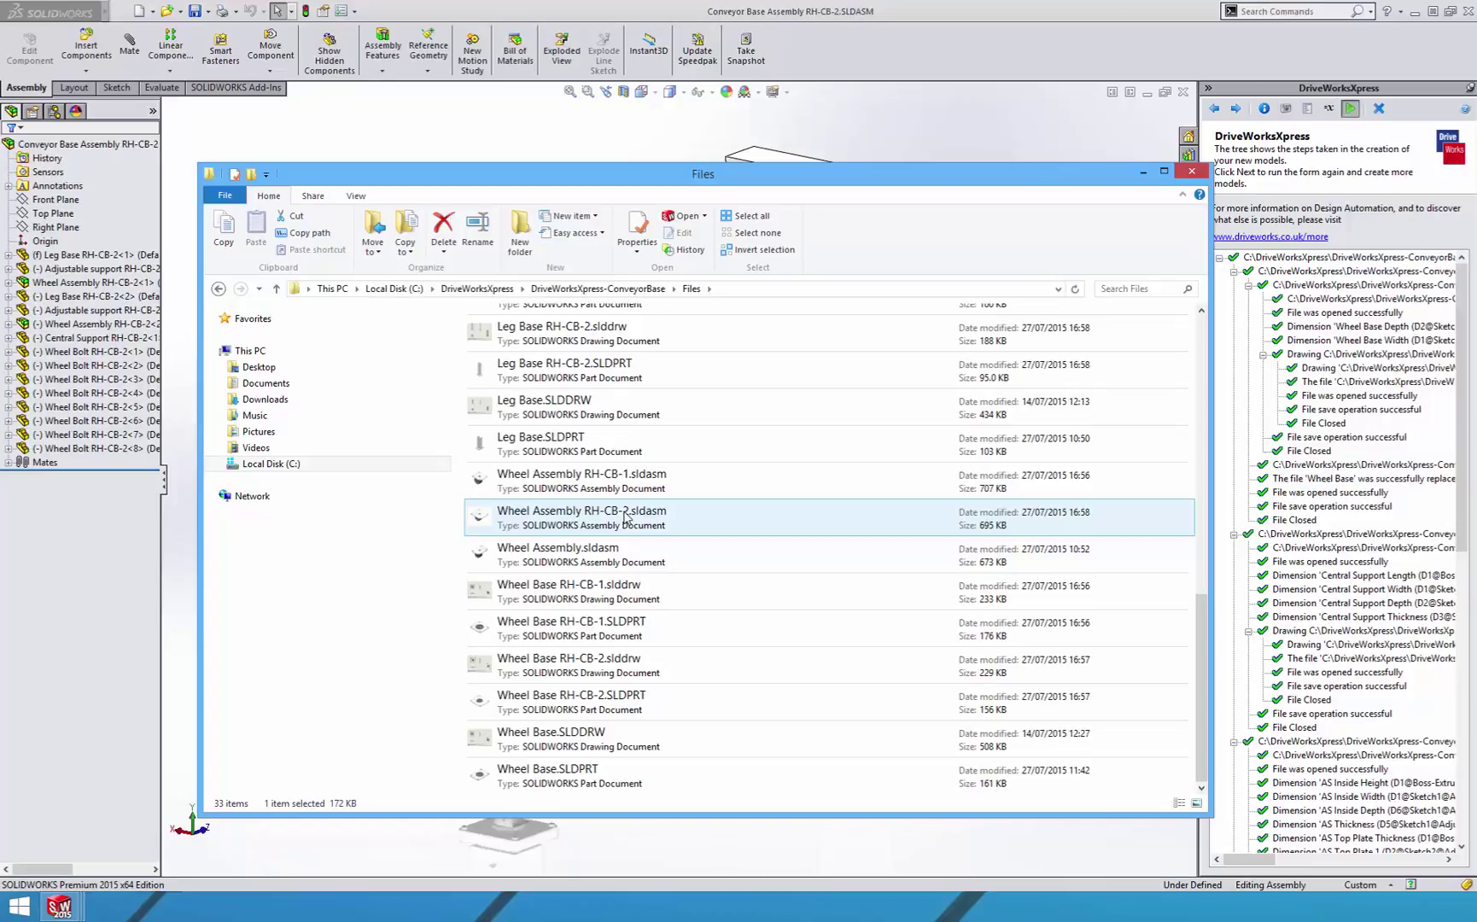
pyautogui.click(1192, 174)
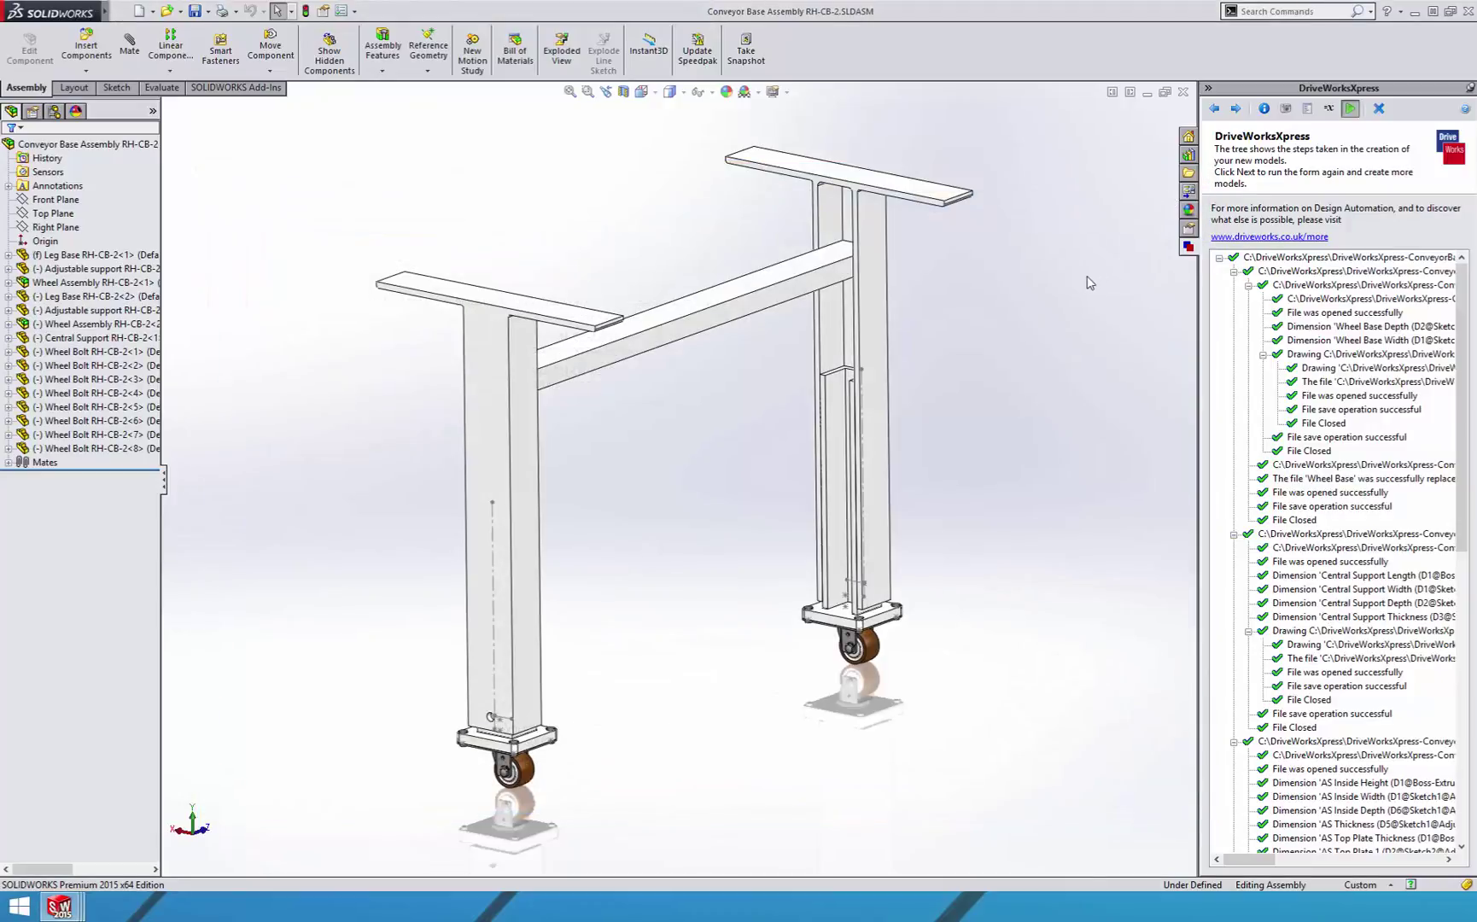
# Orbit the RH-CB-2 assembly to a near side-on view showing its full width
pyautogui.moveTo(1015, 538)
pyautogui.mouseDown(button='middle')
pyautogui.moveTo(943, 511)
pyautogui.moveTo(811, 510)
pyautogui.moveTo(577, 557)
pyautogui.mouseUp(button='middle')
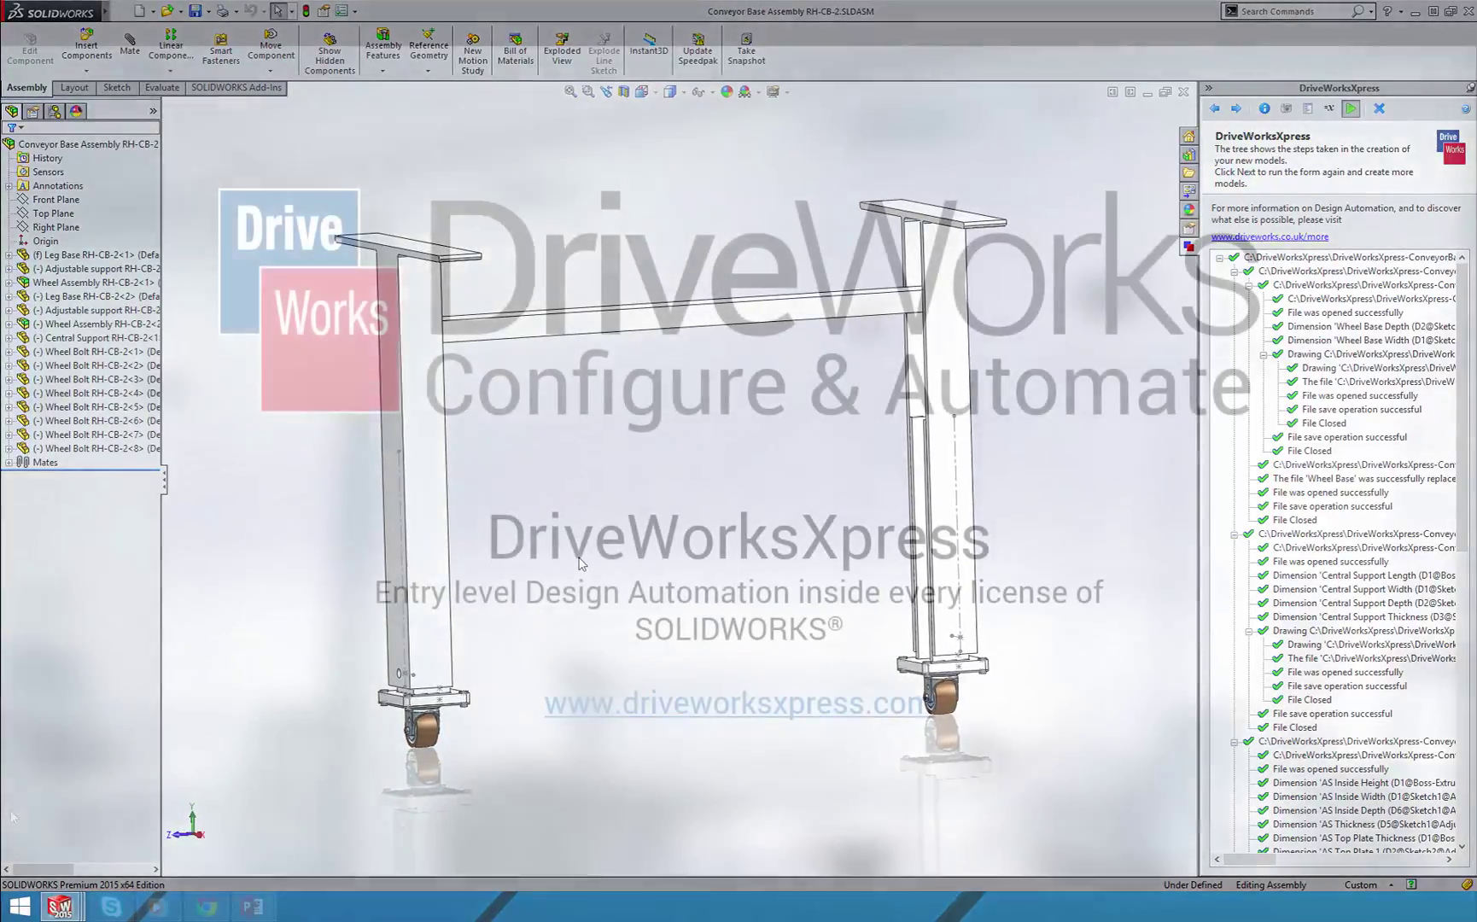